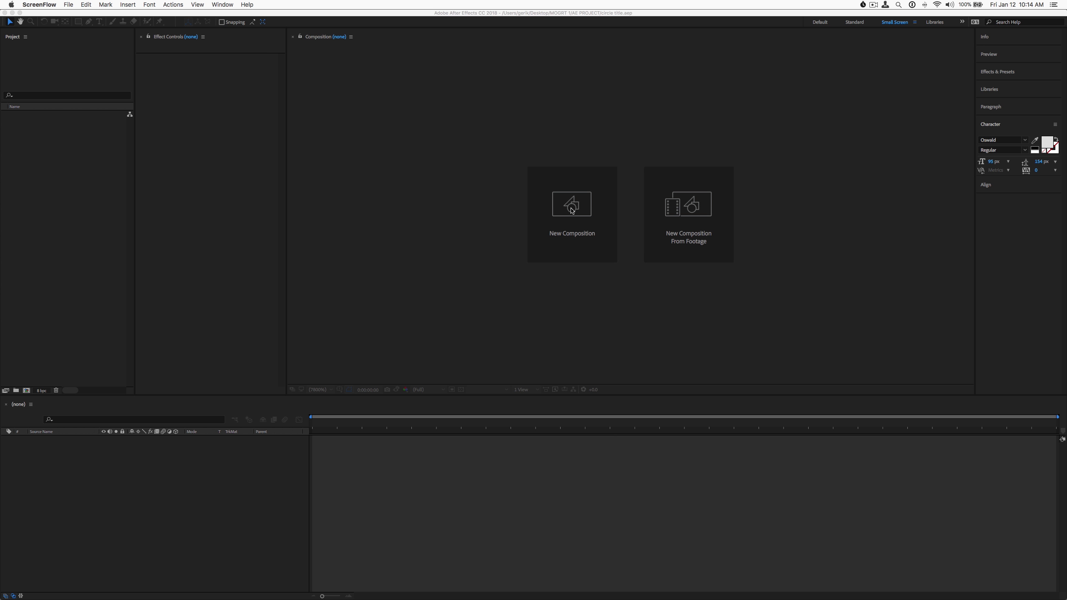
Step: Create a new composition with the HDTV 1080 29.97 preset and a duration of 0;00;10;00
click(571, 210)
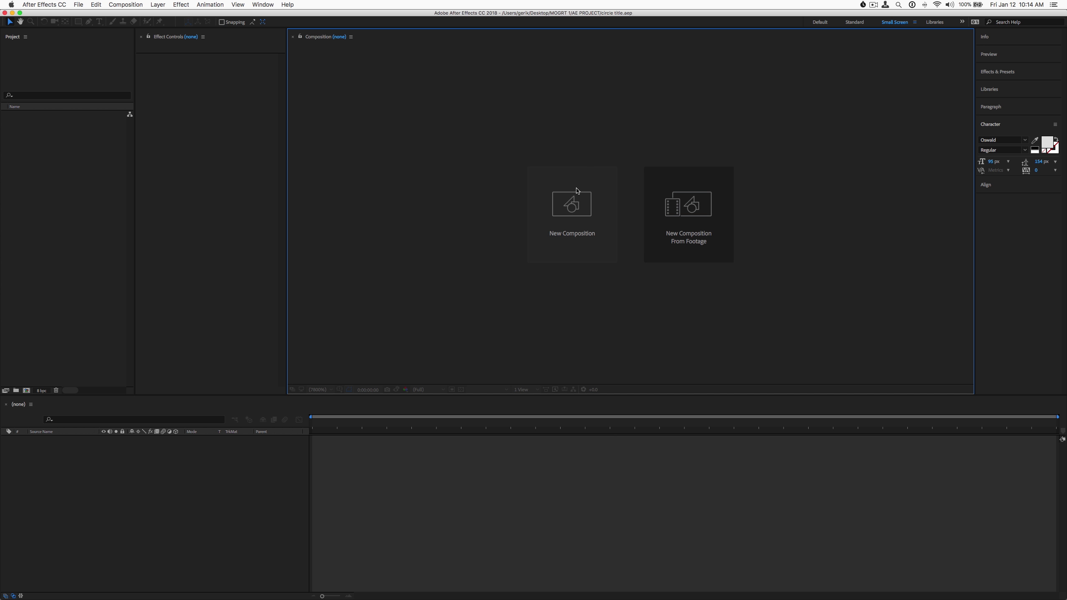
click(575, 213)
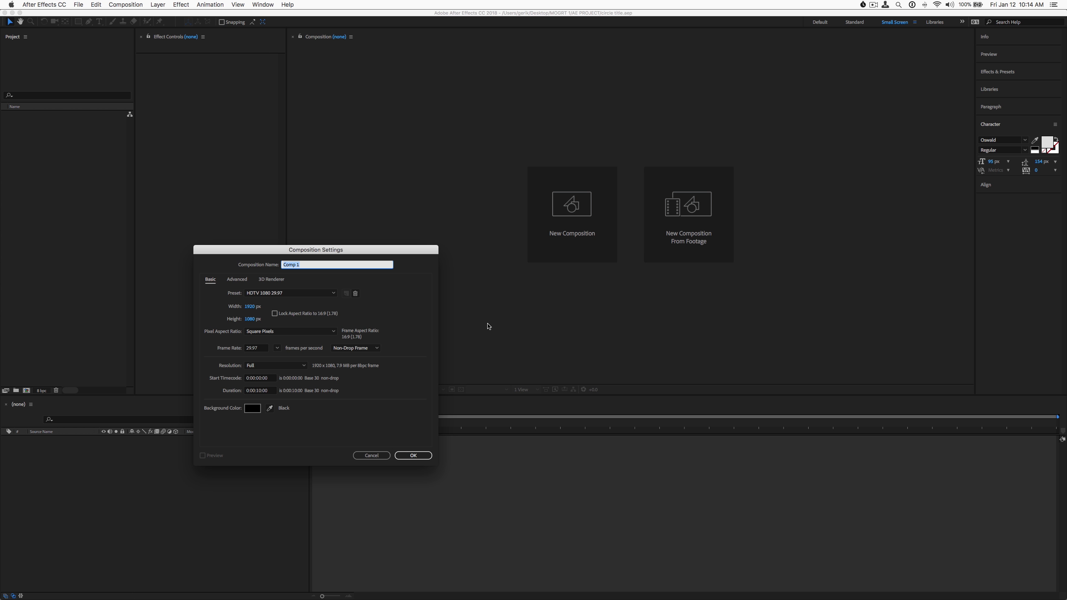
click(414, 455)
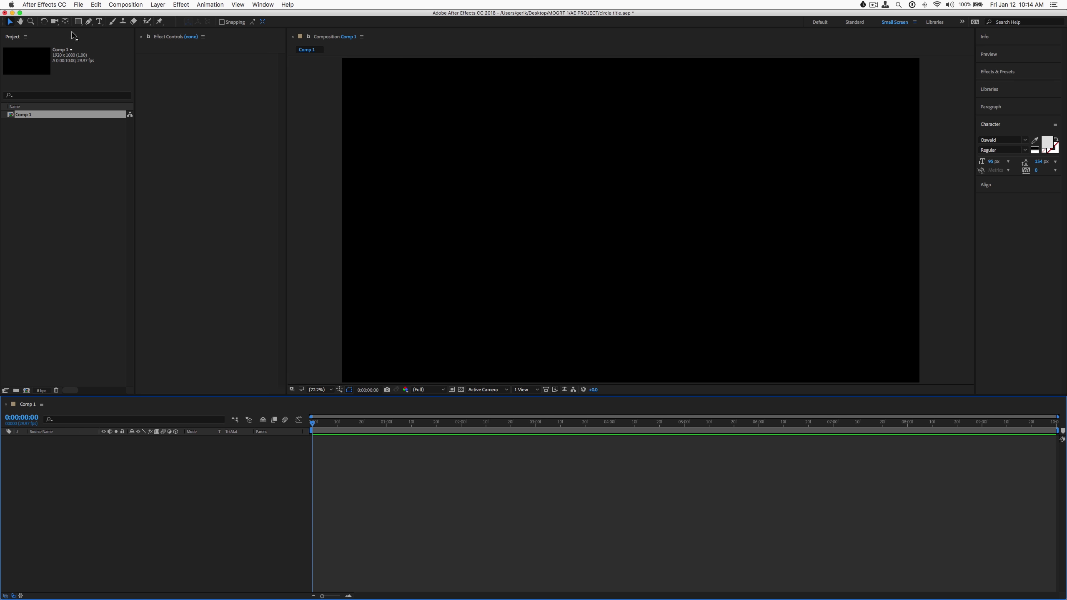
click(82, 24)
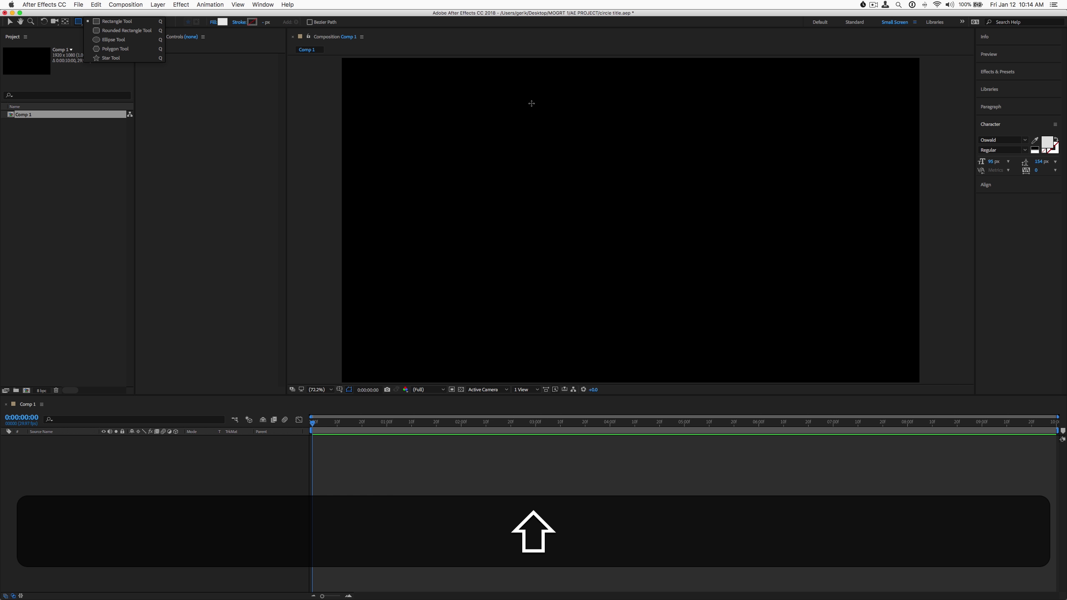
drag(531, 102, 743, 311)
key(super+shift+z)
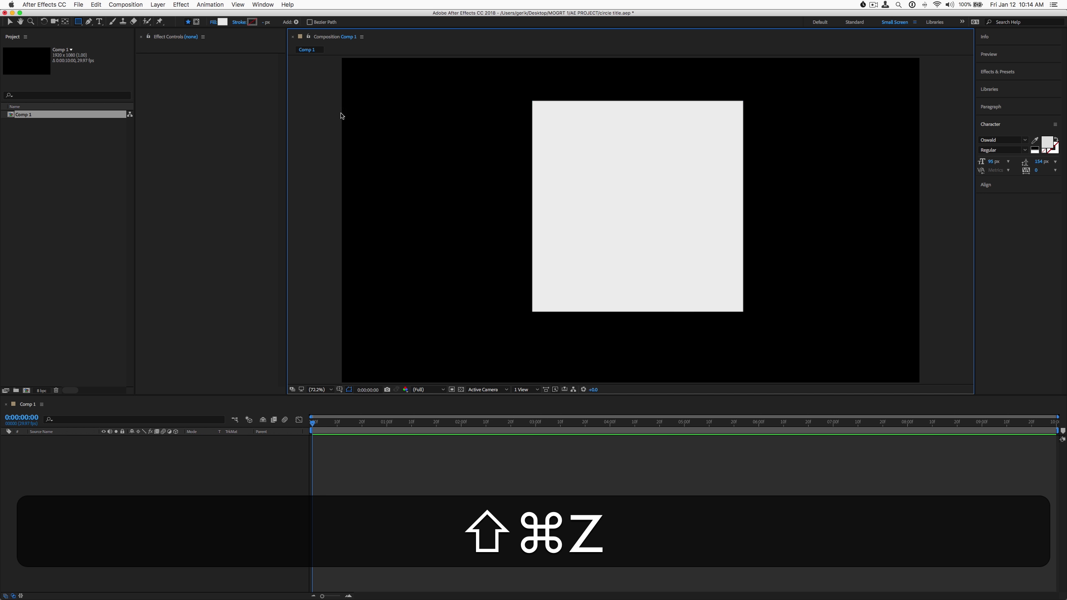
key(super+z)
Step: Draw a large white circle near the middle of the composition with the Ellipse tool
click(82, 24)
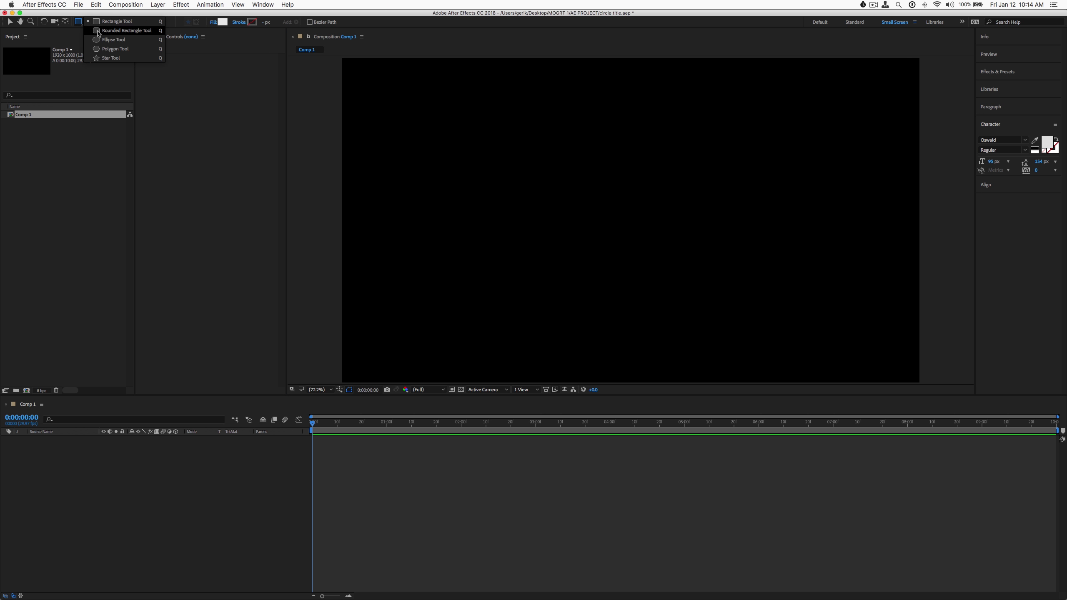
click(114, 39)
drag(615, 152, 768, 329)
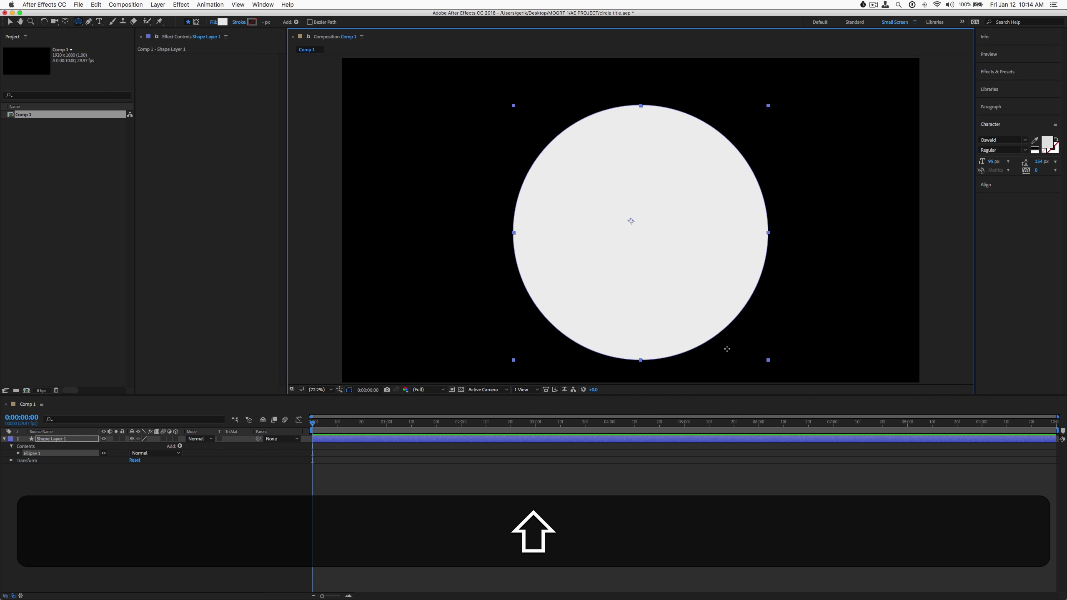
Step: Center the circle layer's anchor point on the shape, then deselect the layer
click(543, 440)
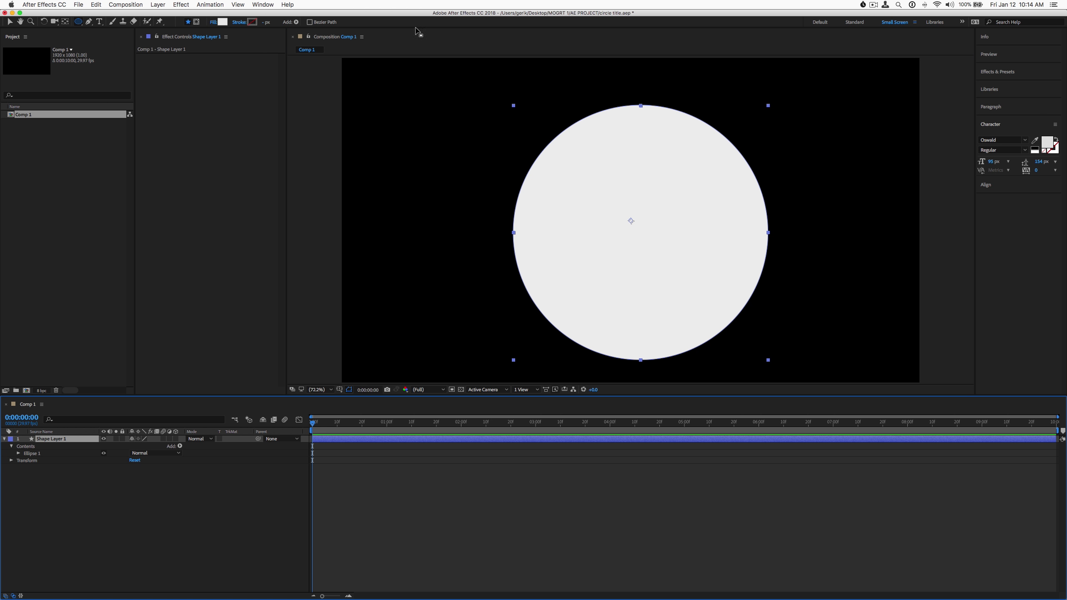
click(65, 22)
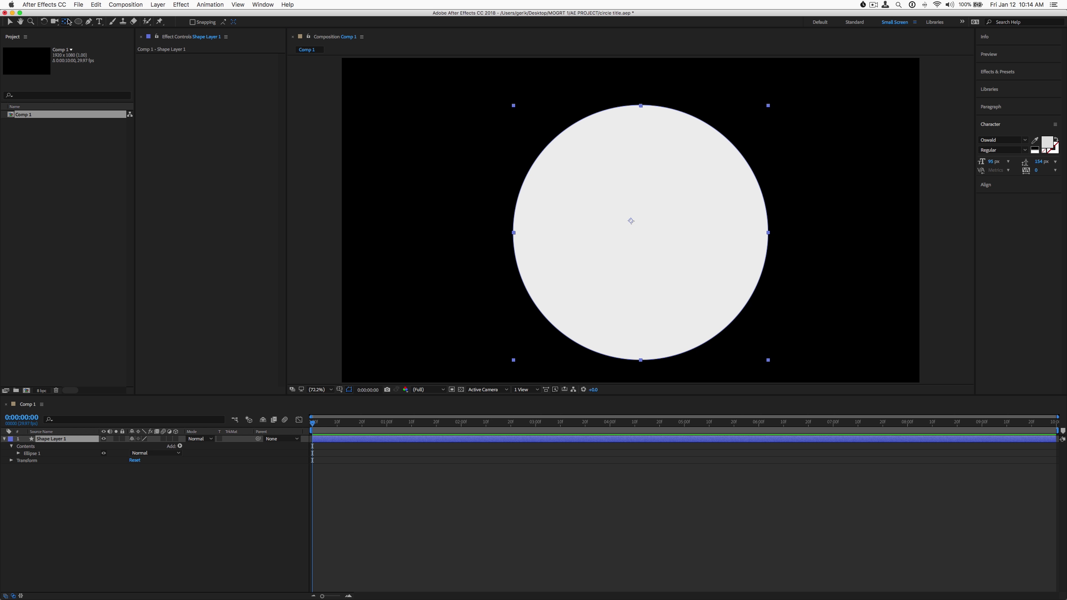
key(super)
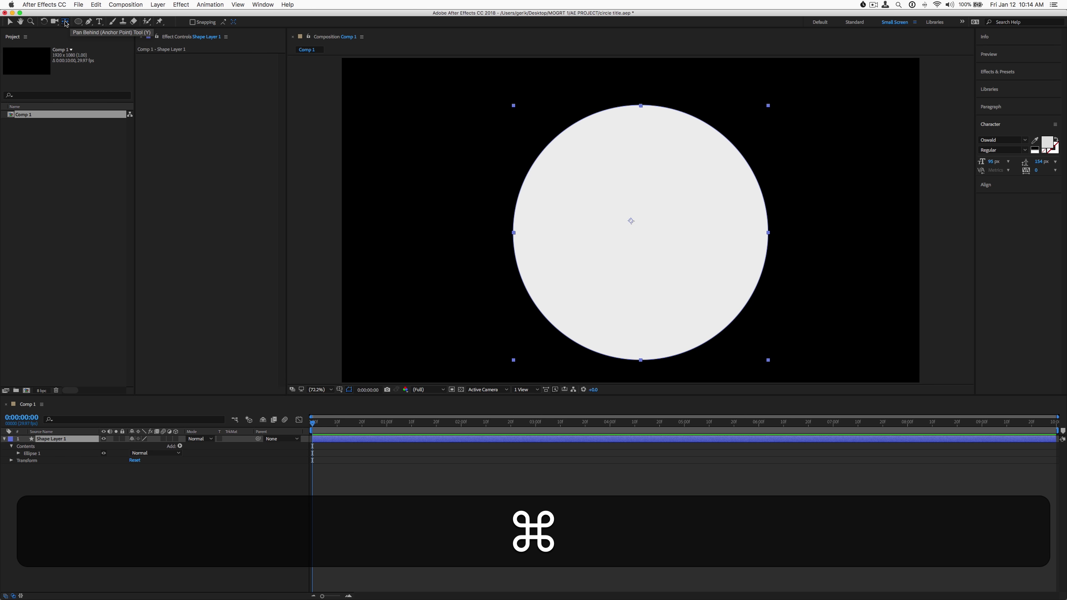
click(241, 546)
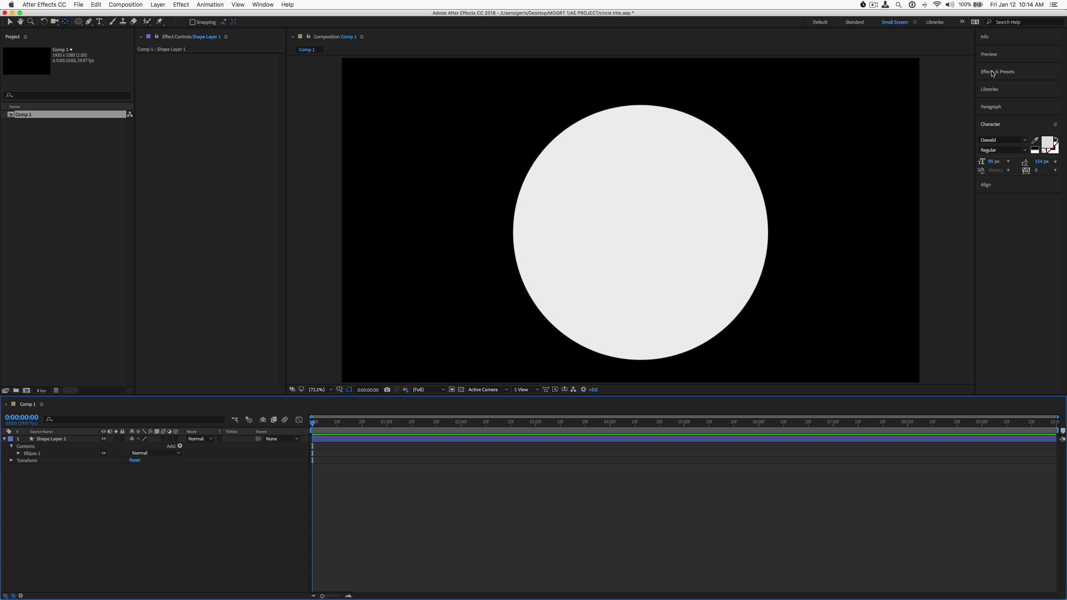
Step: Align the circle layer to the horizontal and vertical center of the composition
click(997, 185)
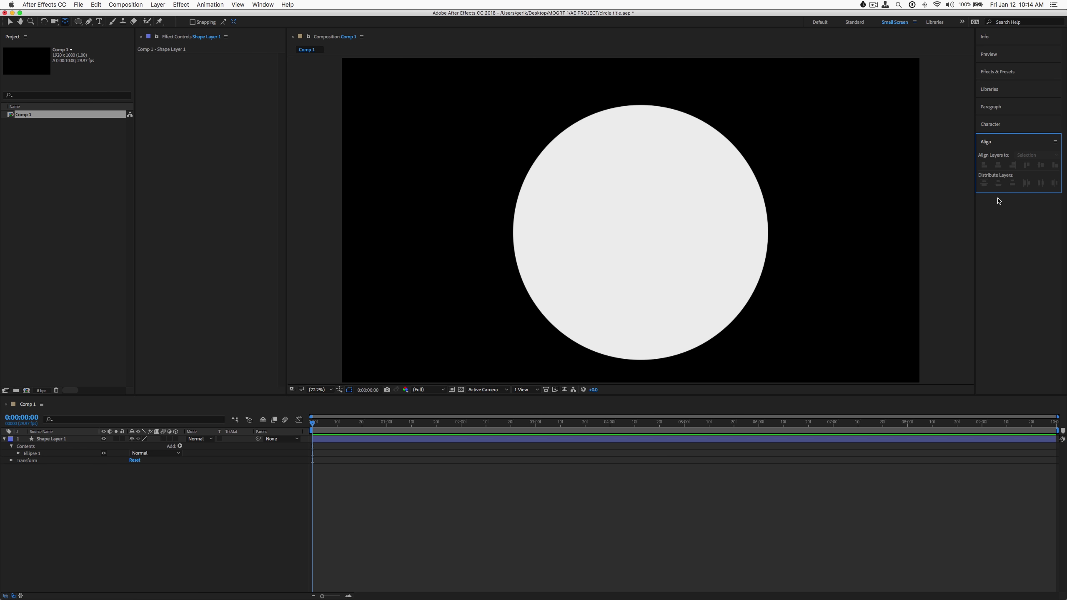
click(725, 257)
click(999, 166)
click(1042, 165)
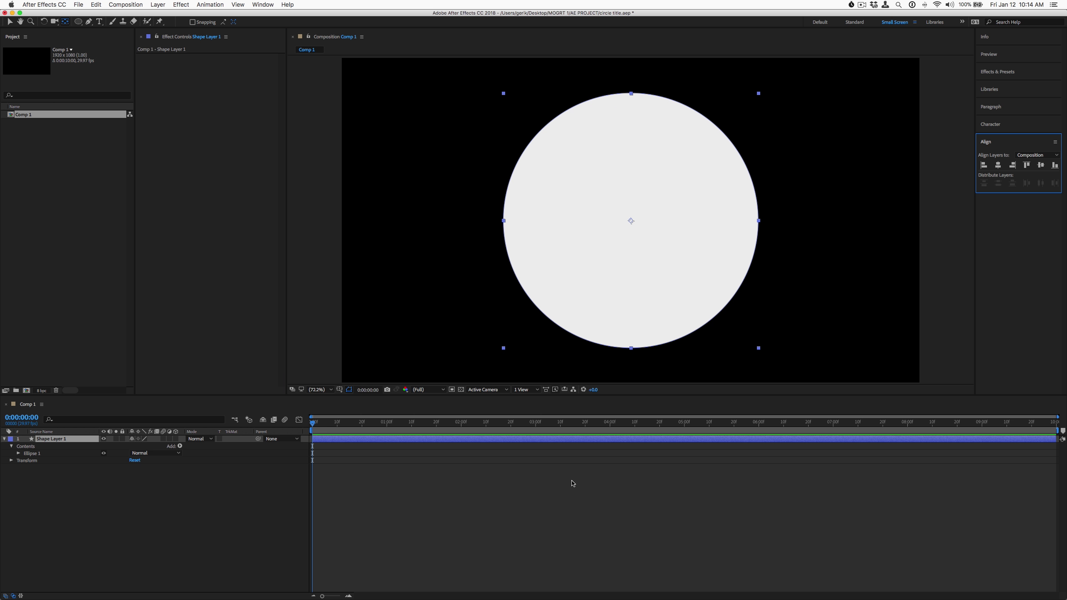
click(571, 483)
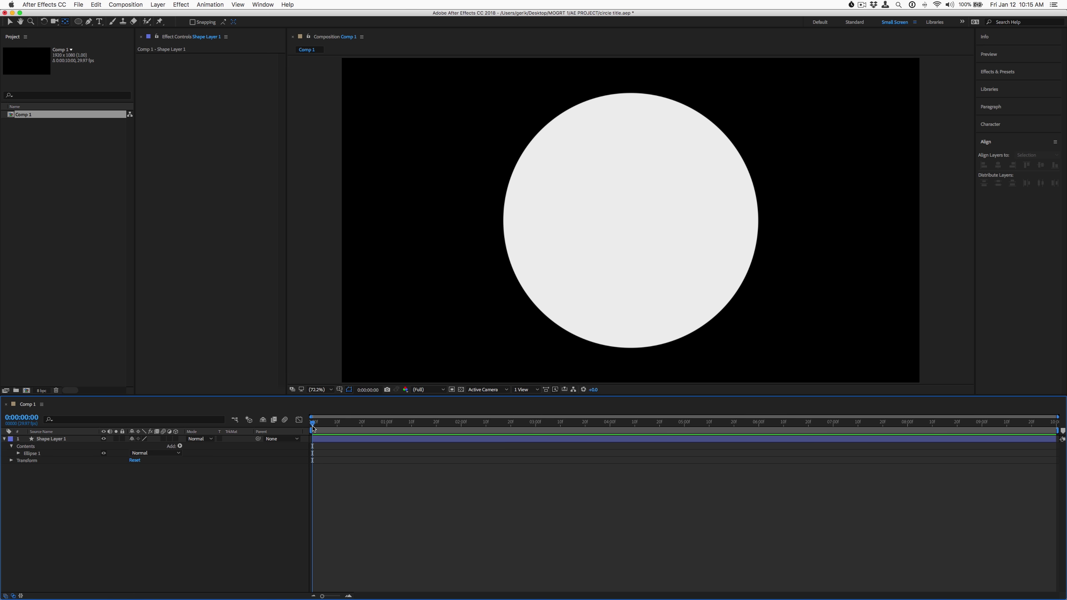
Step: Rename the circle's shape layer to MASTER CIRCLE and collapse its properties
click(330, 440)
click(42, 440)
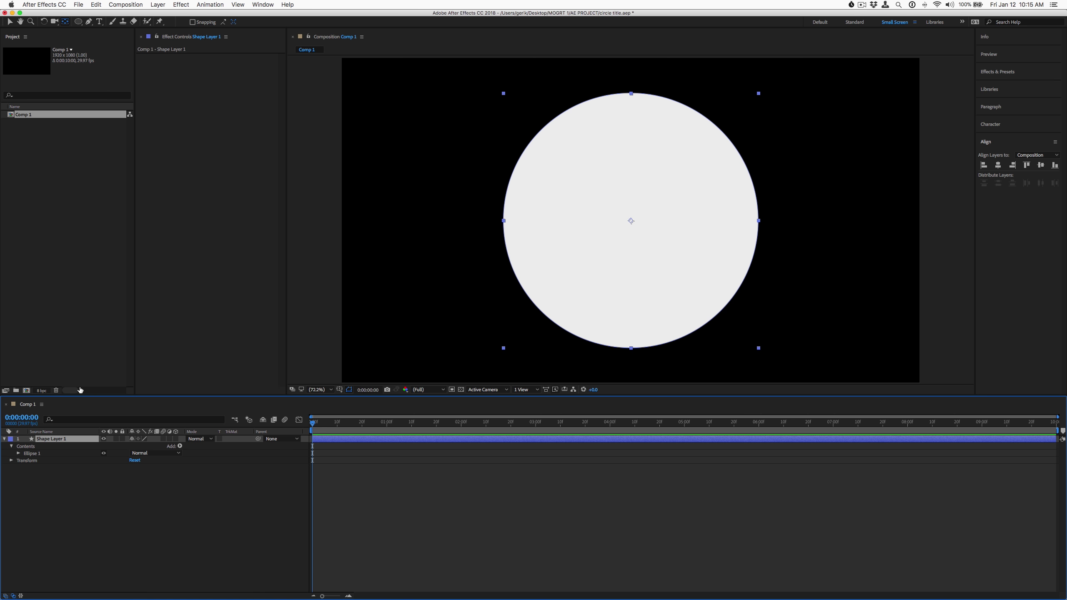
key(Return)
text(MAST)
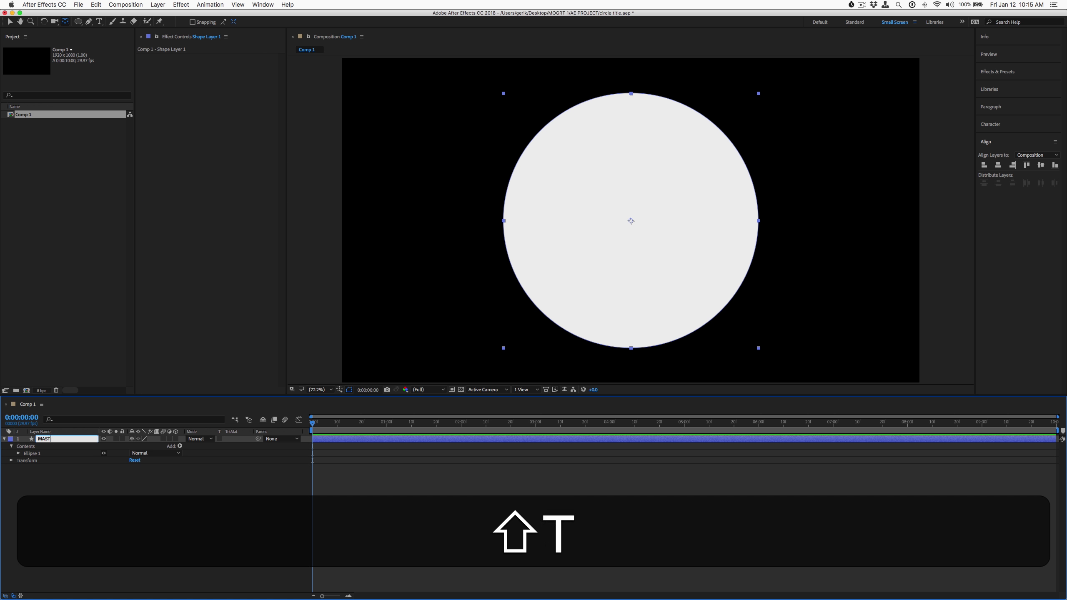
text(ER CIRCLE)
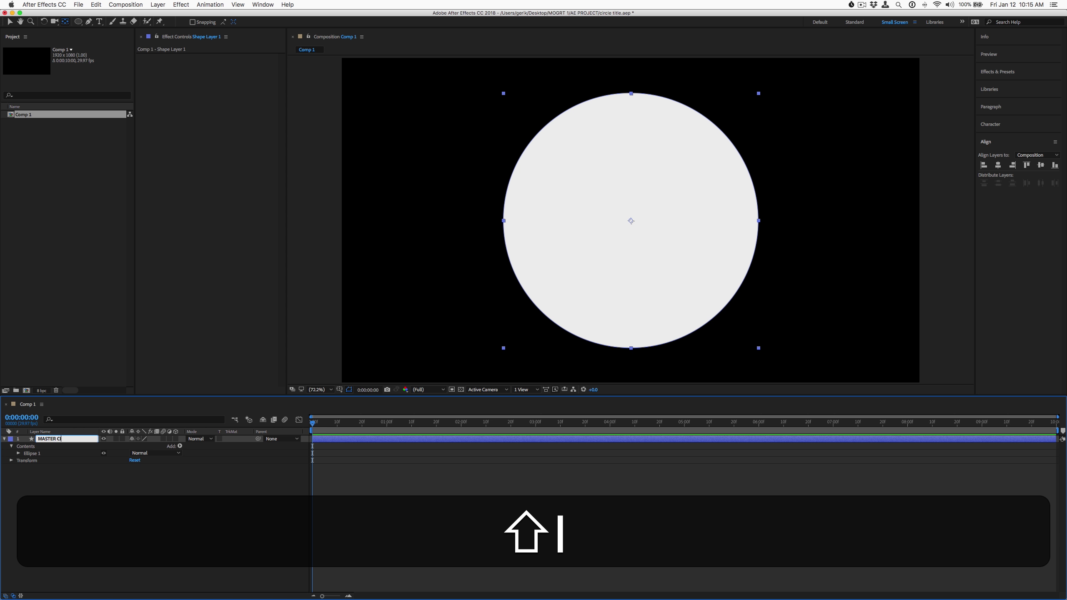
key(Return)
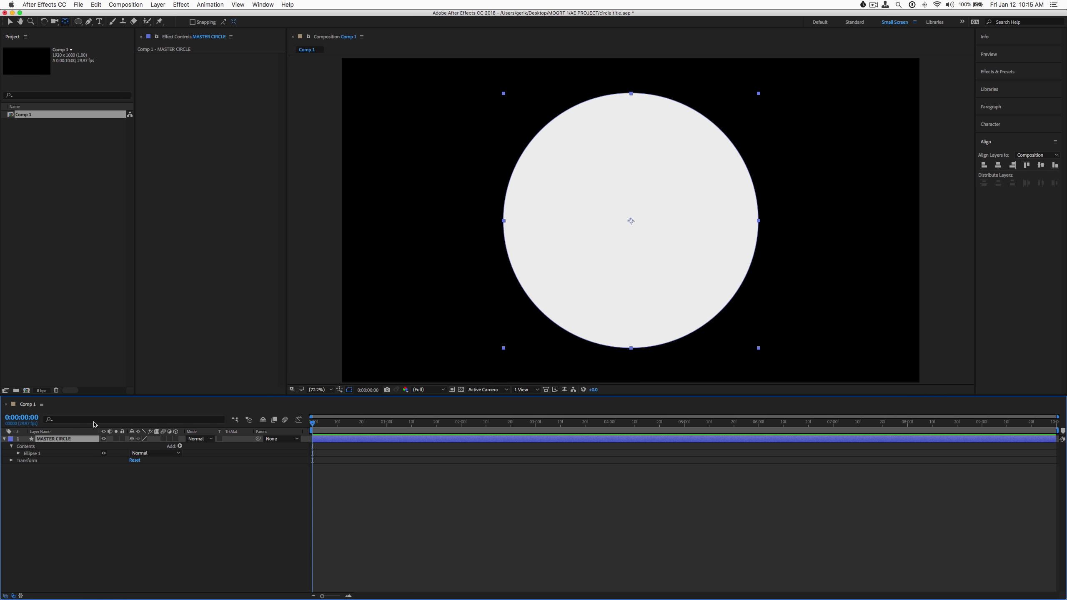
click(77, 512)
click(4, 439)
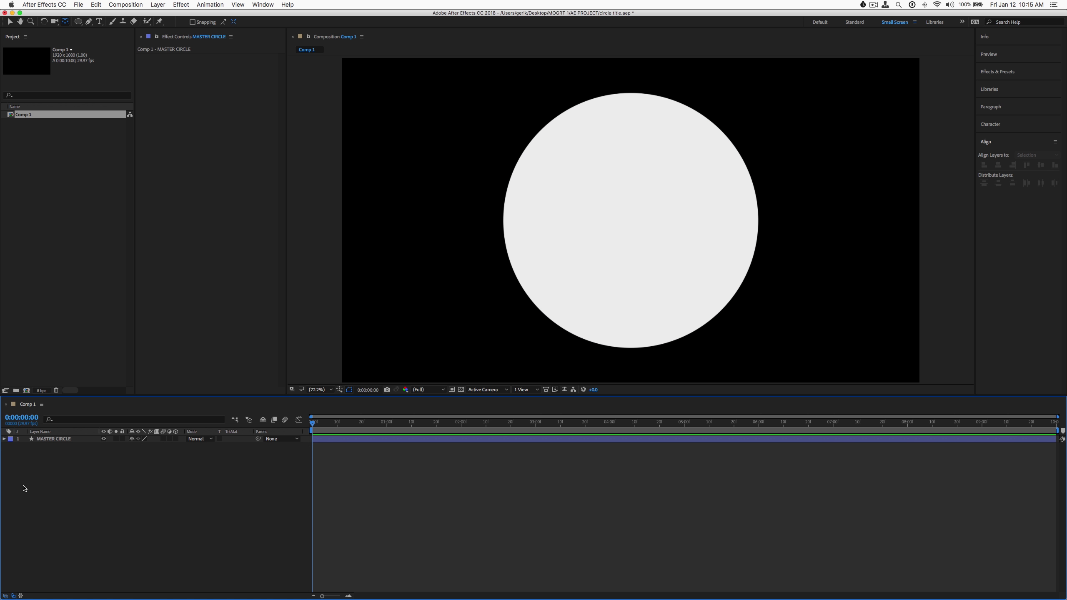
Step: Duplicate the MASTER CIRCLE layer and rename the copy CIRCLE BG
click(49, 441)
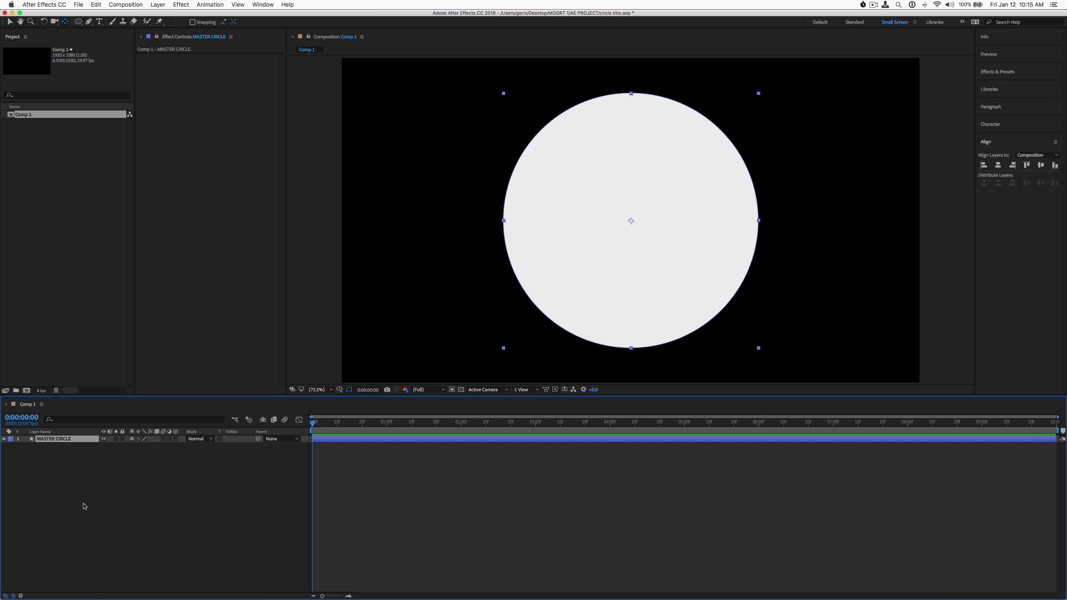
key(super+d)
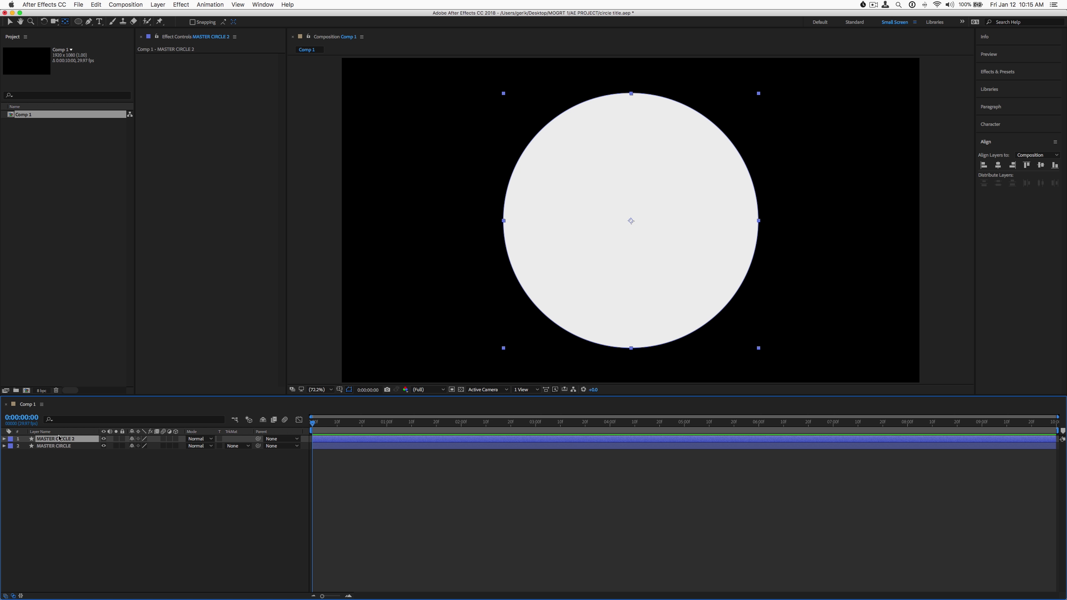
key(Return)
text(C)
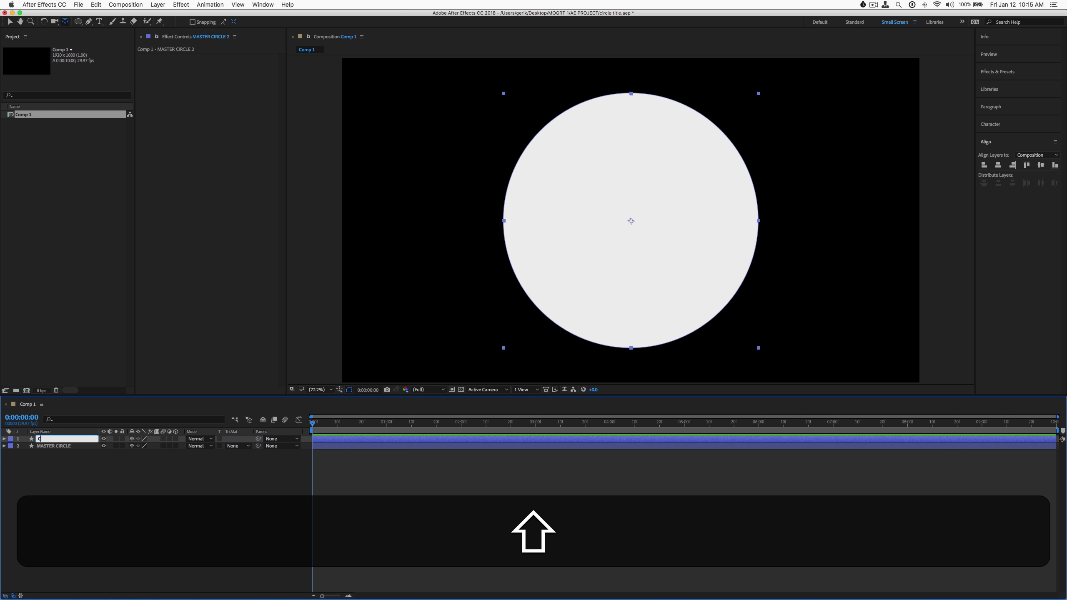
text(IRCLE BG)
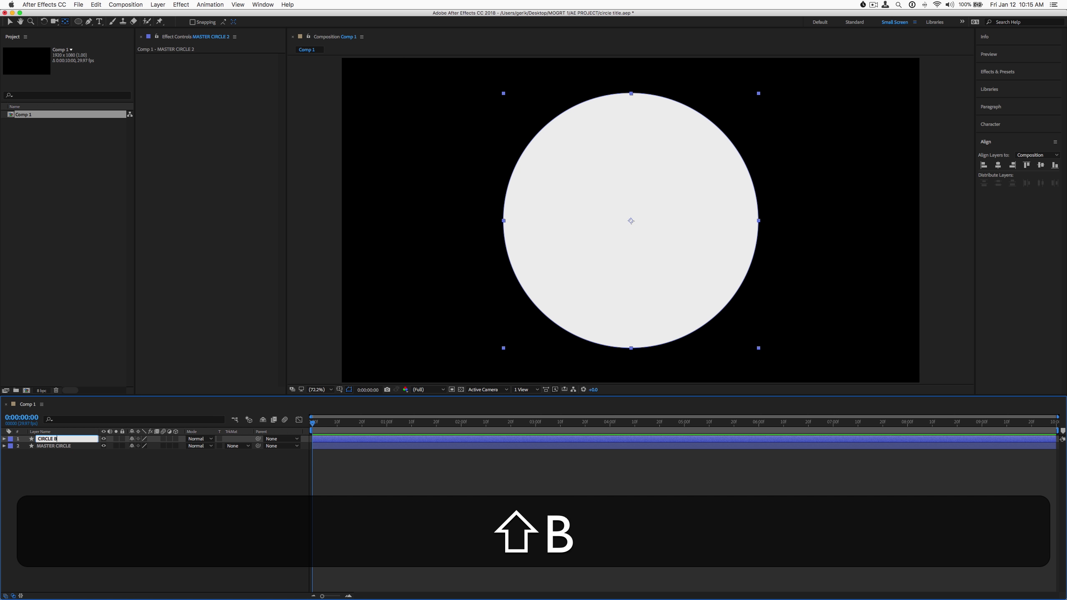
key(Return)
Step: Hide the MASTER CIRCLE layer so only CIRCLE BG is shown
click(111, 521)
click(107, 448)
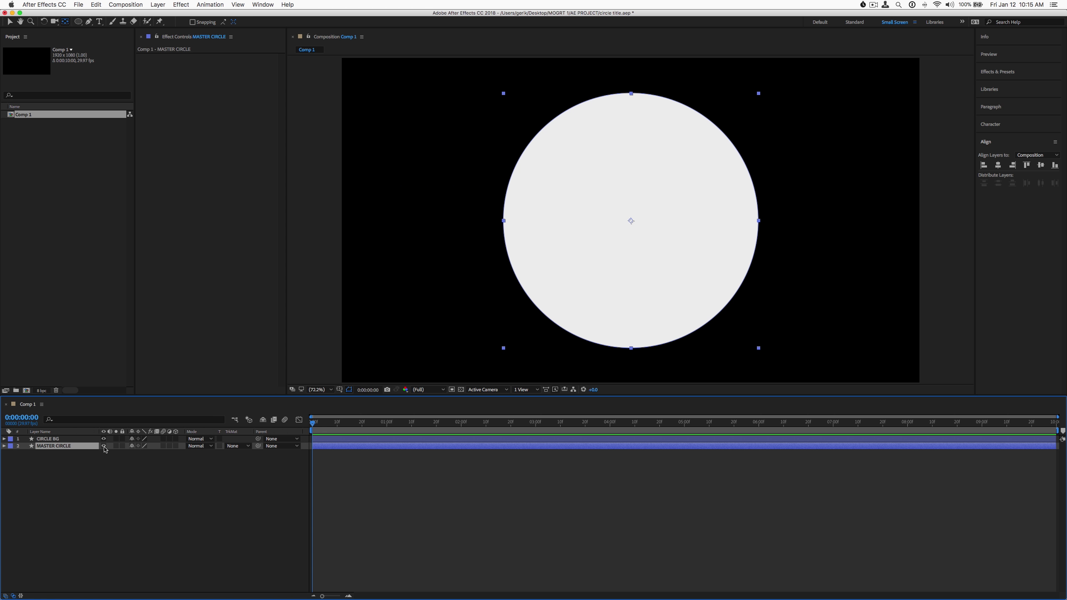
click(103, 447)
click(112, 447)
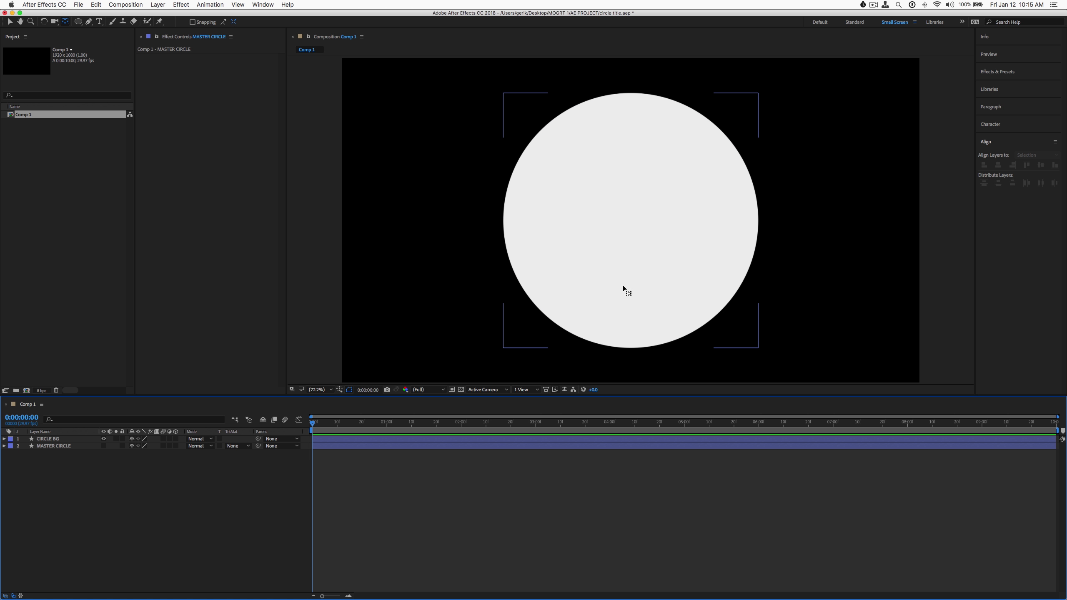
Step: Return to the start of the timeline and switch to the Selection tool
drag(316, 422, 295, 430)
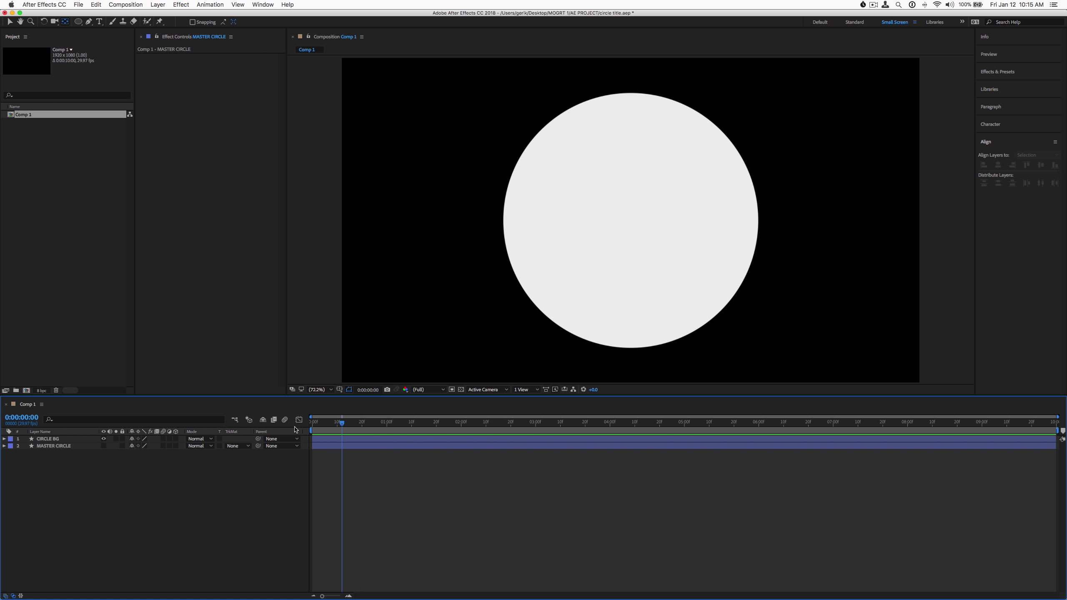
click(343, 439)
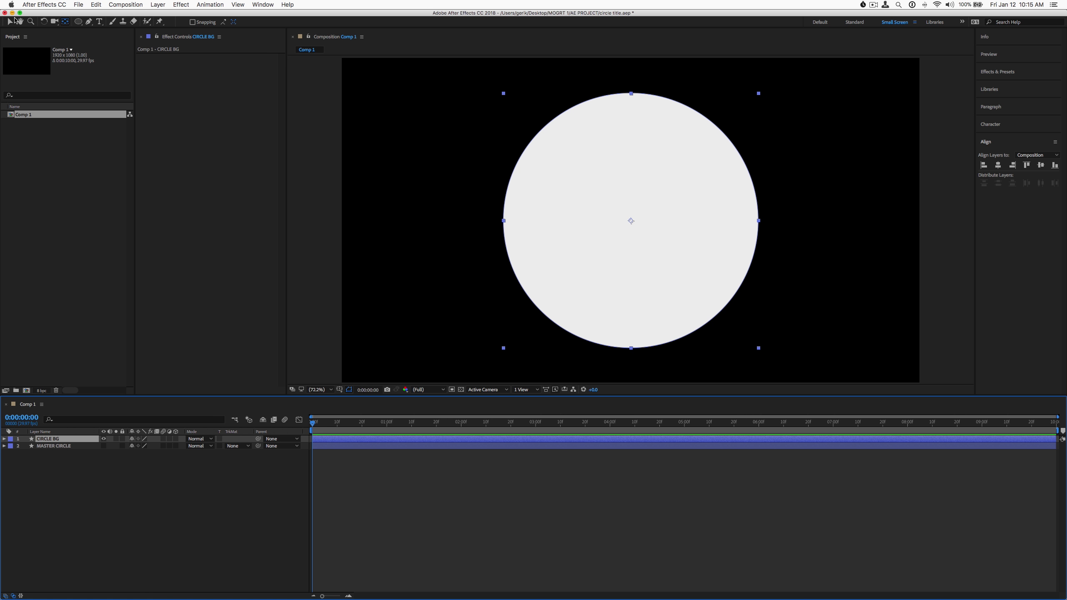
click(10, 21)
click(181, 553)
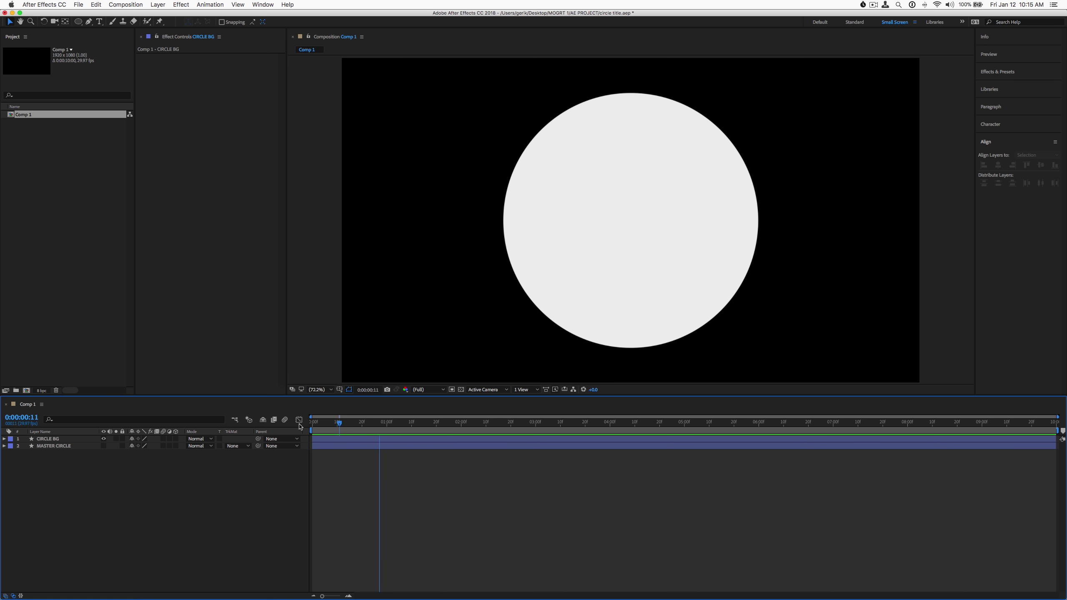
Step: Keyframe the Scale of CIRCLE BG at 100% on frame 0 and on frame 10, then return to frame 0
click(324, 440)
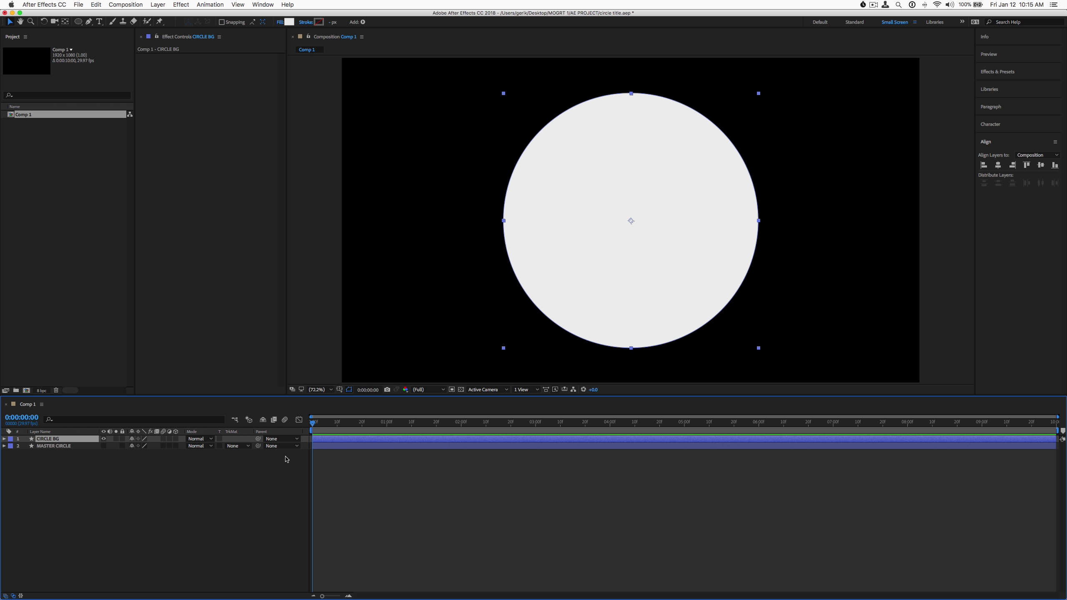
key(s)
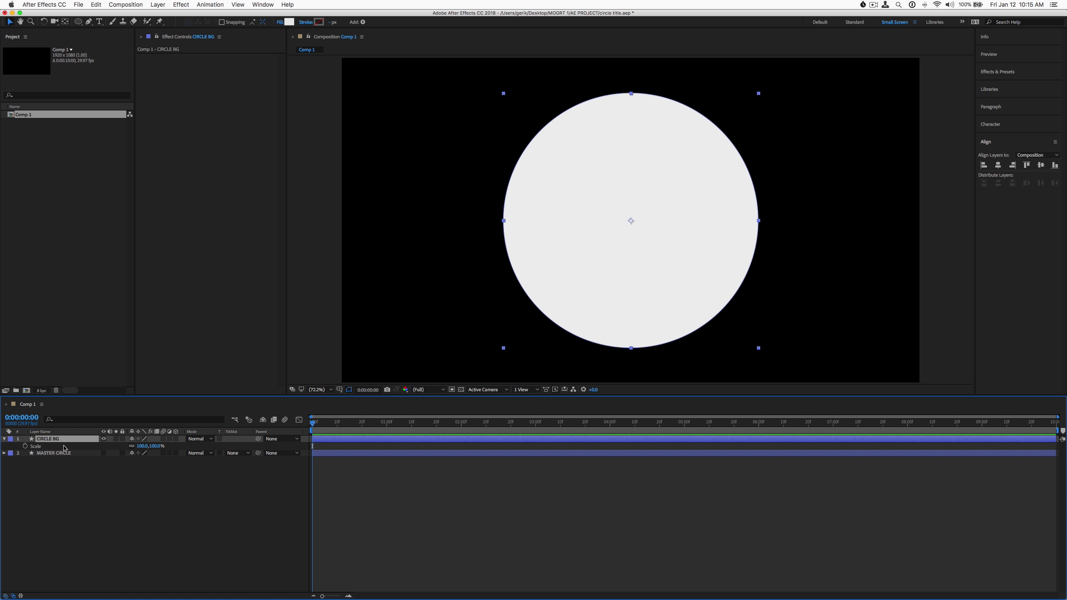
click(26, 447)
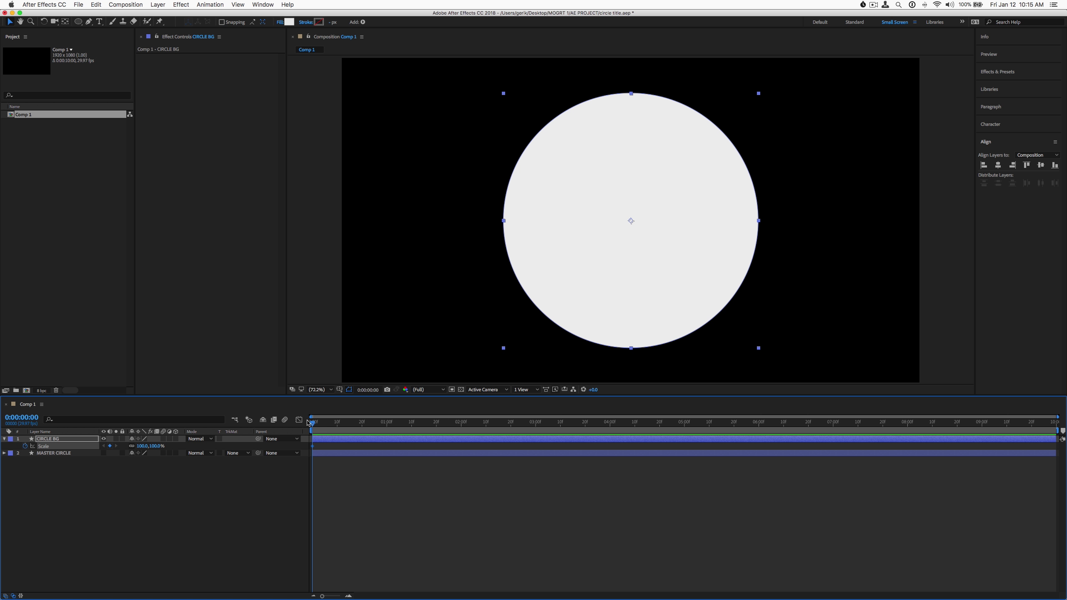
key(super+shift+Right)
drag(351, 420, 313, 422)
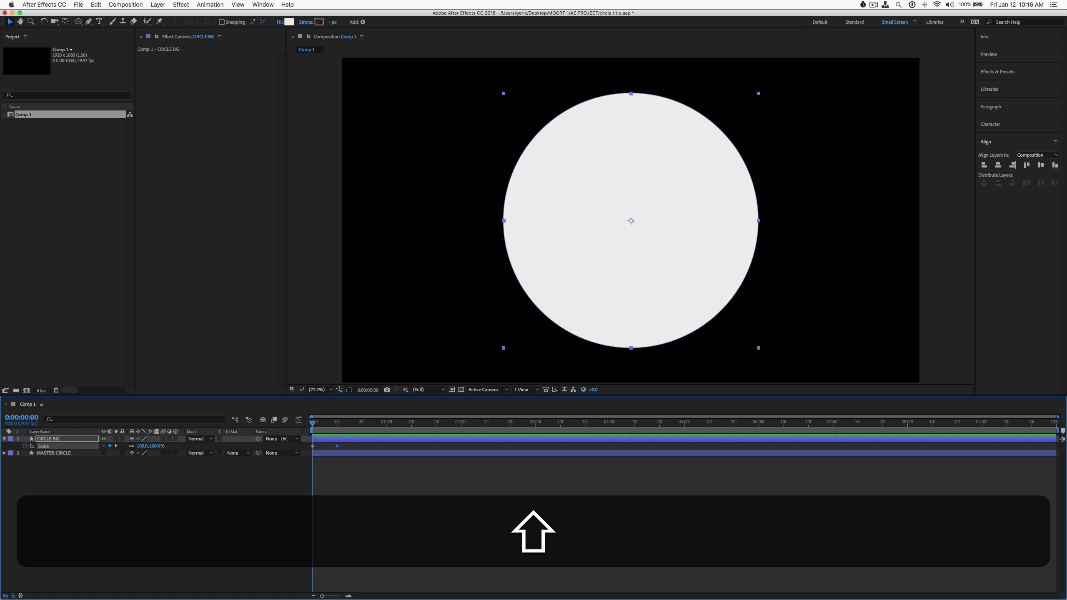
Step: Set the Scale of CIRCLE BG to 0% at frame 0 and preview the scale-up animation
click(155, 446)
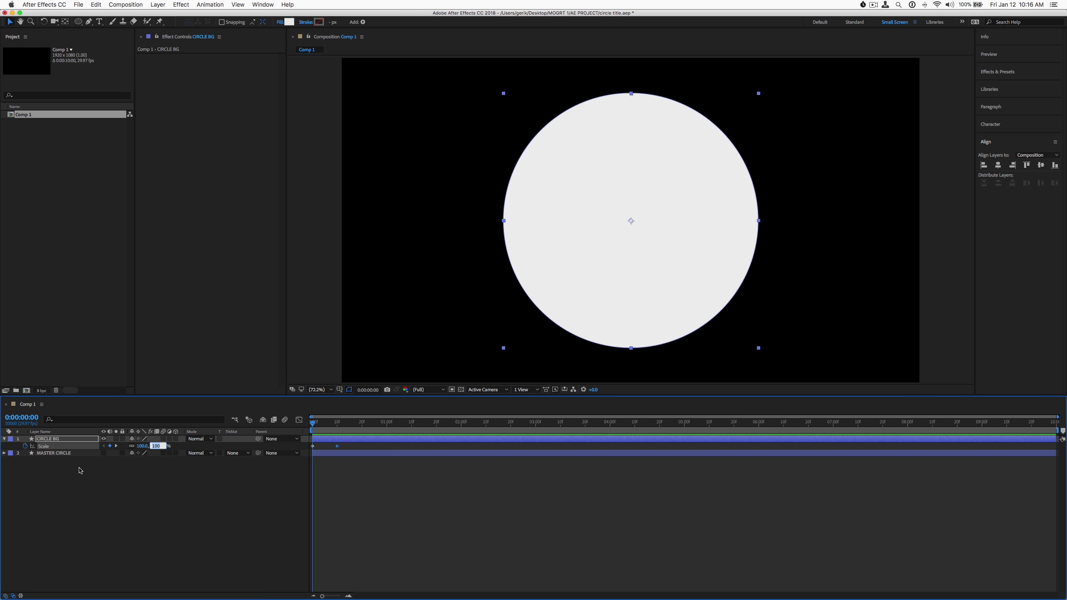
text(0)
key(Return)
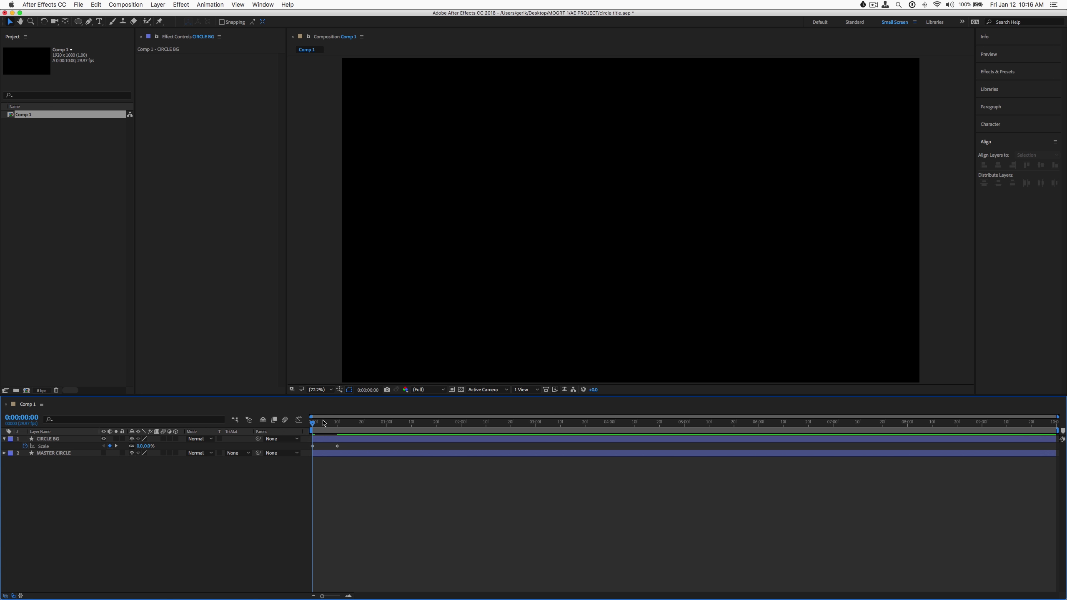
key(space)
key(space)
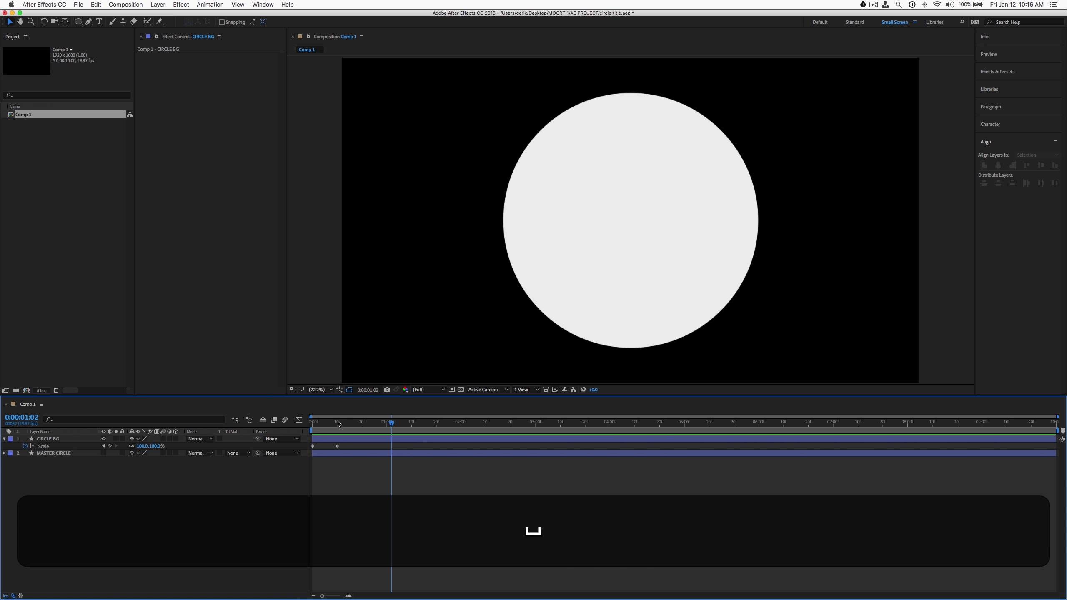
Step: End the work area at about one second and preview the circle's scale-up in a loop
key(space)
key(n)
key(space)
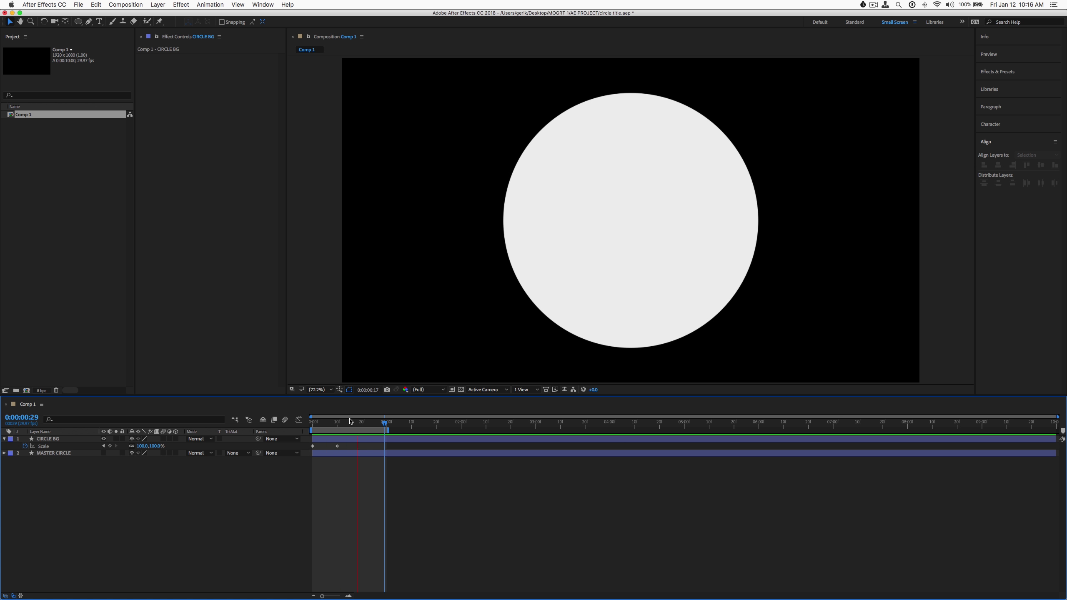
key(space)
Step: Apply Easy Ease to both Scale keyframes of CIRCLE BG and preview the eased scale-up
click(347, 441)
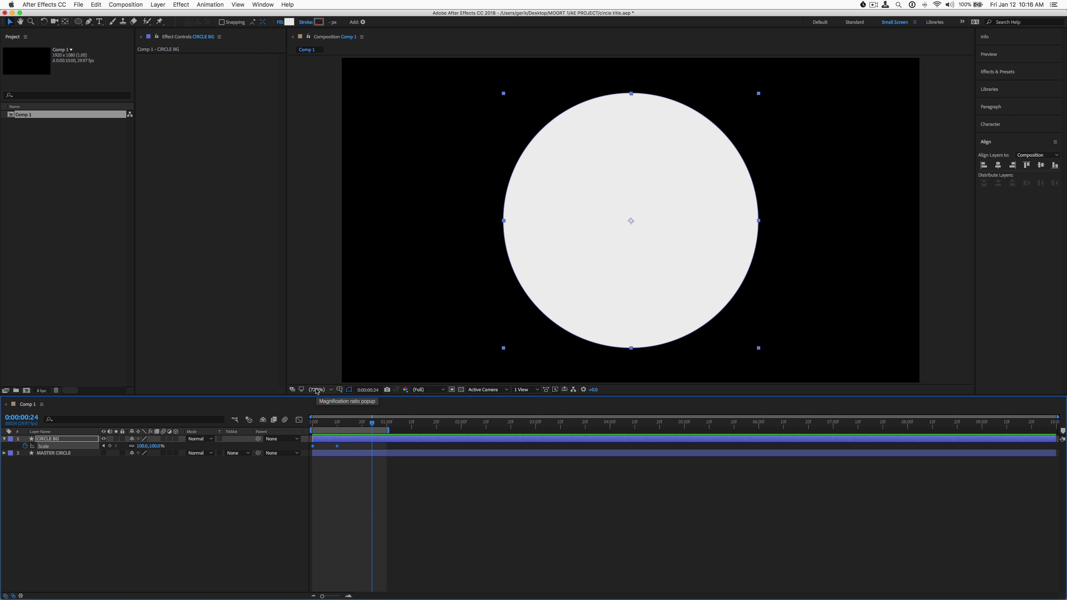
key(F9)
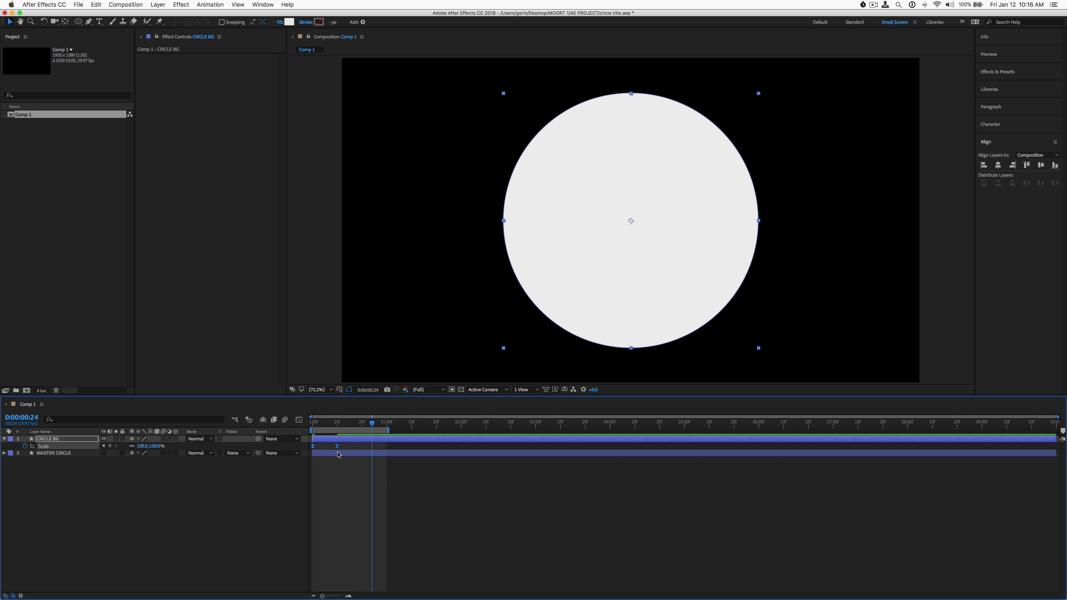
key(space)
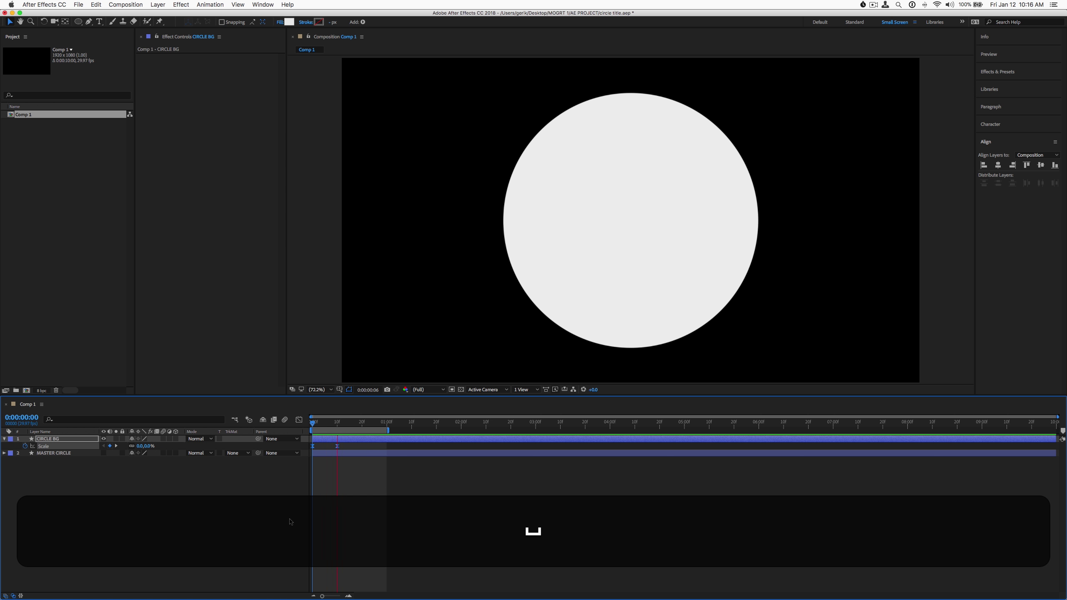
key(space)
Step: Examine the speed graph of CIRCLE BG's Scale at closer time zoom, then return to the keyframe view at frame 0
key(shift+F3)
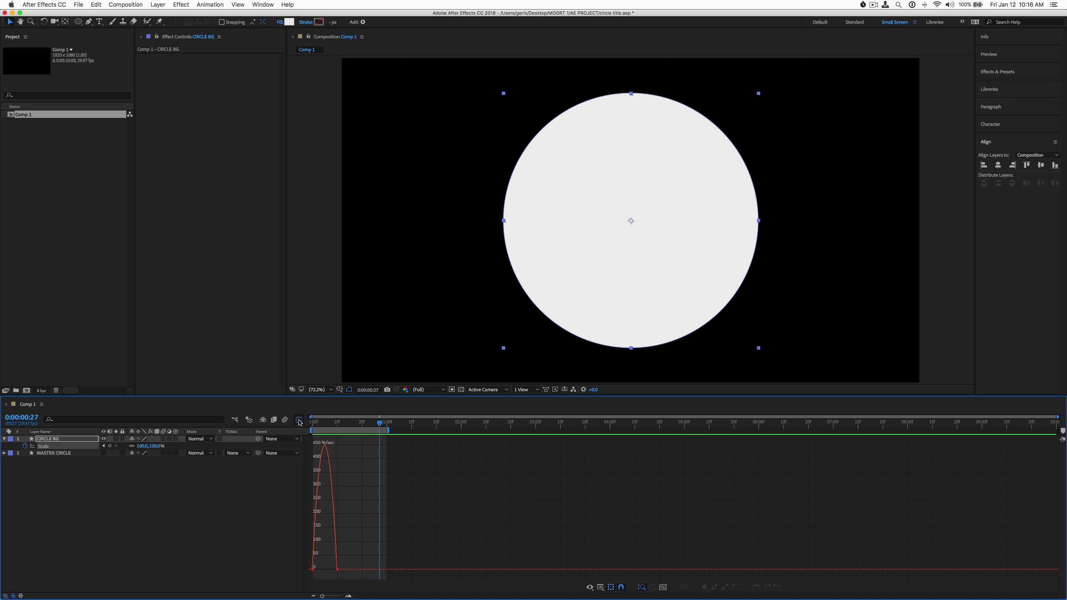
key(equal)
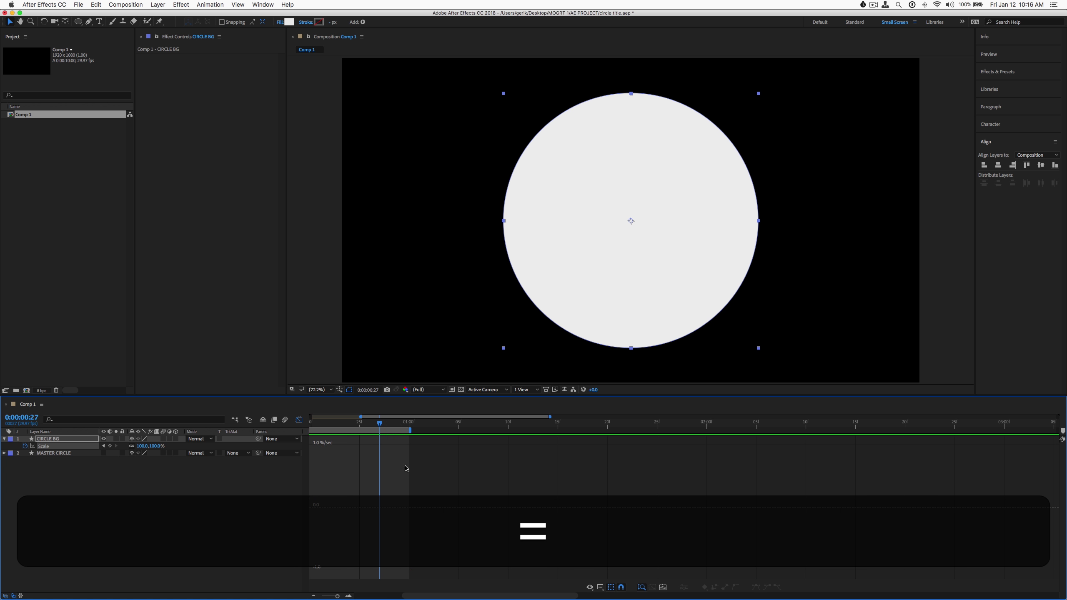
drag(380, 424, 251, 439)
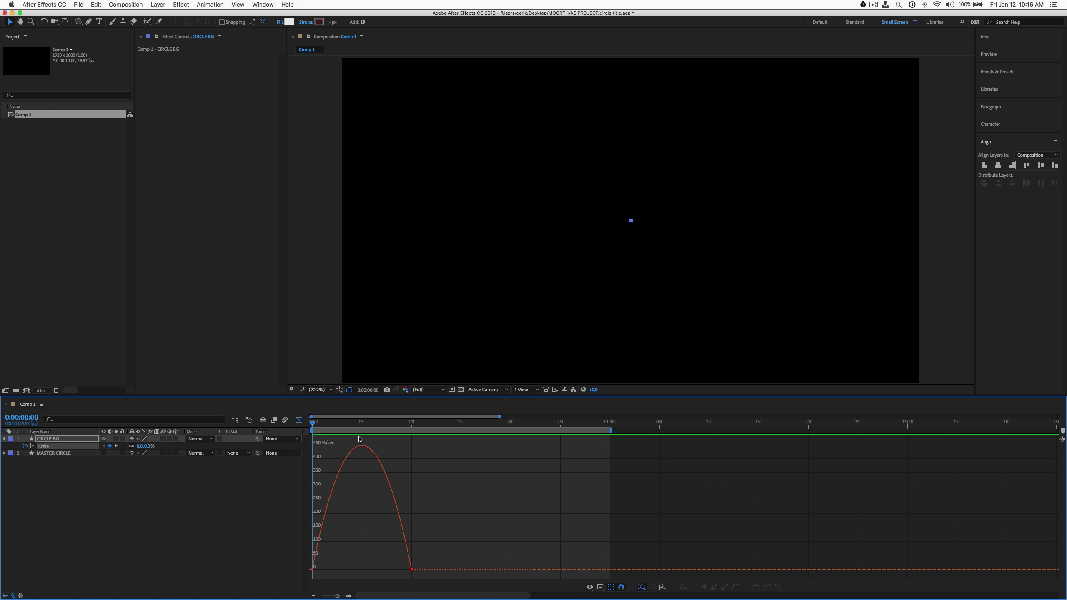
click(298, 420)
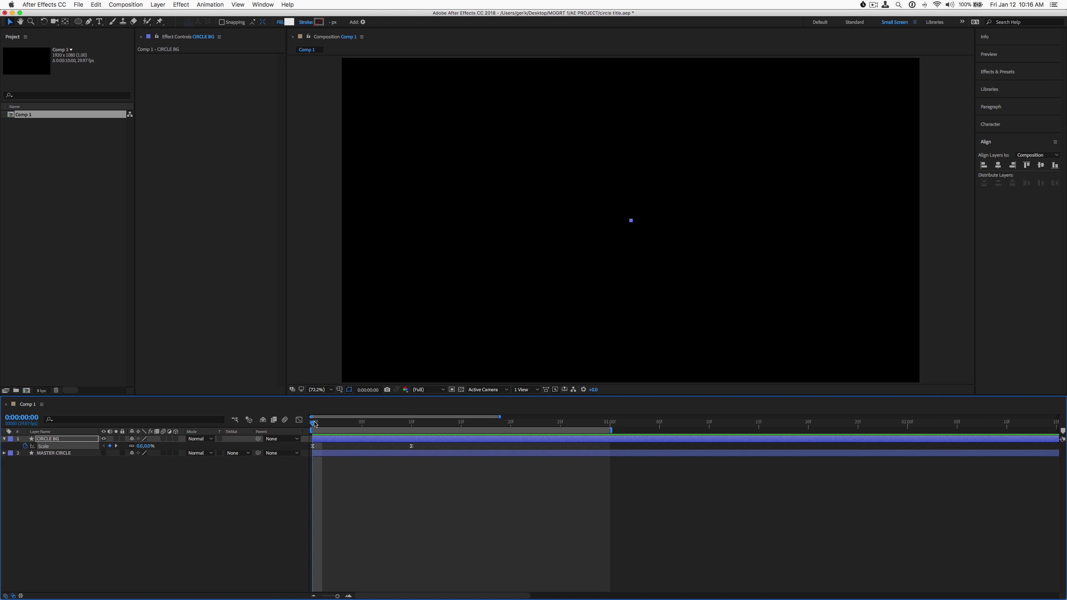
Step: Move the final Scale keyframe of CIRCLE BG to frame 8 and add another 100% keyframe at frame 10
drag(315, 424, 414, 424)
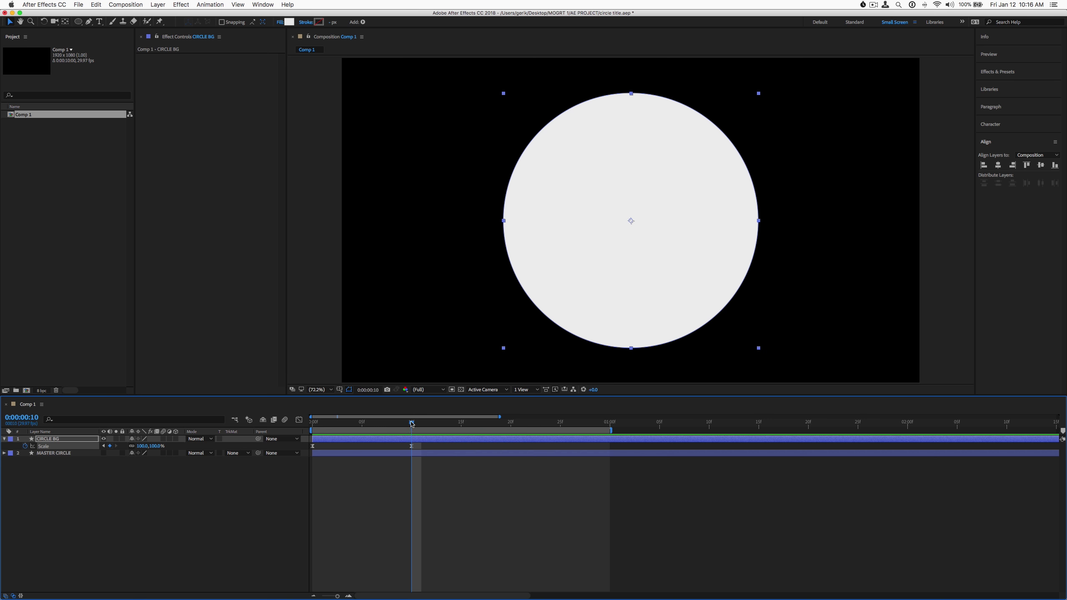
key(super+Left)
key(super+Left)
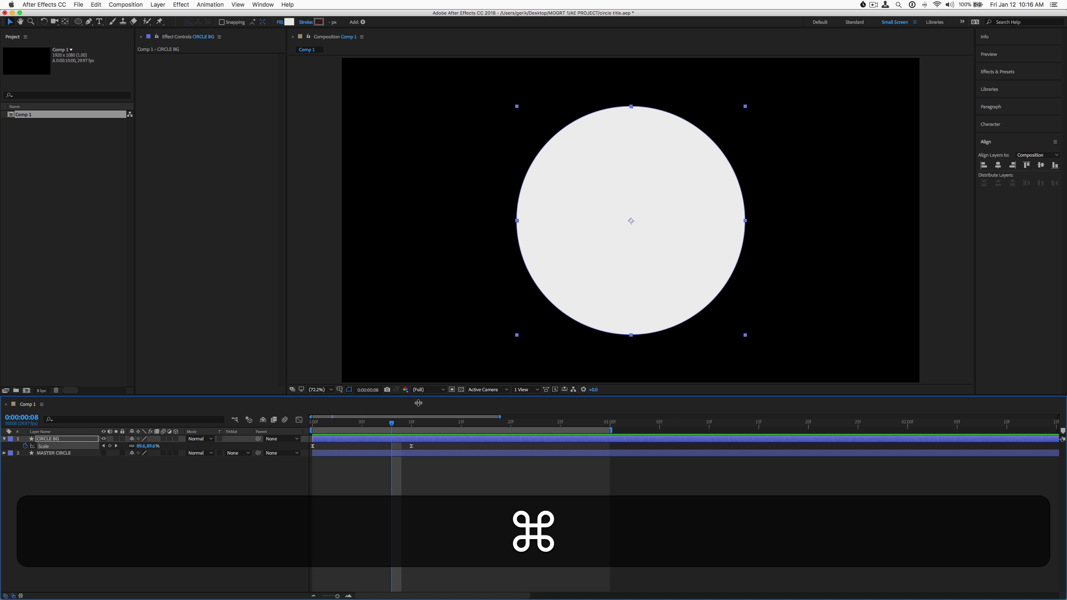
mouse_move(412, 446)
mouse_down()
mouse_move(390, 446)
mouse_move(407, 429)
mouse_up()
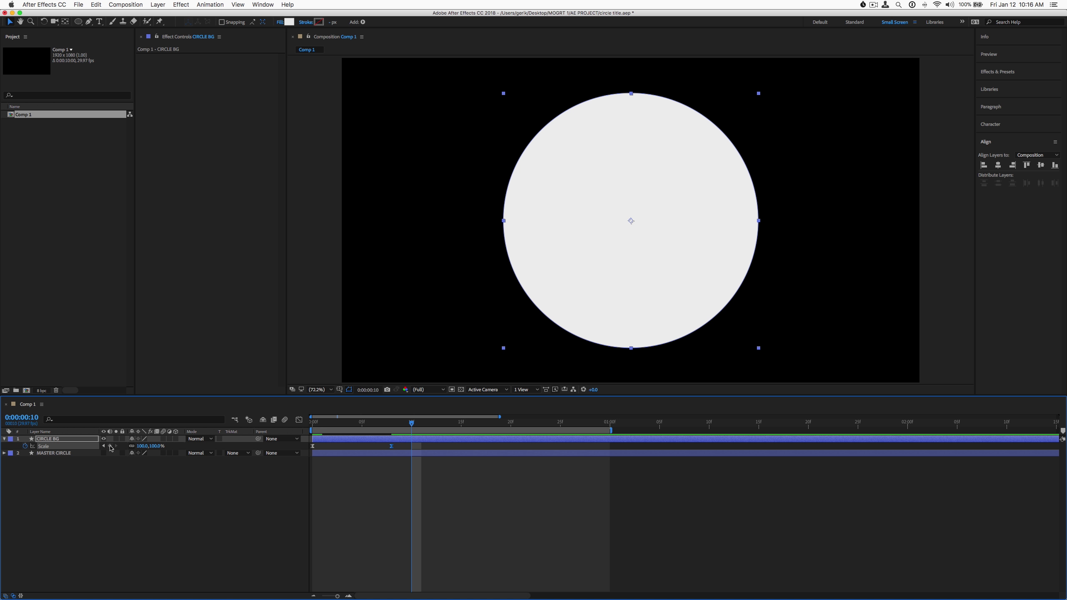
Step: Set the Scale of CIRCLE BG to 110% at frame 8 and preview the overshoot from frame 0
drag(415, 424, 392, 426)
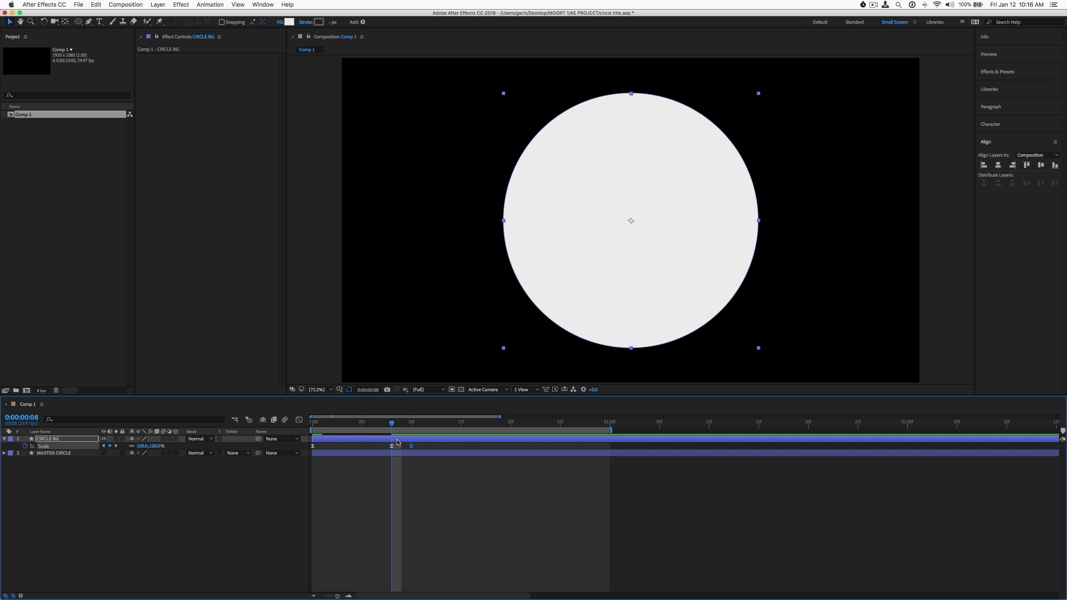
click(156, 446)
text(110)
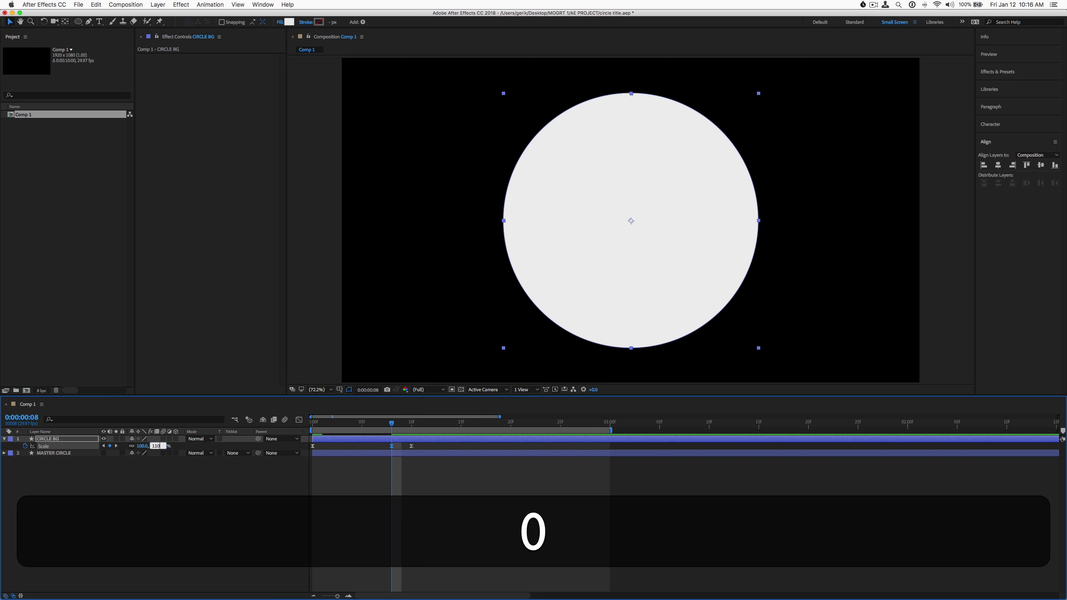
key(Return)
drag(392, 424, 296, 434)
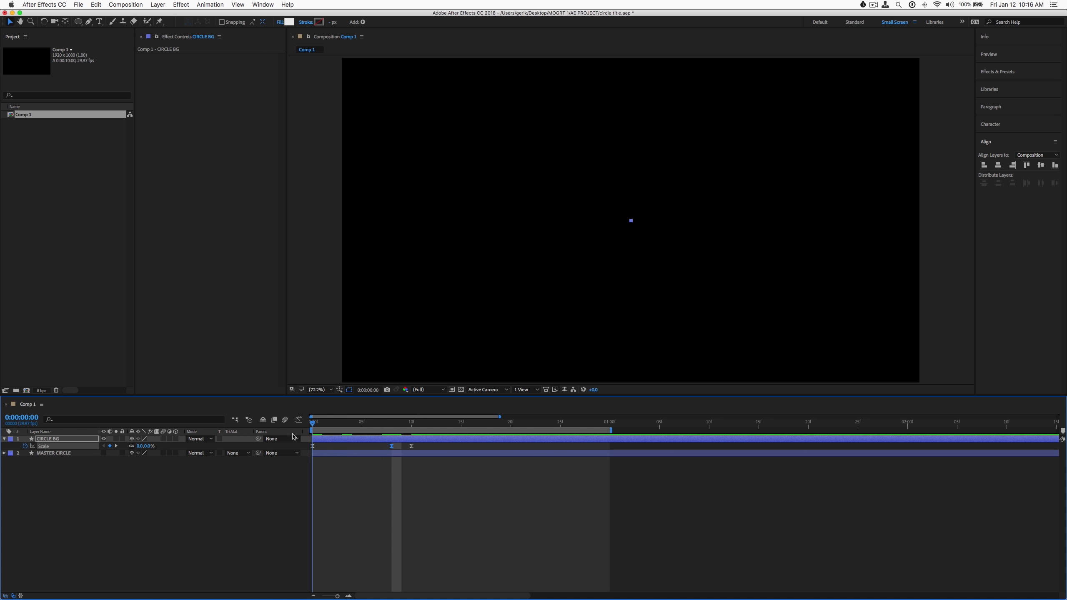
key(space)
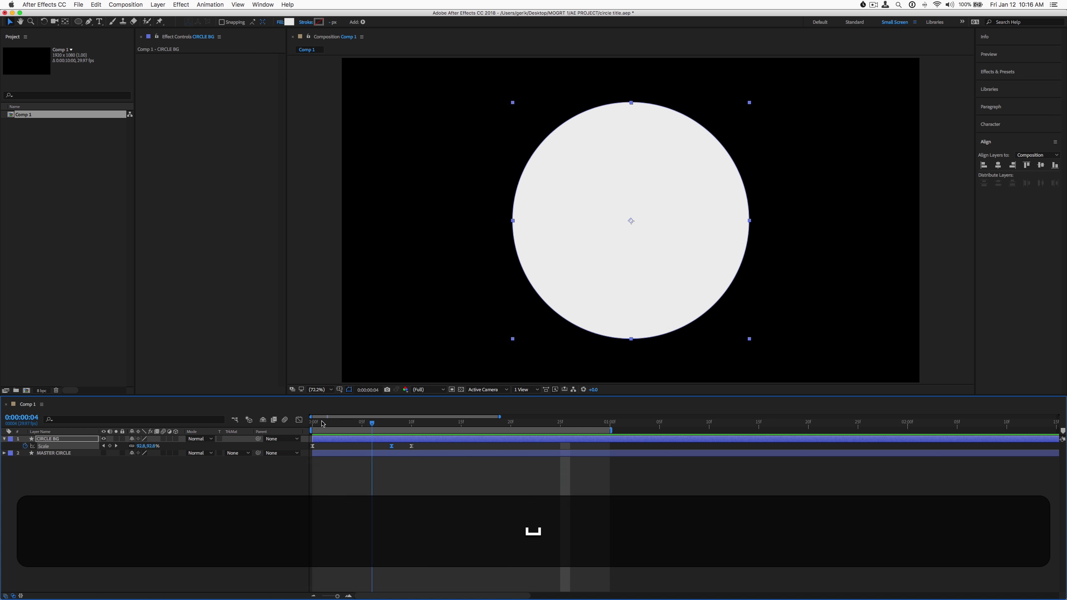
key(space)
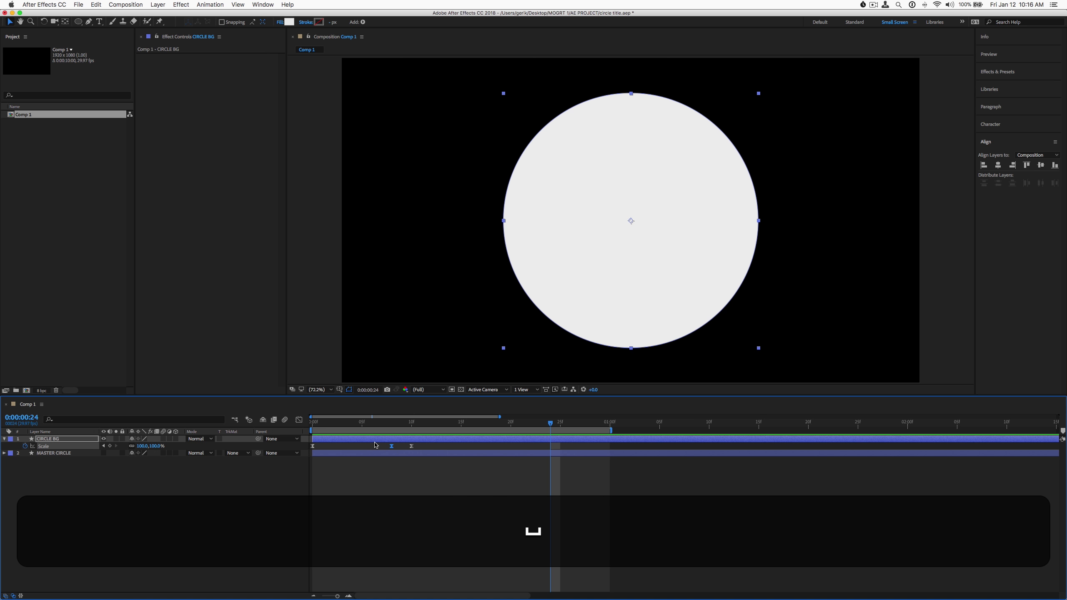
Step: Reshape the Scale speed curve of CIRCLE BG so it peaks right after frame 0 and slows gradually into frame 8
drag(435, 469, 301, 444)
click(299, 419)
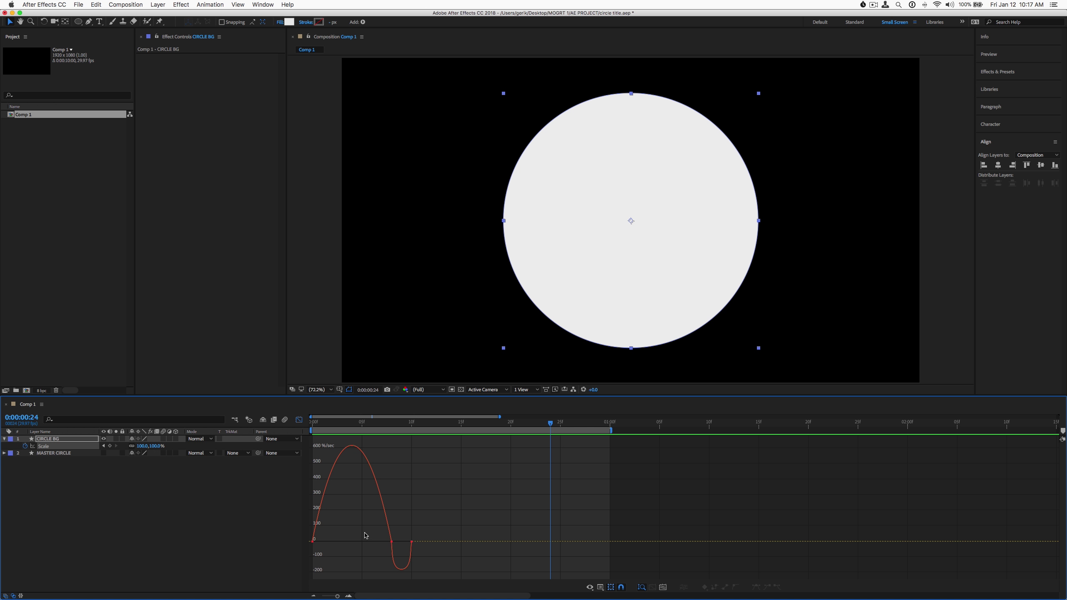
click(390, 542)
drag(378, 544, 314, 558)
key(Home)
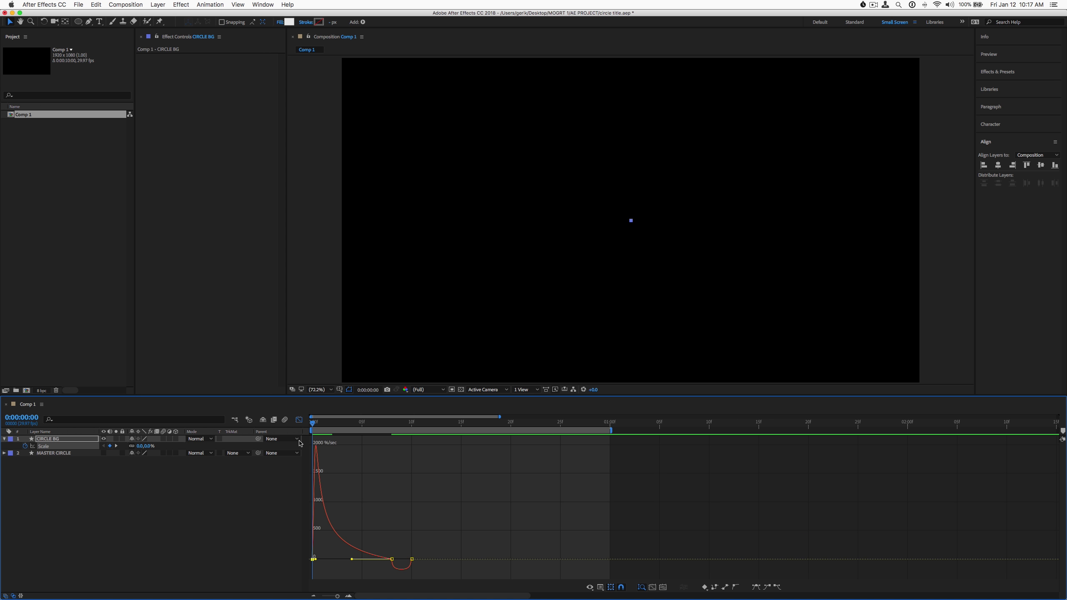
key(space)
drag(351, 559, 353, 561)
drag(353, 560, 312, 559)
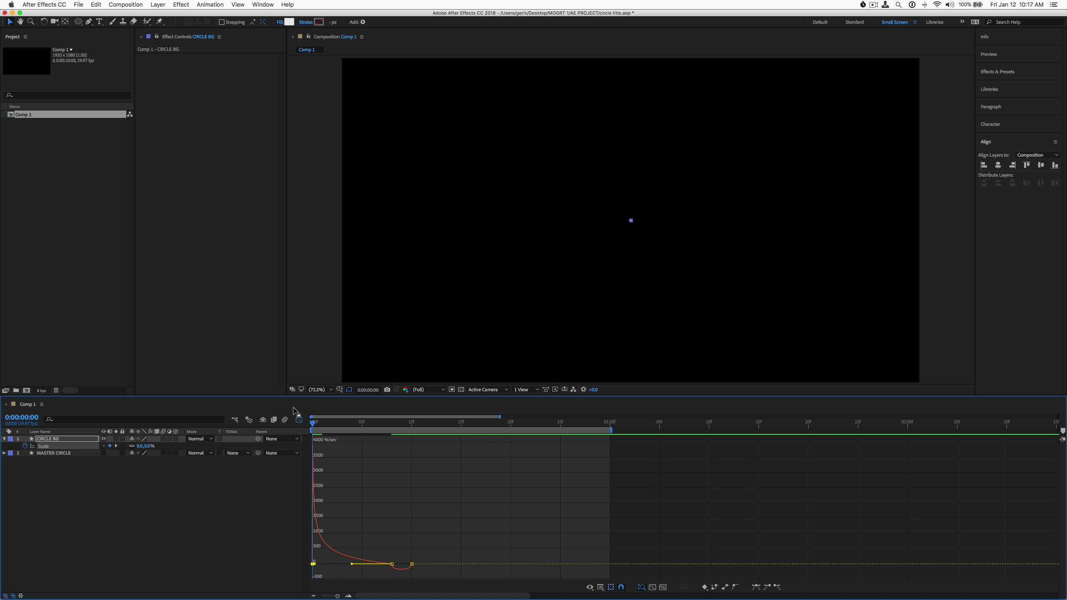
Step: Scrub through the first frames and replay the work area to review the circle's fast scale-up and overshoot
drag(314, 423, 414, 438)
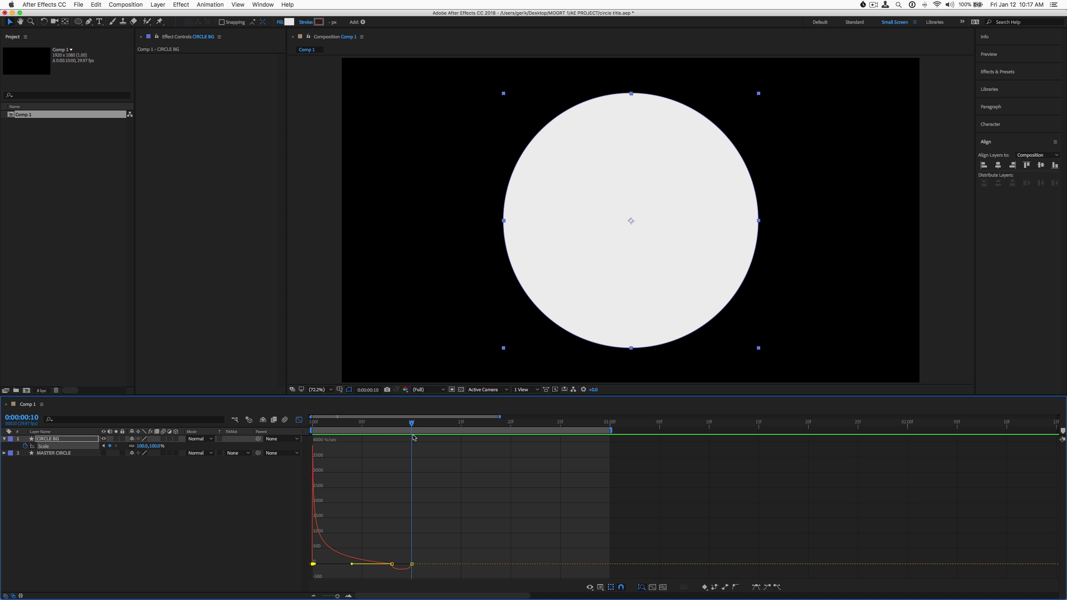
key(space)
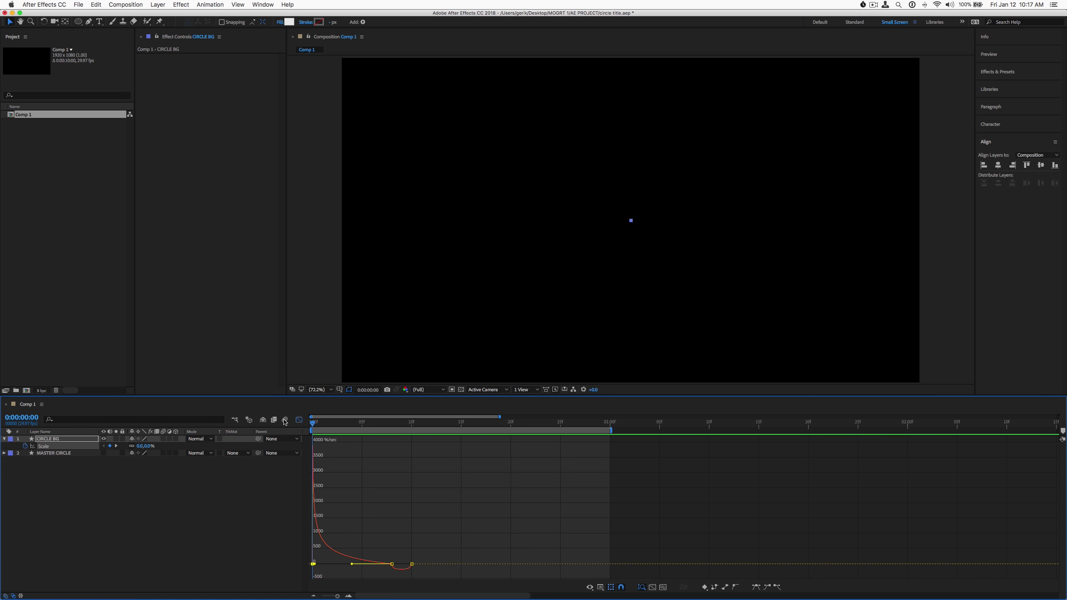
key(space)
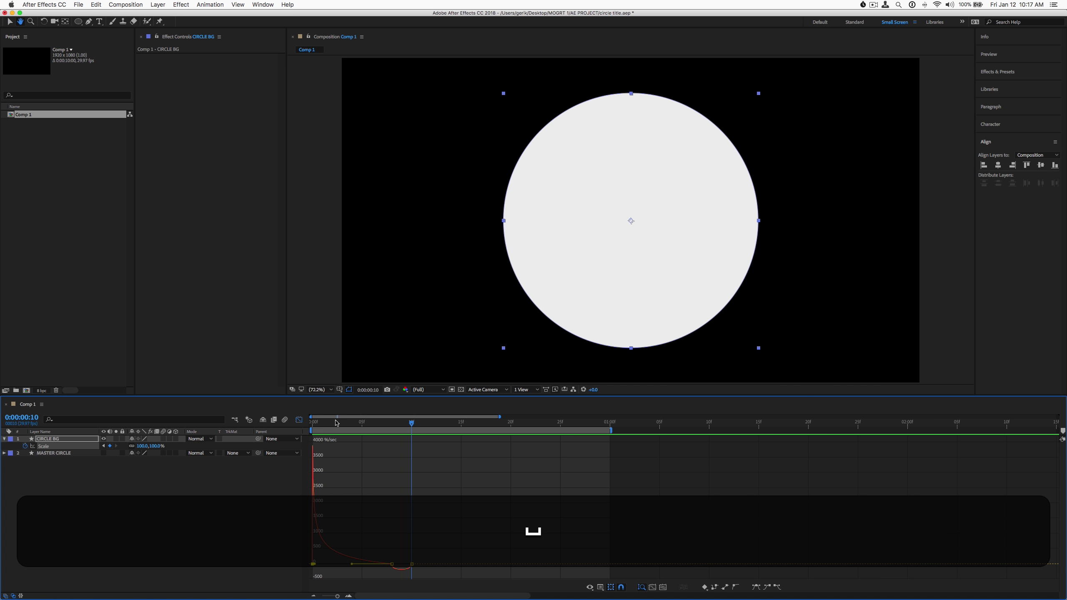
key(space)
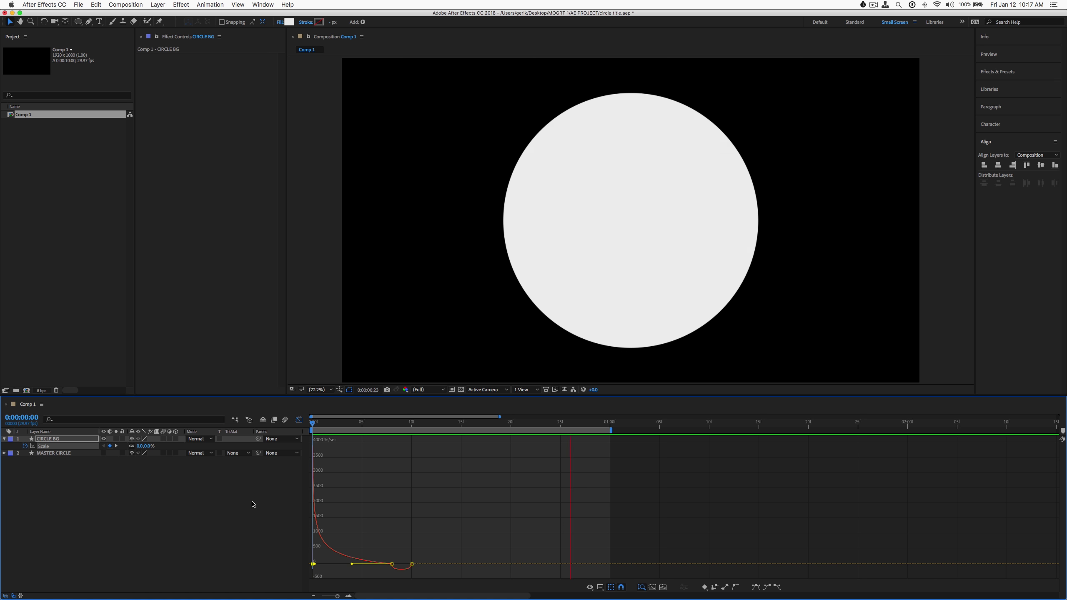
key(space)
click(342, 422)
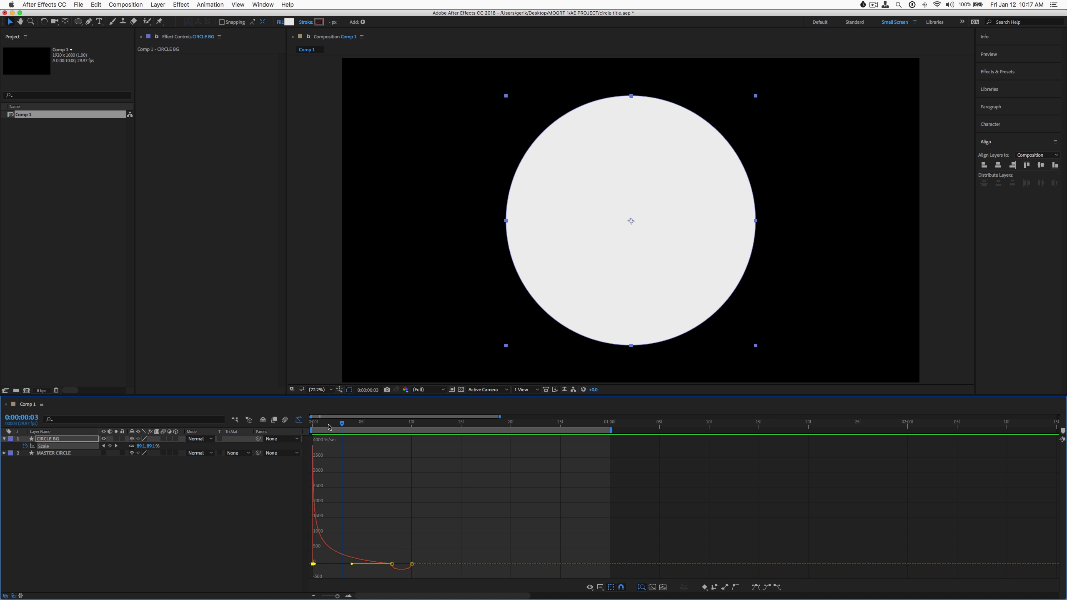
drag(329, 427, 431, 425)
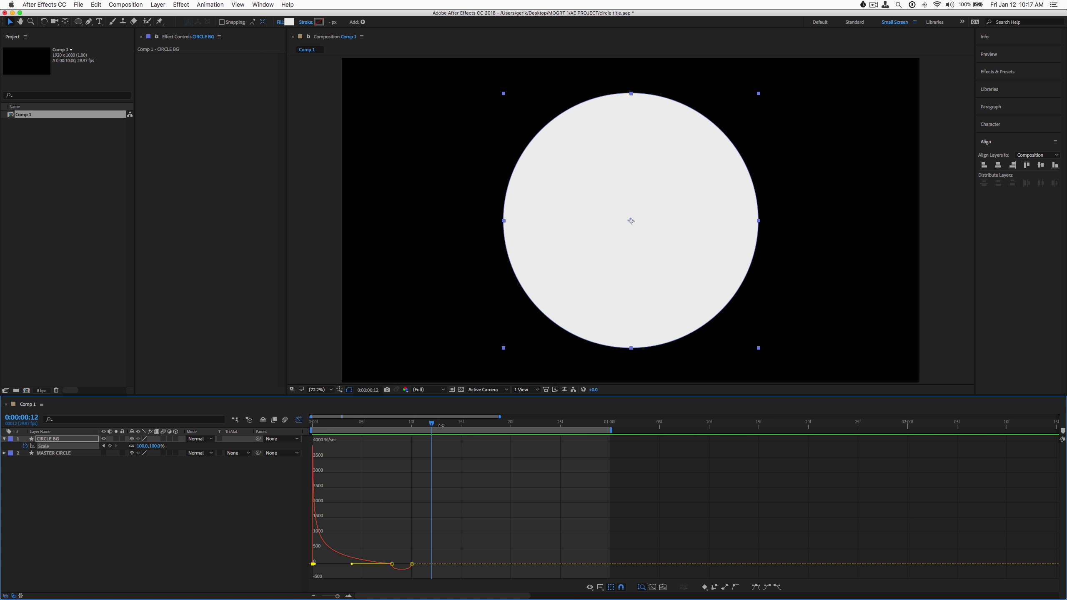
key(space)
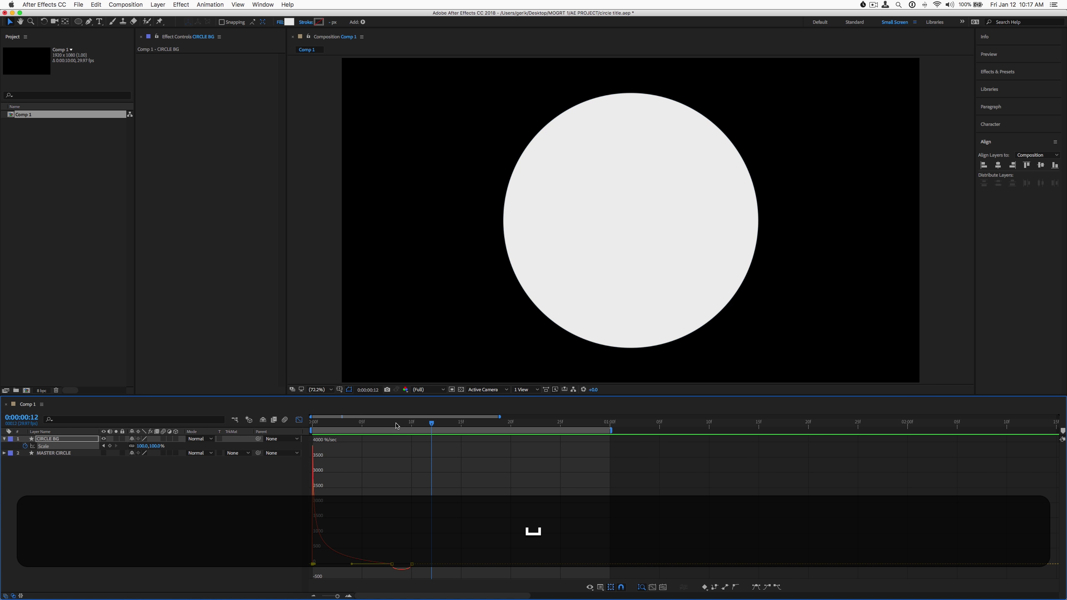
drag(424, 424, 261, 416)
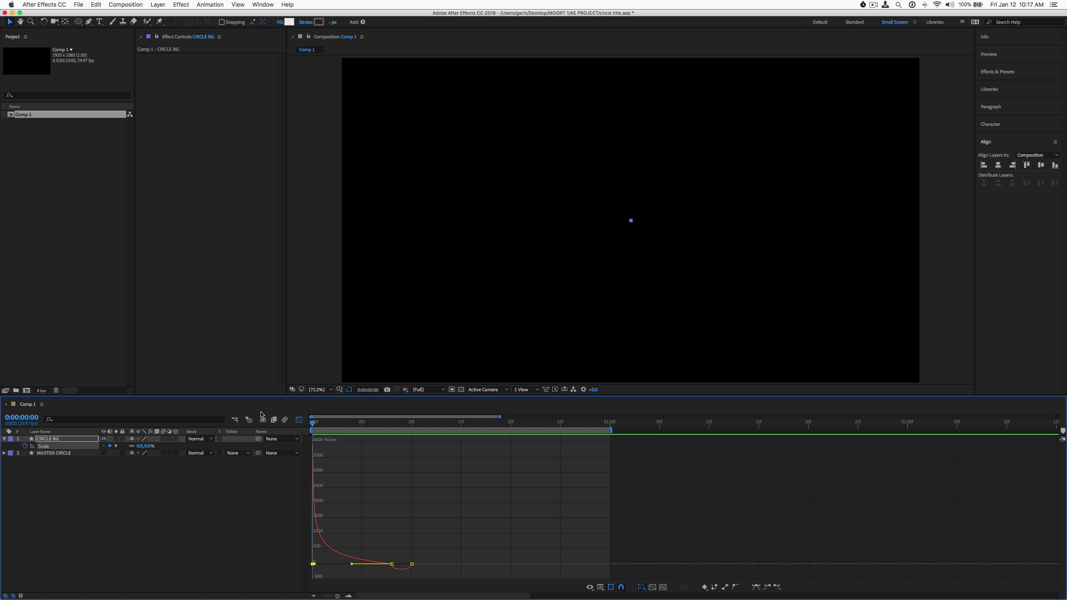
key(space)
key(space)
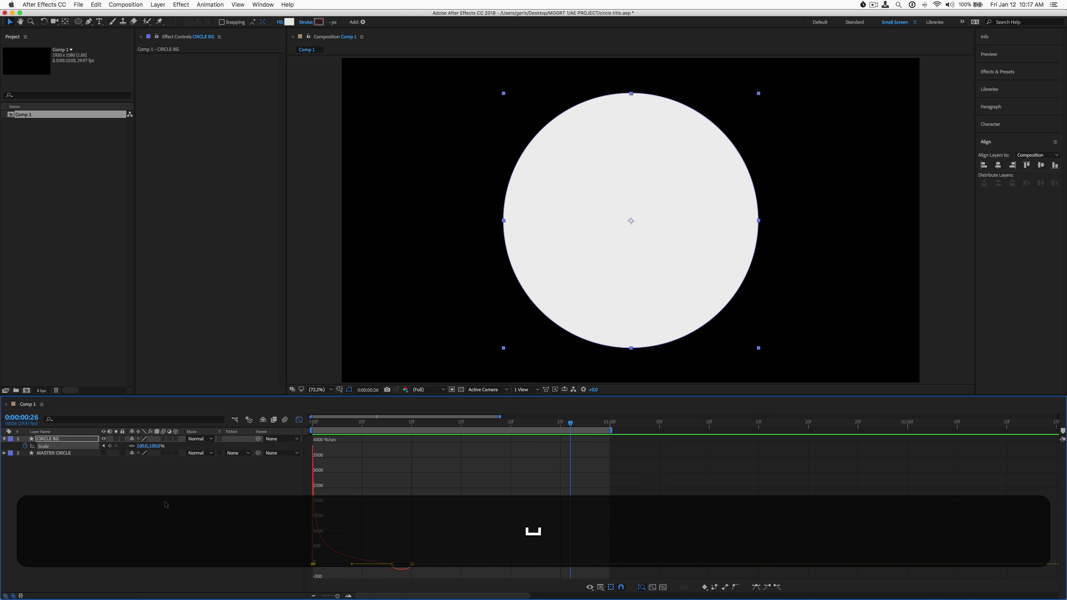
Step: Delete the CIRCLE BG layer and switch the timeline from the graph back to layer bars
click(165, 498)
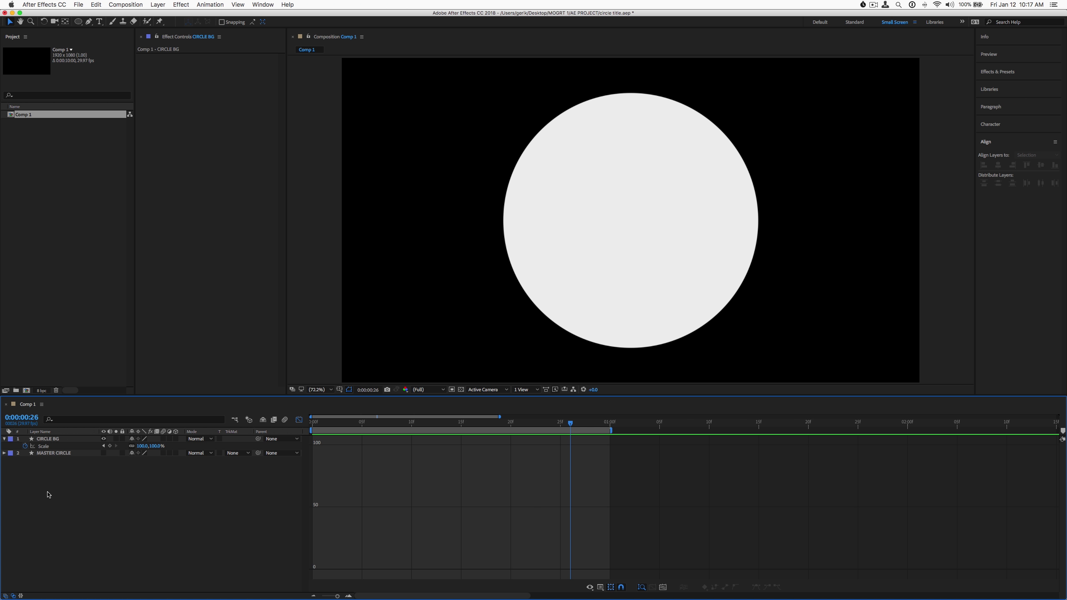
click(47, 438)
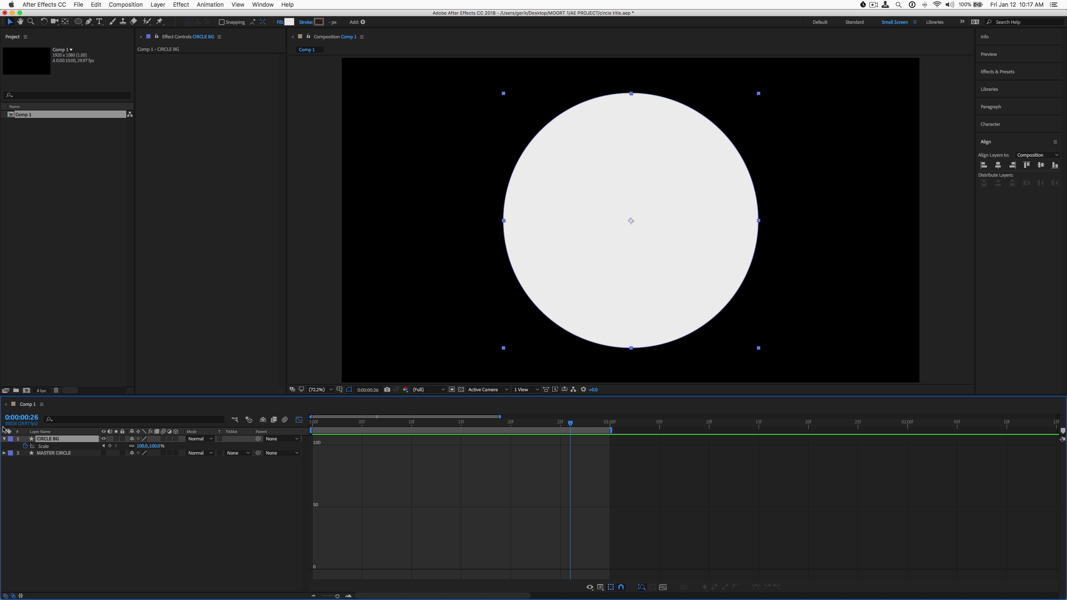
key(BackSpace)
click(51, 440)
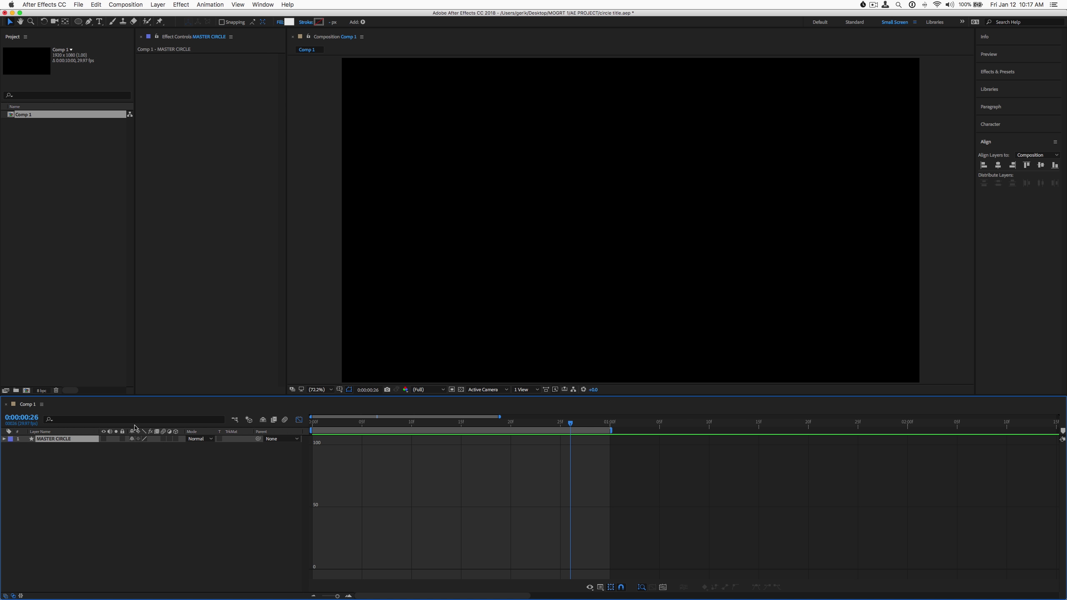
click(299, 419)
click(88, 445)
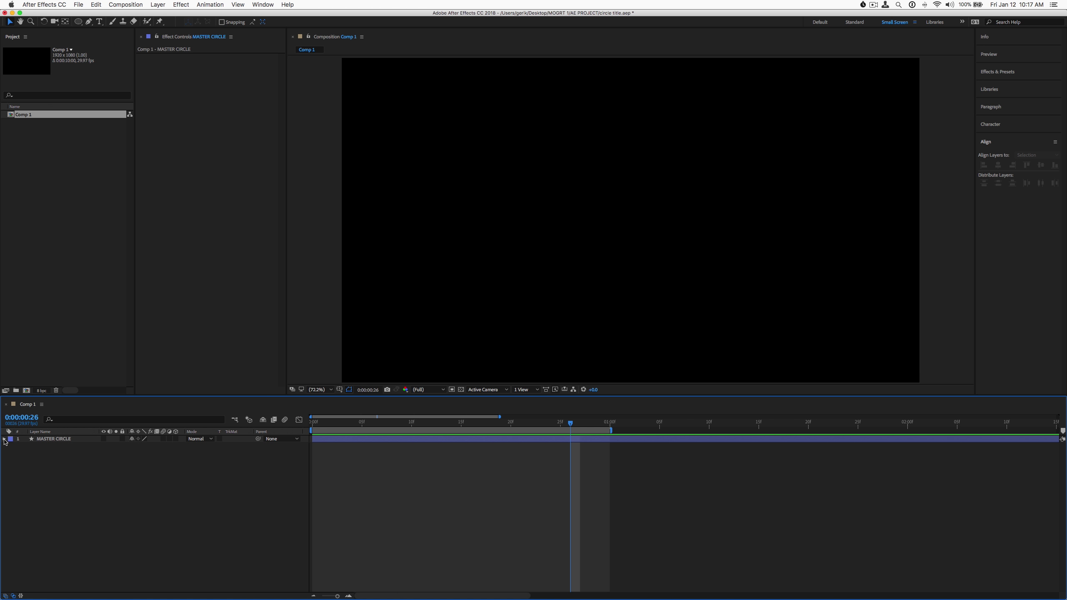
Step: Make the MASTER CIRCLE layer visible again
click(45, 442)
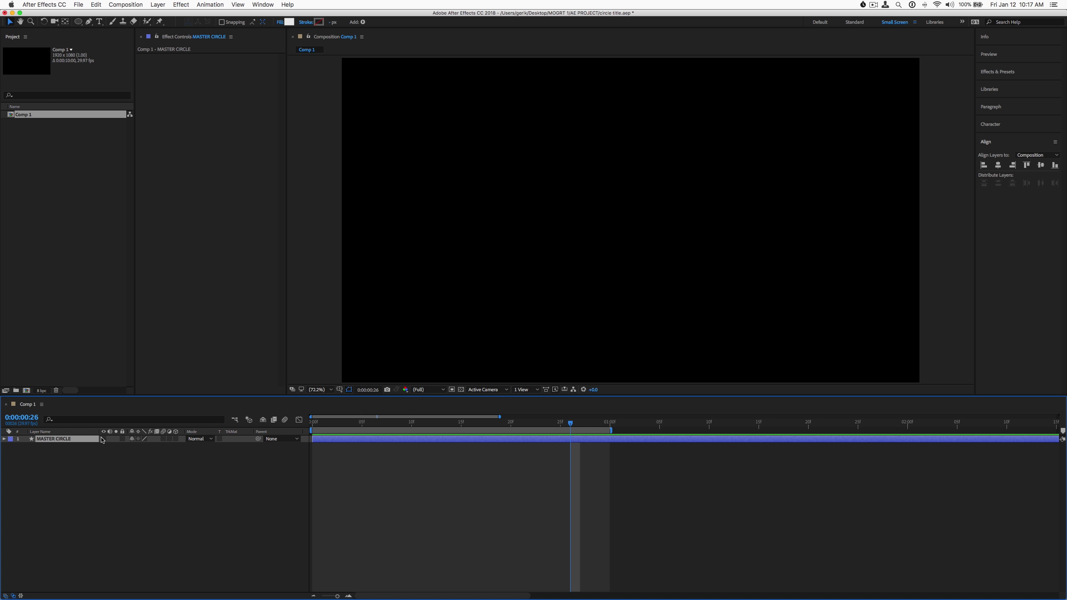
click(103, 439)
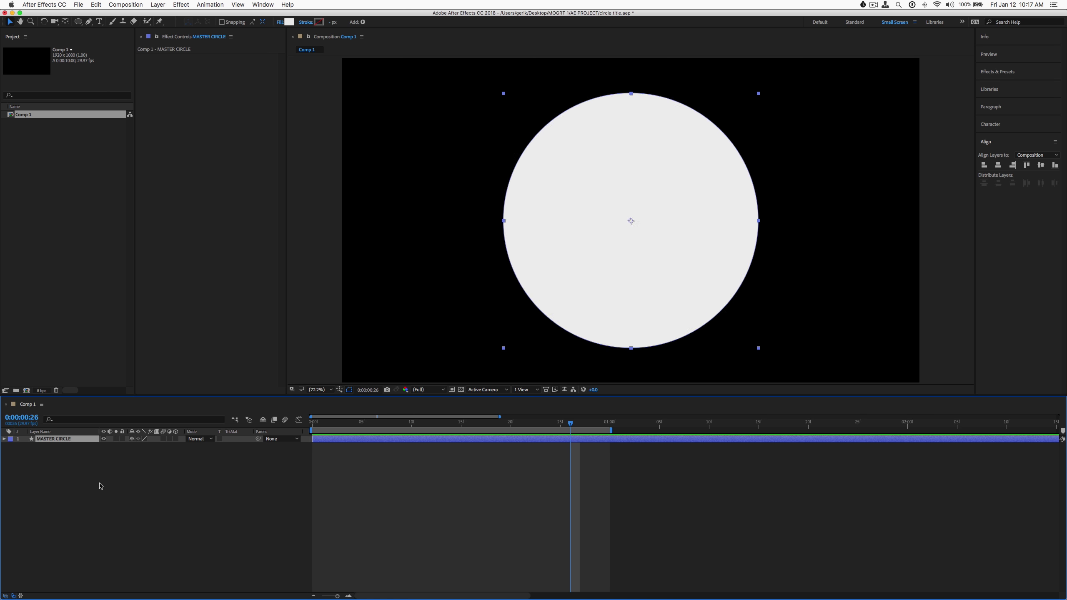
click(98, 483)
Step: Shrink MASTER CIRCLE proportionally about its centre to about 68% and reveal its Scale property
click(395, 436)
drag(760, 349, 718, 308)
key(shift+s)
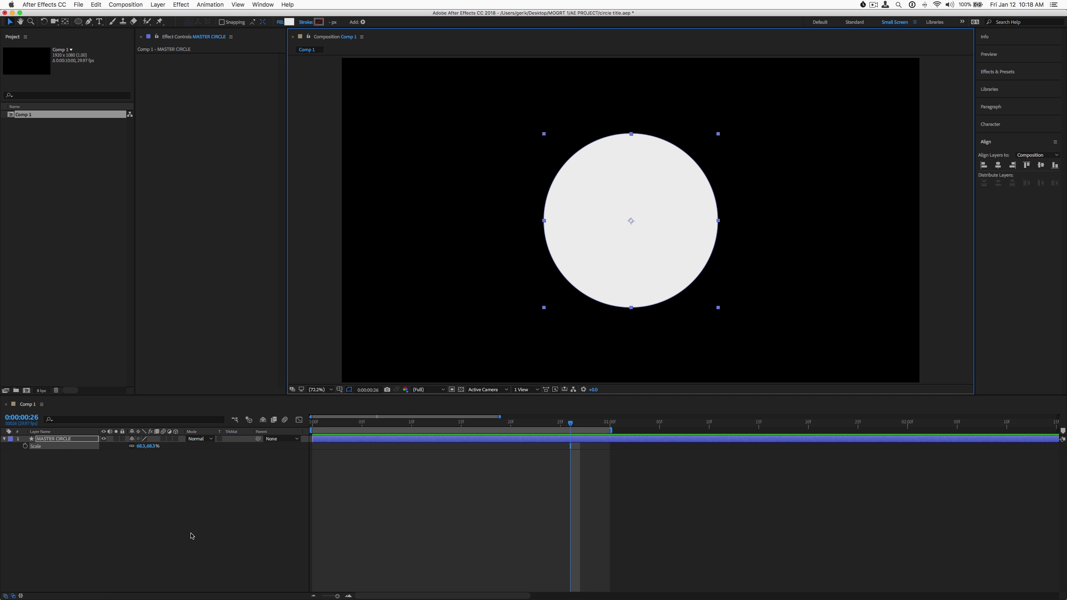
Step: Delete the MASTER CIRCLE layer
click(191, 534)
click(57, 439)
key(BackSpace)
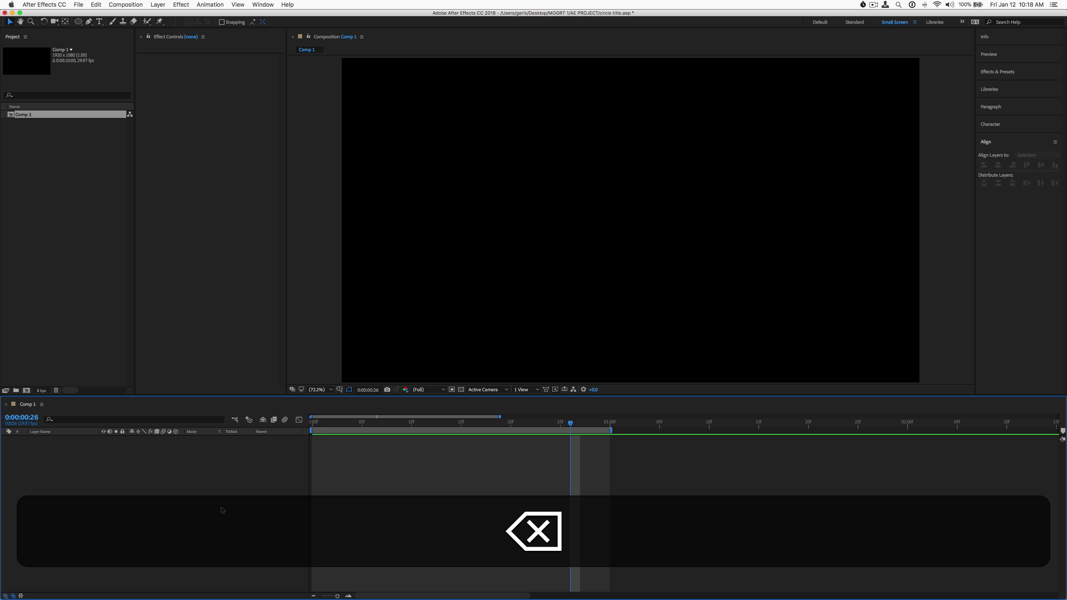
Step: Draw a new circle with the Ellipse tool, centre its anchor point, and align it to the centre of the composition
click(78, 21)
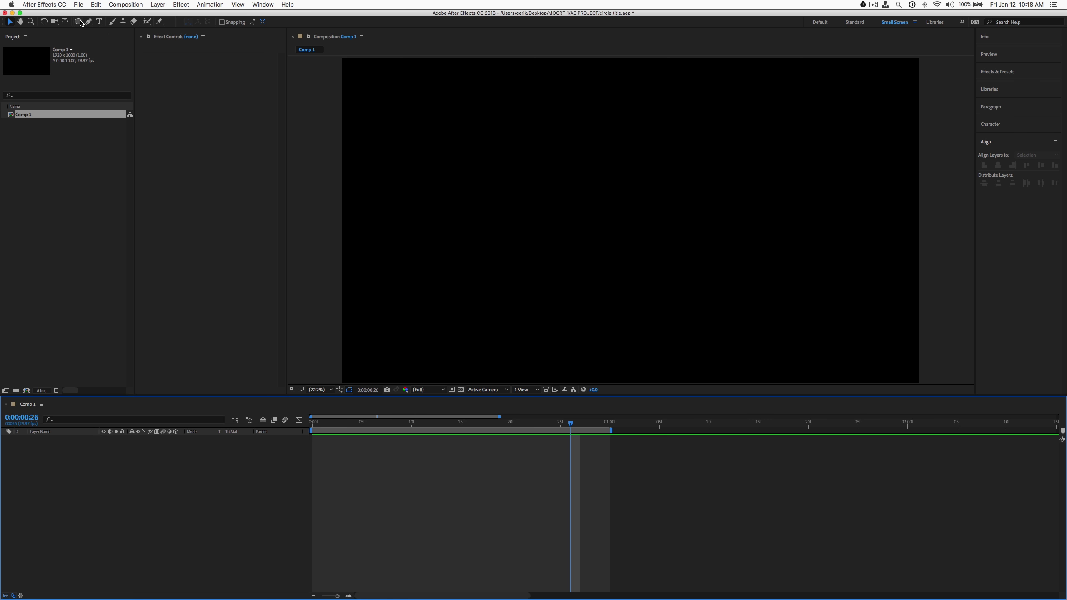
key(shift)
mouse_move(522, 124)
mouse_down()
mouse_move(731, 321)
mouse_move(720, 304)
mouse_up()
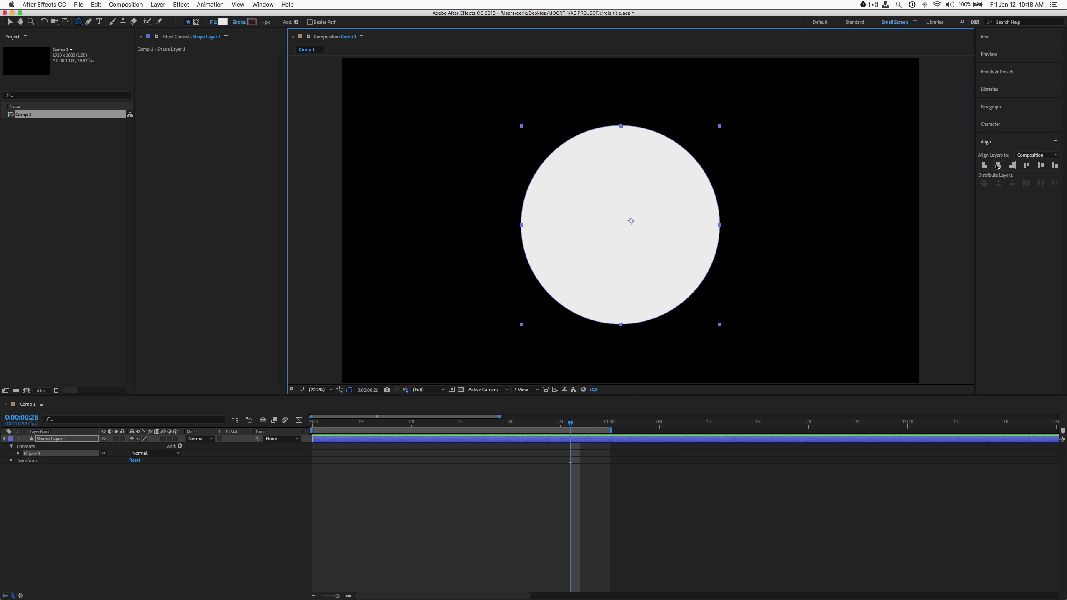
click(998, 166)
key(y)
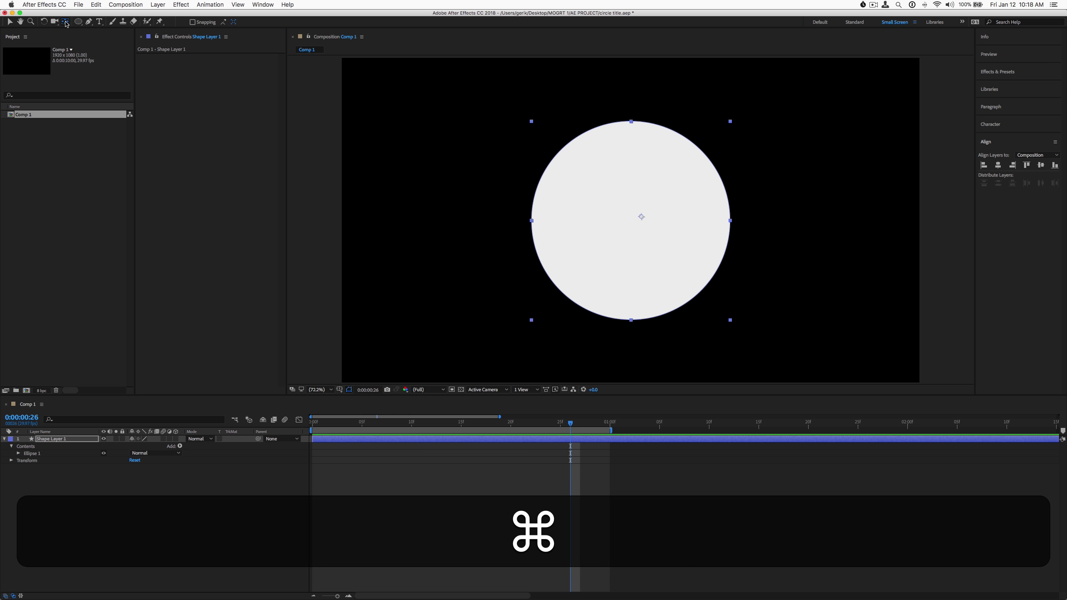
key(super+alt+Home)
click(1009, 169)
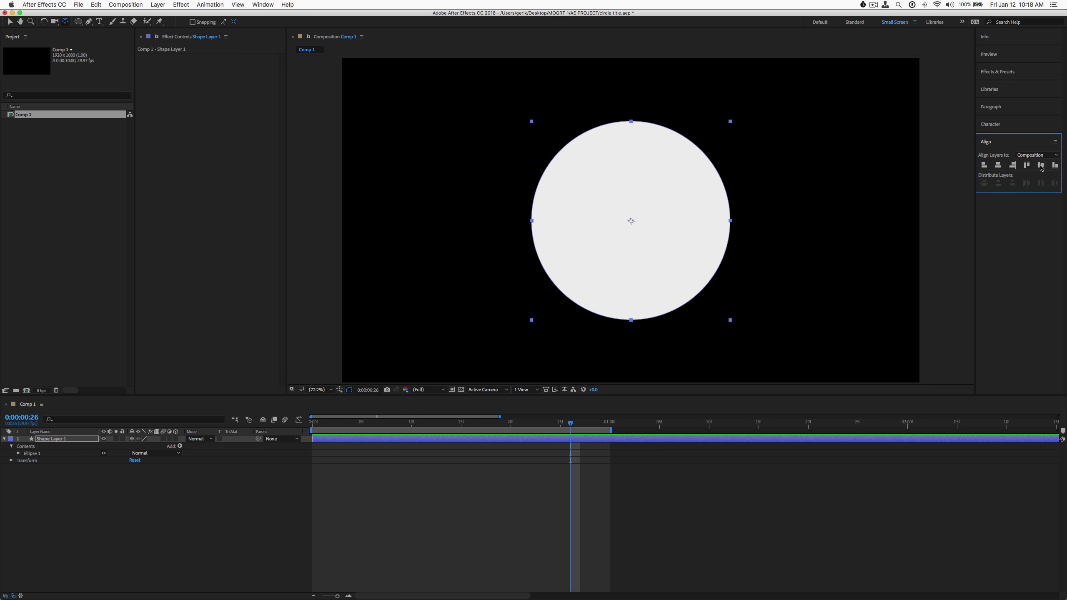
Step: Return to the first frame and rename the new shape layer MASTER CIRCLE
click(183, 528)
key(Home)
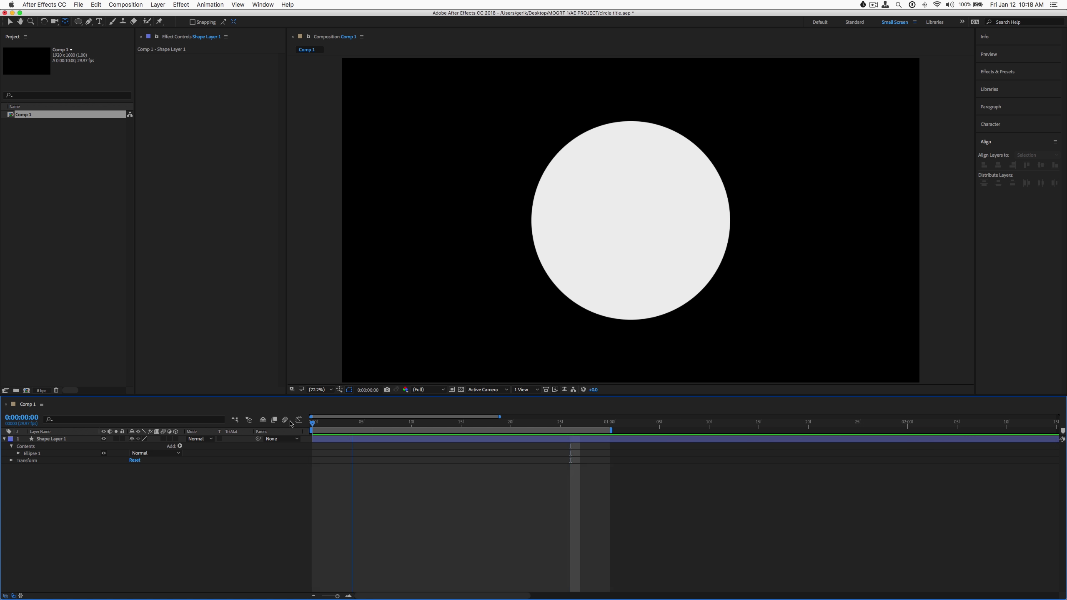
click(51, 439)
key(Return)
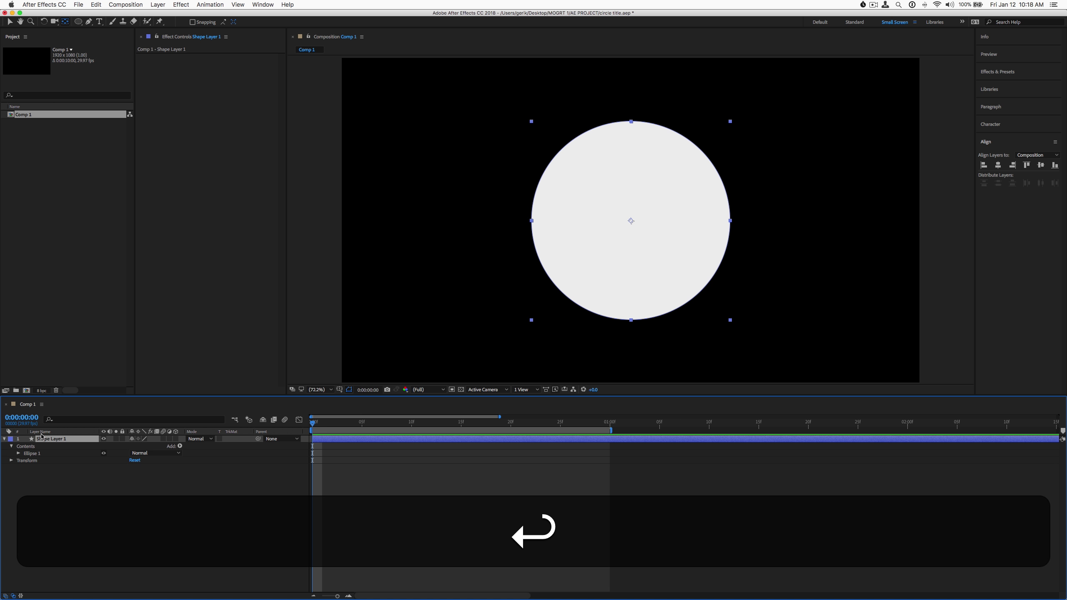
text(MASTER)
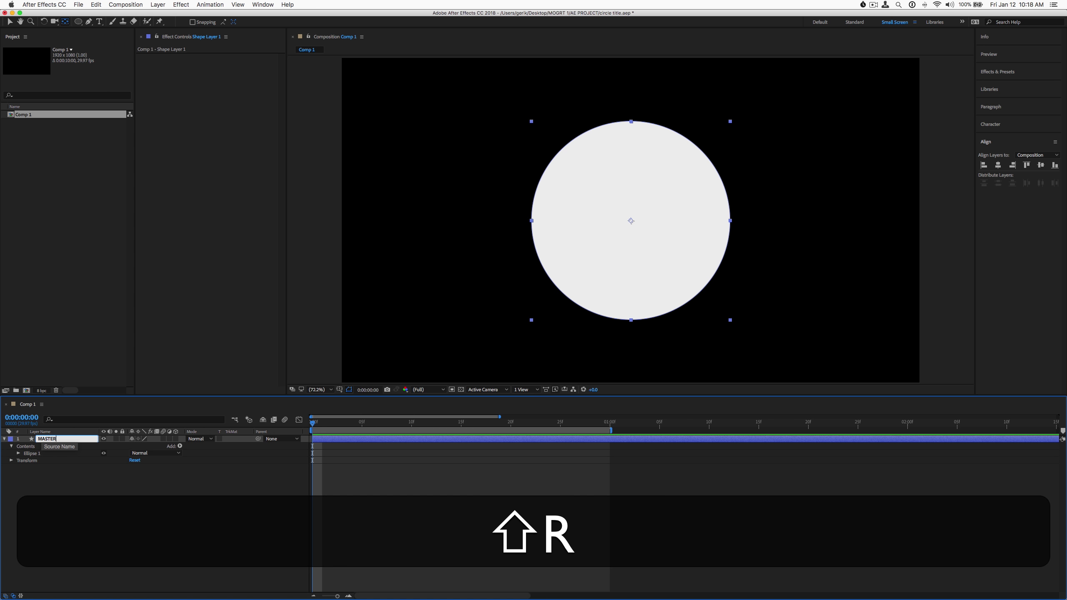
text( CIRCLE)
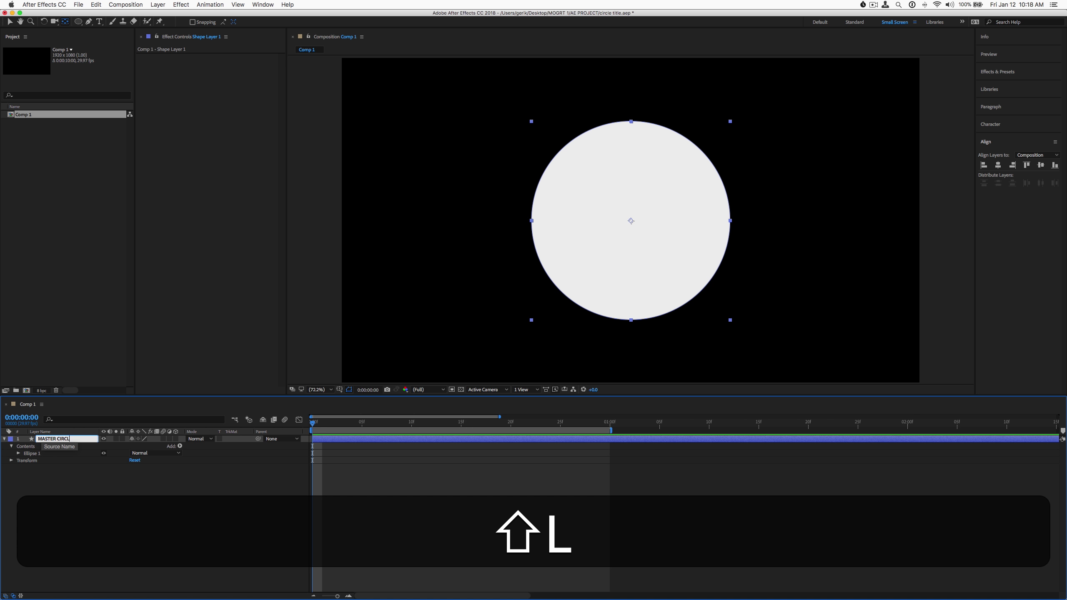
key(Return)
click(114, 519)
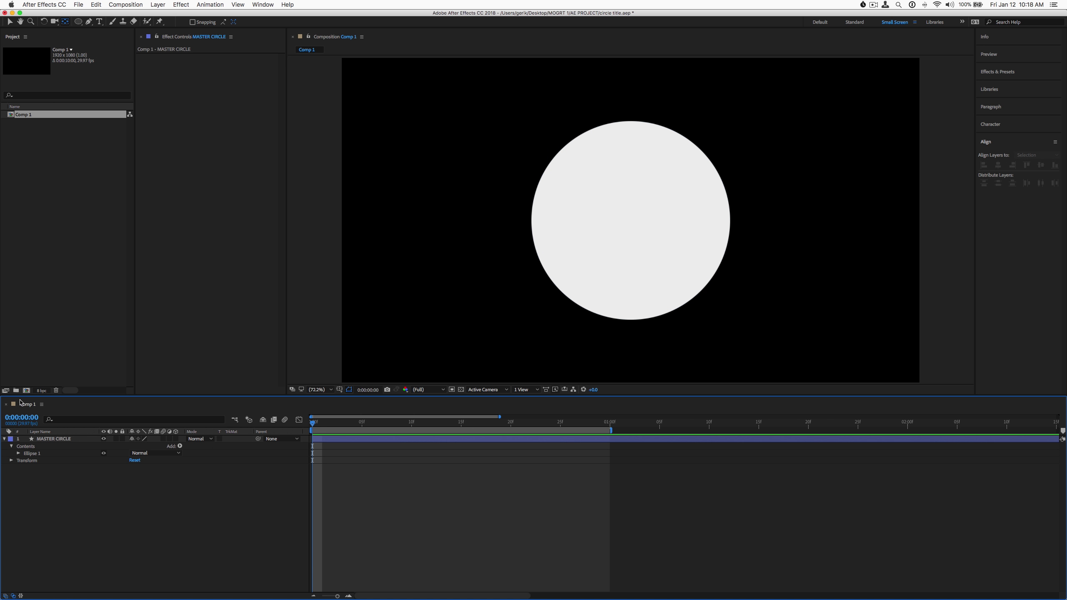
Step: Collapse MASTER CIRCLE's properties, duplicate the layer, and name the copy BG CIRCLE
click(5, 441)
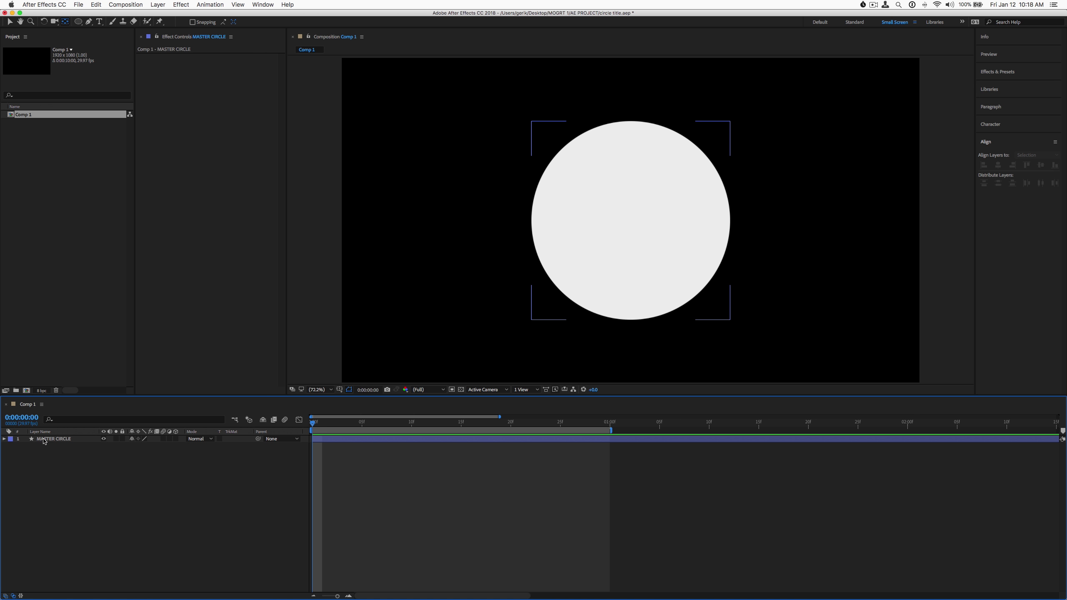
click(63, 438)
key(super+d)
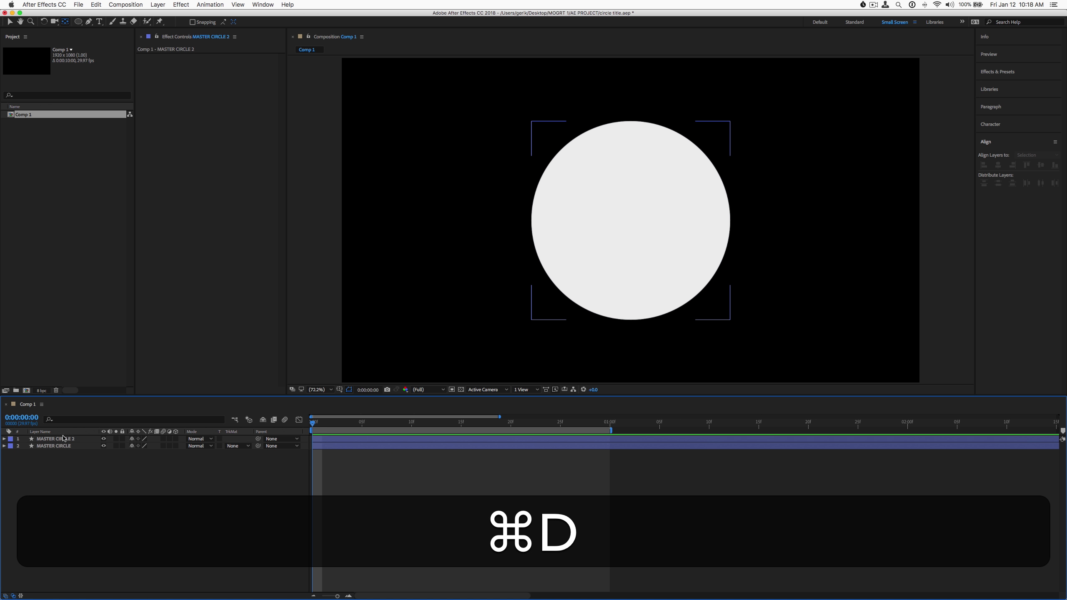
key(Return)
text(BG)
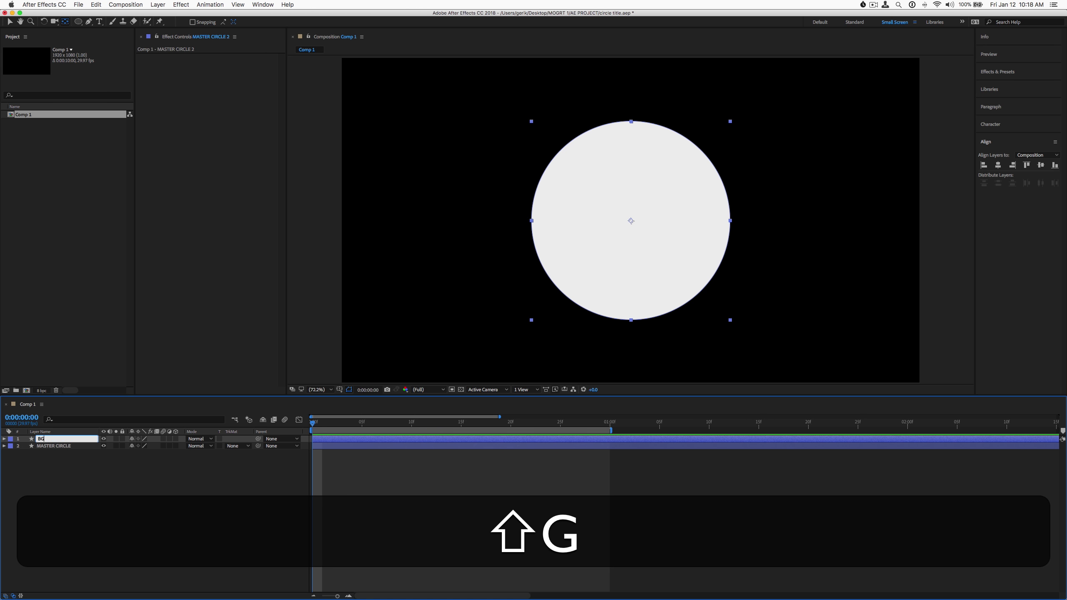
text( CIRCLE)
key(Return)
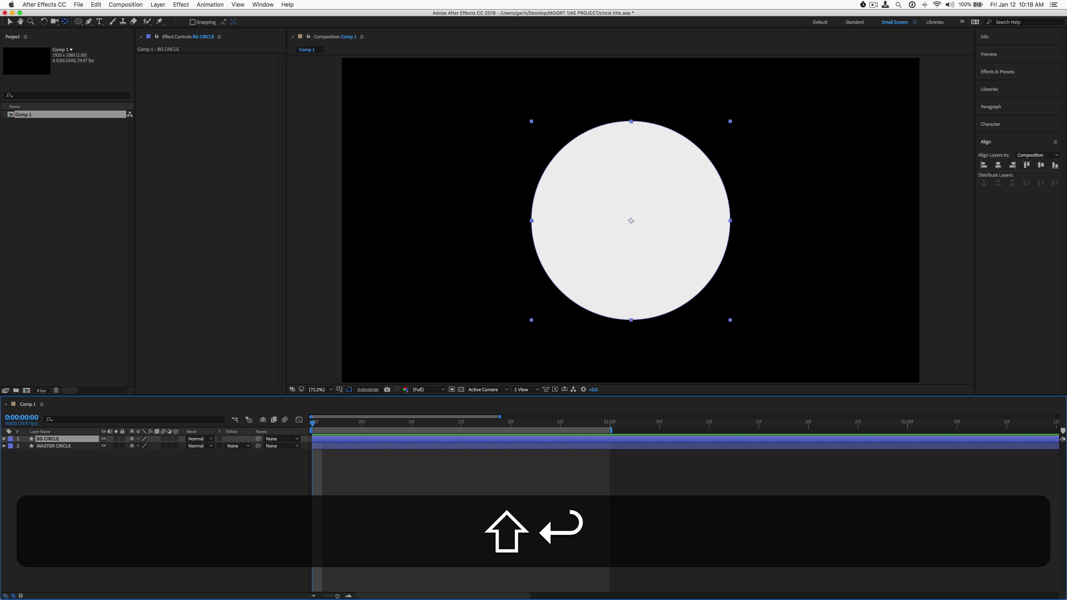
click(124, 528)
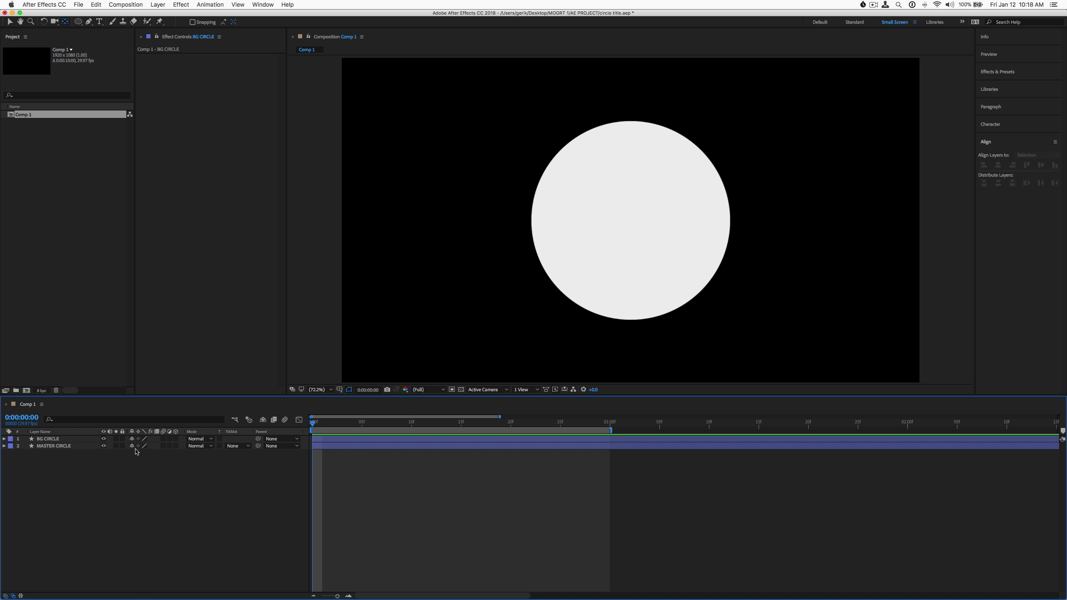
Step: Hide MASTER CIRCLE and set a Scale keyframe for BG CIRCLE at the first frame
click(38, 439)
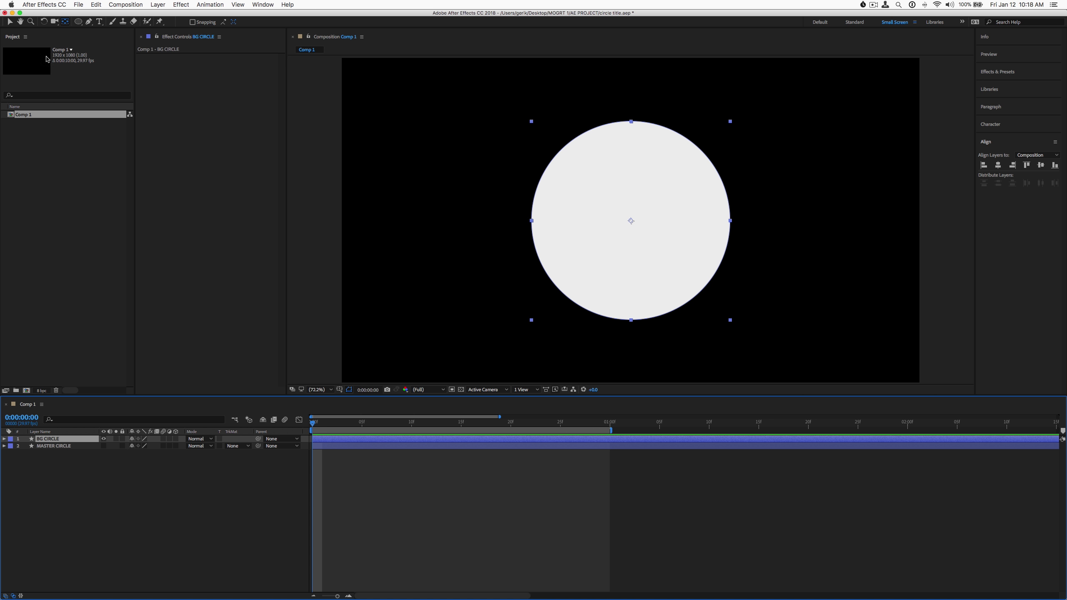
click(9, 22)
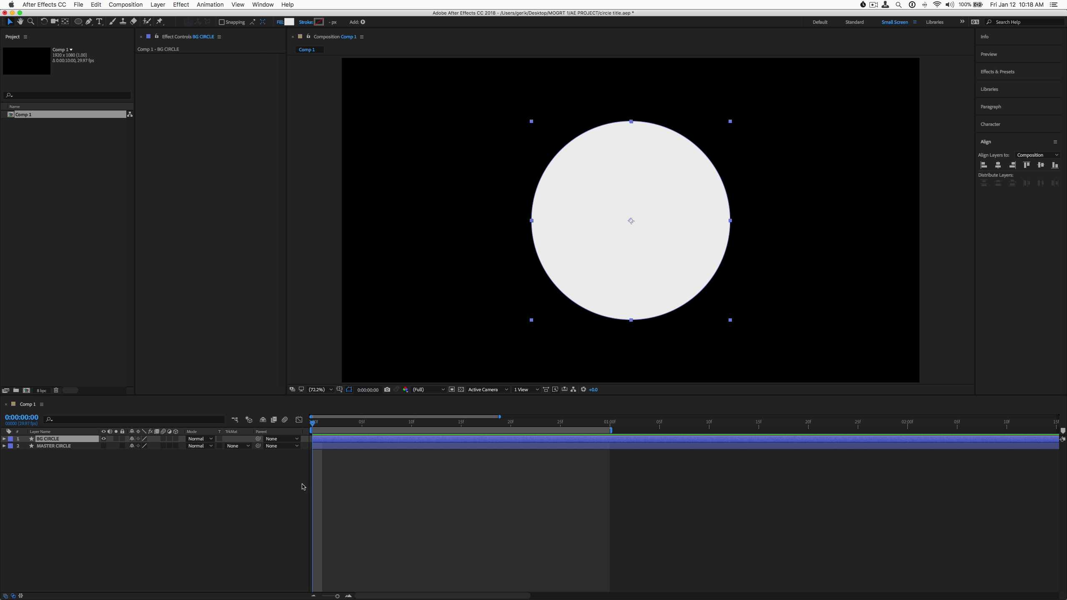
key(s)
click(119, 493)
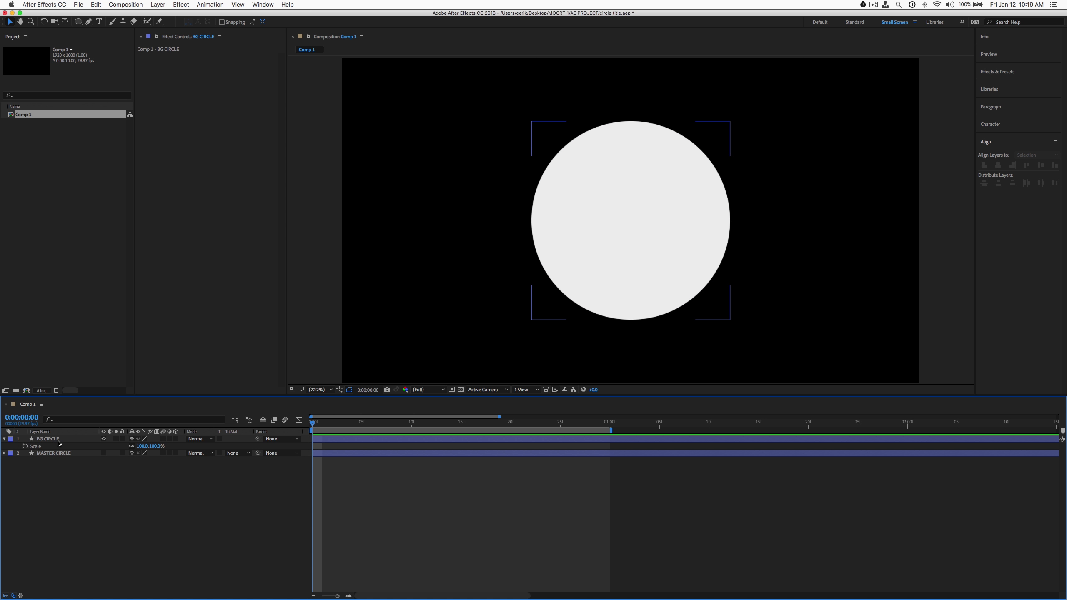
click(25, 446)
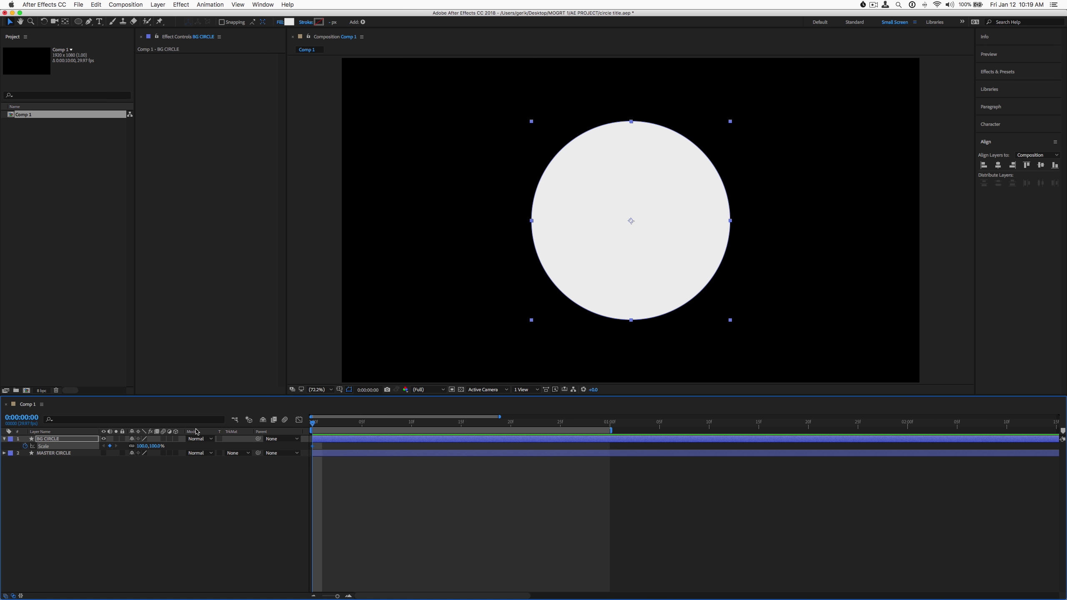
Step: Move BG CIRCLE's Scale keyframe to frame 12 and key its Scale at 0% on the first frame
drag(314, 447, 432, 446)
click(143, 447)
text(0)
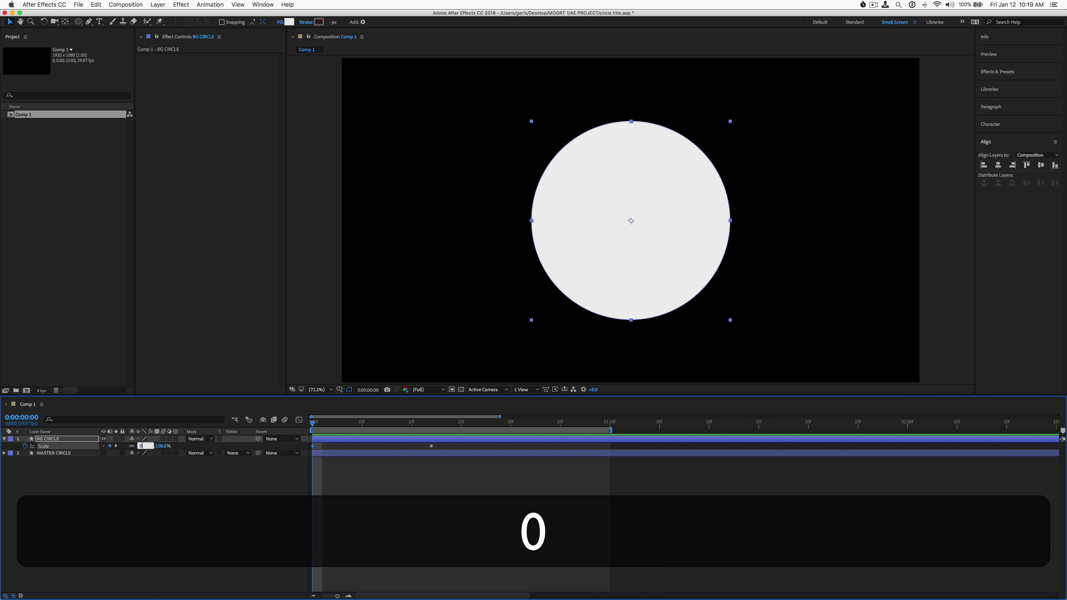
key(Return)
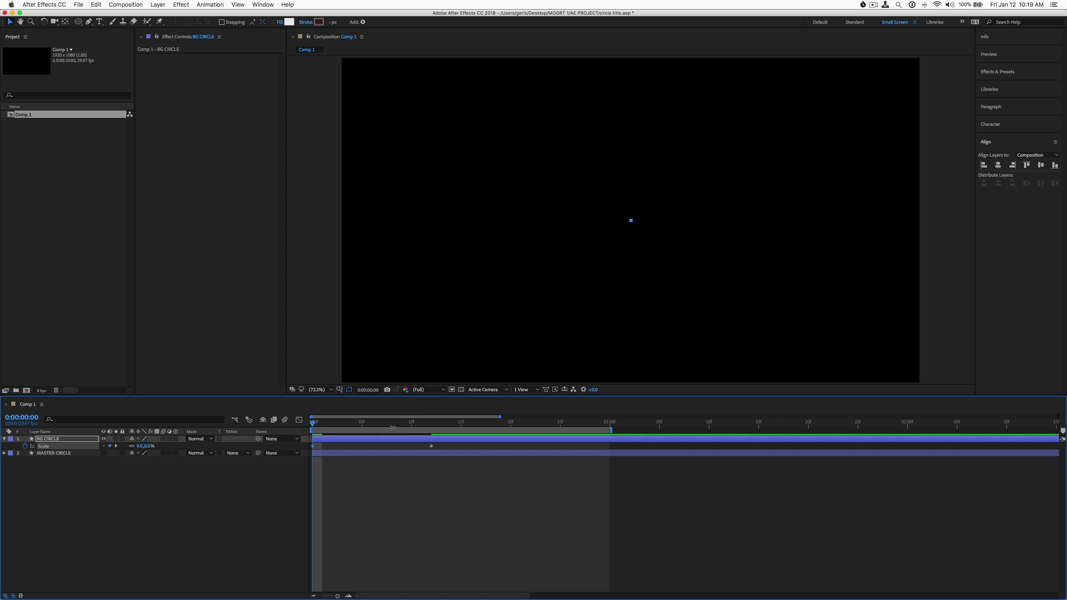
Step: End the work area at frame 18 and preview BG CIRCLE's scale-up
drag(344, 423, 312, 423)
key(n)
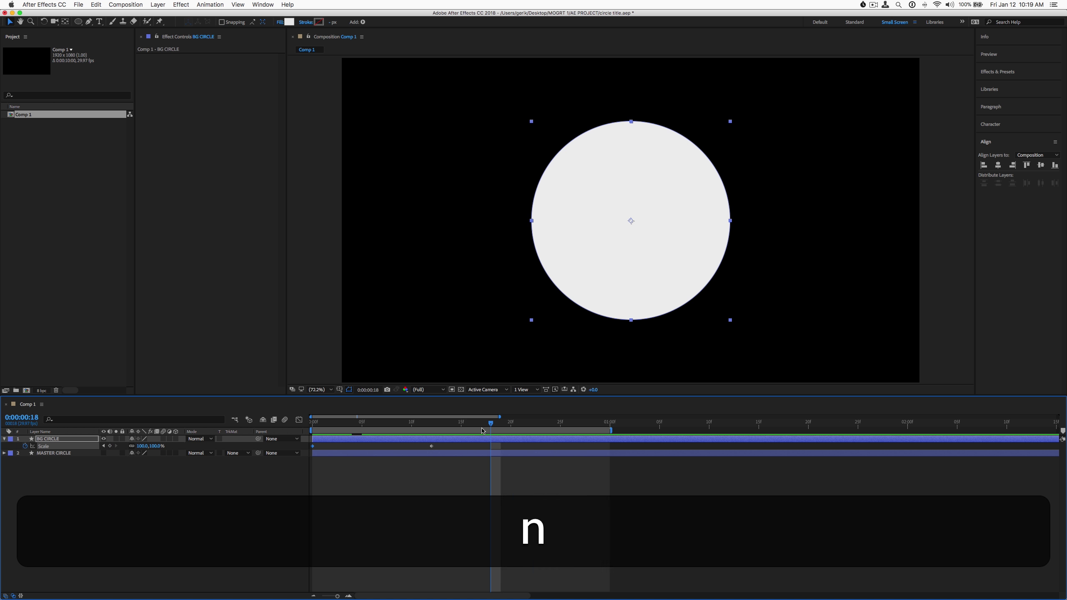
key(space)
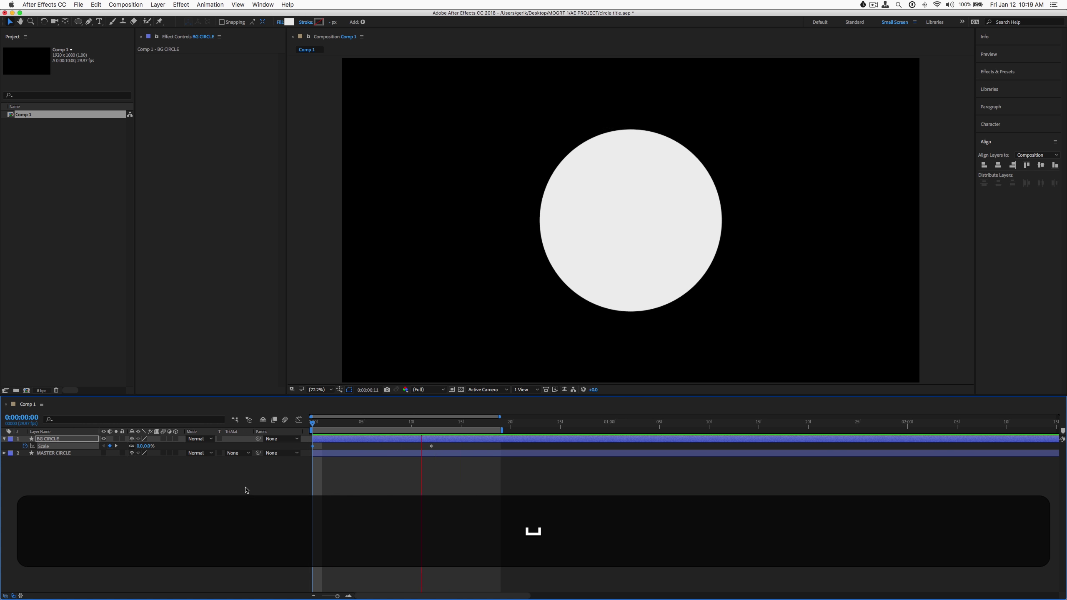
click(392, 423)
drag(393, 423, 312, 424)
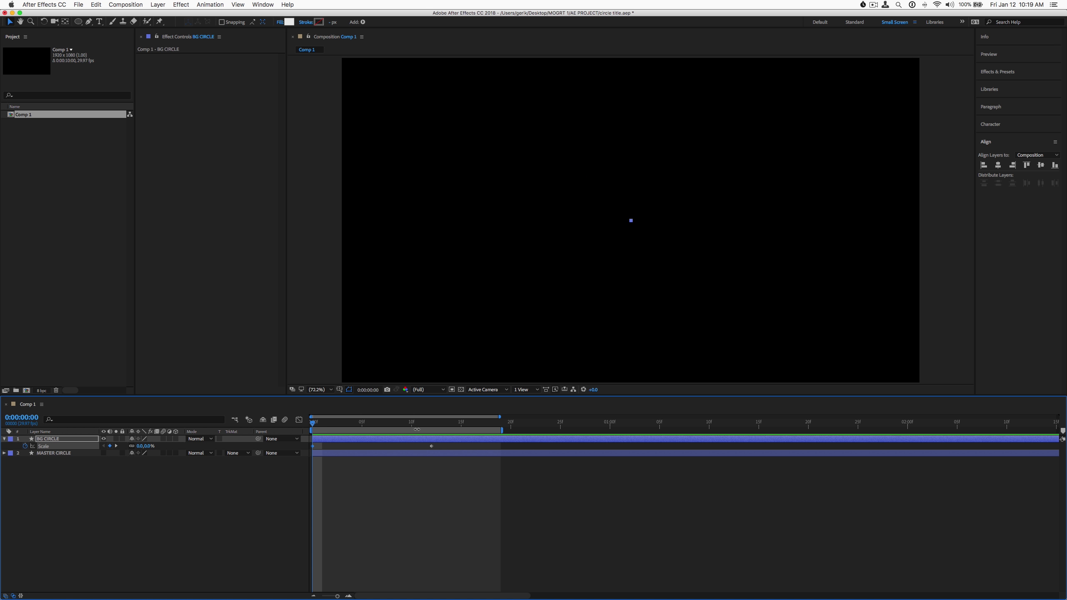
Step: Set BG CIRCLE's Scale keyframe at frame 12 to 110%
drag(410, 423, 430, 426)
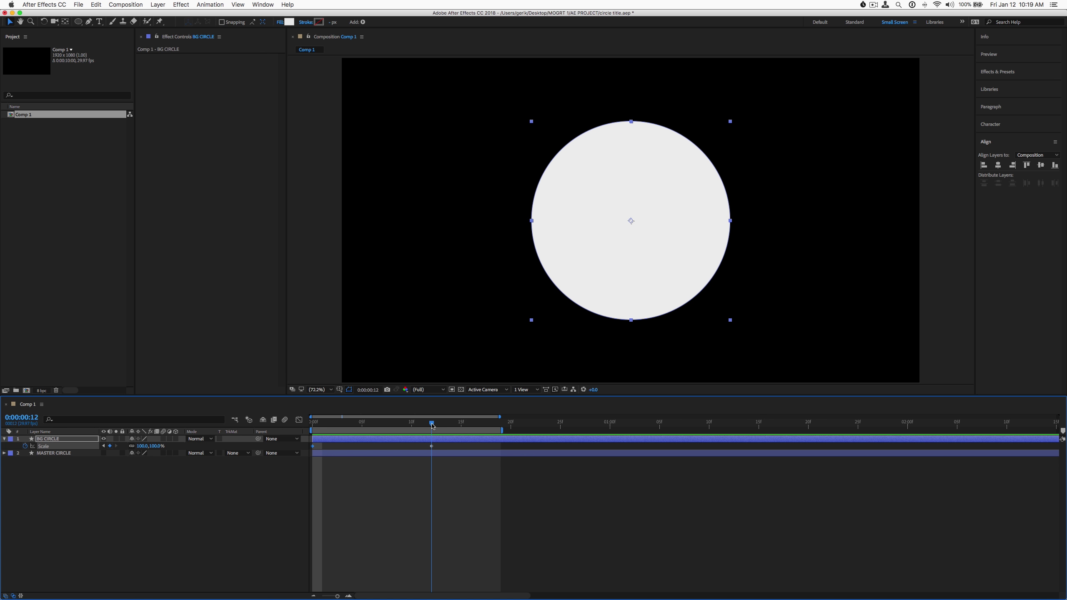
click(155, 446)
text(110)
key(Return)
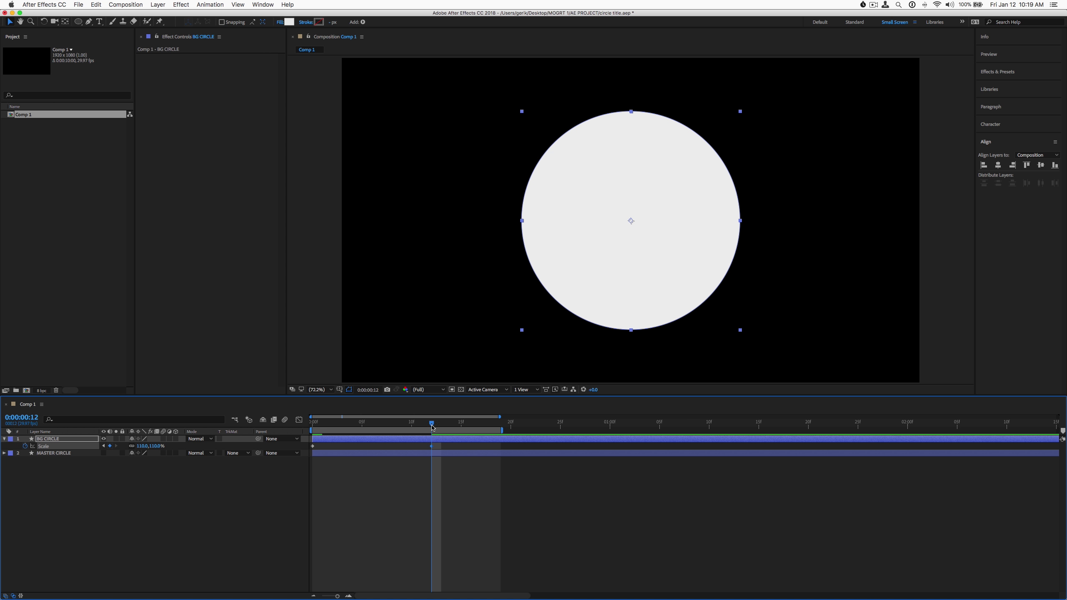
Step: Advance three frames to frame 15 and key BG CIRCLE's Scale at 100%
key(super+Right)
key(super+Right)
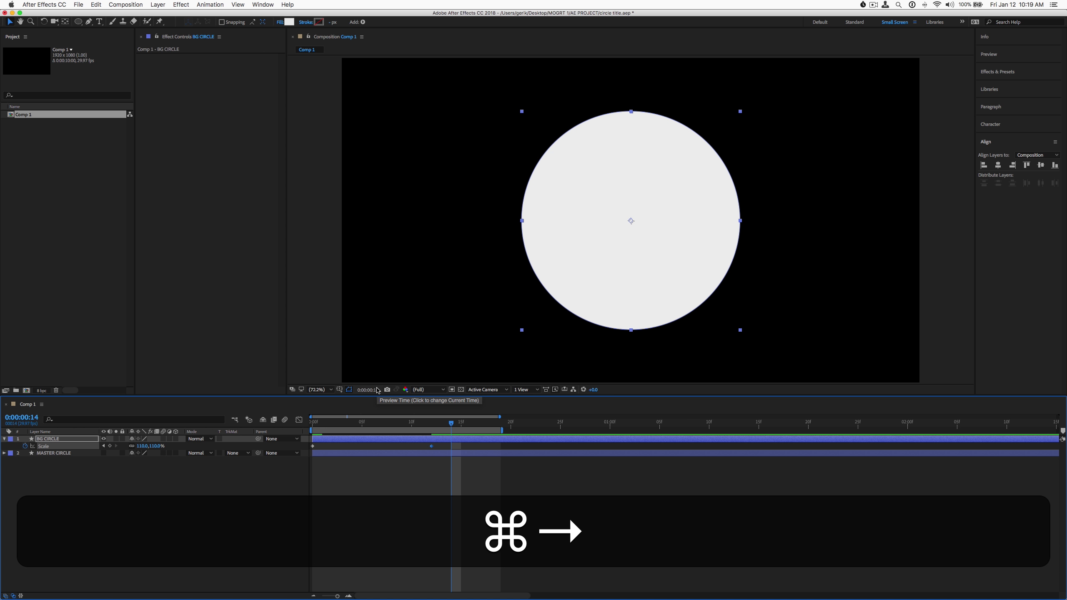
key(super+Right)
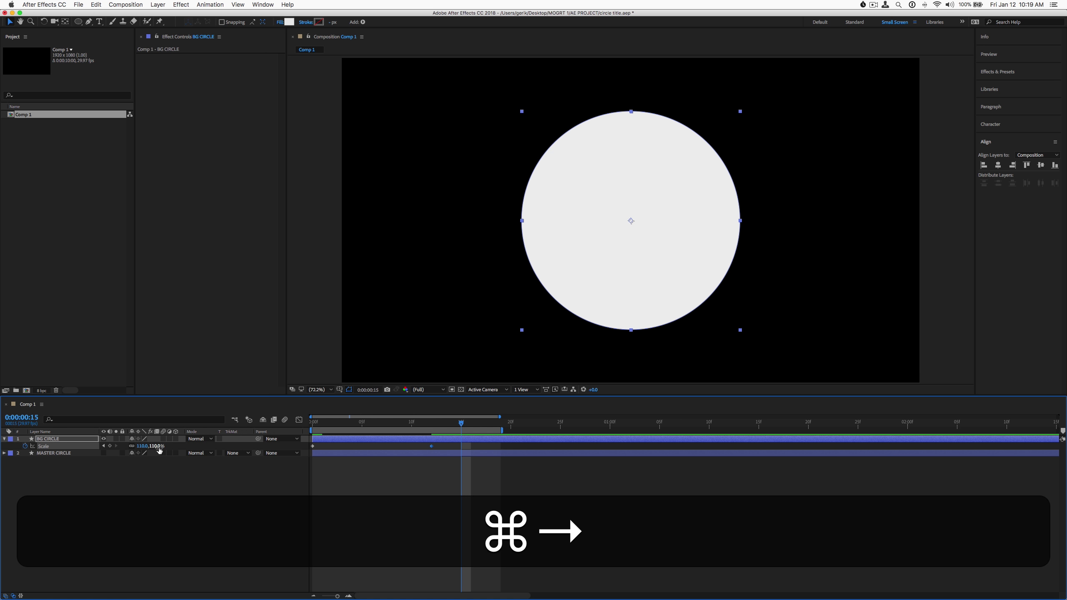
click(158, 447)
text(10)
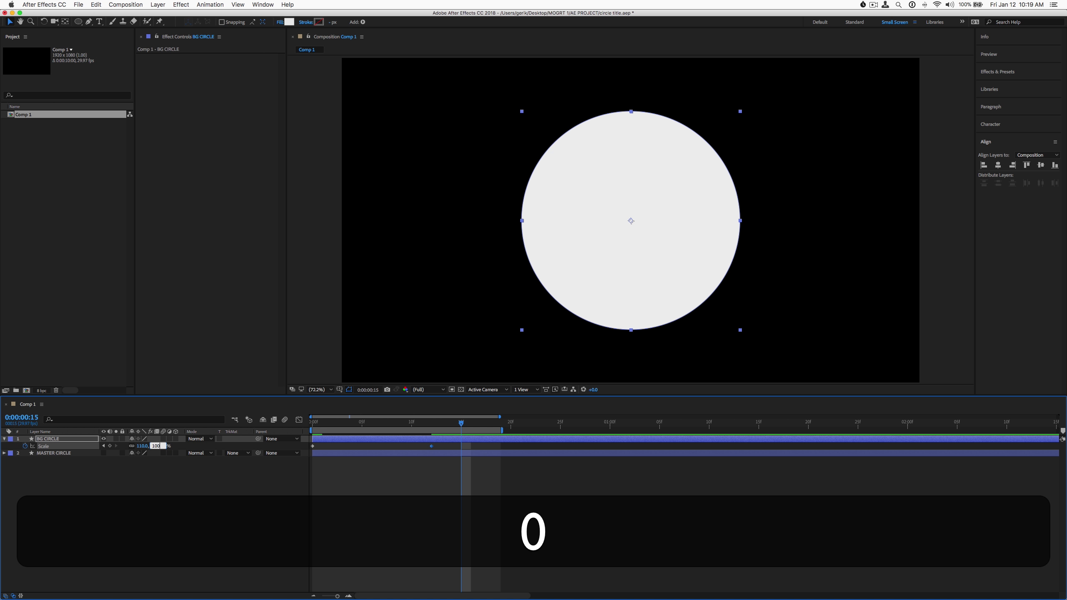
key(Return)
Step: Scrub through the overshoot and inspect the speed graph of BG CIRCLE's three Scale keyframes
drag(324, 423, 460, 429)
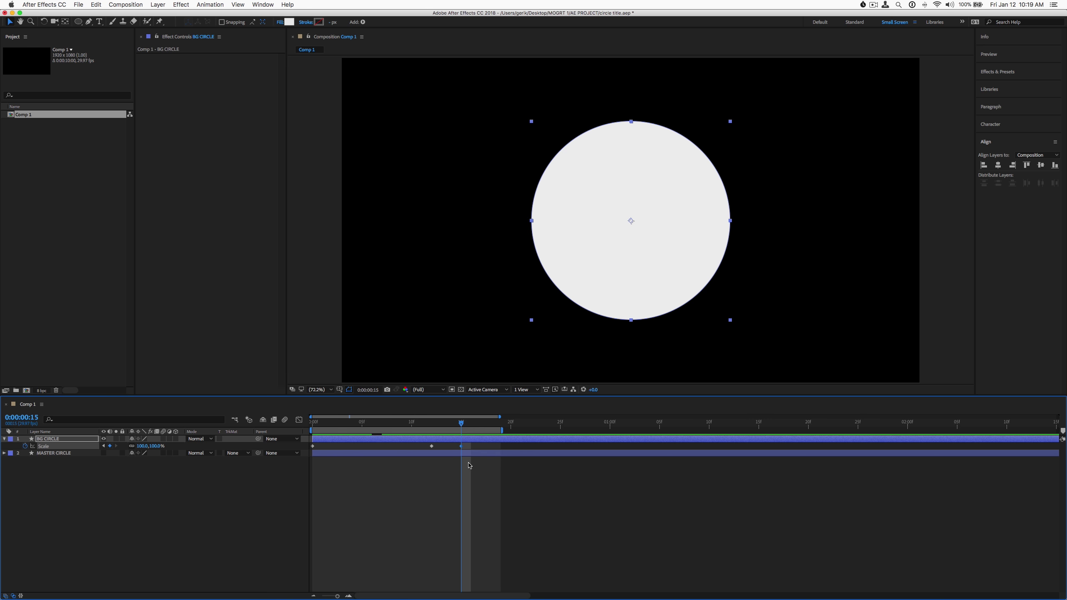
drag(470, 468, 297, 437)
click(299, 420)
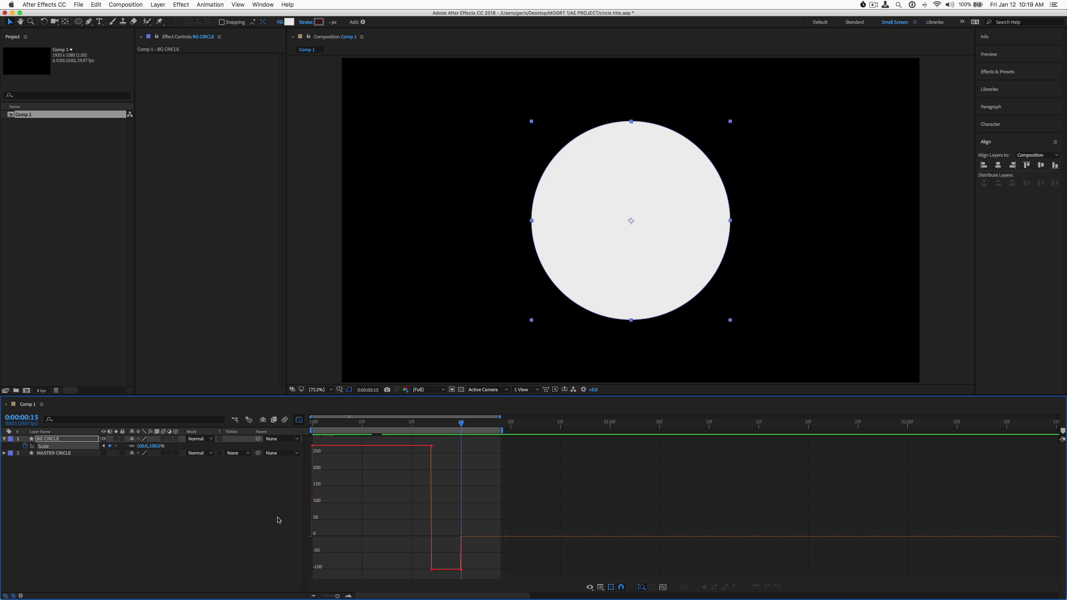
click(298, 419)
Step: Apply Easy Ease to all three Scale keyframes of BG CIRCLE and display their speed graph
drag(476, 475, 306, 431)
key(F9)
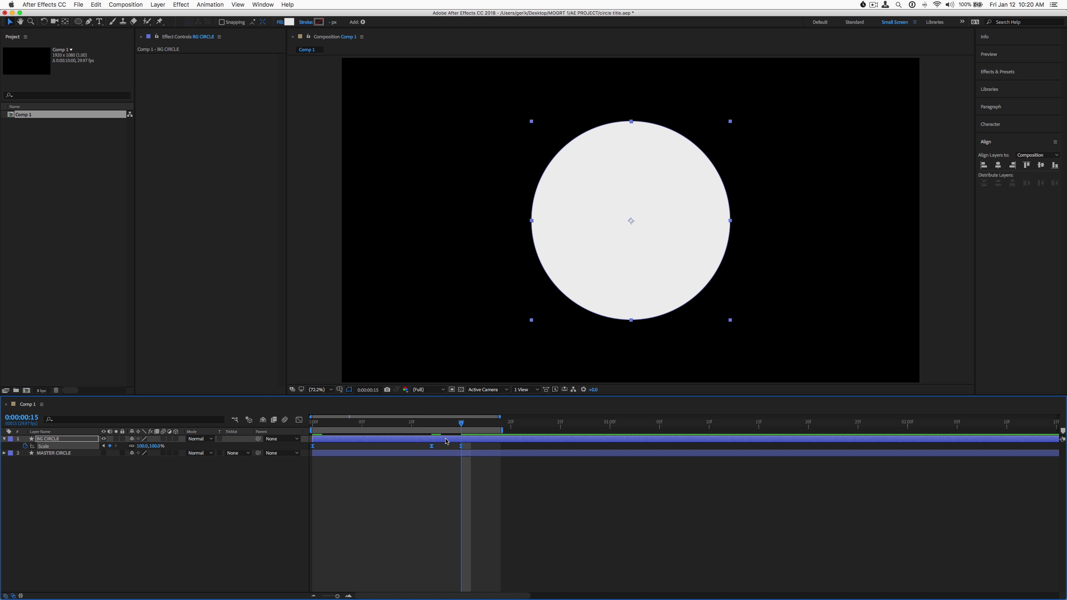
click(299, 420)
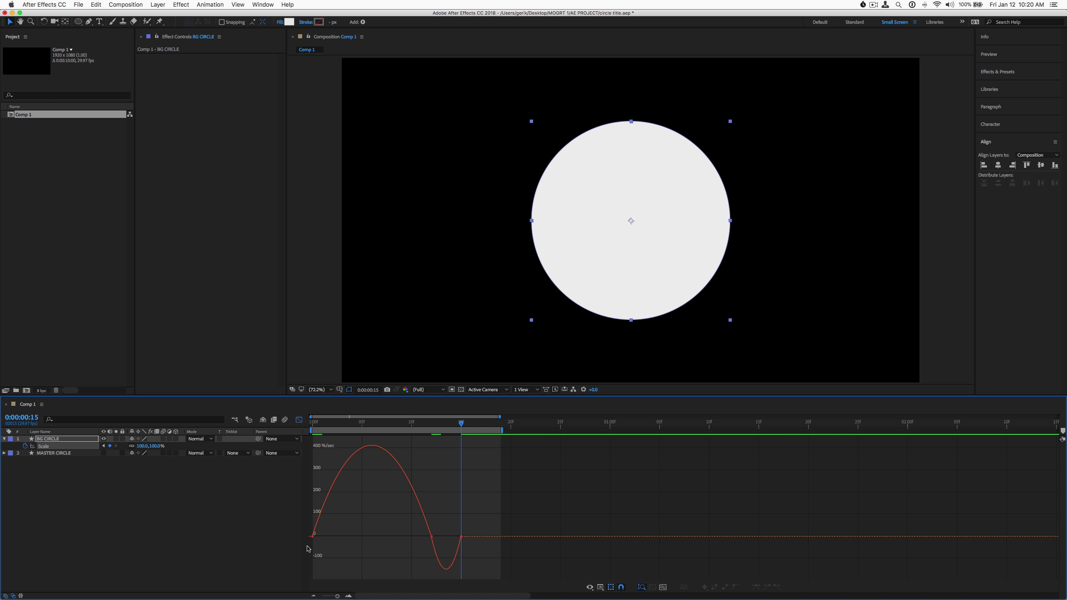
Step: Stretch the frame 12 keyframe's incoming ease back toward the first frame for a fast initial scale-up, and scrub through the motion
click(432, 537)
drag(412, 538, 314, 555)
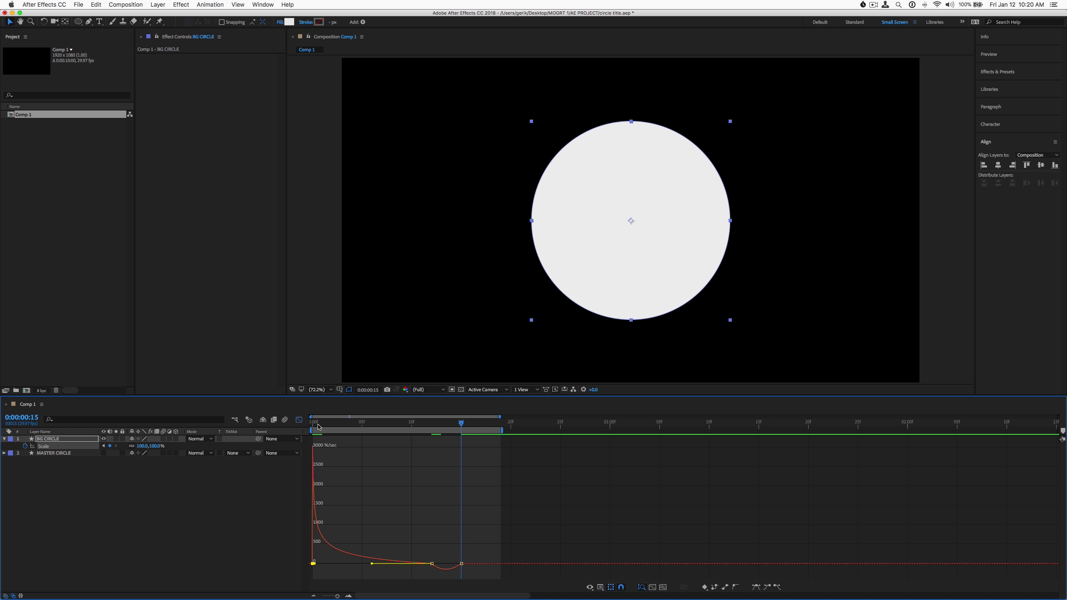
drag(329, 425, 462, 442)
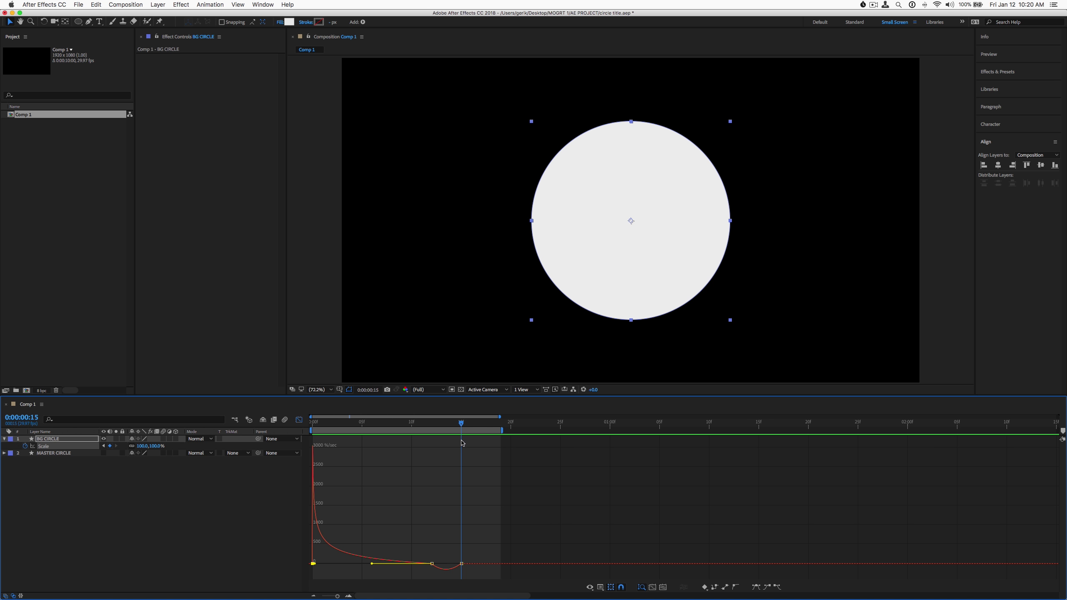
Step: Try stretching the frame 15 keyframe's incoming ease back toward frame 12 with a shorter frame 12 outgoing ease, and preview the overshoot
click(462, 564)
drag(453, 565, 442, 567)
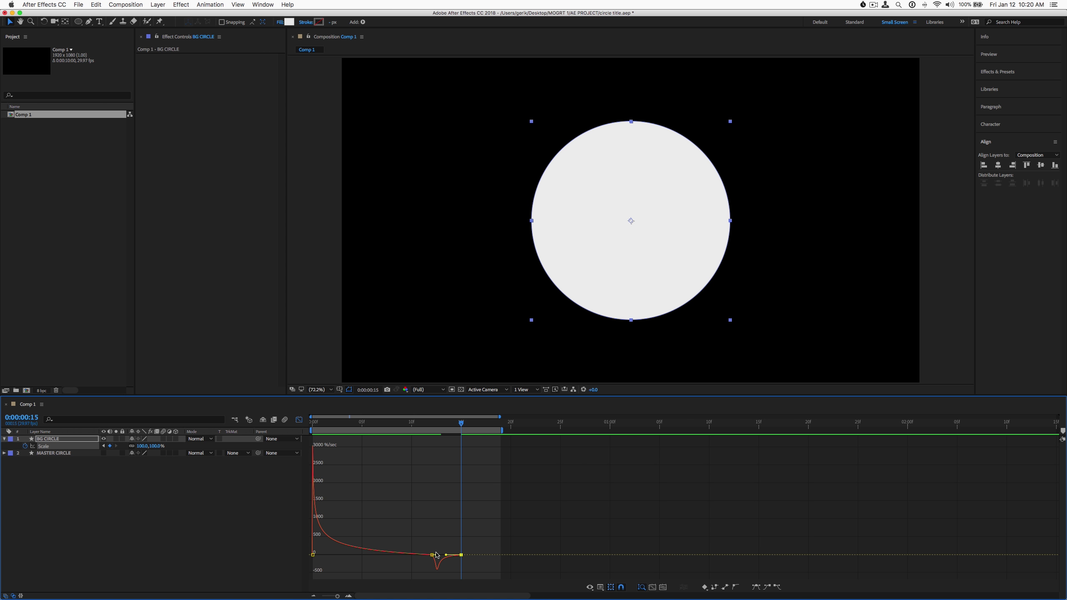
click(433, 555)
key(space)
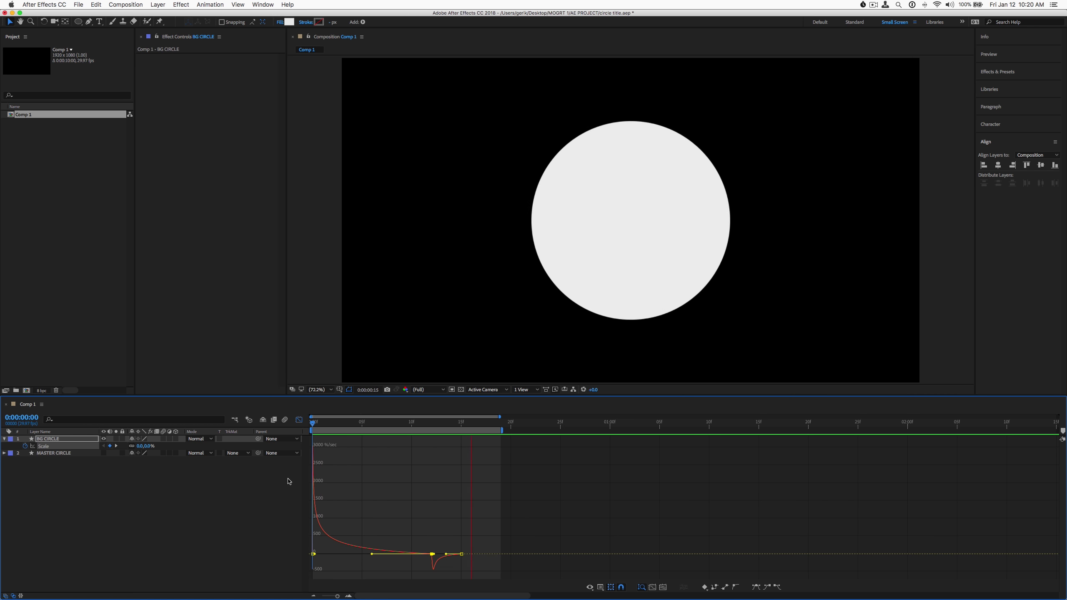
key(space)
Step: Replay the scale-up over a work area lengthened to about 1:06, and undo the overshoot ease changes
drag(495, 431, 671, 431)
drag(357, 424, 313, 424)
key(space)
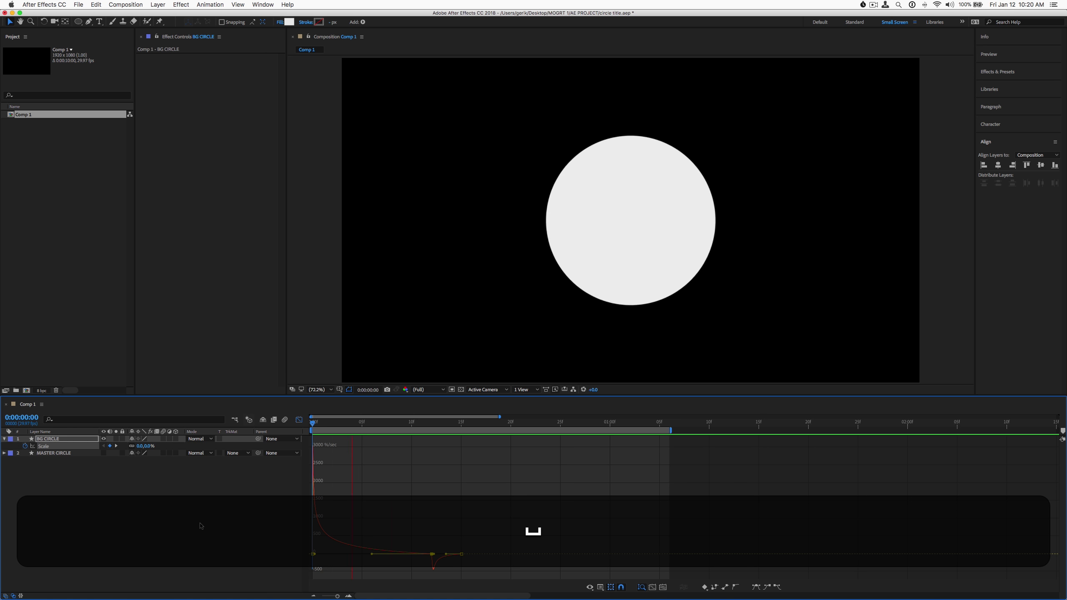
key(space)
key(space)
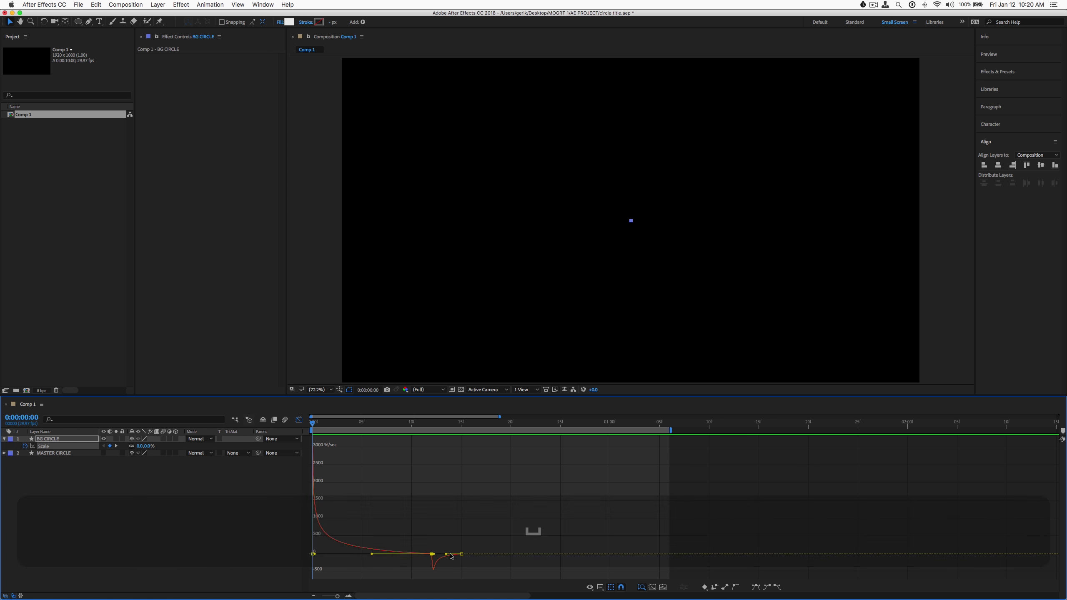
key(ctrl+z)
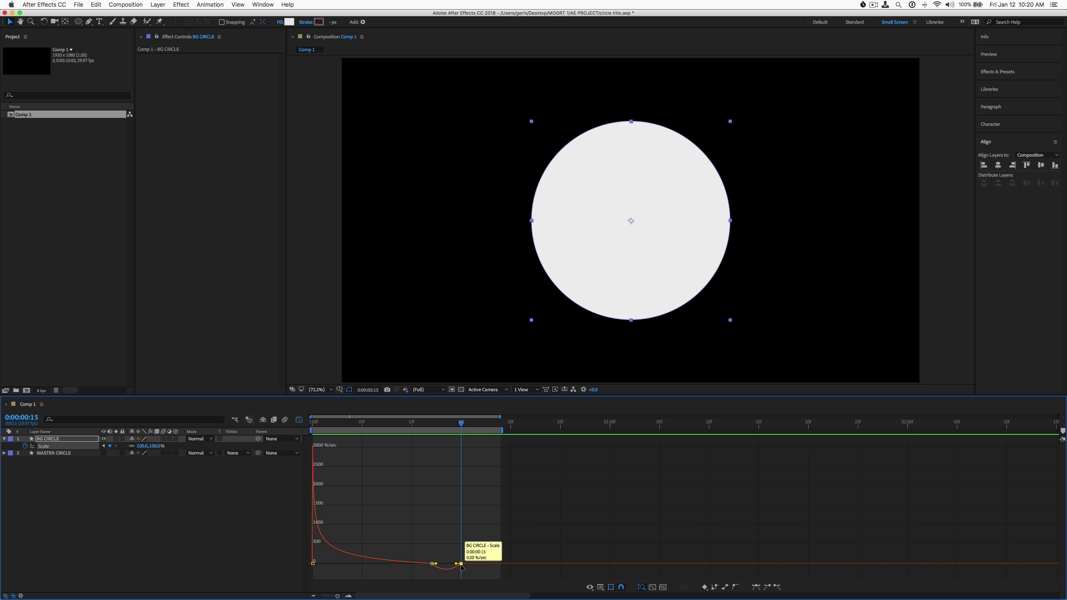
Step: Lengthen the last Scale keyframe's incoming ease slightly and move that keyframe one frame later to frame 16
drag(456, 564, 453, 564)
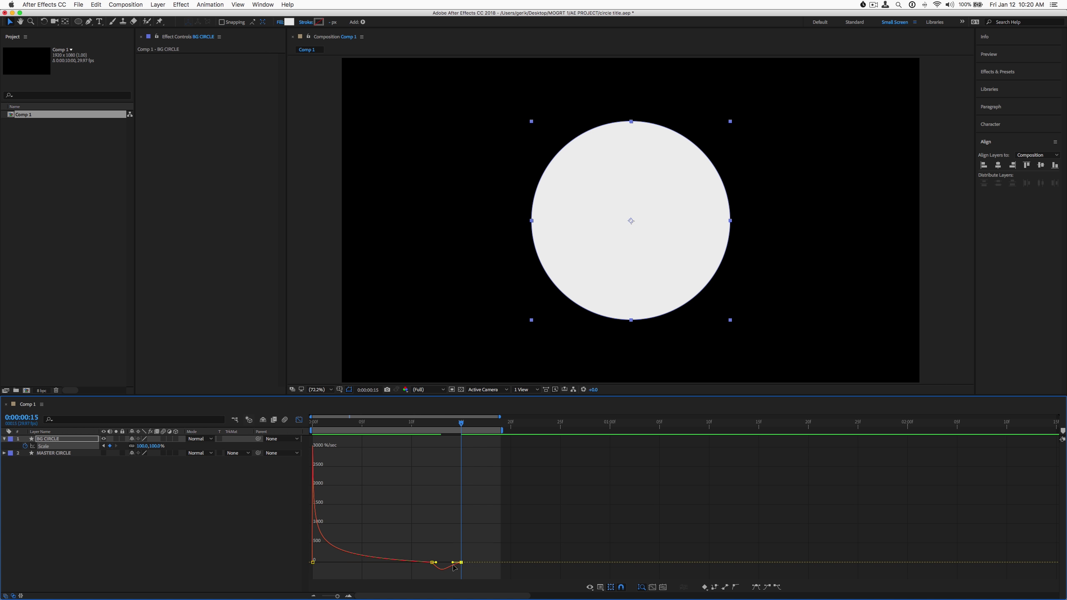
drag(468, 563, 467, 564)
Step: Extend the work area's end to about 1:05 and preview BG CIRCLE's scale animation from the first frame
drag(504, 432, 660, 432)
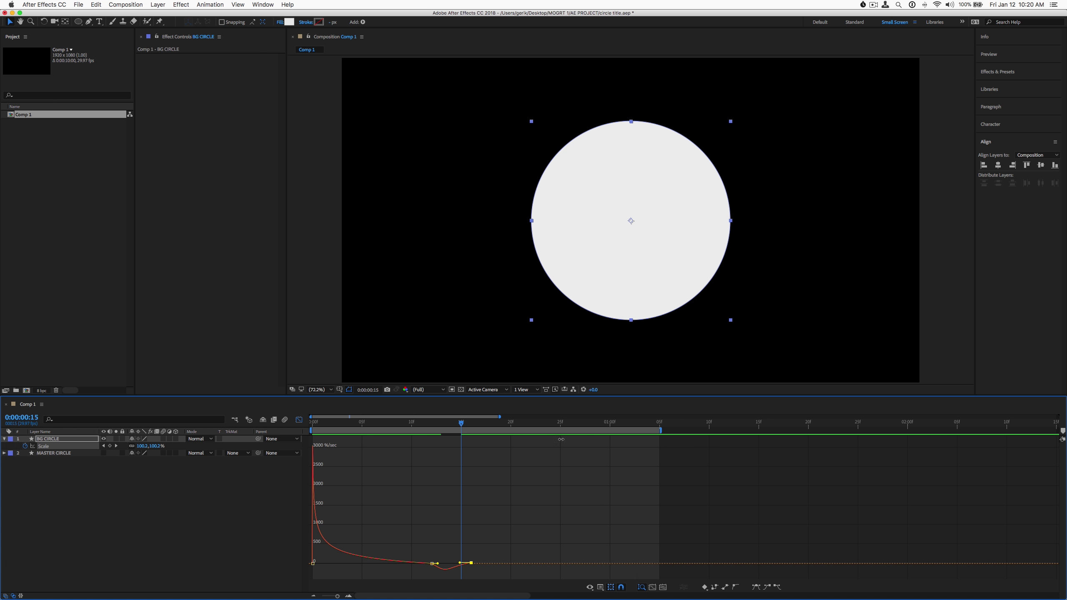
key(Page_Up)
key(Home)
key(space)
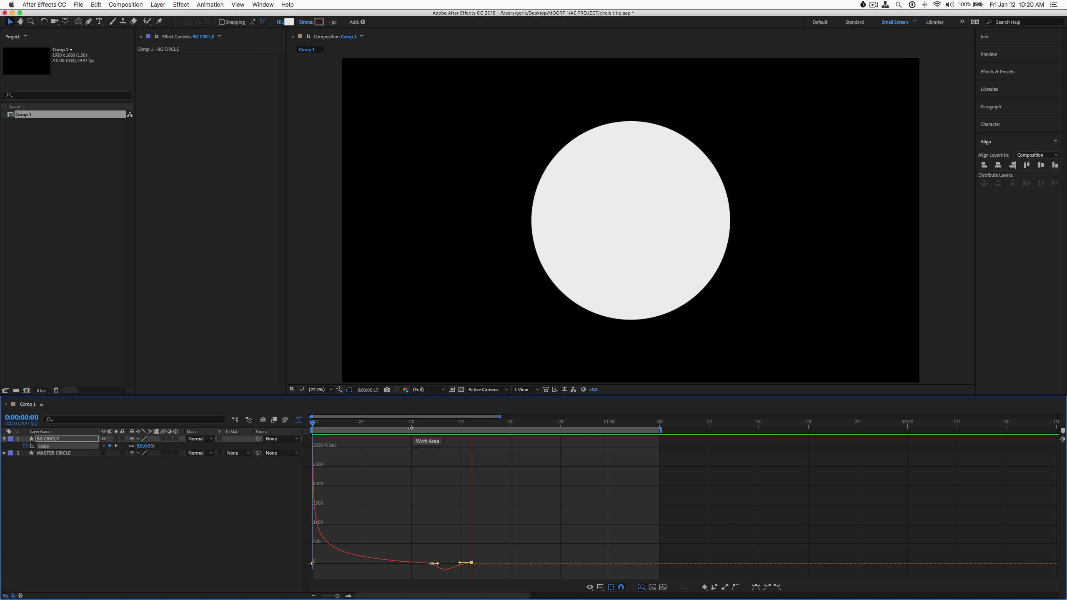
key(space)
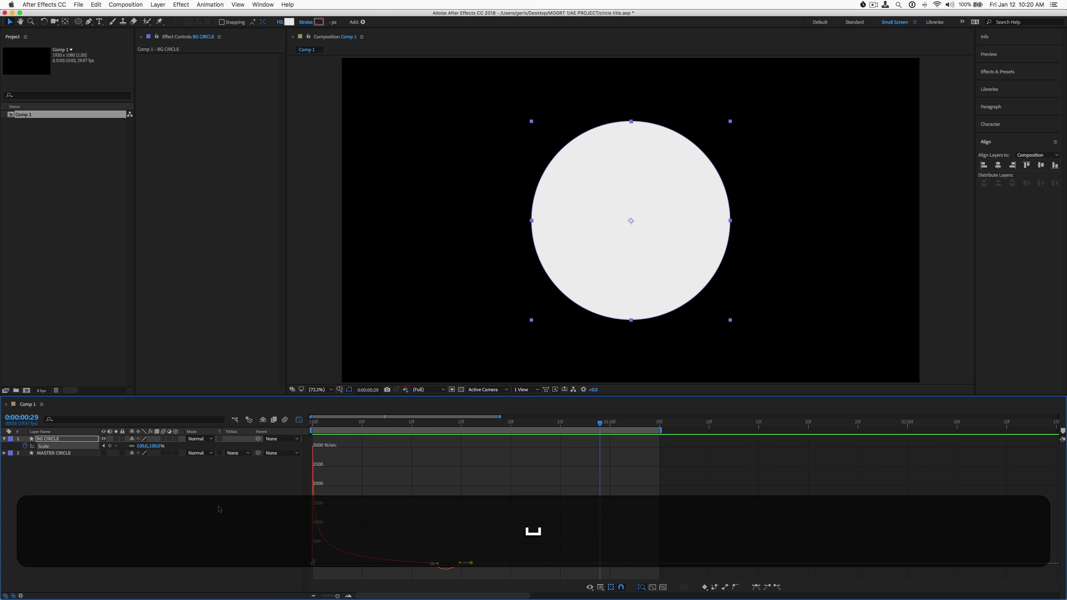
Step: Switch from the graph back to the layer bars and apply the Generate Fill effect to BG CIRCLE
click(219, 508)
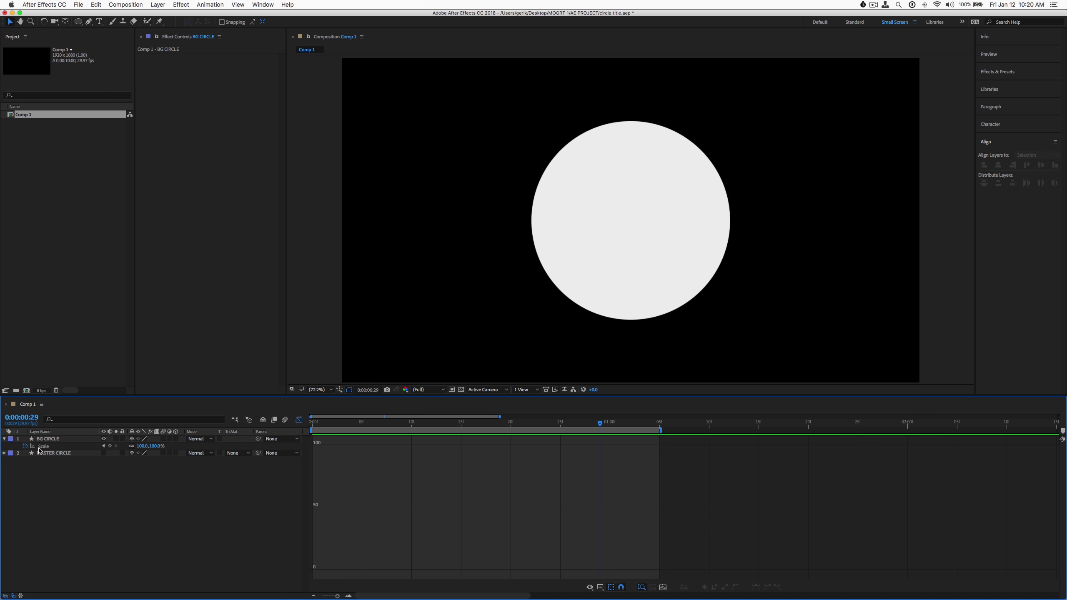
click(299, 419)
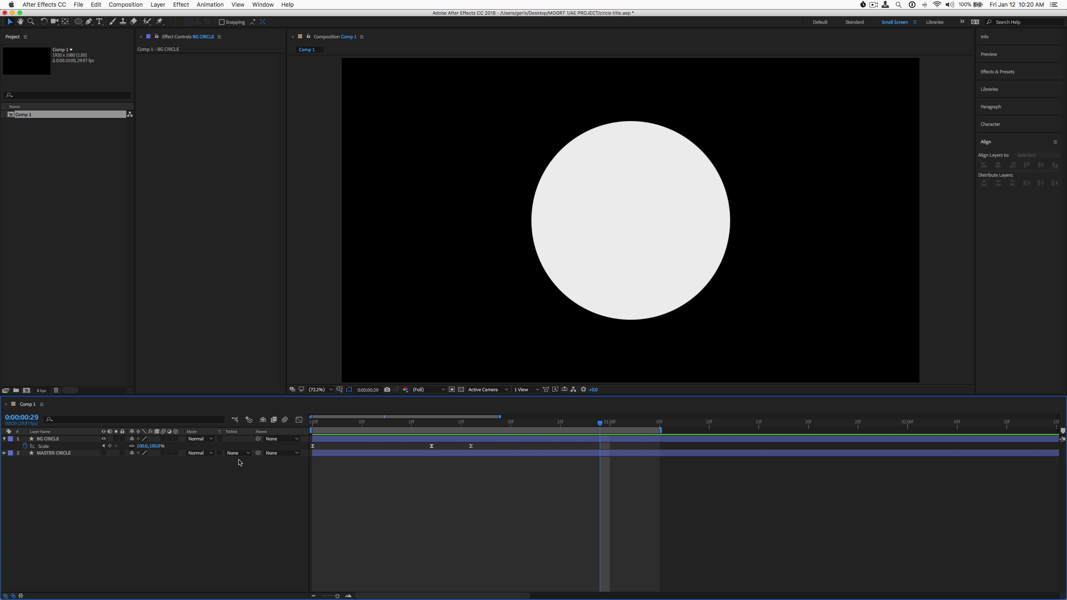
click(63, 439)
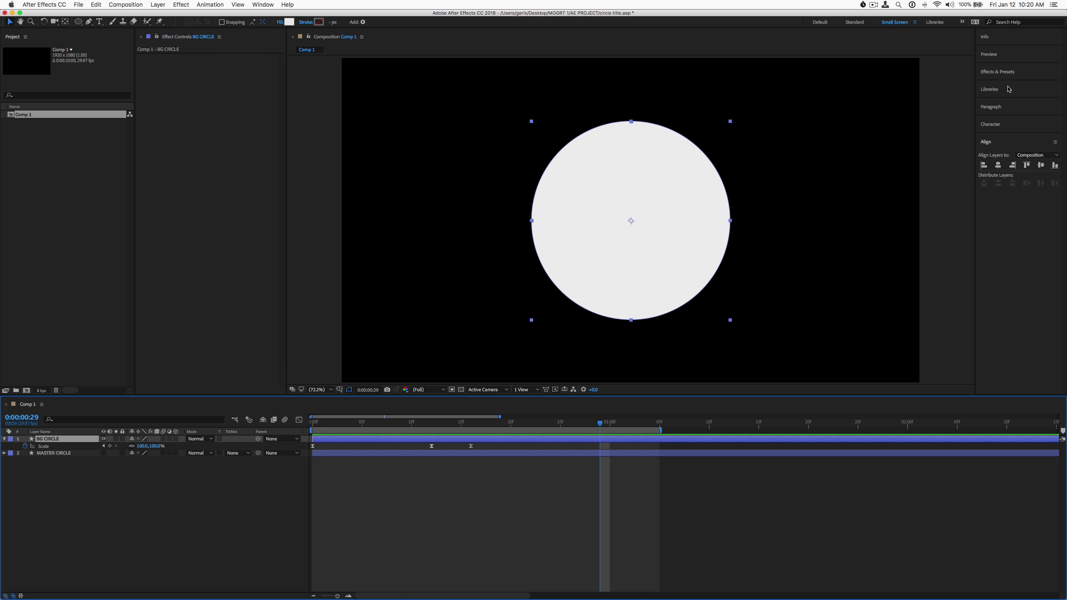
click(994, 74)
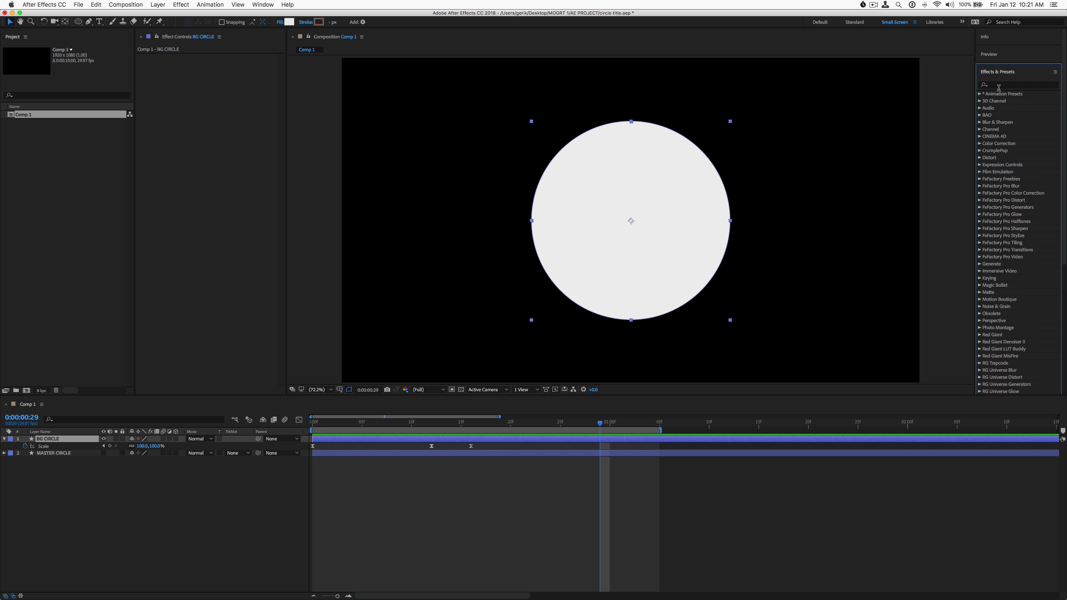
text(fill)
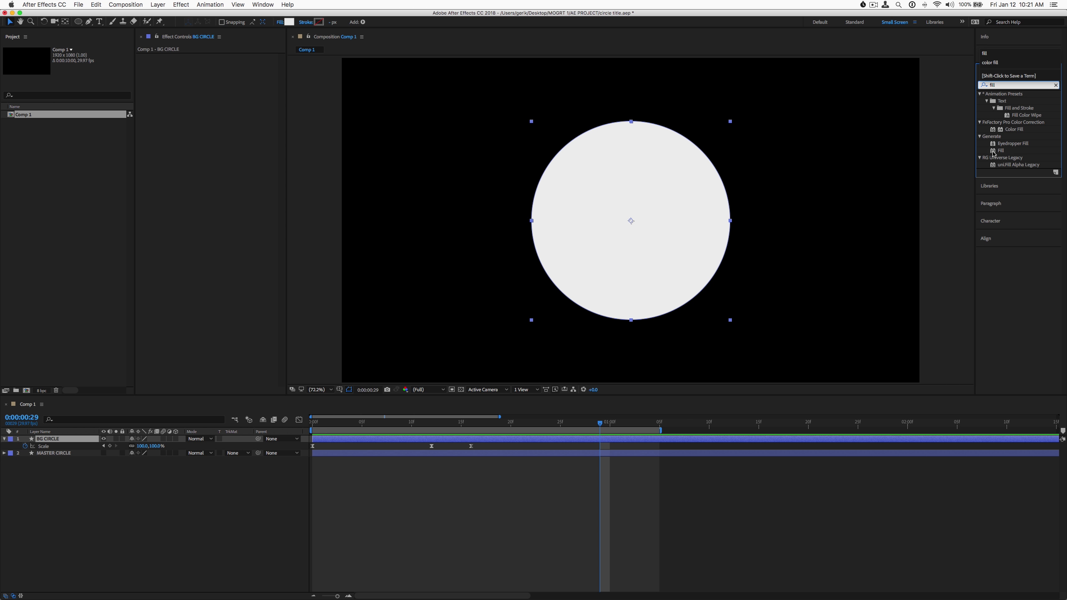
drag(994, 151, 639, 287)
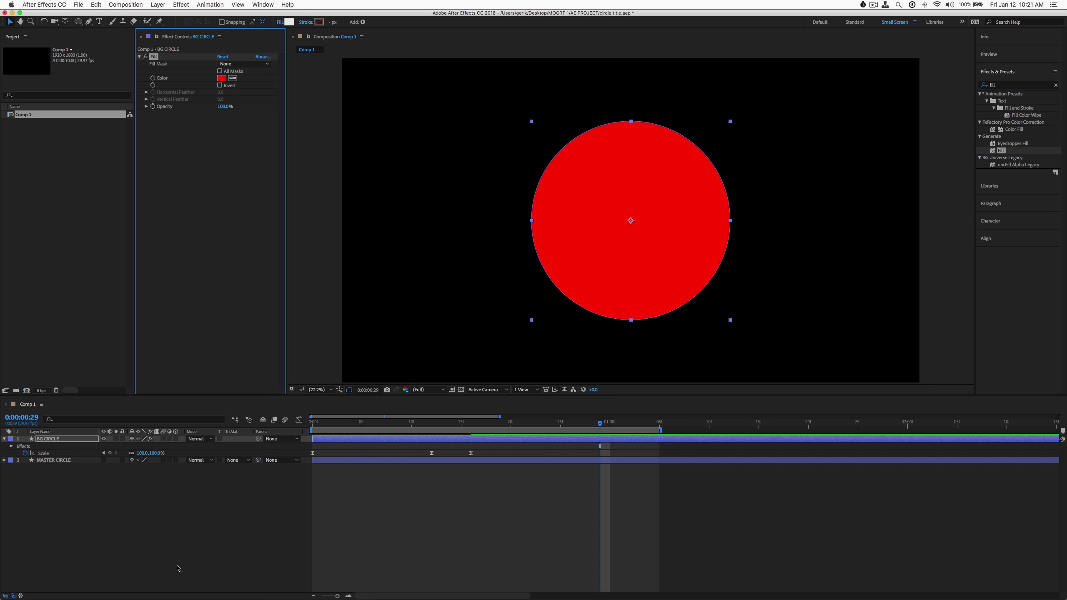
click(178, 567)
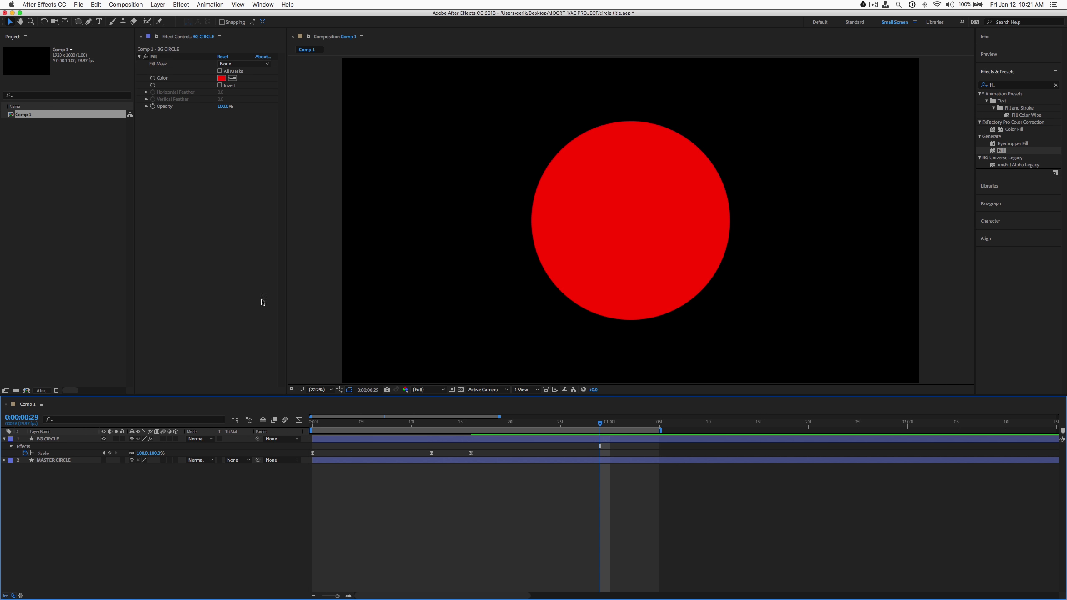
Step: Set the color of BG CIRCLE's Fill effect to off-white F0F0F0
click(221, 78)
mouse_move(222, 440)
mouse_down()
mouse_move(177, 433)
mouse_move(166, 407)
mouse_move(154, 407)
mouse_up()
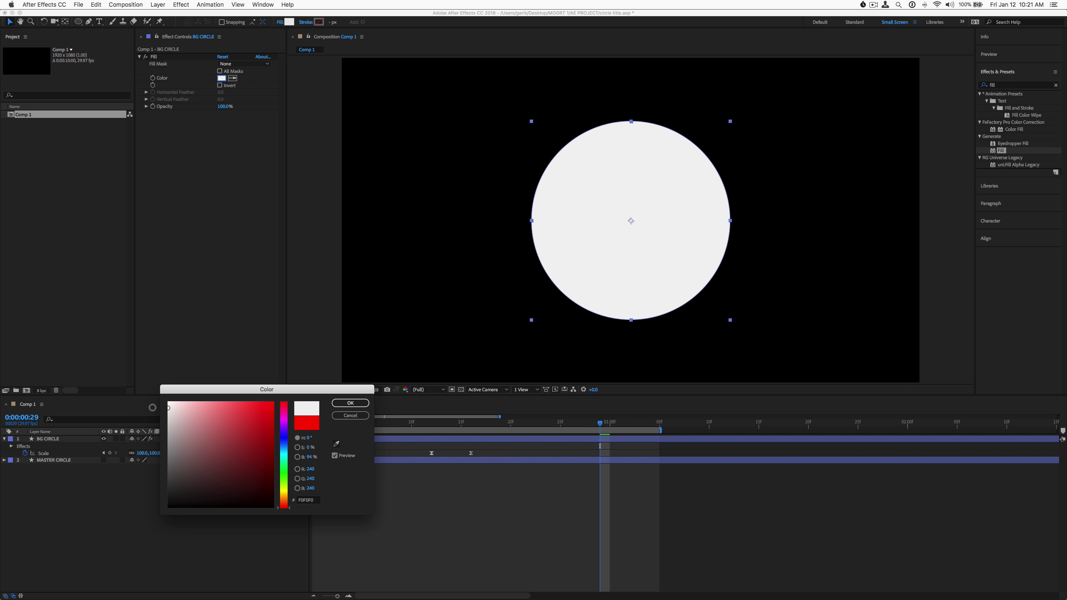
click(351, 402)
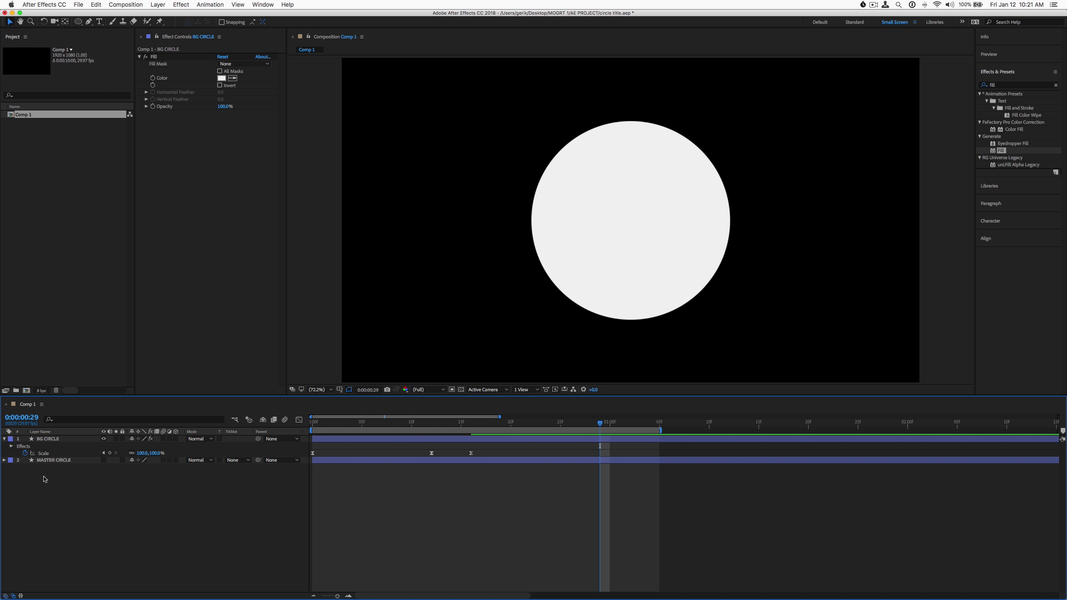
click(140, 56)
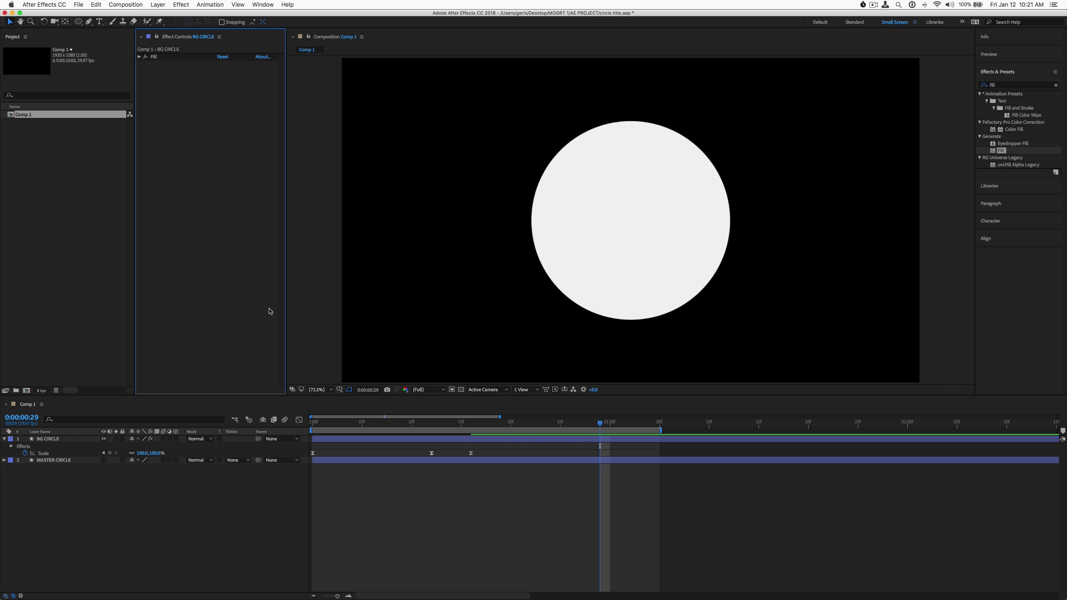
click(139, 58)
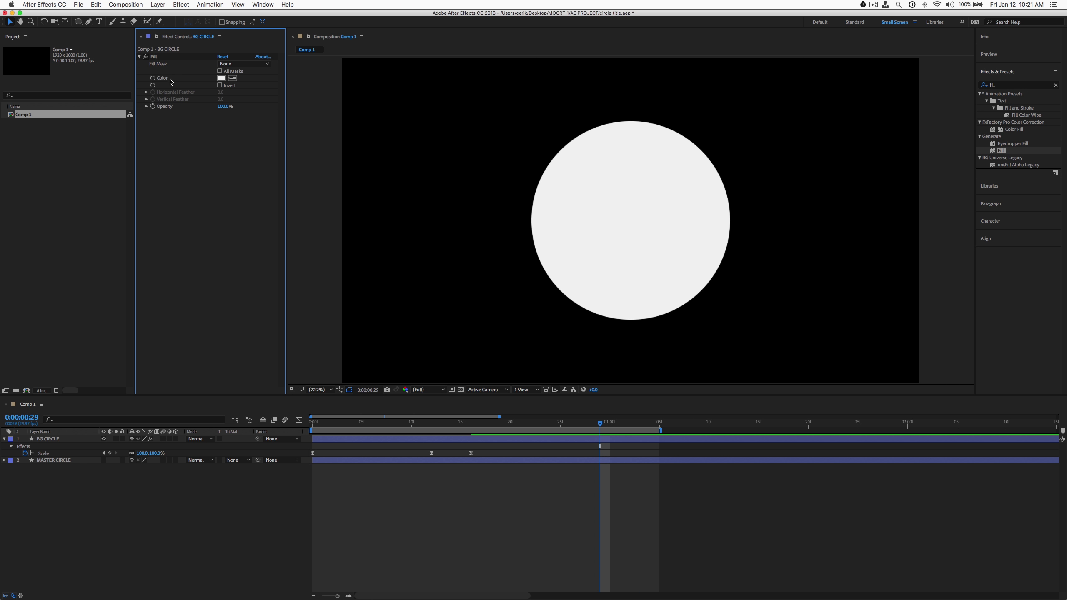
Step: Change the color of BG CIRCLE's Fill effect to a muted slate blue, 55748A
click(221, 80)
click(284, 447)
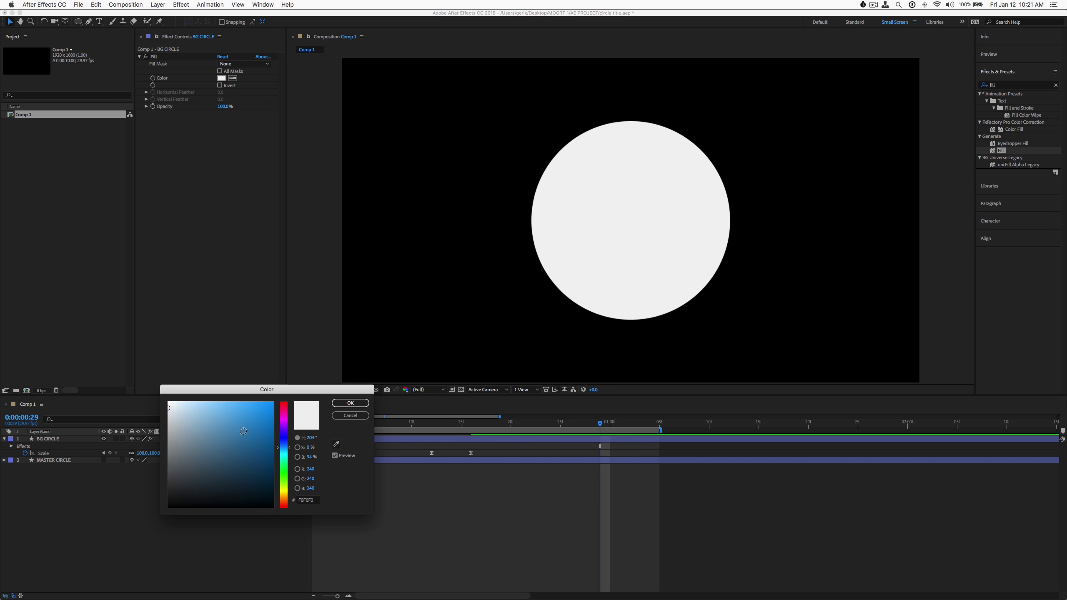
click(232, 433)
click(207, 448)
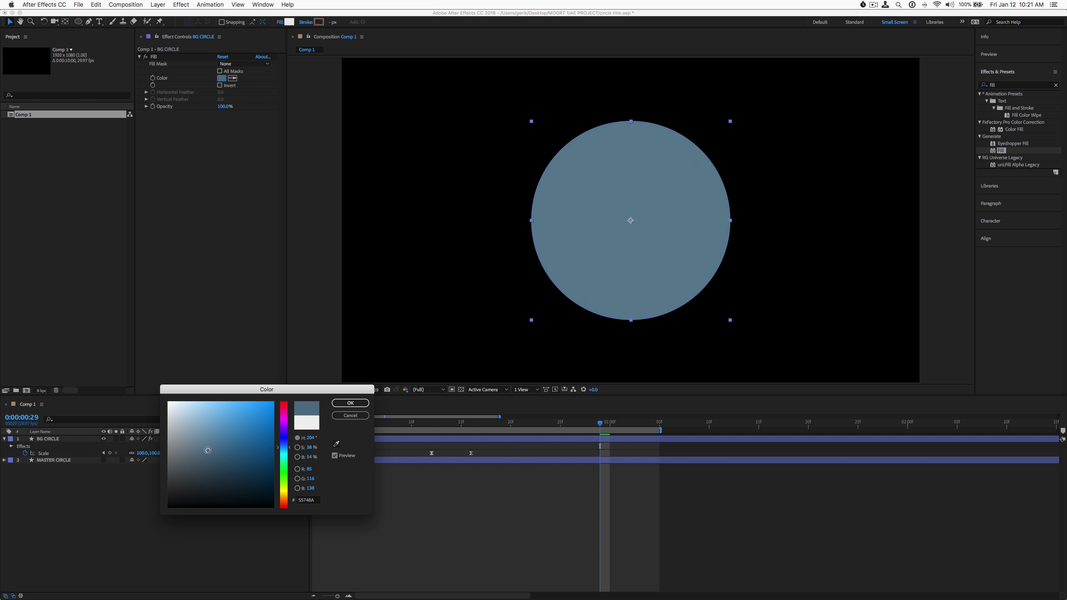
click(350, 403)
click(196, 577)
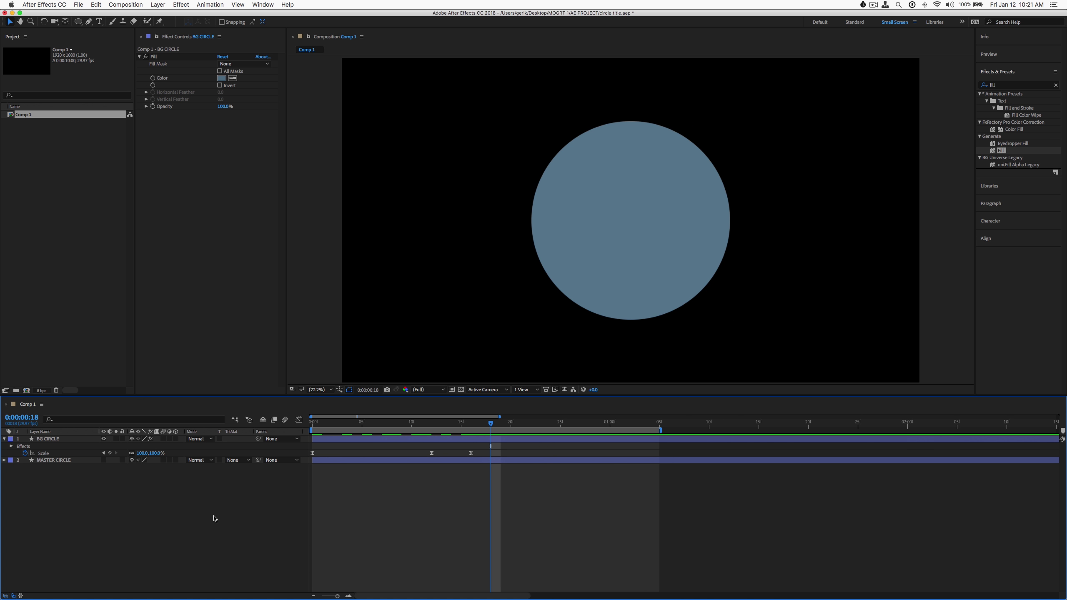
Step: Preview the blue circle's scale-up and scrub through it to frame 18
key(space)
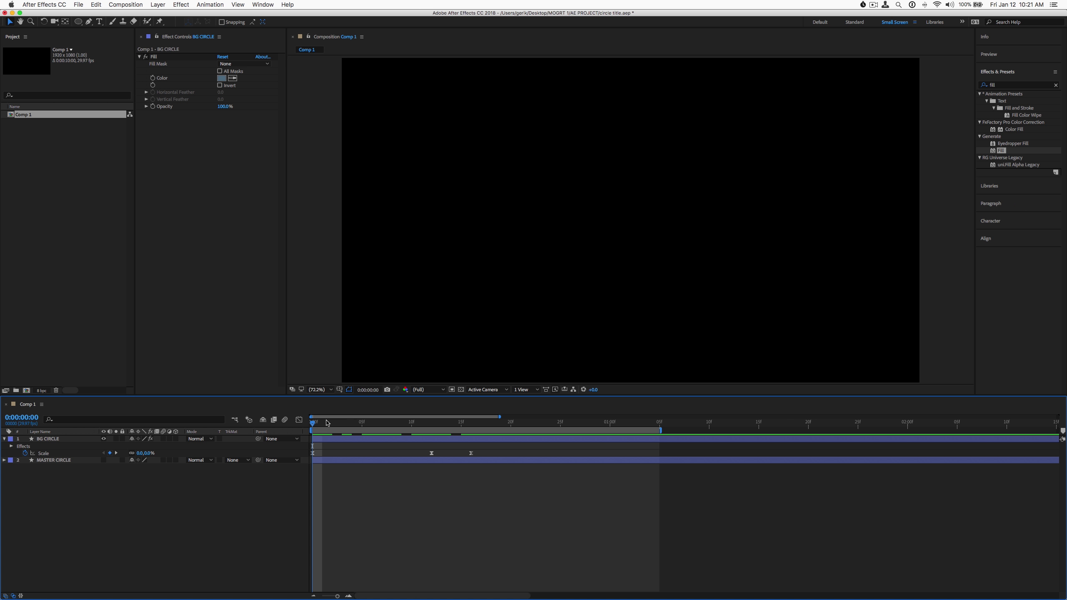
click(341, 423)
drag(355, 424, 491, 423)
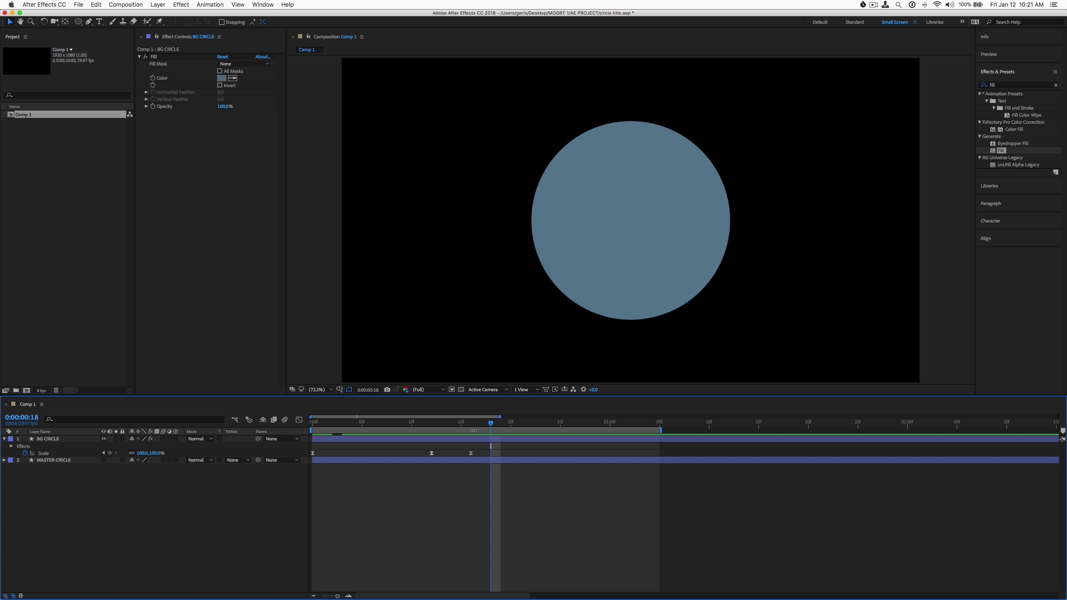
Step: Duplicate MASTER CIRCLE, place the copy above BG CIRCLE in the layer stack, and make it visible
click(51, 460)
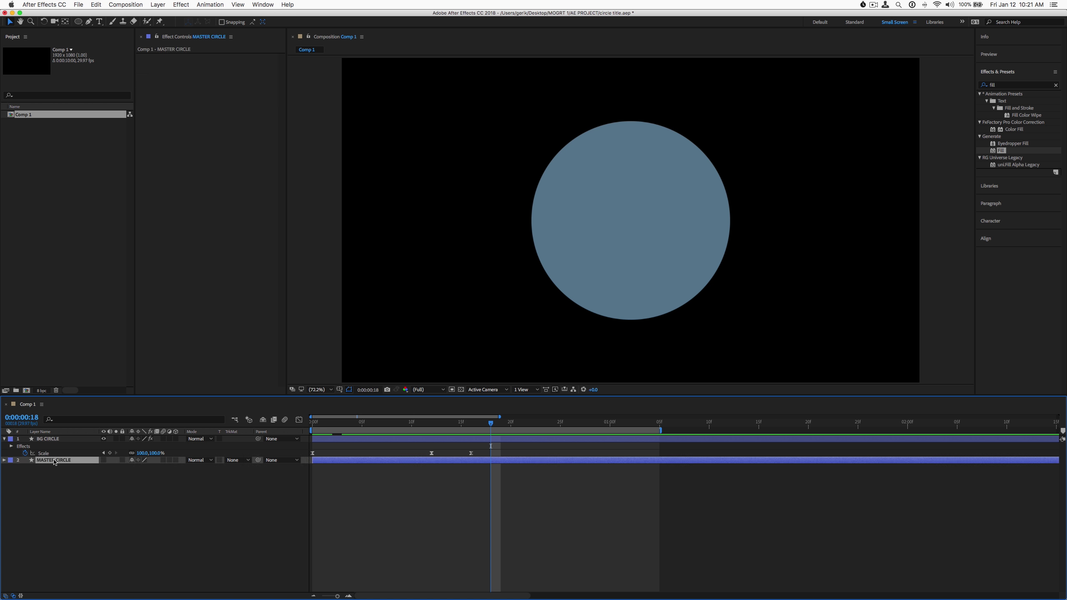
key(super+d)
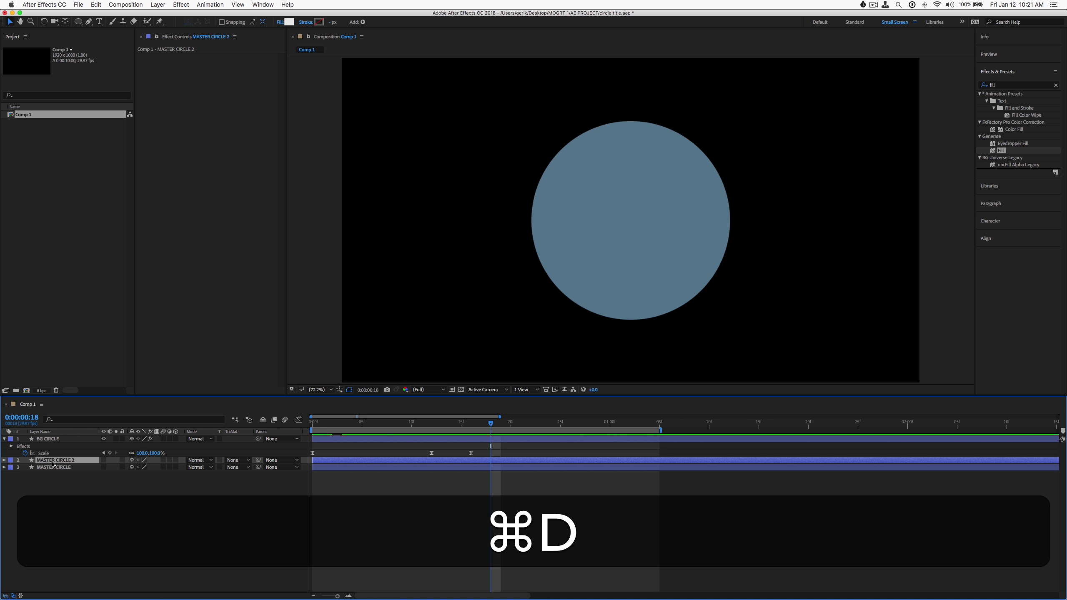
drag(57, 461, 76, 439)
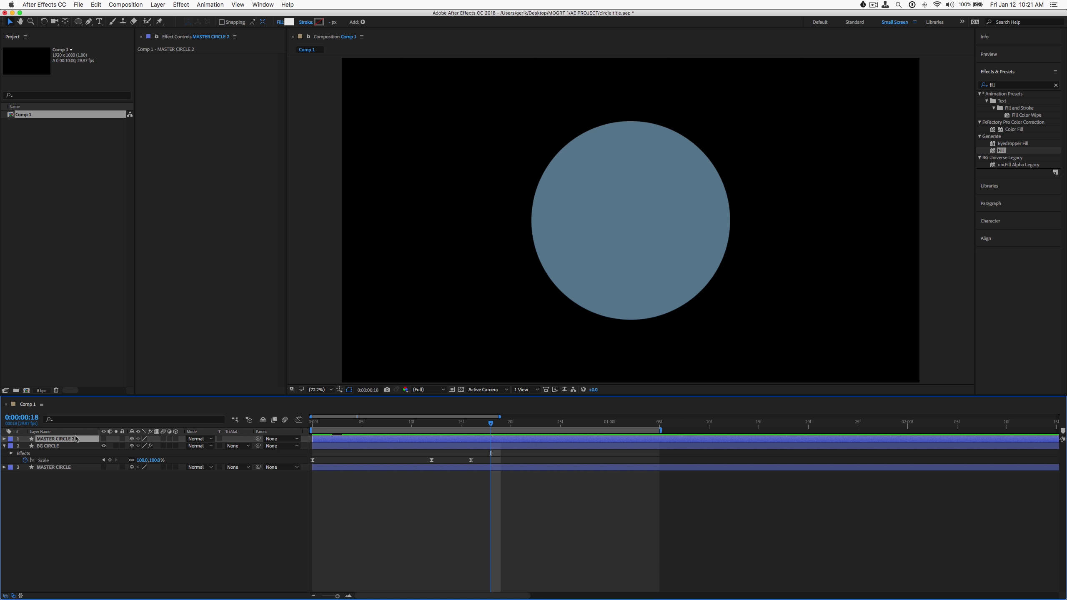
click(103, 439)
click(84, 506)
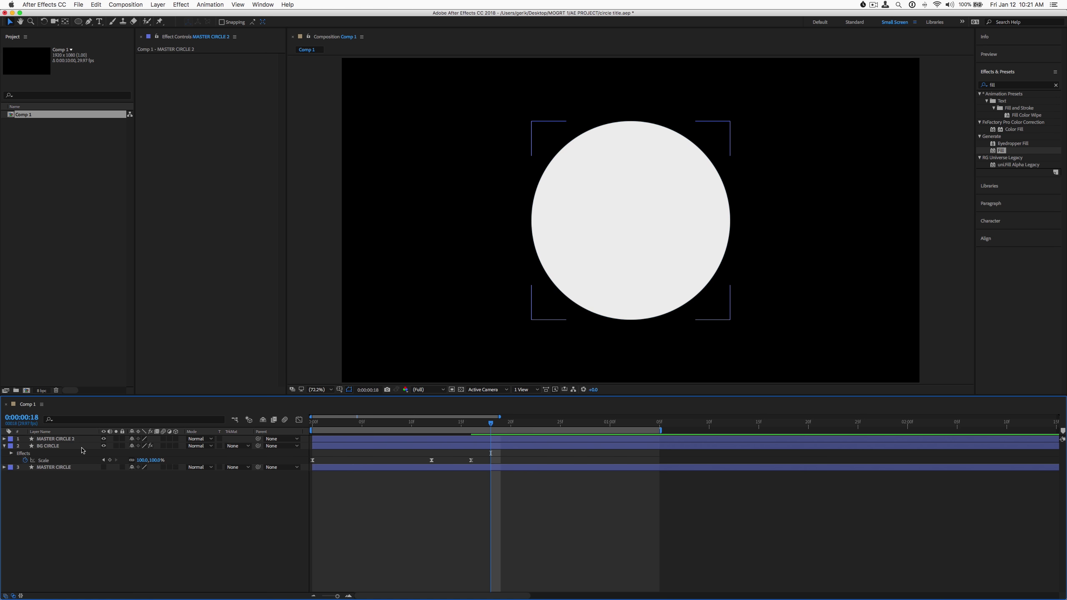
Step: Set the fill of the topmost circle layer, MASTER CIRCLE 2, to None
click(63, 439)
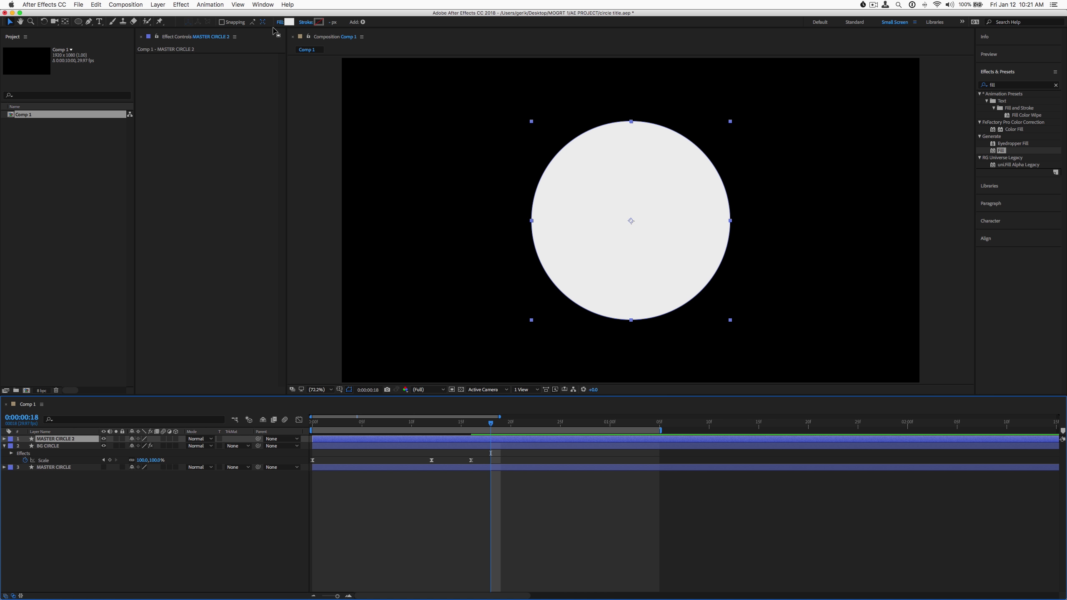
click(279, 22)
click(270, 387)
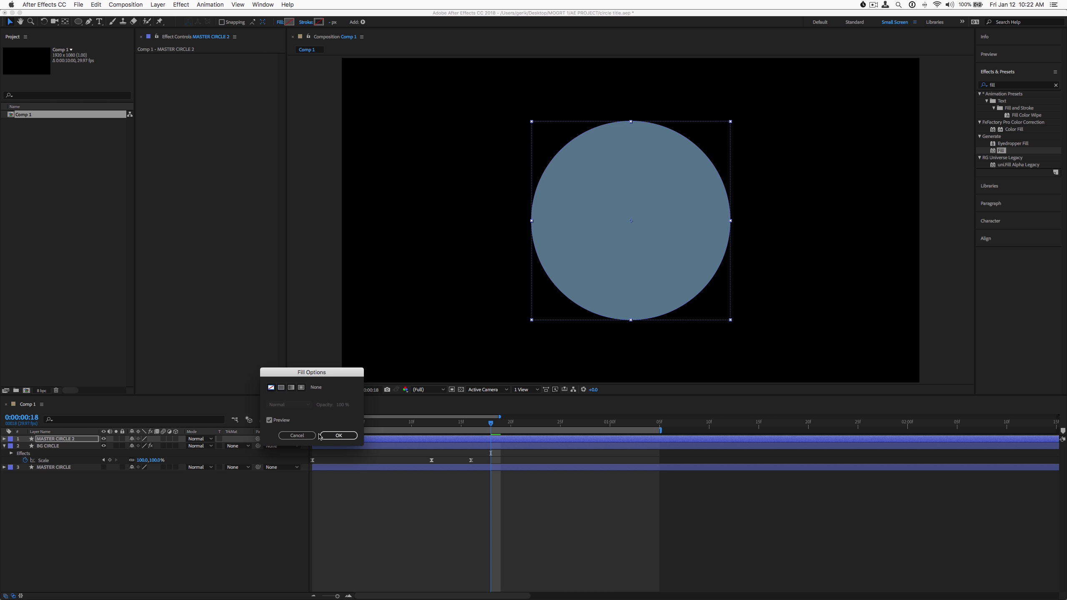
click(332, 436)
Step: Give MASTER CIRCLE 2 a solid-color stroke and set the stroke color to white, FFFFFF
click(306, 22)
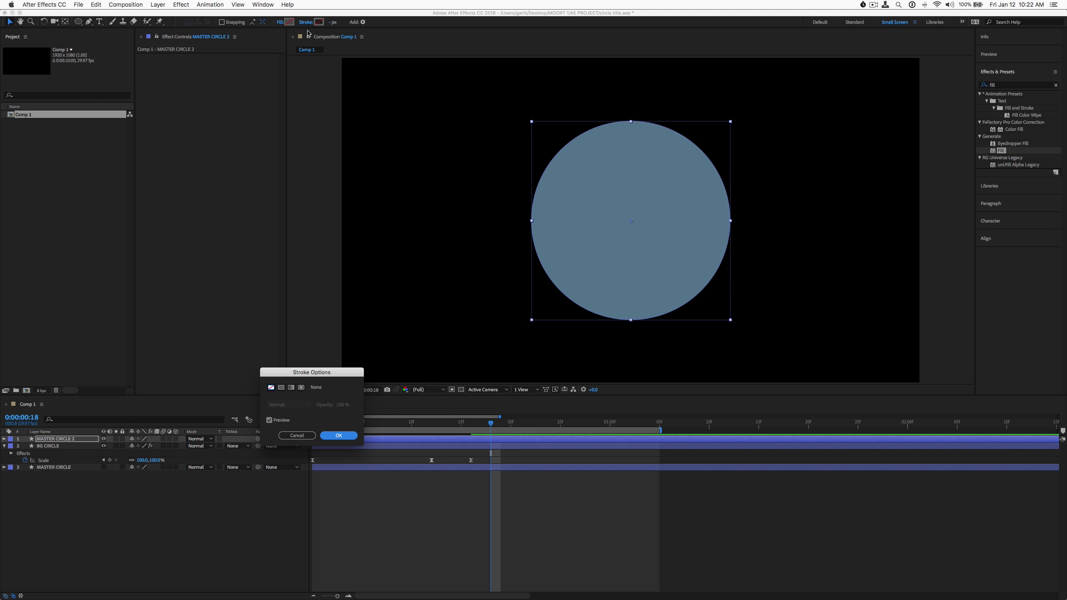
click(281, 388)
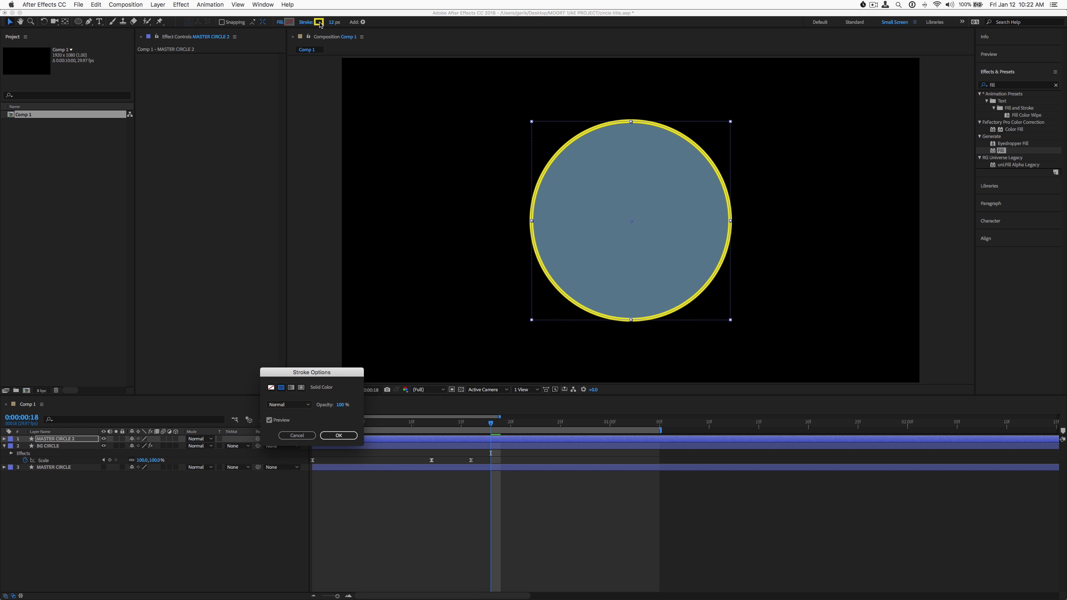
click(339, 435)
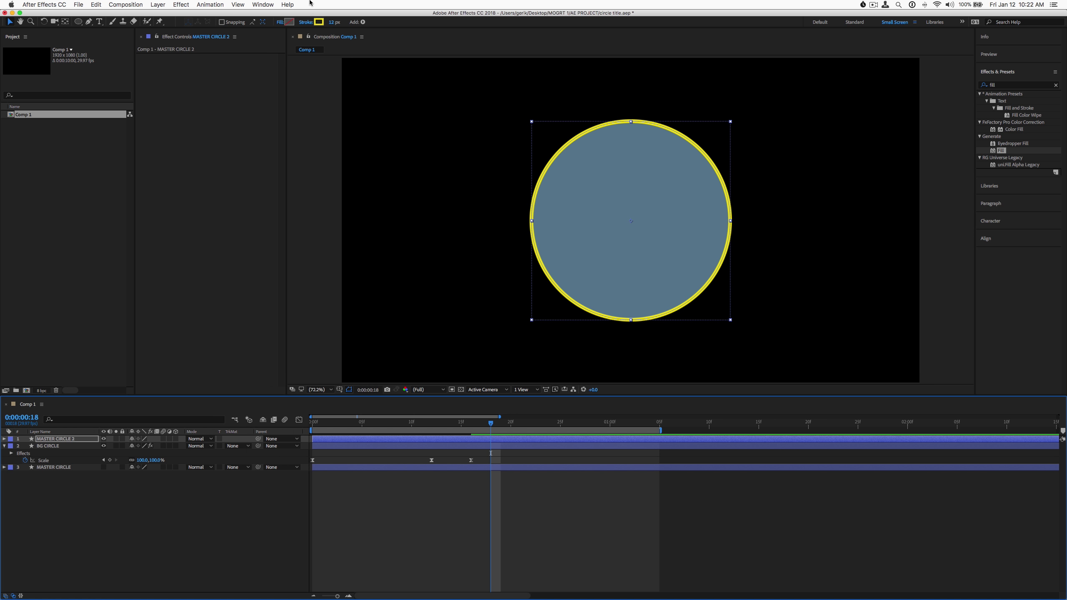
click(319, 22)
text(FFFFFF)
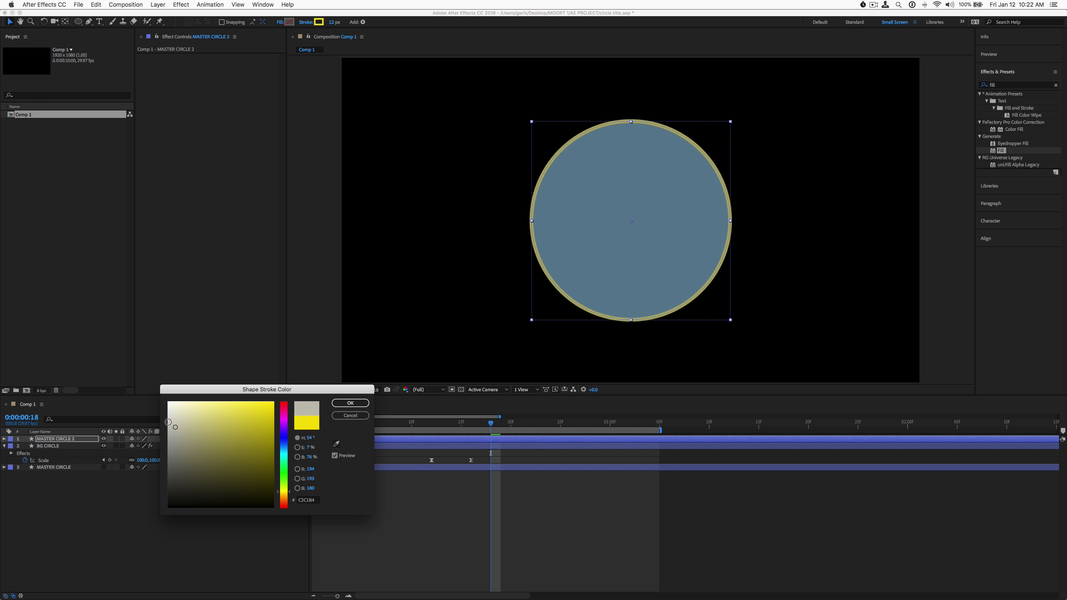
click(351, 403)
Step: Set the stroke width of MASTER CIRCLE 2 to 5 px and deselect the layer
drag(329, 22, 330, 22)
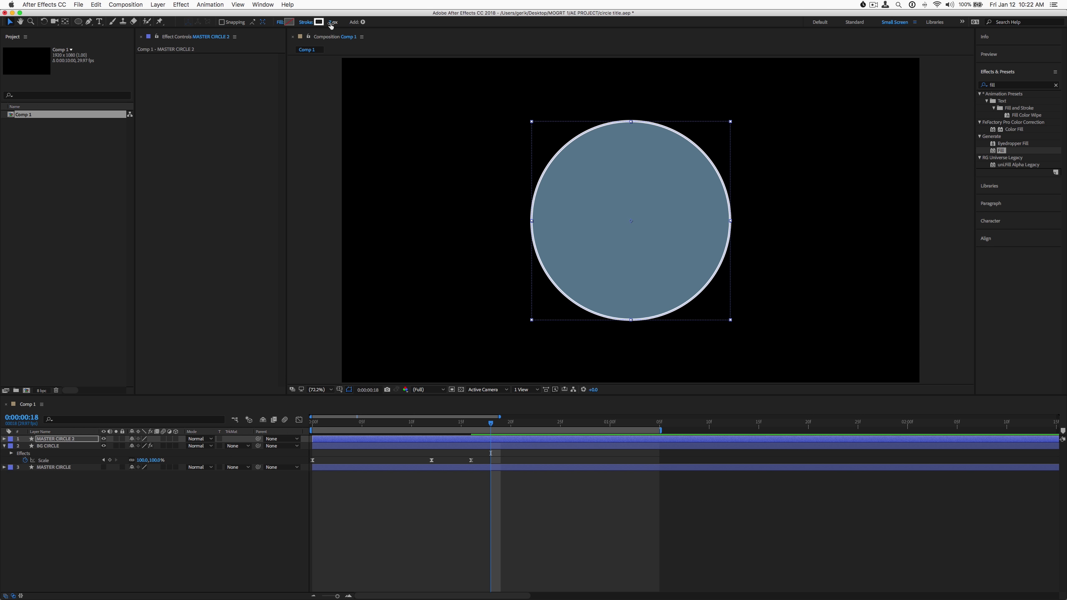
click(331, 22)
text(5)
key(Return)
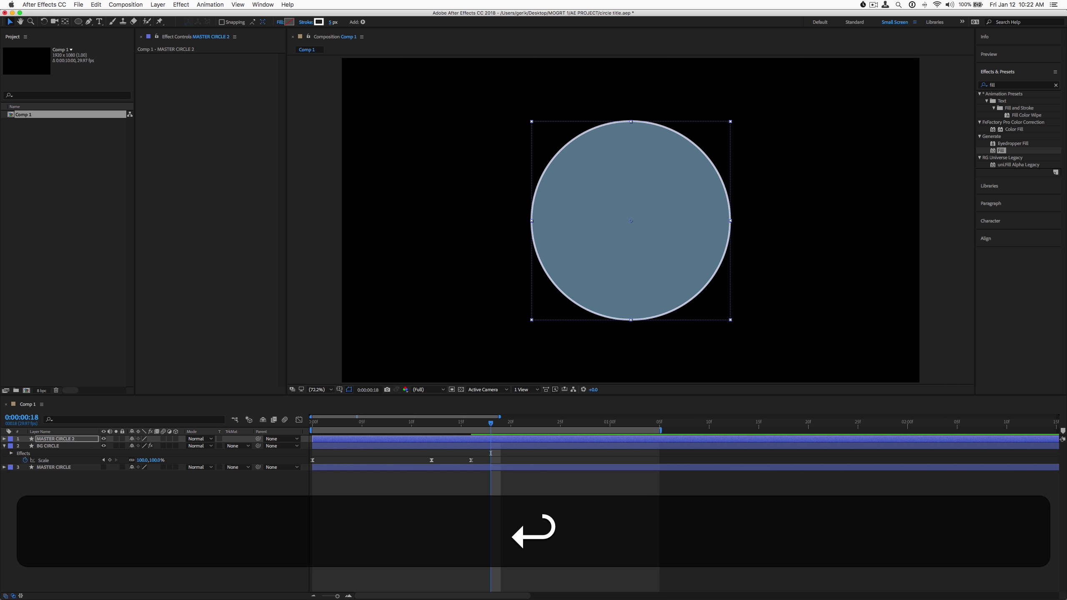
click(165, 510)
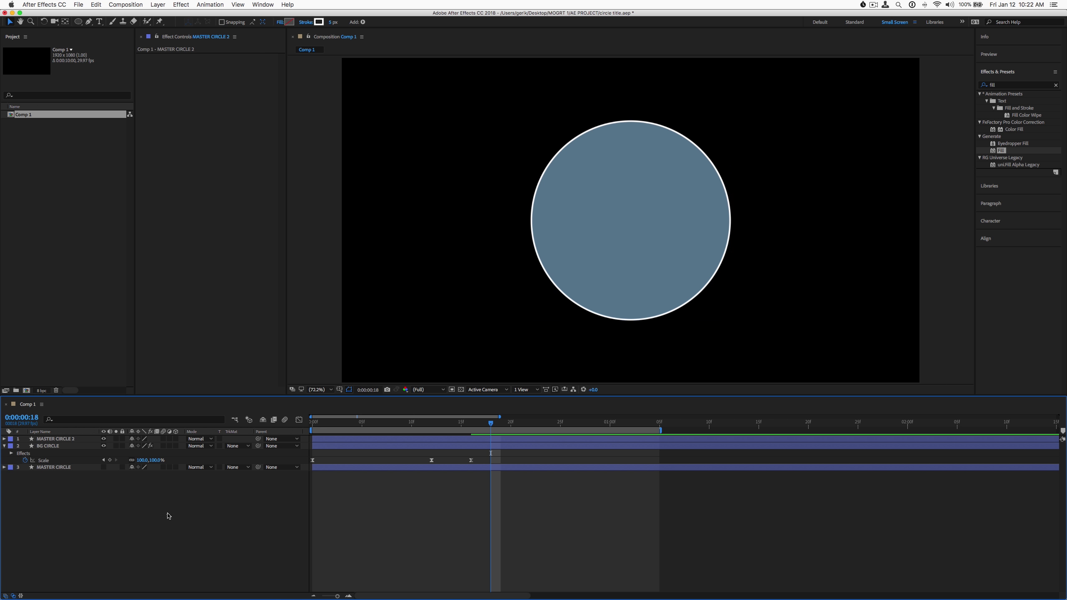
Step: Reveal the Scale property of MASTER CIRCLE 2 and enlarge the ring to 105%
click(48, 440)
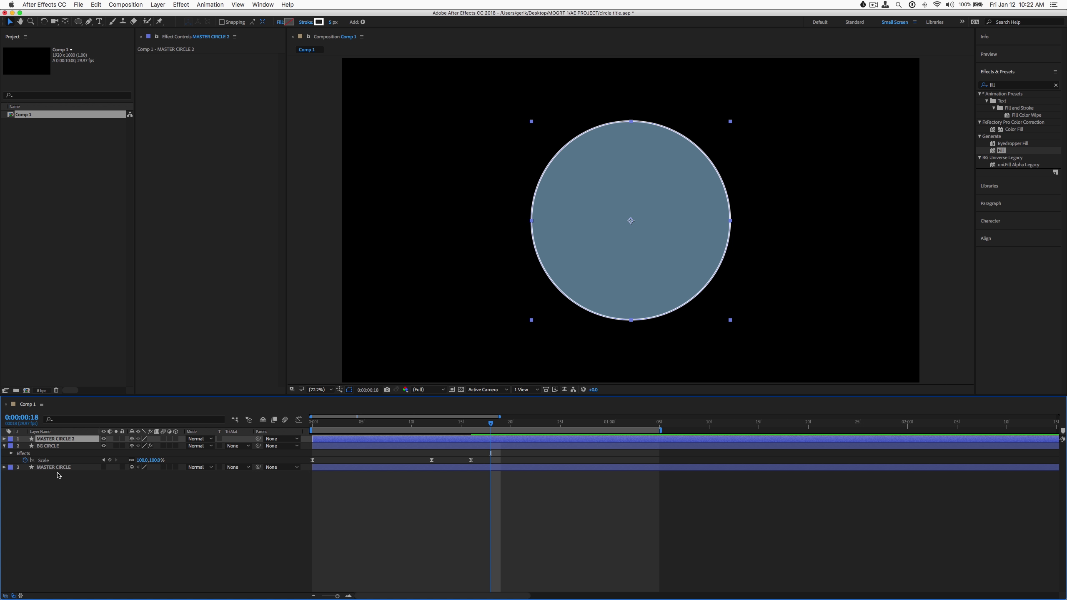
key(s)
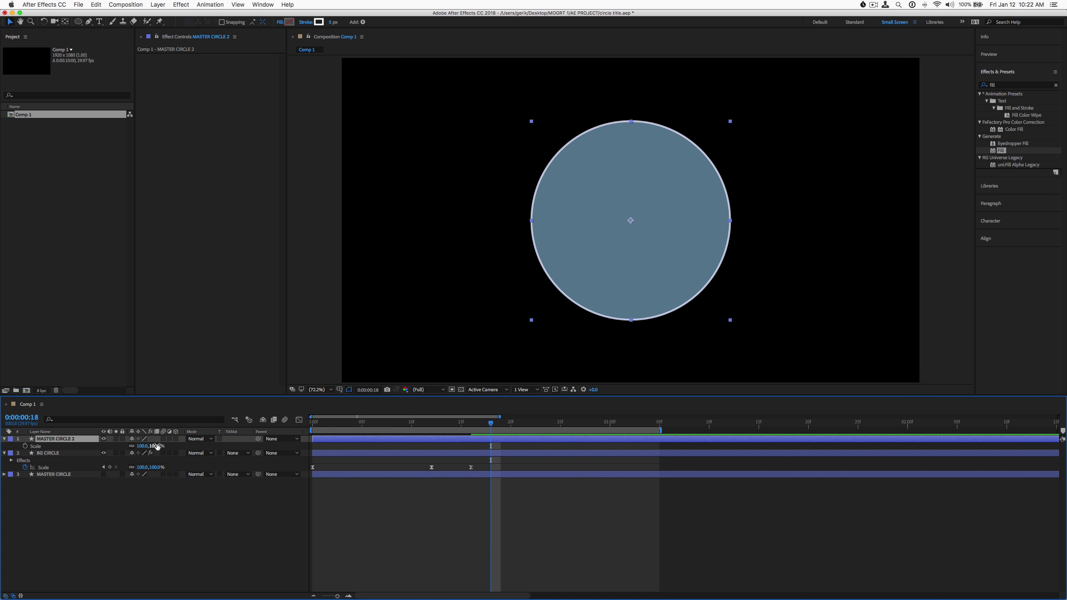
drag(157, 446, 157, 445)
click(148, 528)
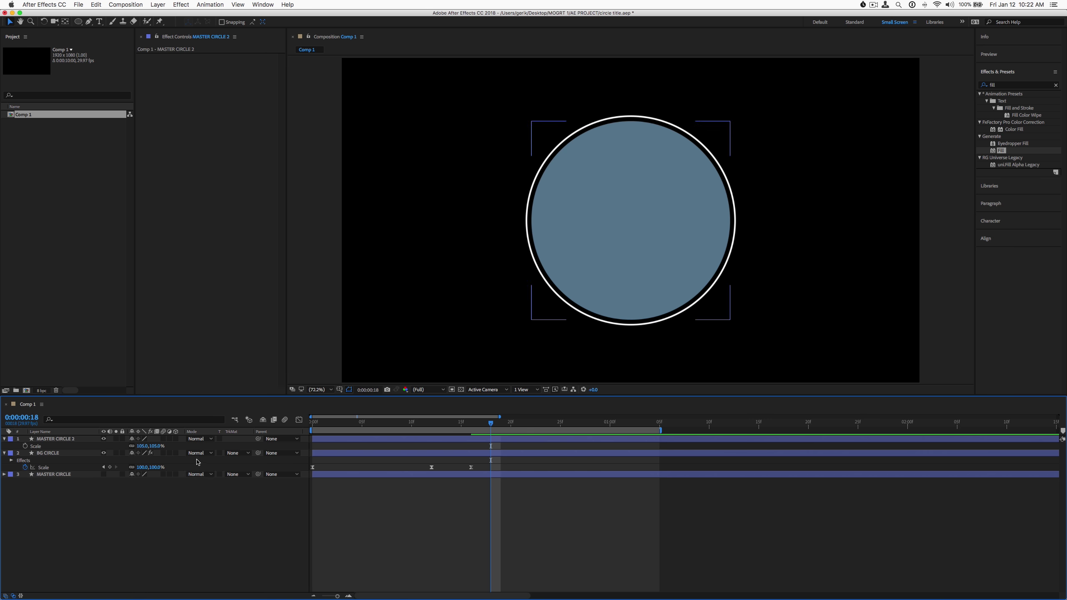
Step: At frame 12, enlarge MASTER CIRCLE 2 to a Scale of 112% so the ring clears the overshooting blue circle
drag(491, 427, 432, 425)
click(429, 440)
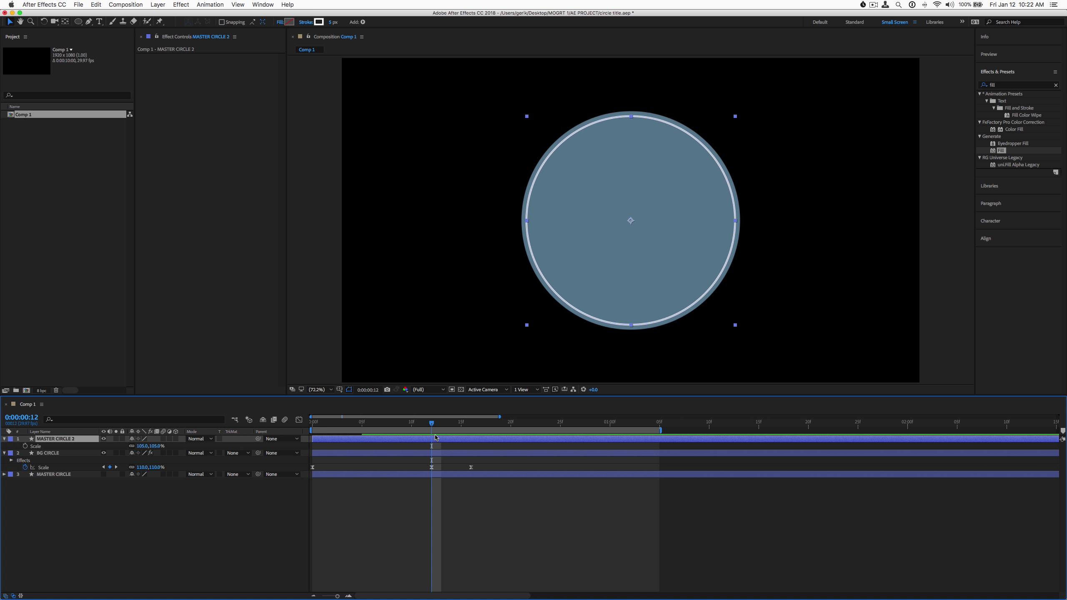
click(152, 446)
text(110)
key(Return)
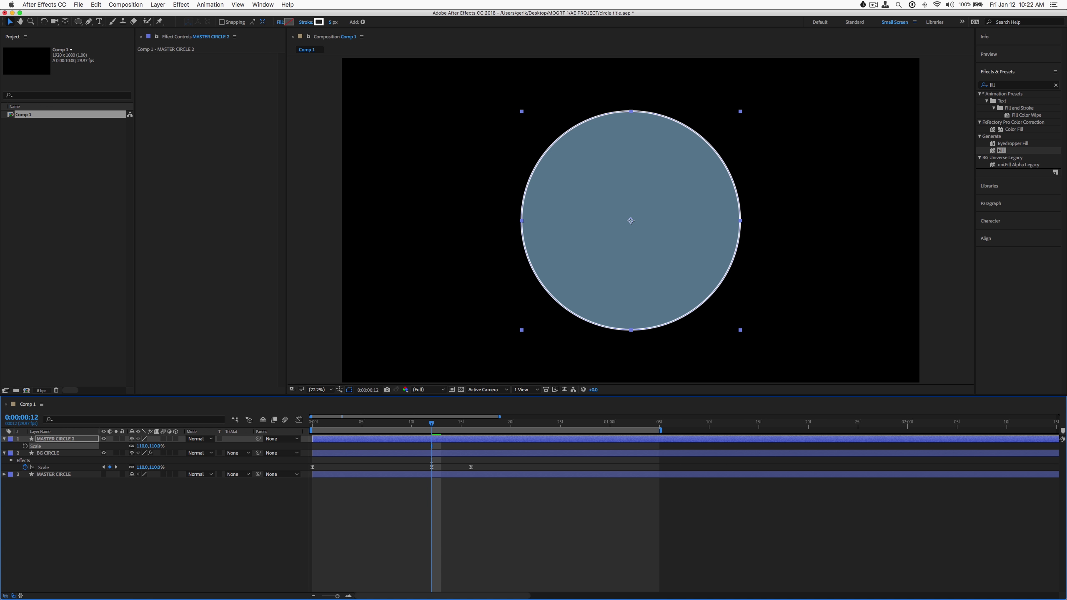
click(156, 446)
text(112)
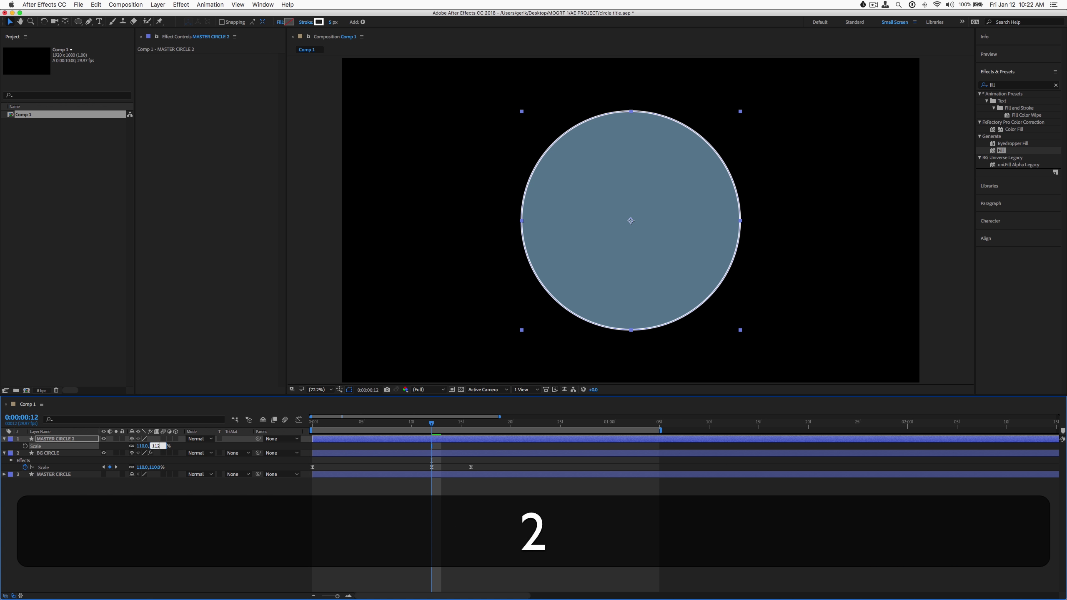
key(Return)
click(227, 515)
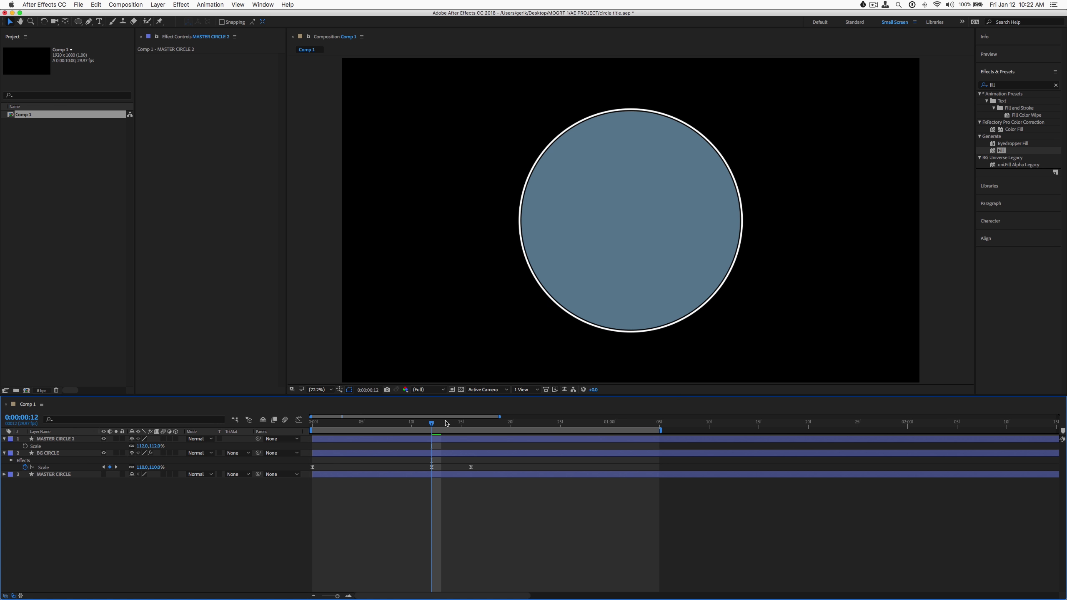
Step: Scrub around the overshoot at frame 12 and apply the Fill effect to MASTER CIRCLE 2
mouse_move(433, 426)
mouse_down()
mouse_move(414, 430)
mouse_move(448, 432)
mouse_move(430, 429)
mouse_up()
click(372, 443)
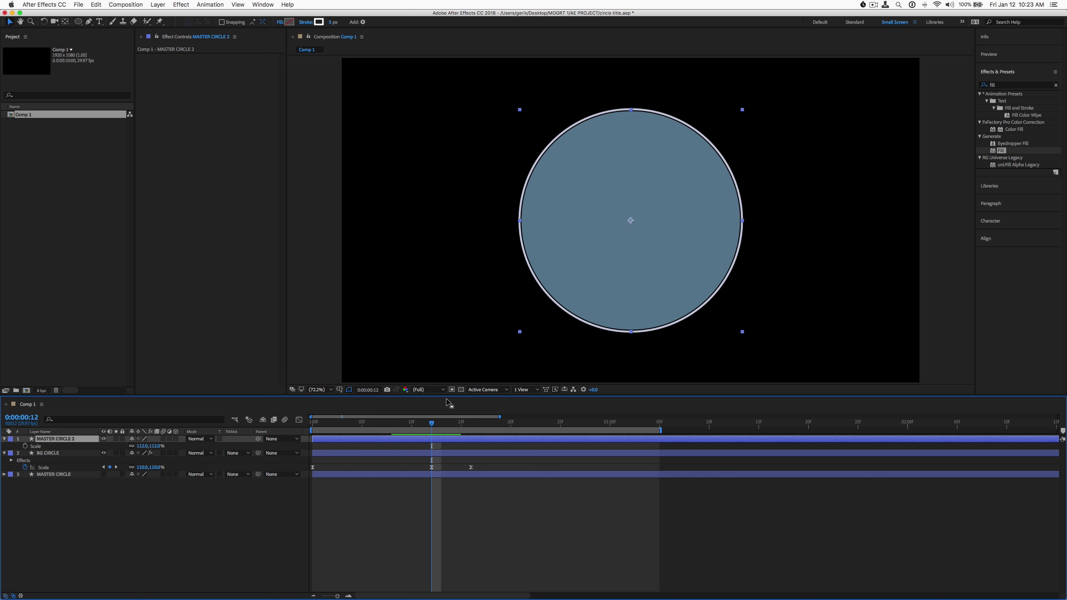
click(401, 428)
drag(402, 428, 437, 439)
drag(995, 152, 481, 441)
Step: Rename the MASTER CIRCLE 2 layer as CIRC LINES 1
click(64, 440)
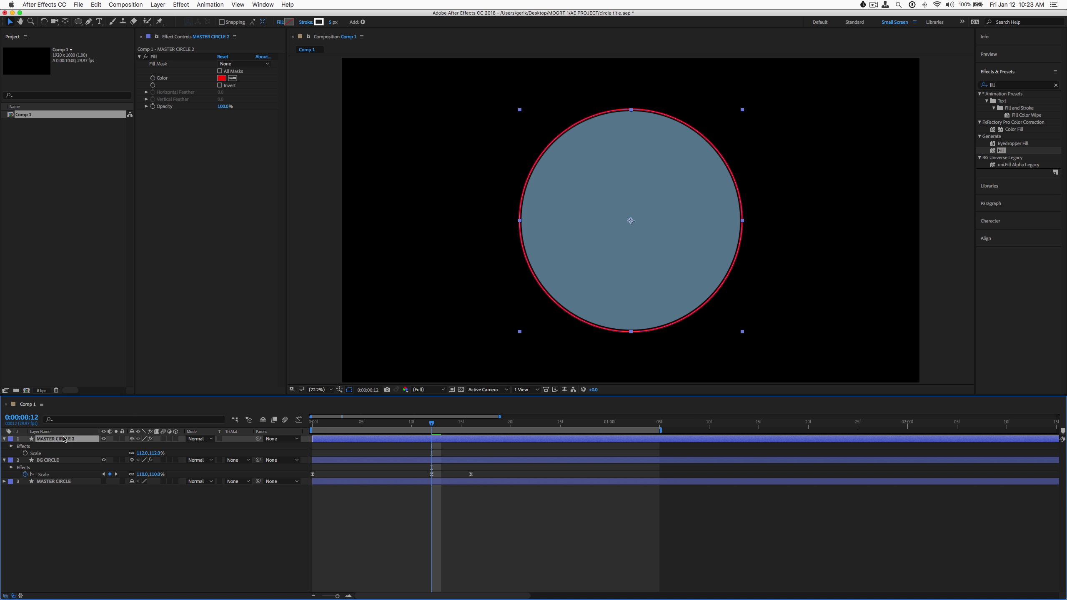
key(Return)
text(CIRC LINES)
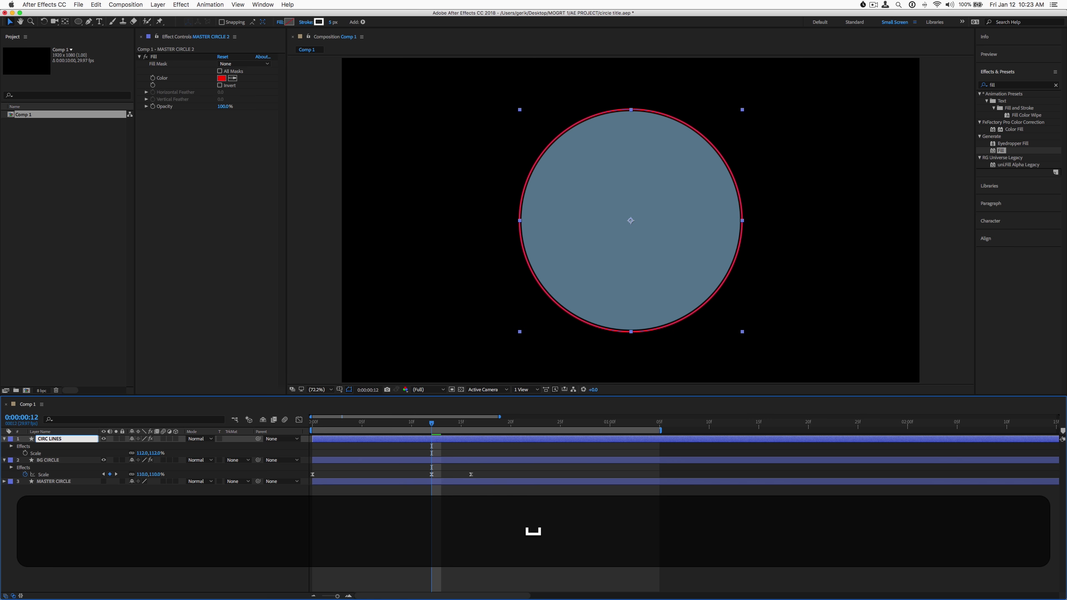
text( 1)
key(Return)
click(315, 466)
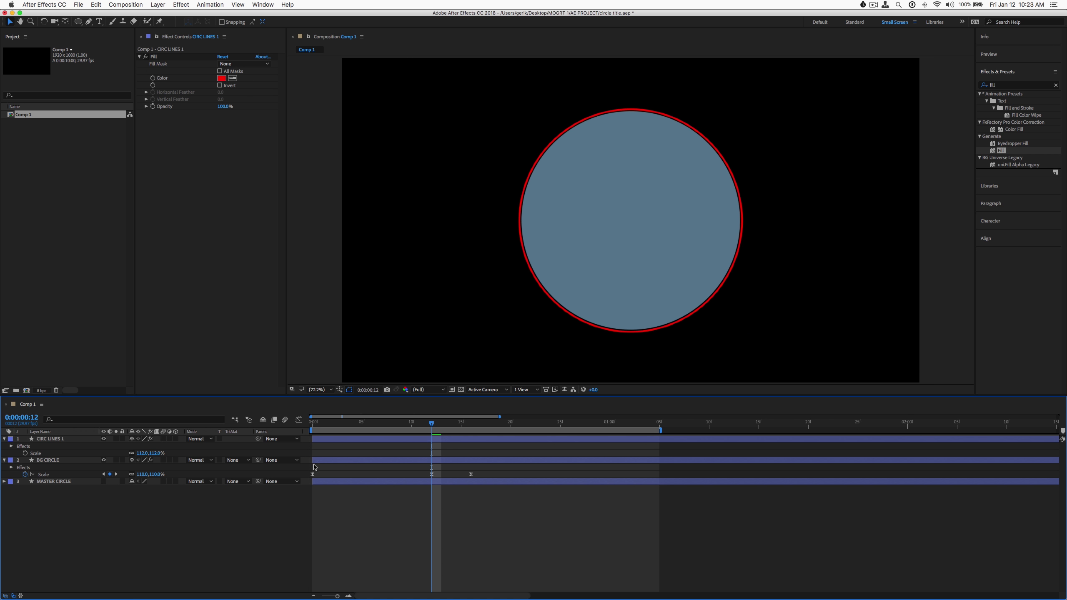
Step: Change the color of CIRC LINES 1's Fill effect to white
click(220, 78)
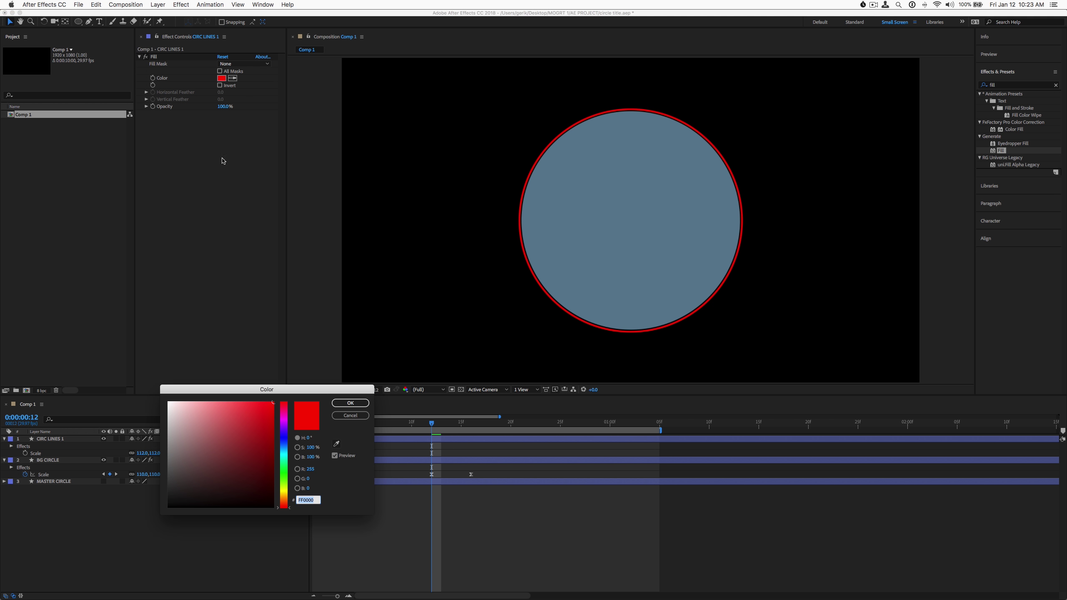
drag(229, 437, 167, 402)
click(350, 403)
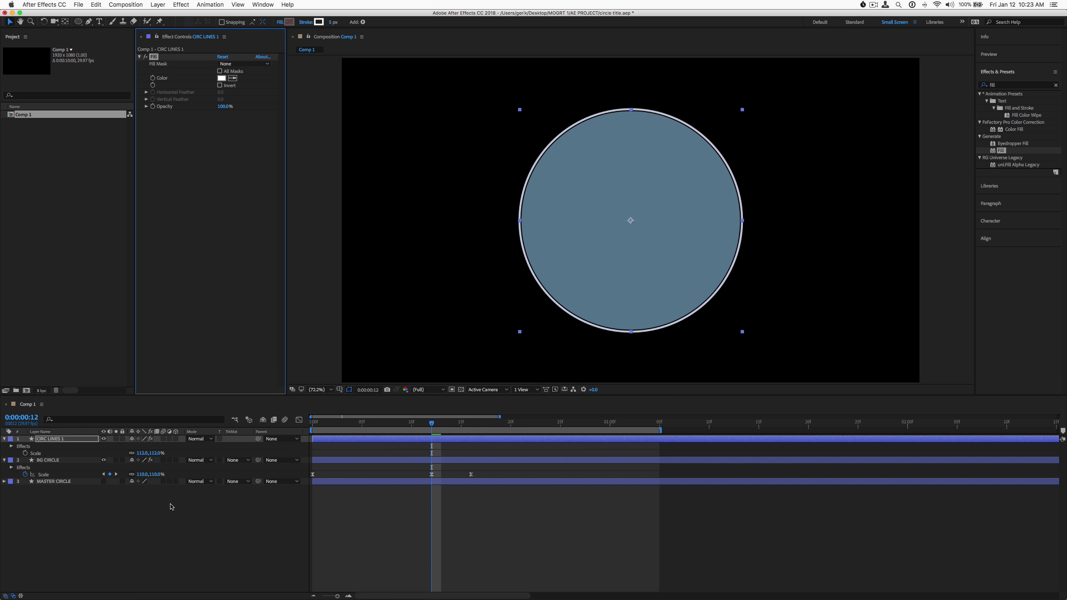
click(169, 505)
click(436, 440)
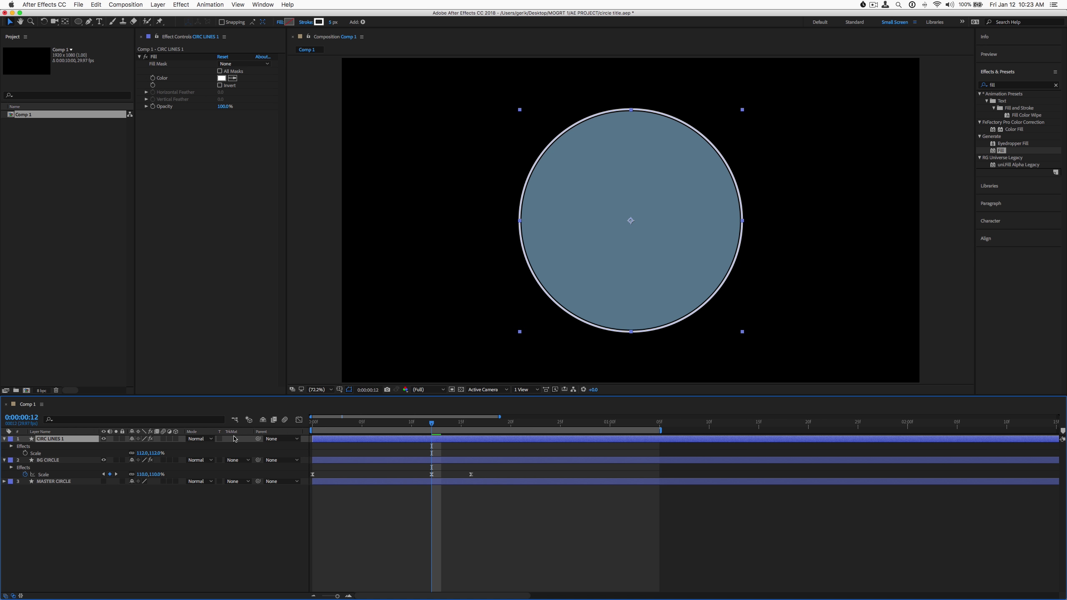
click(160, 519)
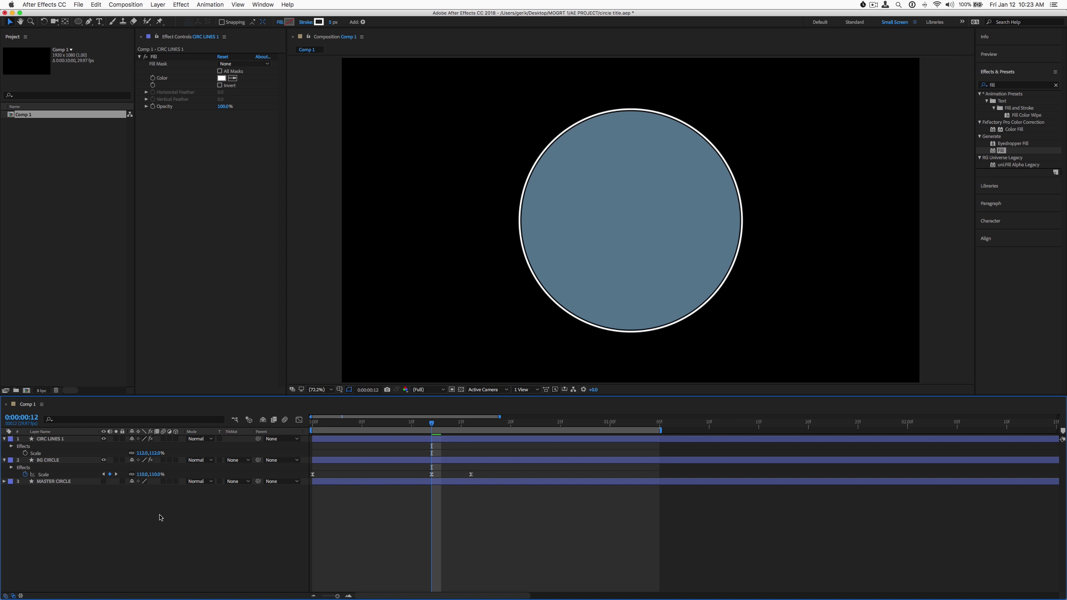
Step: Add Trim Paths to the contents of CIRC LINES 1 and trim the layer to begin at frame 12
click(50, 439)
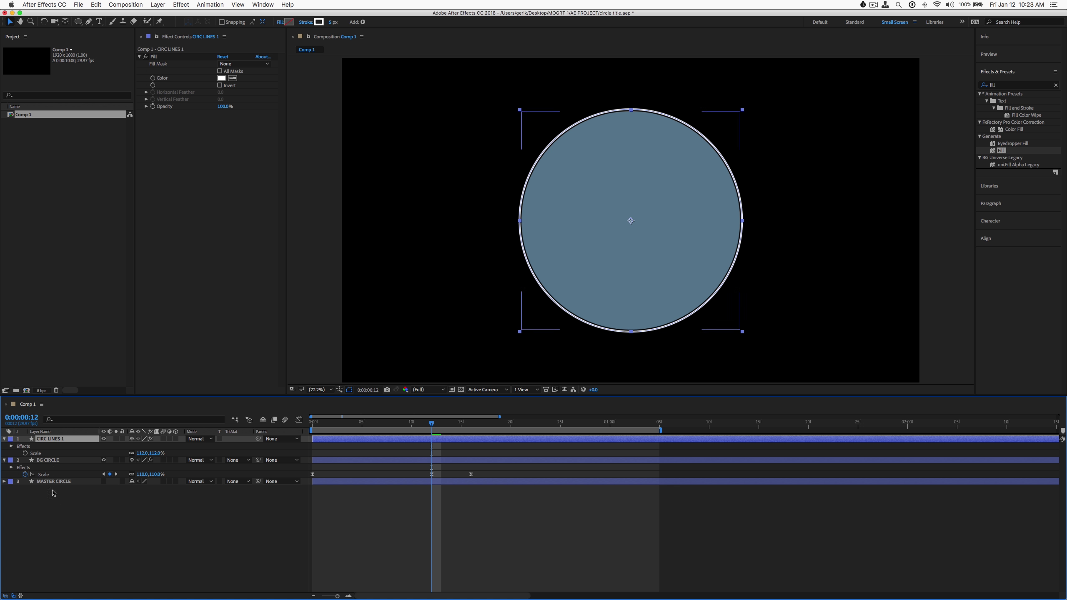
click(5, 440)
click(4, 440)
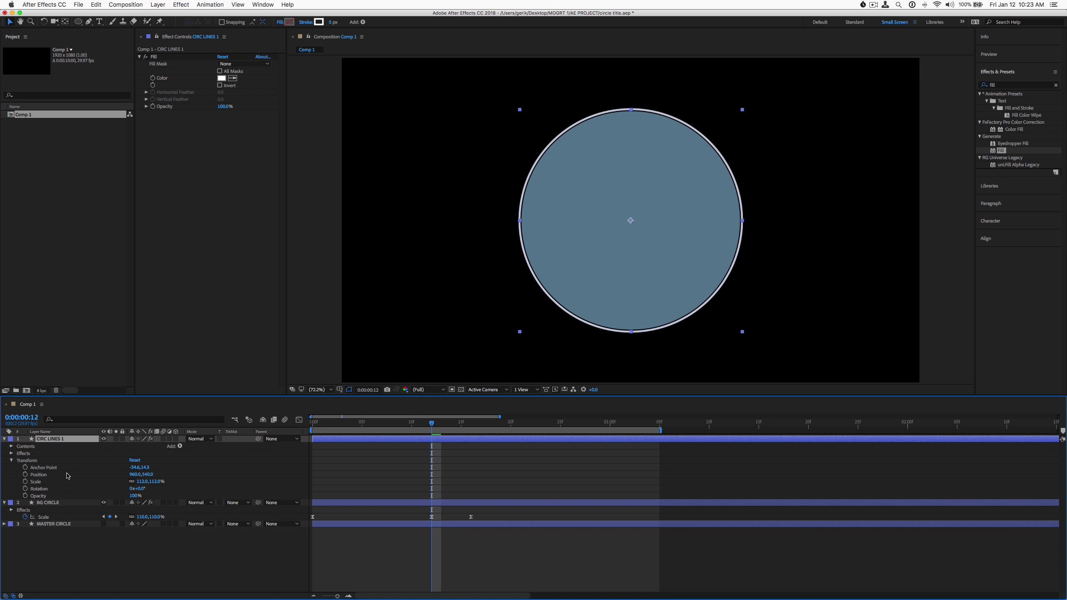
click(11, 461)
click(181, 447)
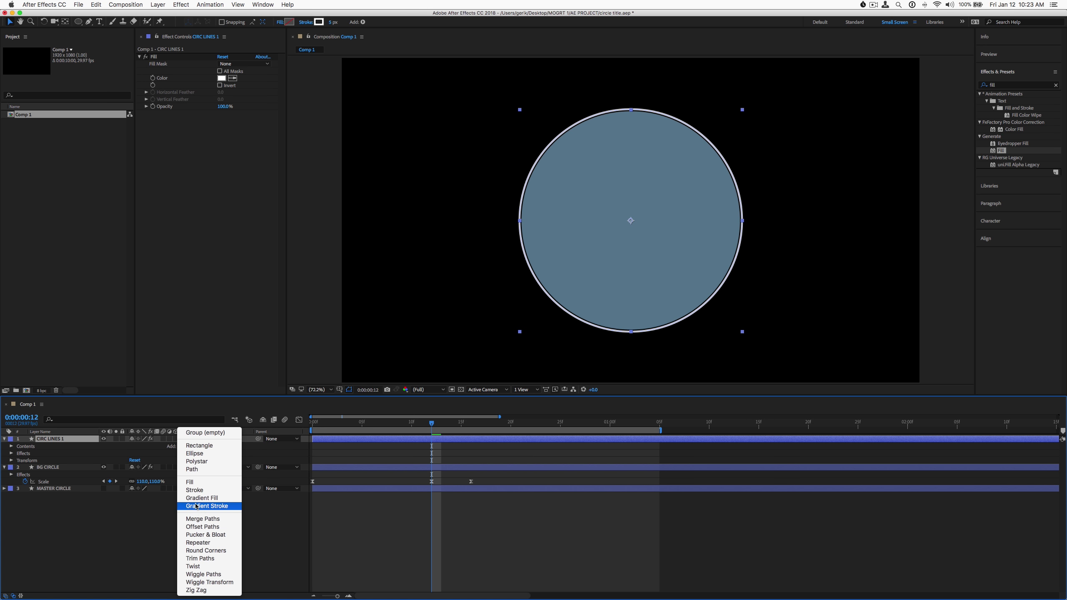
click(200, 559)
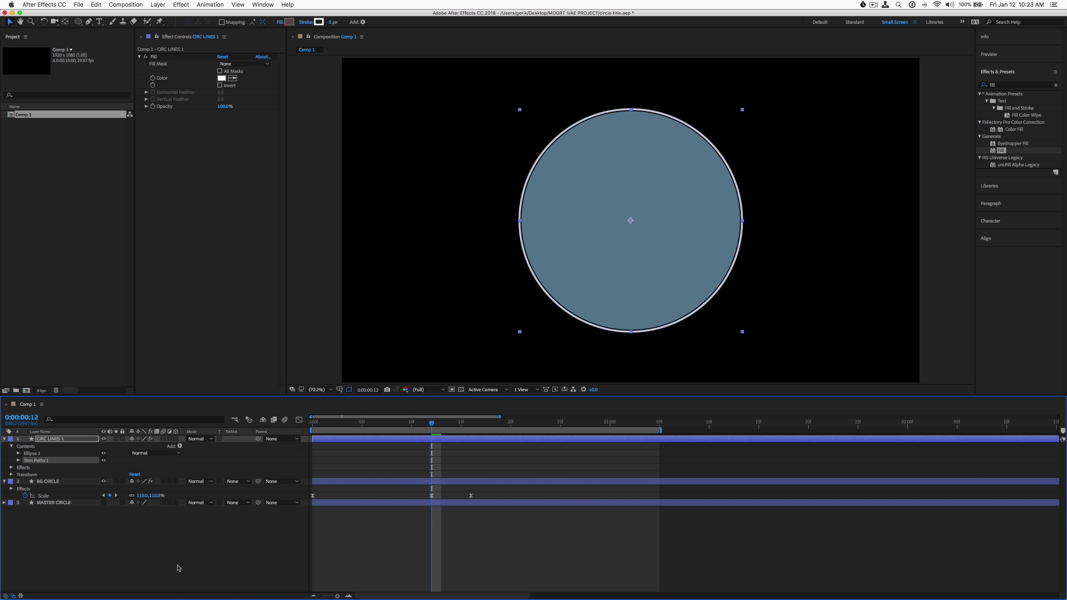
drag(344, 439, 434, 429)
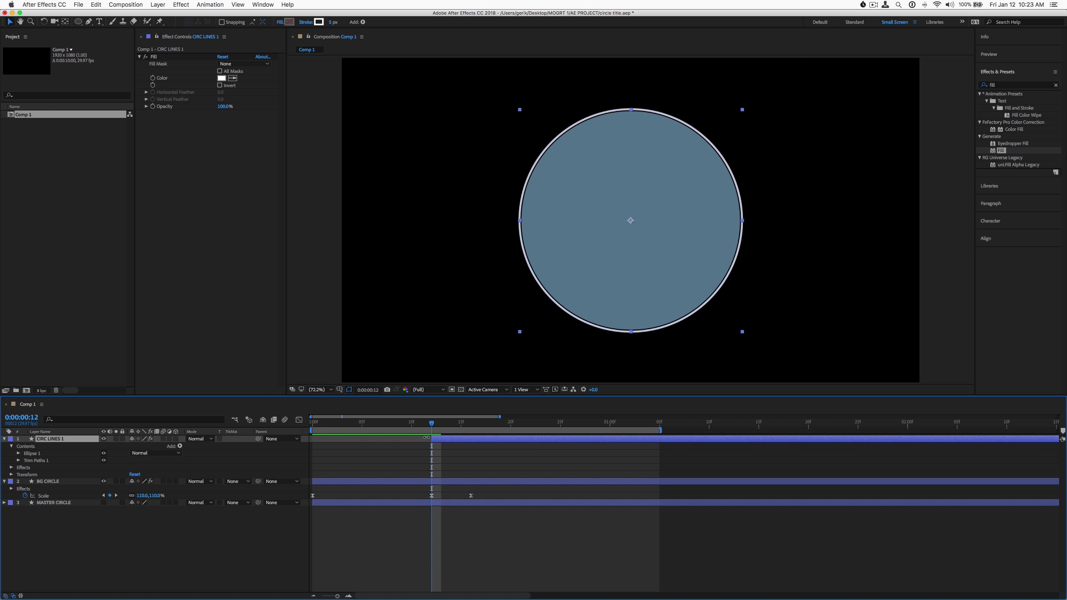
Step: Set the Trim Paths Start of CIRC LINES 1 to 75% so only a quarter arc of the ring is drawn
click(18, 460)
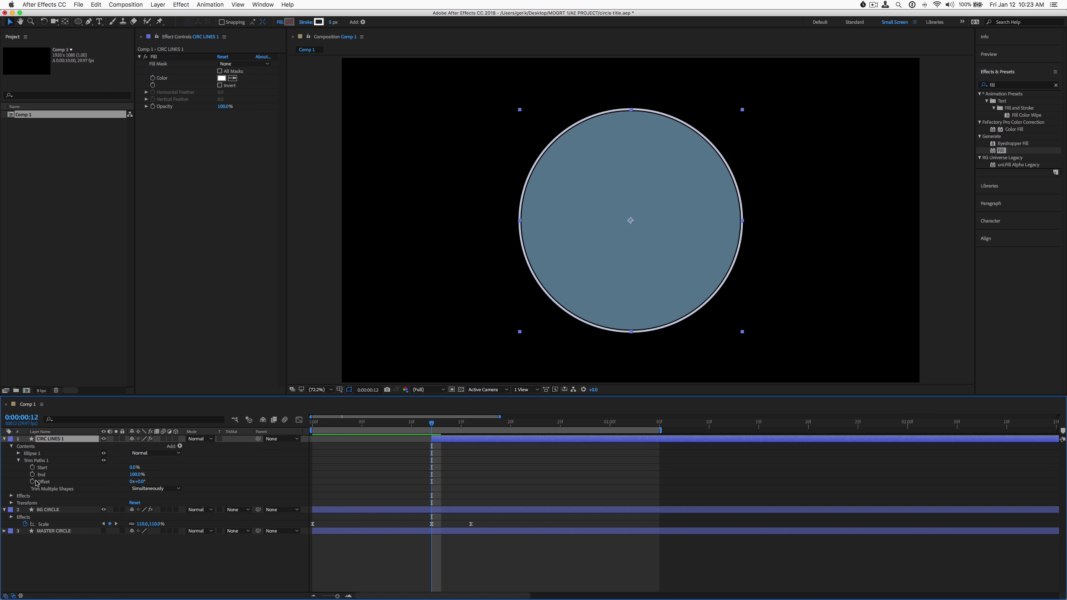
mouse_move(141, 466)
mouse_down()
mouse_move(164, 465)
mouse_move(154, 466)
mouse_up()
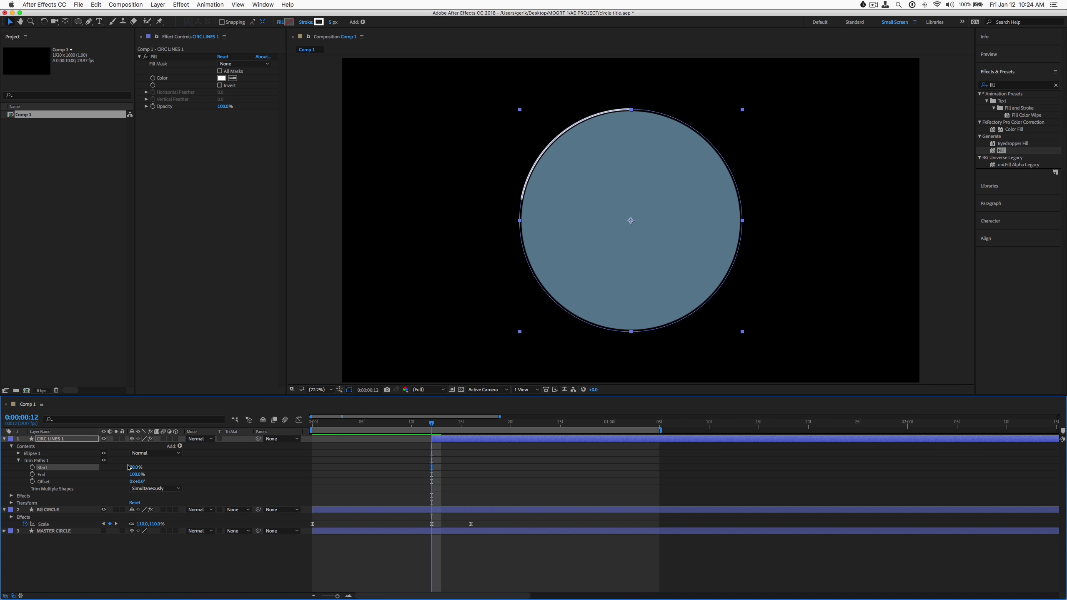
click(180, 447)
key(Escape)
drag(135, 467, 132, 467)
click(135, 467)
text(75)
key(Return)
Step: Try rotating the arc around the circle with the Trim Paths Offset, and undo the change
drag(141, 481, 437, 511)
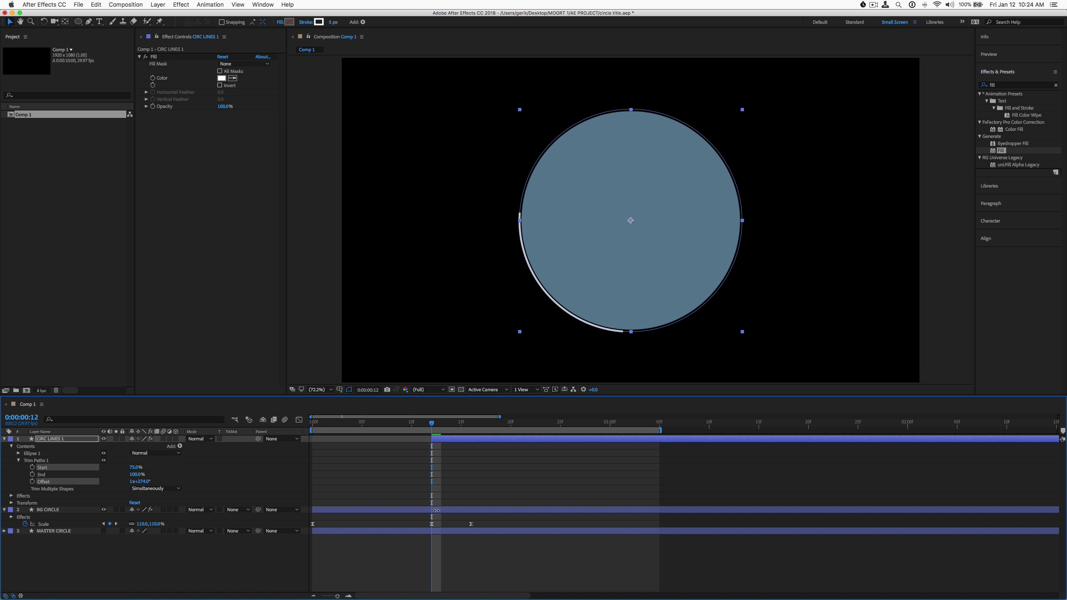
key(super+z)
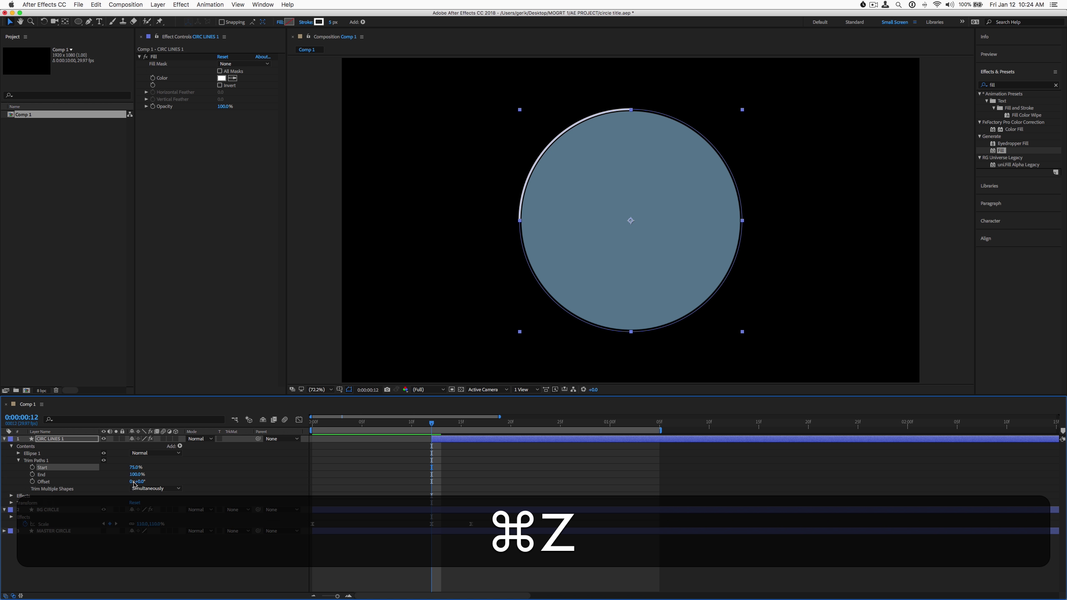
Step: Keyframe the Trim Paths Offset at 0x+0.0° on frame 12 and at 2x+0.0° twenty frames on, at 0:00:01:02
click(32, 482)
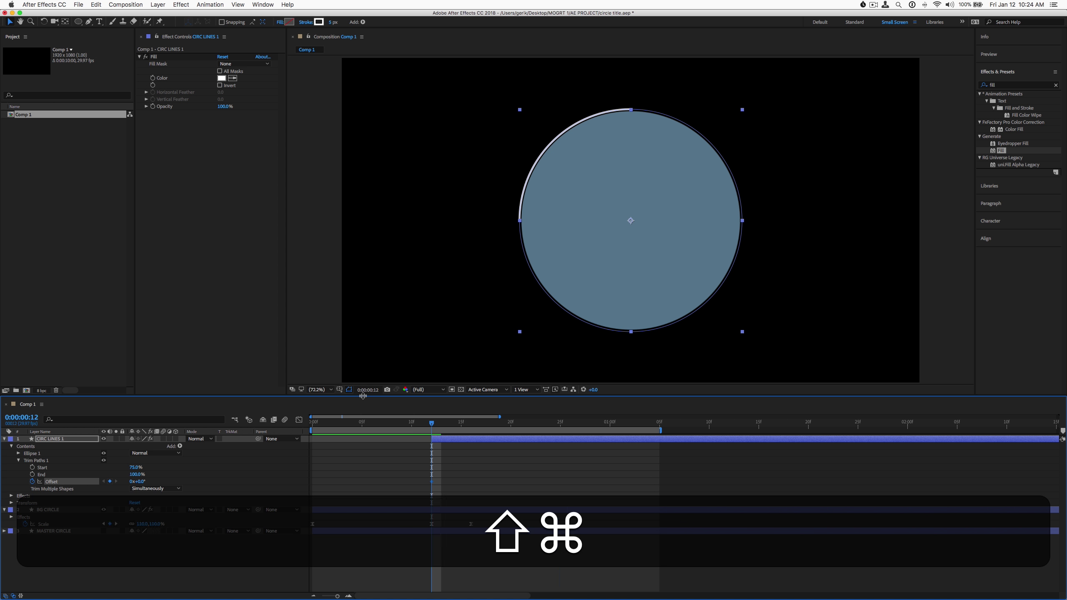
key(shift+super+Right)
key(shift+super+Right)
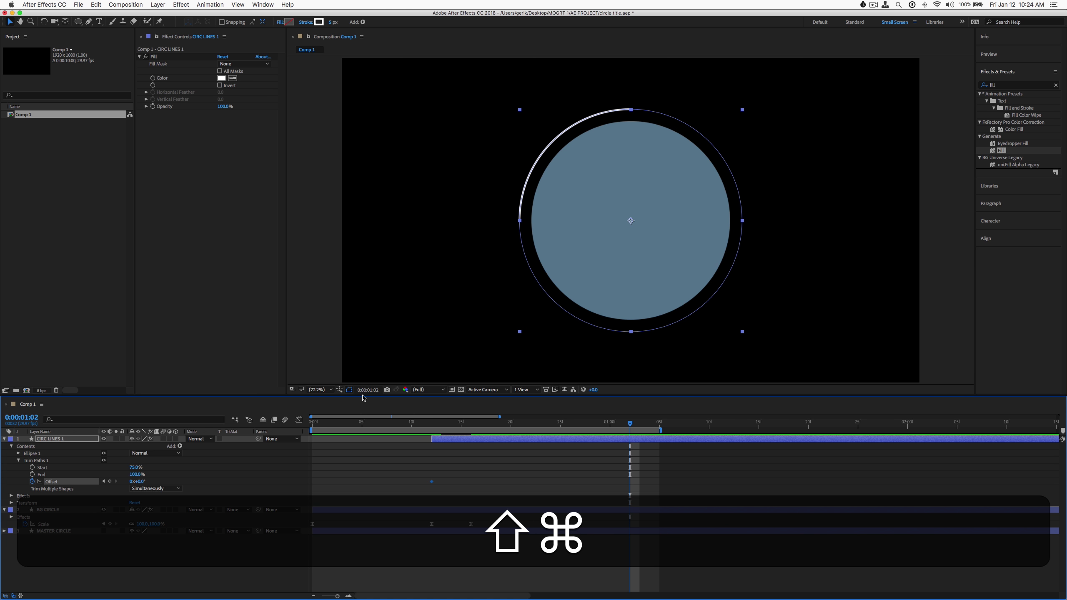
click(132, 483)
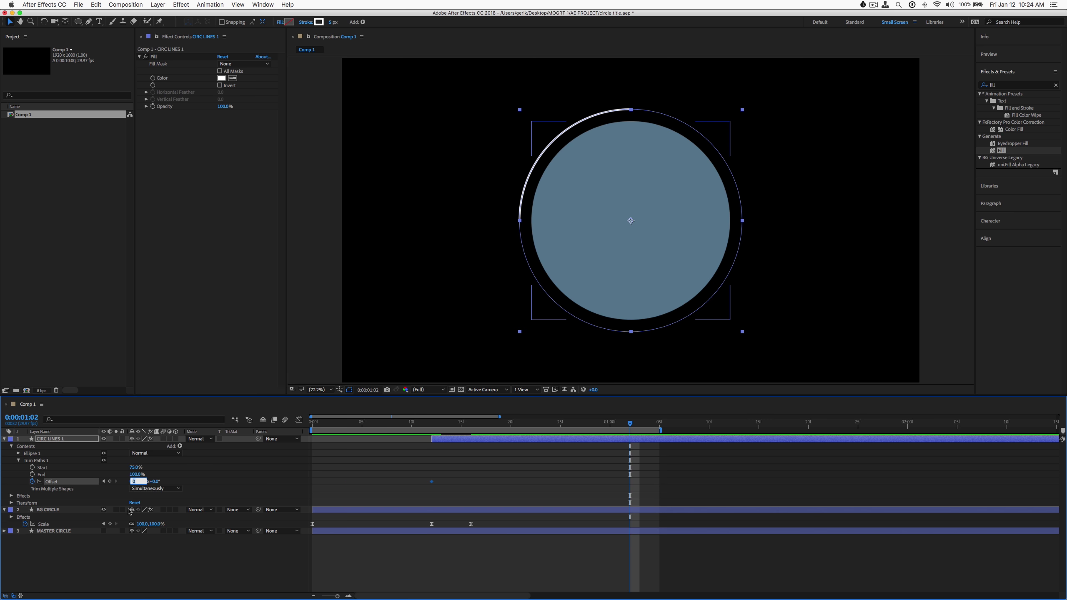
text(2)
key(Return)
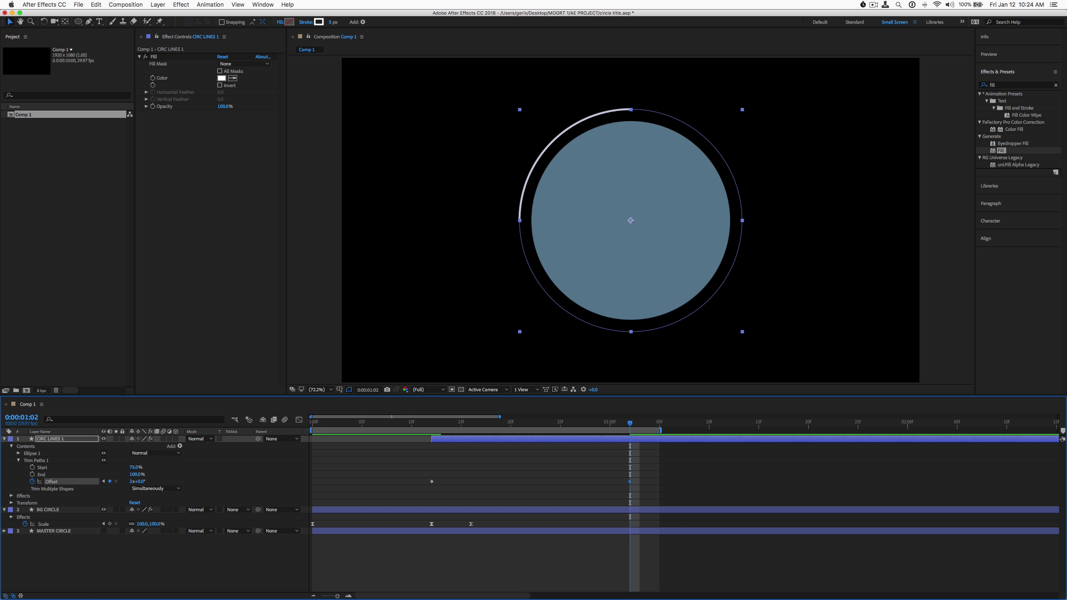
Step: Extend the end of the work area to about 0:00:02:03 and preview the animation from the first frame
drag(660, 430, 938, 431)
drag(391, 425, 303, 431)
key(space)
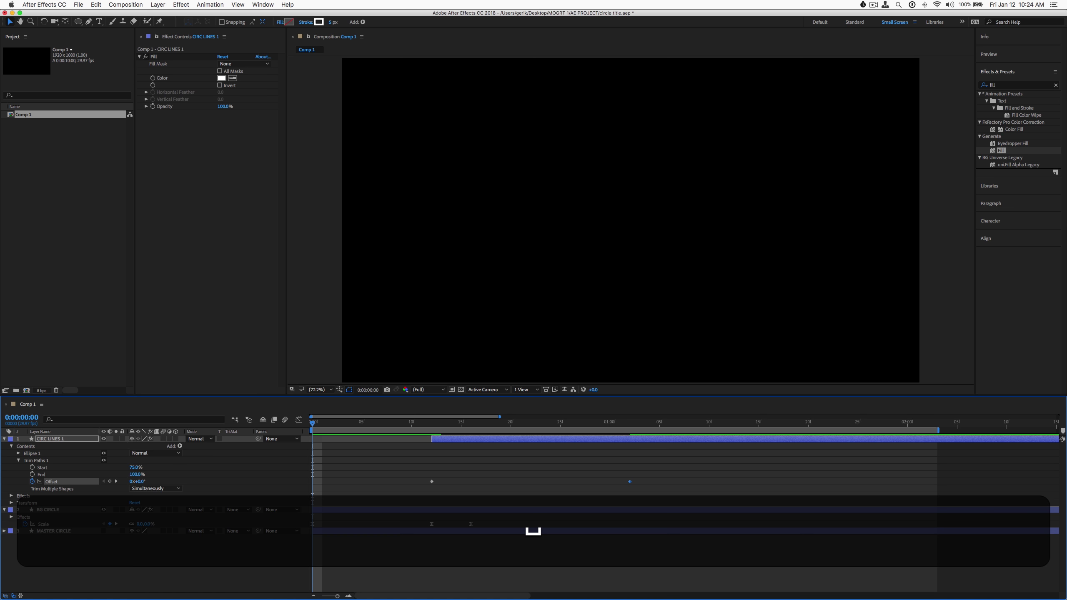
key(space)
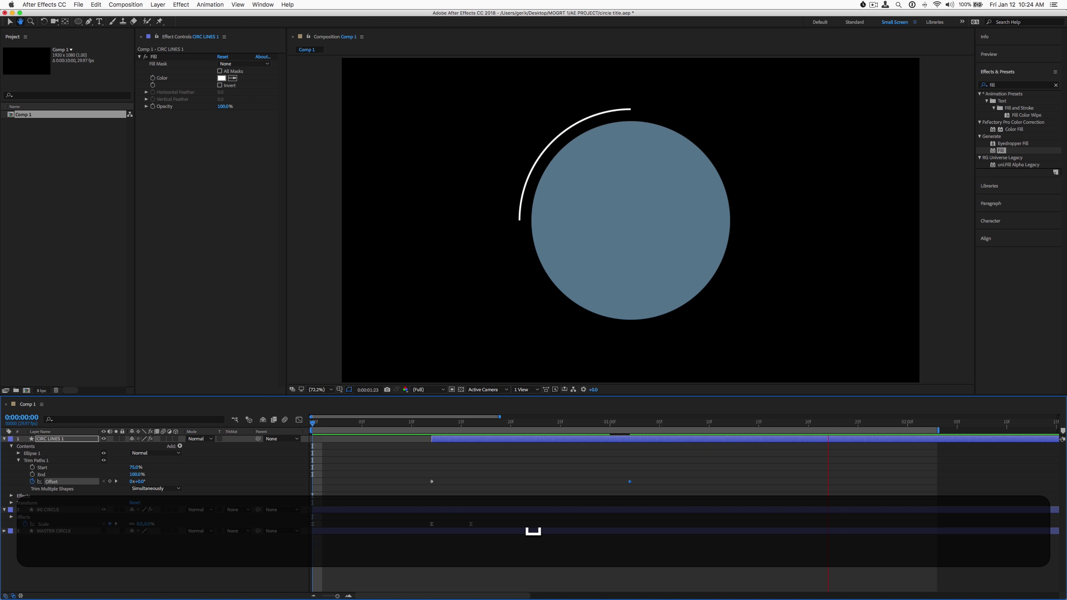
Step: Slide the CIRC LINES 1 layer earlier so it begins at frame 8, and preview its timing against BG CIRCLE
drag(401, 422, 412, 423)
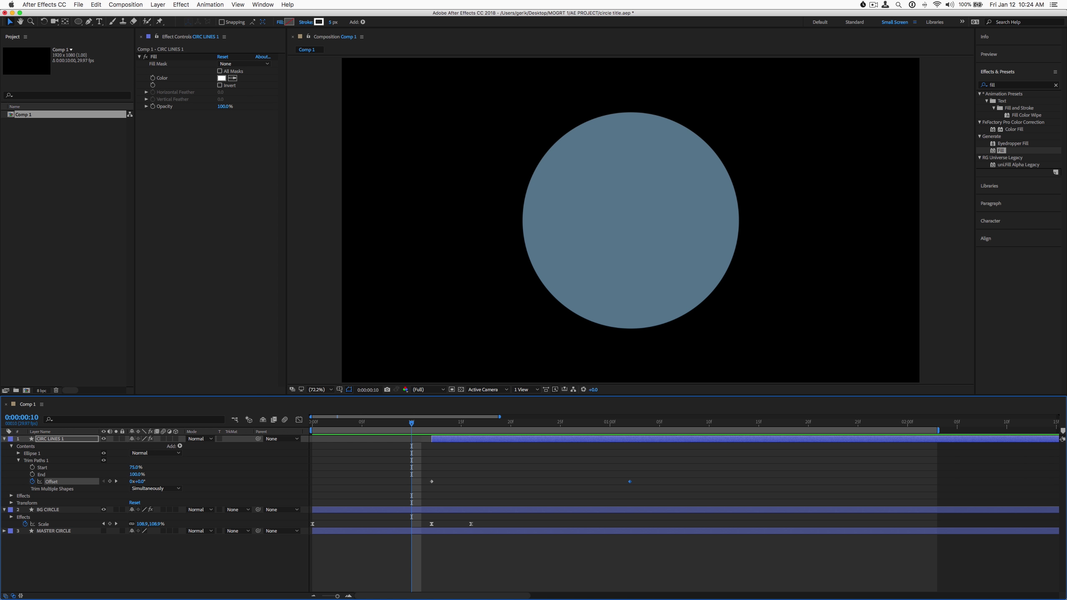
drag(471, 439, 451, 439)
key(space)
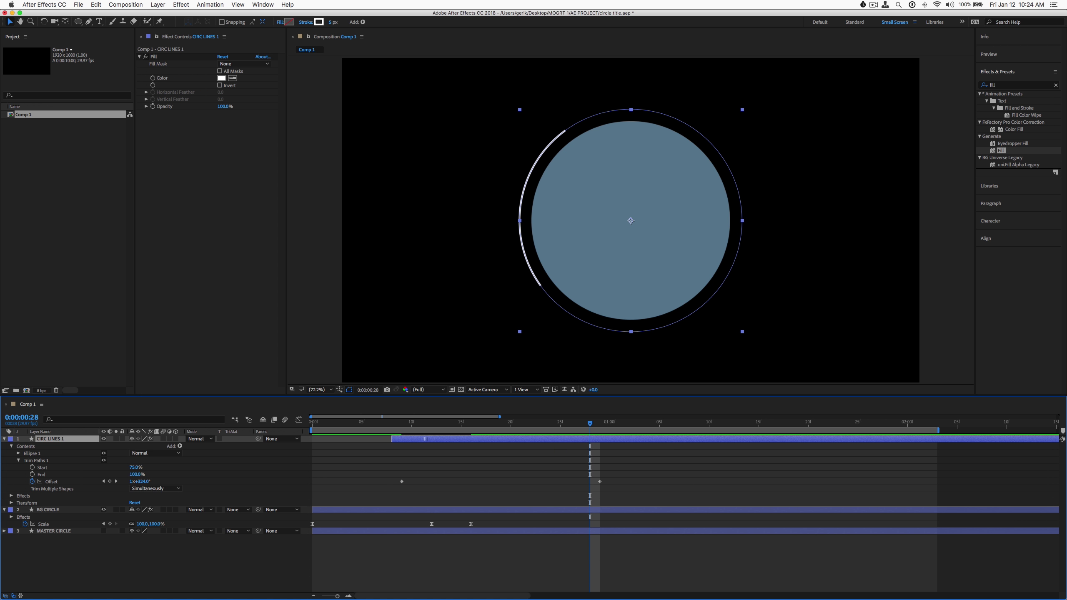
key(space)
key(space)
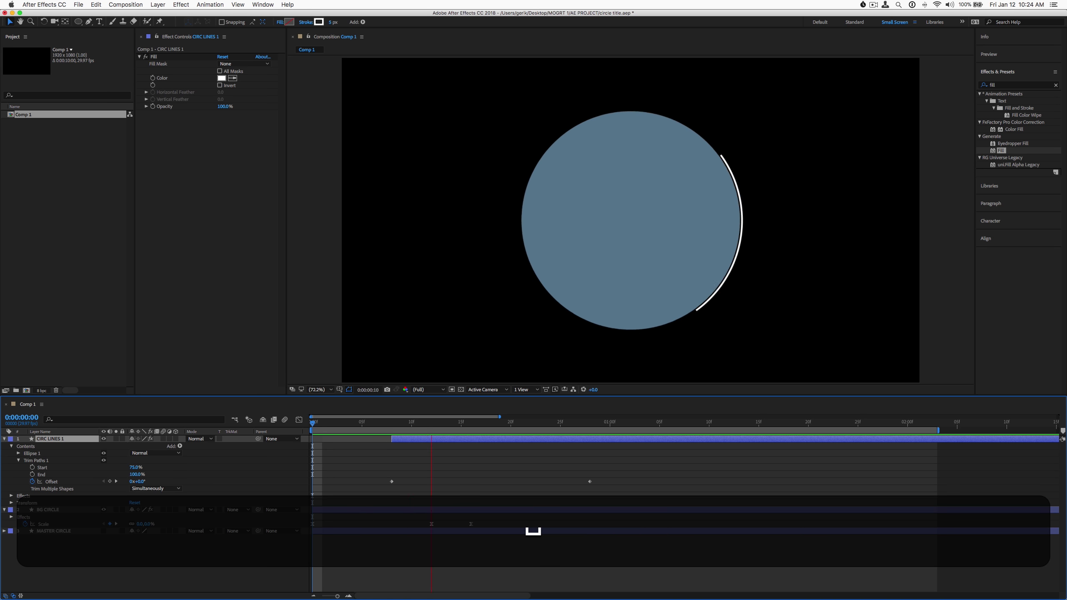
key(space)
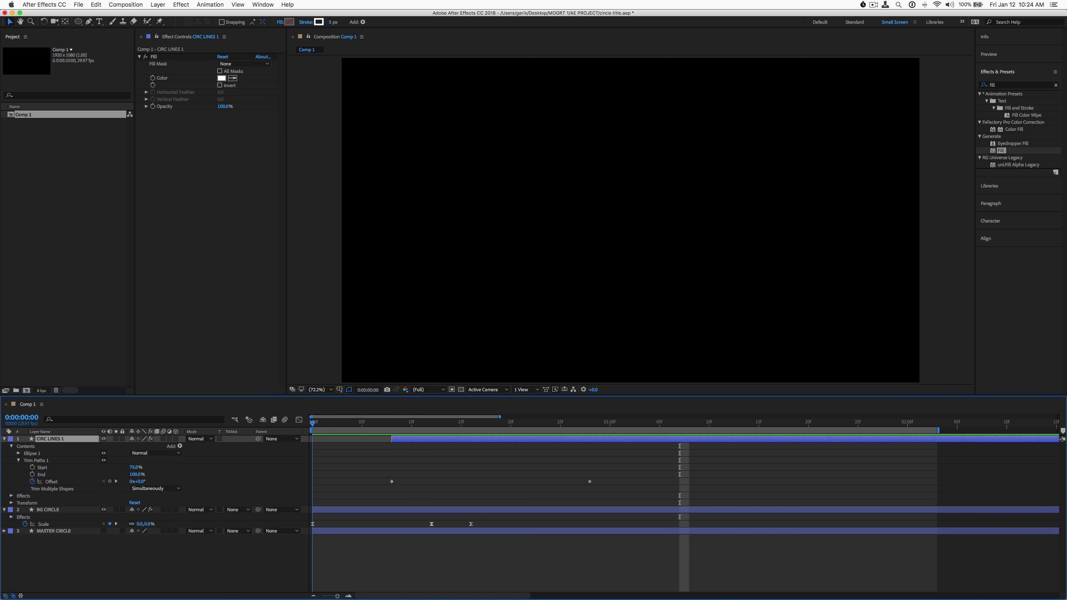
key(space)
key(space)
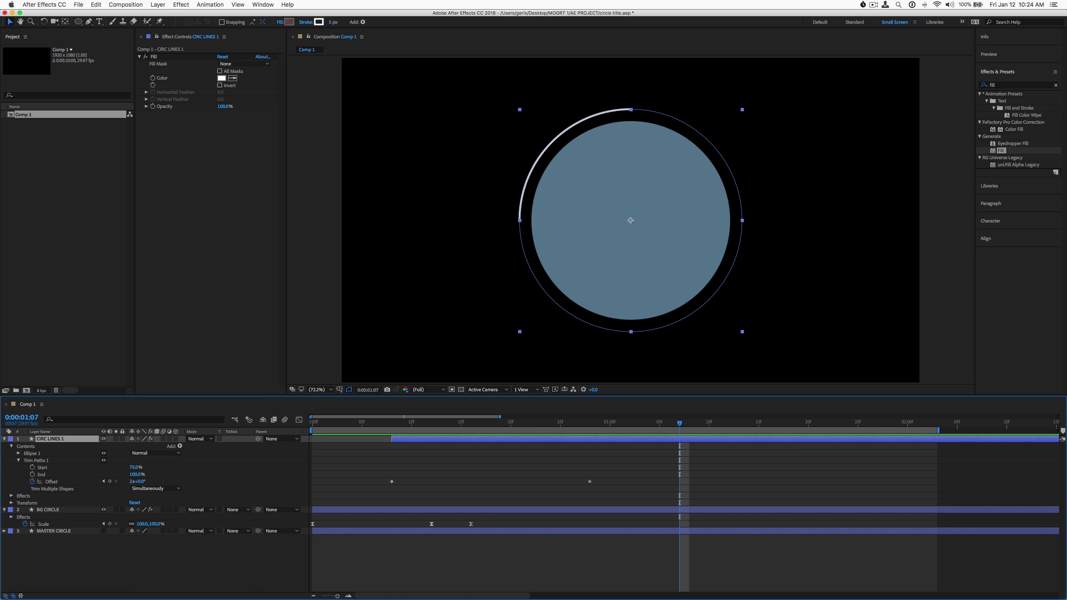
Step: Set the stroke width of CIRC LINES 1 to 3 px and preview the thinner arc from the first frame
click(333, 22)
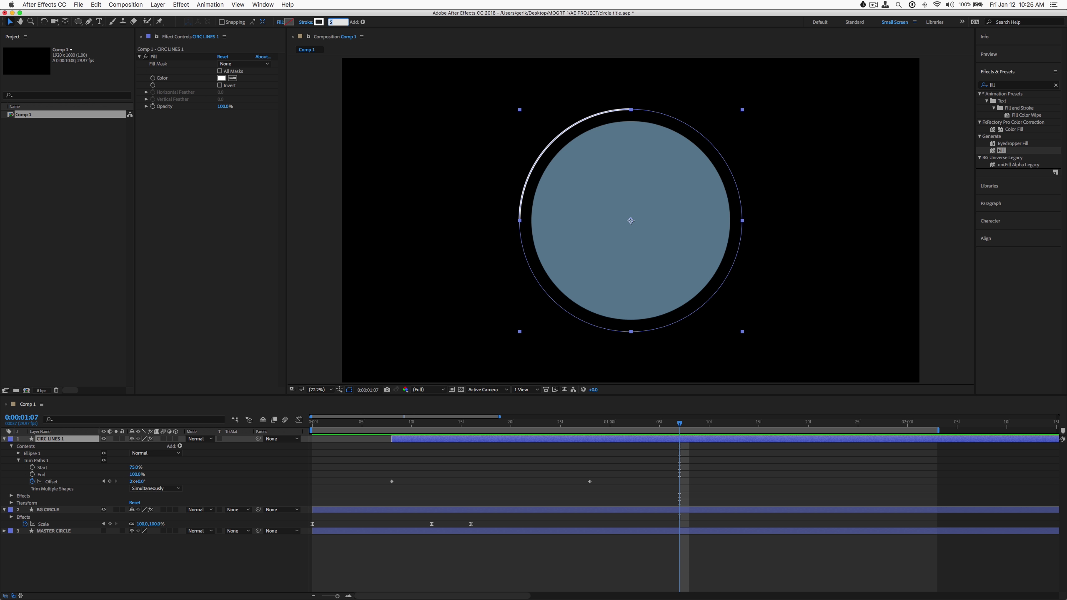
text(3)
key(Return)
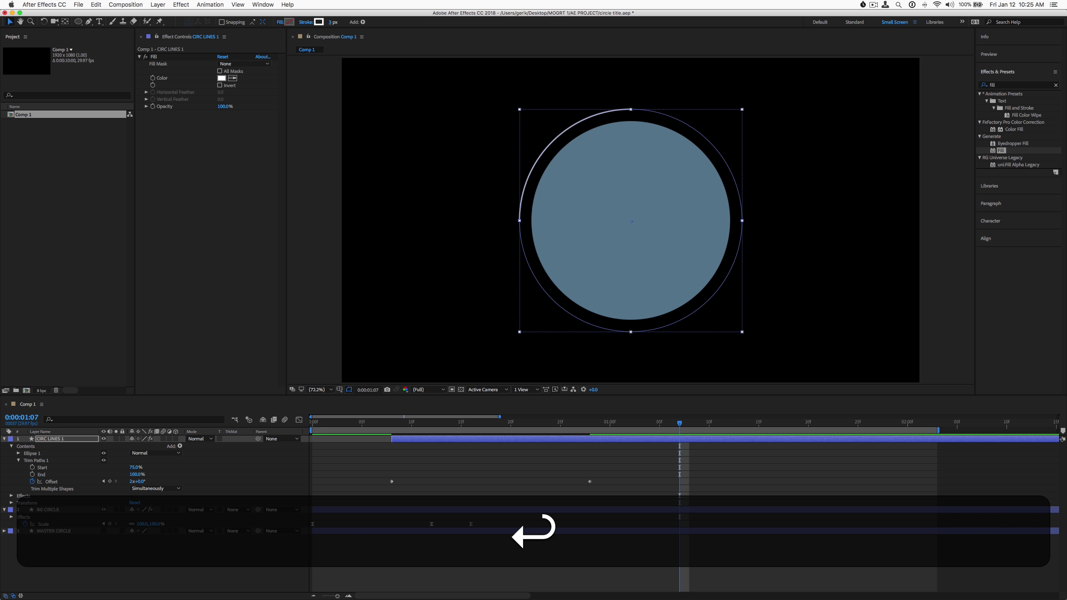
click(298, 458)
drag(416, 422, 231, 434)
key(space)
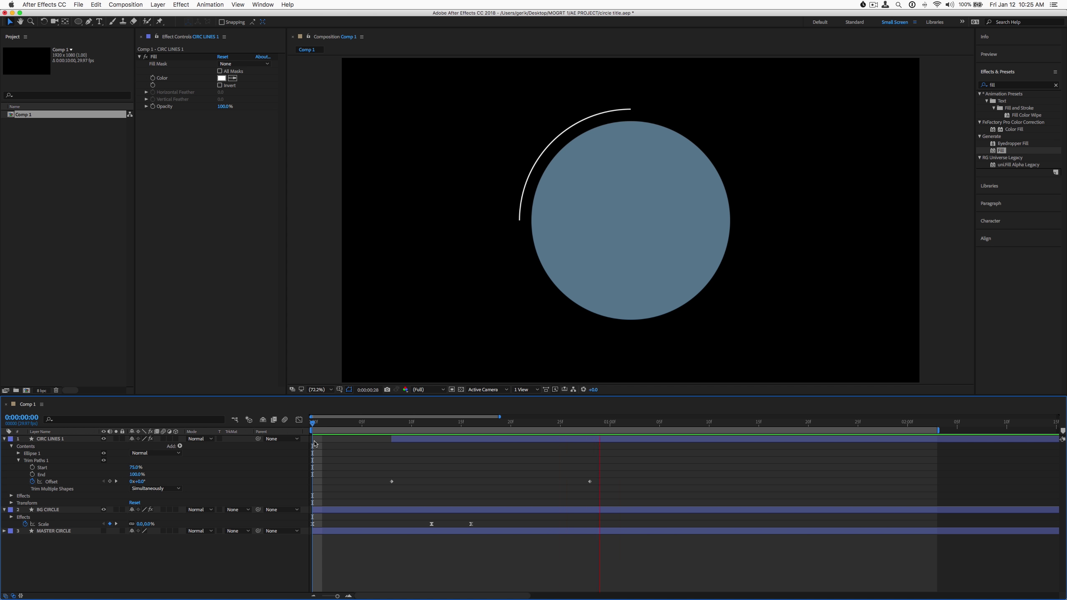
key(space)
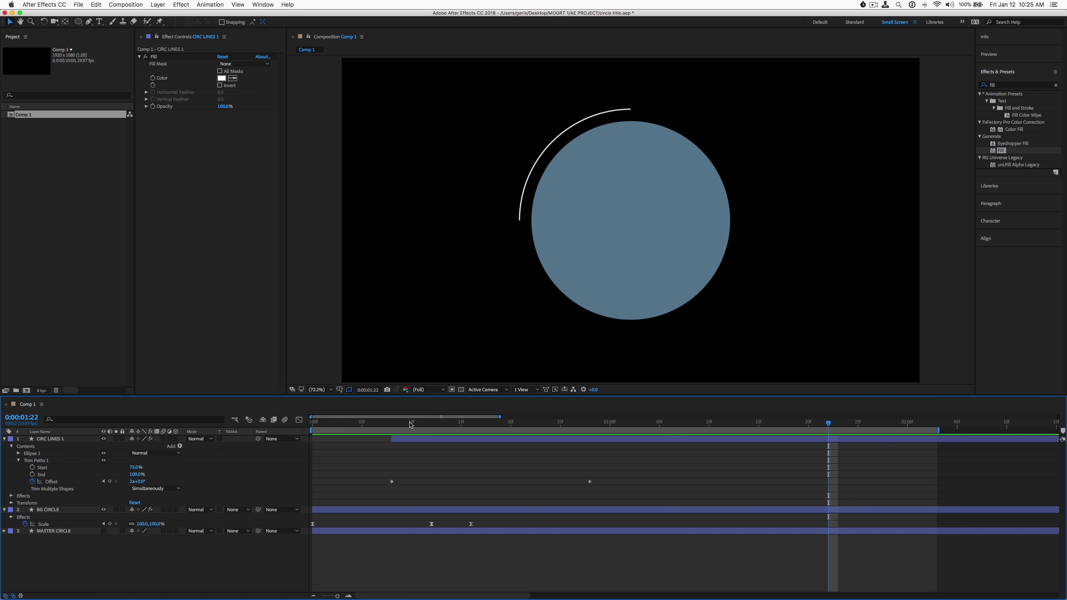
Step: Move the last Trim Paths Offset keyframe of CIRC LINES 1 to frame 20 and preview the faster rotation
drag(422, 424, 539, 427)
drag(590, 482, 511, 482)
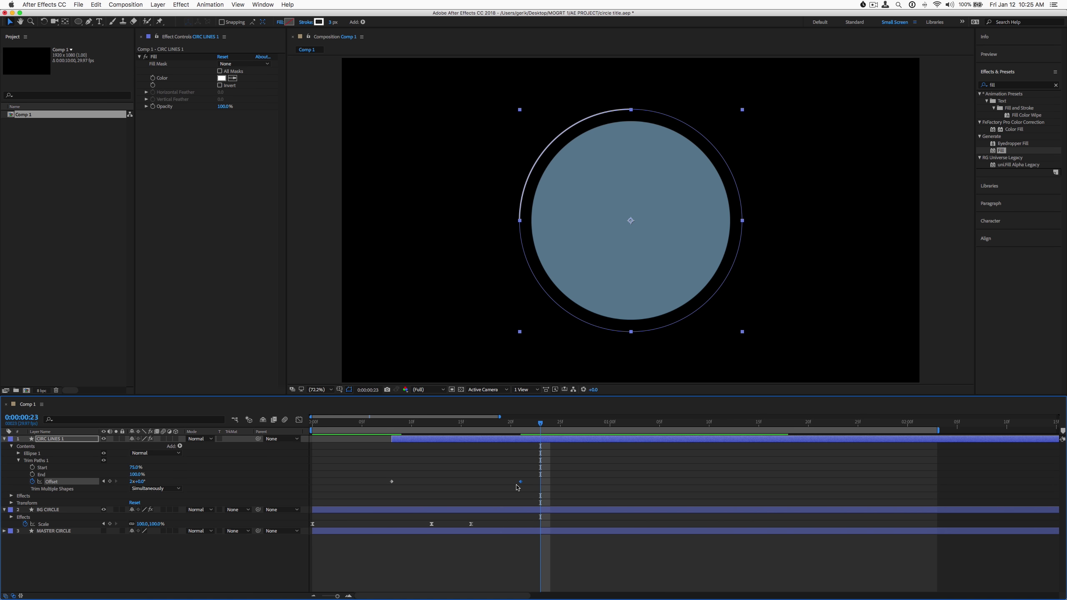
key(space)
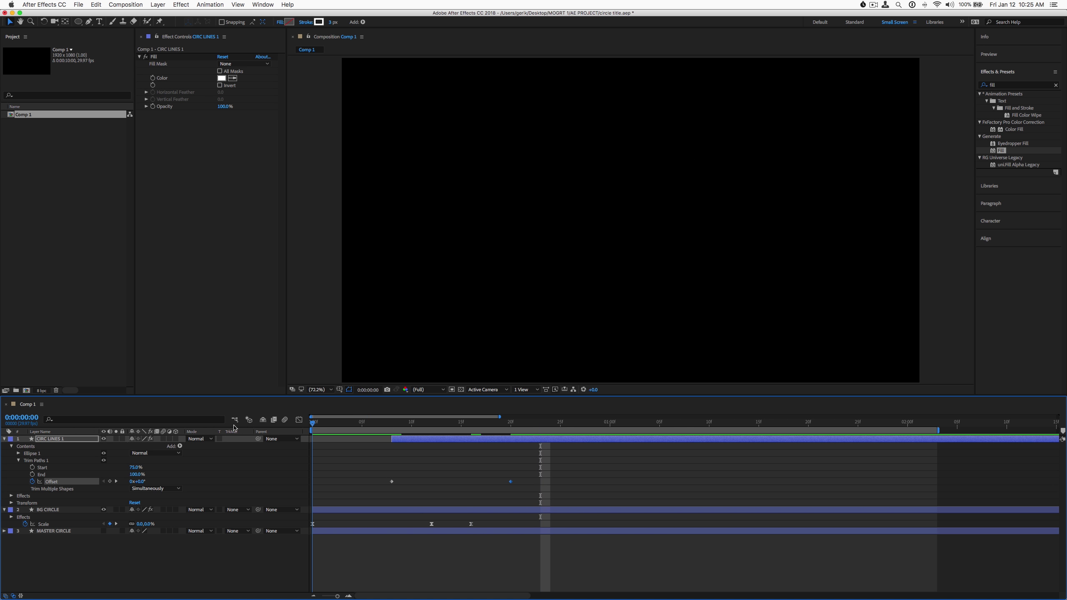
key(space)
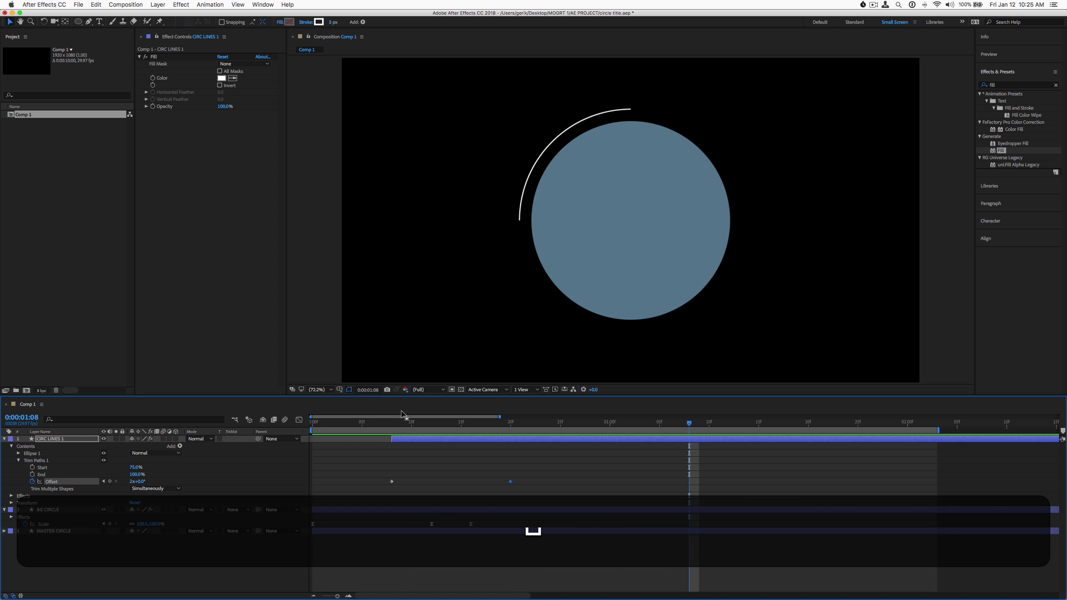
Step: Try keyframing the Trim Paths Start and then the End at frame 18, and undo both attempts
click(509, 424)
mouse_move(497, 427)
mouse_down()
mouse_move(461, 424)
mouse_move(498, 427)
mouse_up()
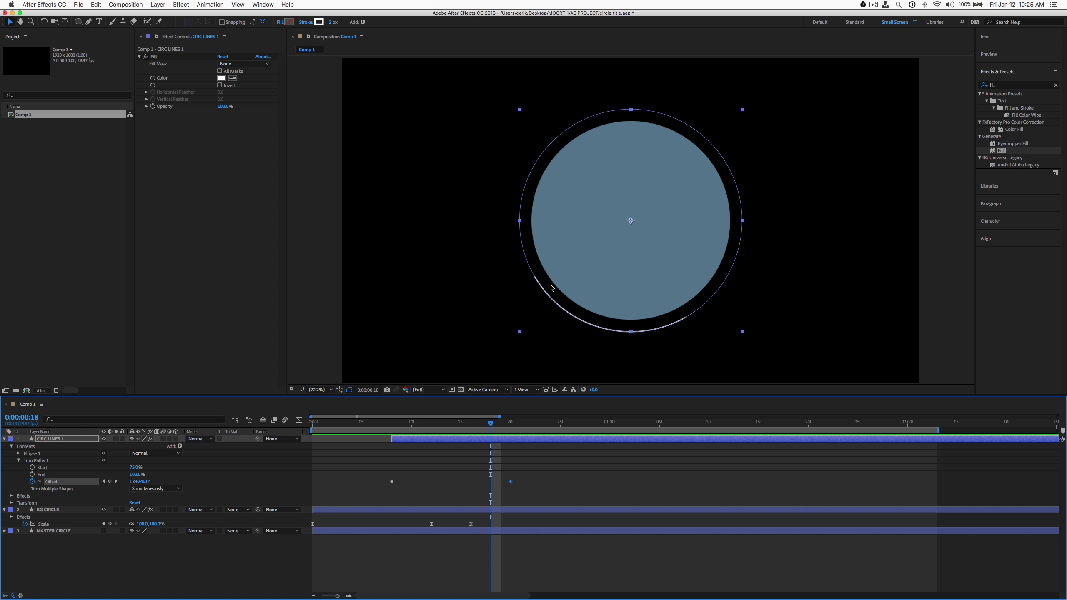
click(33, 467)
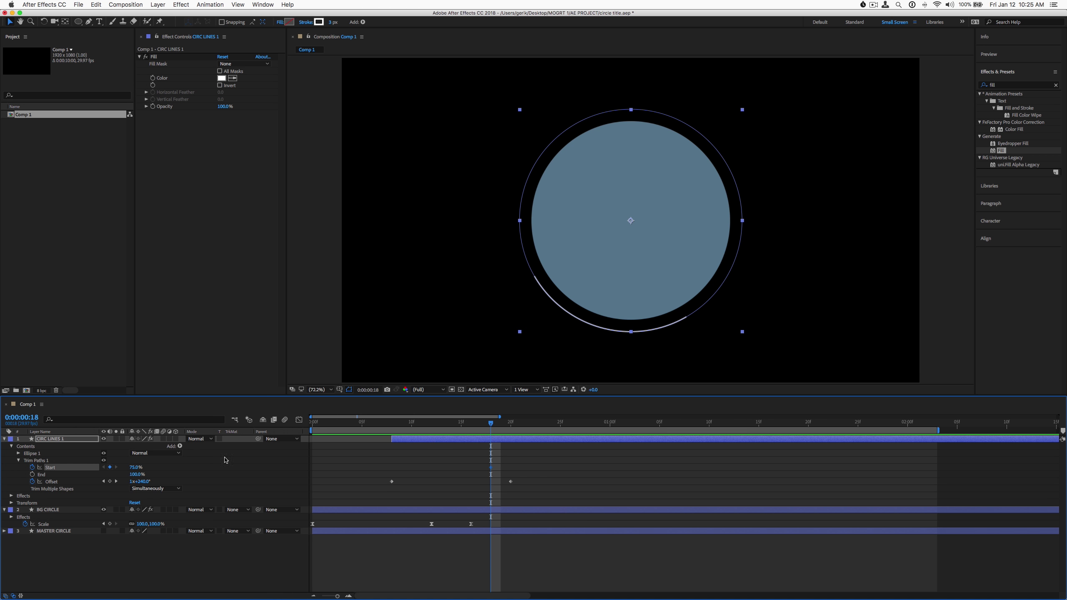
key(super+z)
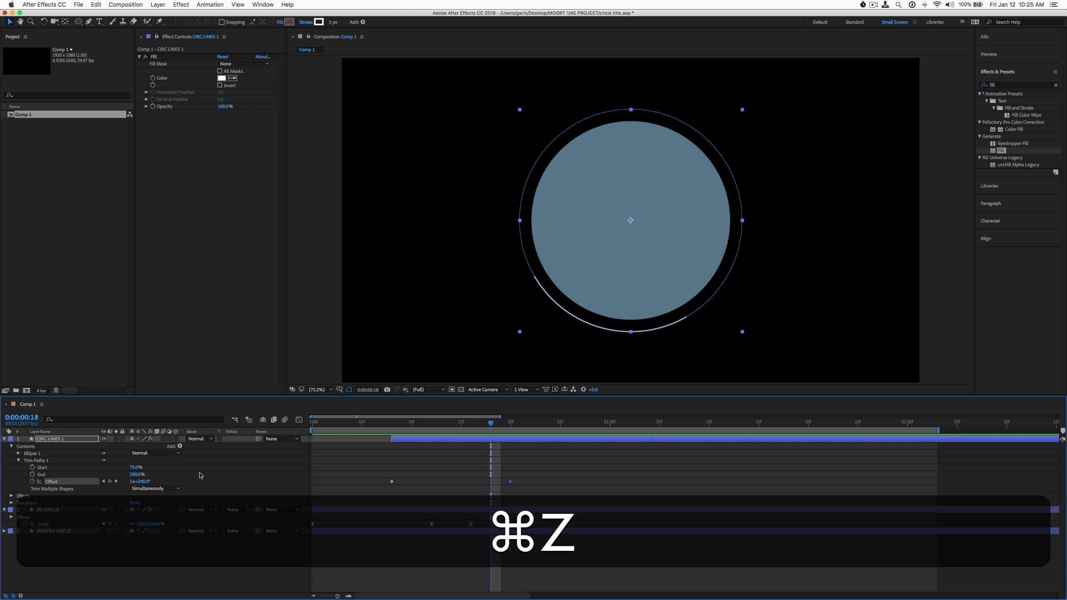
click(33, 474)
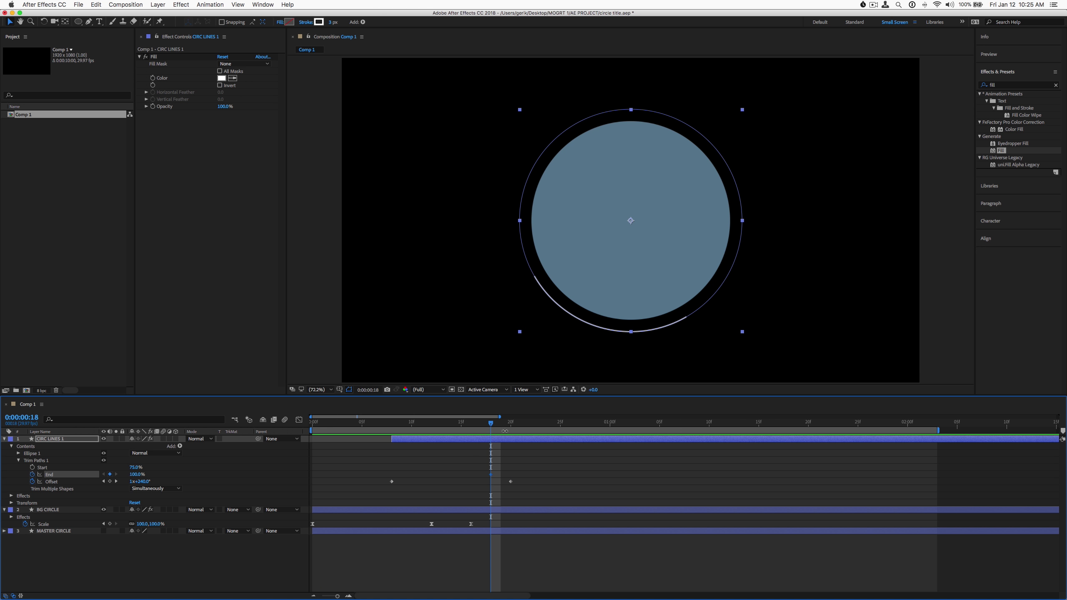
drag(494, 427, 511, 426)
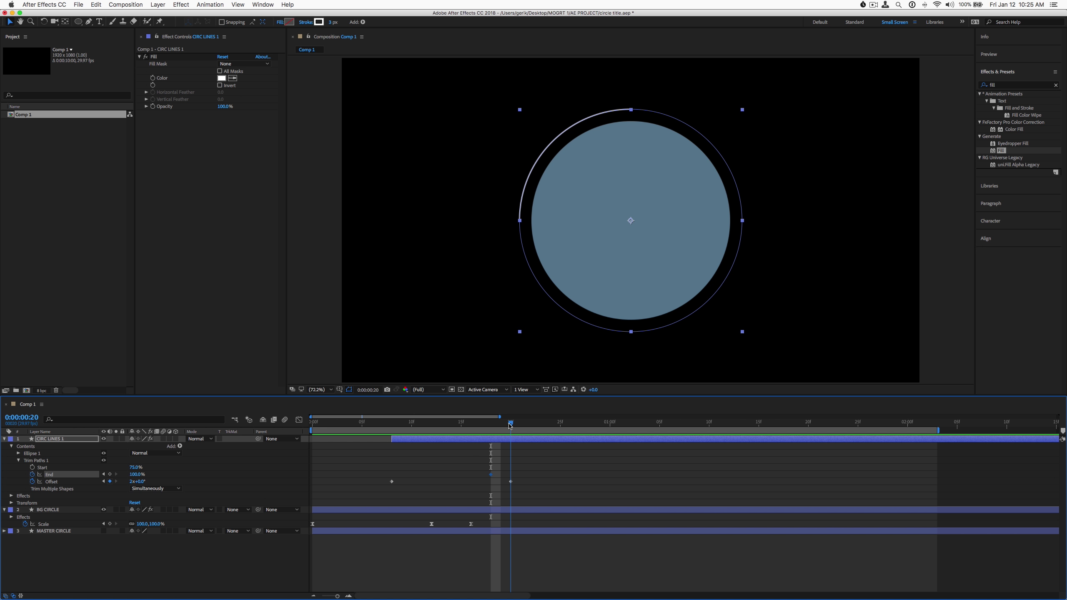
drag(137, 474, 142, 478)
key(super+z)
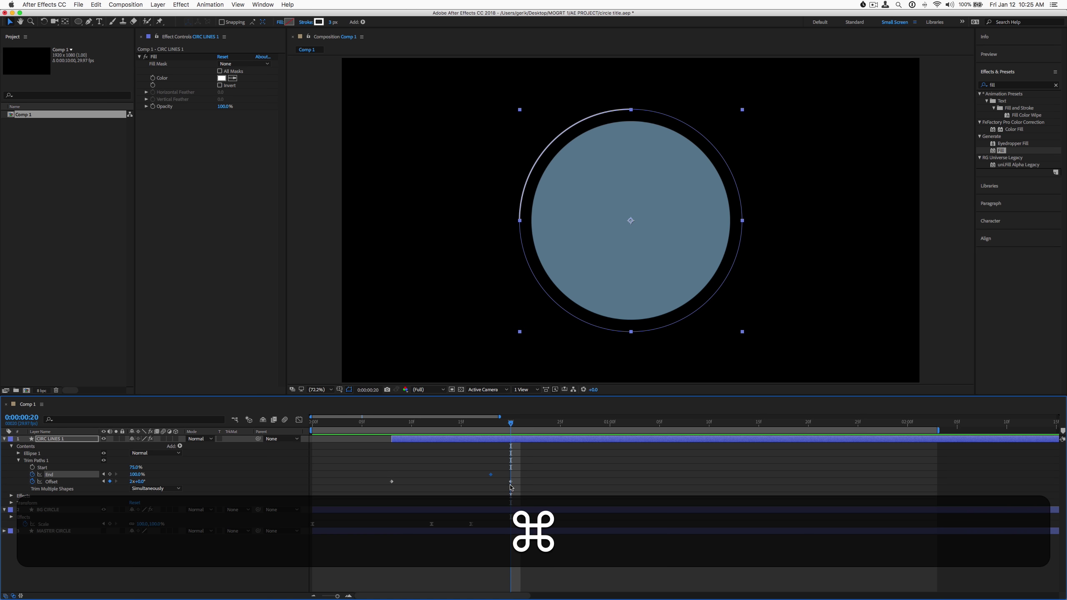
key(super+z)
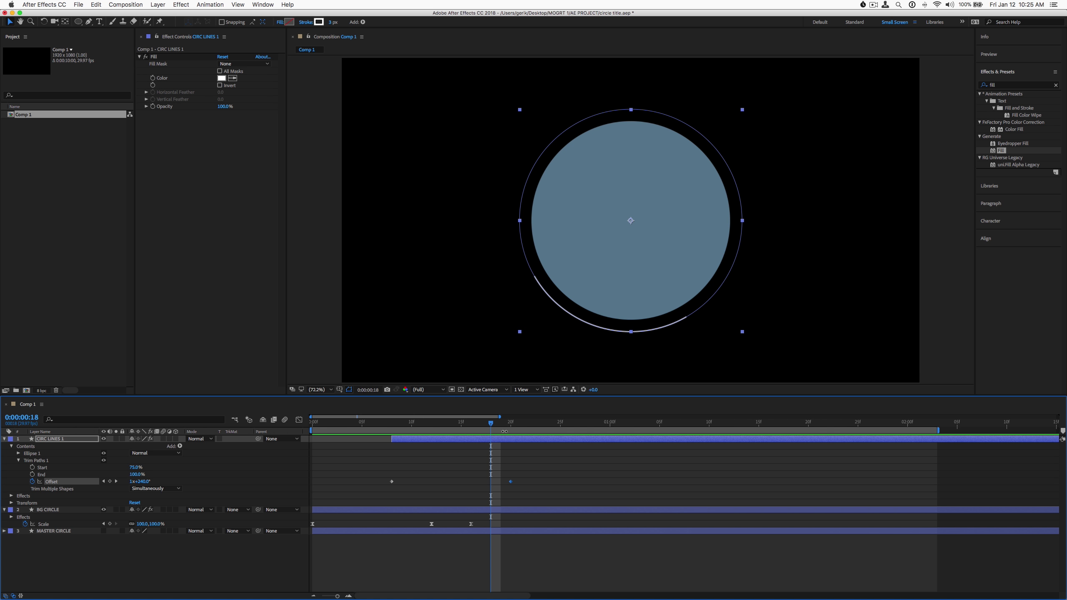
Step: Keyframe the Trim Paths Start of CIRC LINES 1 at 75% on frame 18 and at 100% on frame 20
click(33, 467)
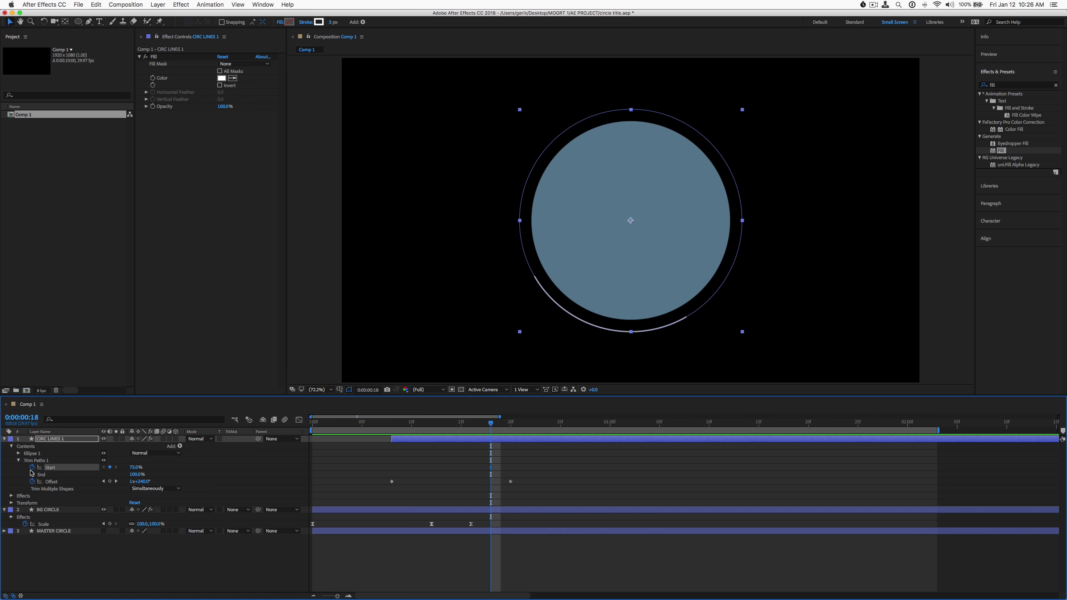
click(511, 422)
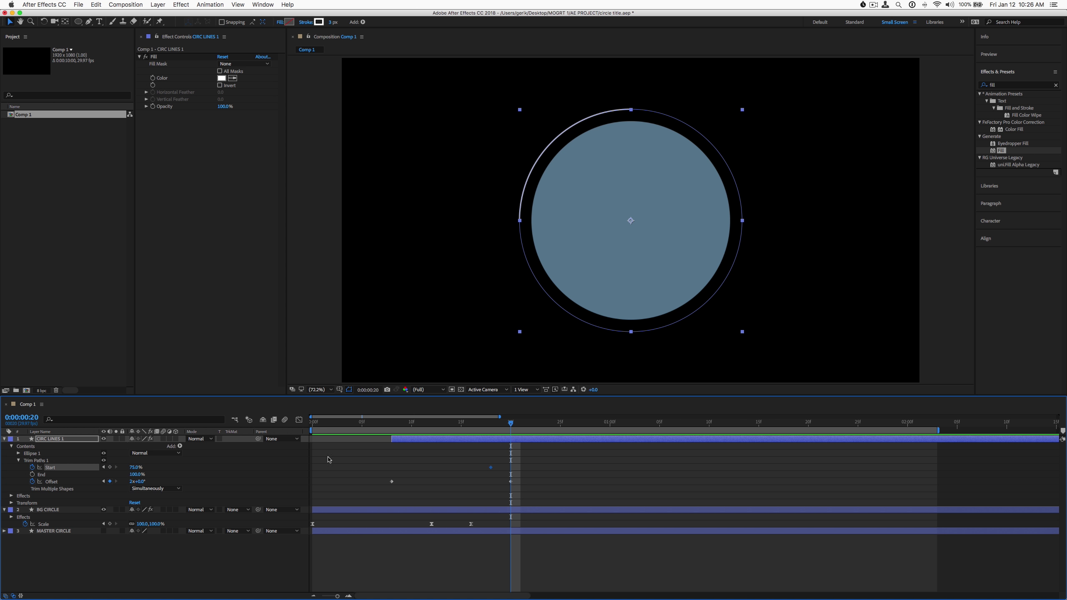
drag(129, 467, 144, 468)
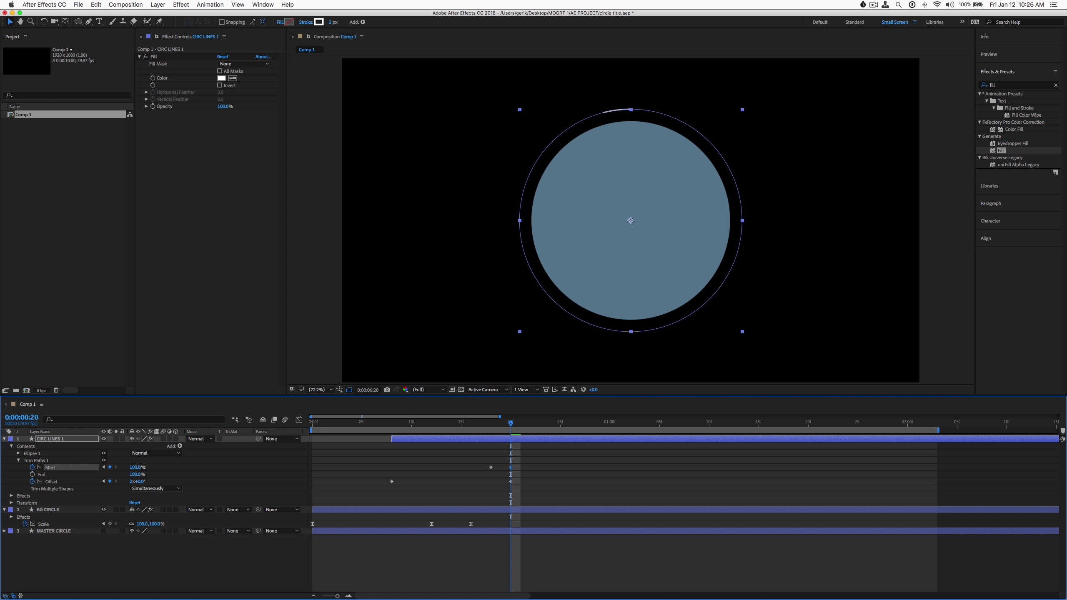
mouse_move(512, 423)
mouse_down()
mouse_move(420, 426)
mouse_move(500, 430)
mouse_up()
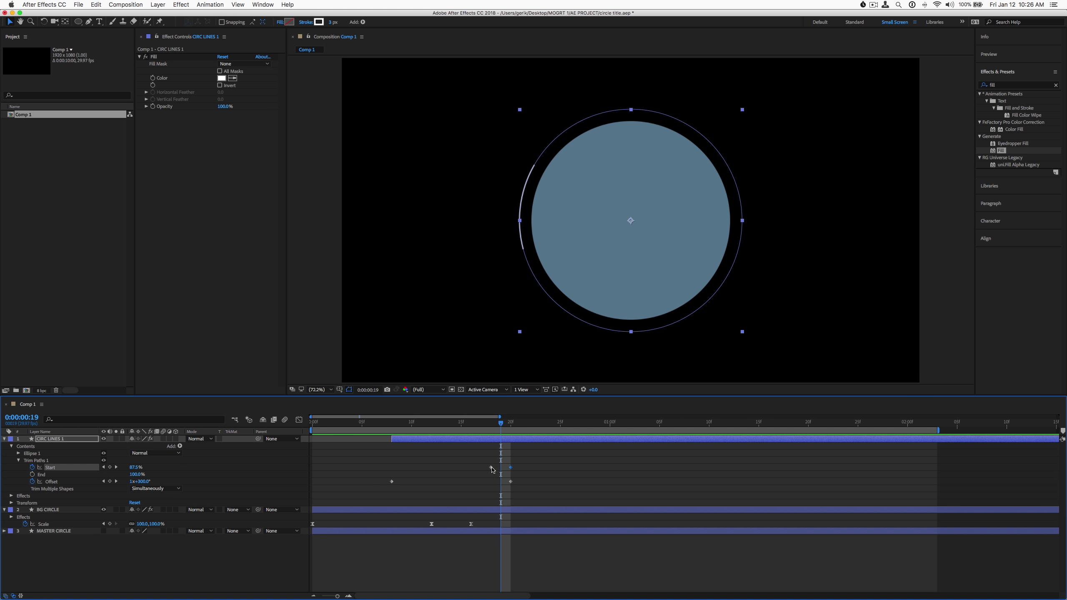
Step: Move the first Trim Paths Start keyframe to frame 15 and preview how the arc shrinks away
drag(492, 468, 465, 467)
key(space)
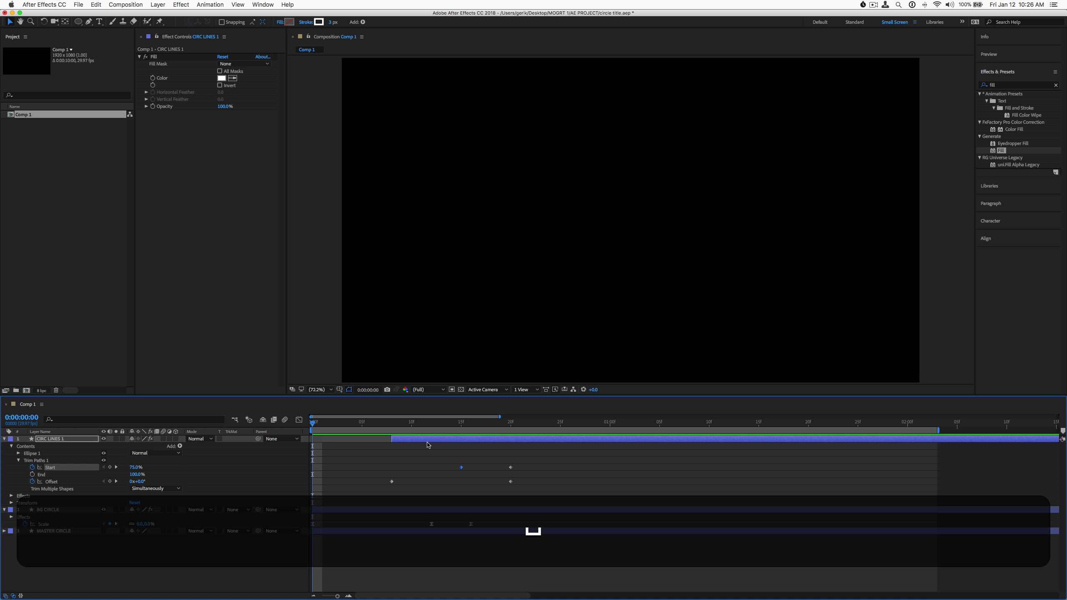
key(space)
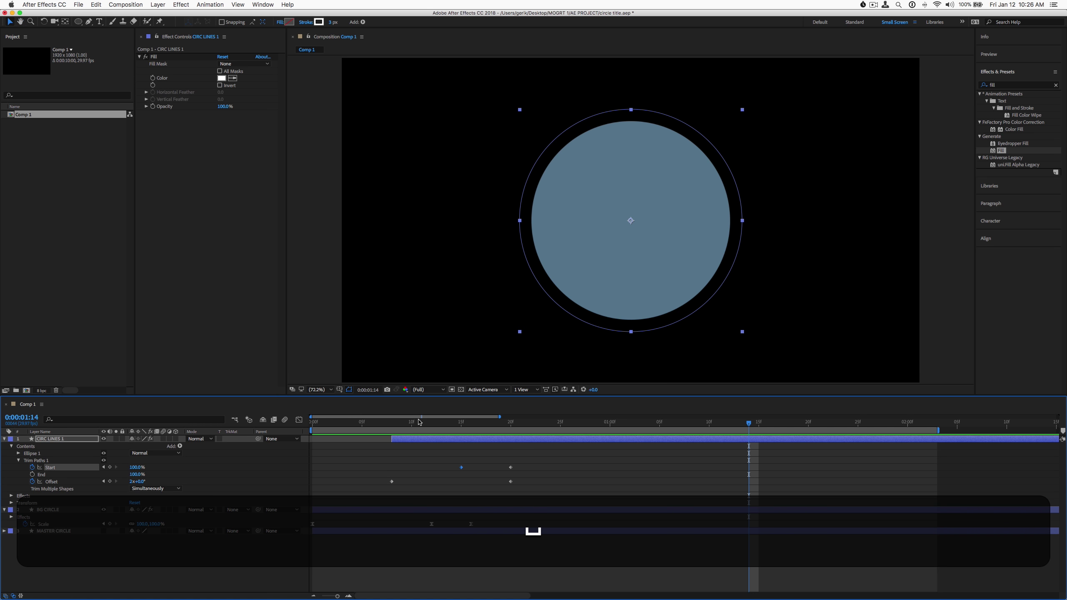
key(space)
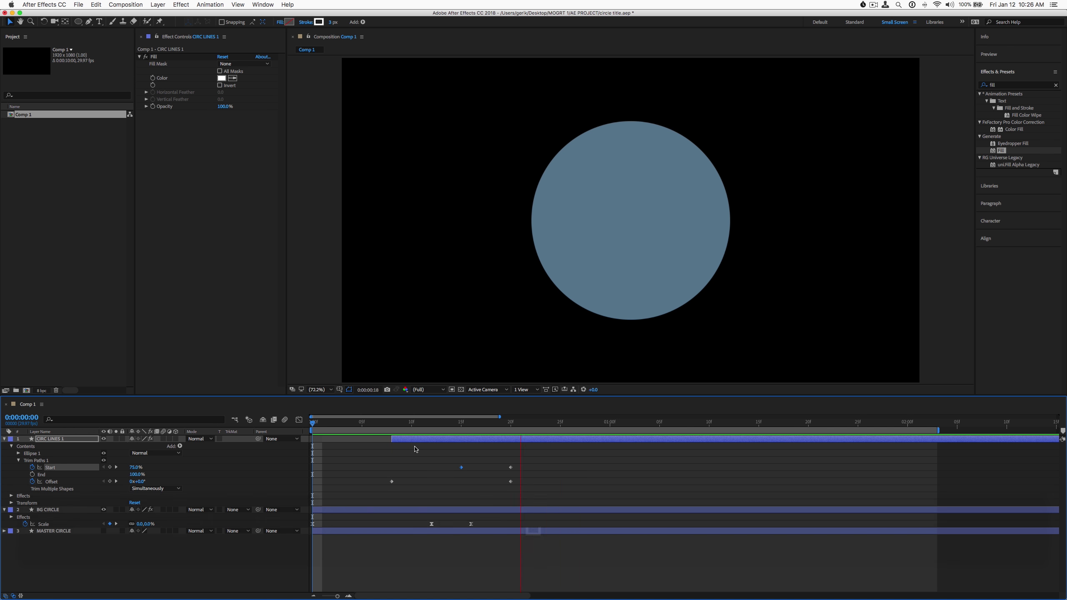
key(space)
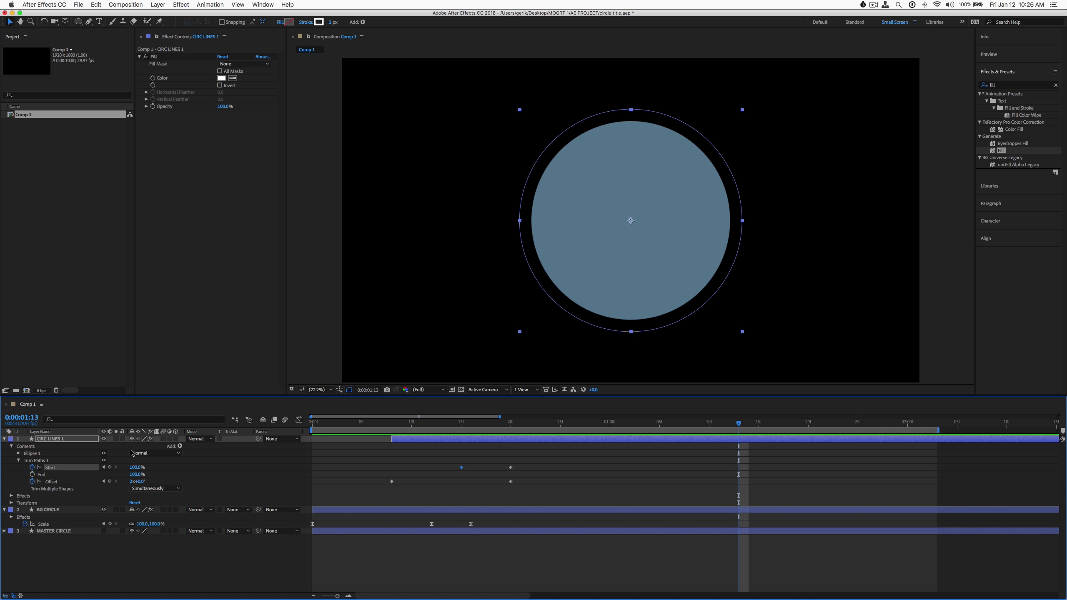
Step: Move the first Trim Paths Start keyframe to frame 13 and preview the longer shrinking of the arc
mouse_move(400, 423)
mouse_down()
mouse_move(522, 429)
mouse_move(500, 435)
mouse_up()
drag(460, 470, 440, 469)
mouse_move(418, 424)
mouse_down()
mouse_move(393, 425)
mouse_move(518, 424)
mouse_up()
key(space)
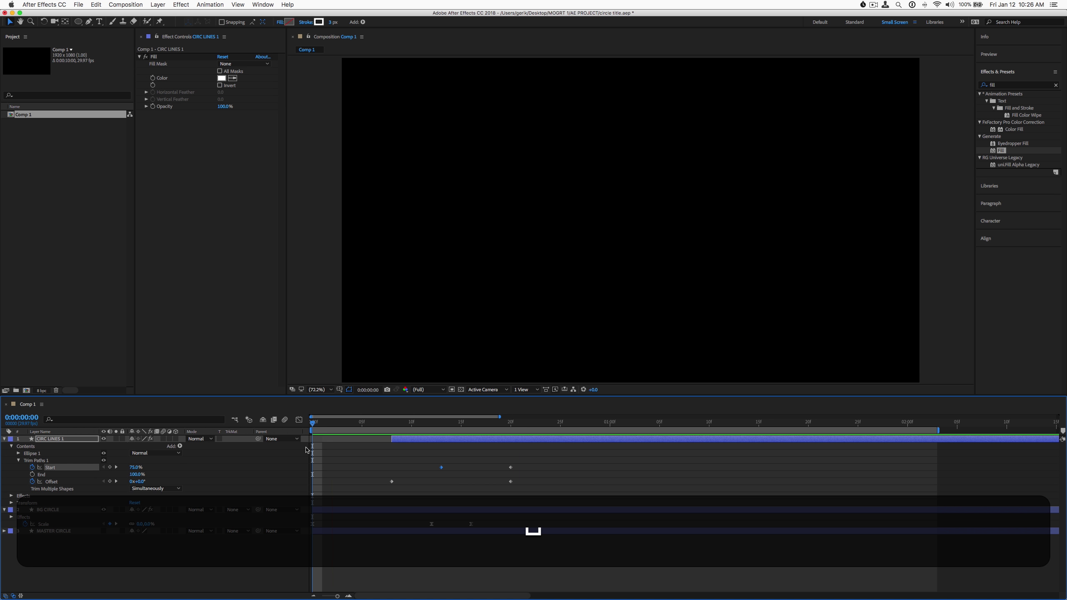
key(space)
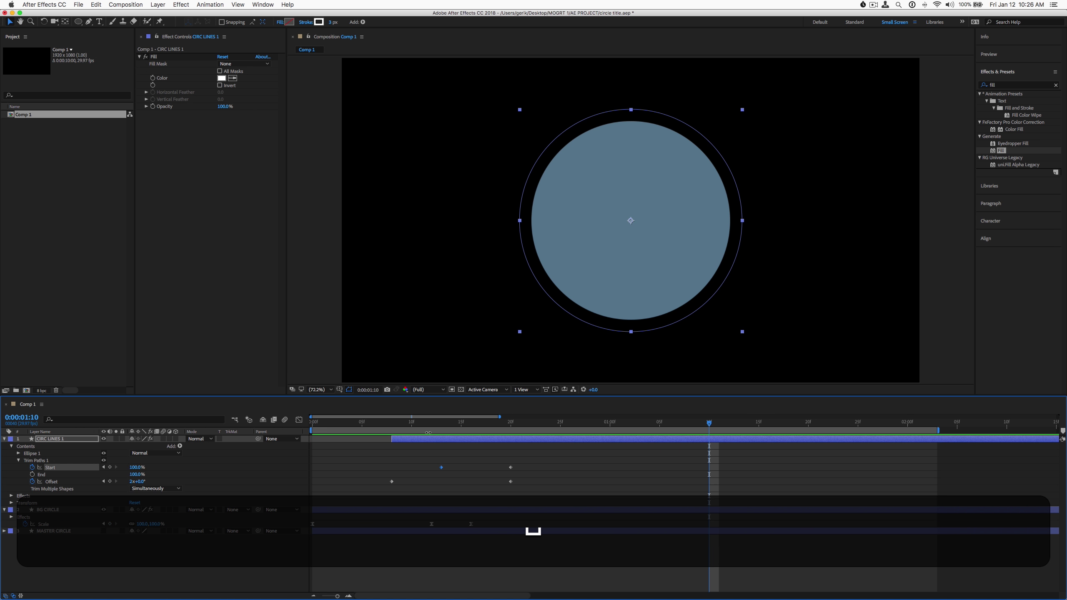
Step: Collapse Trim Paths 1 and select the CIRC LINES 1 layer with the current time at frame 8
click(421, 443)
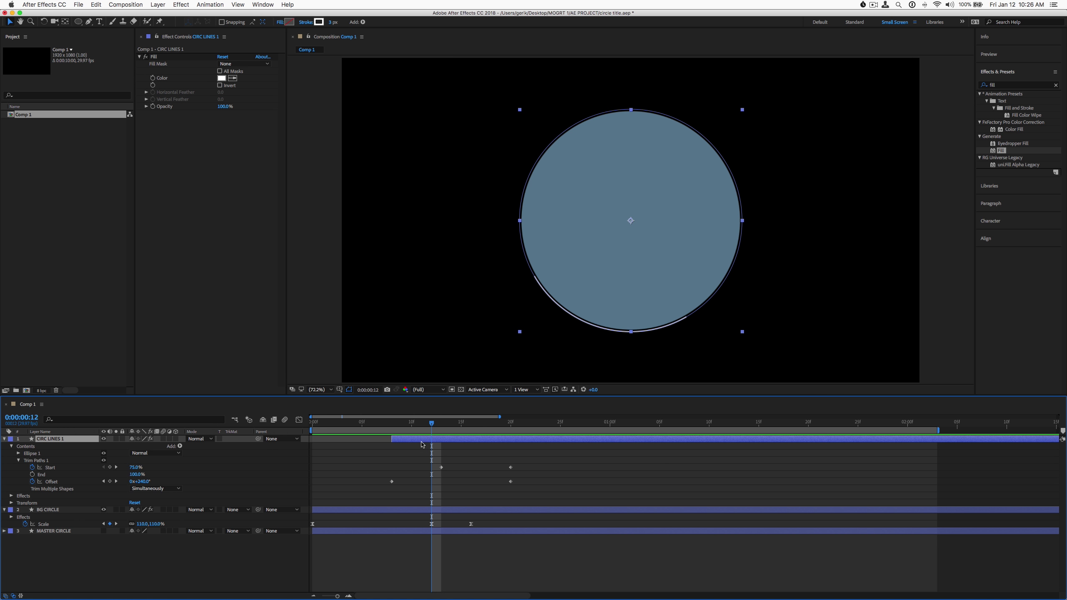
drag(434, 423, 391, 423)
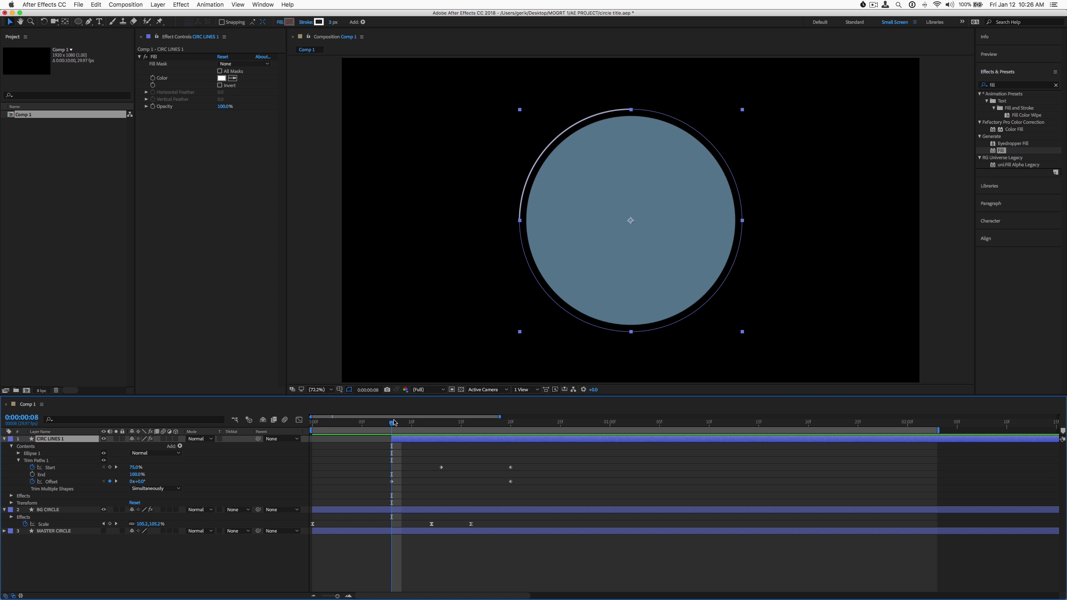
click(18, 460)
click(31, 543)
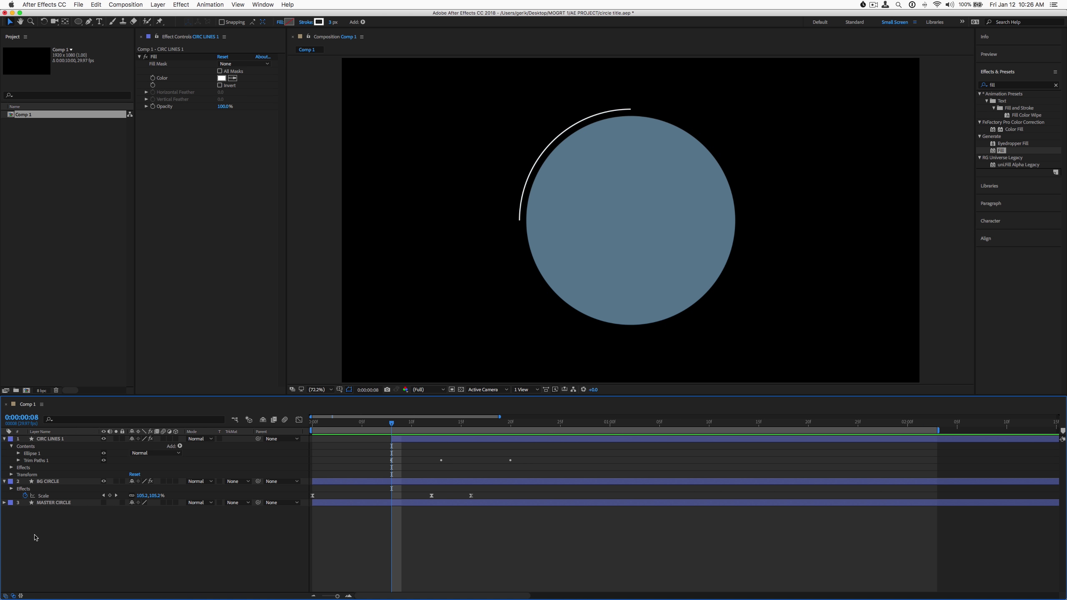
click(50, 440)
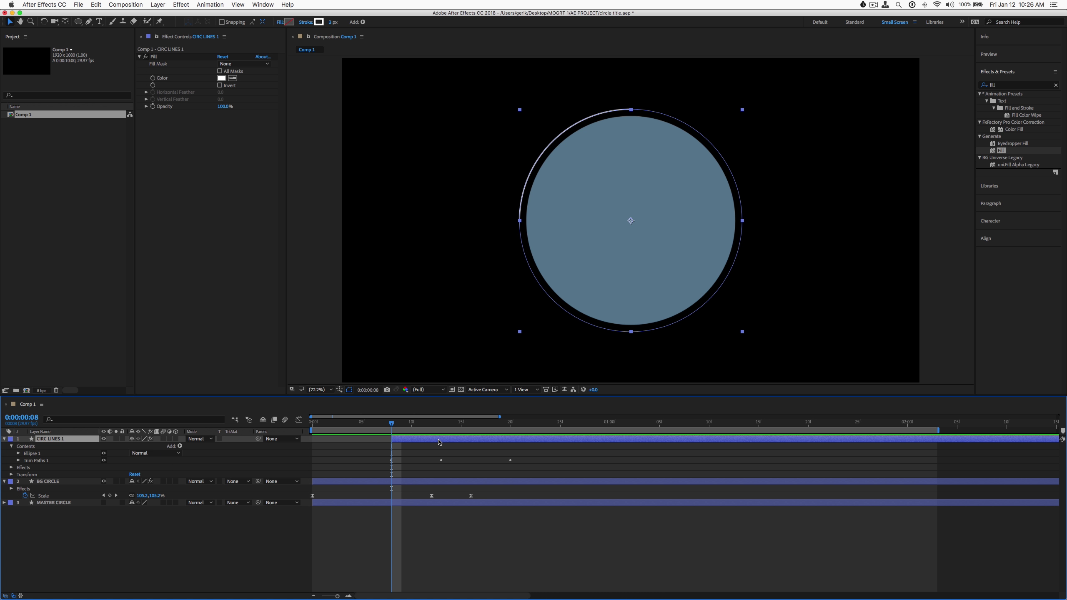
Step: Collapse the open layers, add an adjustment layer above them and name it CIRCL LINES COLOR
click(213, 564)
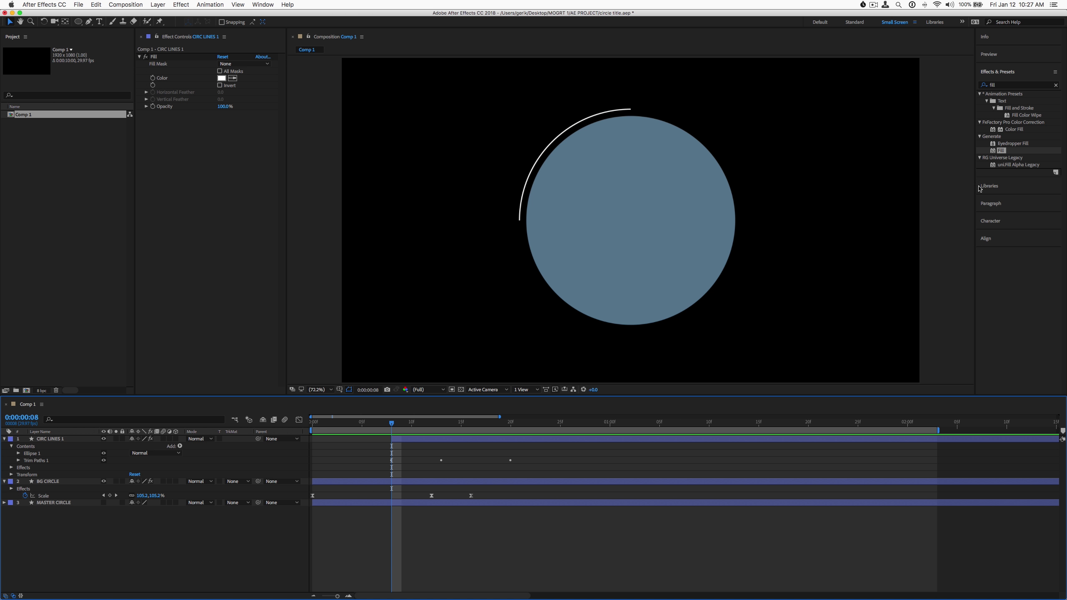
click(4, 481)
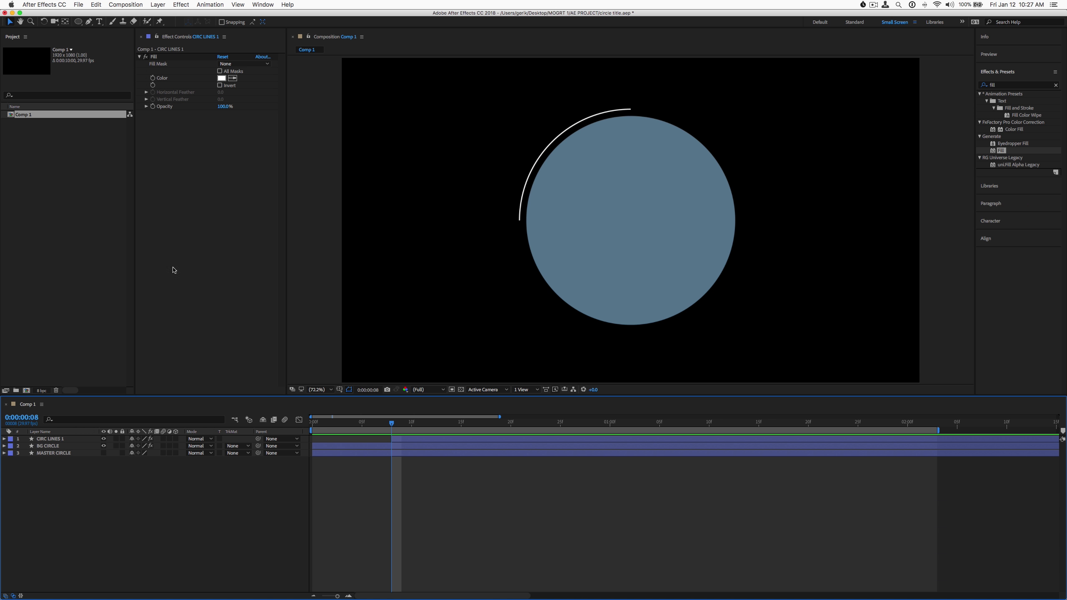
click(158, 7)
mouse_move(168, 14)
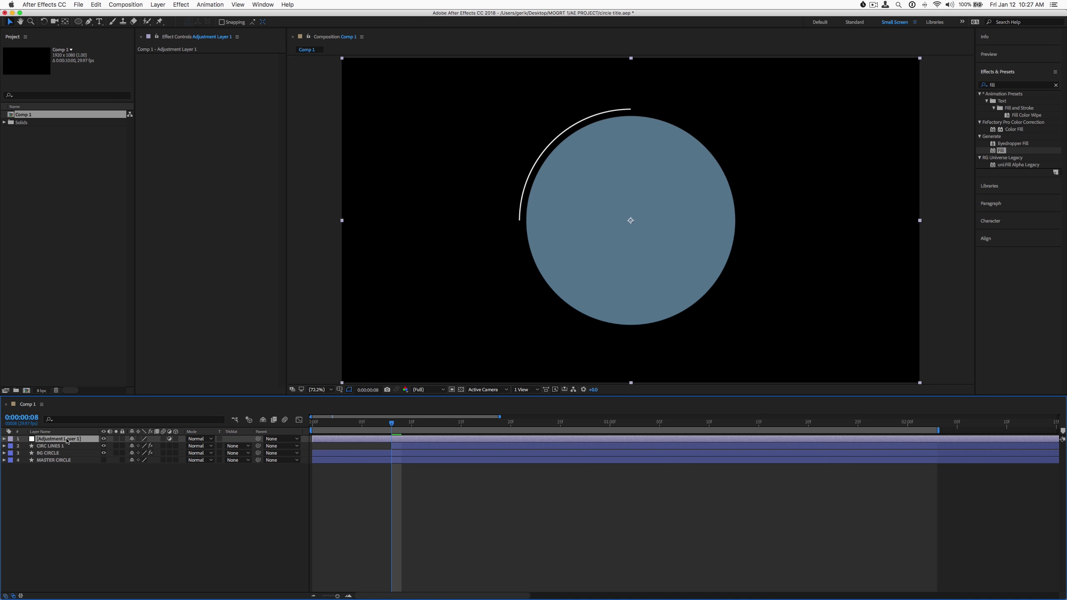
key(Return)
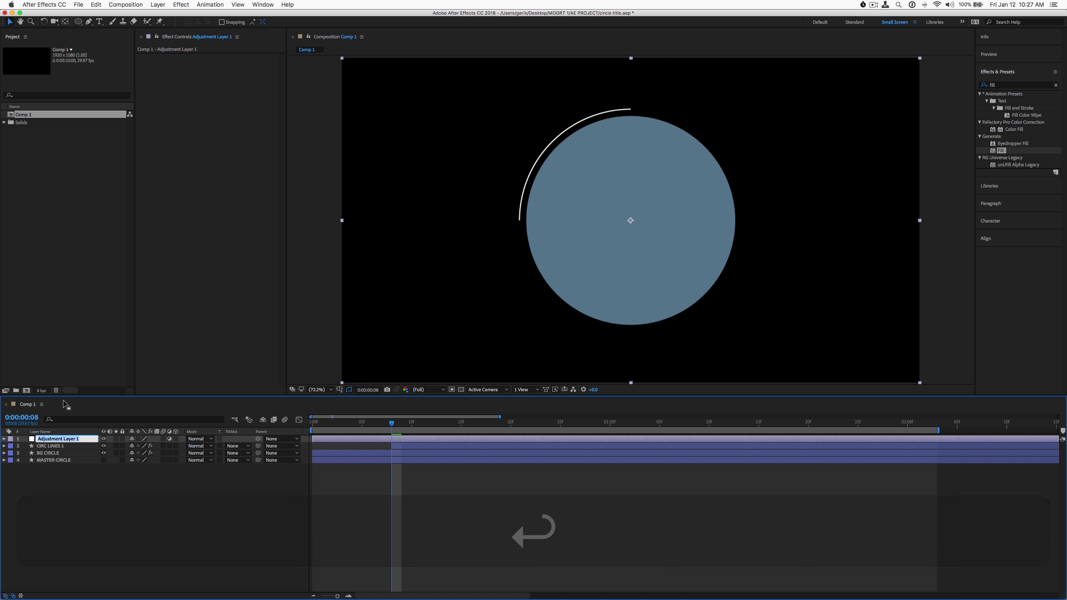
text(CIRCL LINES )
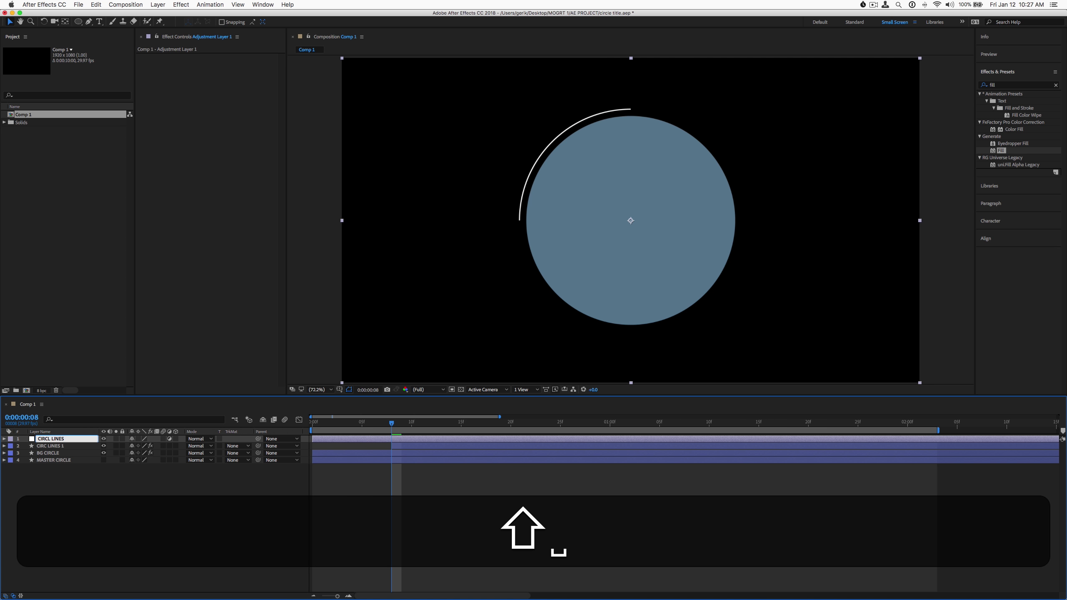
text(COLOR)
key(Return)
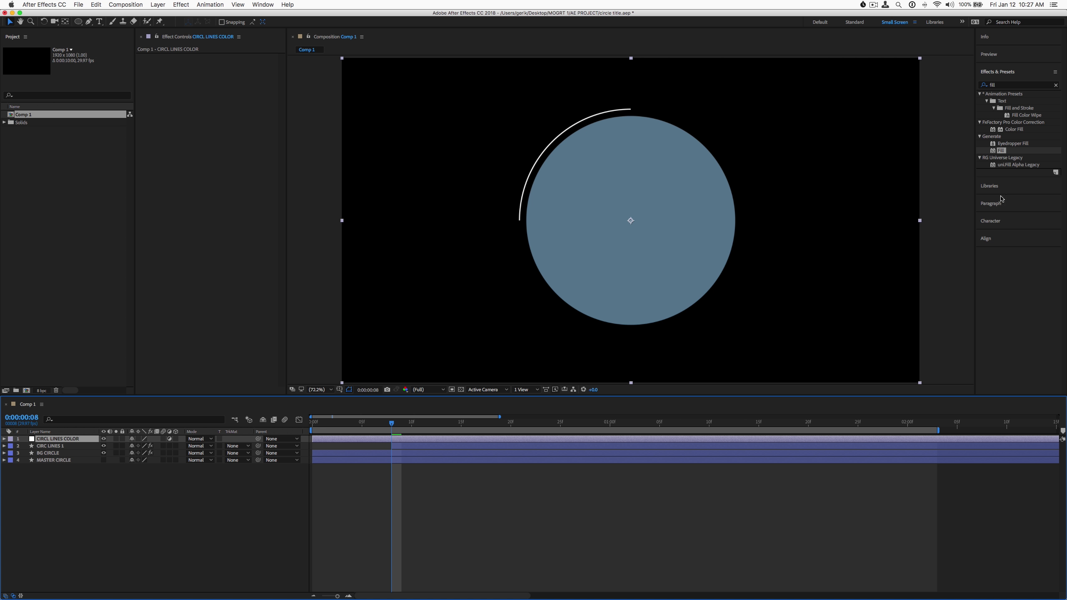
Step: Apply the Color Control expression effect to the CIRCL LINES COLOR layer and lock its effect controls in view
click(1056, 86)
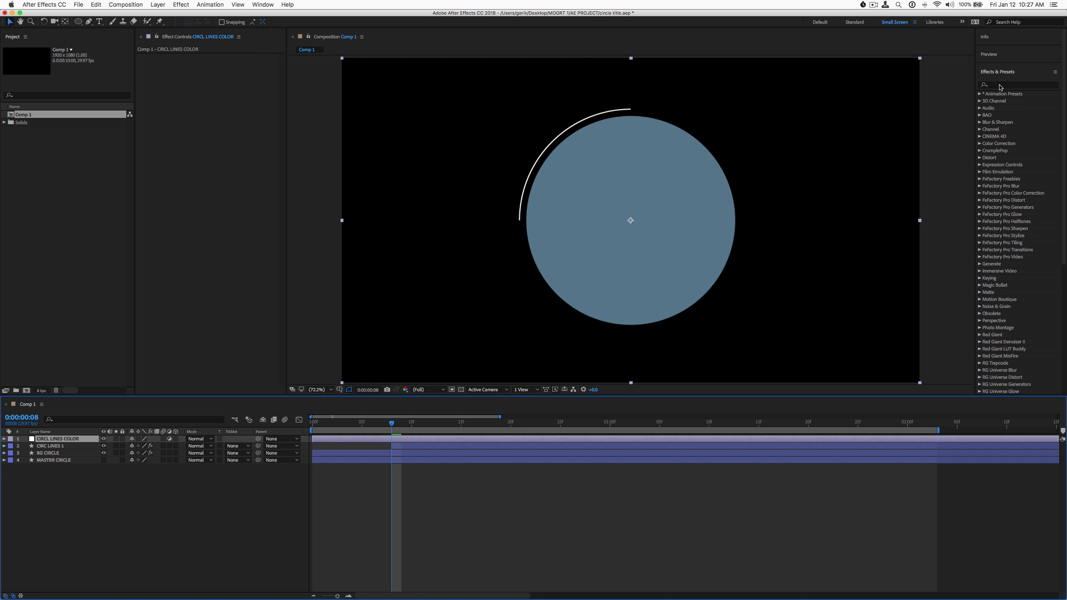
click(982, 165)
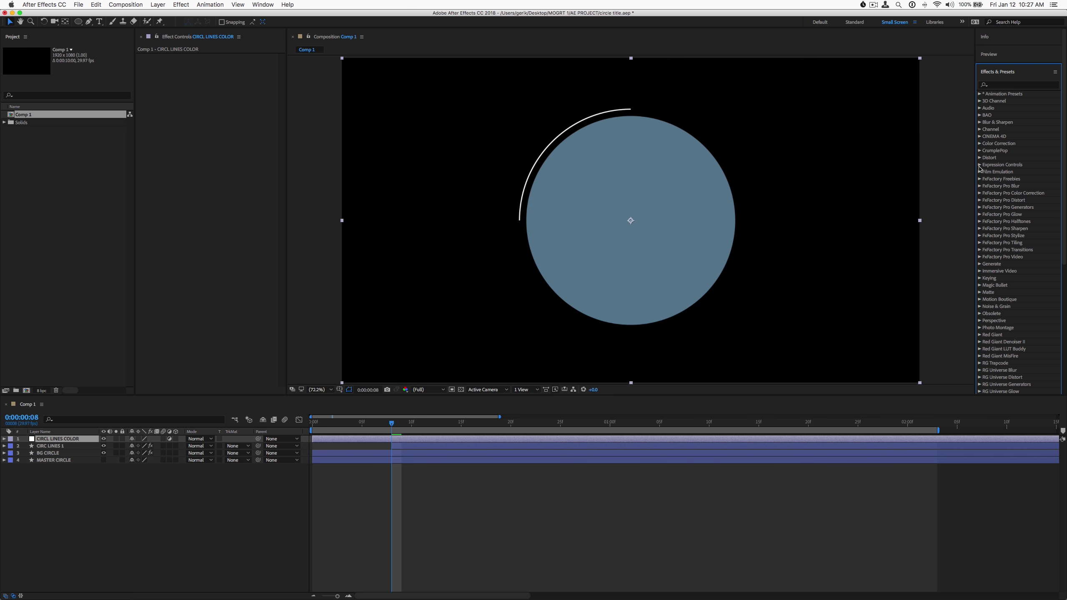
click(979, 166)
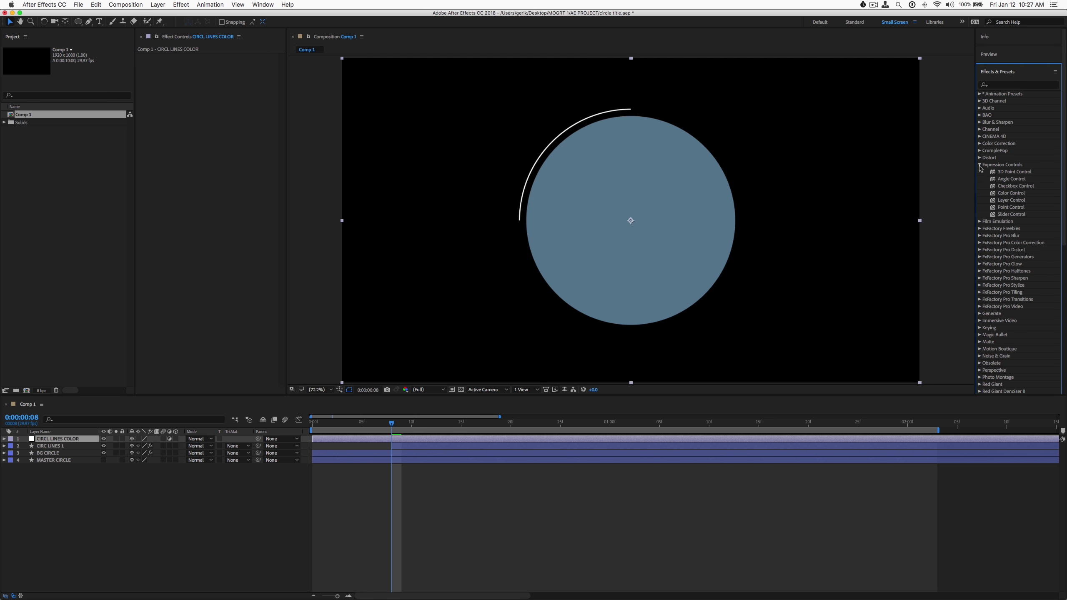
click(994, 194)
drag(994, 194, 343, 439)
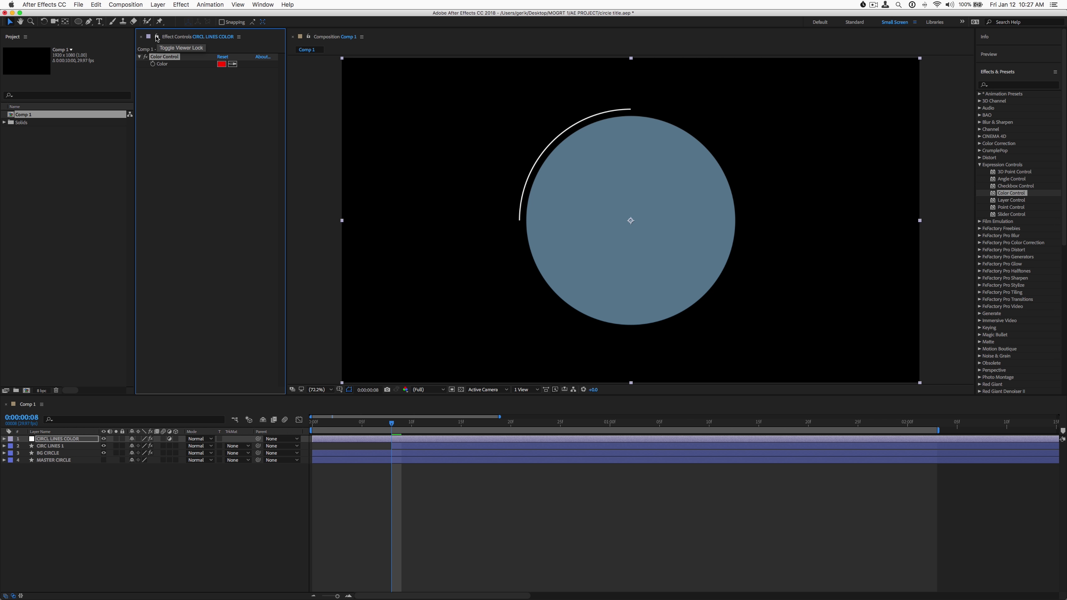
click(156, 38)
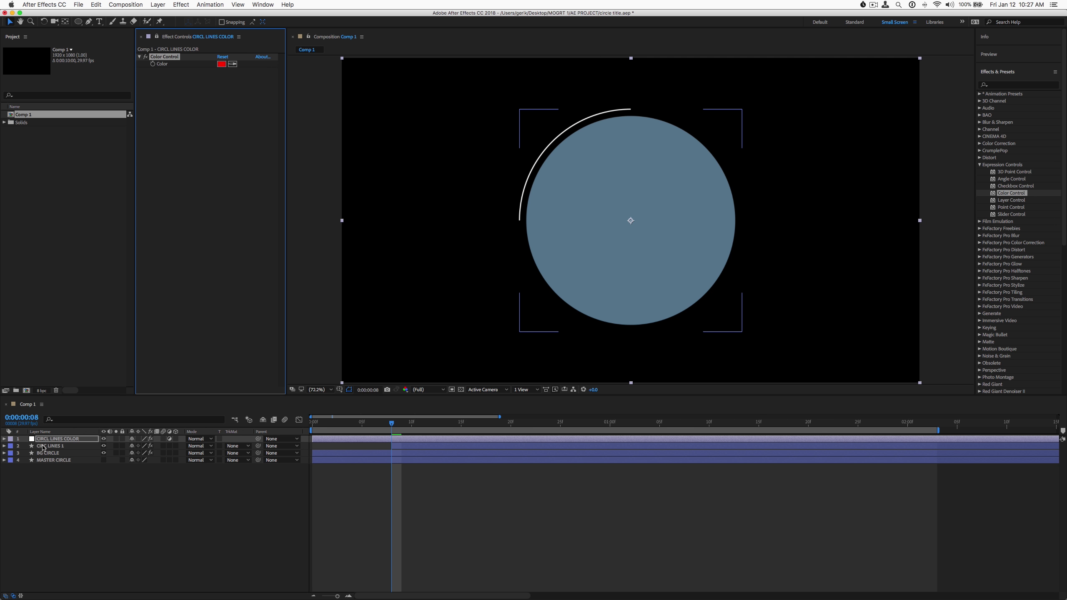
Step: Link the Fill Color of CIRC LINES 1 by expression to the adjustment layer's Color Control, and check the arc at frame 10
click(4, 447)
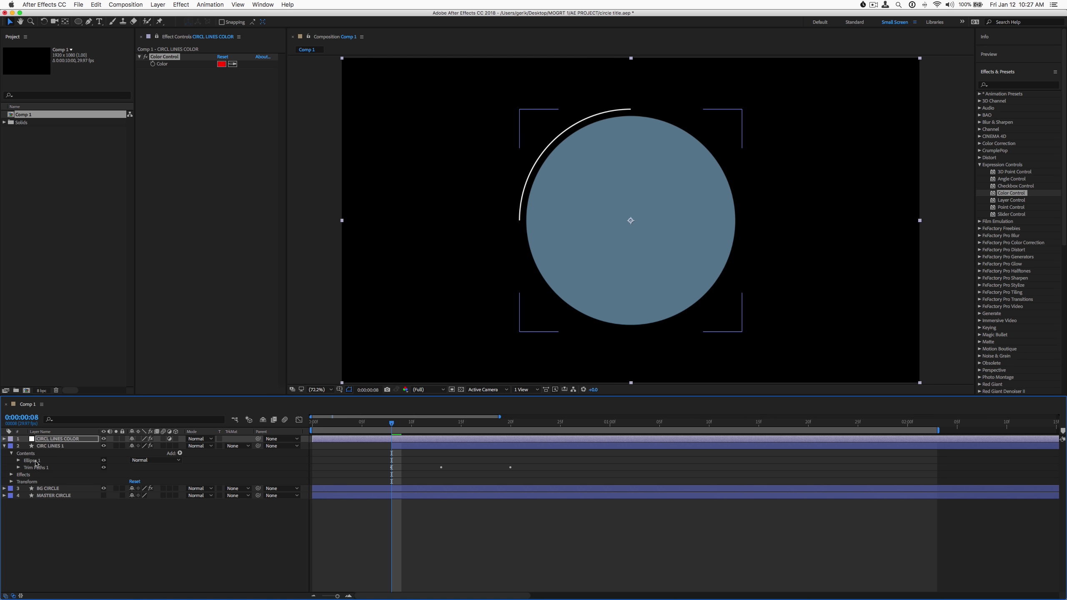
click(11, 475)
click(17, 483)
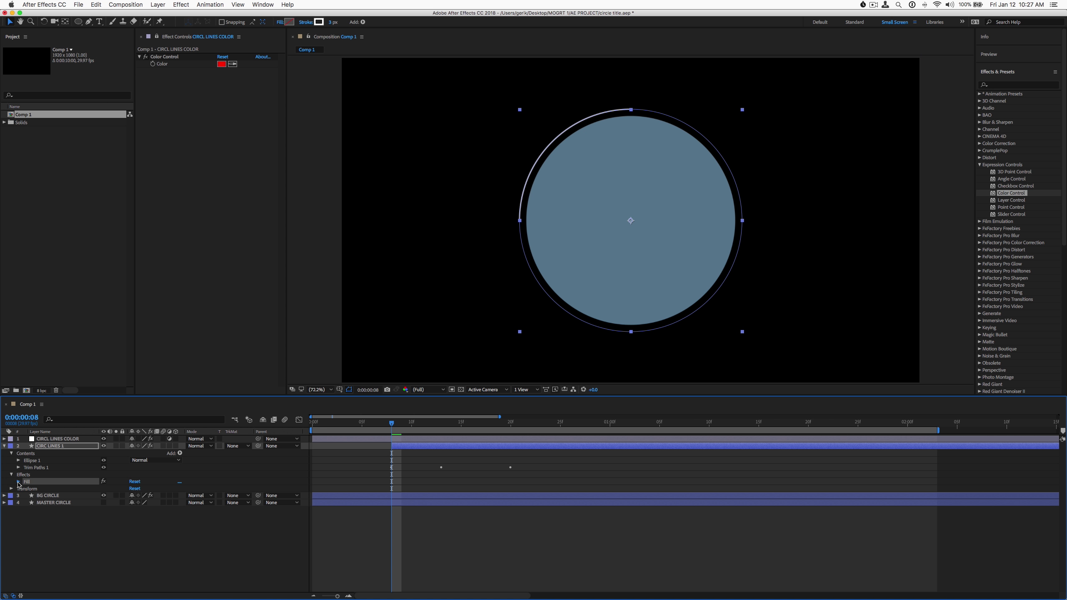
click(18, 482)
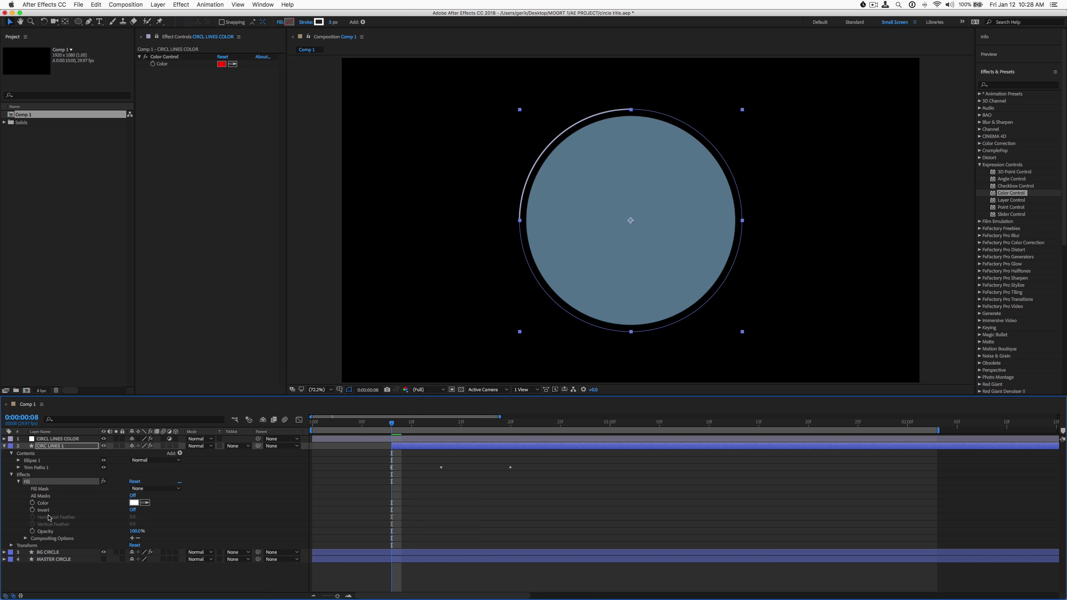
key(alt)
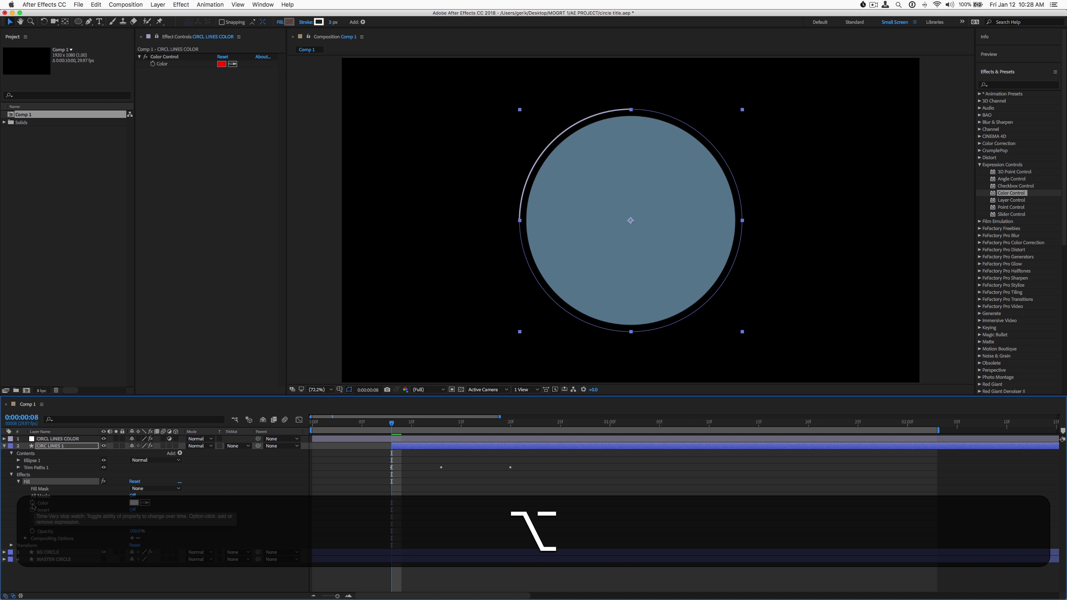
alt+click(33, 503)
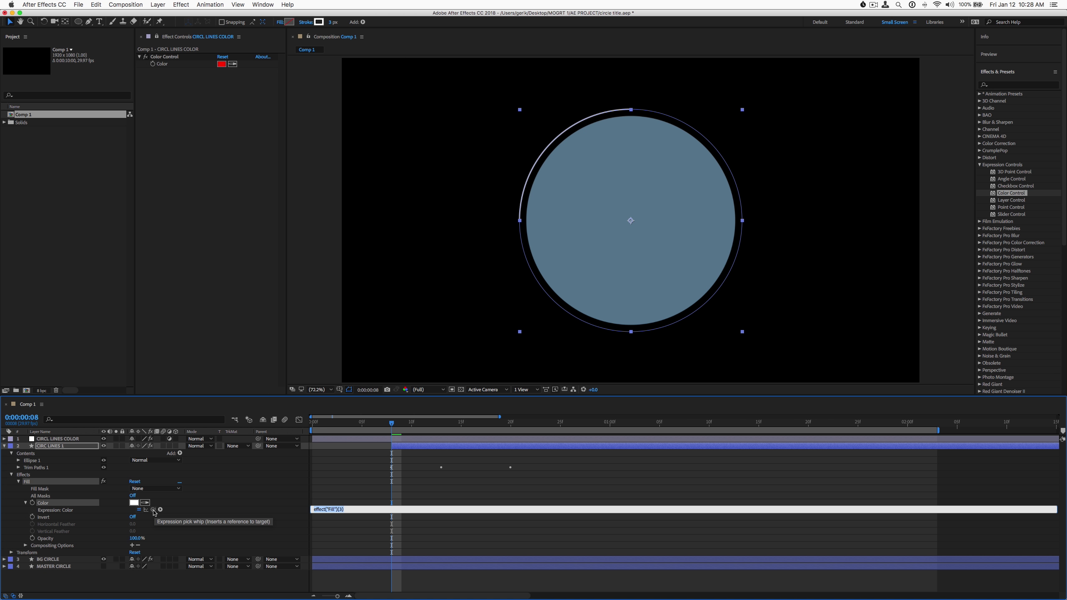
drag(154, 509, 165, 64)
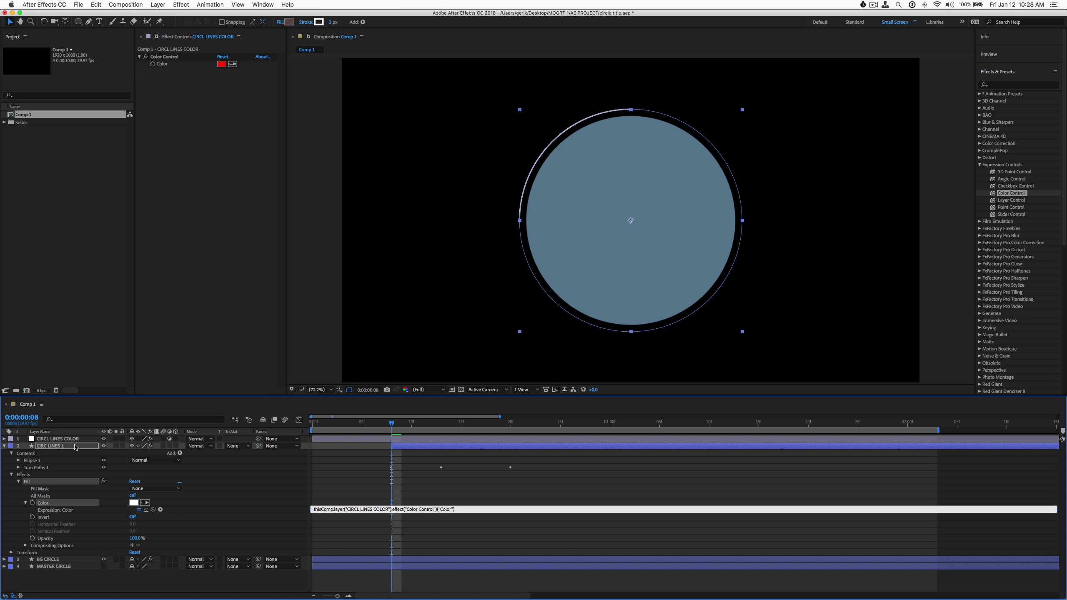
mouse_move(393, 419)
mouse_down()
mouse_move(434, 424)
mouse_move(411, 422)
mouse_up()
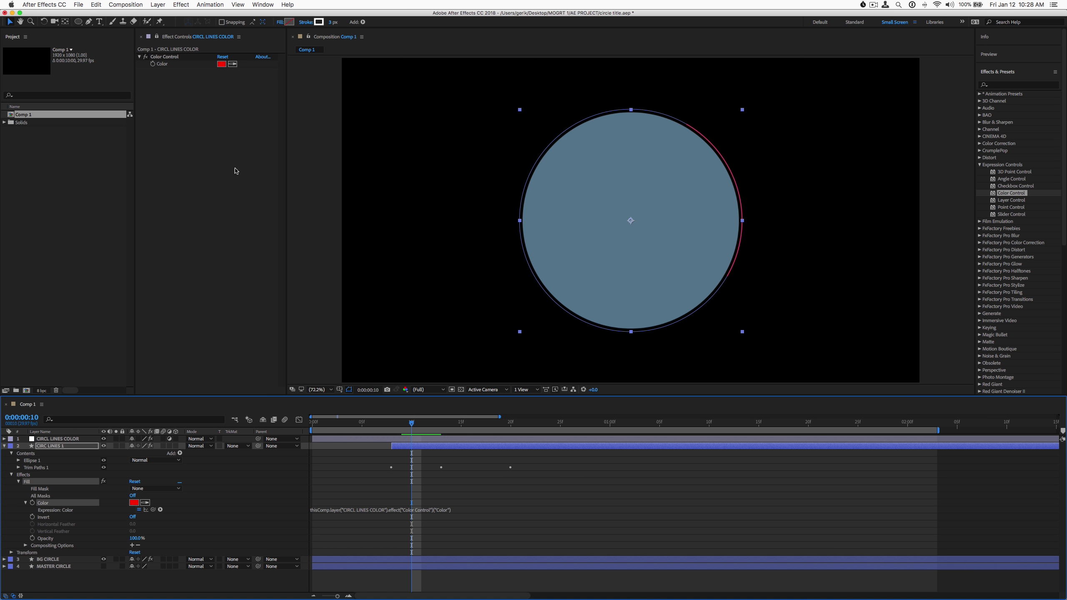
Step: Correct the adjustment layer's name to CIRC LINES COLOR and collapse the CIRC LINES 1 layer
click(54, 439)
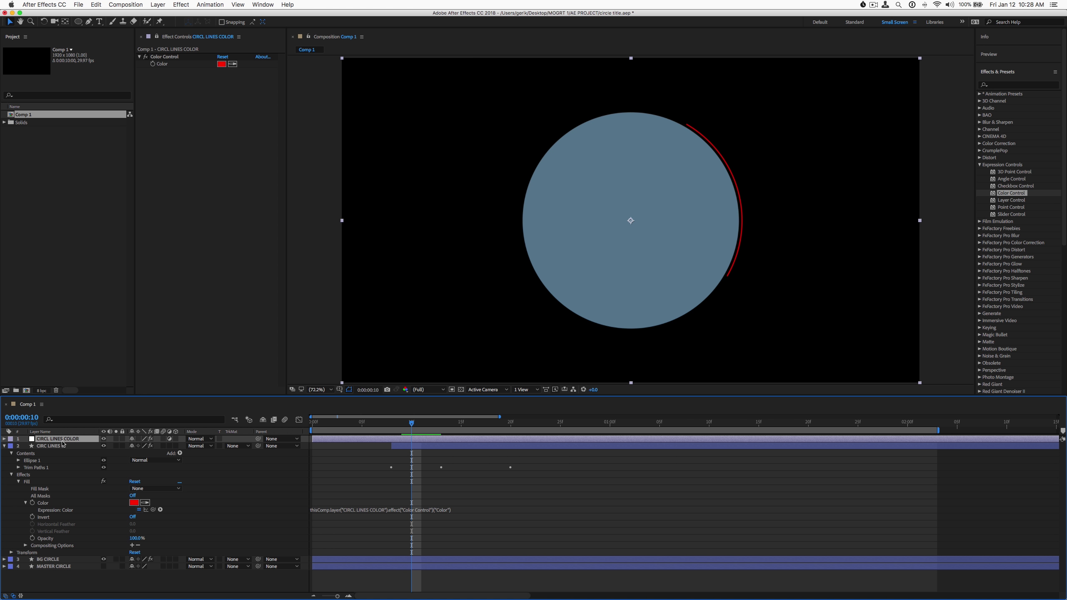
key(Return)
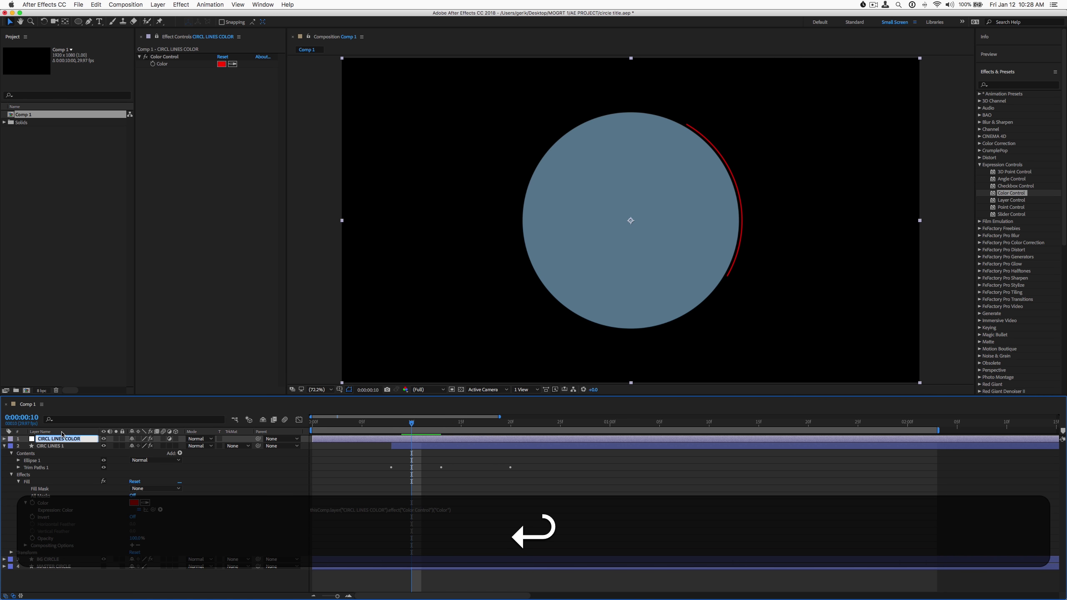
click(51, 439)
key(Left)
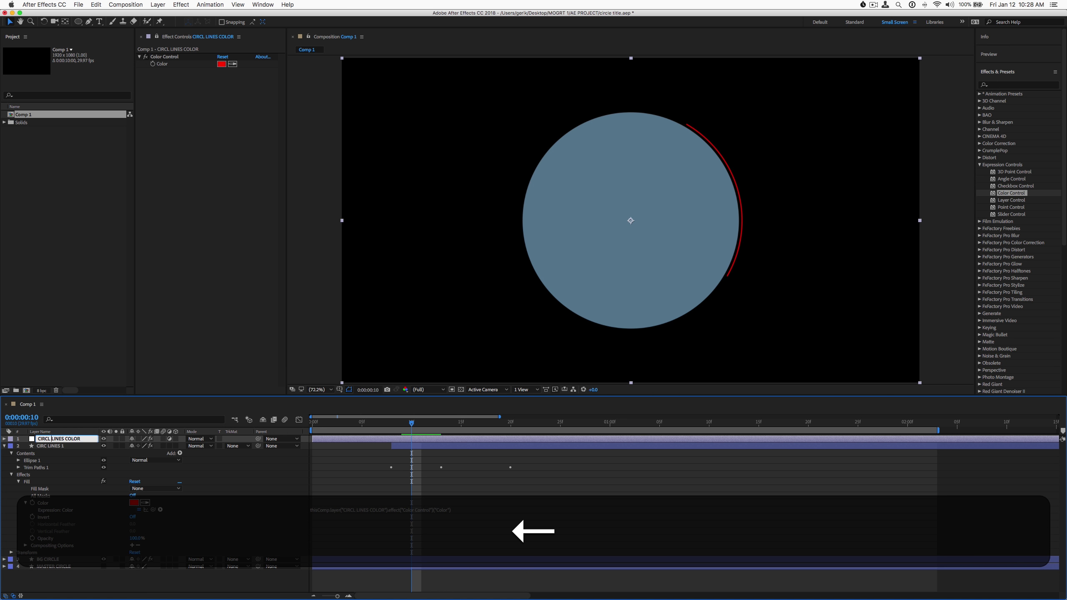
key(BackSpace)
key(BackSpace)
click(4, 445)
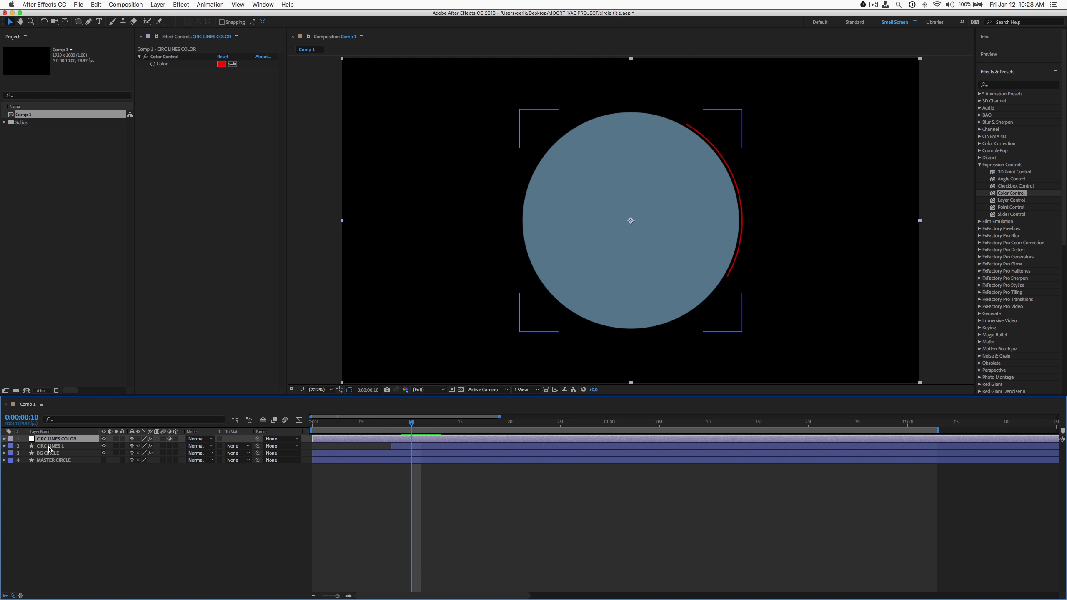
click(50, 445)
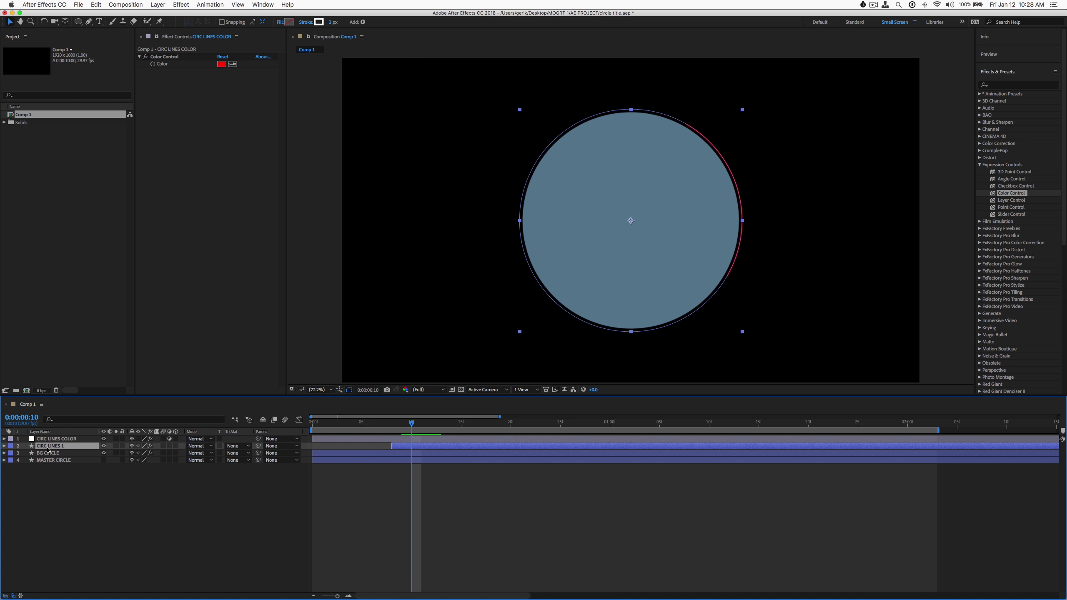
click(63, 489)
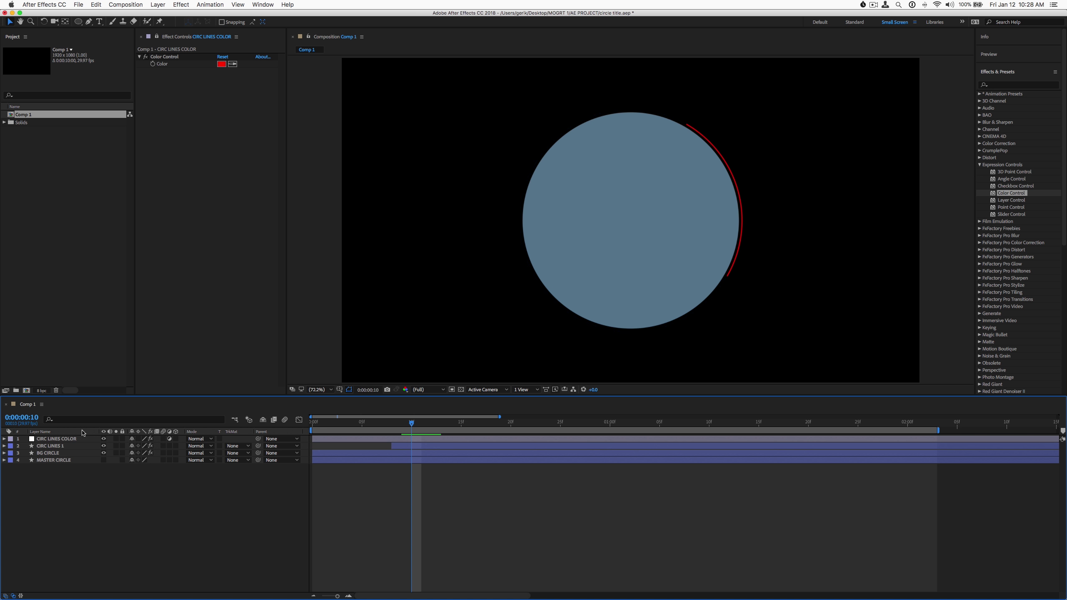
Step: Set the Color Control of CIRC LINES COLOR to white (FEFEFE)
click(222, 64)
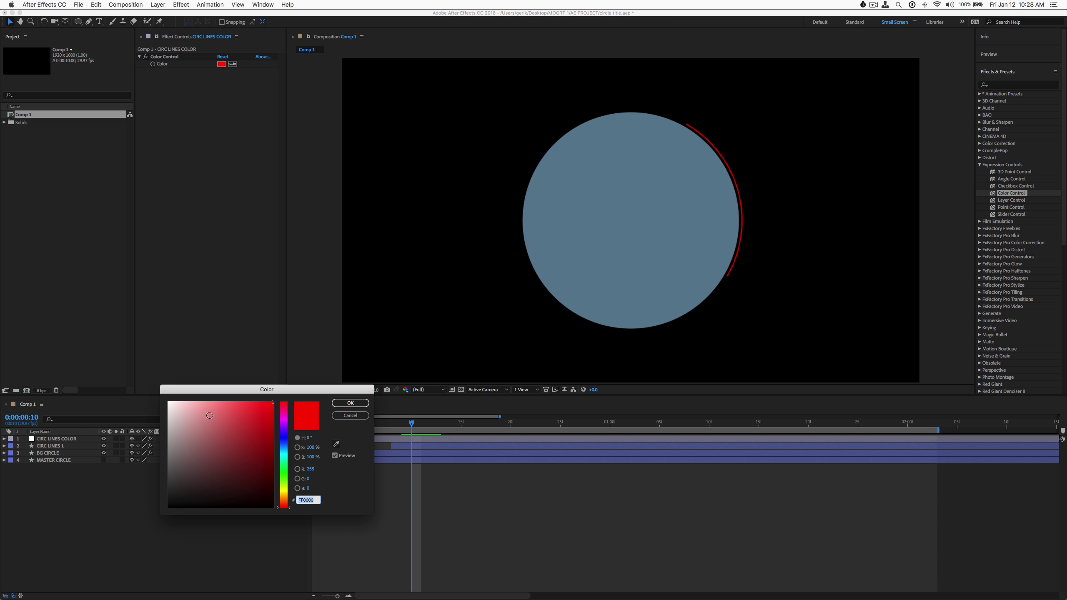
mouse_move(209, 415)
mouse_down()
mouse_move(167, 410)
mouse_move(157, 387)
mouse_move(149, 441)
mouse_move(236, 439)
mouse_move(141, 393)
mouse_up()
click(284, 438)
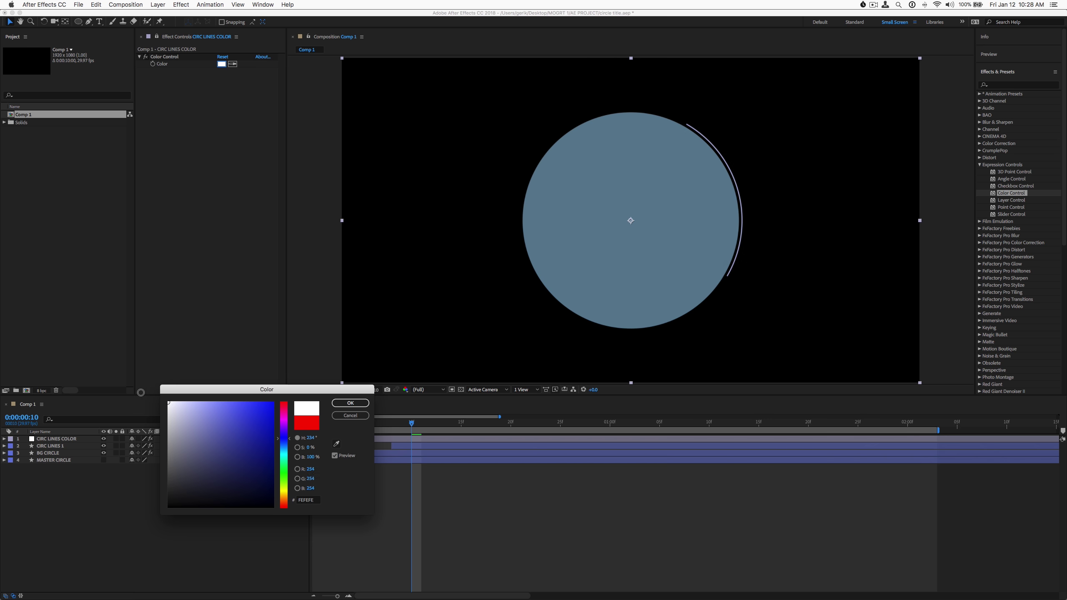
click(350, 402)
click(167, 532)
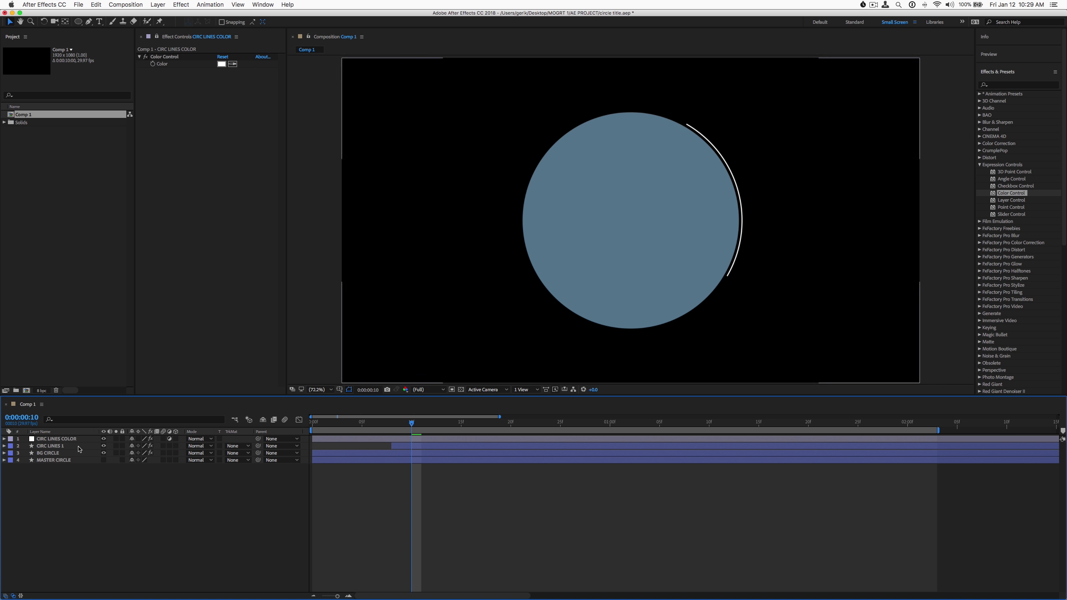
Step: Duplicate the CIRC LINES 1 layer and scale the copy to 117%
click(53, 447)
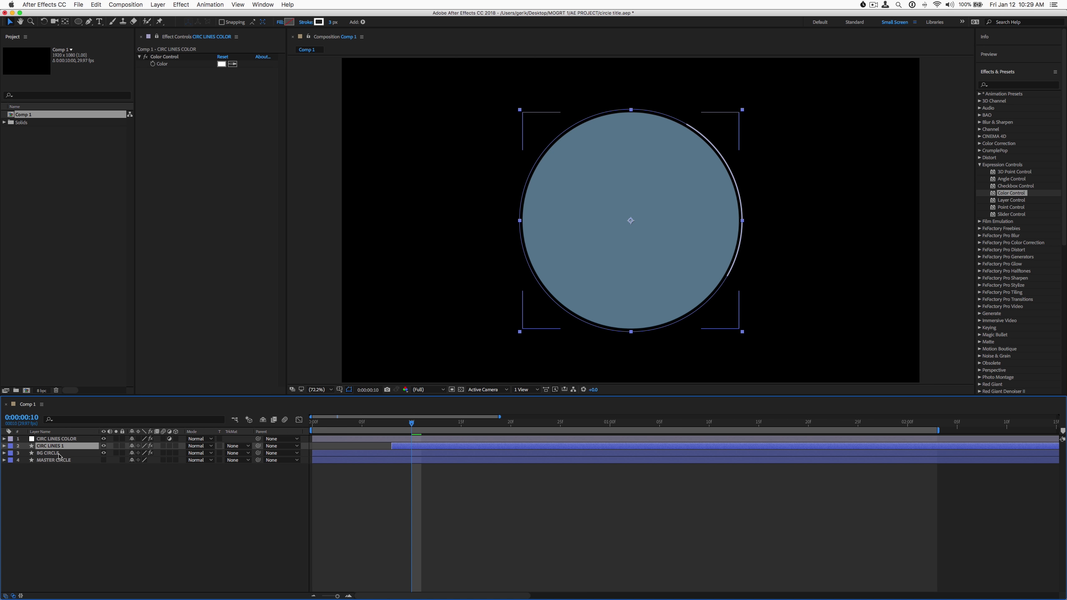
key(super+d)
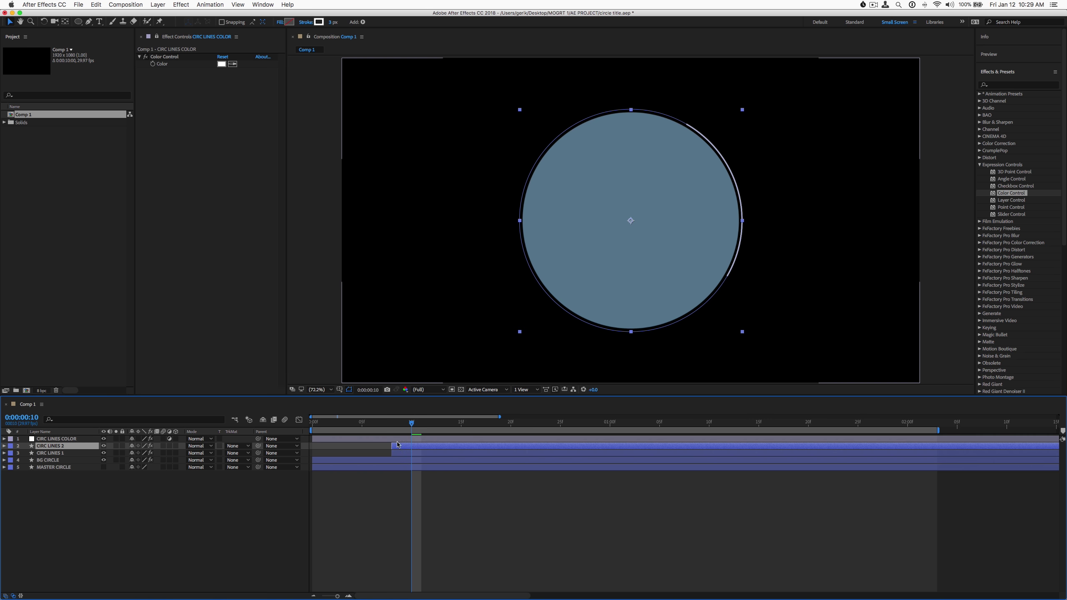
key(s)
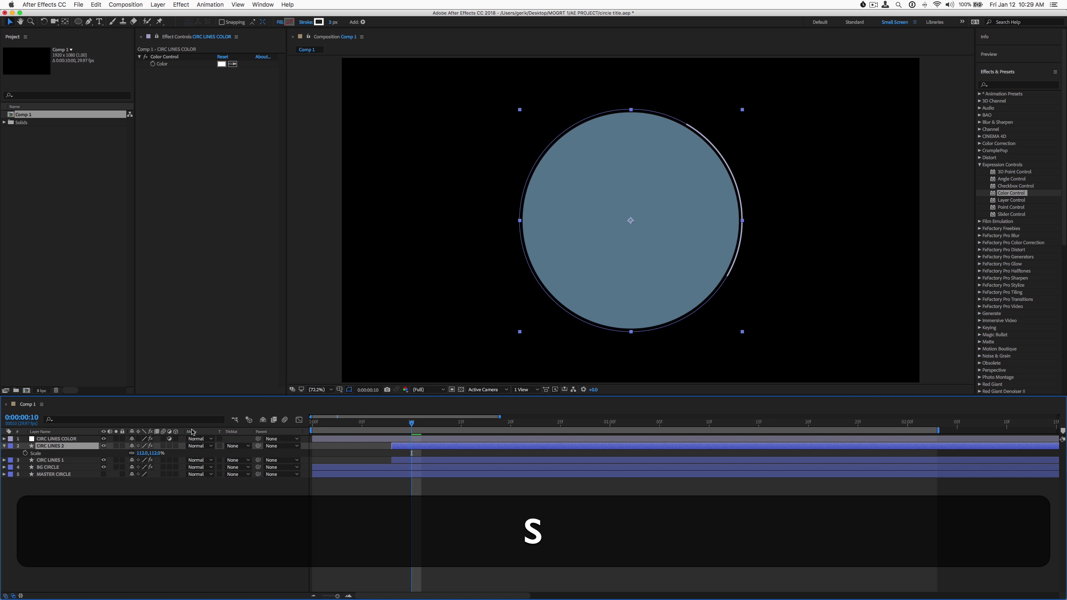
drag(157, 453, 157, 454)
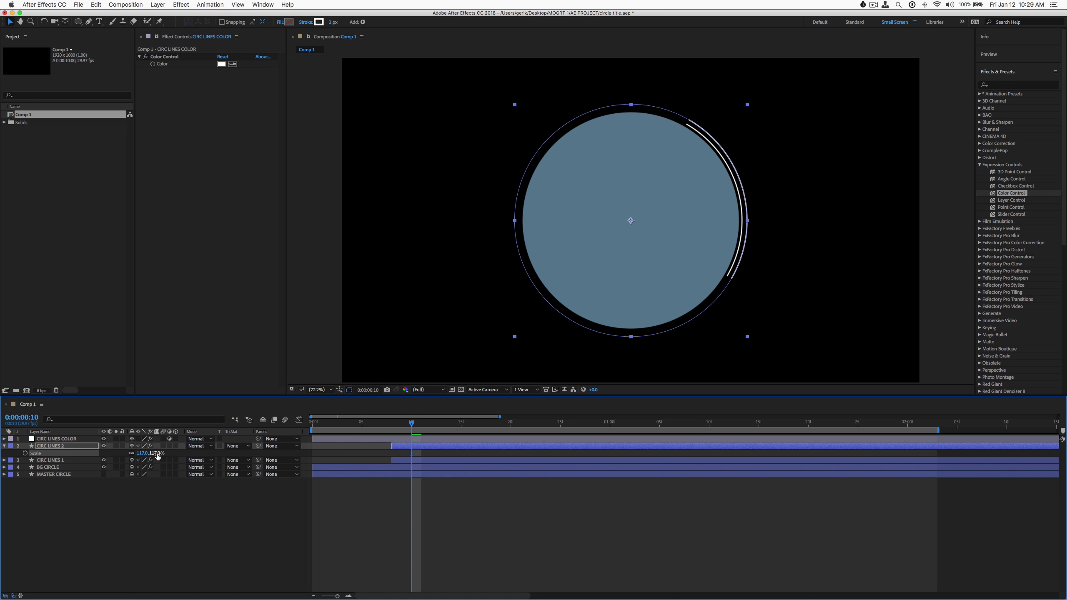
Step: Rotate CIRC LINES 2 to 71°, preview the two offset arcs and park the current time at frame 12
key(r)
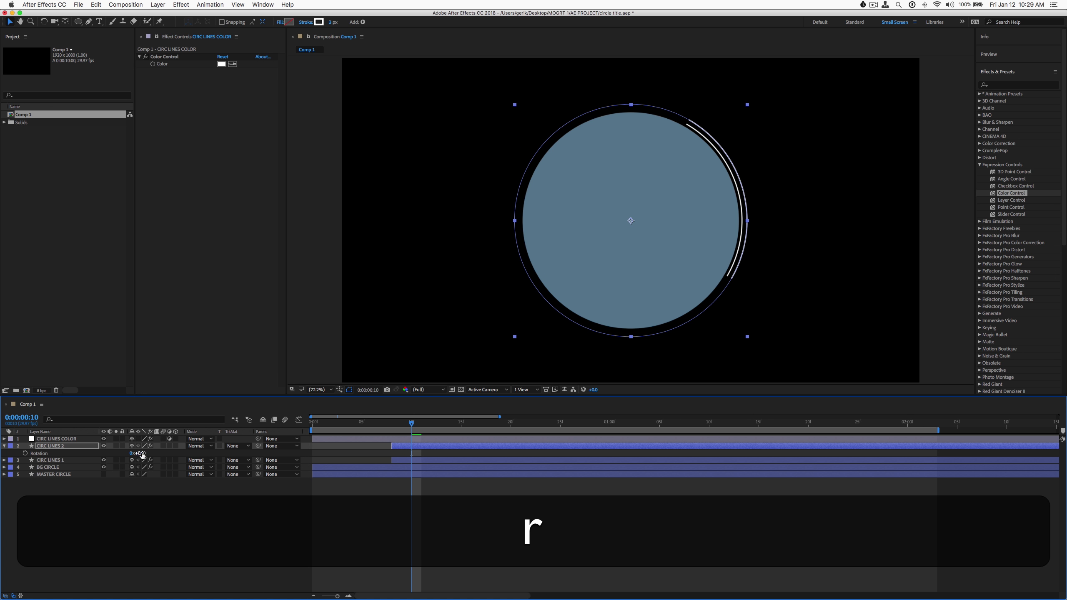
drag(139, 453, 169, 452)
click(237, 527)
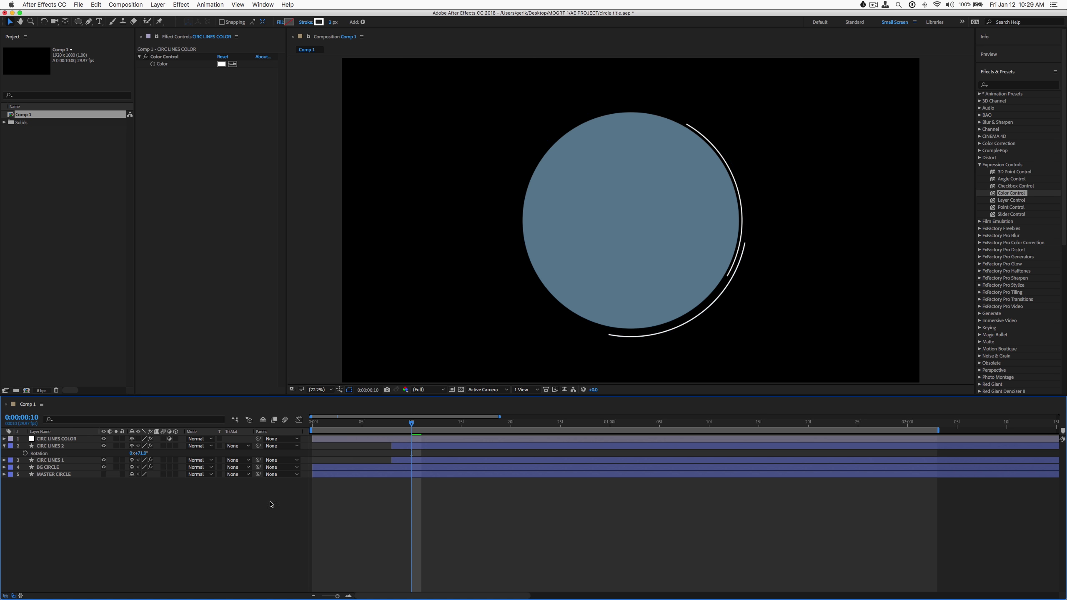
key(space)
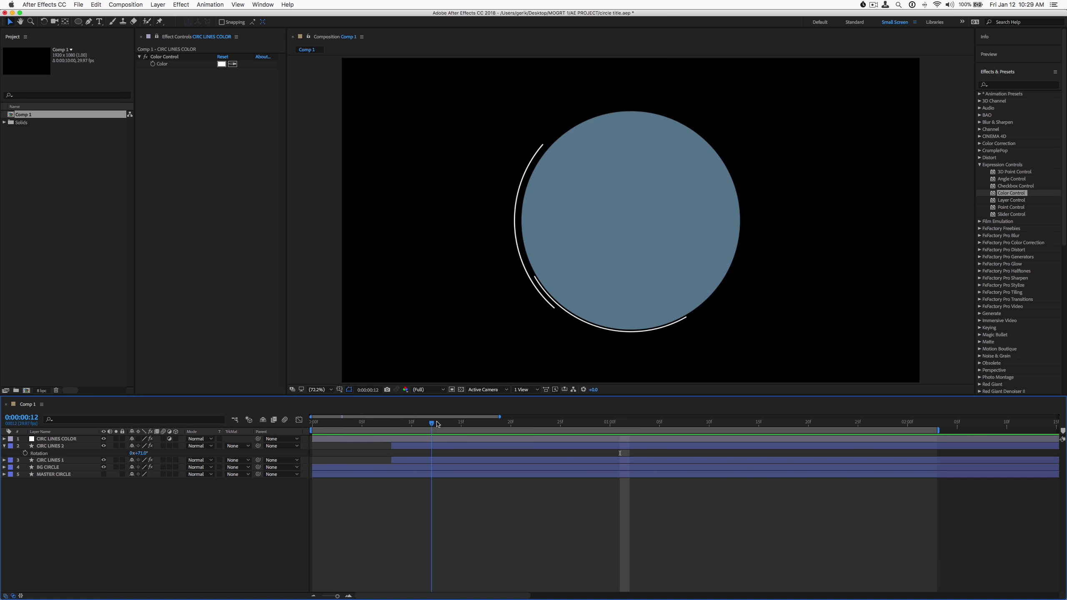
click(432, 424)
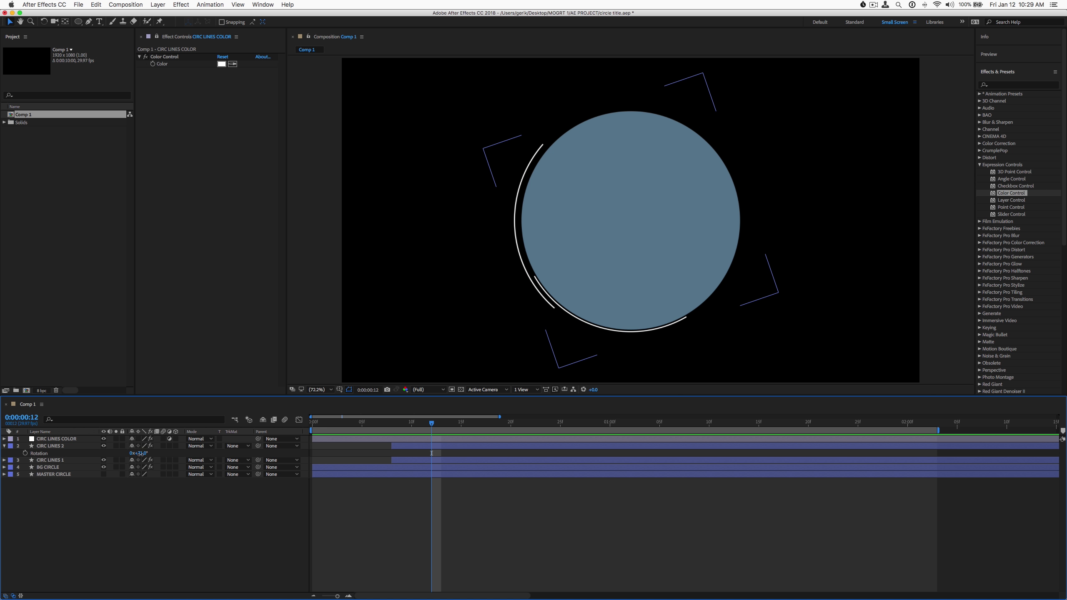
Step: Rotate CIRC LINES 2 to 102° and preview the animation
drag(148, 454, 153, 462)
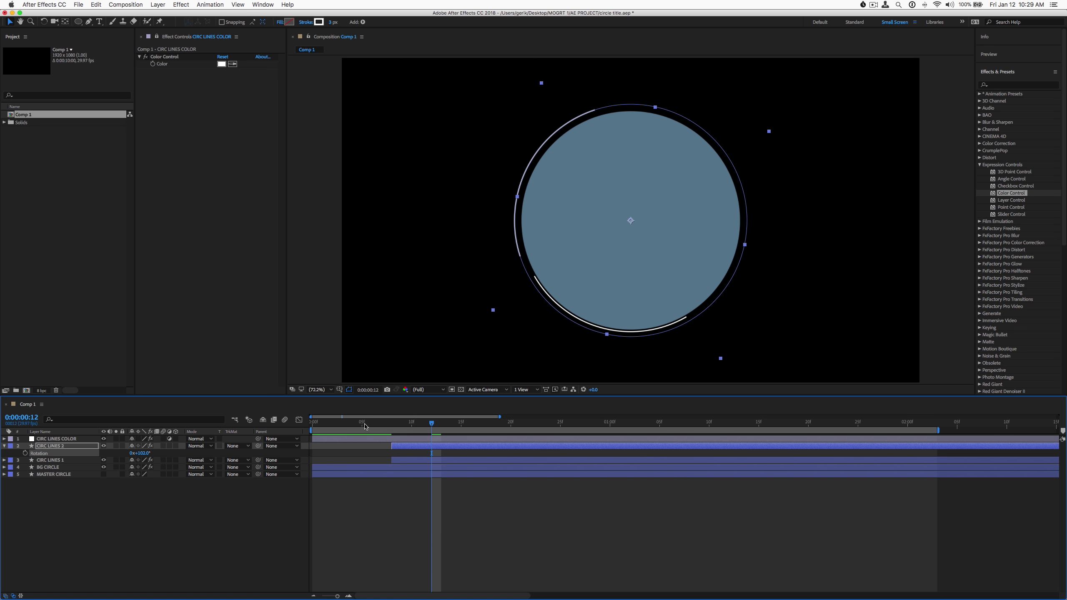
click(371, 423)
key(space)
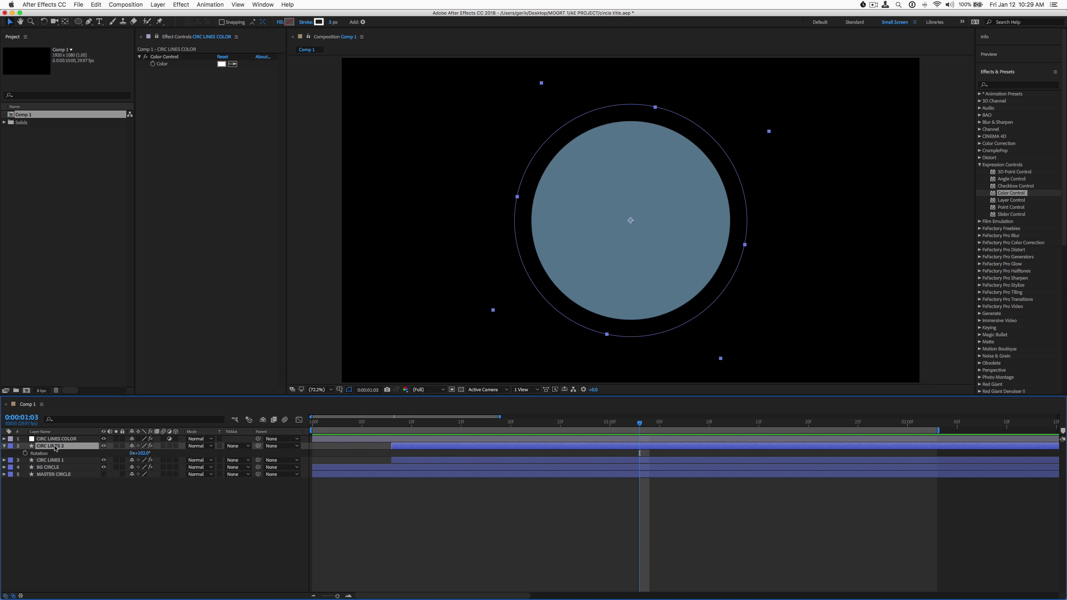
Step: Duplicate the CIRC LINES 2 layer and scale the copy to 121%
key(super+d)
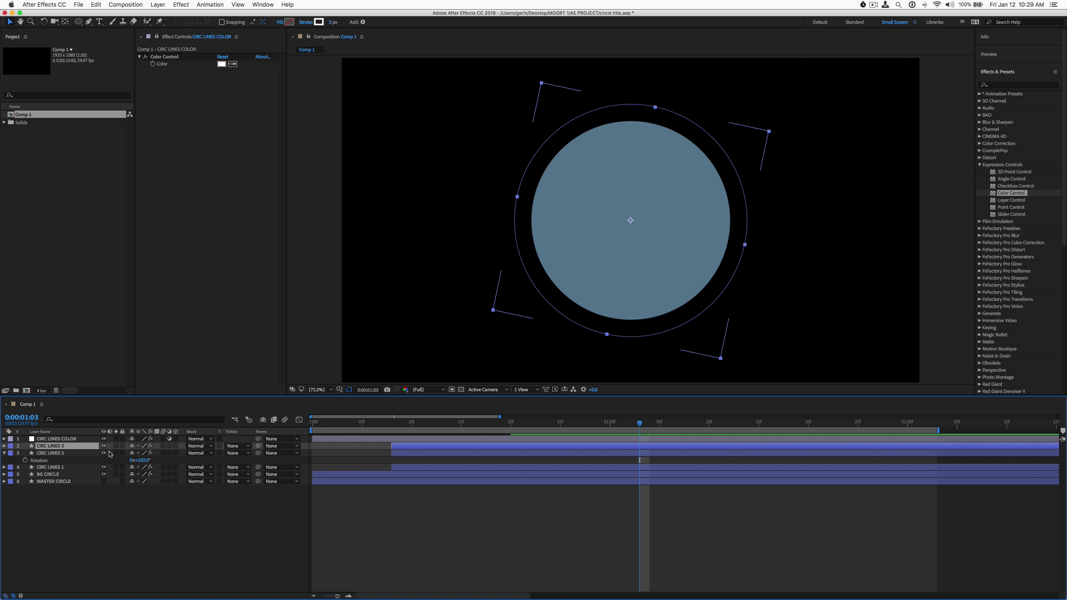
key(s)
drag(142, 453, 155, 453)
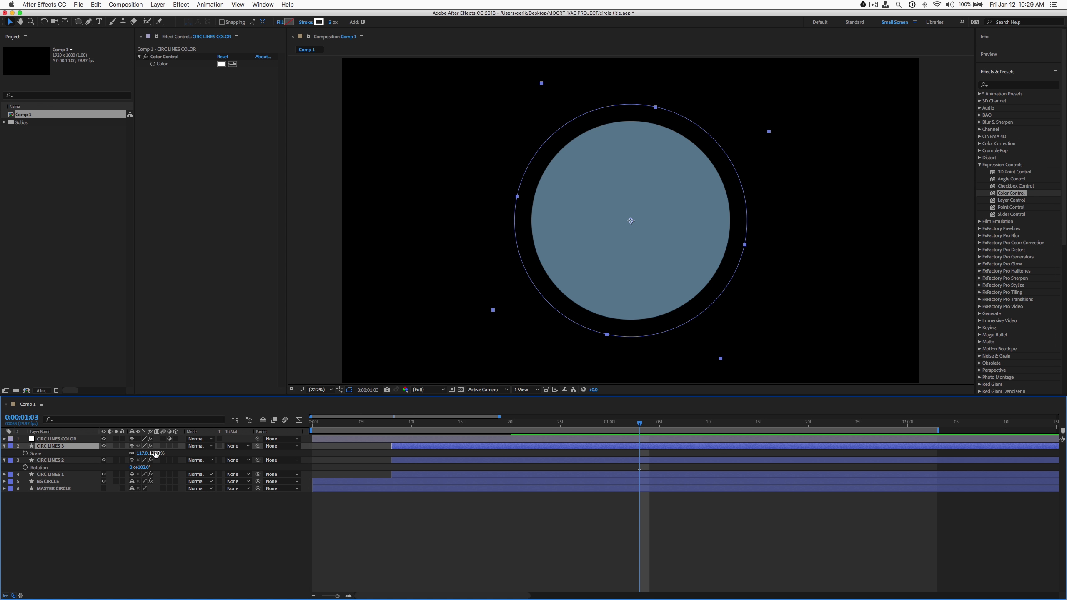
click(441, 422)
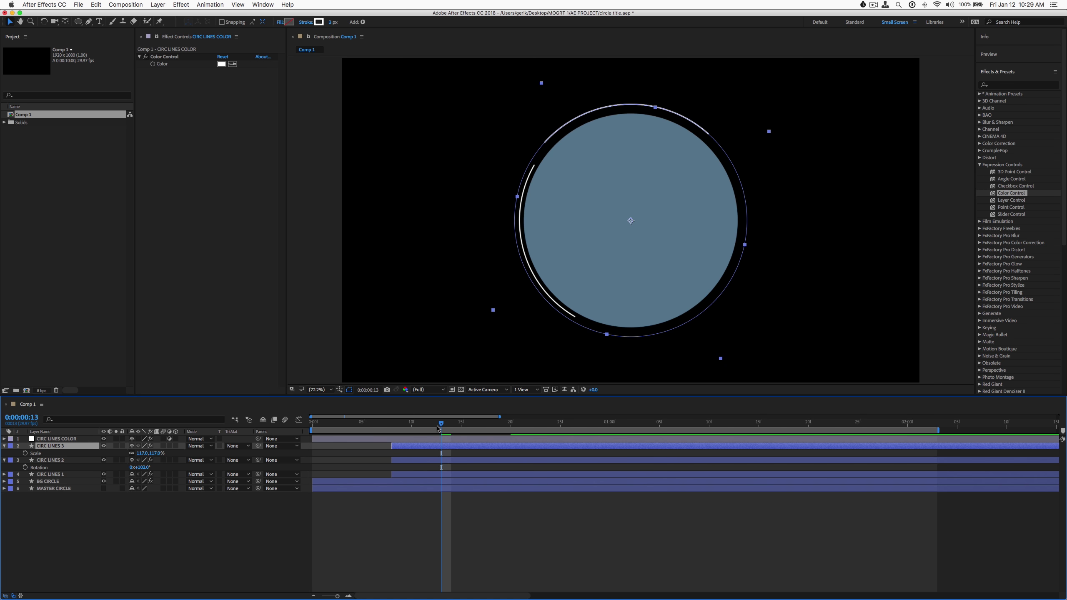
drag(156, 453, 157, 453)
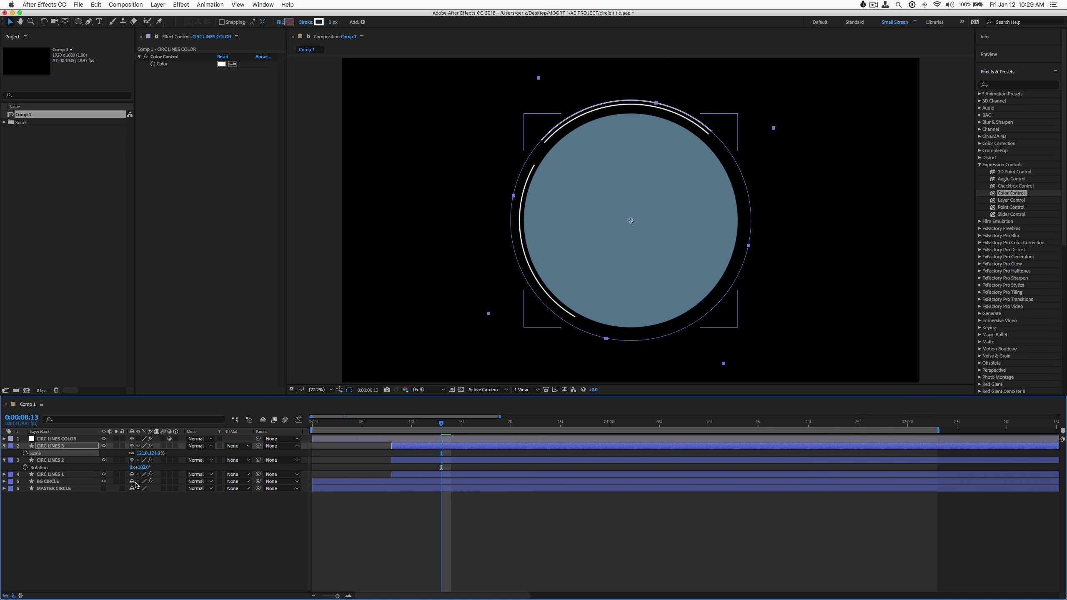
Step: Rotate CIRC LINES 3 to 205° and preview the three arcs together
key(r)
drag(144, 454, 202, 470)
click(152, 532)
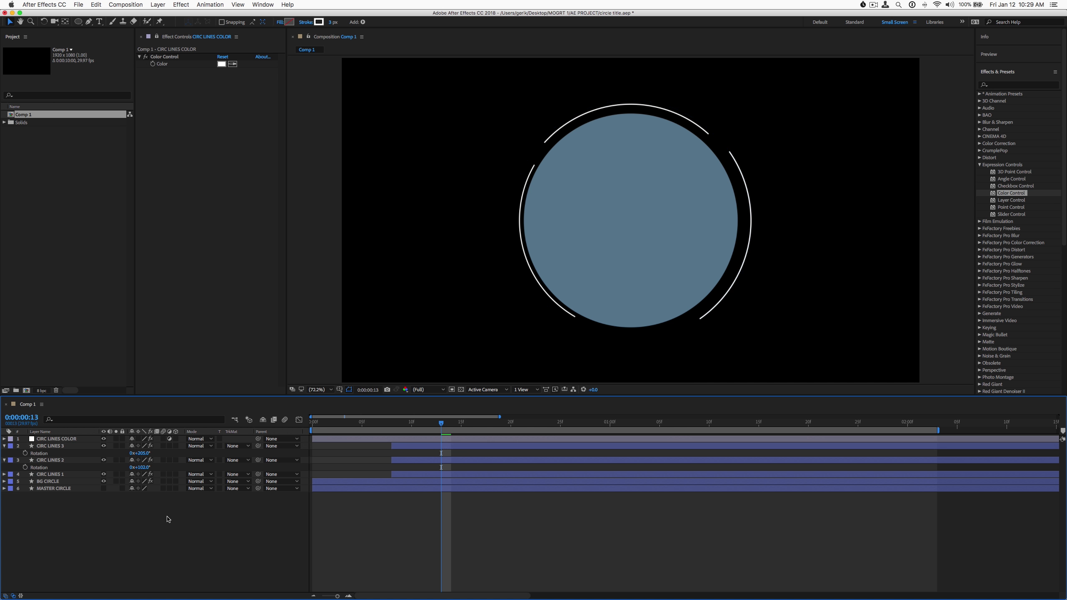
drag(444, 425, 353, 425)
key(space)
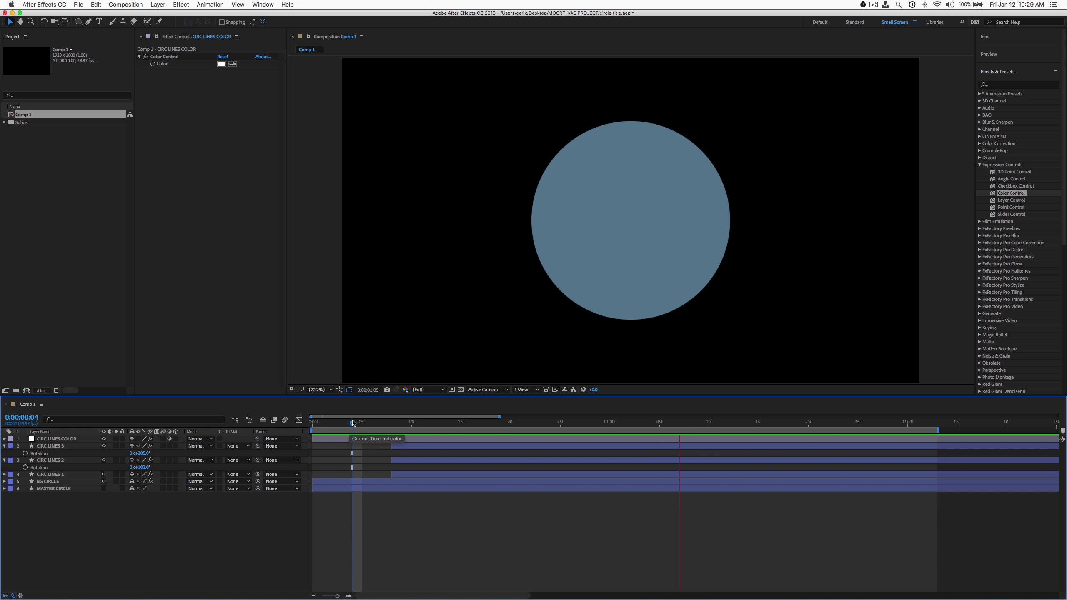
key(space)
click(362, 423)
key(space)
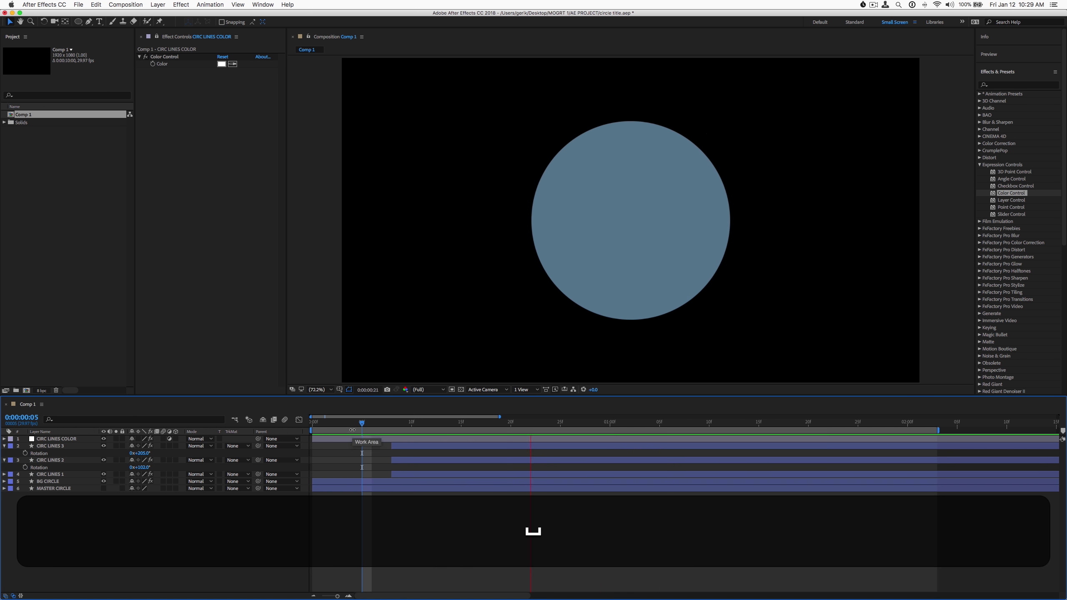
key(space)
Step: Reveal the keyframes of all three CIRC LINES layers, move their last Start and Offset keyframes to frame 17 and preview
drag(422, 426, 481, 424)
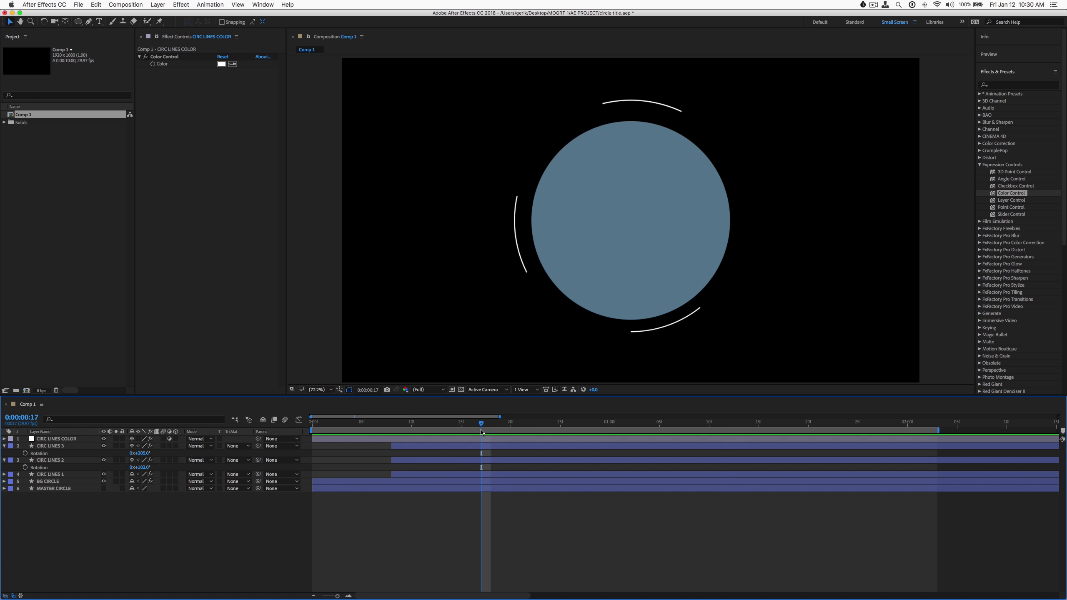
click(494, 447)
shift+click(493, 476)
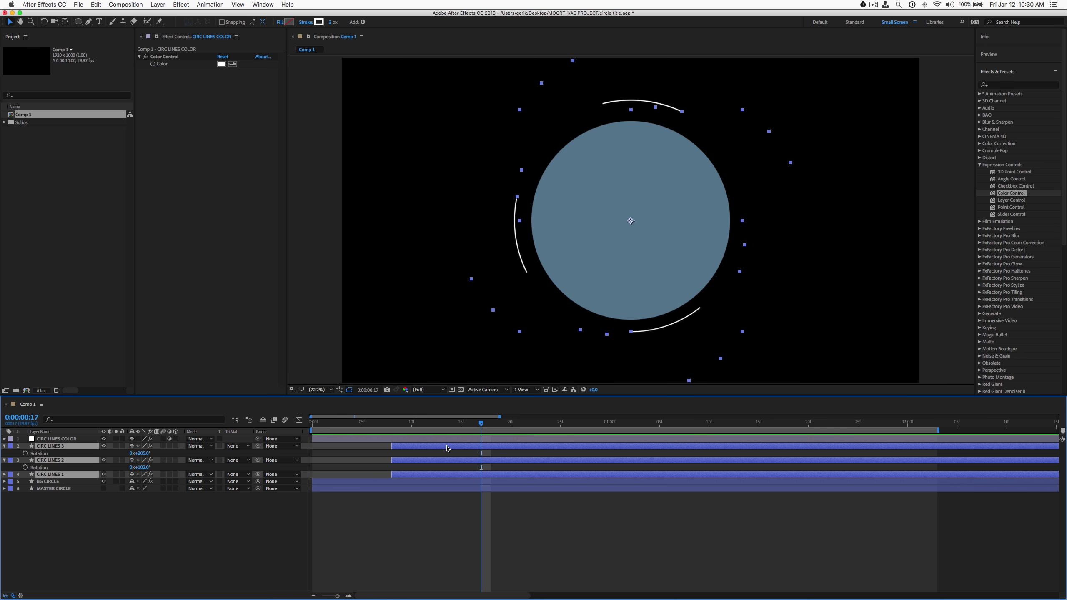
key(u)
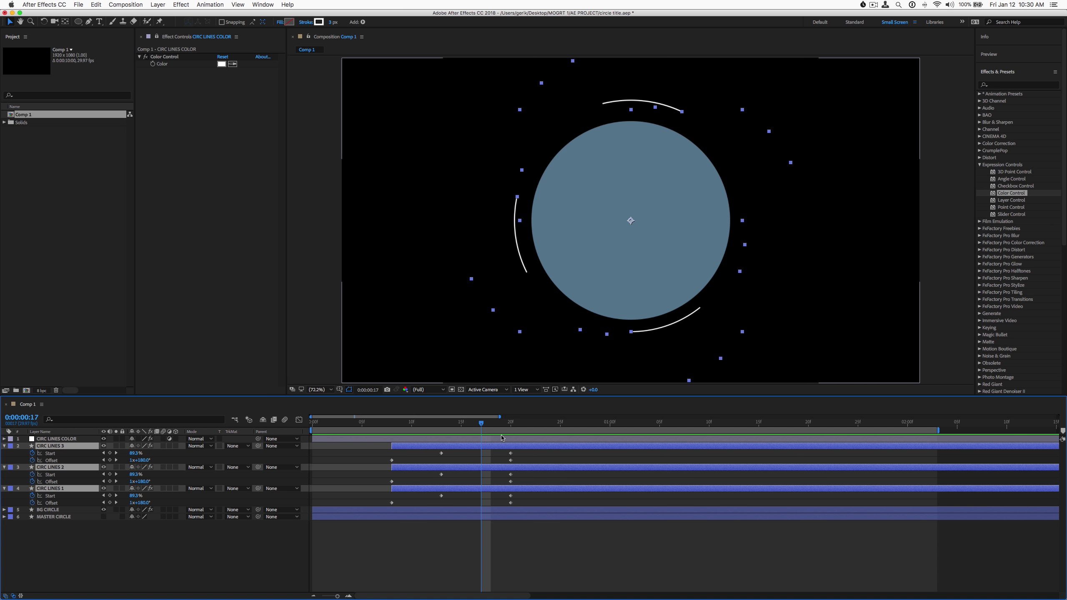
drag(503, 451, 475, 504)
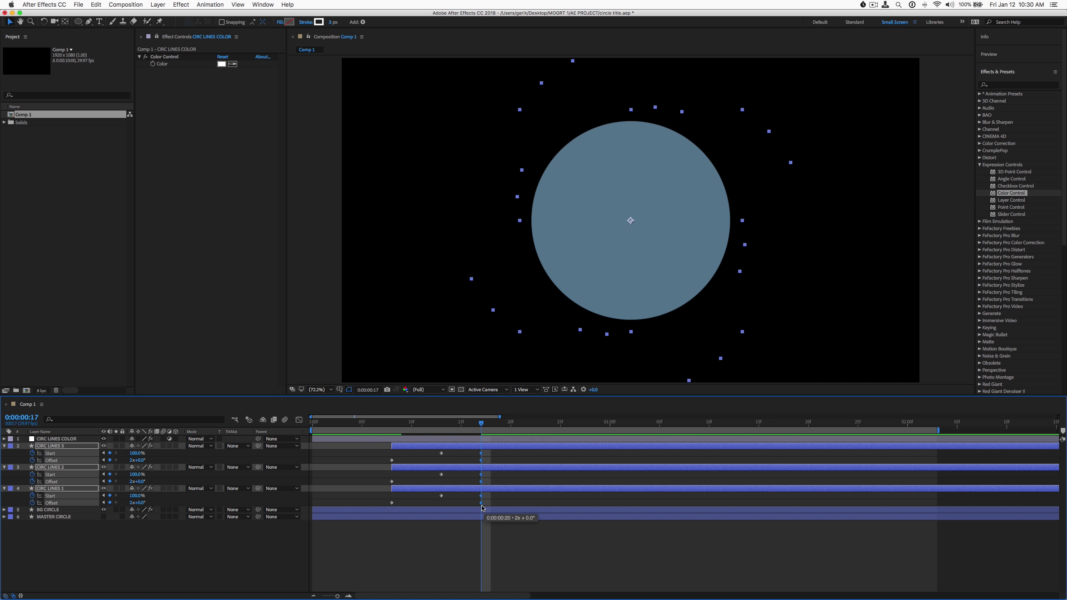
click(314, 422)
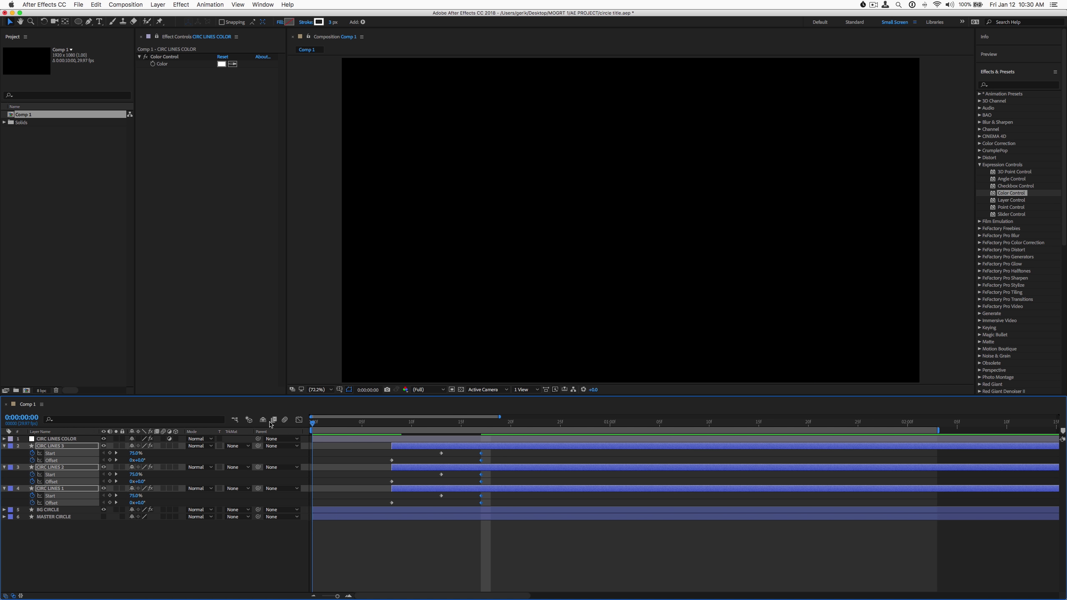
key(space)
key(space)
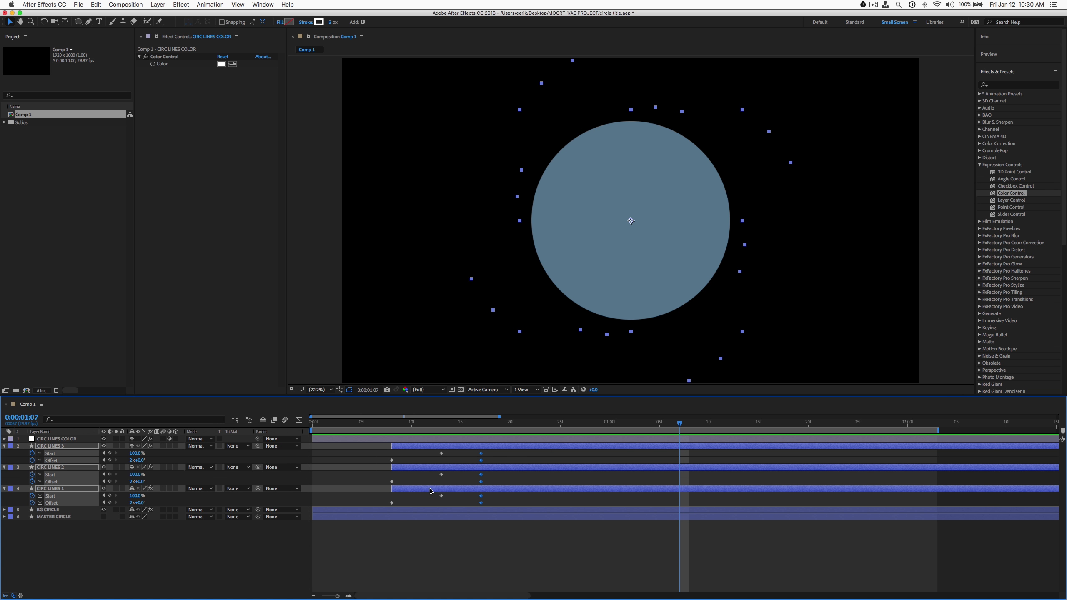
Step: Slide the three CIRC LINES layers two frames earlier to start at frame 6 and preview the timing
drag(431, 491, 405, 482)
key(space)
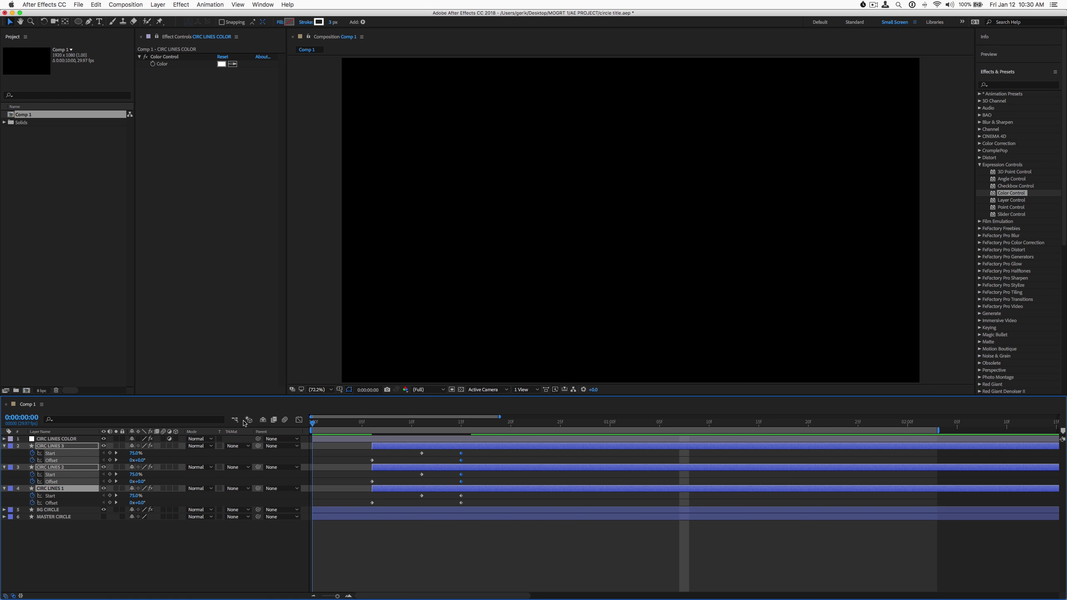
key(space)
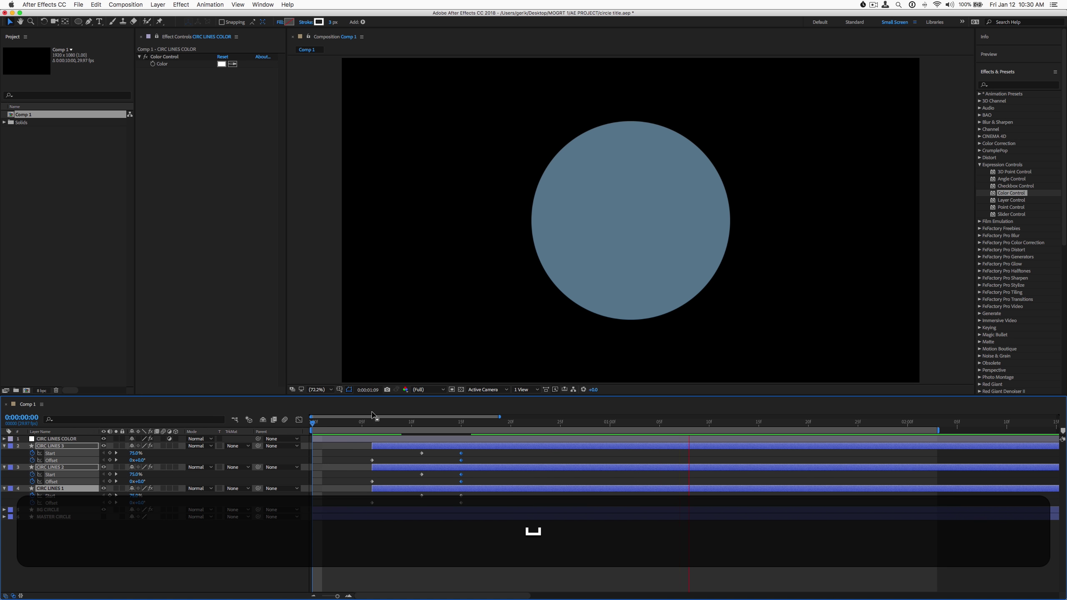
drag(327, 427, 471, 436)
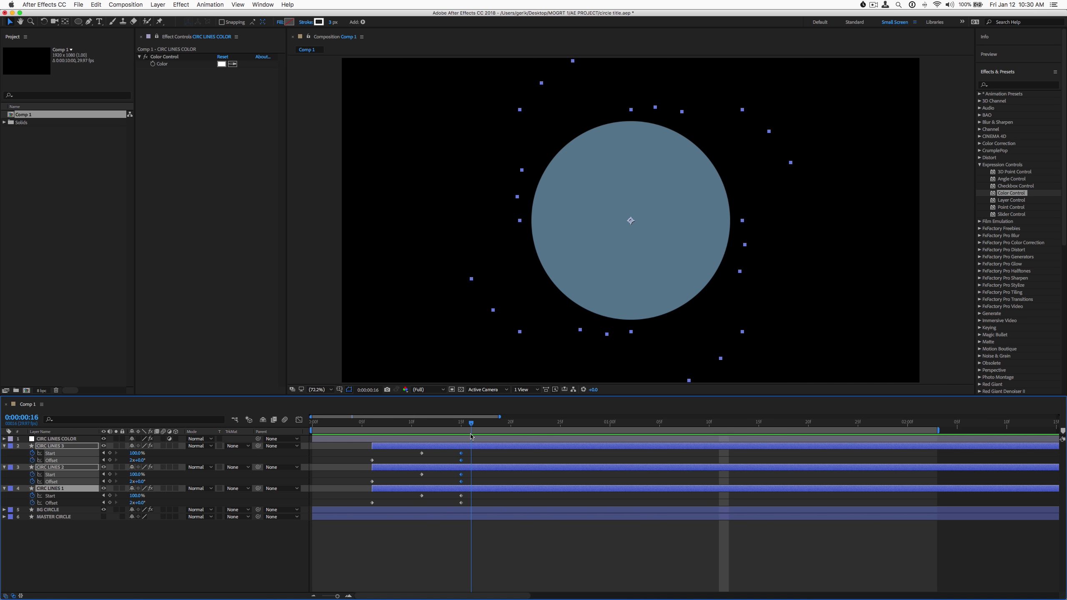
Step: Shift the three CIRC LINES layers one more frame earlier to start at frame 5 and play the animation
drag(448, 449, 438, 449)
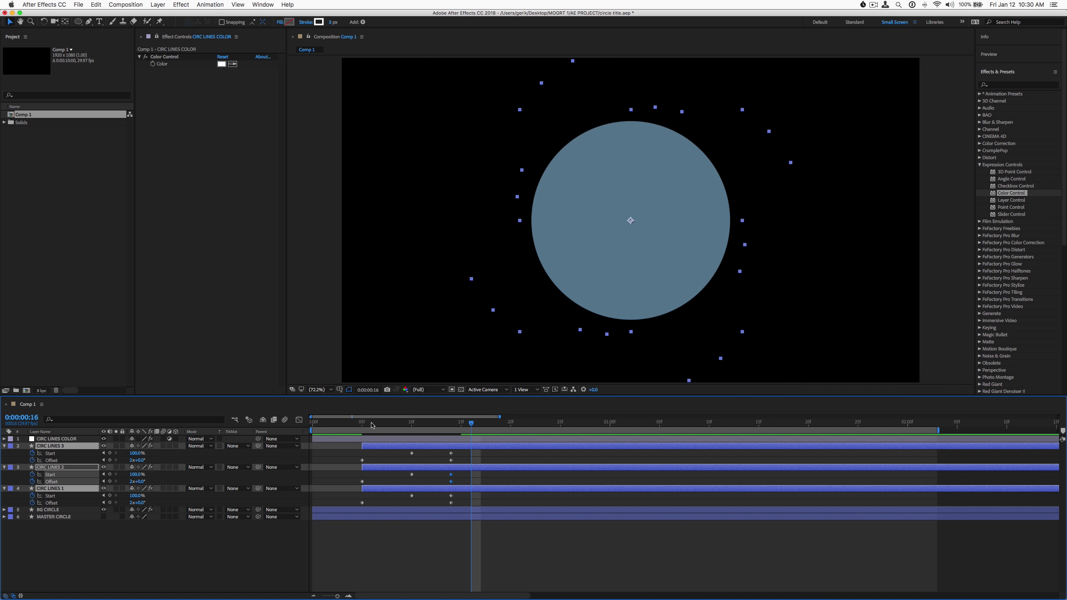
key(Home)
key(space)
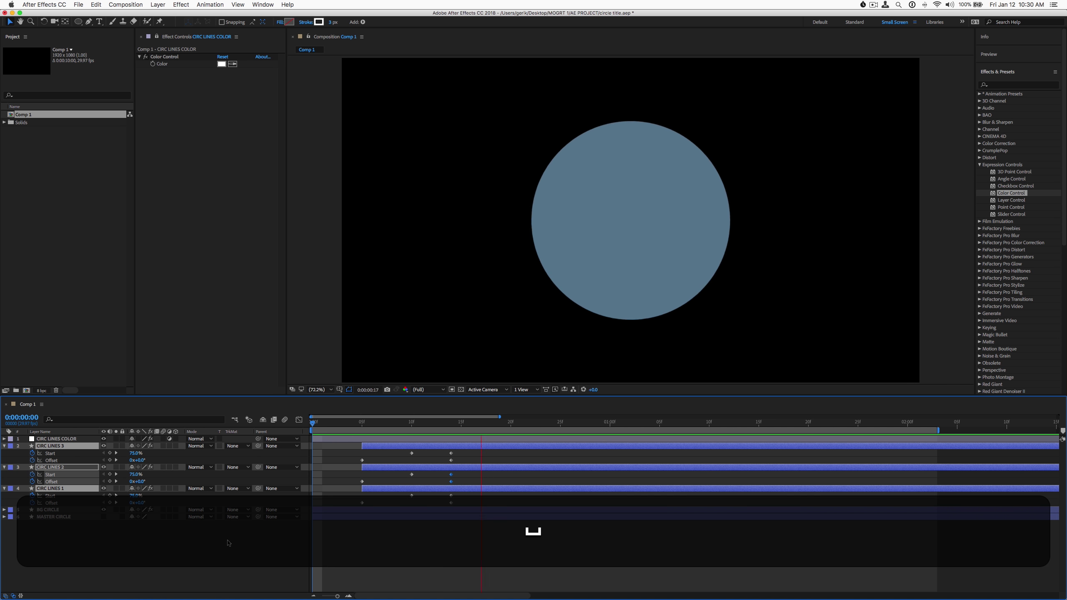
key(space)
Step: Slide the three CIRC LINES layers two frames forward to start at frame 7 and preview the result
drag(433, 447, 454, 447)
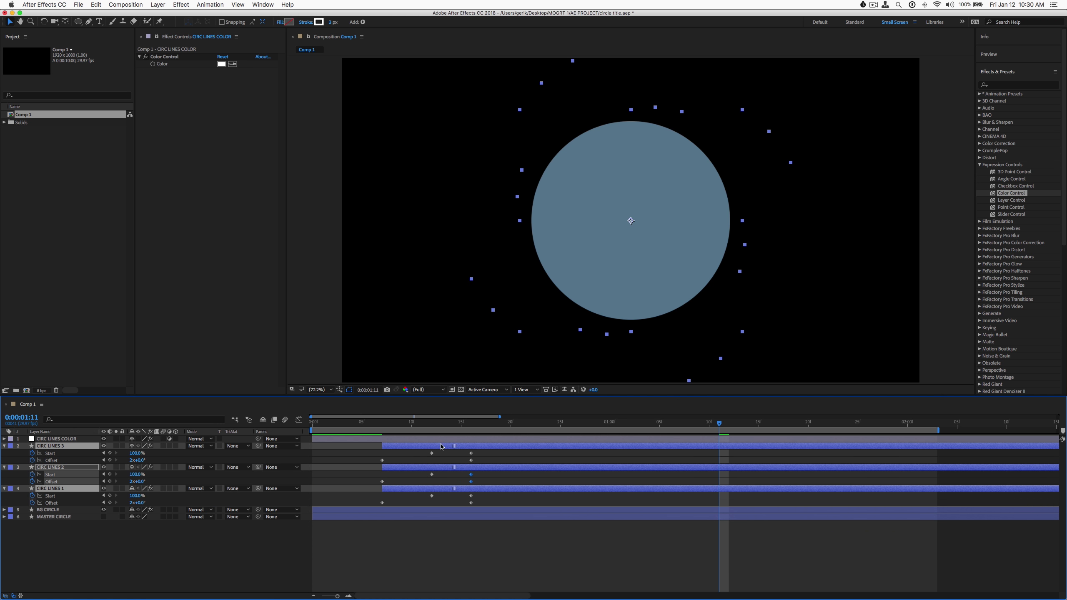
key(Home)
key(space)
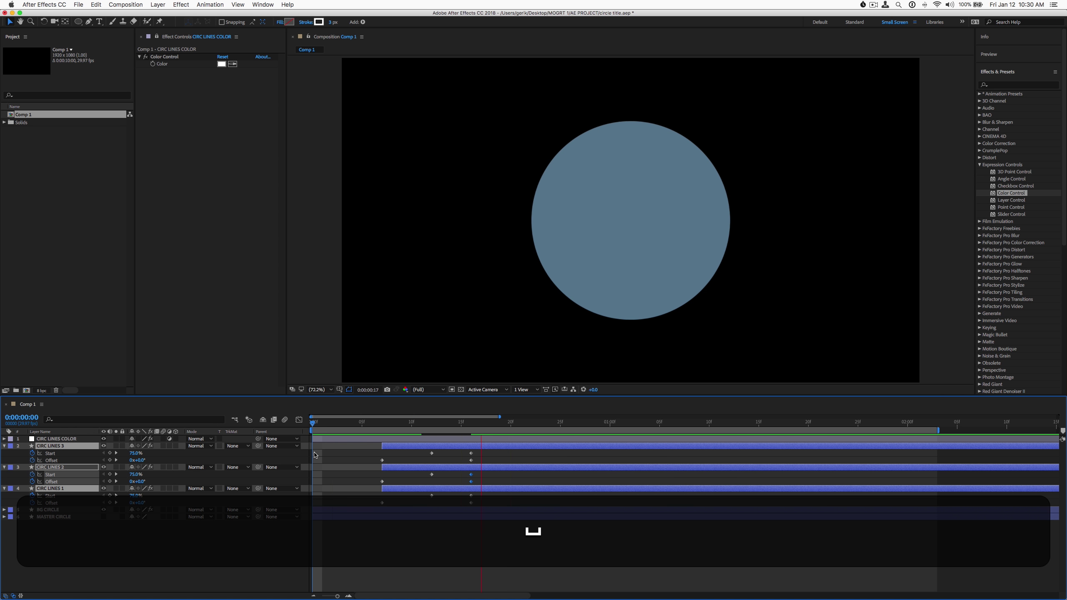
key(space)
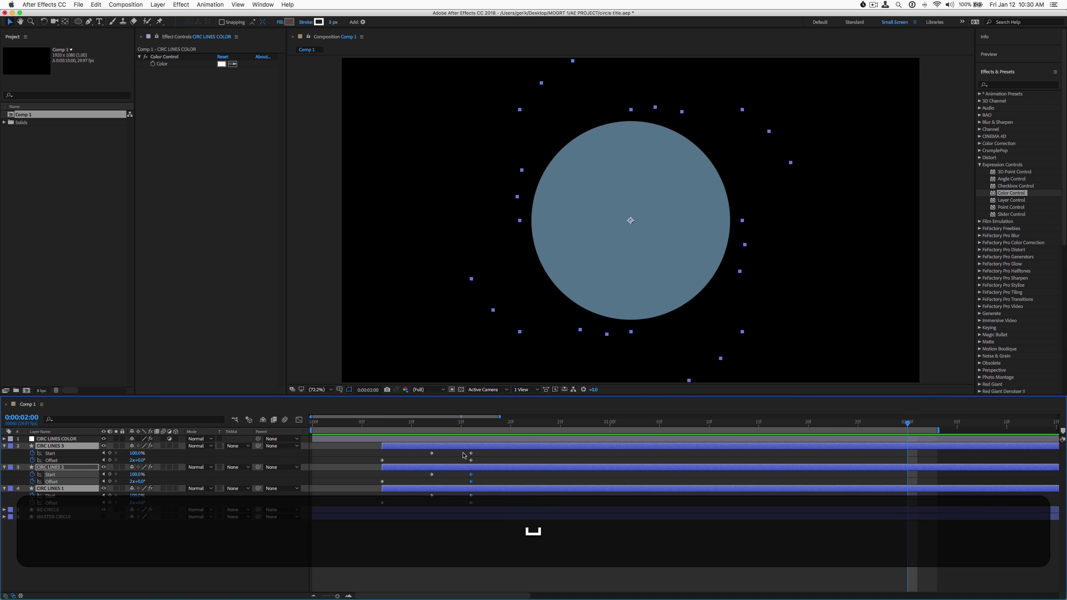
Step: Move the last Start and Offset keyframes of the three CIRC LINES layers to frame 19, preview, and collapse the layers
mouse_move(462, 453)
mouse_down()
mouse_move(485, 510)
mouse_move(473, 505)
mouse_move(502, 503)
mouse_up()
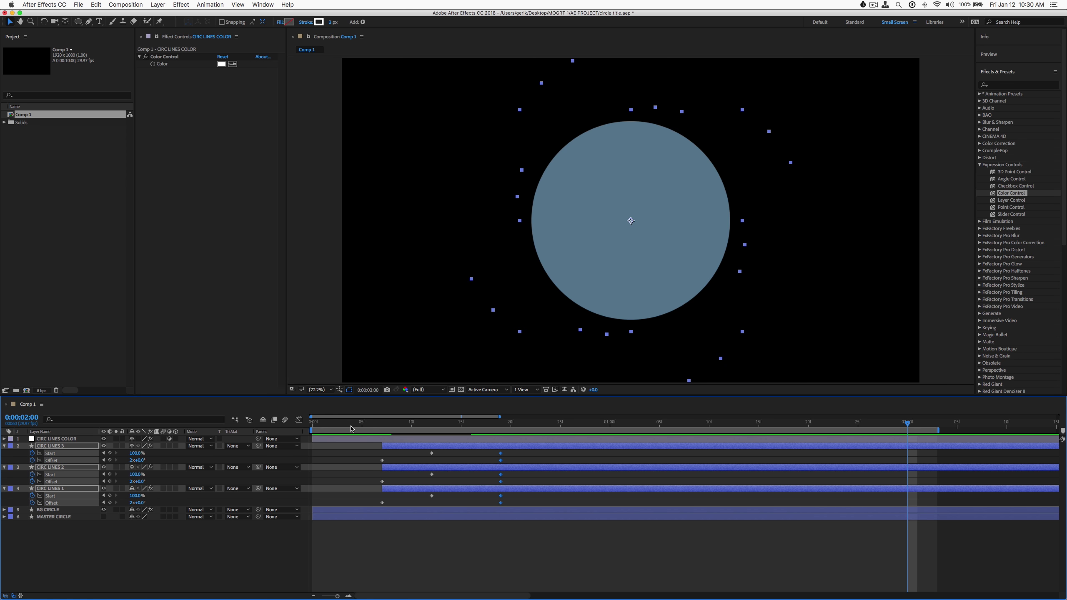
click(314, 422)
key(space)
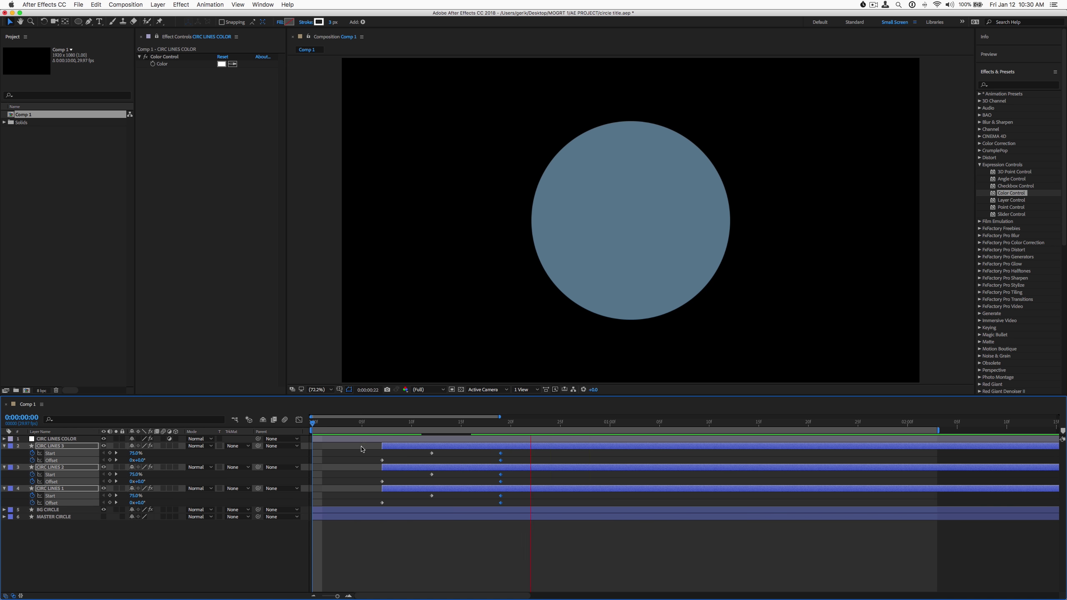
key(space)
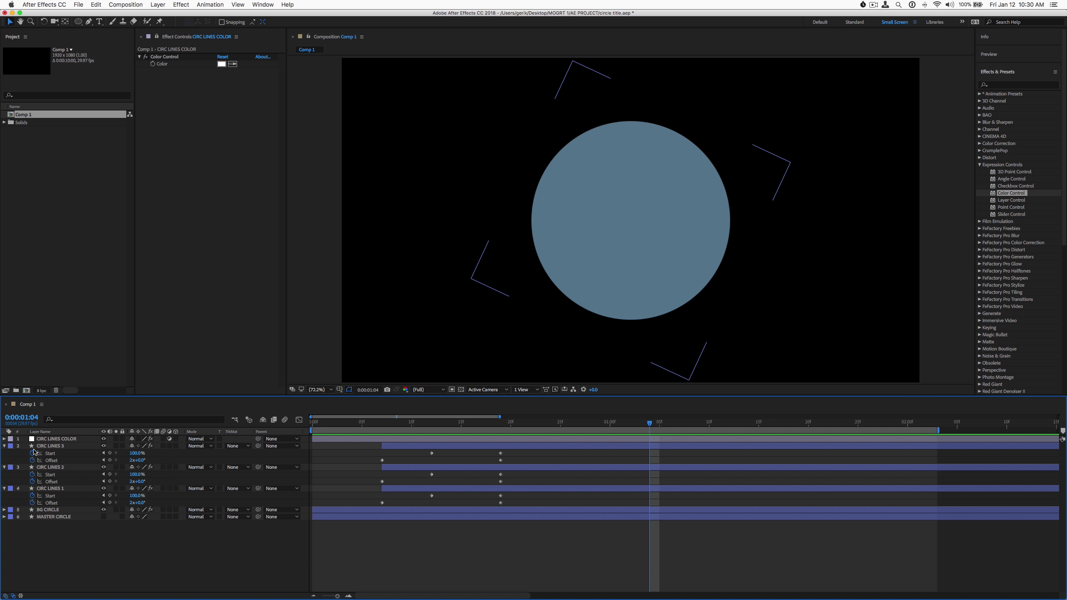
click(4, 446)
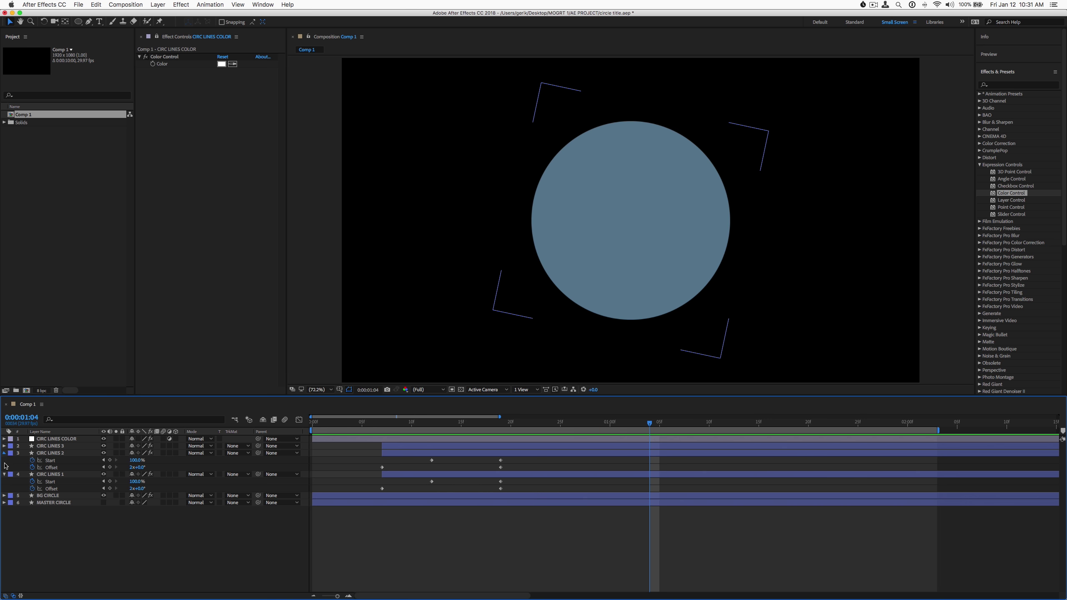
click(4, 459)
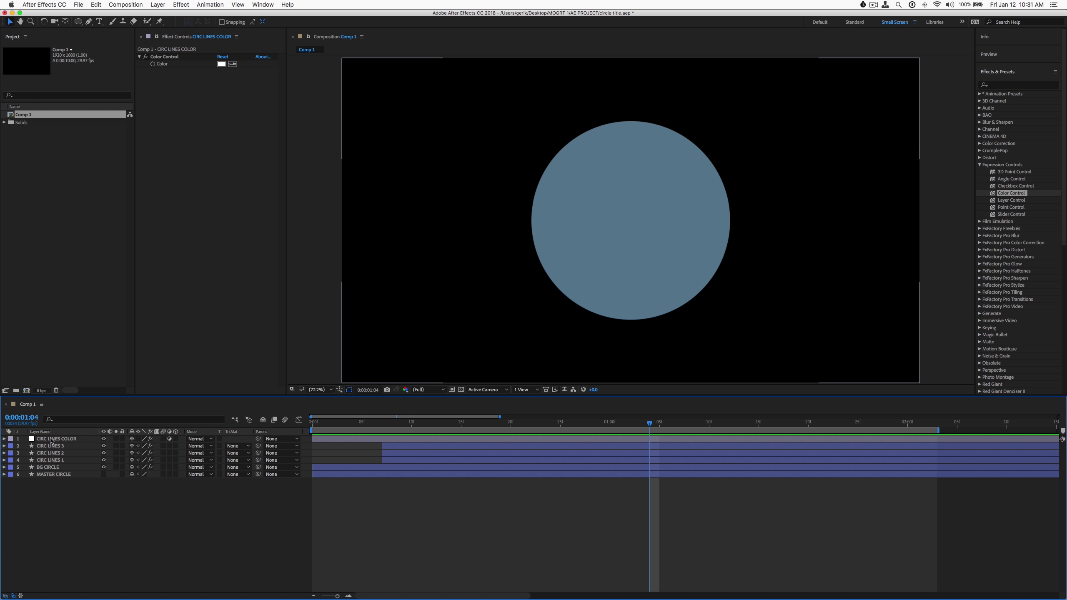
Step: Set the Color Control of CIRC LINES COLOR to red and scrub through the arcs to check their colour
click(51, 439)
click(157, 40)
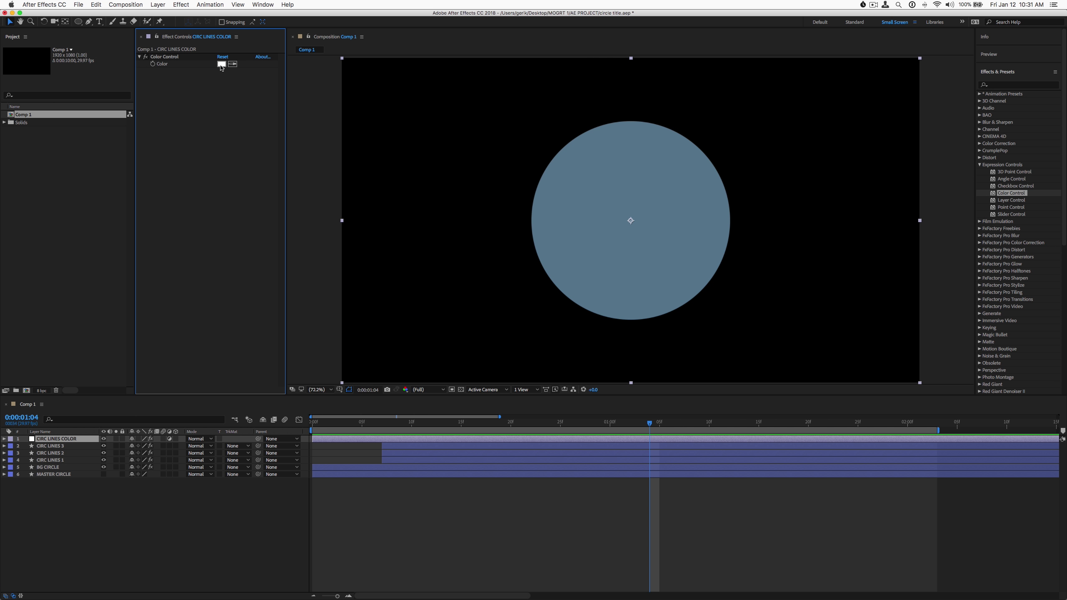
click(221, 64)
drag(244, 424, 252, 424)
click(351, 403)
click(421, 421)
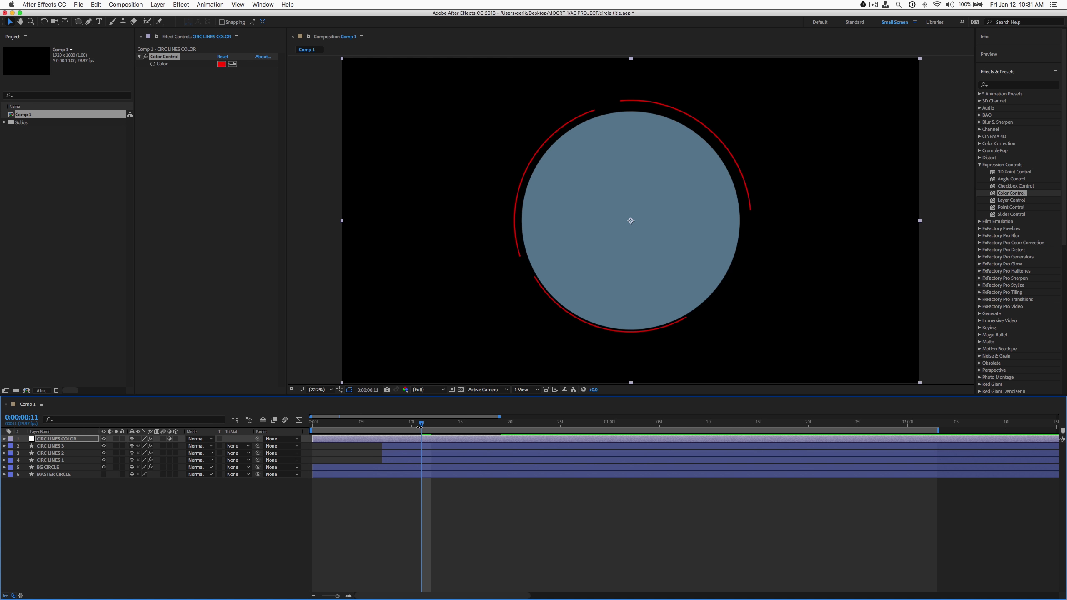
drag(418, 428, 486, 426)
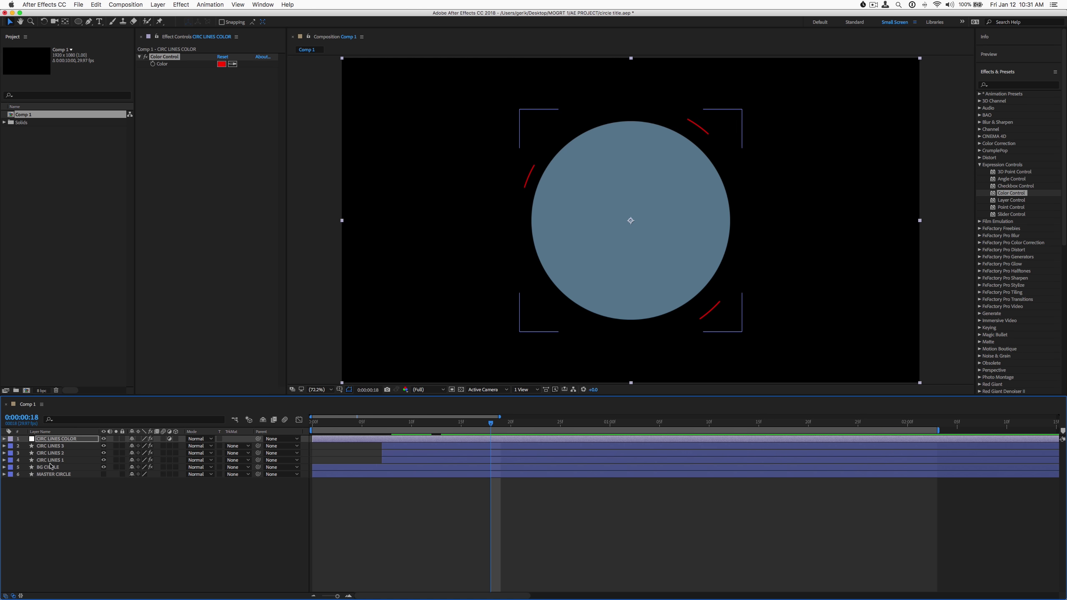
click(426, 423)
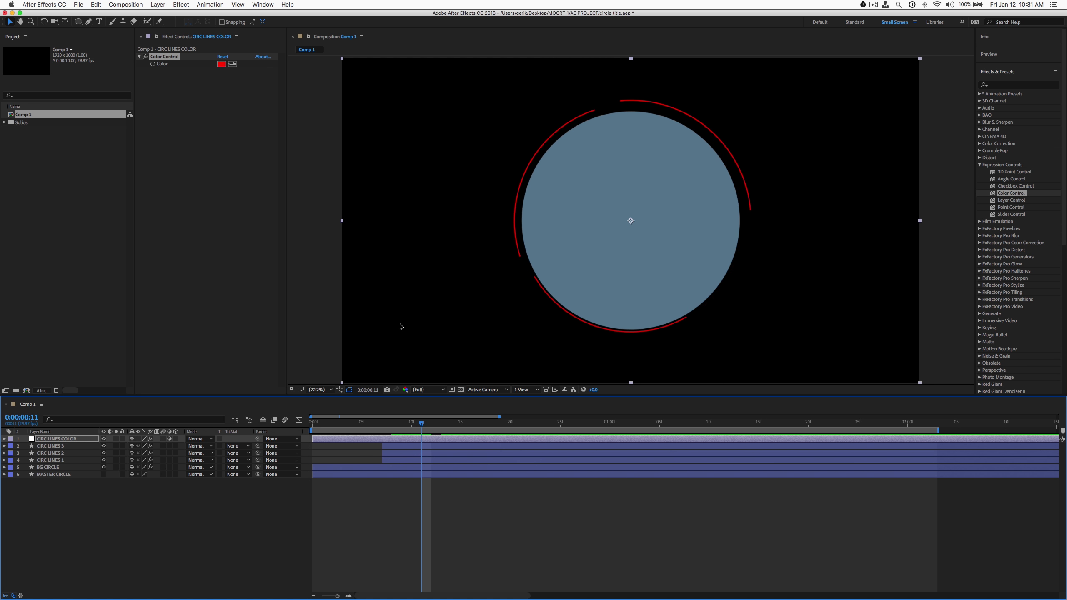
Step: Set the Color Control of CIRC LINES COLOR to near-white (EFEFEF)
click(164, 91)
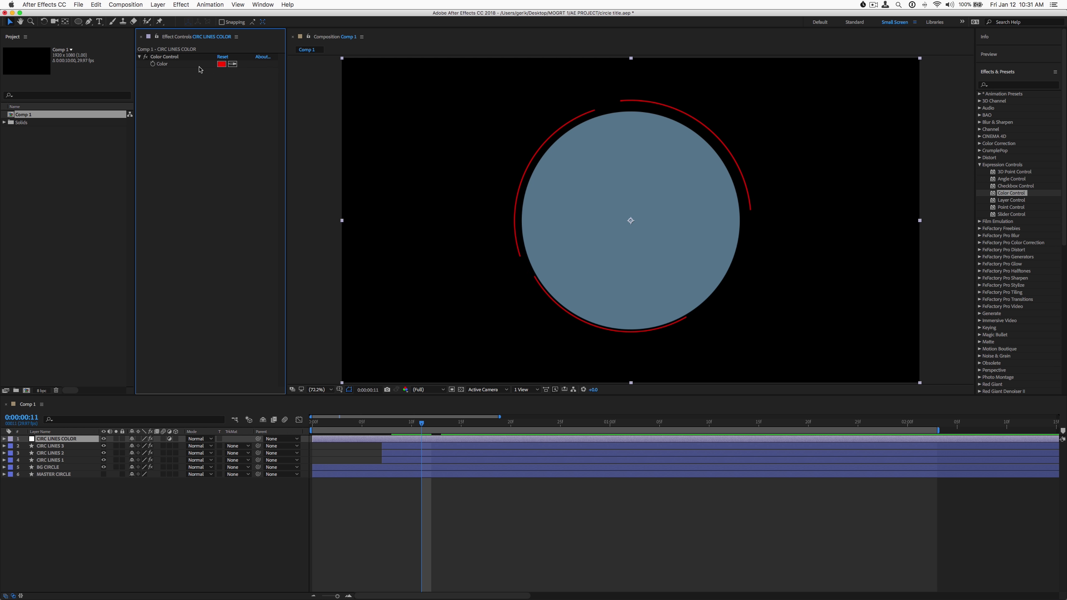
click(222, 65)
click(169, 409)
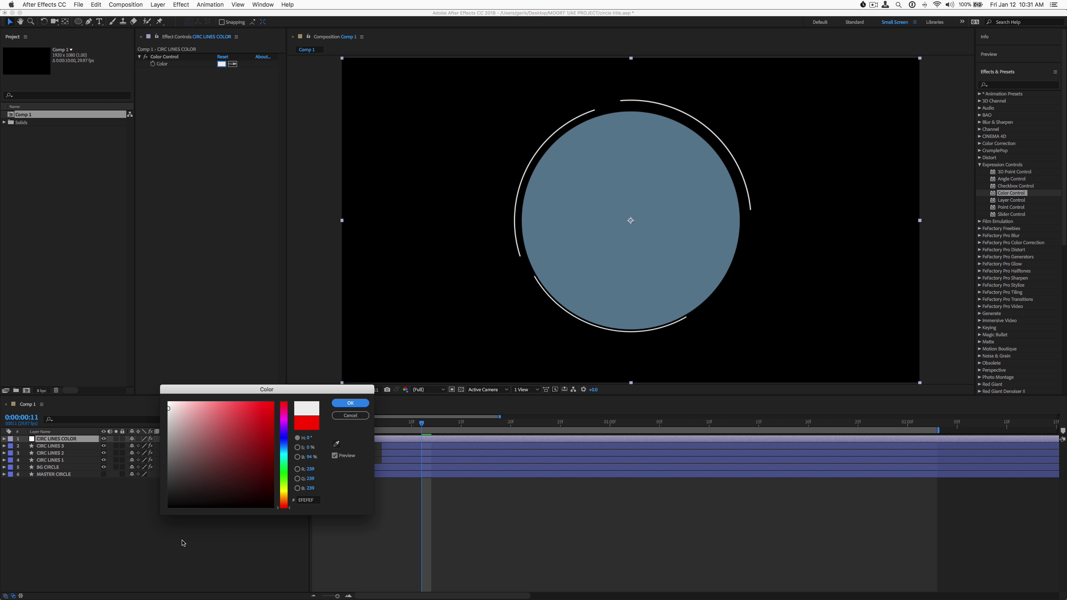
click(350, 402)
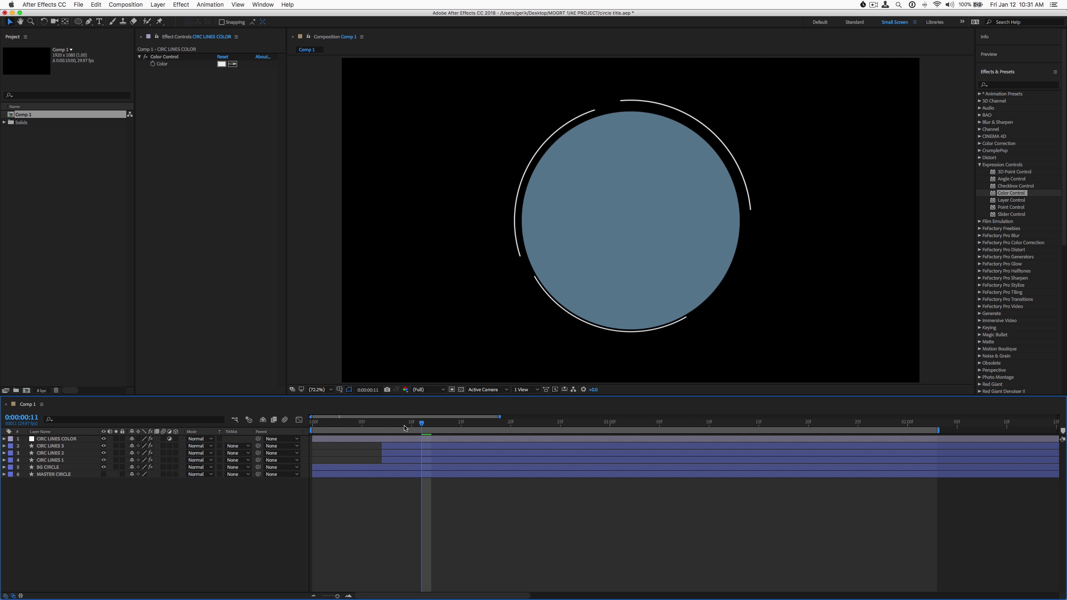
Step: Preview the circle animation, then add a text layer reading "welcome" over the circle at frame 23
drag(363, 423, 461, 415)
key(space)
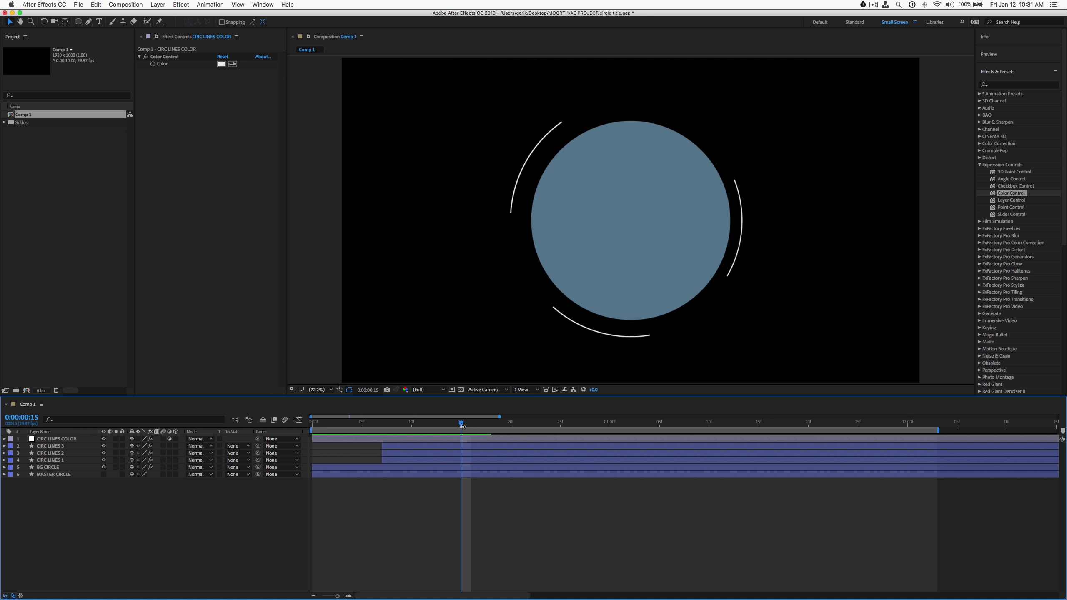
drag(463, 423, 540, 422)
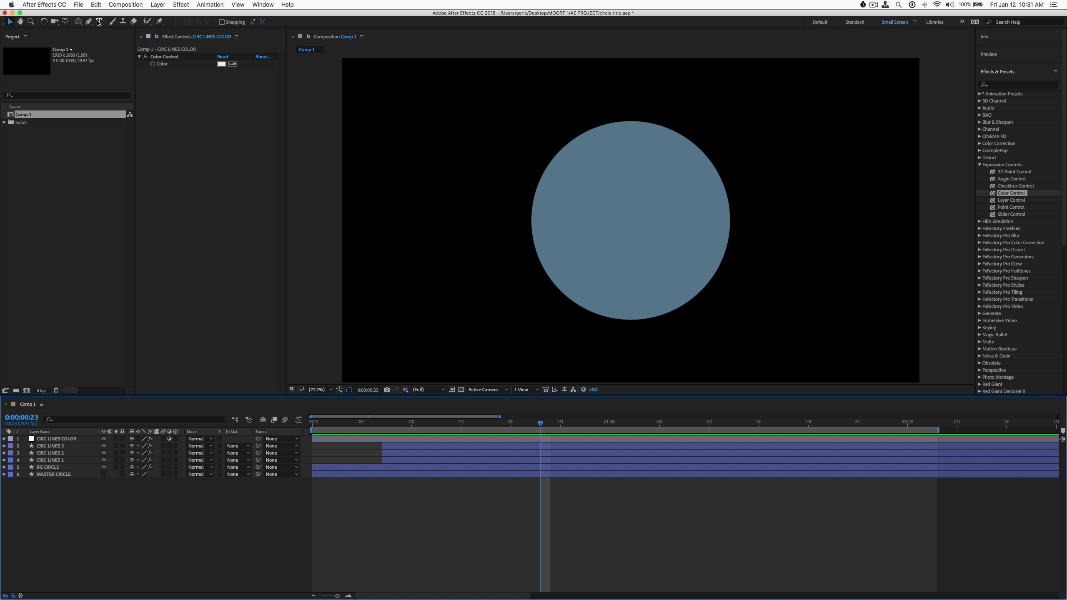
click(100, 21)
click(577, 225)
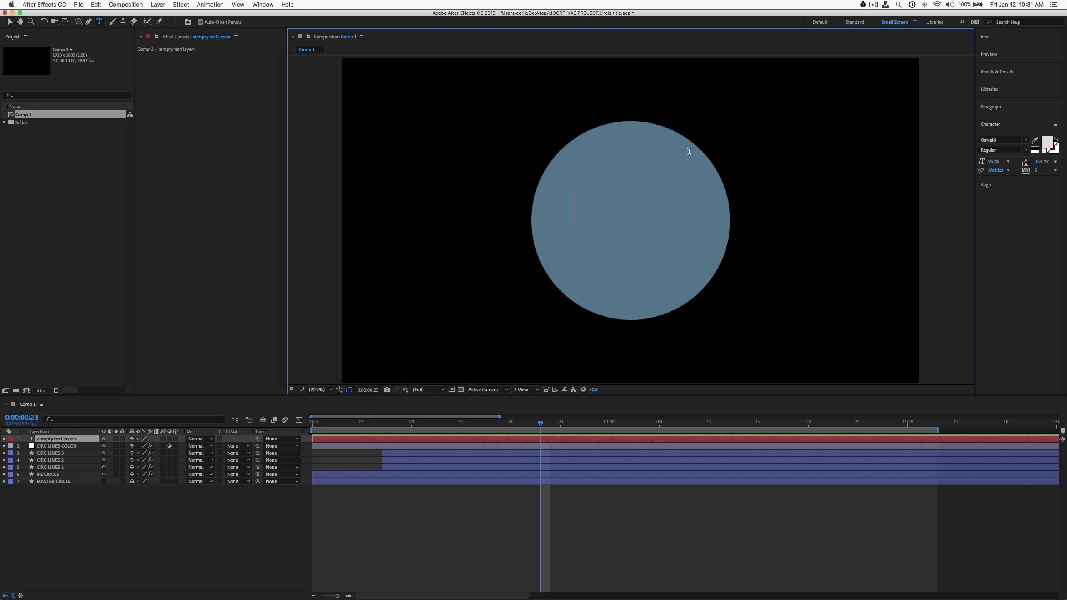
text(WE)
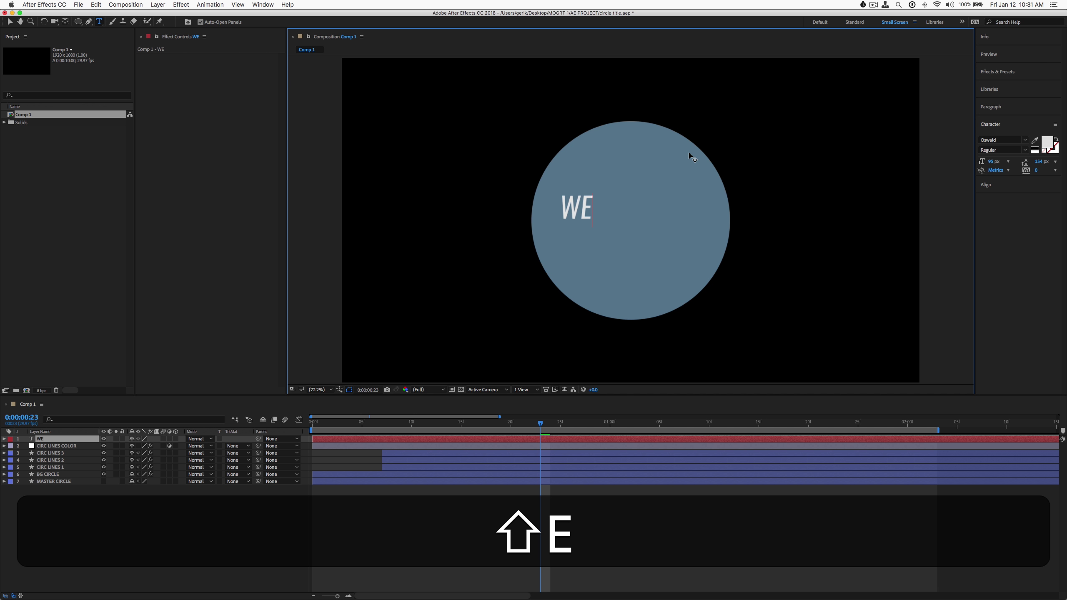
text(clom)
key(BackSpace)
key(BackSpace)
key(BackSpace)
key(BackSpace)
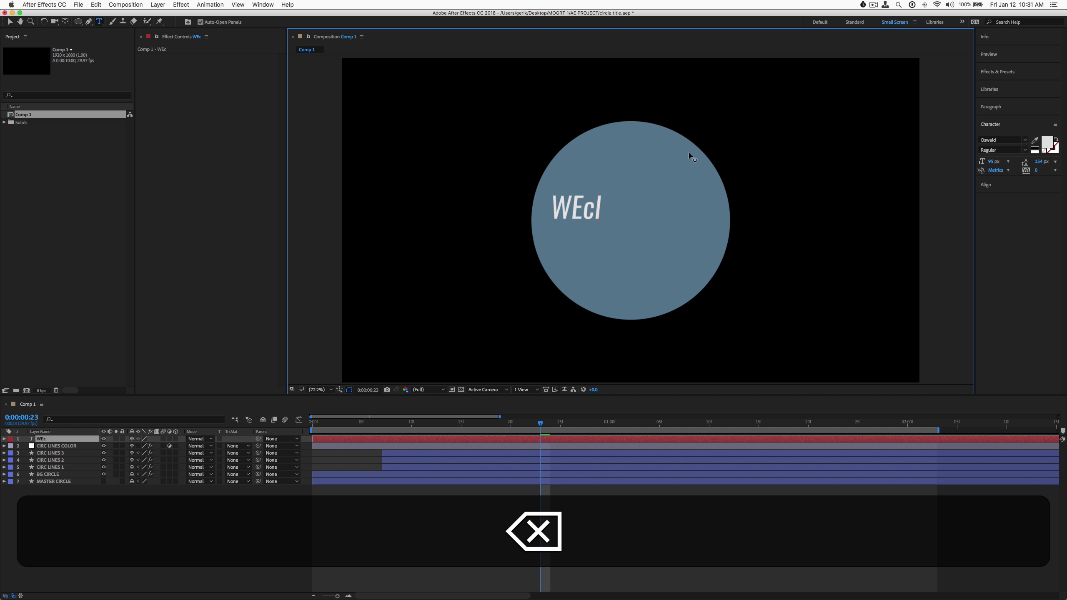
key(BackSpace)
key(BackSpace)
text(w)
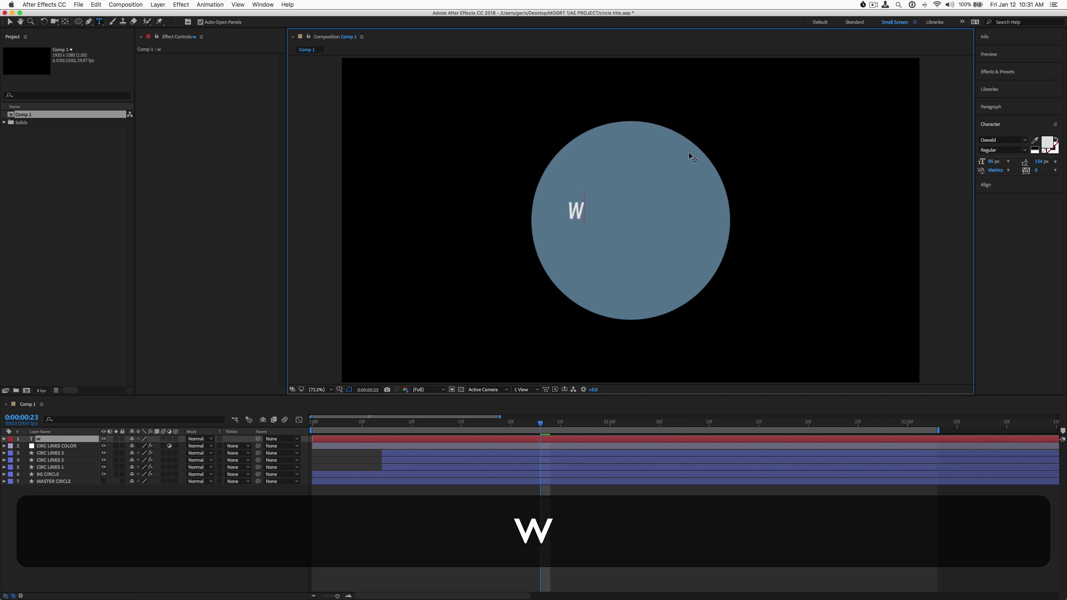
text(elcome)
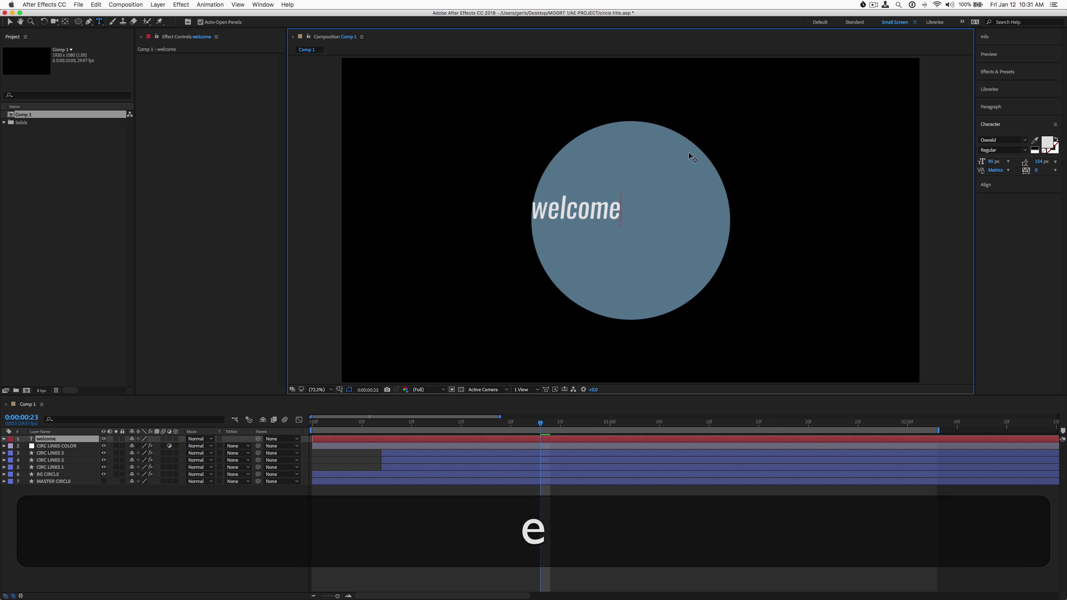
Step: Change the welcome text's font to Bebas Neue and move the text toward the middle of the circle
key(super+a)
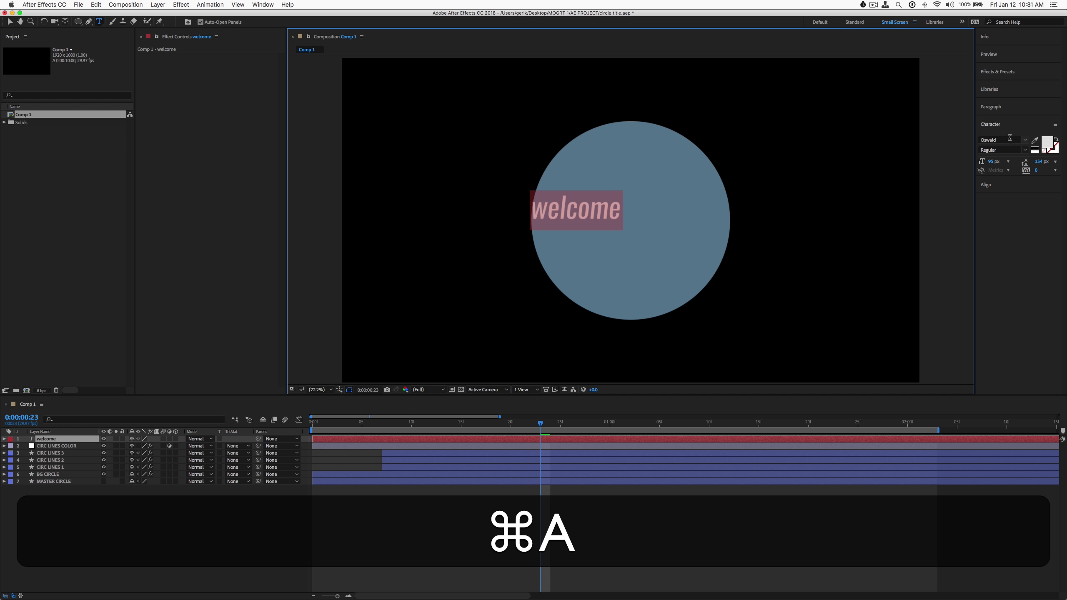
click(1010, 139)
text(beb)
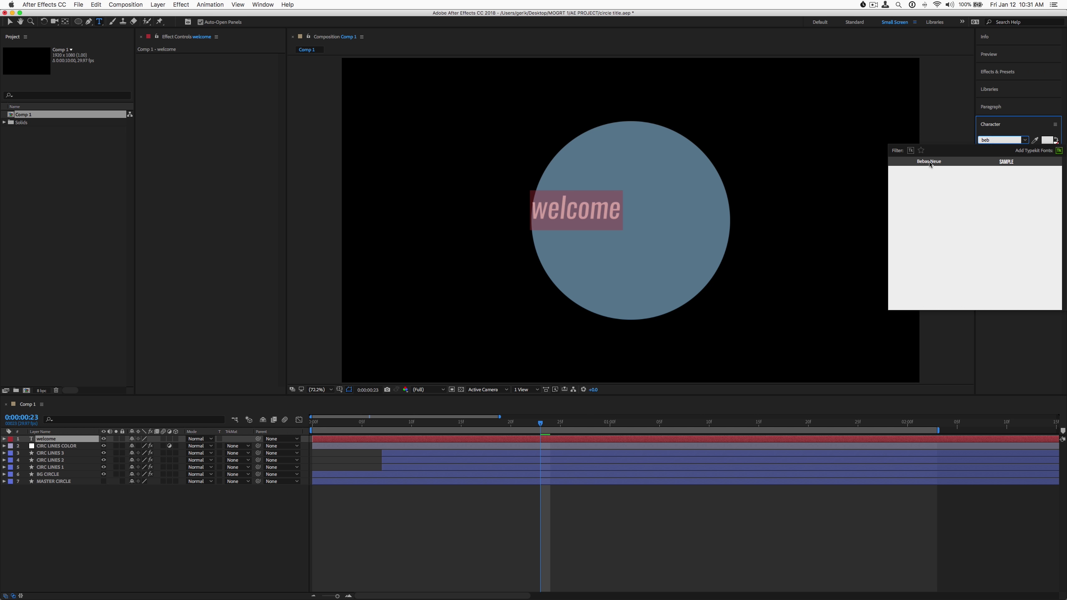
click(929, 163)
click(9, 21)
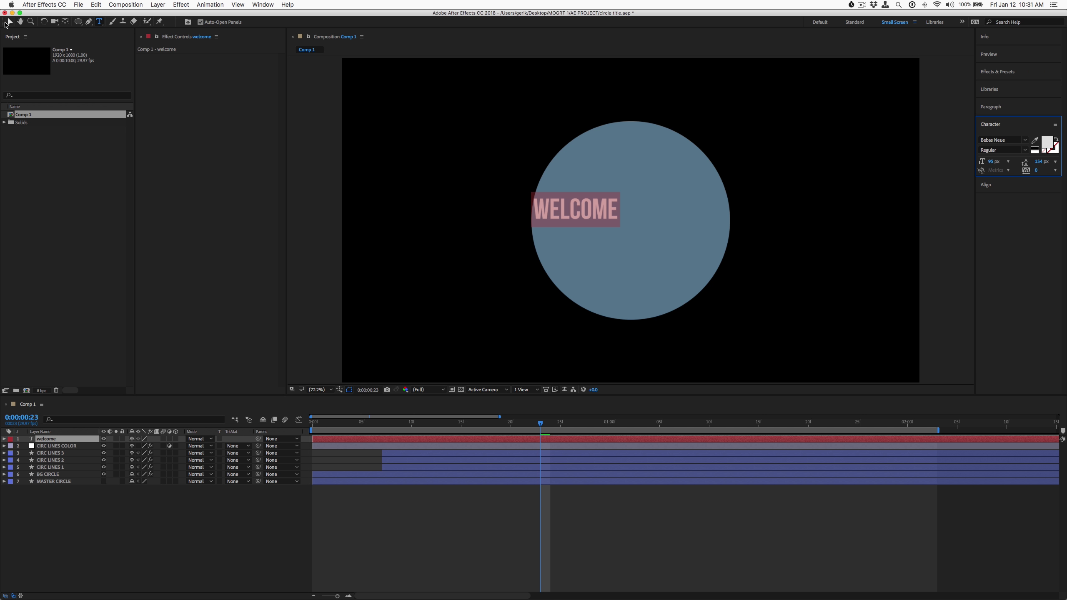
drag(596, 208, 636, 208)
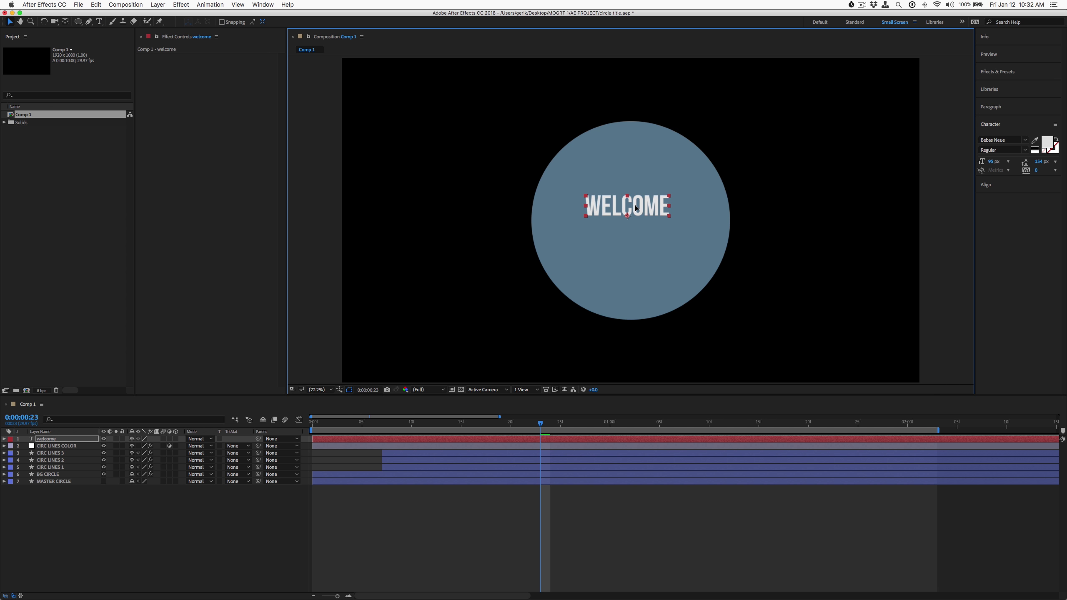
Step: Set the welcome text to 163 px with Auto leading and slightly wider tracking
drag(992, 161, 1040, 163)
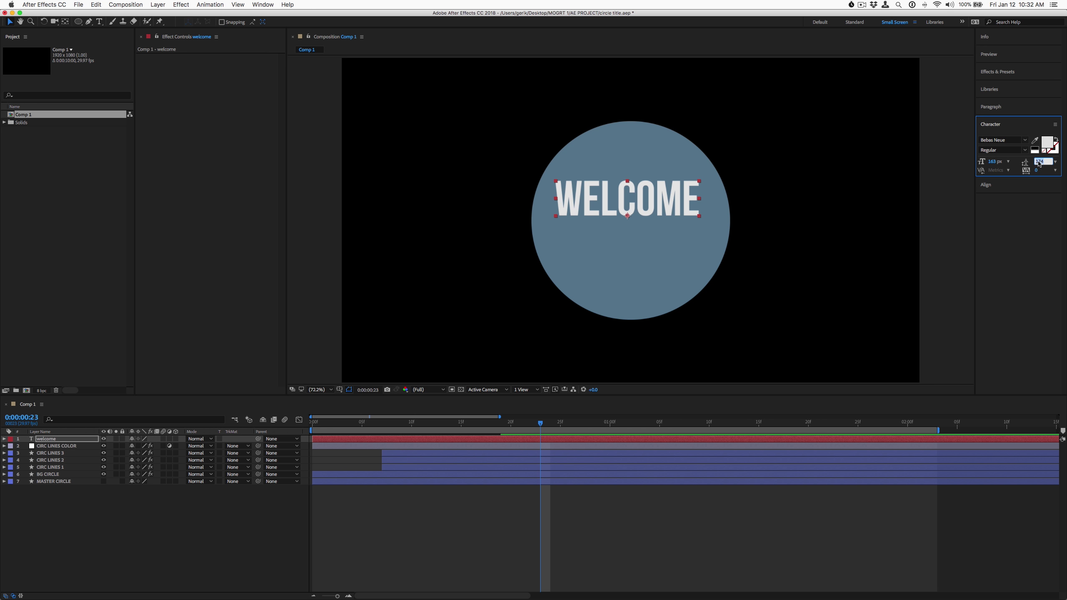
click(1056, 164)
click(1018, 162)
drag(1036, 170, 1050, 170)
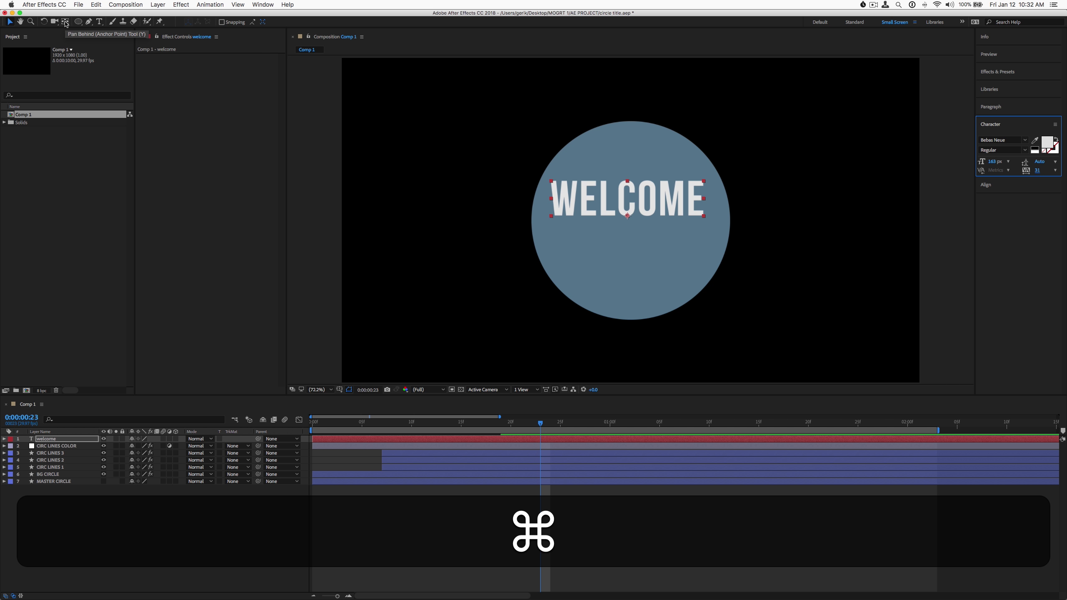
Step: Centre the welcome layer's anchor point and align the layer horizontally and vertically to the composition
super+double_click(66, 22)
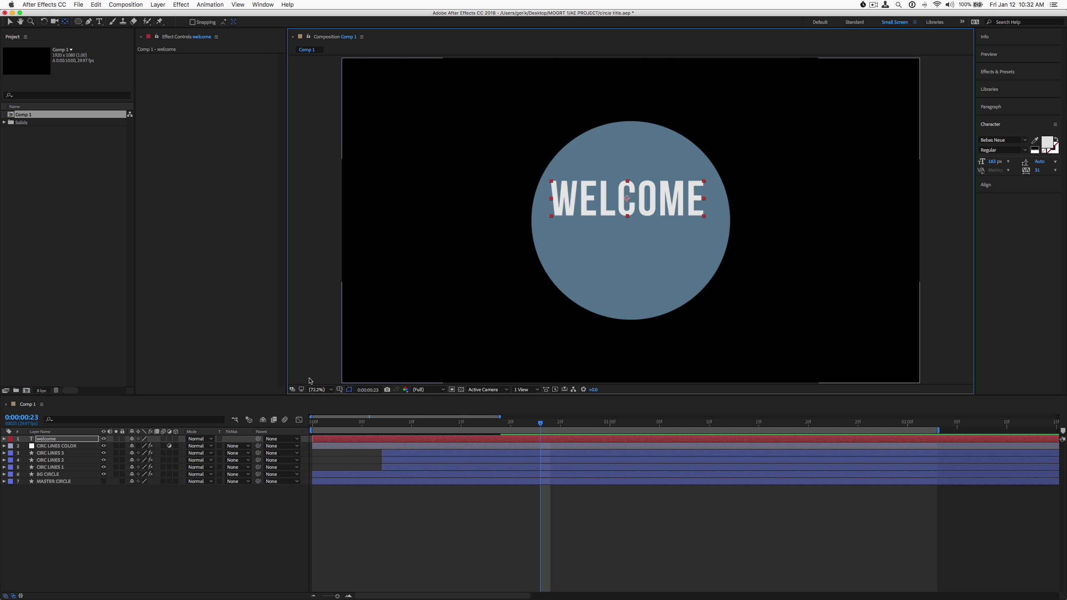
click(10, 21)
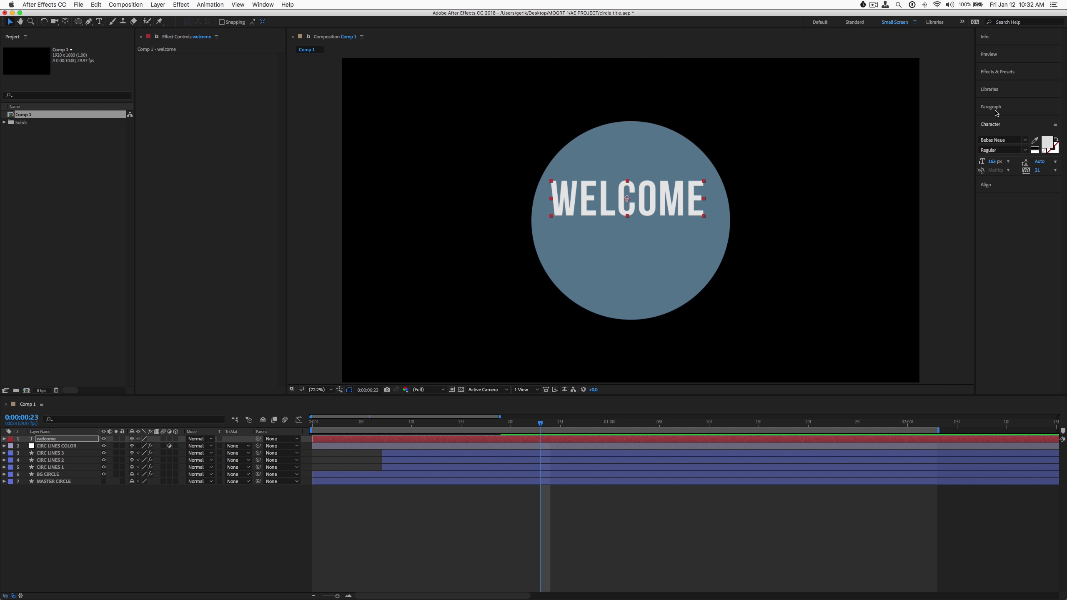
click(1001, 185)
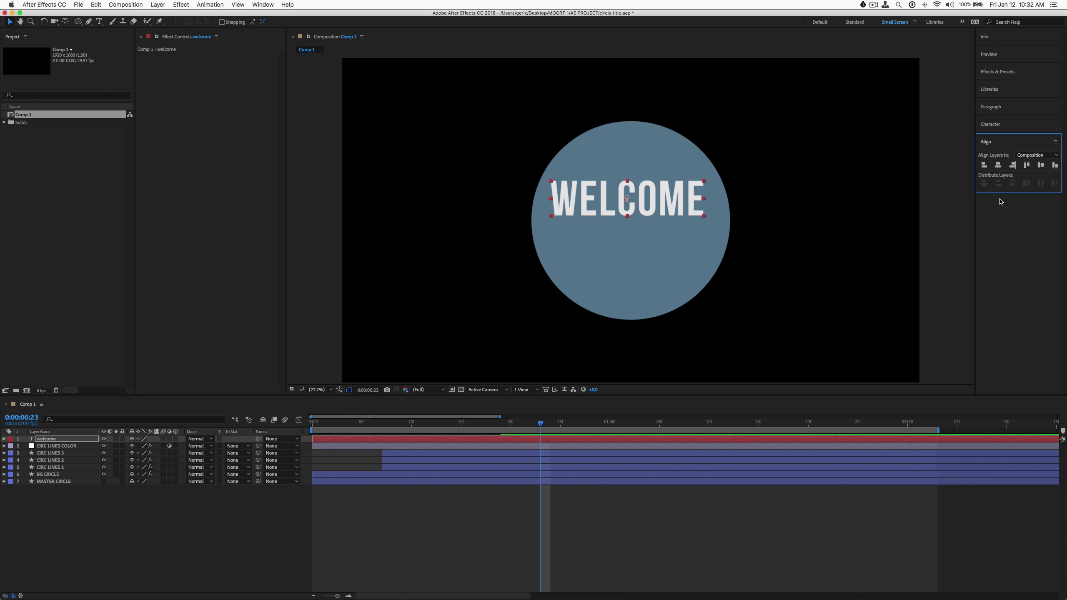
click(998, 165)
click(1041, 165)
click(269, 512)
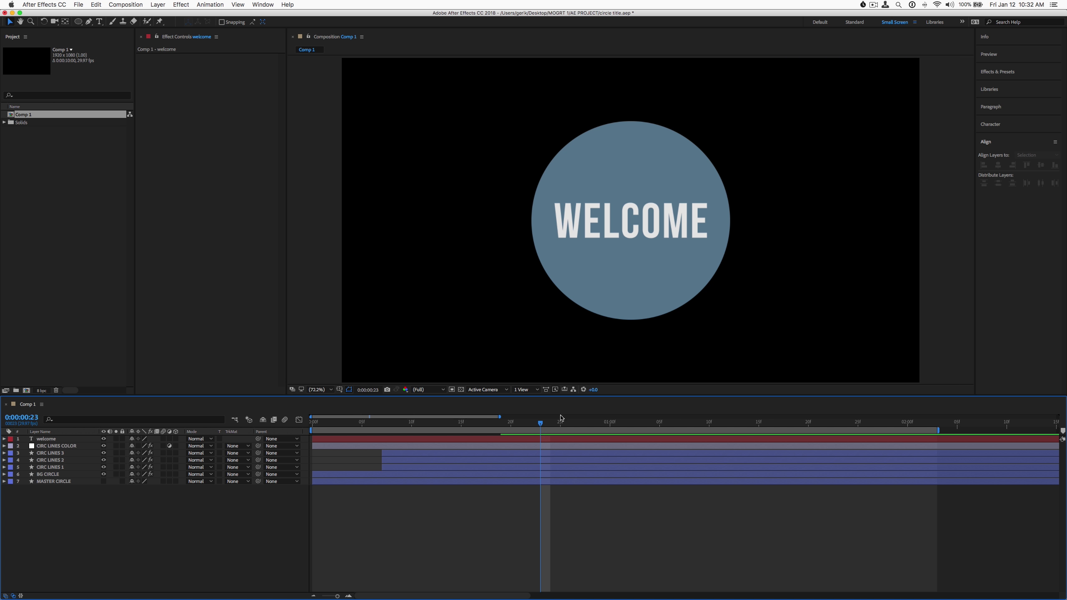
Step: Review the opening timing, then keyframe the welcome layer's Scale at 0% on frame 0
drag(533, 427, 431, 423)
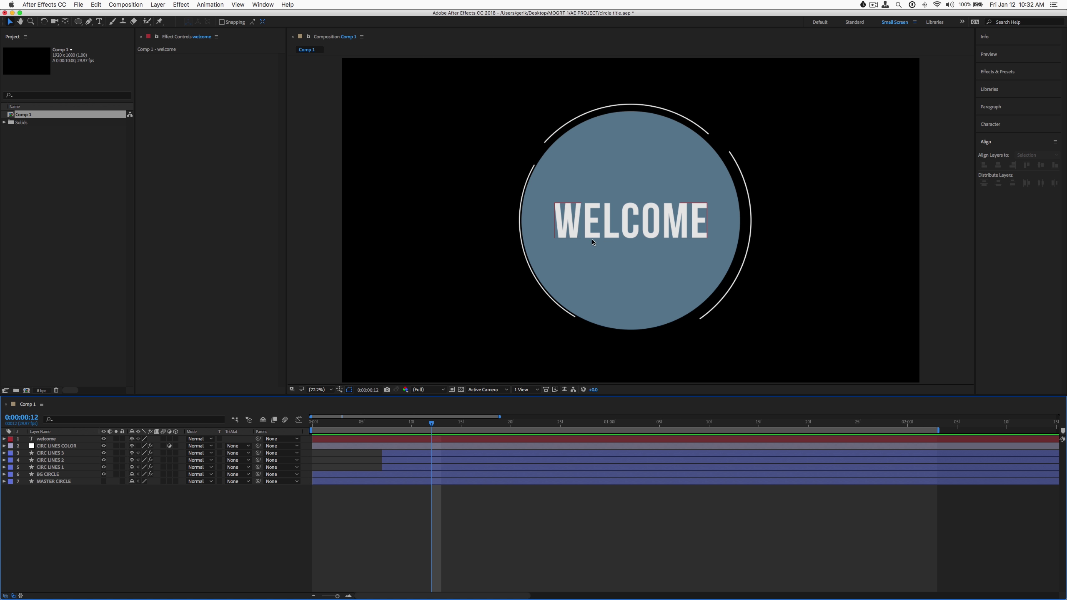
mouse_move(430, 428)
mouse_down()
mouse_move(451, 427)
mouse_move(391, 427)
mouse_move(423, 427)
mouse_up()
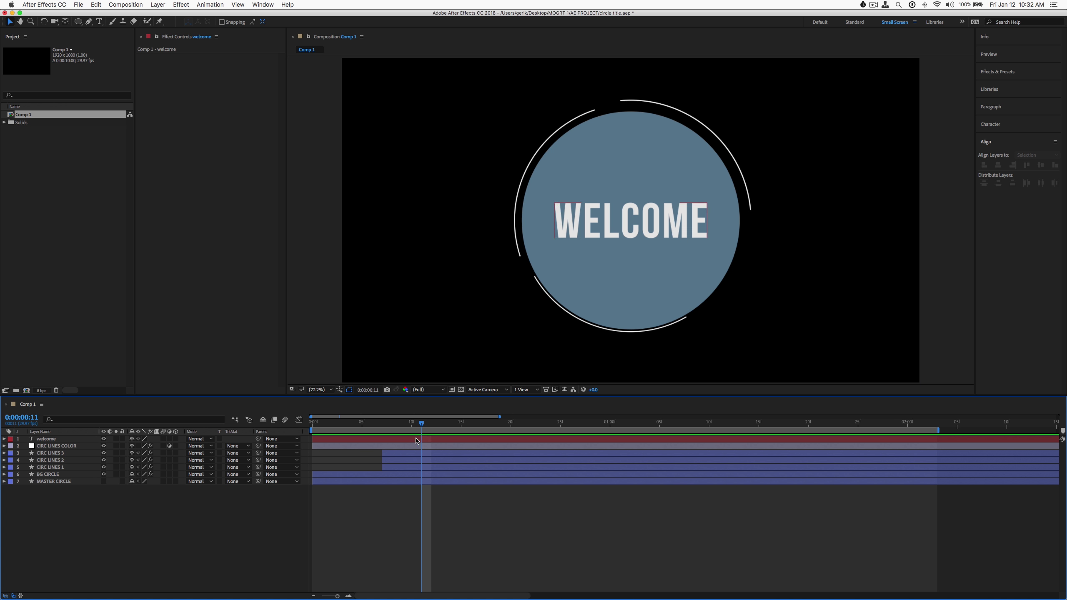
drag(394, 425, 301, 418)
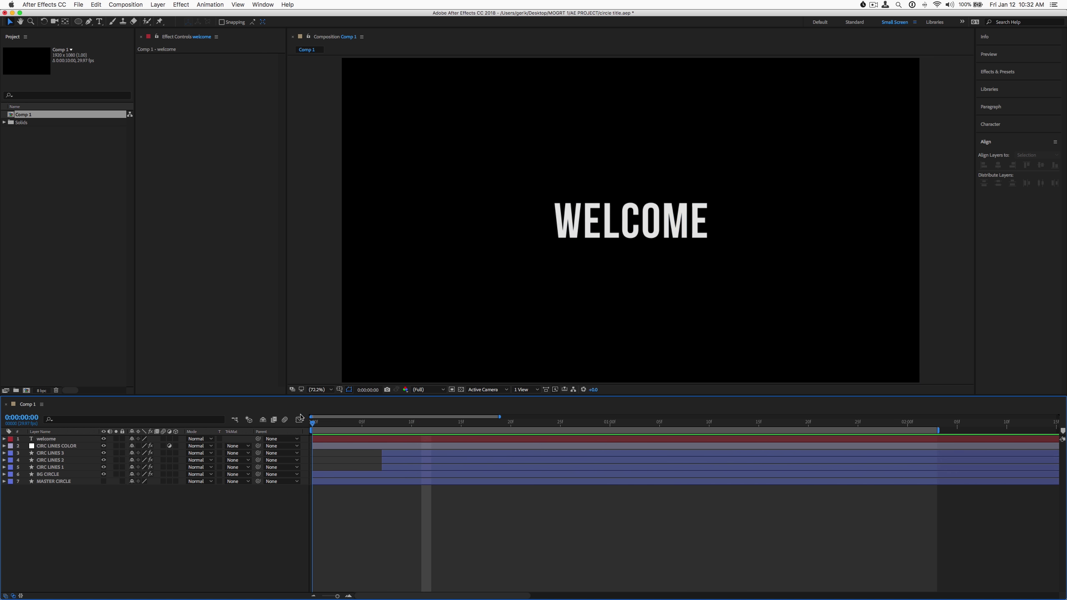
key(space)
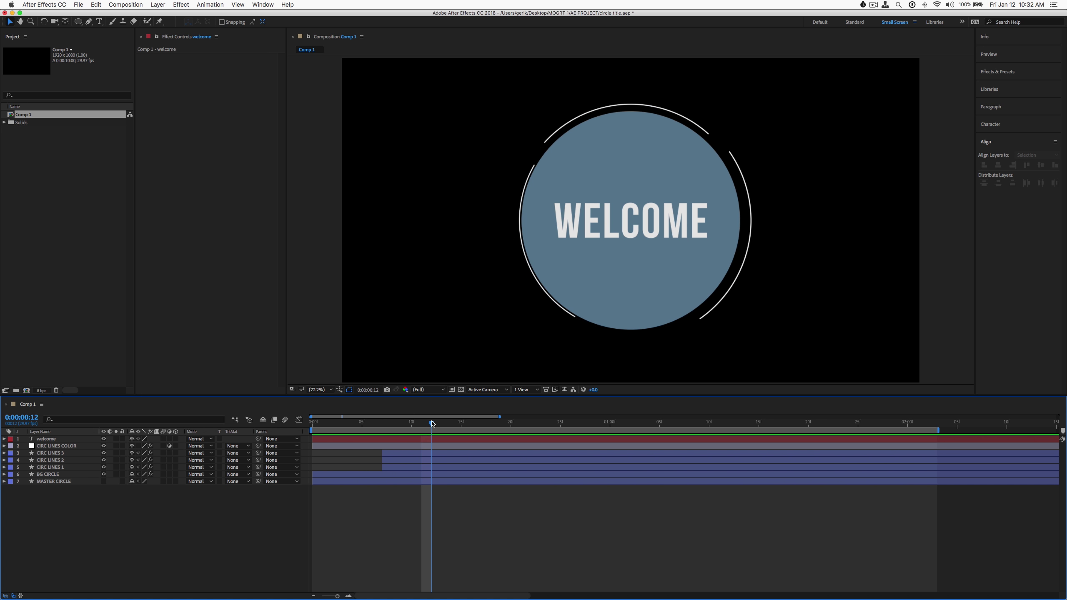
click(406, 440)
drag(431, 422, 303, 420)
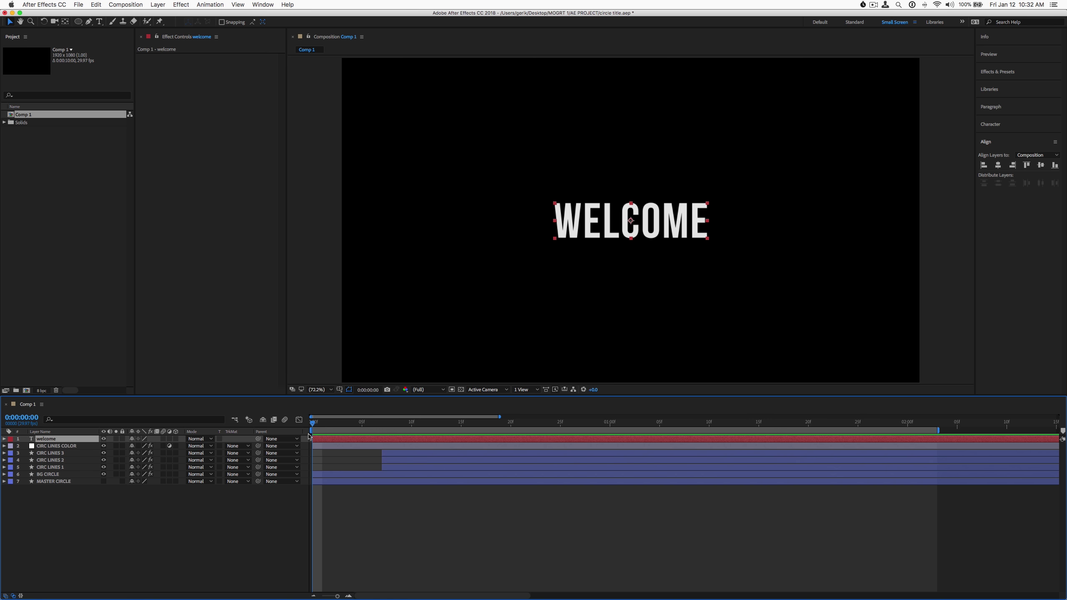
key(s)
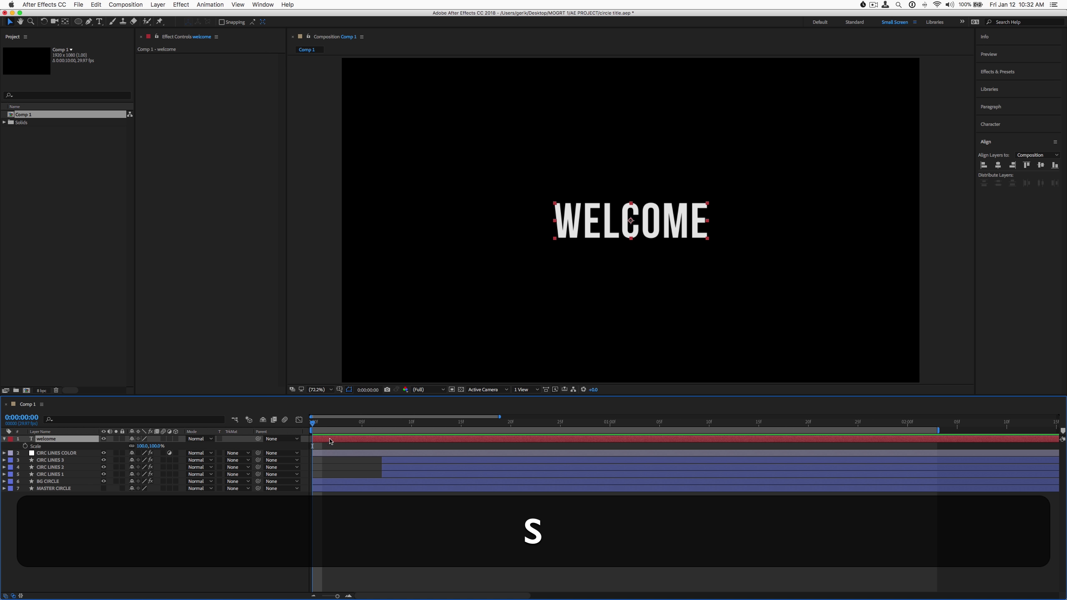
click(26, 446)
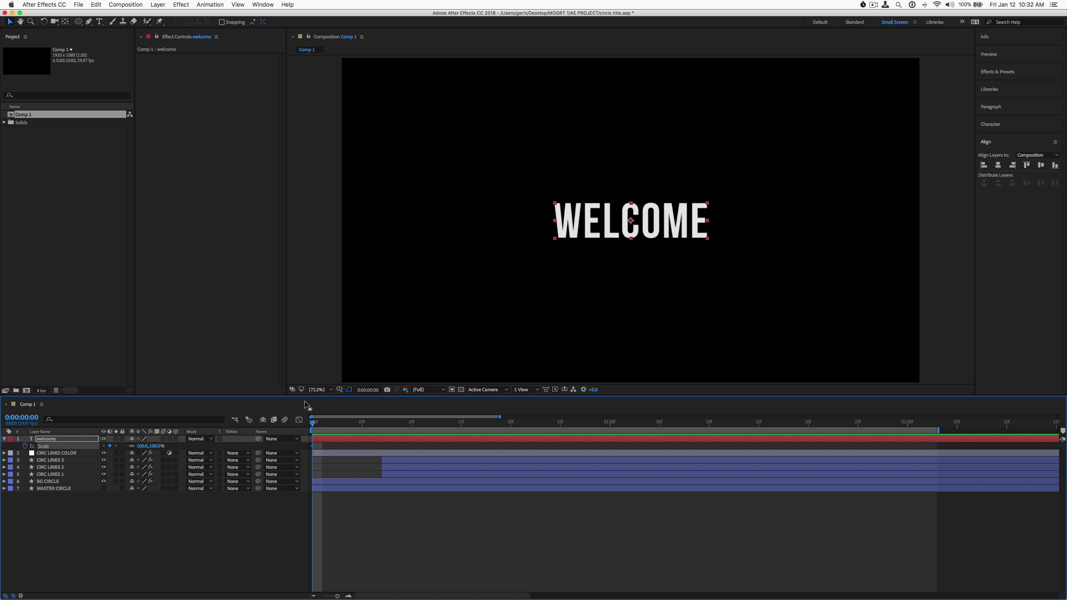
click(156, 446)
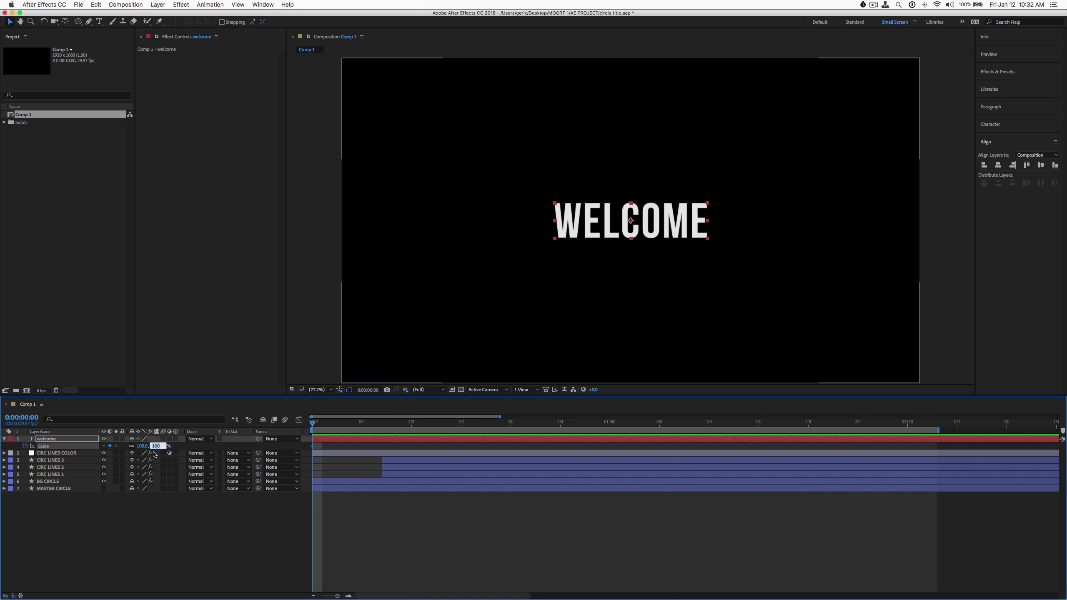
text(0)
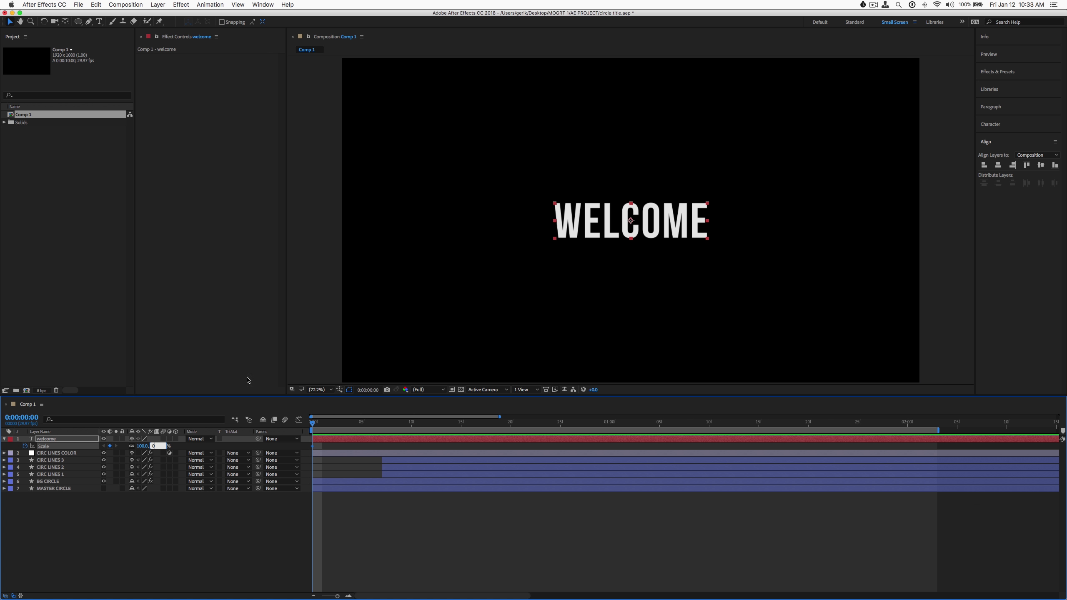
key(Return)
Step: Add a 100% Scale keyframe to the welcome layer at frame 12
drag(315, 428, 432, 429)
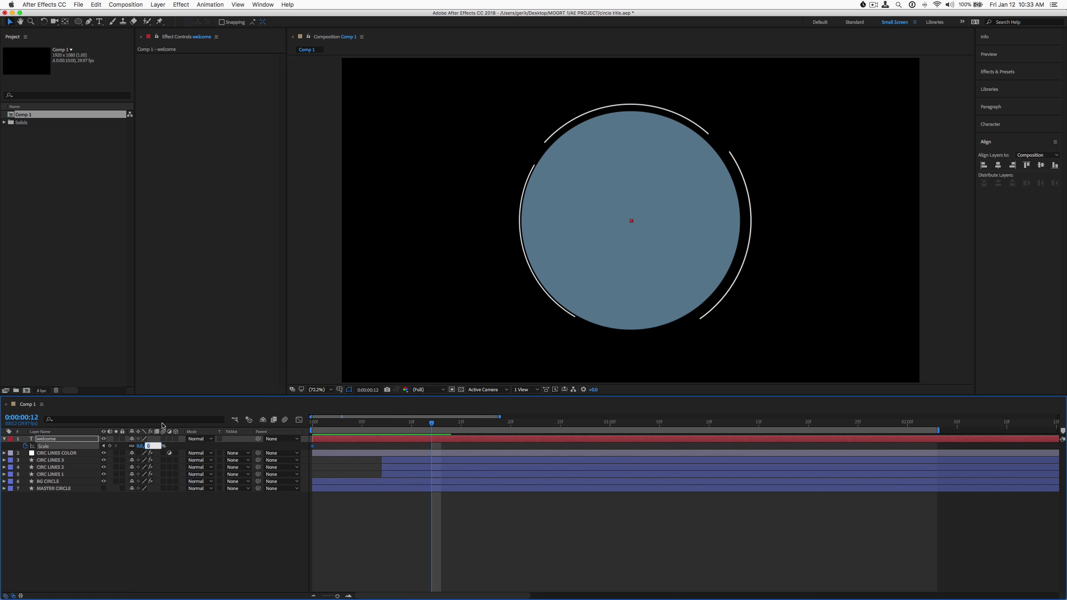
text(100)
key(Return)
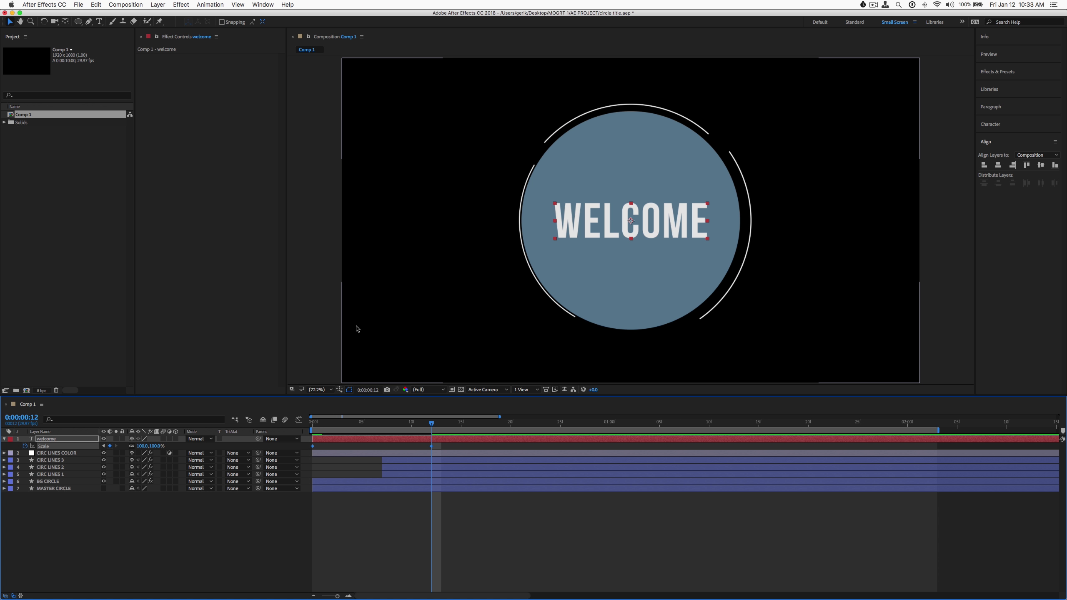
Step: Easy Ease both Scale keyframes, stretch the last one's ease handle back to the first in the speed graph, and preview
key(F9)
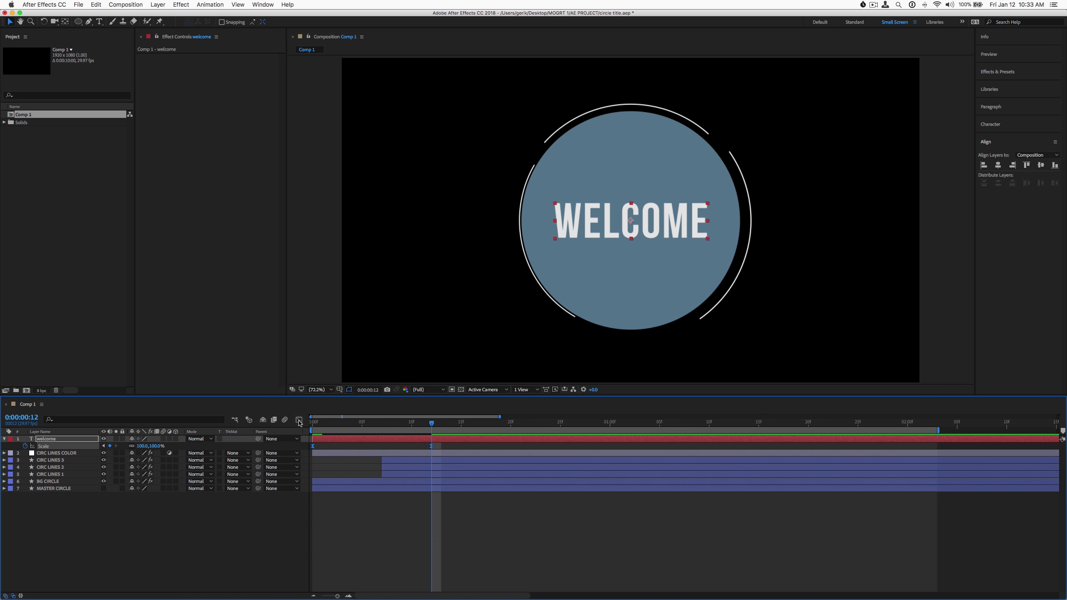
click(298, 419)
click(432, 568)
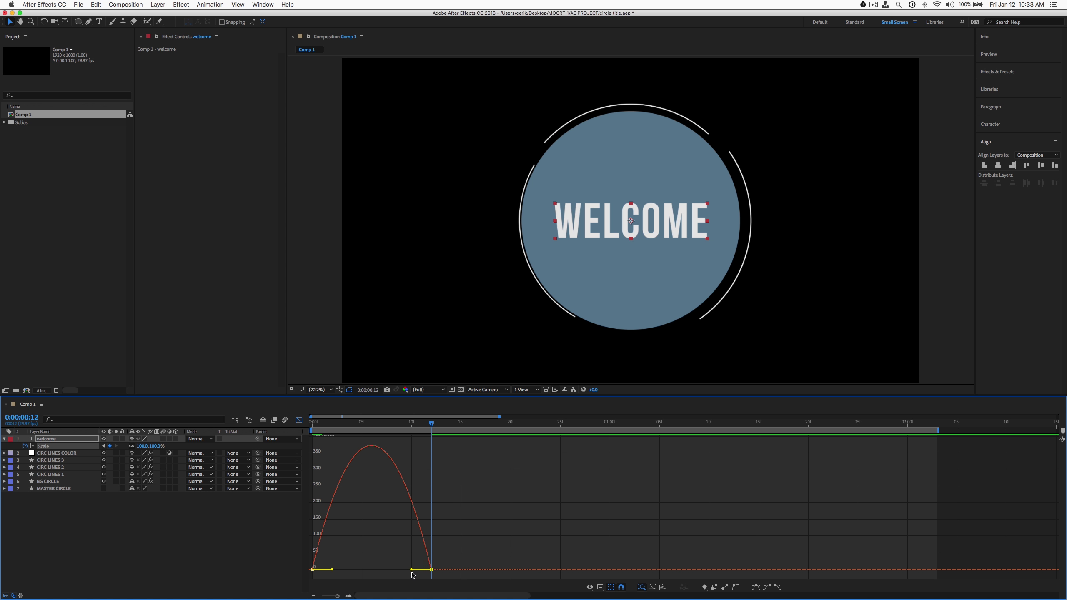
drag(411, 569, 314, 569)
key(Home)
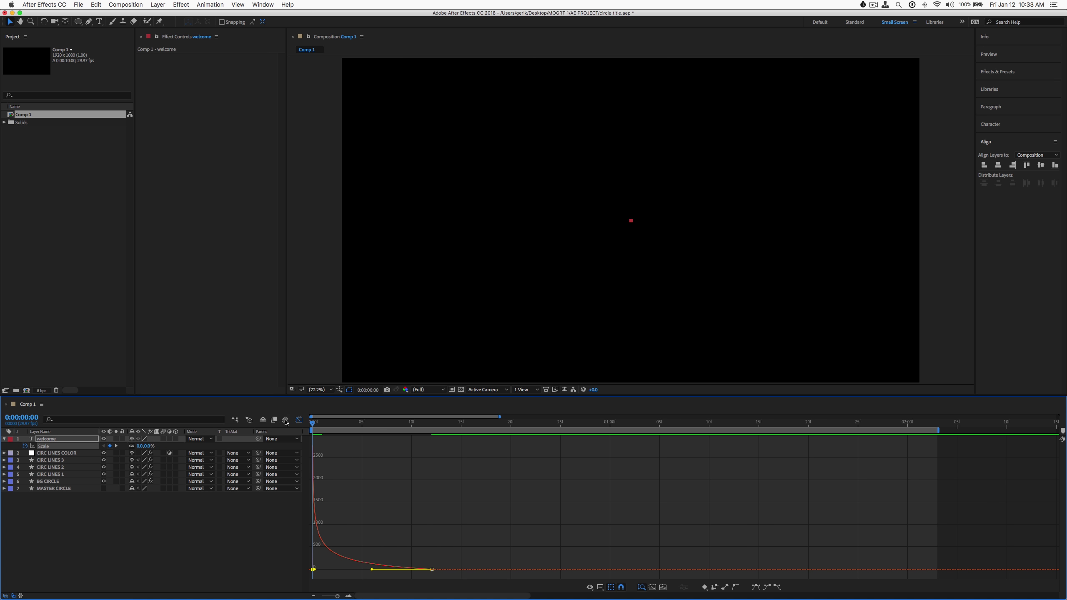
key(space)
key(space)
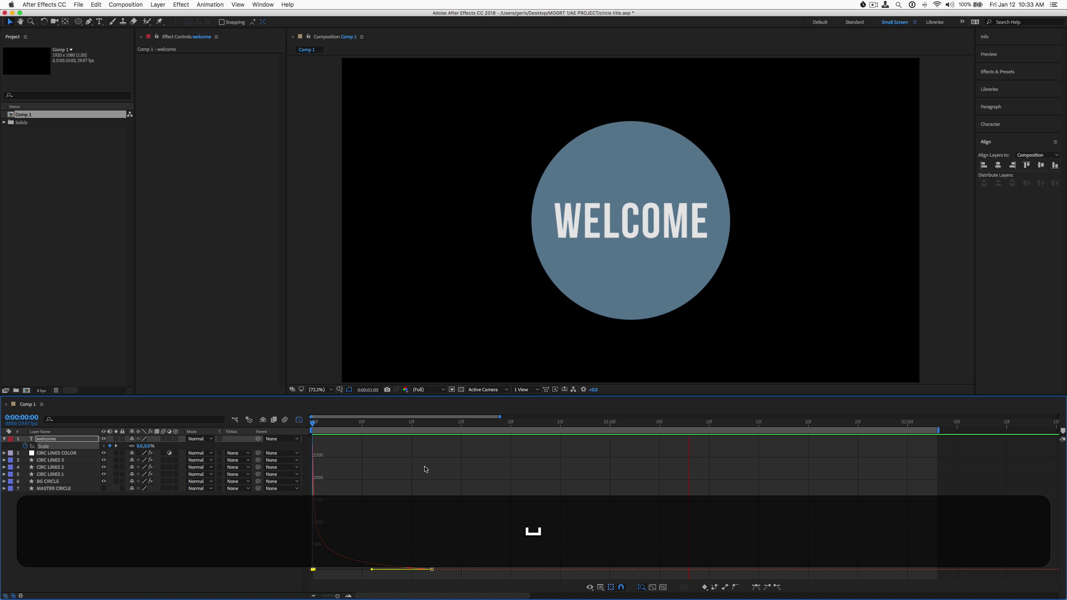
Step: Move the welcome layer's last Scale keyframe to frame 20 and preview the title from the start
drag(433, 570, 517, 572)
key(space)
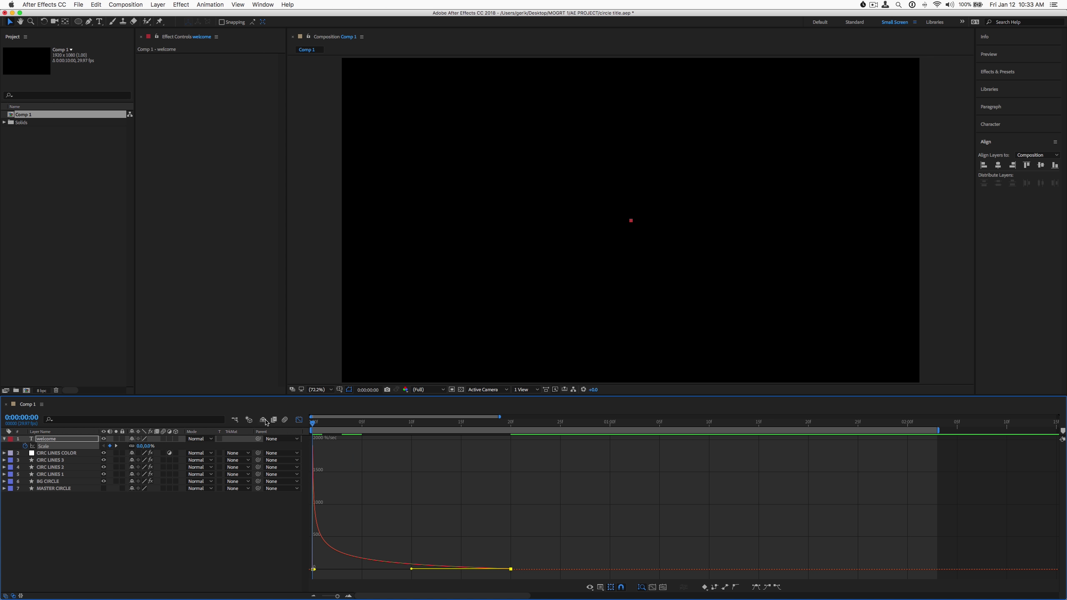
key(space)
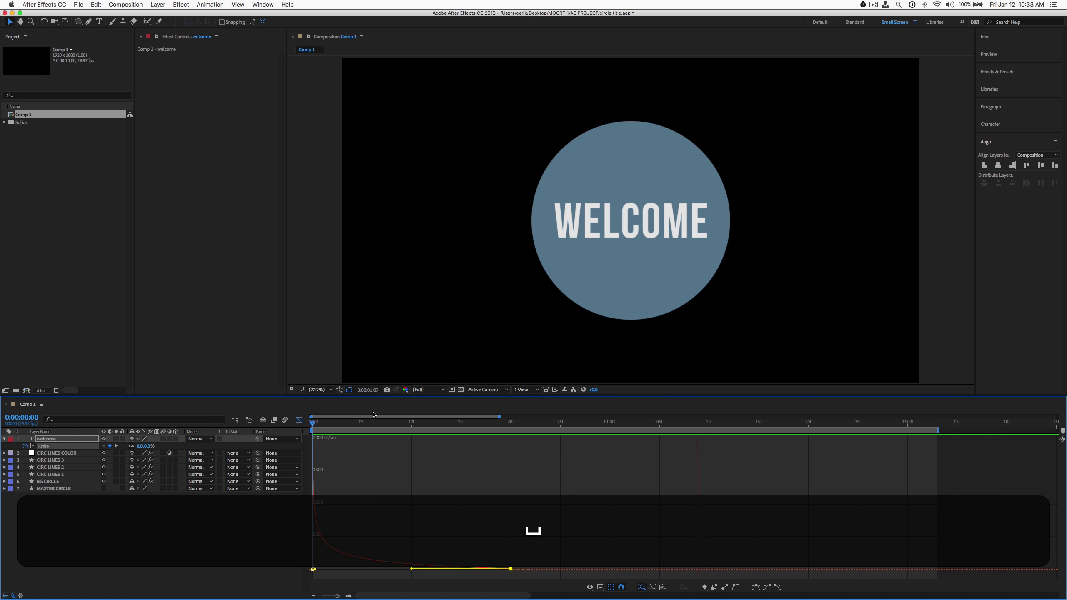
drag(320, 423, 293, 427)
key(space)
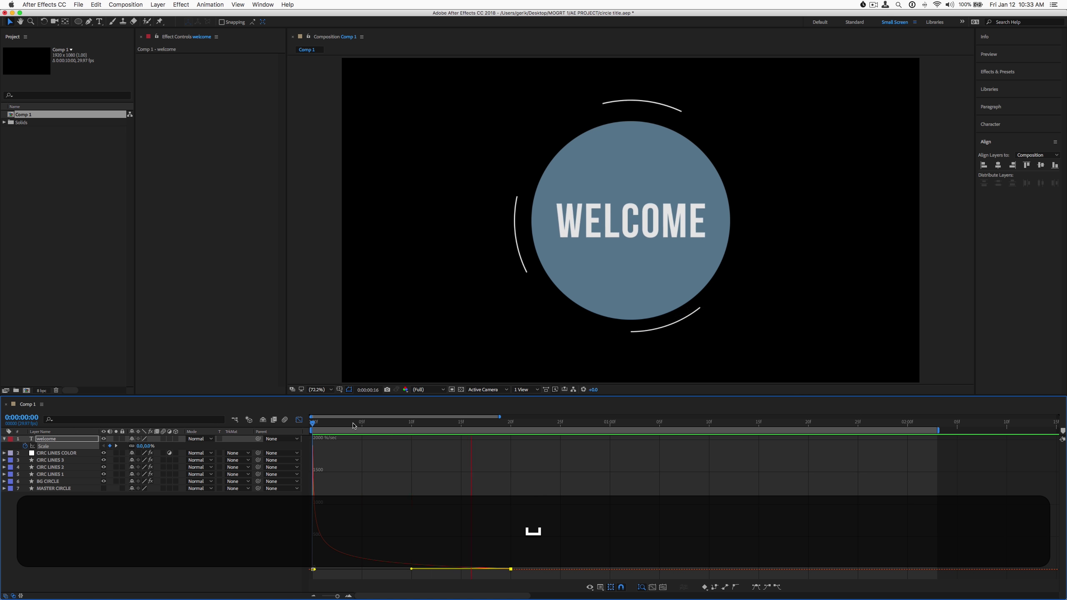
Step: Add a Tracking text animator to the welcome layer, with its Transform group collapsed
key(space)
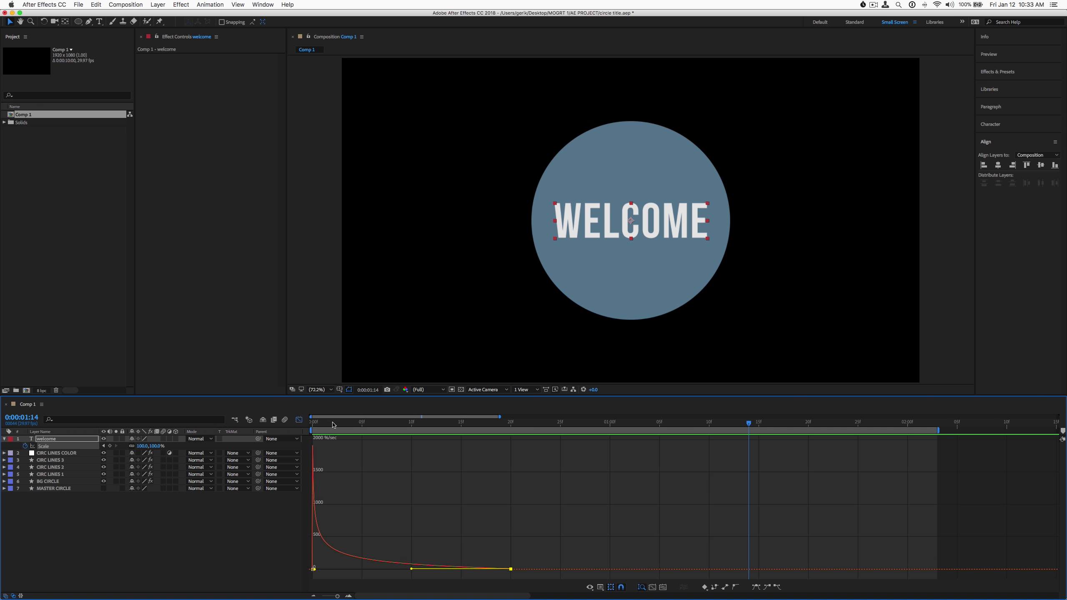
click(214, 540)
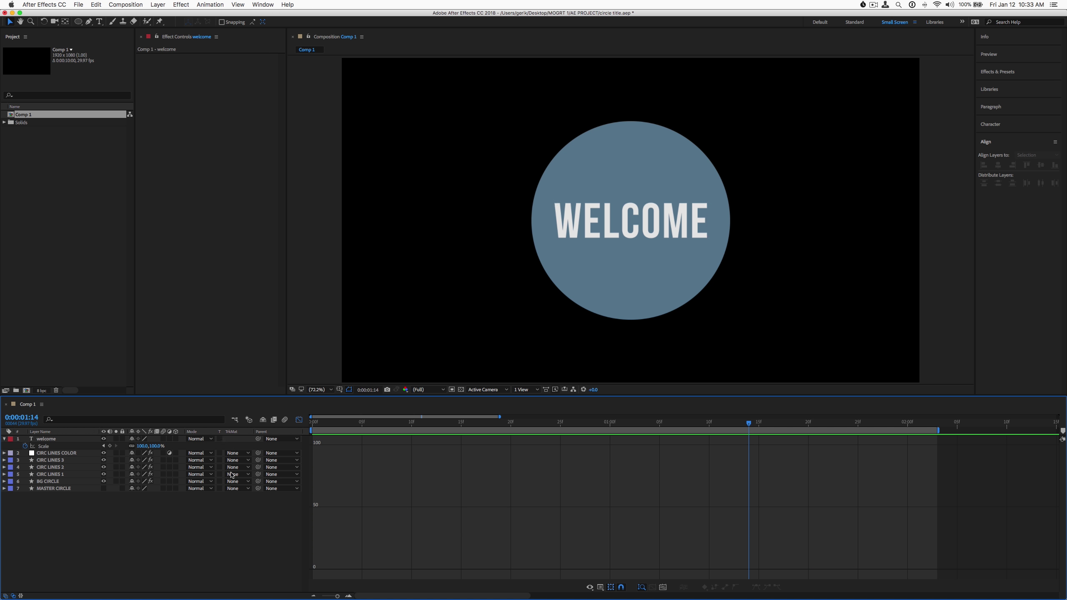
click(4, 439)
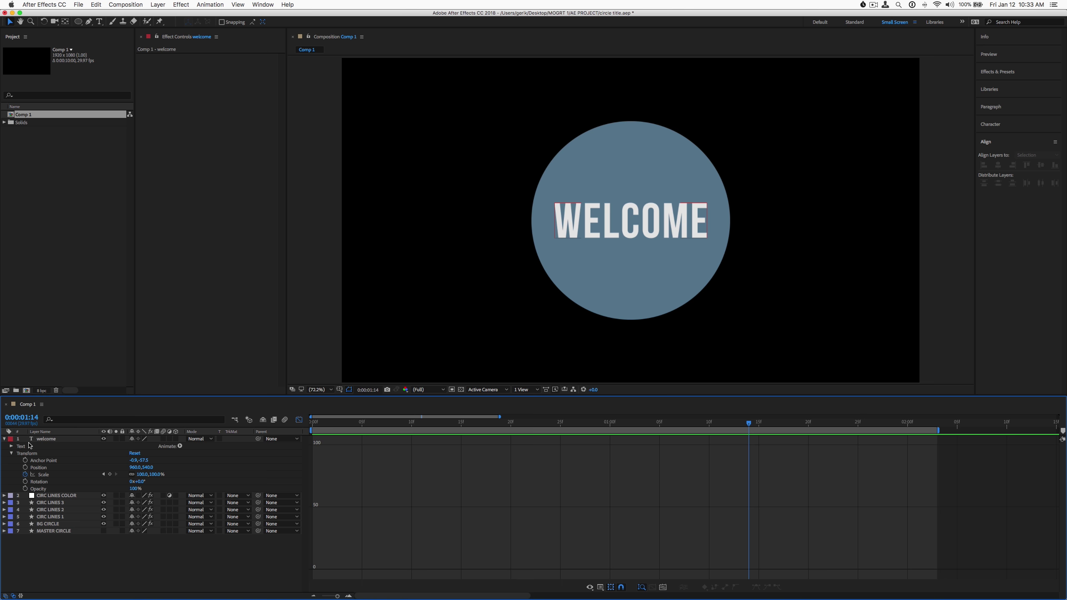
click(12, 454)
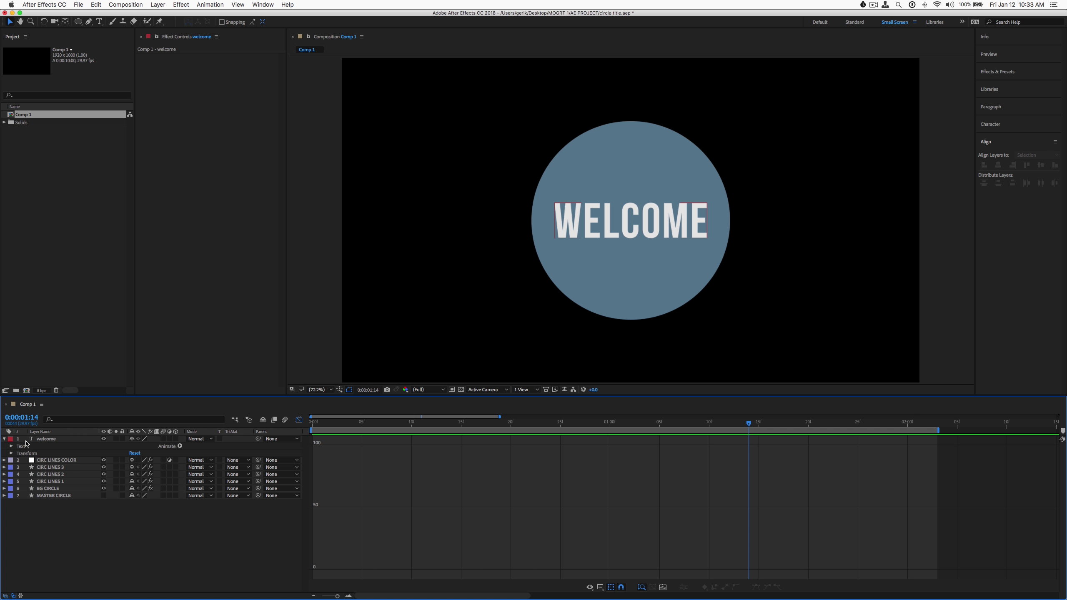
click(180, 447)
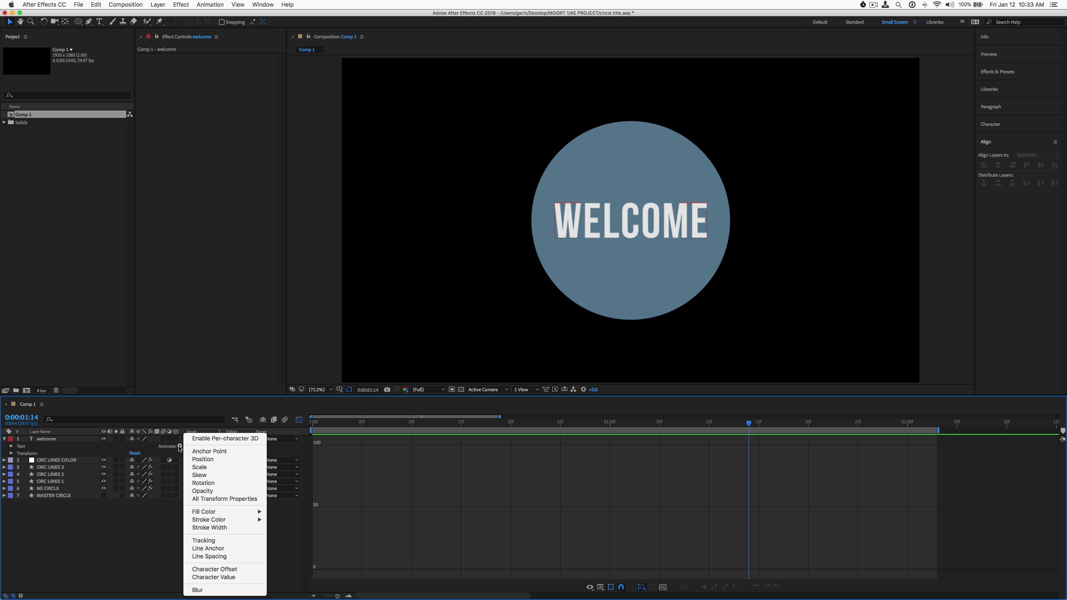
click(221, 542)
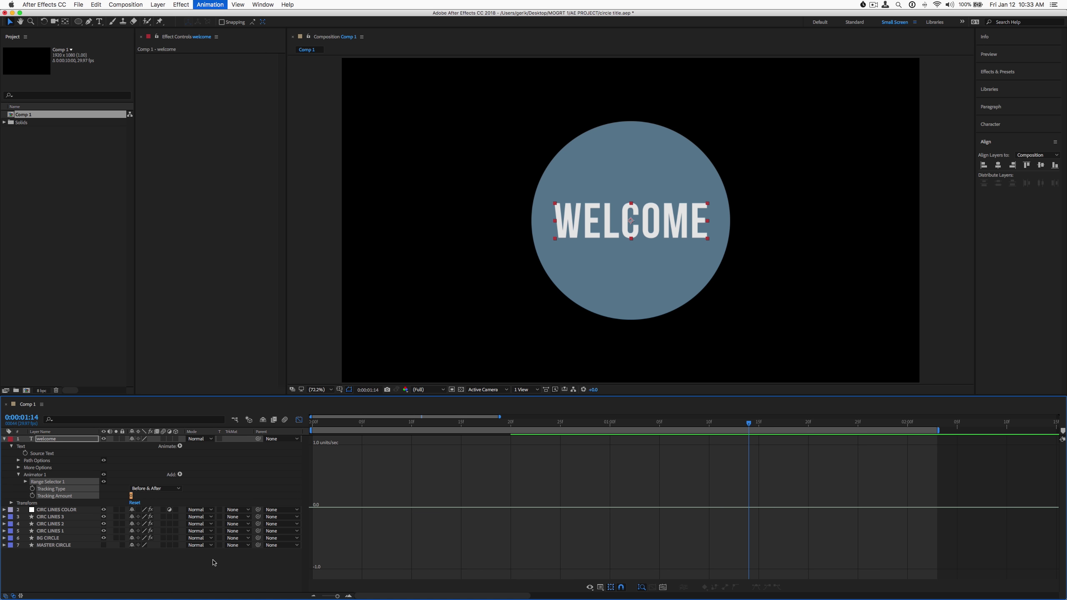
Step: Enable keyframes for the animator's Tracking Type and Tracking Amount at 0:00:01:01, then return to the layer-bar view
drag(525, 427, 622, 426)
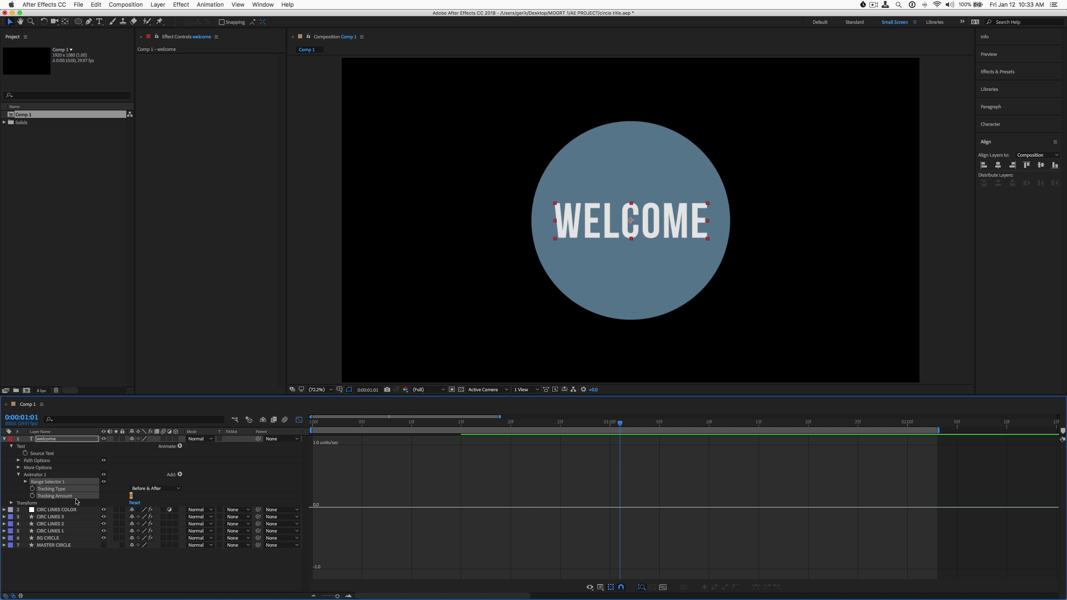
click(32, 496)
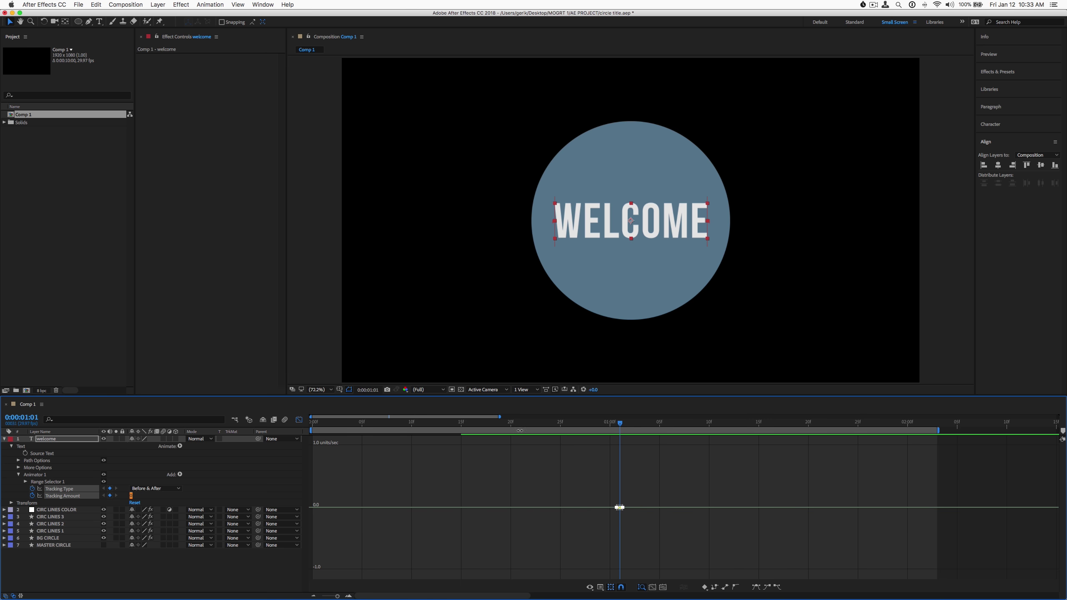
click(299, 421)
Step: Keyframe Tracking Amount at -12 on frame 22, then move that keyframe back to about frame 6
drag(617, 424, 525, 428)
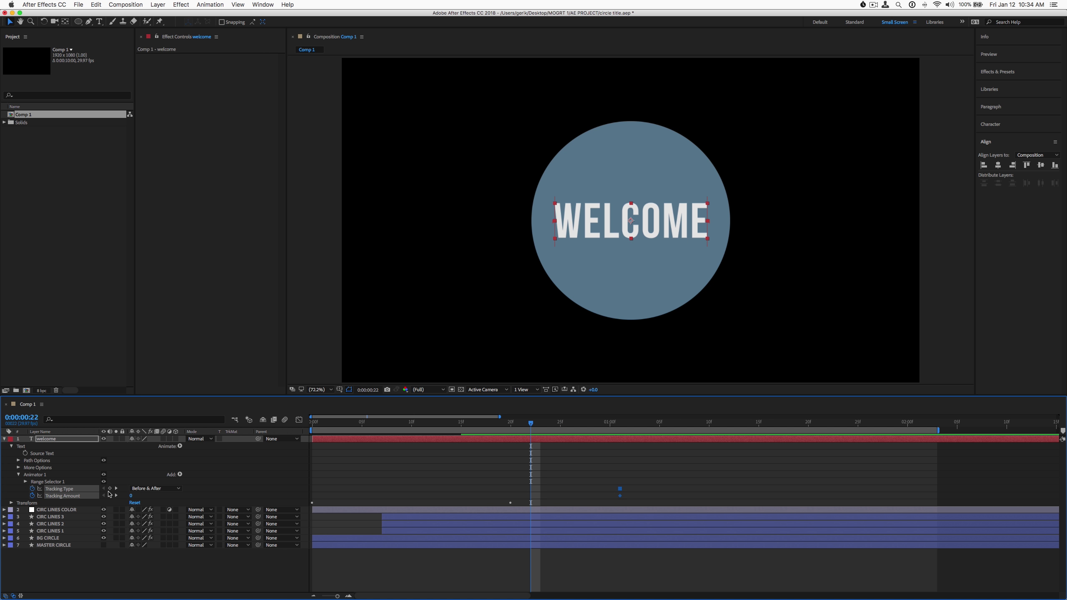
click(131, 496)
drag(121, 494, 127, 496)
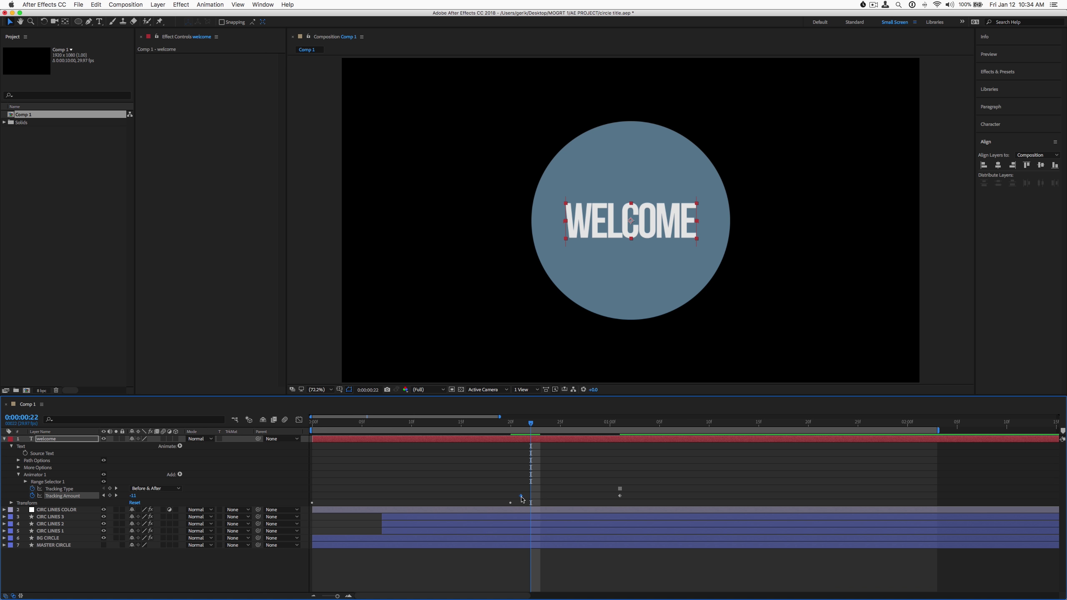
drag(522, 500, 375, 501)
drag(345, 422, 641, 467)
Step: Easy Ease both Tracking Amount keyframes, stretch the last one's ease handle toward the first in the speed graph, and preview
drag(358, 498, 653, 500)
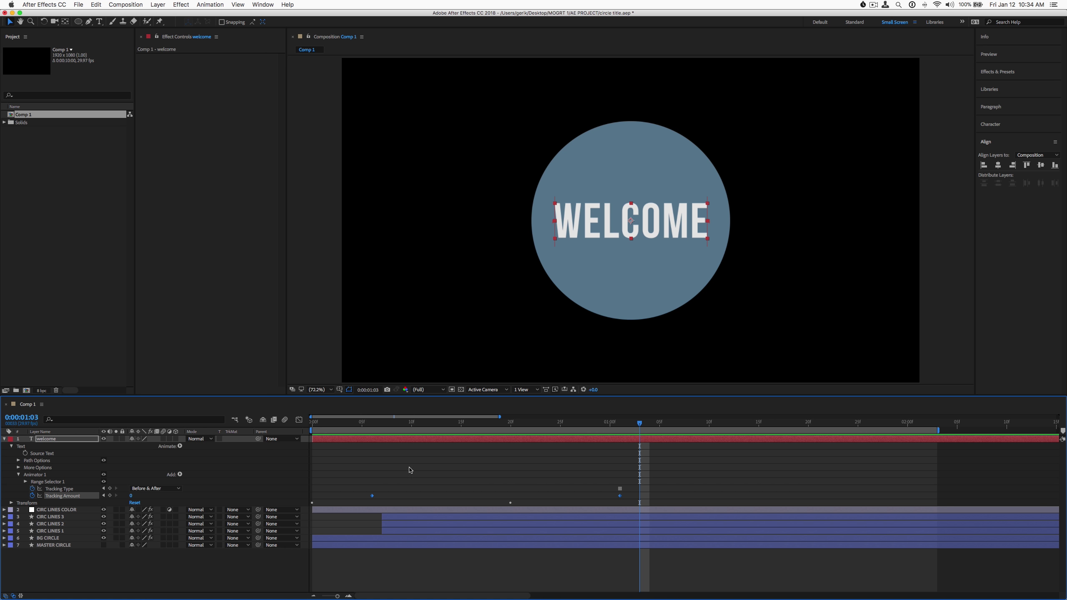
click(299, 420)
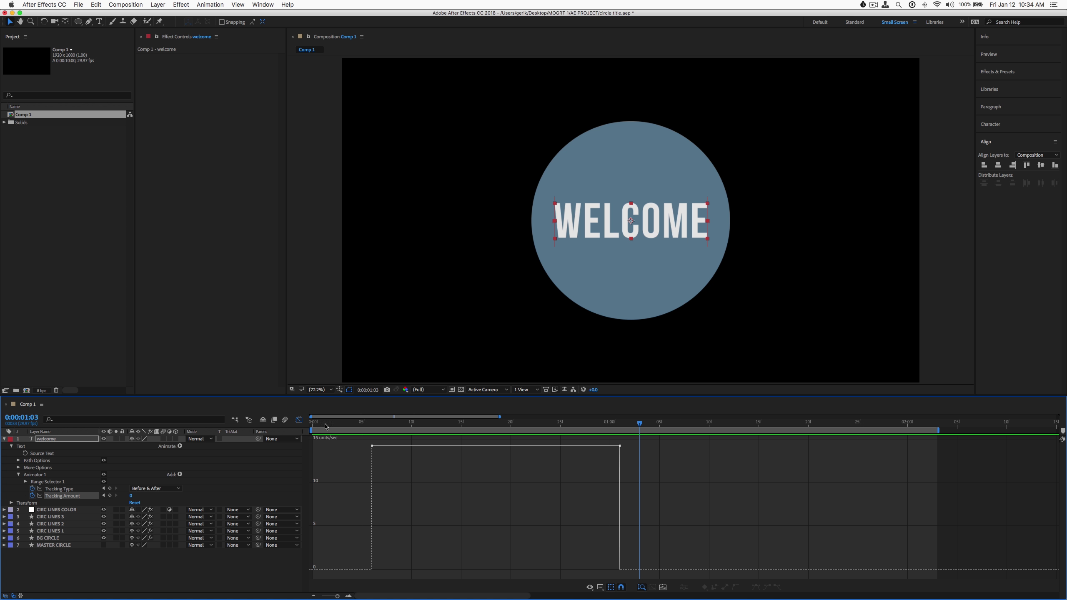
drag(358, 445, 702, 527)
key(F9)
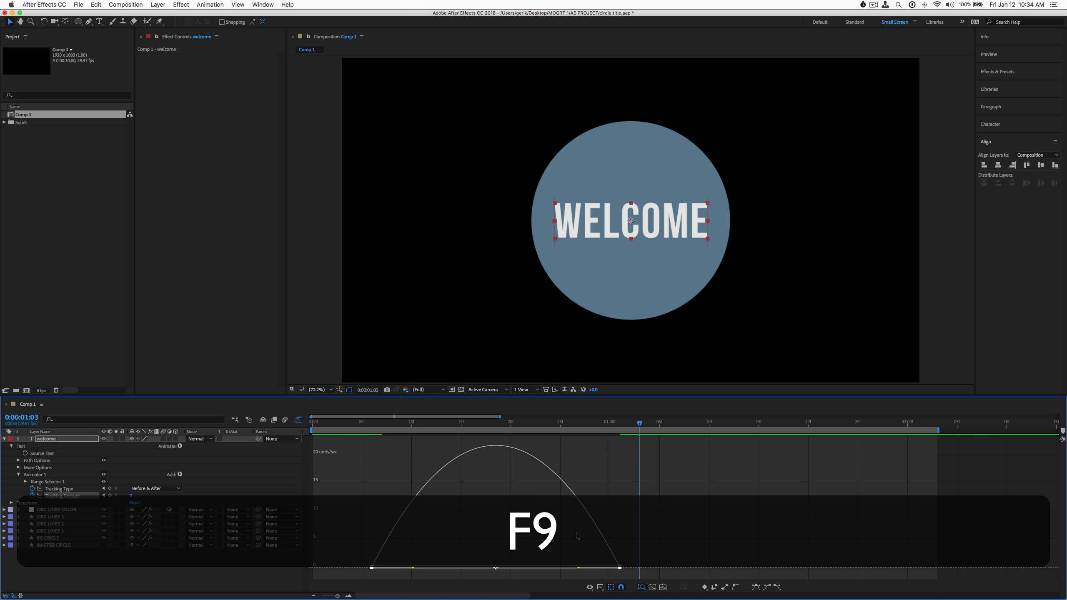
drag(578, 570, 528, 572)
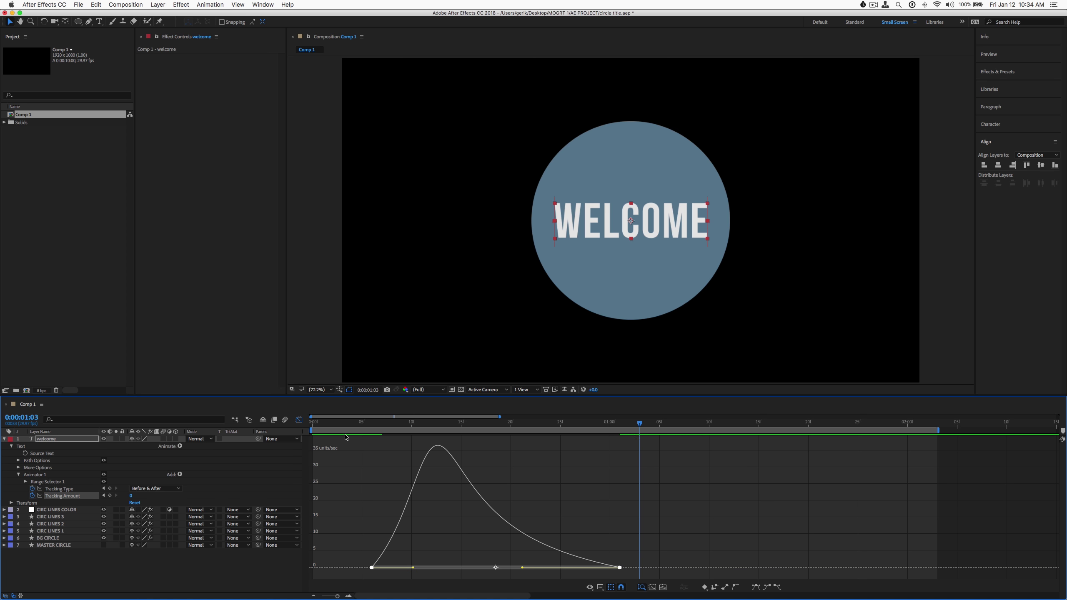
click(342, 425)
key(space)
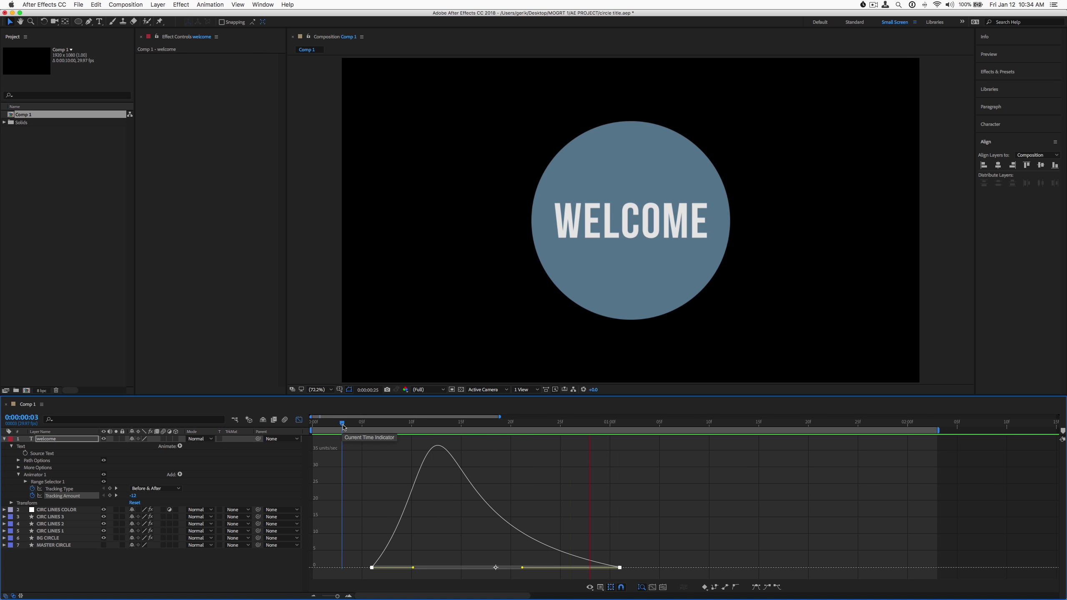
key(space)
key(space)
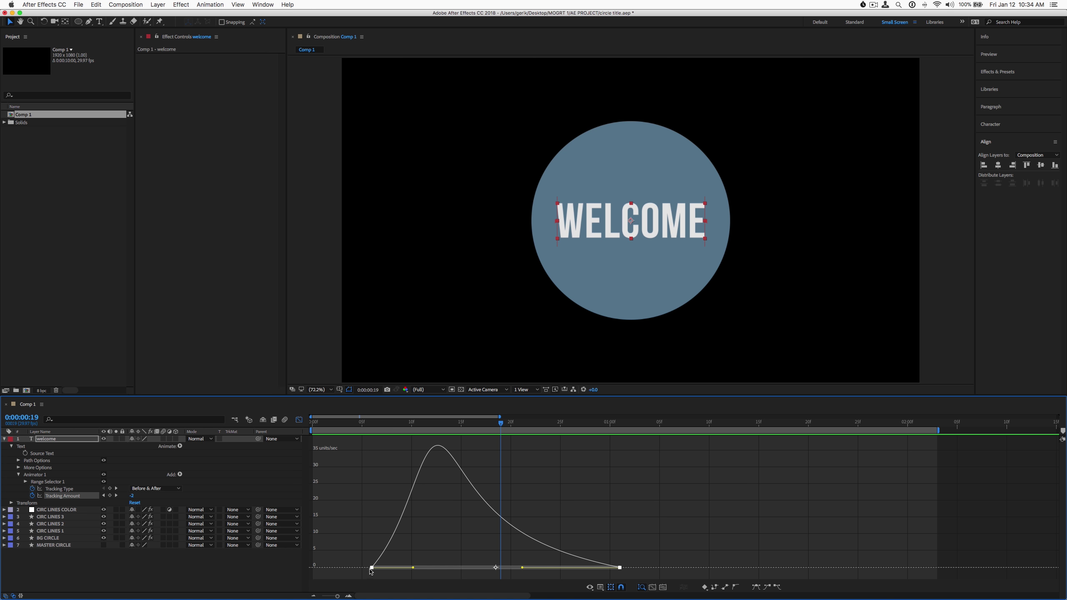
Step: Move the first Tracking Amount keyframe to about frame 11 in the speed graph and preview the text
drag(371, 570, 422, 571)
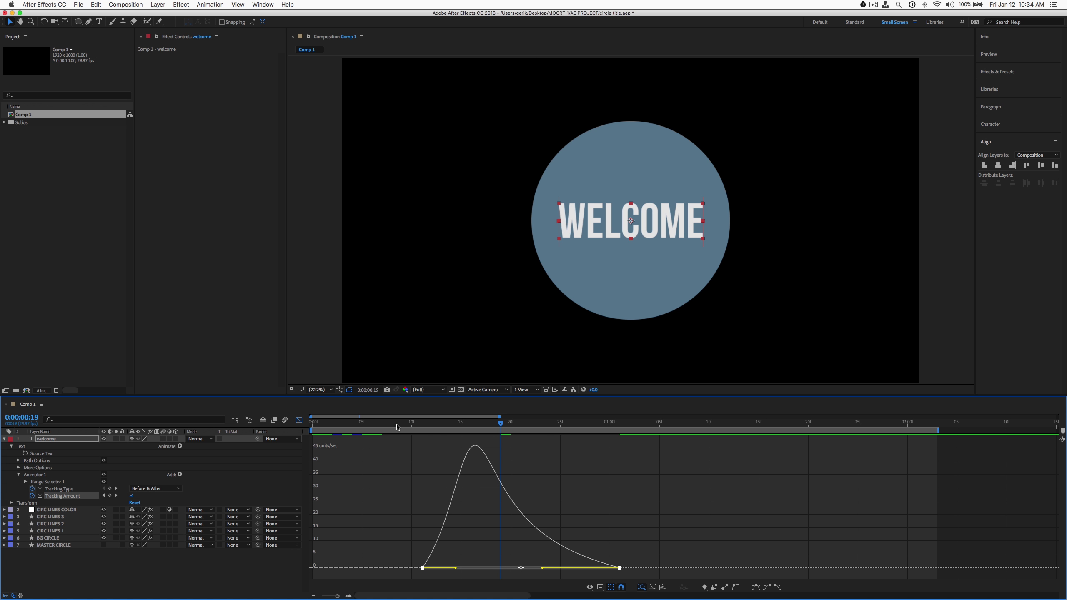
click(397, 427)
key(space)
key(space)
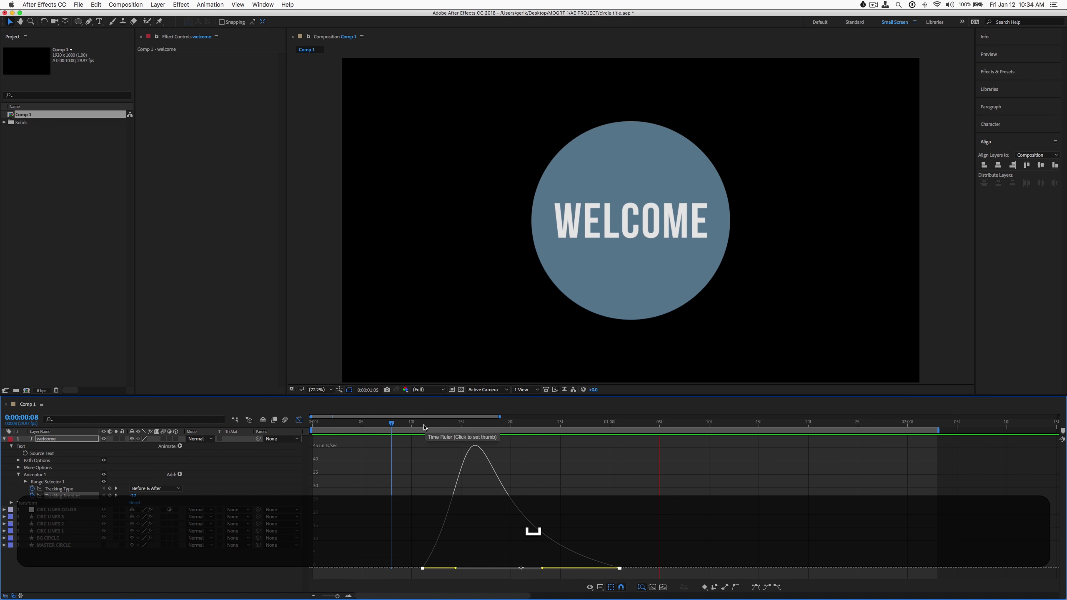
Step: Shift both Tracking Amount keyframes so the first sits on frame 0, move the last to about 0:00:01:12, and preview
key(minus)
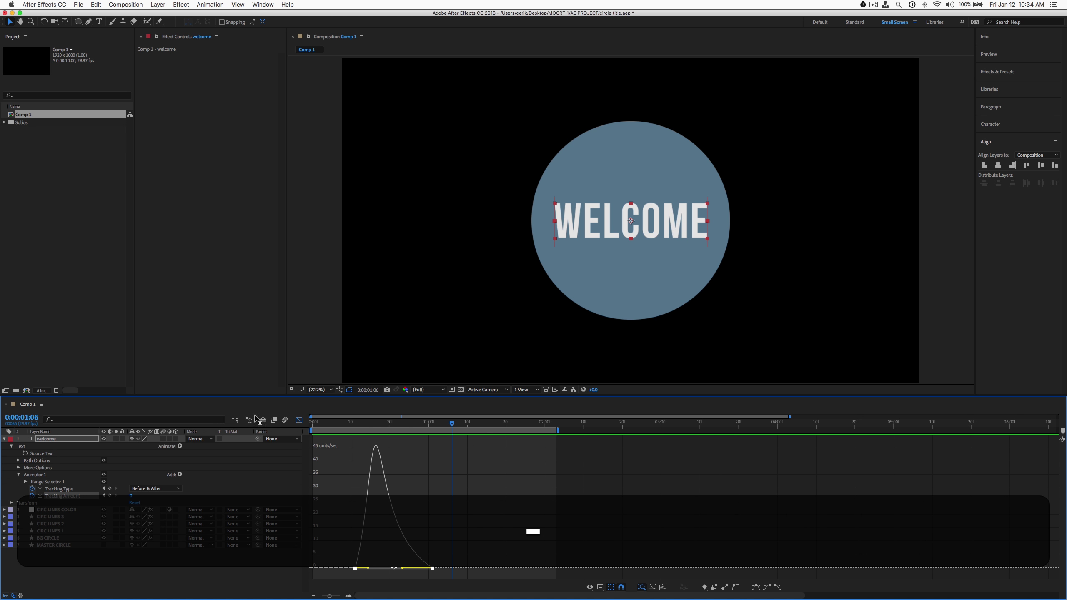
click(299, 419)
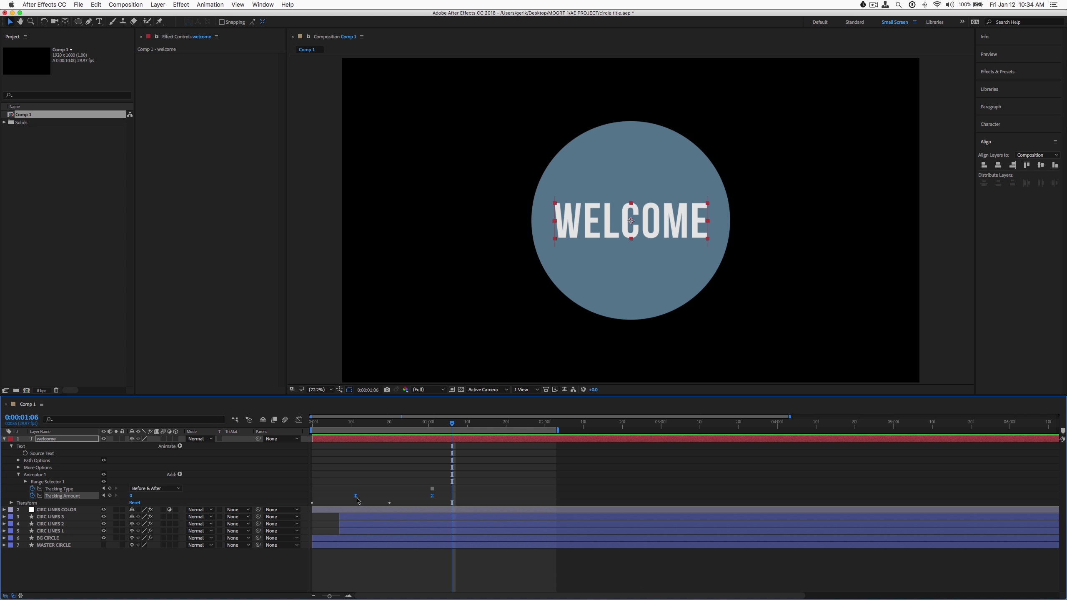
drag(357, 498, 320, 500)
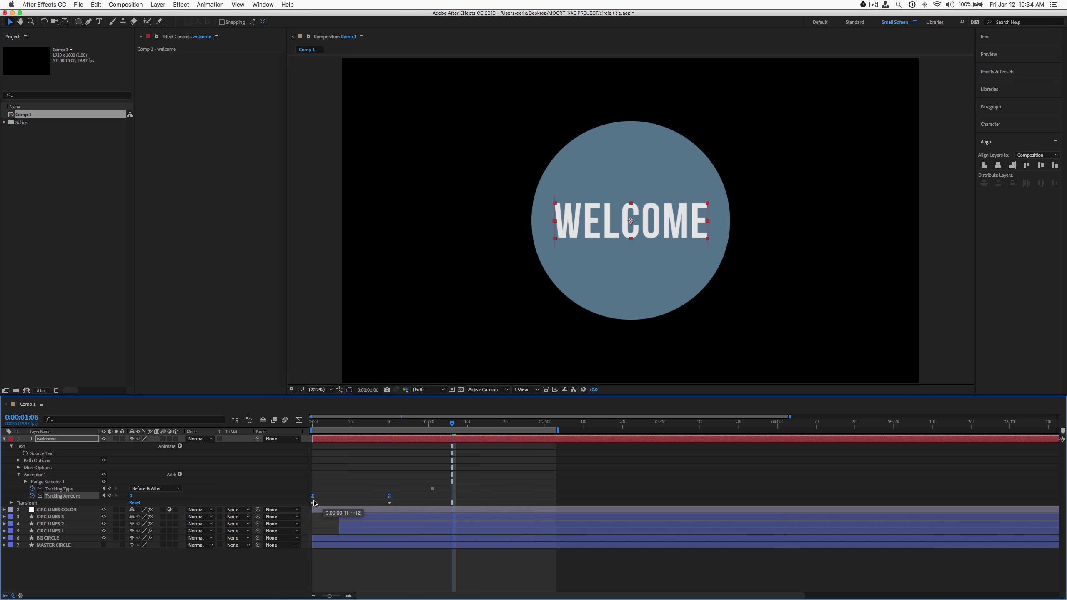
click(404, 498)
drag(390, 497, 424, 500)
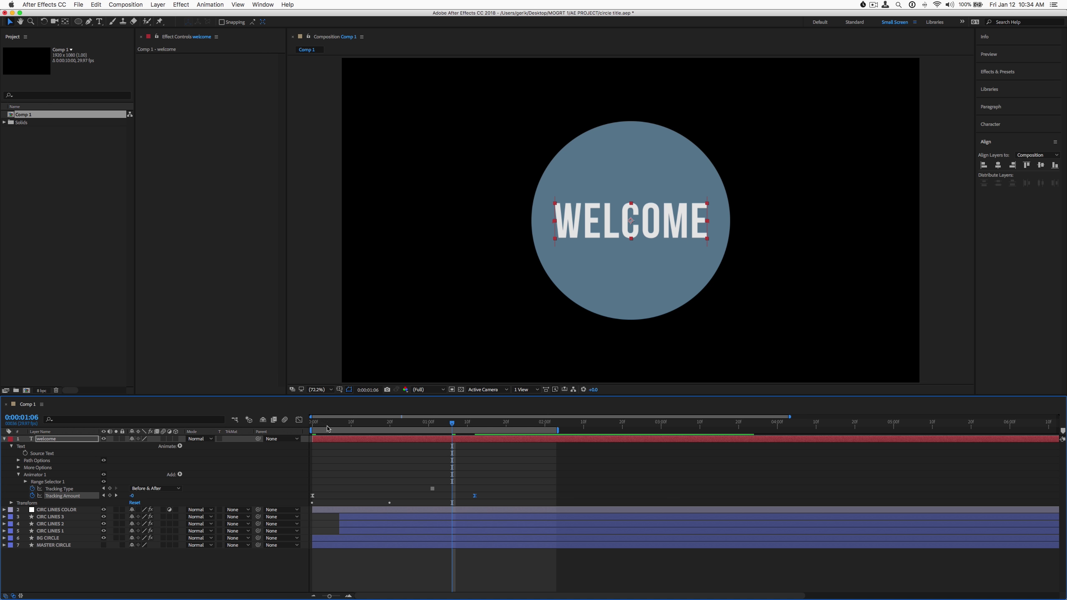
drag(452, 422, 313, 422)
key(space)
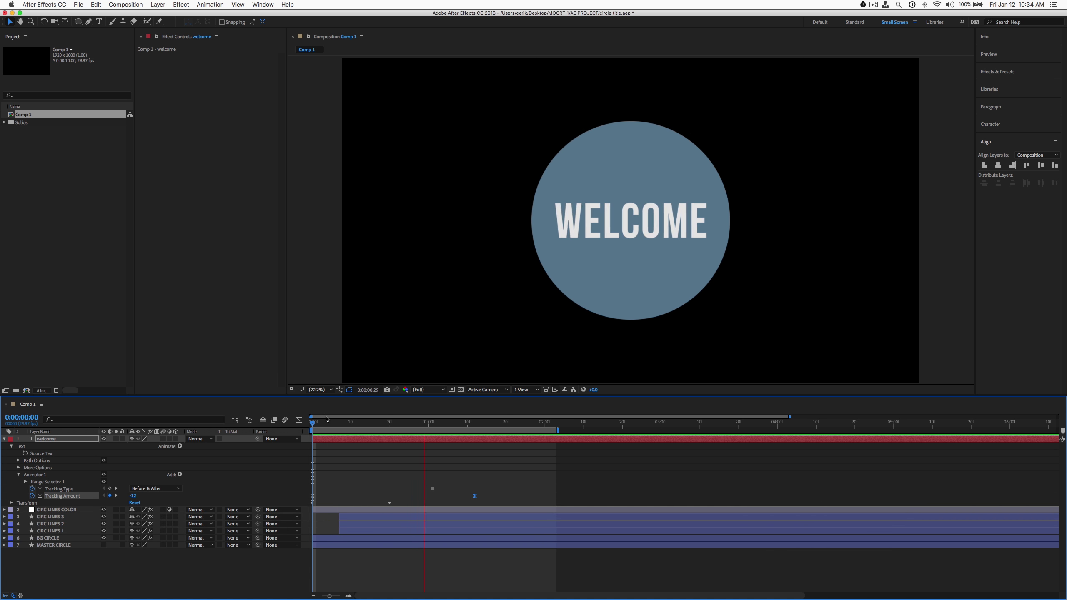
key(space)
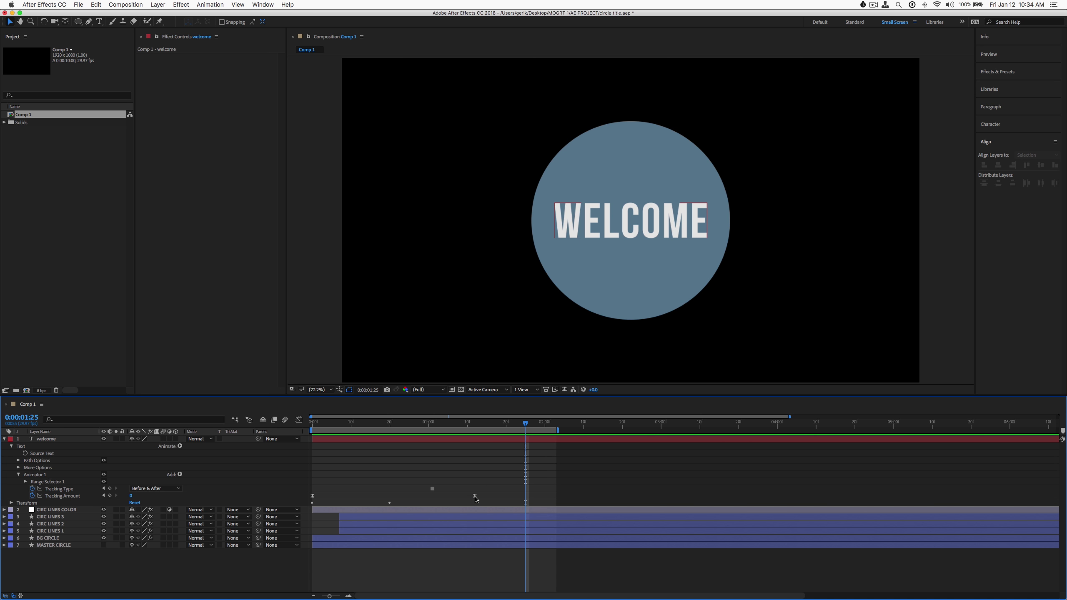
Step: Move the last Tracking Amount keyframe out to about 0:00:01:27 and preview from the start
drag(475, 495, 532, 496)
key(space)
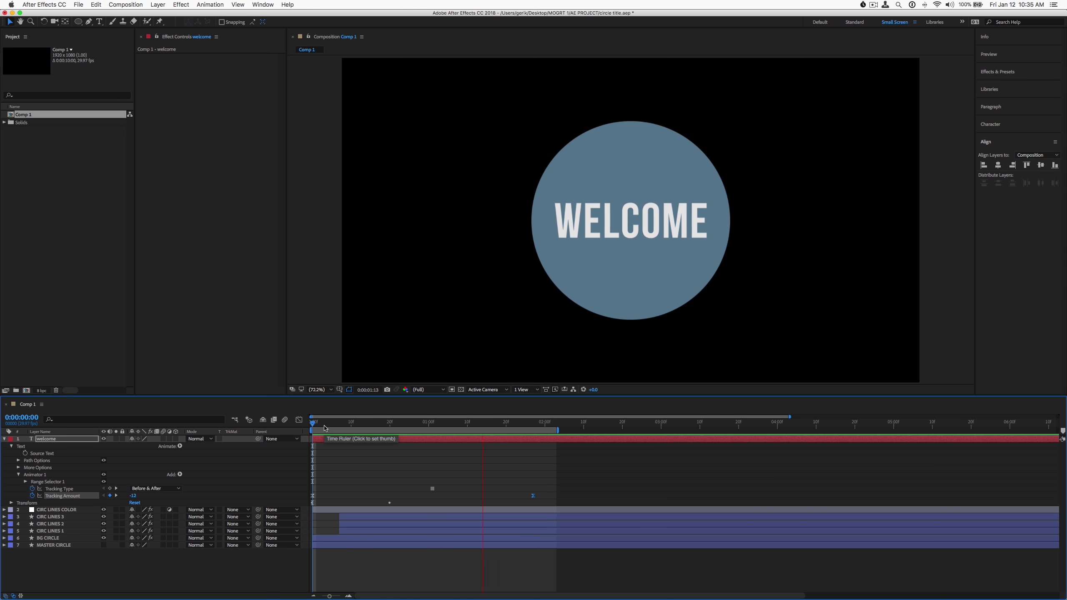
key(space)
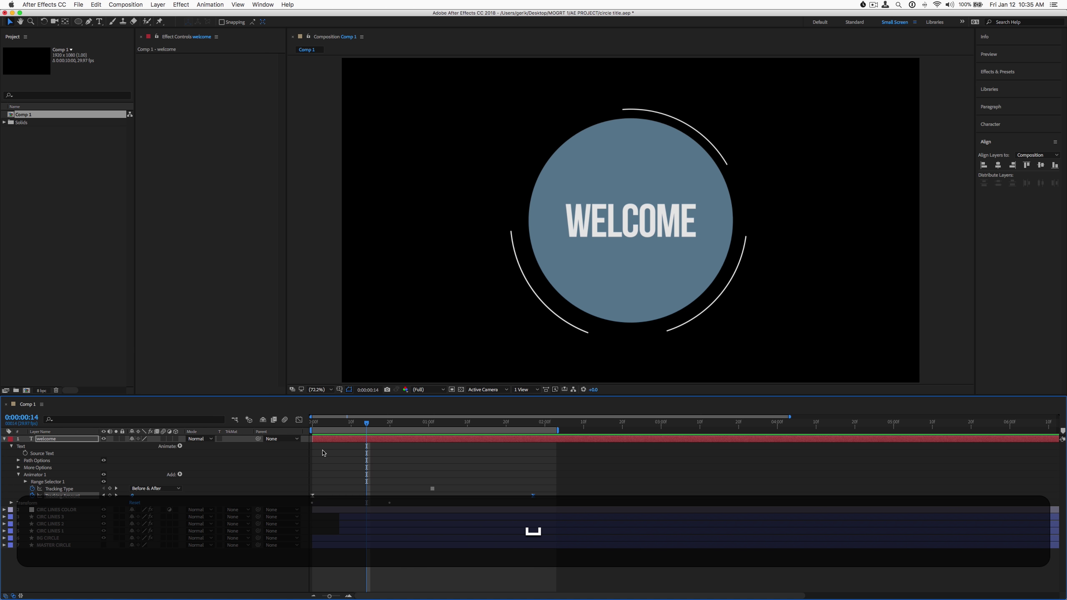
key(space)
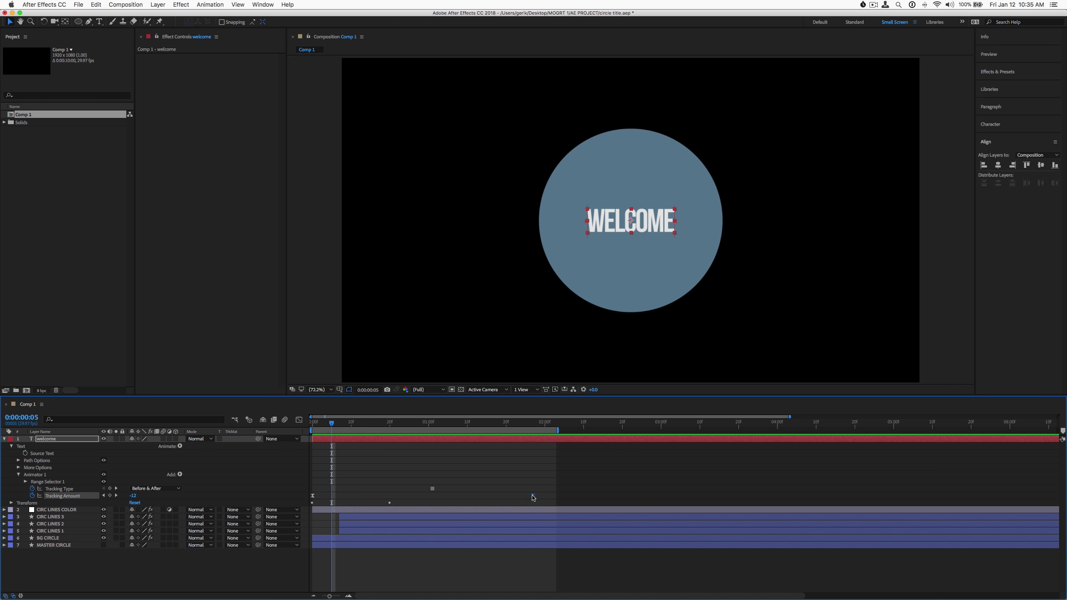
Step: Pull the last Tracking Amount keyframe back to about 0:00:01:15 and preview the title from frame 0
drag(532, 496, 486, 501)
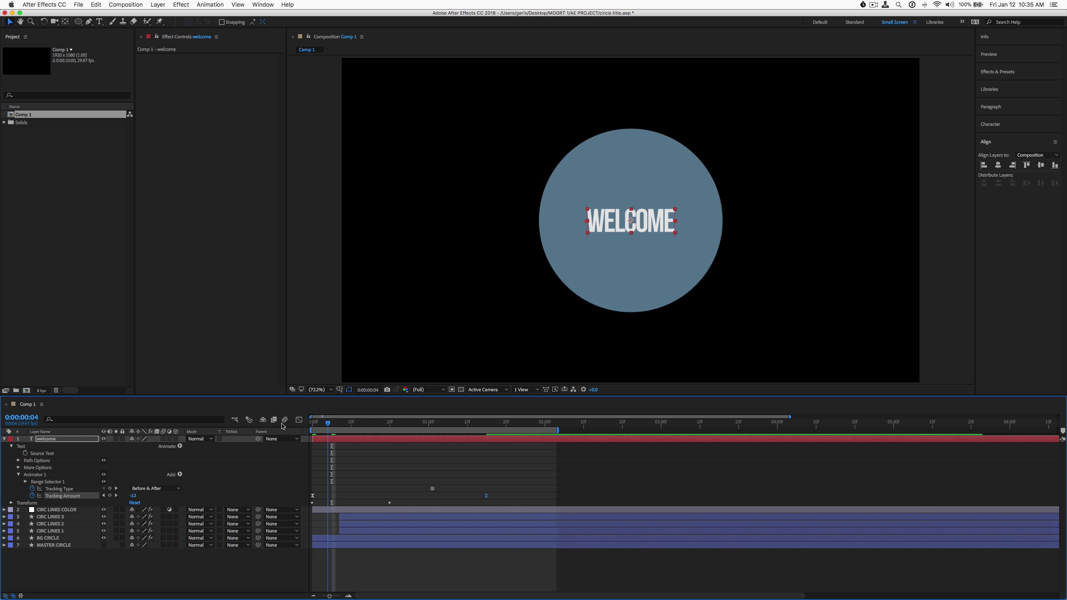
click(314, 423)
key(space)
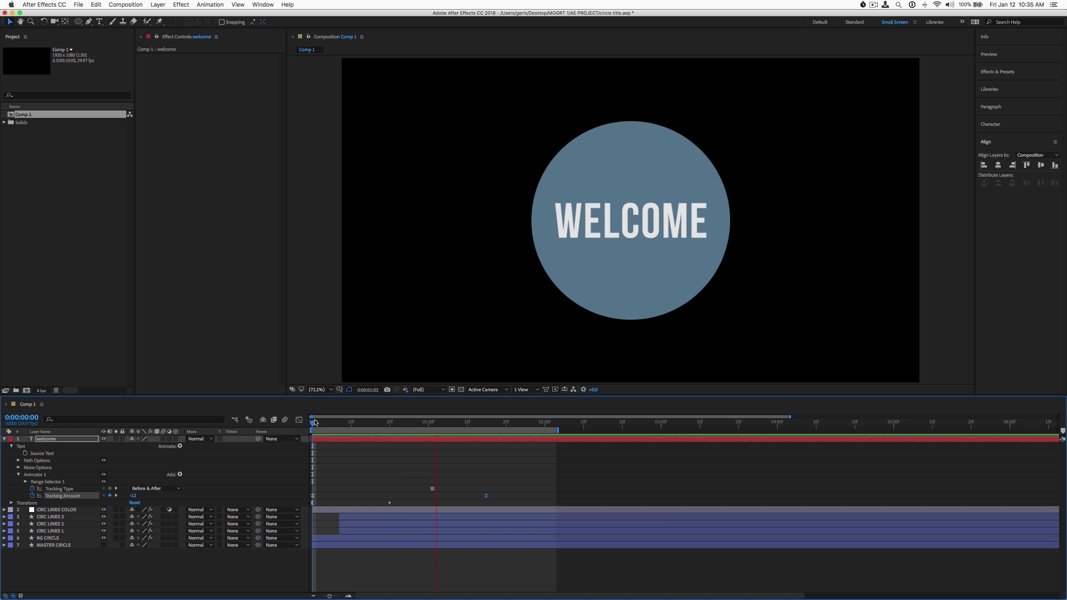
key(space)
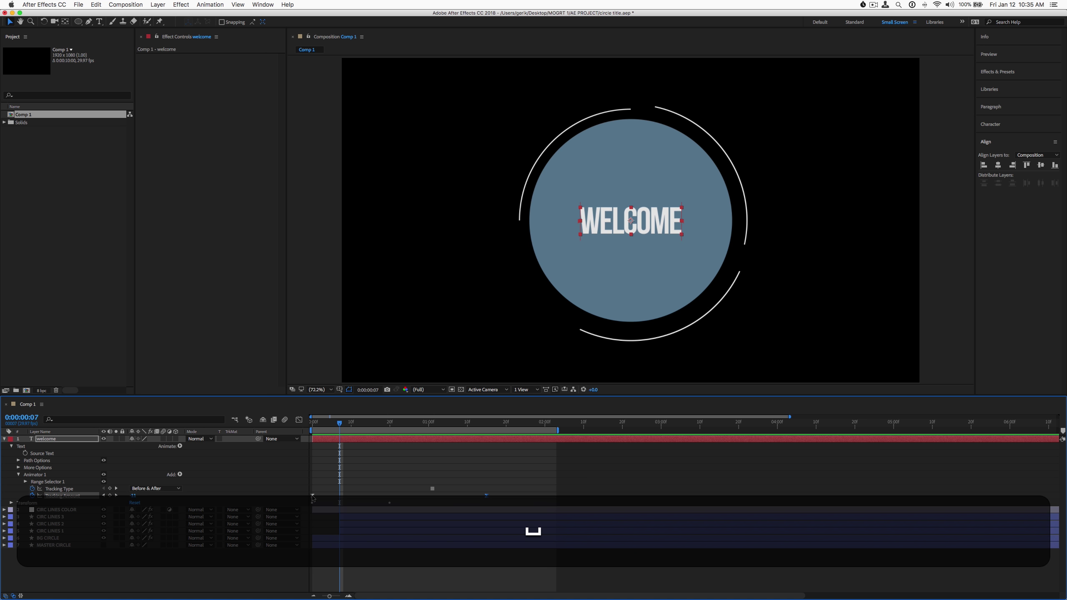
Step: Move the first Tracking Amount keyframe from frame 0 to about 0:00:01:02
drag(313, 496, 437, 496)
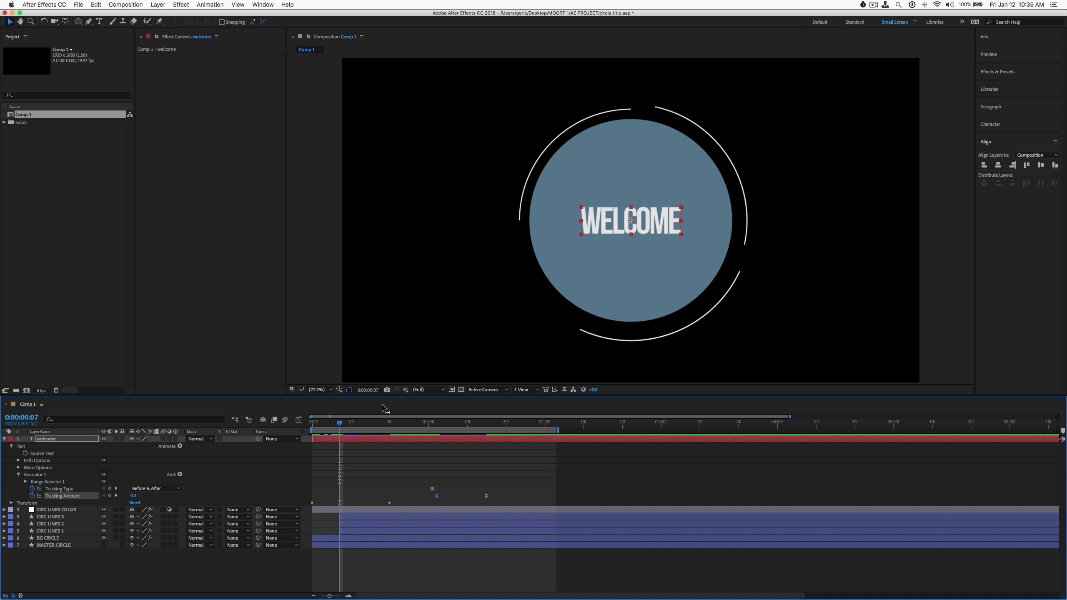
Step: Shift both Tracking Amount keyframes of the welcome layer earlier, with the first at about frame 18, and preview the title
drag(373, 425, 303, 430)
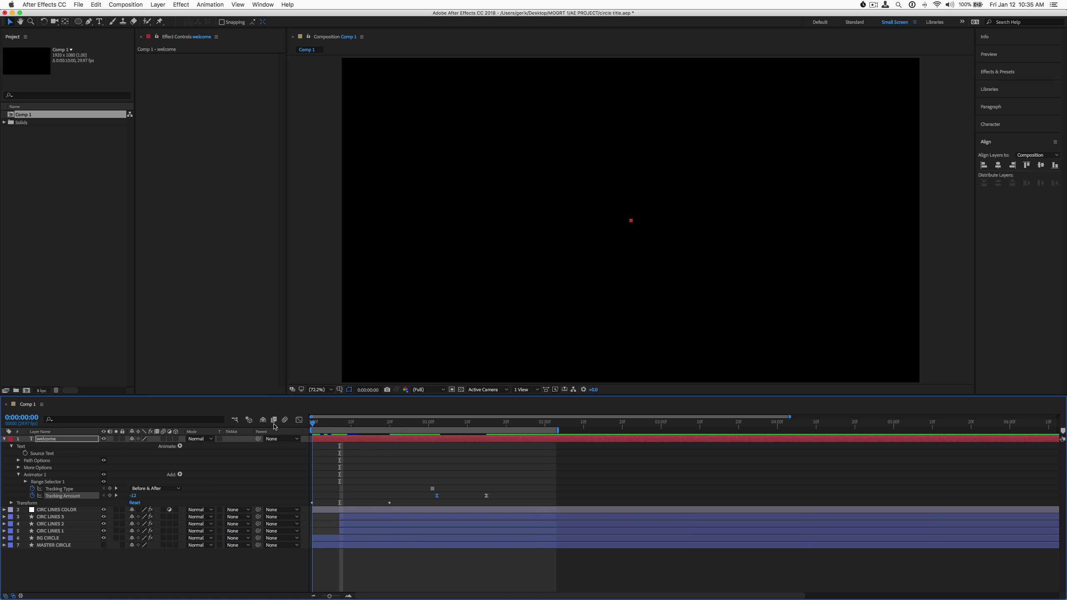
key(space)
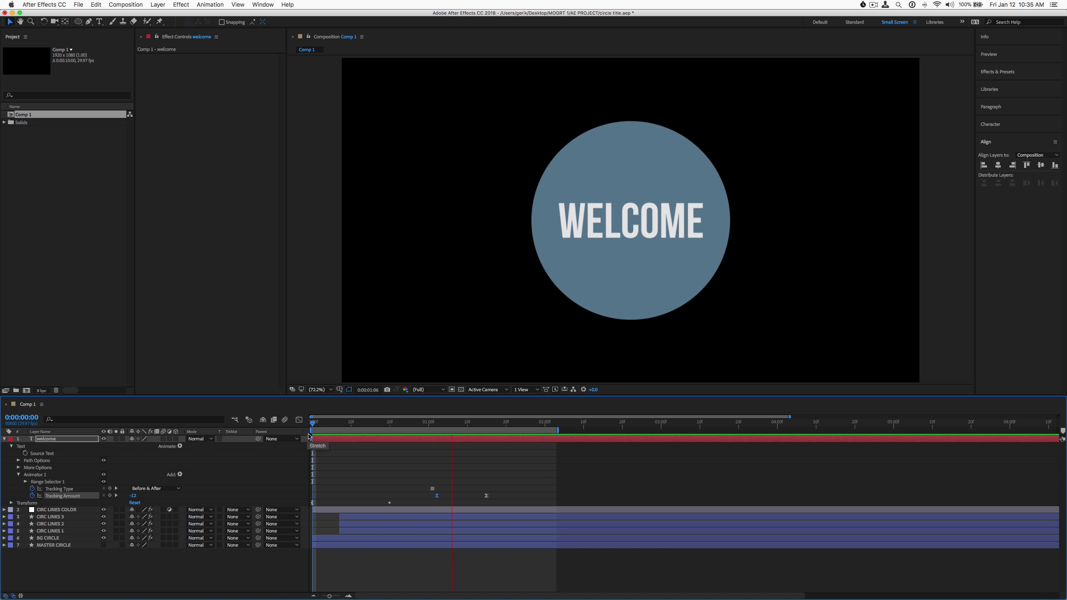
key(space)
drag(438, 428, 386, 426)
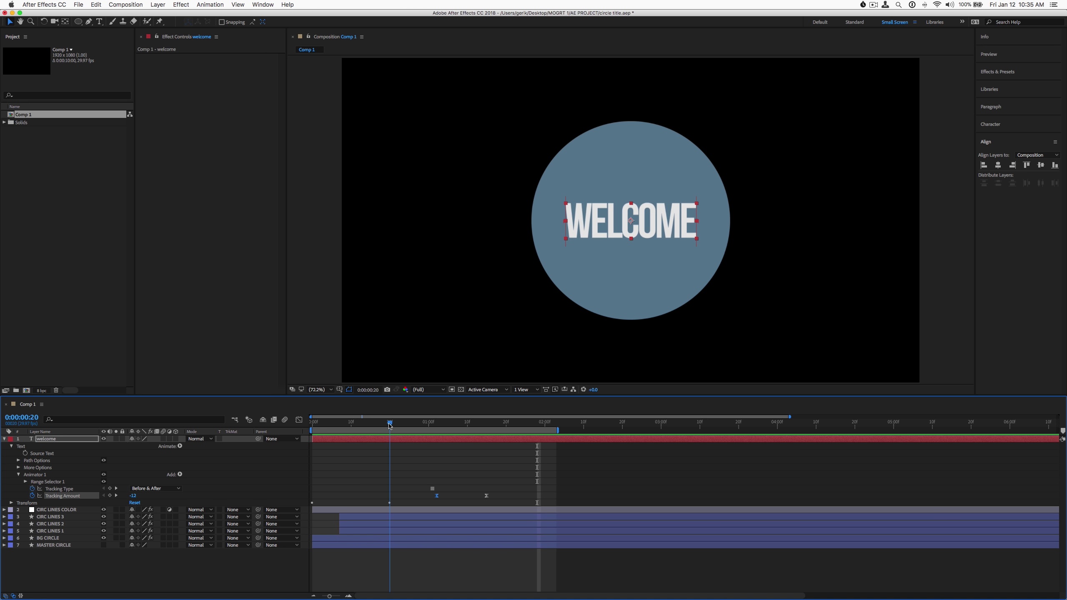
drag(425, 494, 382, 496)
key(space)
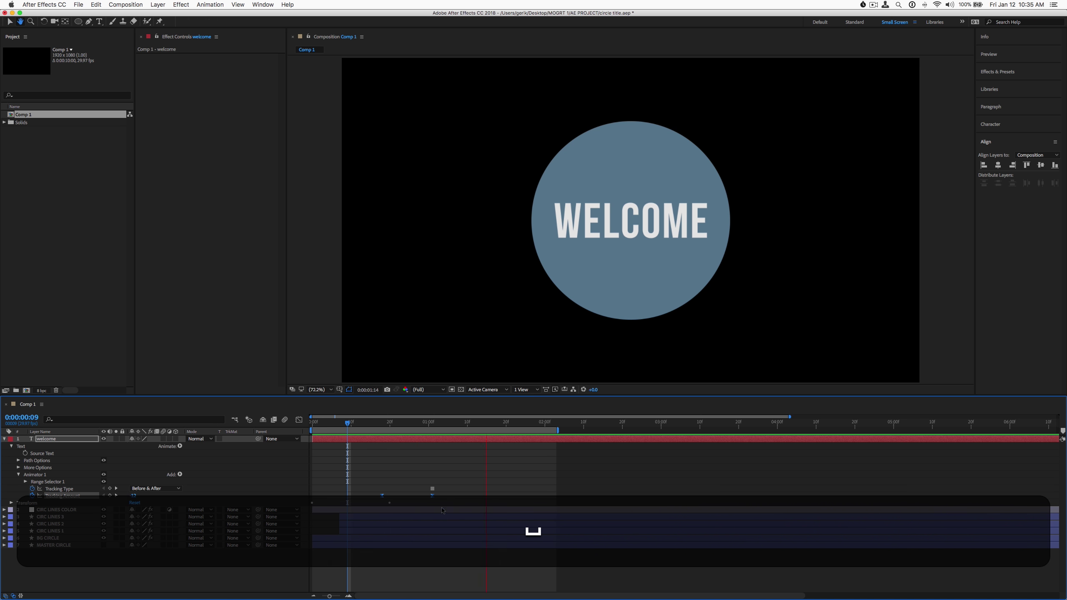
Step: Move the second Tracking Amount keyframe earlier to about frame 22 and preview the tracking animation
key(space)
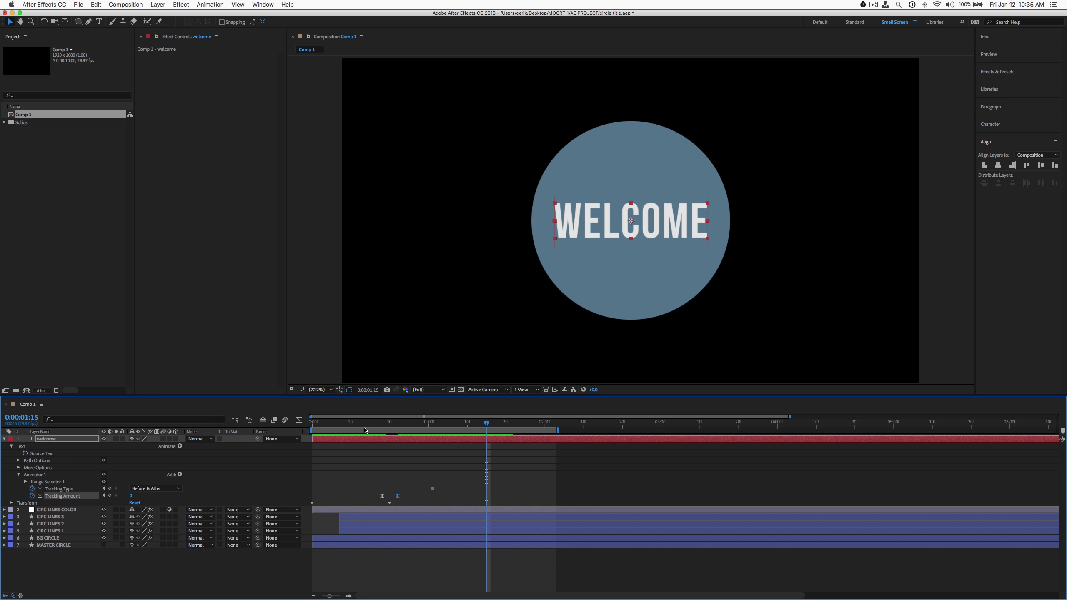
key(space)
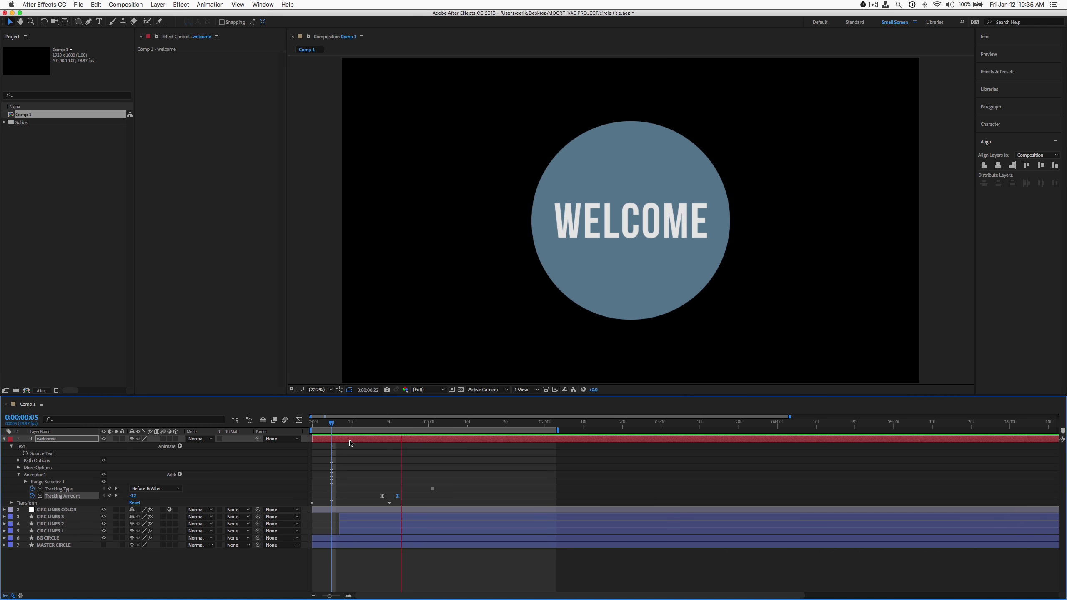
key(space)
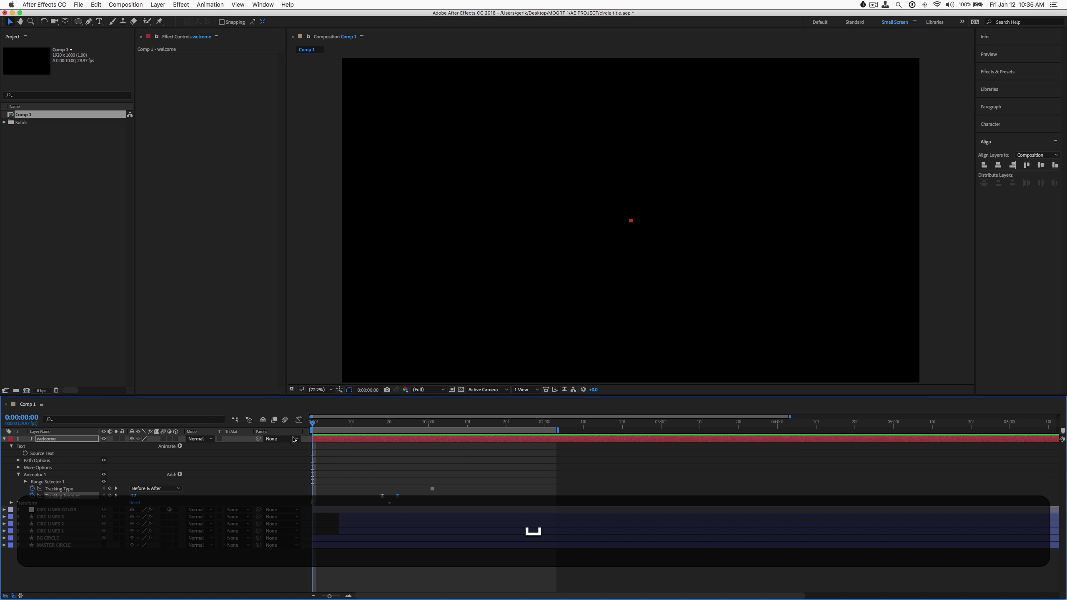
Step: Move the first Tracking Amount keyframe to 0:00:00:00 and preview the title animation several times
key(space)
key(space)
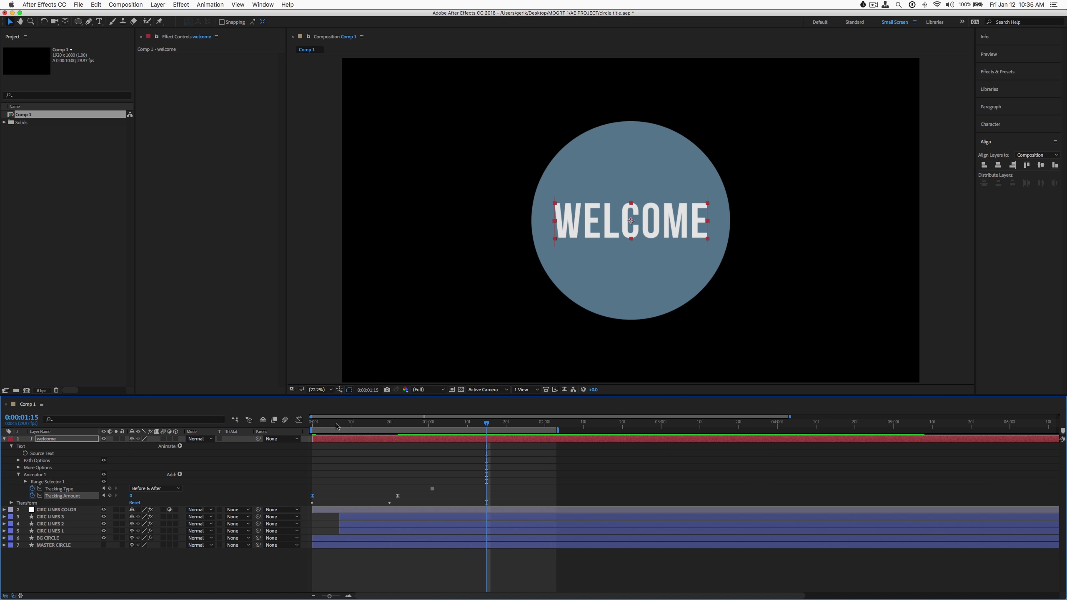
key(space)
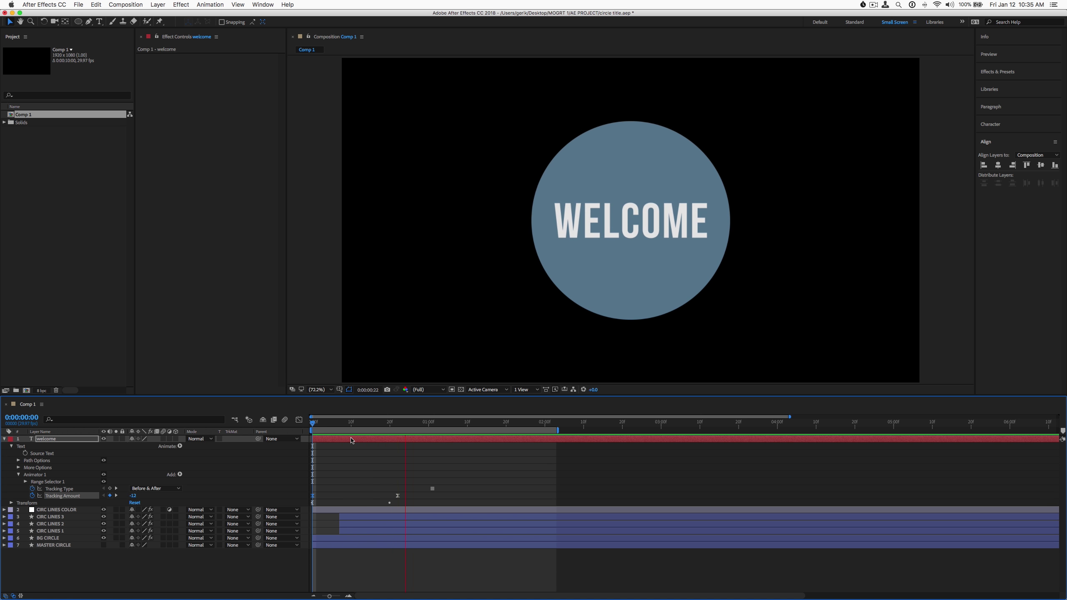
key(space)
key(space)
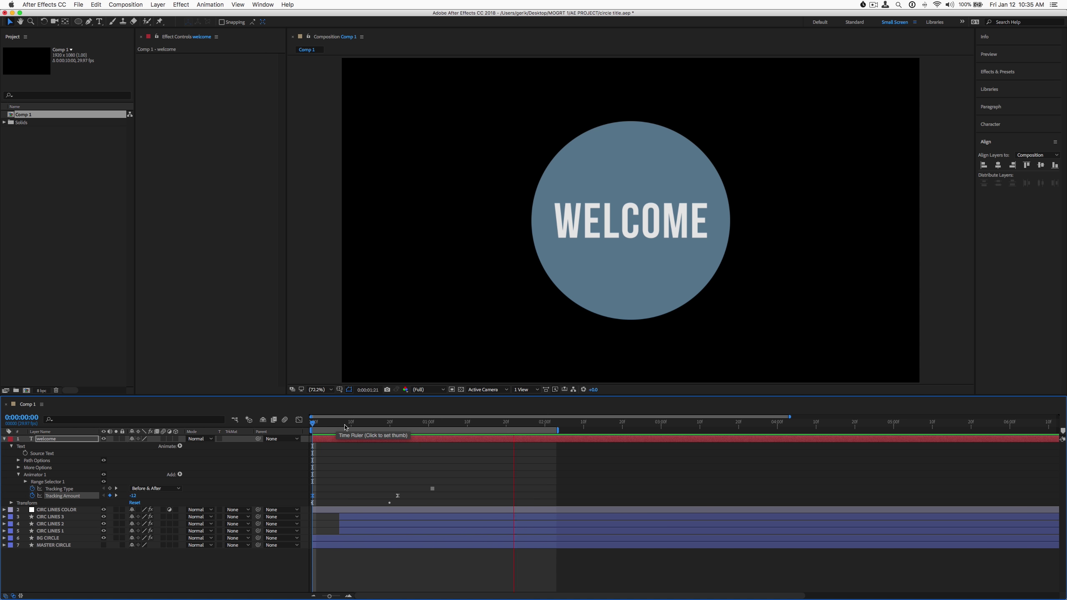
key(space)
key(space)
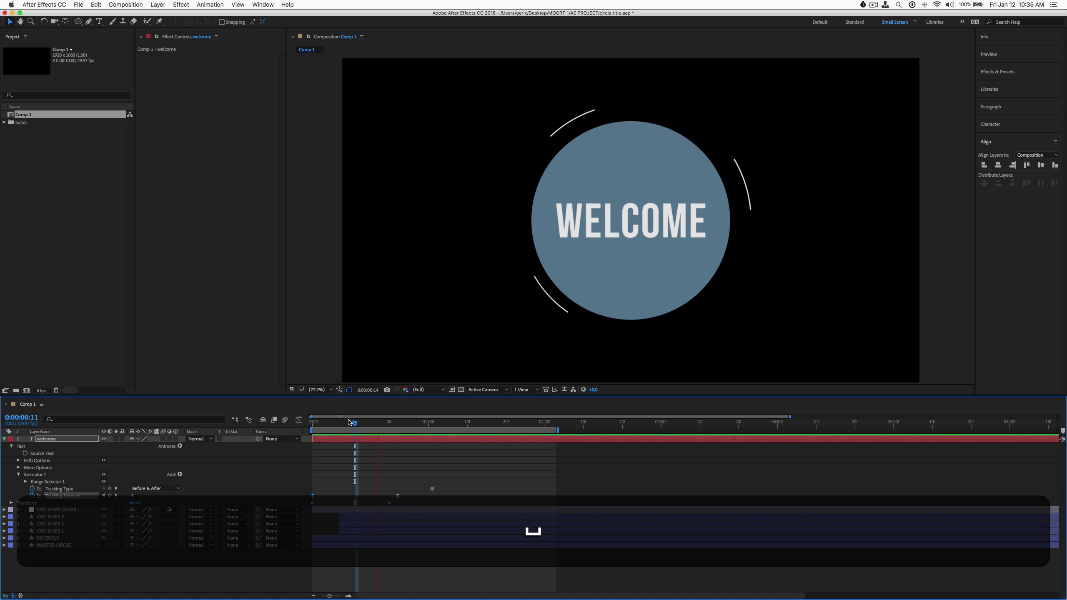
key(space)
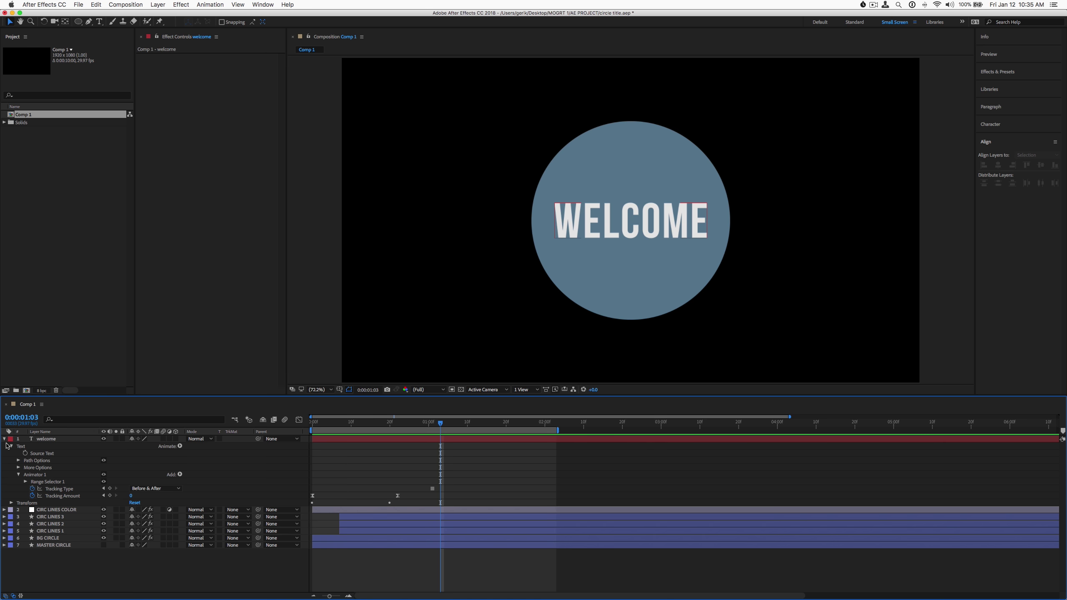
Step: Collapse the welcome layer's properties and preview the whole title animation from the beginning
click(4, 438)
click(37, 542)
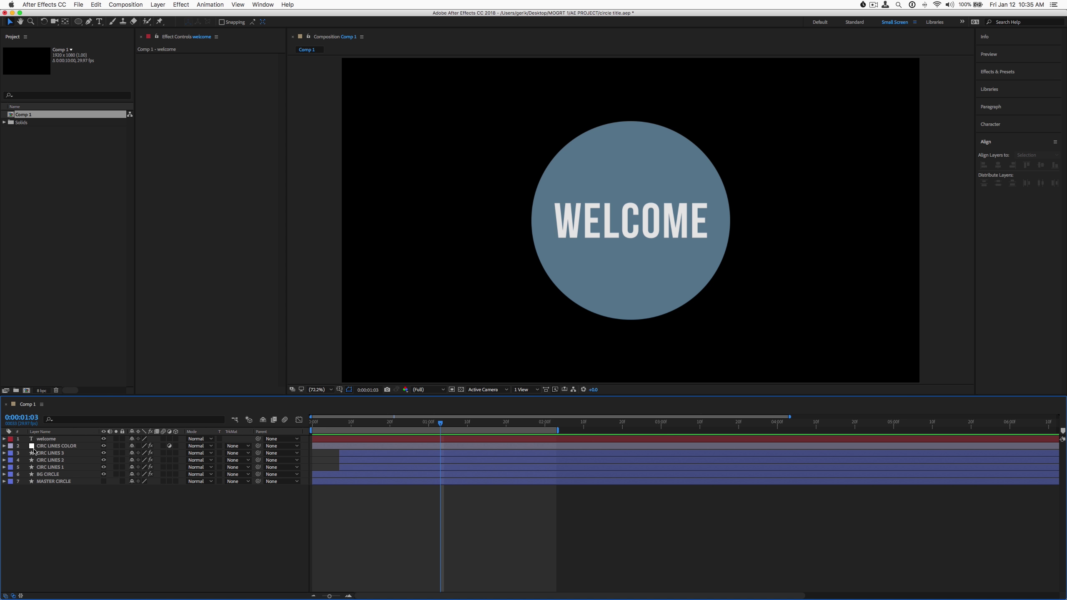
click(45, 440)
click(62, 524)
drag(326, 427, 311, 425)
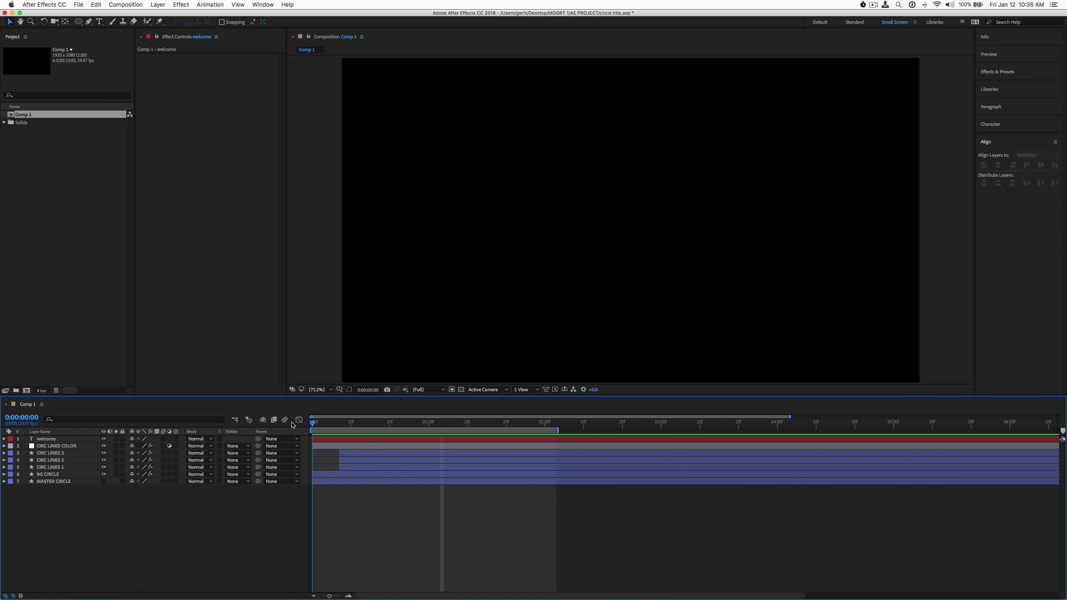
key(space)
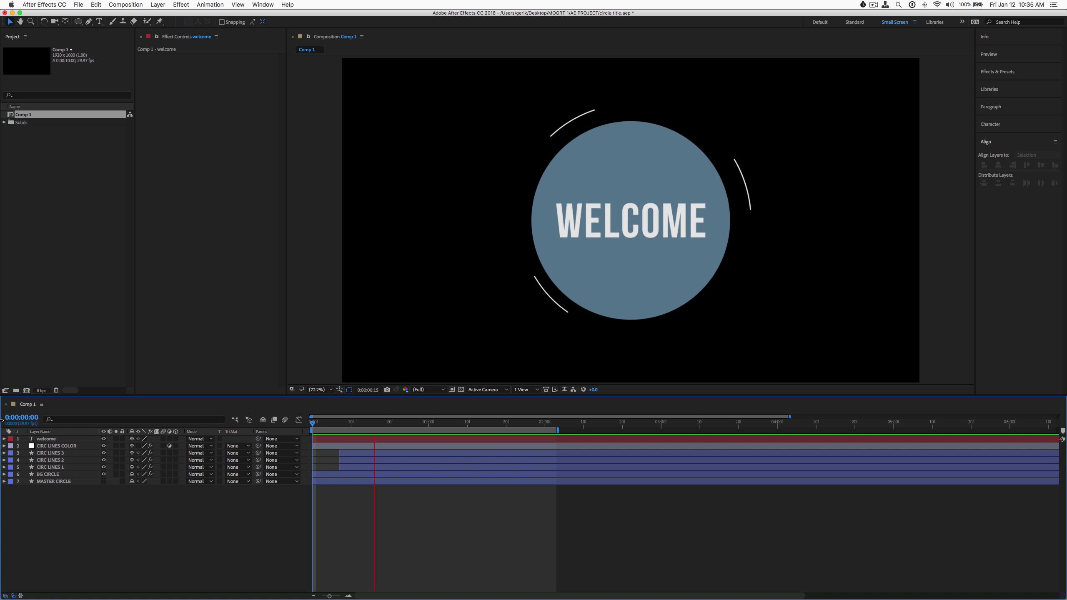
key(space)
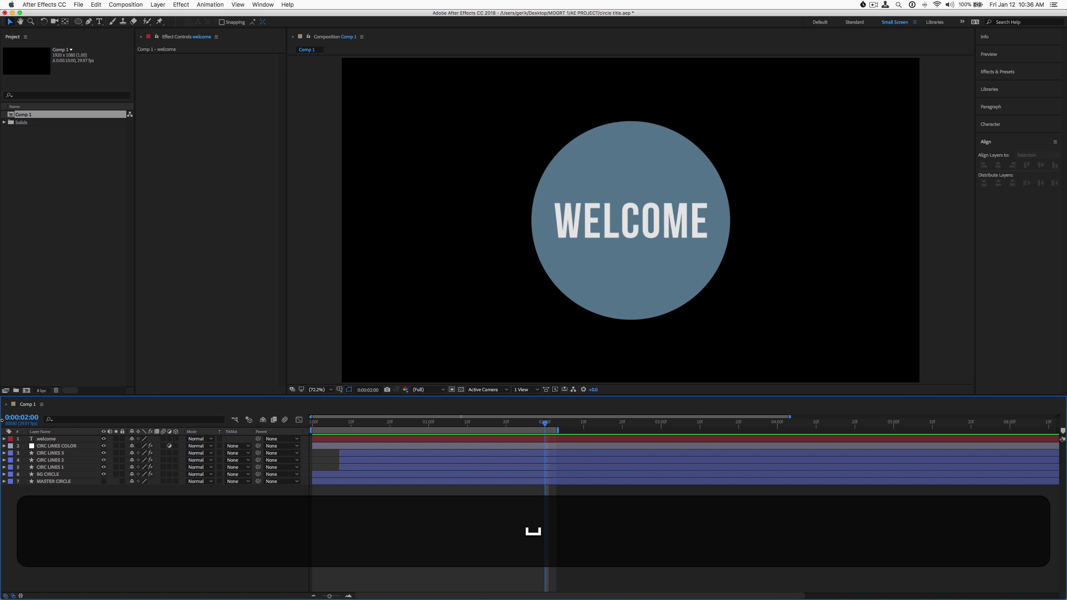
key(space)
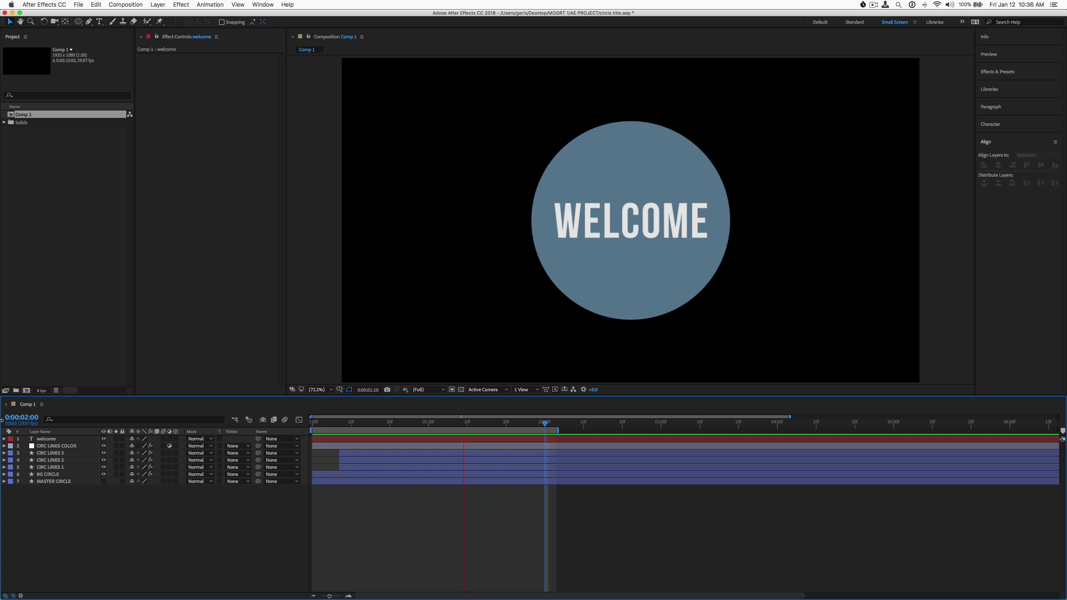
key(space)
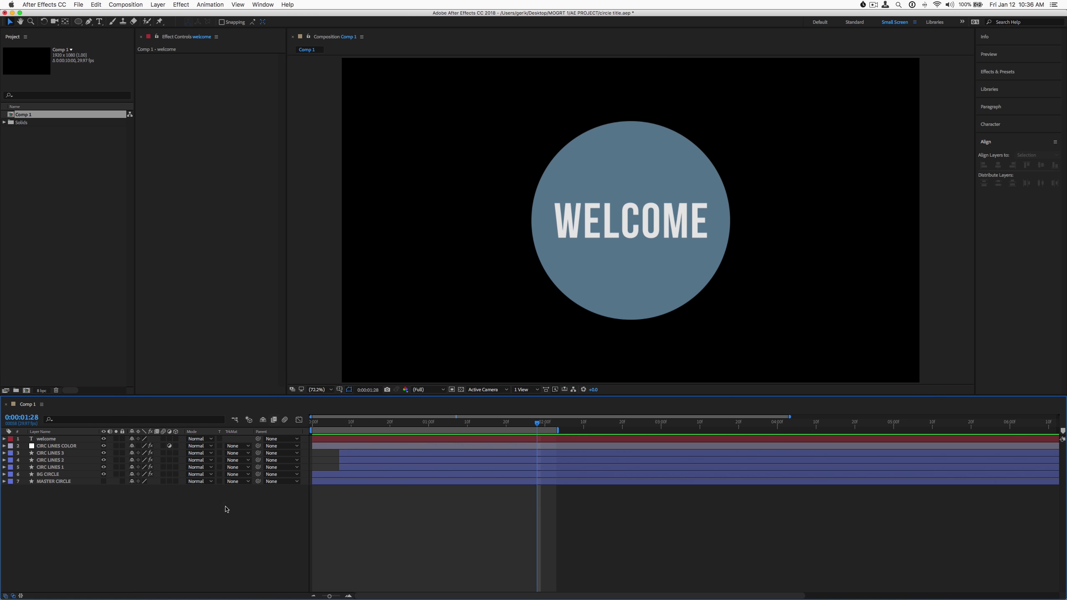
Step: At 0:00:00:08, draw a straight horizontal 3 px white line just below the WELCOME text, extending beyond both ends of the word
mouse_move(358, 423)
mouse_down()
mouse_move(321, 422)
mouse_move(343, 421)
mouse_up()
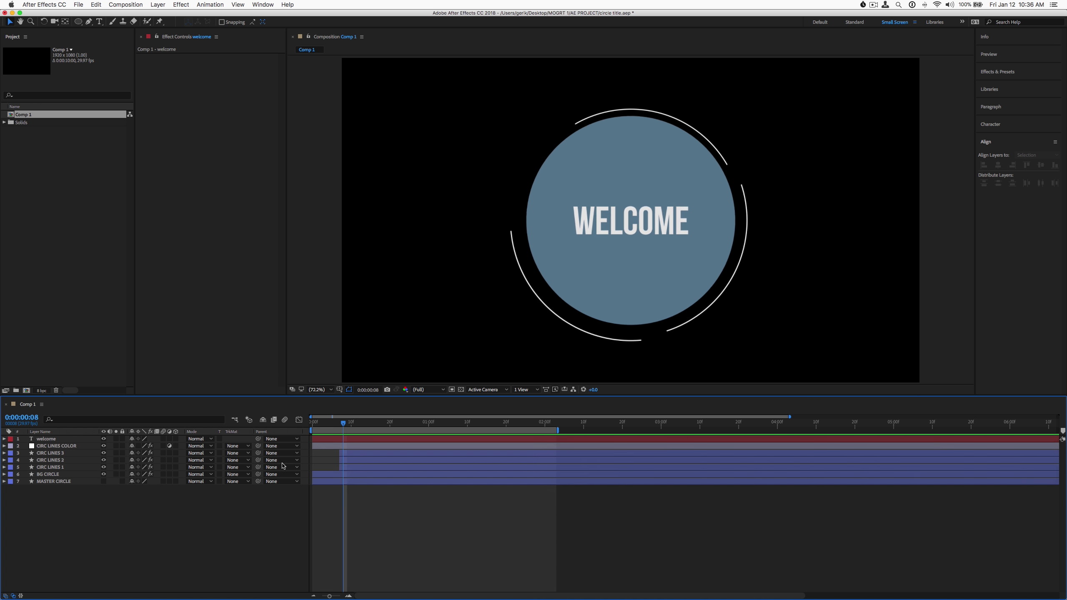
click(89, 22)
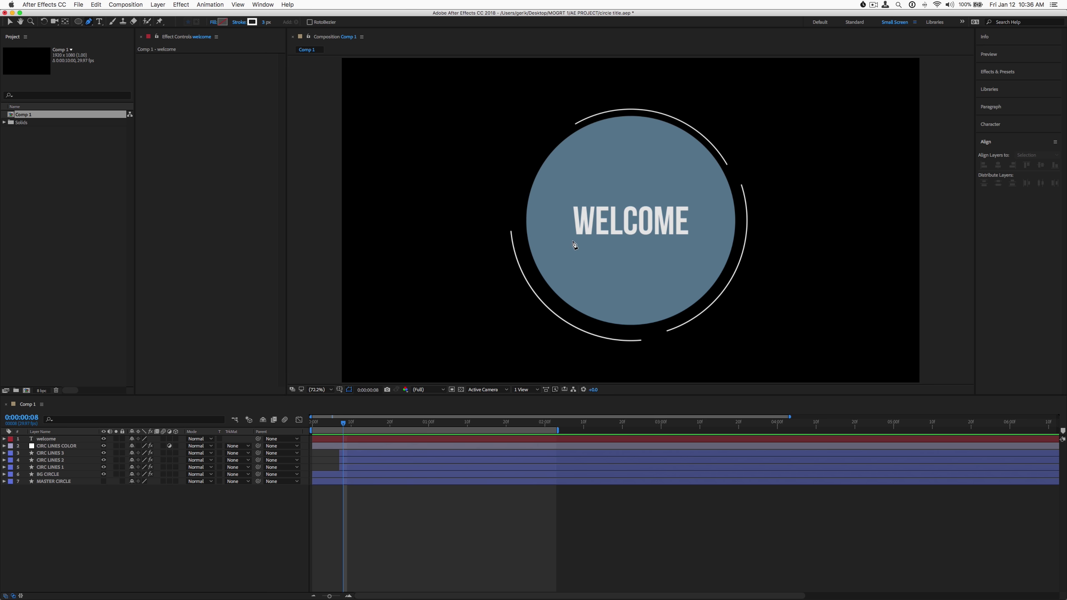
key(shift)
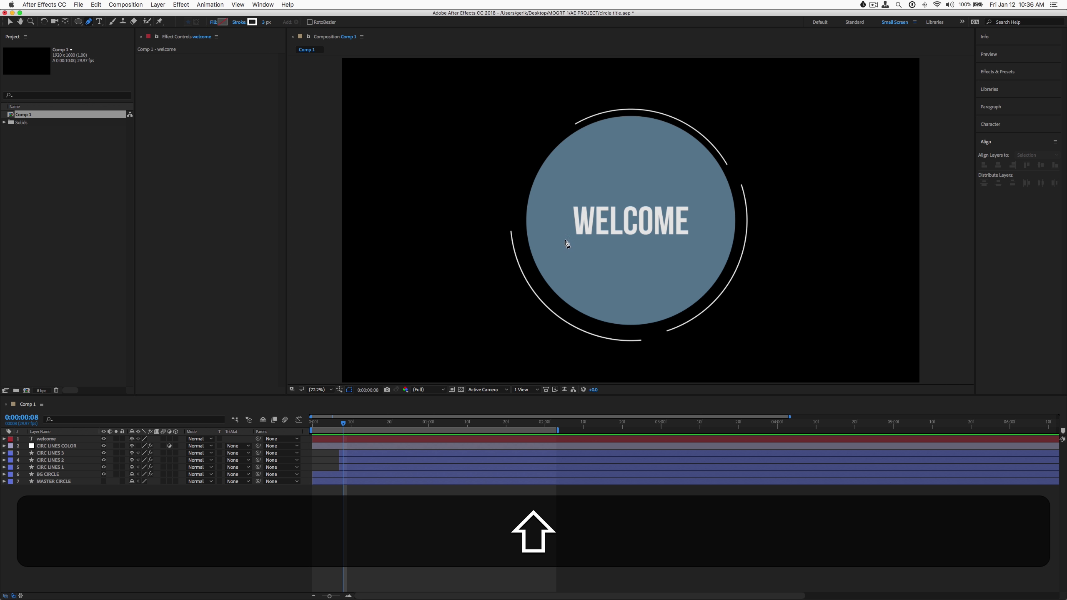
shift+click(549, 239)
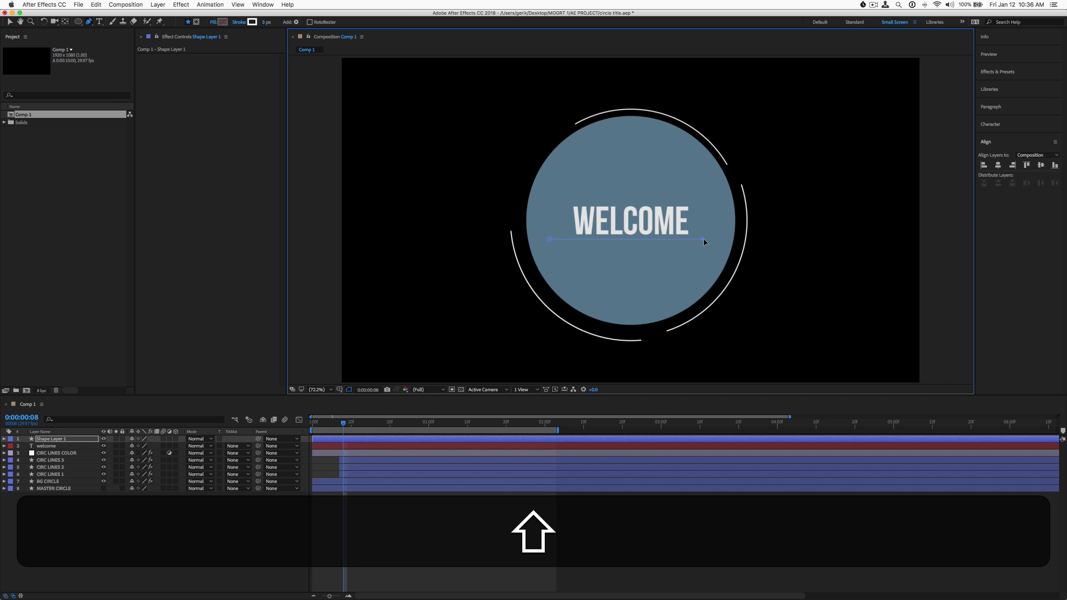
drag(702, 238, 707, 238)
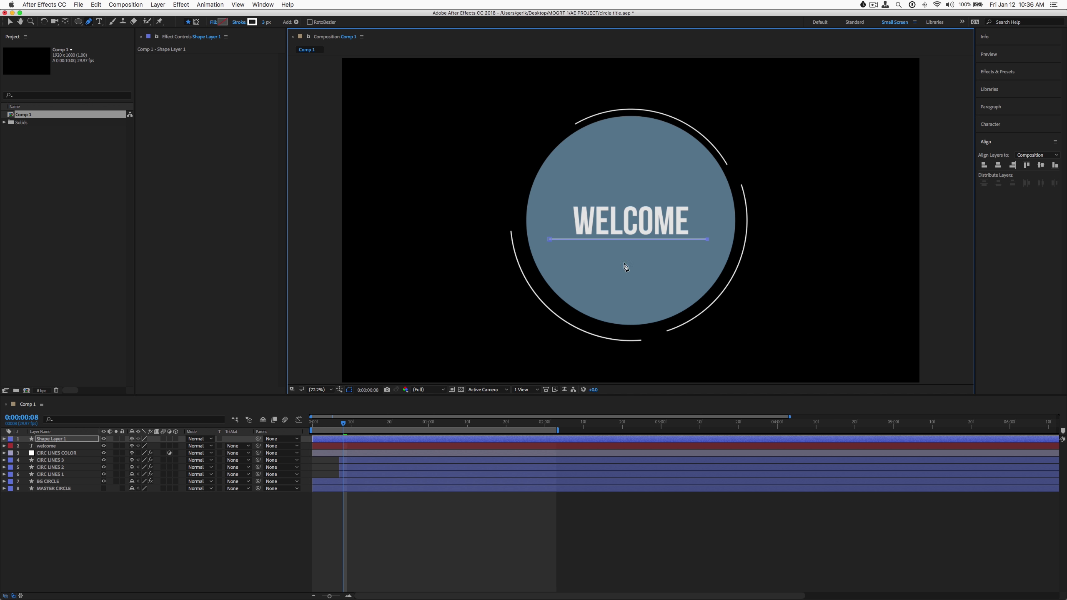
click(233, 535)
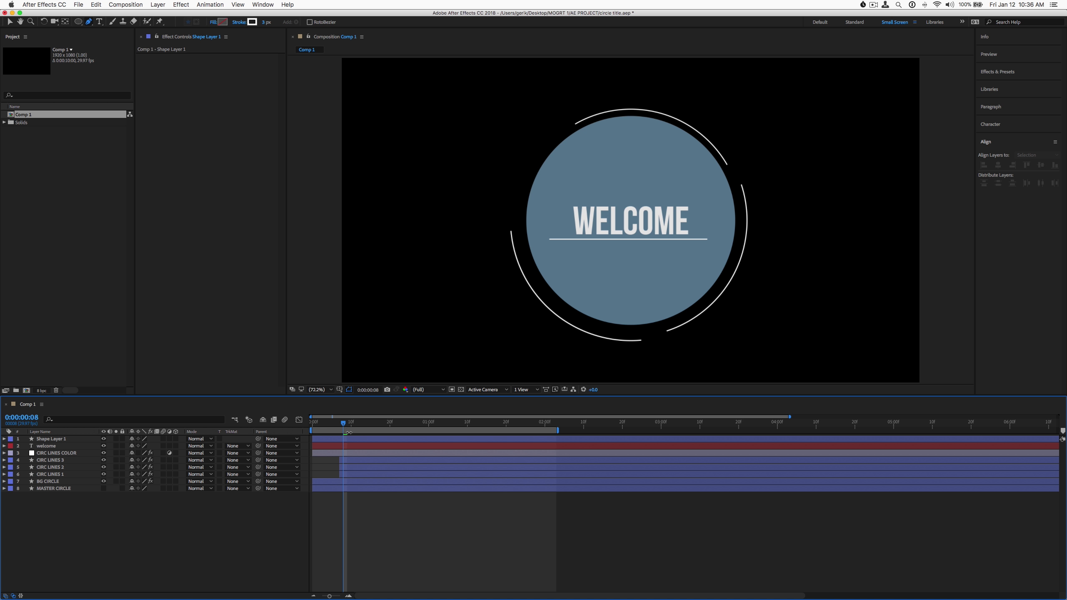
Step: Make the underline's shape layer start at 0:00:00:11
drag(317, 424, 411, 441)
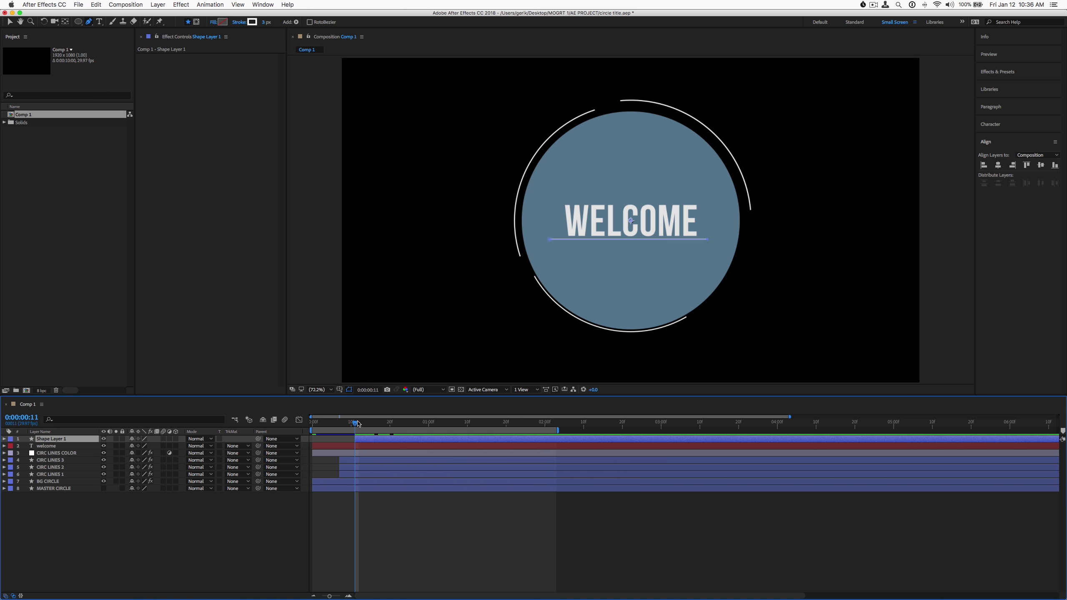
drag(345, 423, 361, 430)
Step: Find the Generate Fill effect by searching for "fill", apply it to the underline's shape layer, and return to the Selection tool
click(998, 71)
click(998, 85)
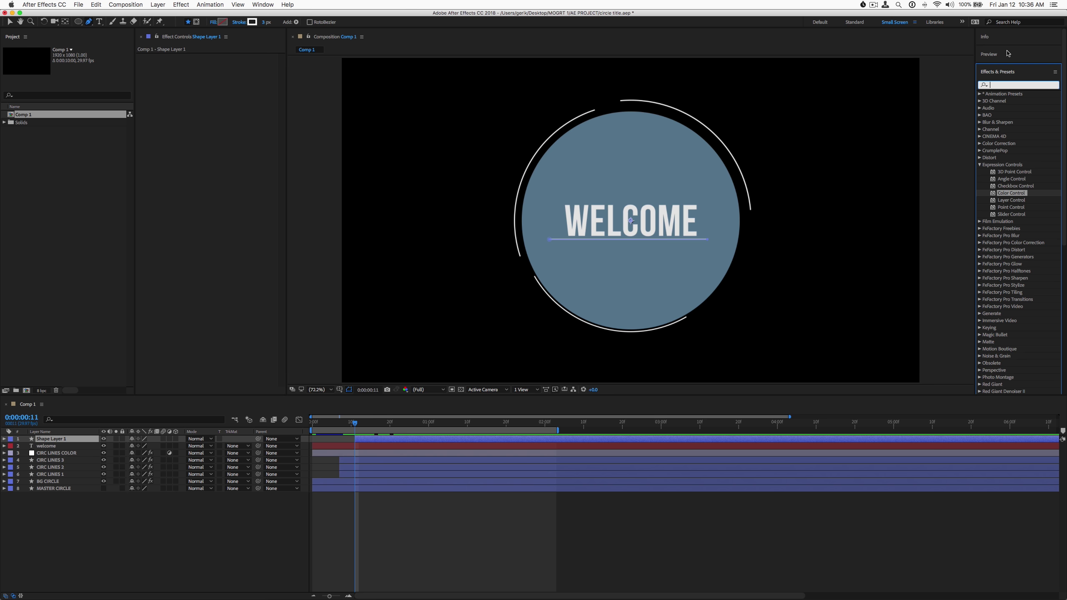
text(fill)
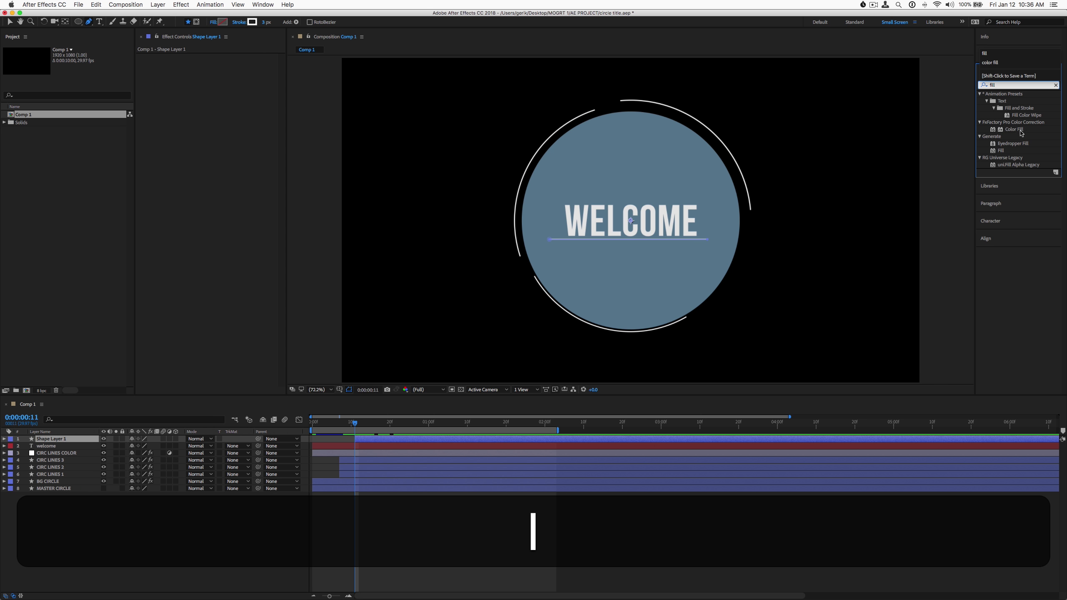
click(994, 150)
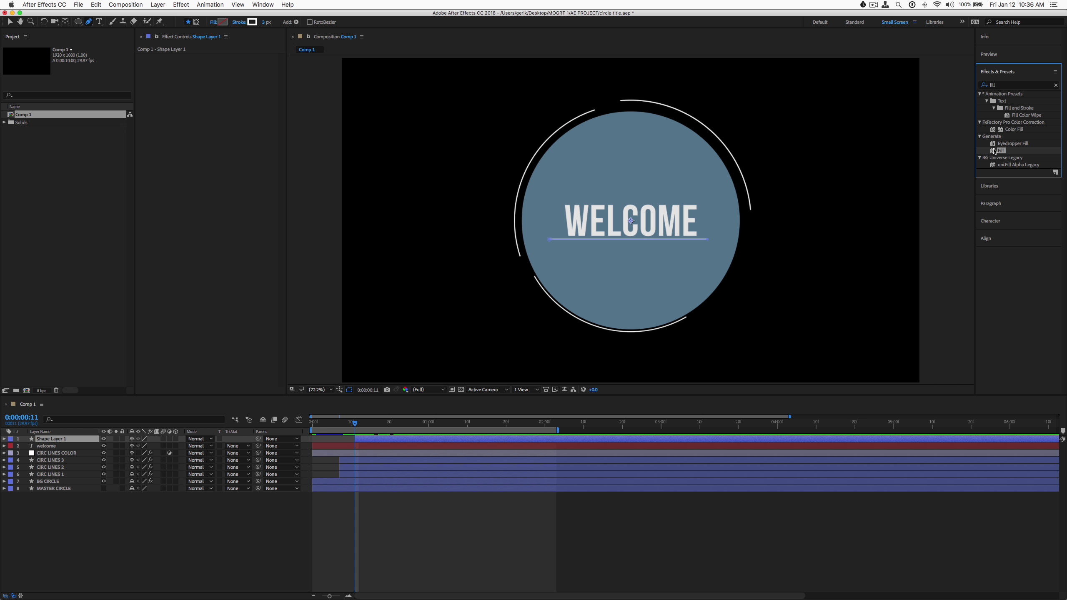
drag(973, 159, 379, 440)
key(v)
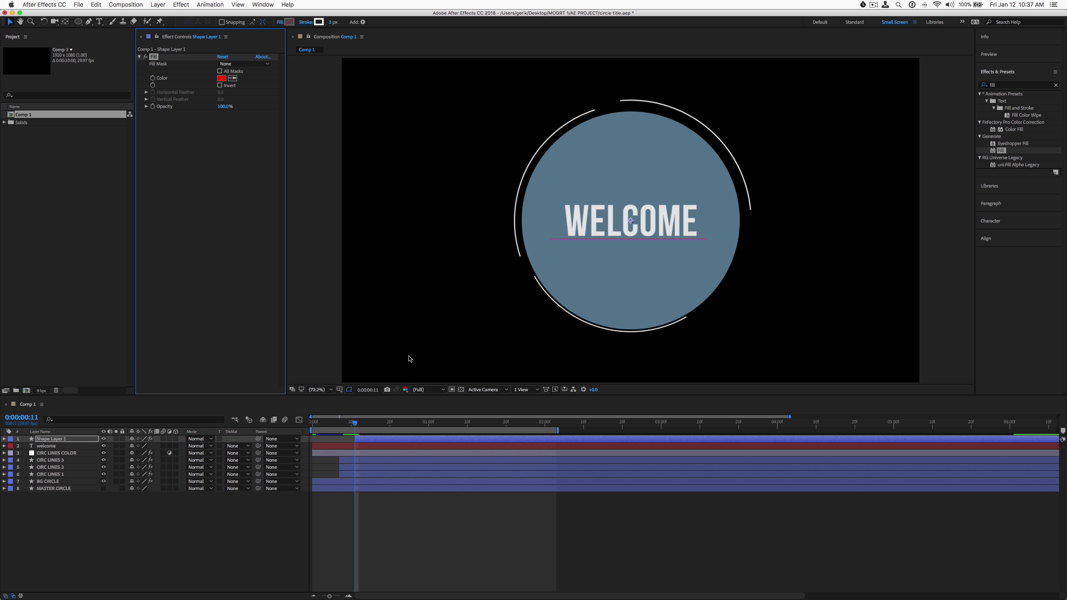
Step: Set the underline's Fill effect color to white (FFFFFF) and deselect the layer
click(220, 78)
drag(193, 444, 154, 395)
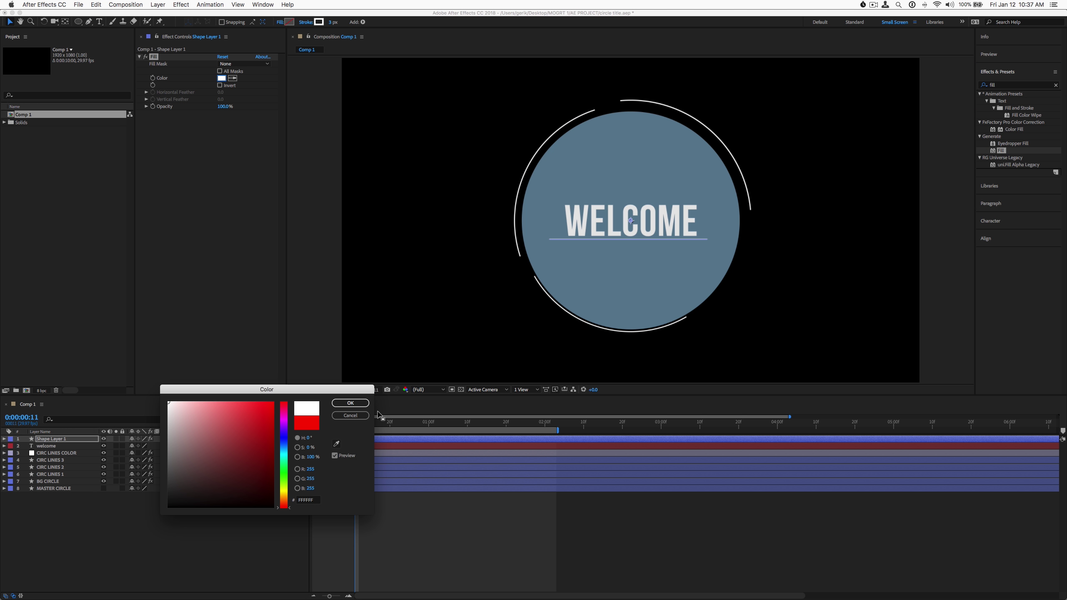
click(353, 404)
click(176, 519)
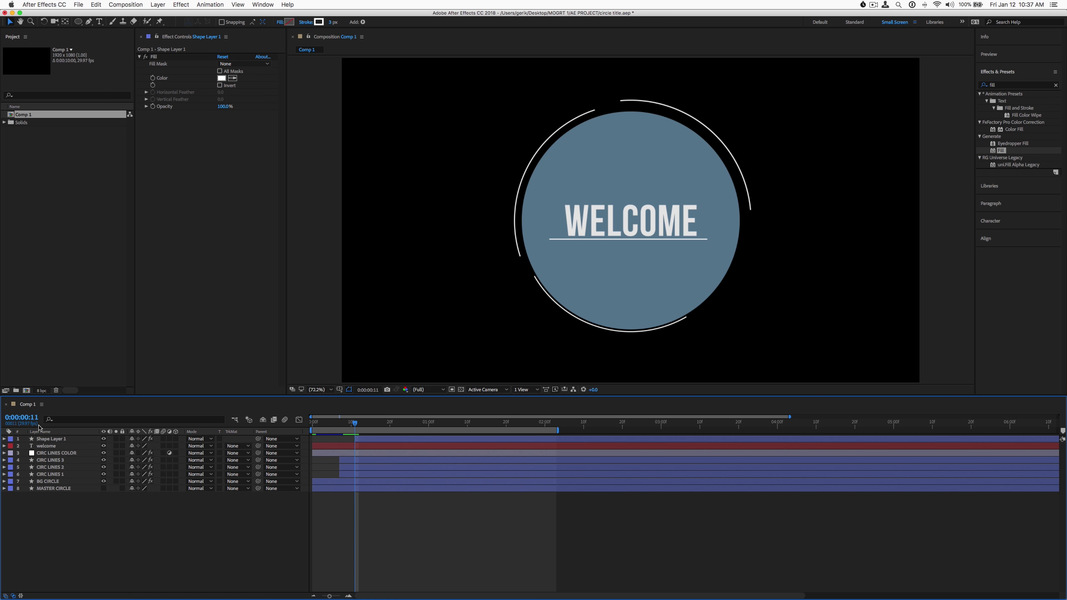
Step: Move the CIRC LINES COLOR layer to the top of the layer stack and lock its effect controls in view
click(49, 454)
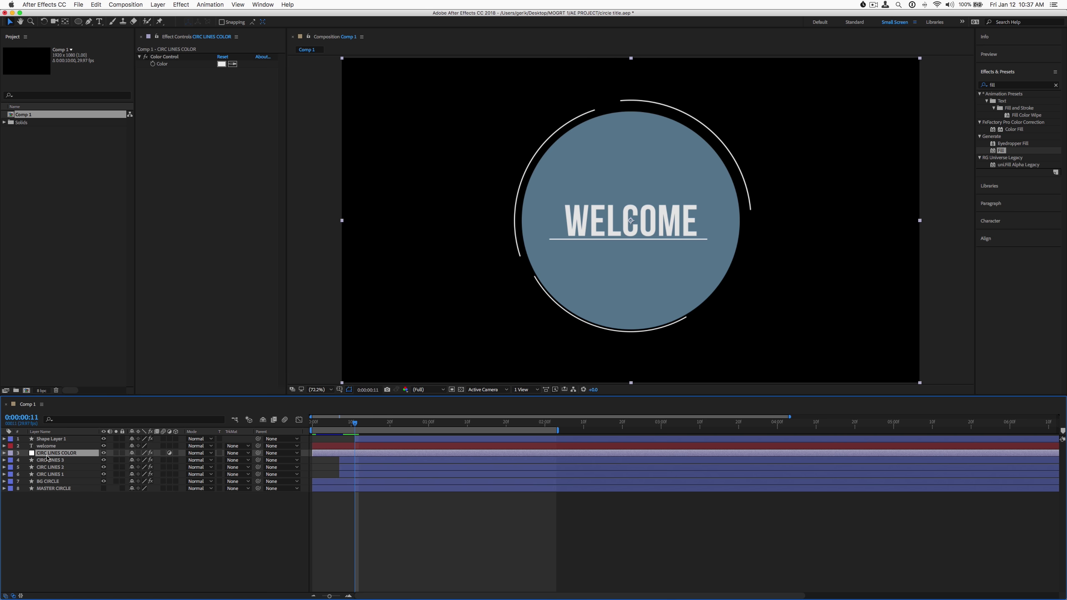
drag(46, 458, 48, 441)
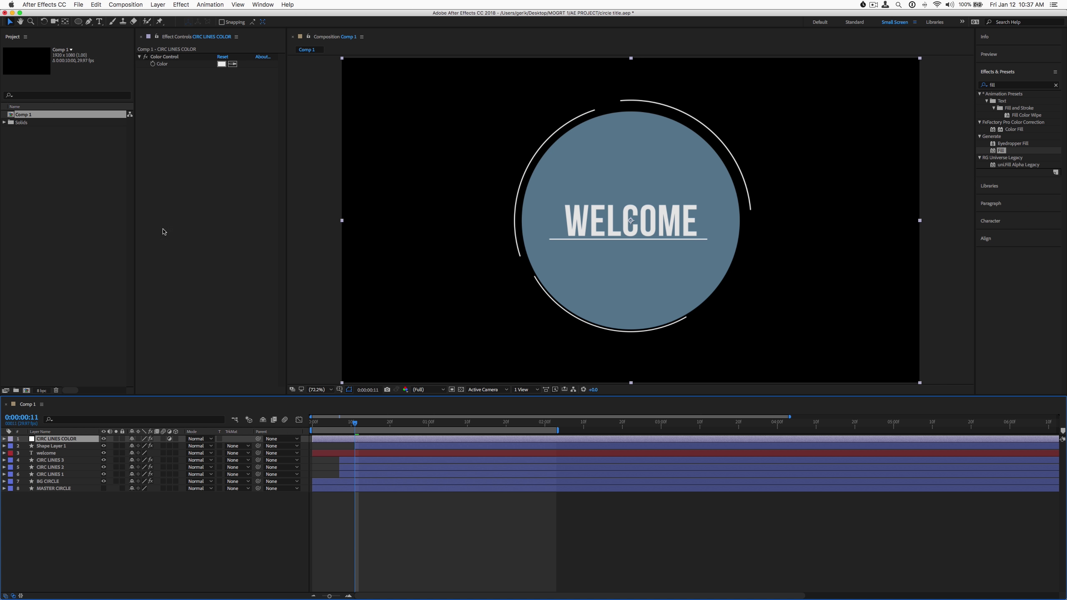
click(158, 37)
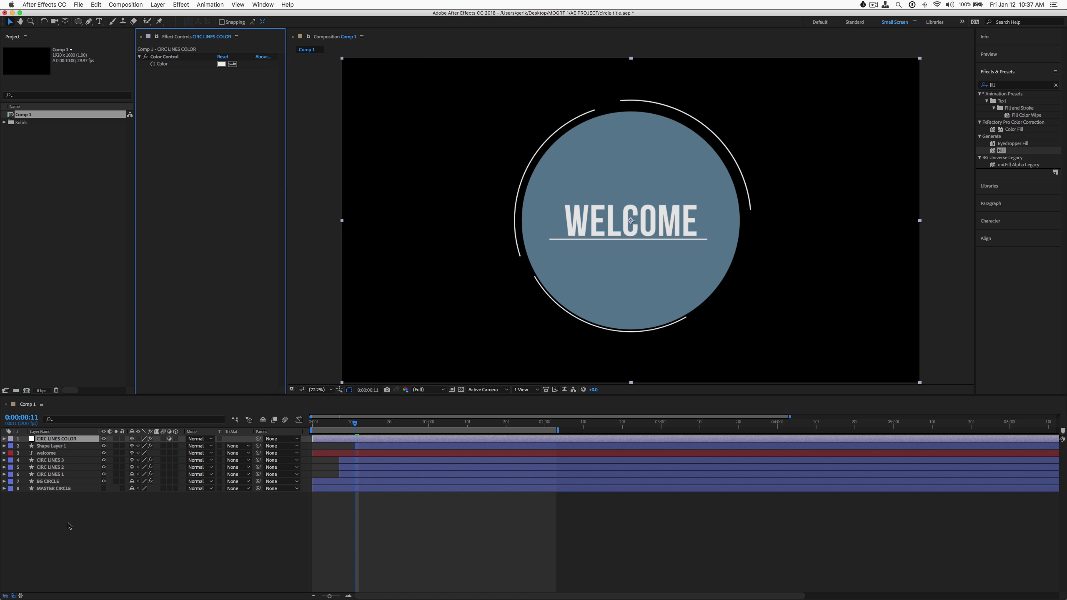
click(69, 526)
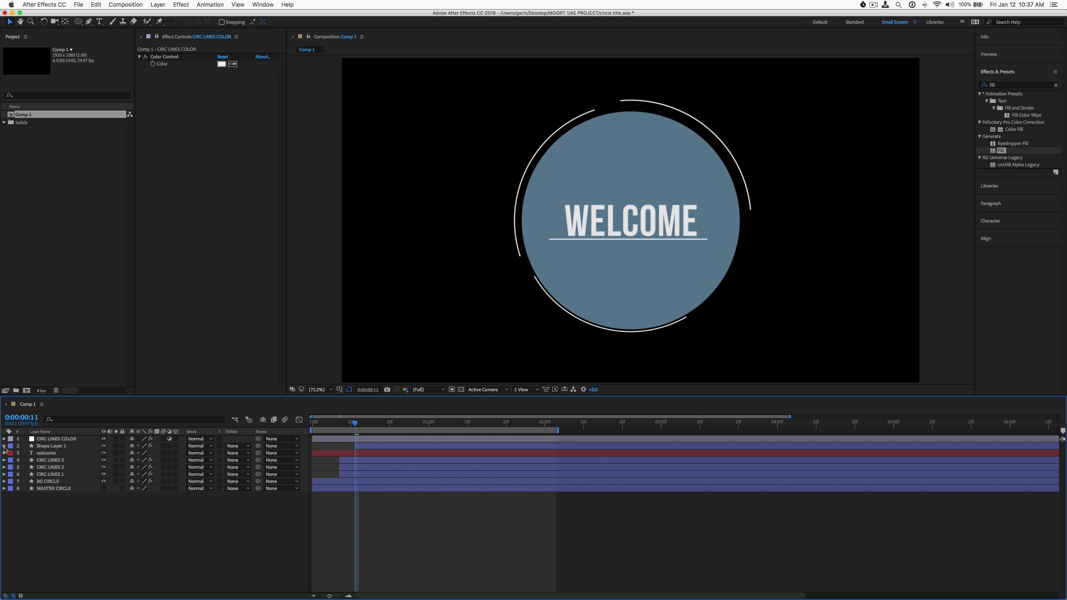
Step: Link the underline's Fill color to the Color Control on the CIRC LINES COLOR layer with an expression
click(4, 447)
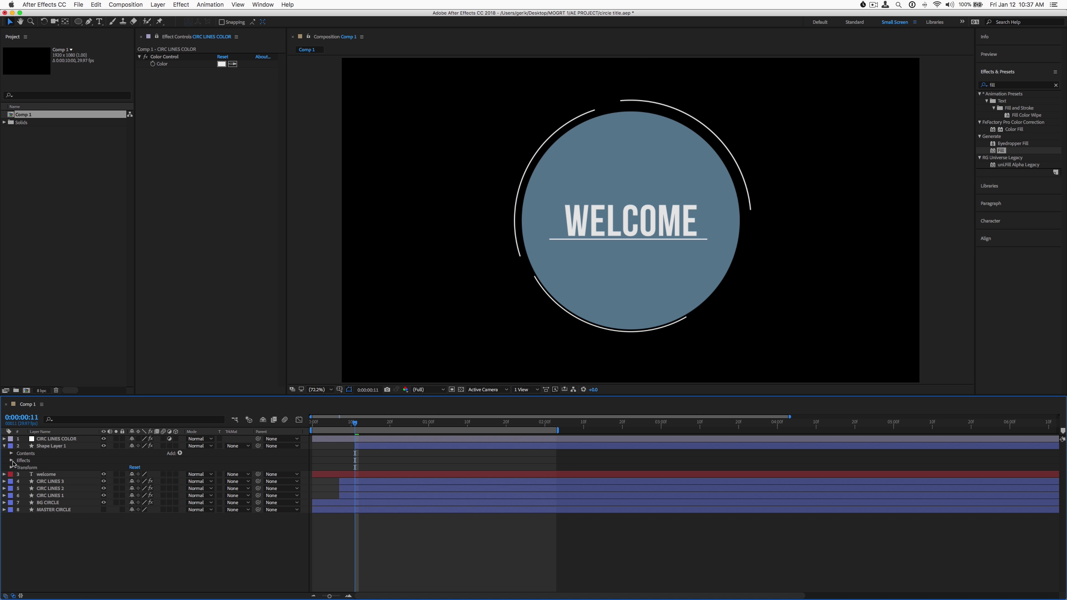
click(11, 460)
click(18, 467)
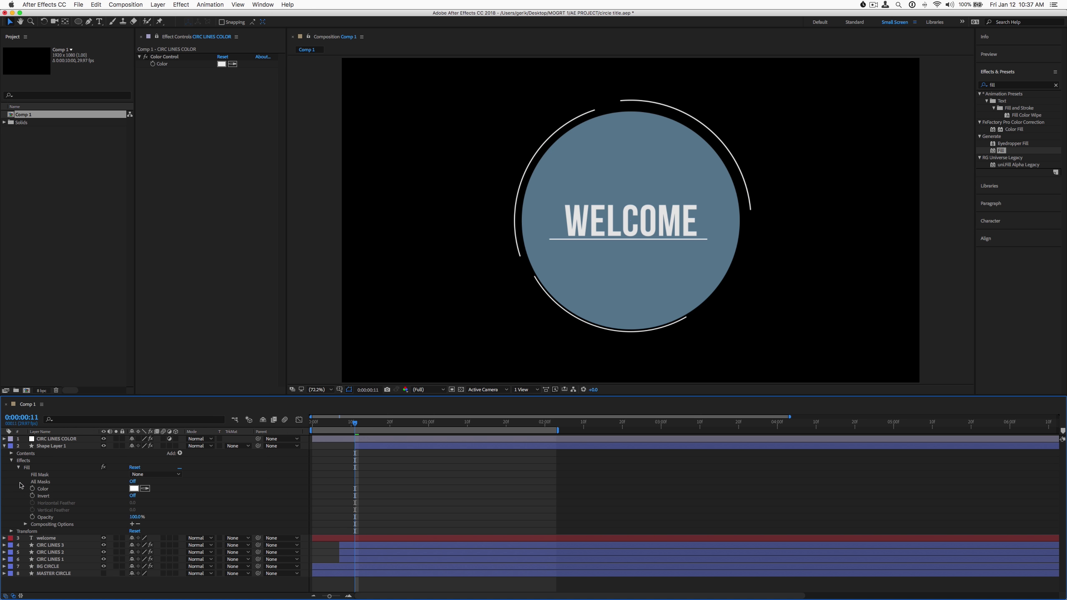
click(28, 468)
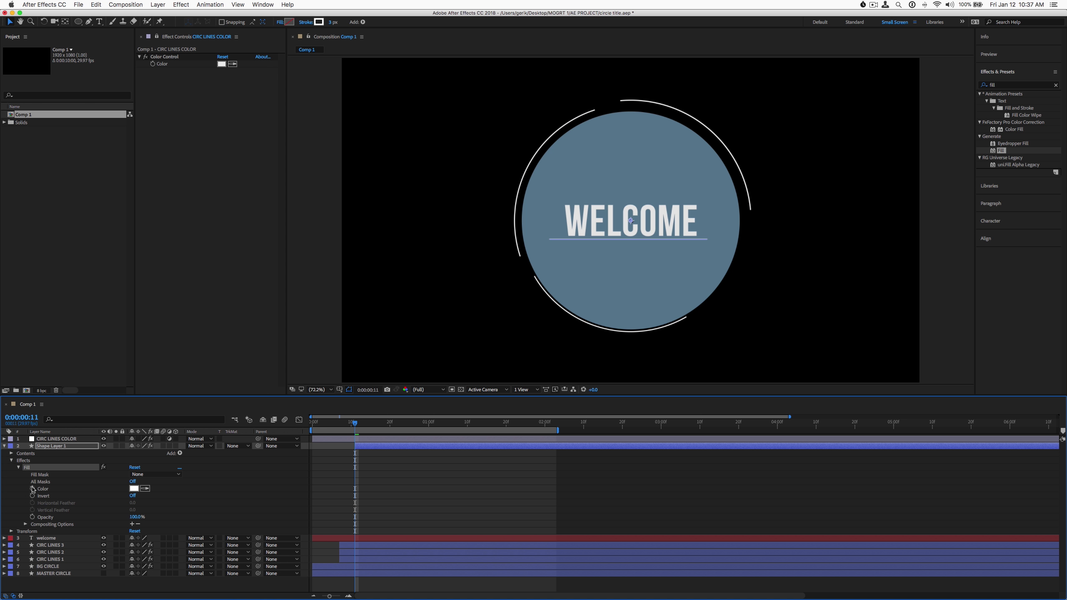
key(alt)
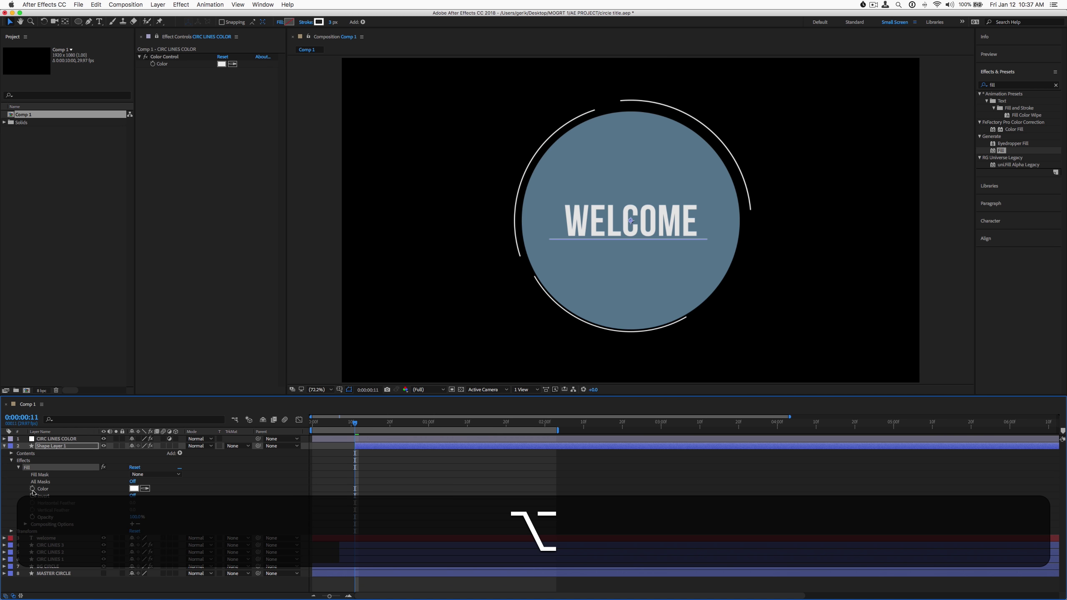
alt+click(32, 489)
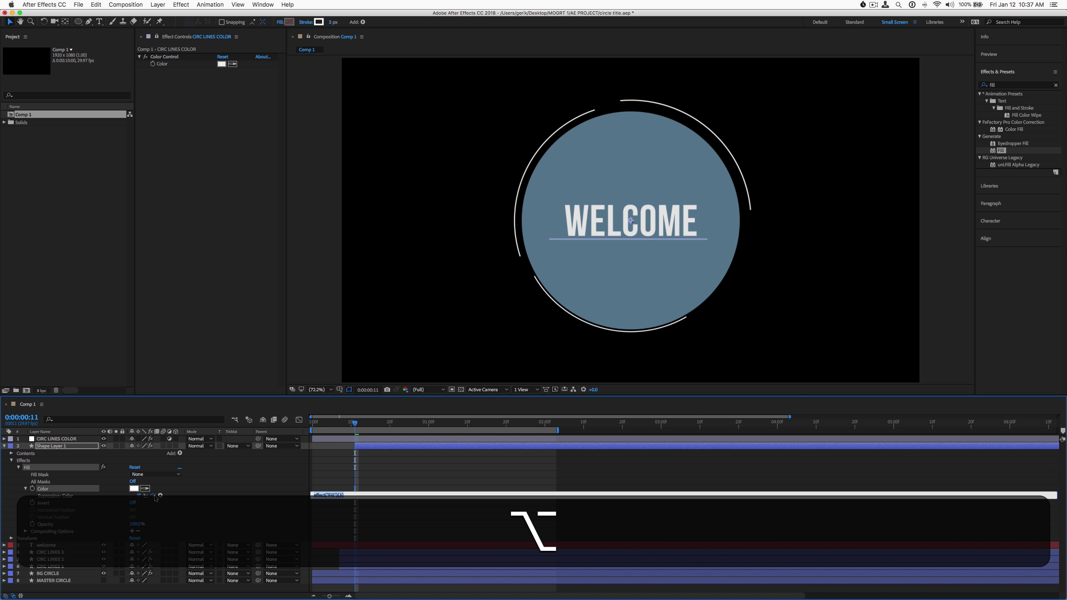
drag(153, 495, 162, 64)
click(382, 468)
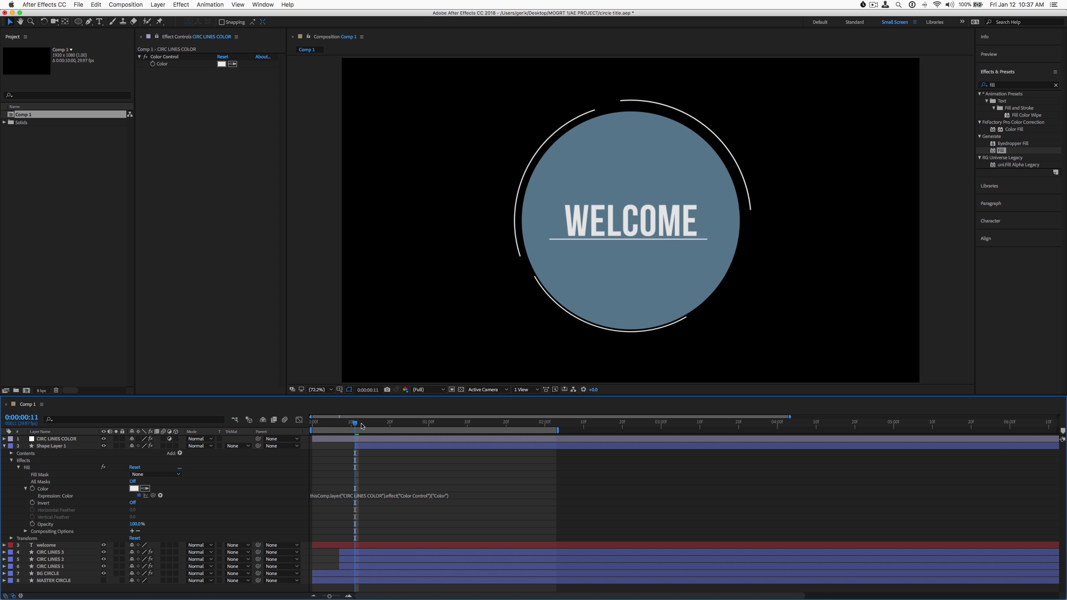
Step: At 0:00:00:15, test the CIRC LINES COLOR control with a red, then set it to light grey (DBDBDB)
drag(354, 423, 370, 424)
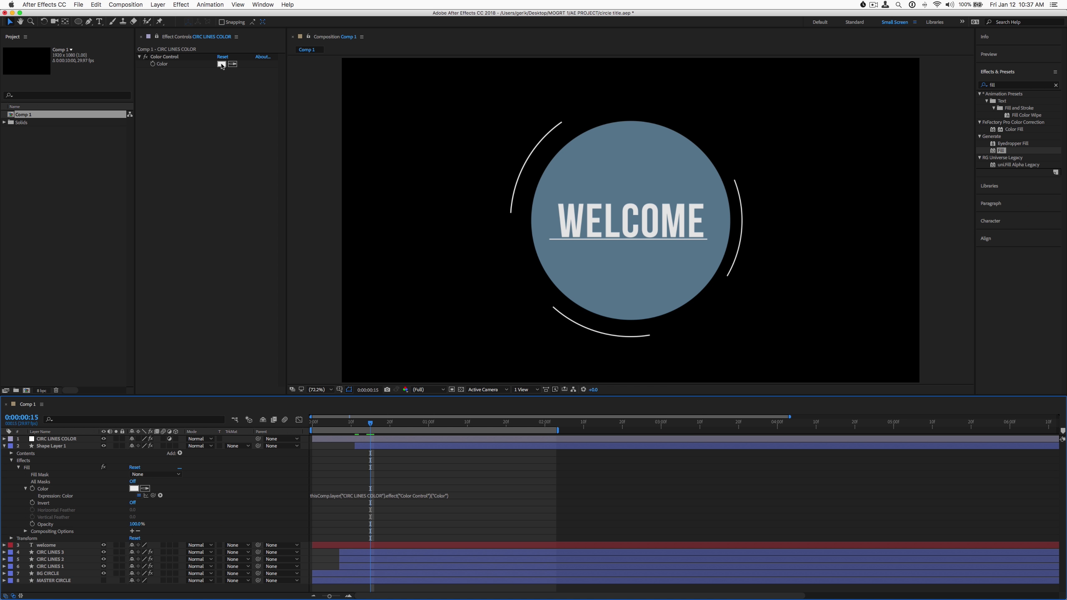
click(222, 63)
click(259, 432)
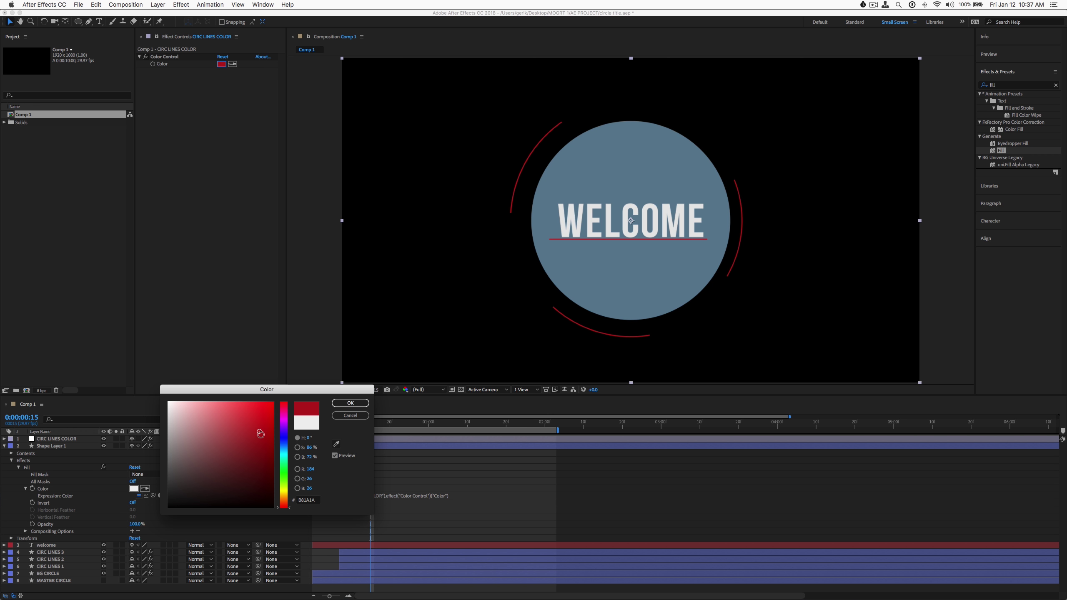
drag(261, 432, 146, 414)
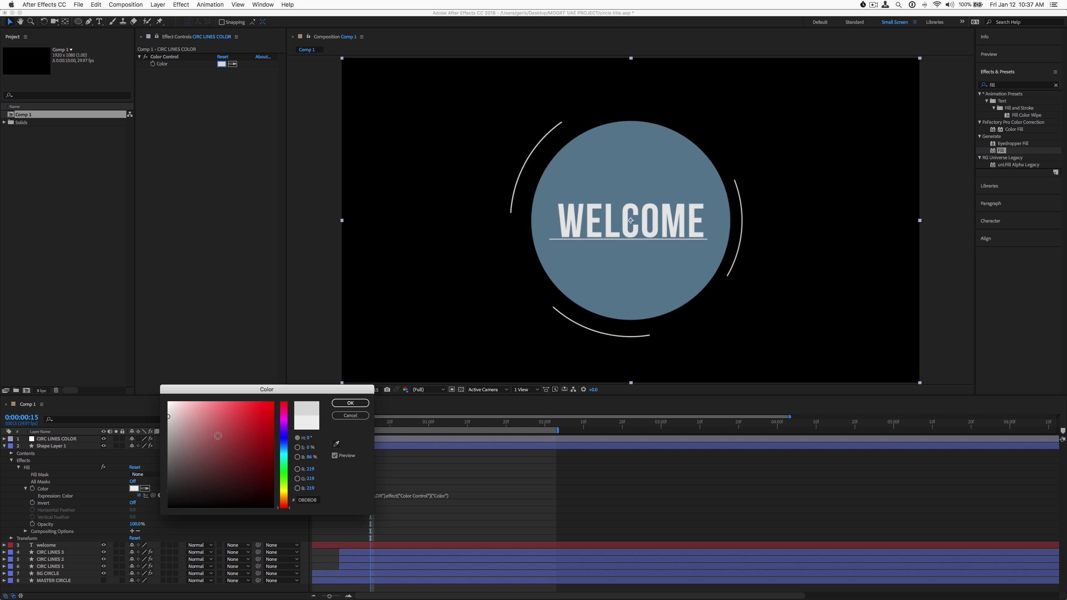
click(351, 403)
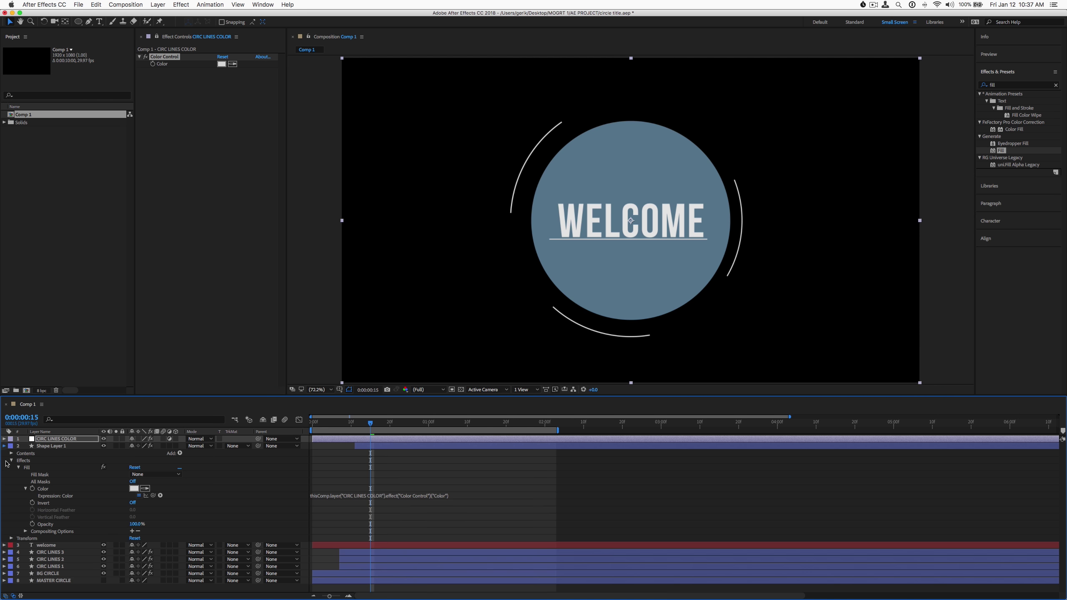
Step: Collapse the underline layer's properties and rename Shape Layer 1 as LINE 1
click(4, 445)
click(59, 515)
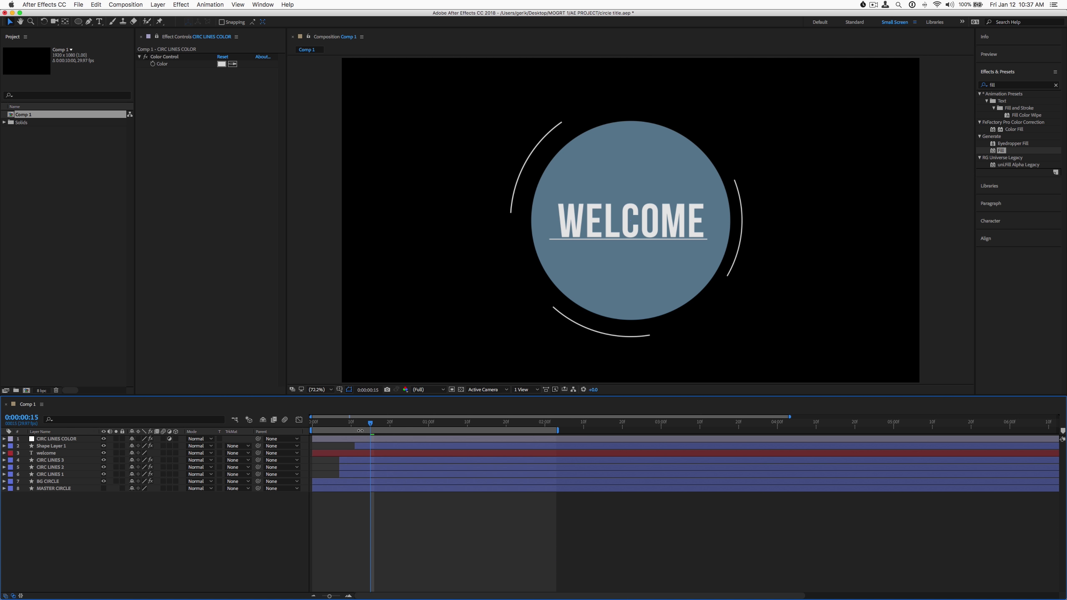
click(48, 448)
key(Return)
text(LINE)
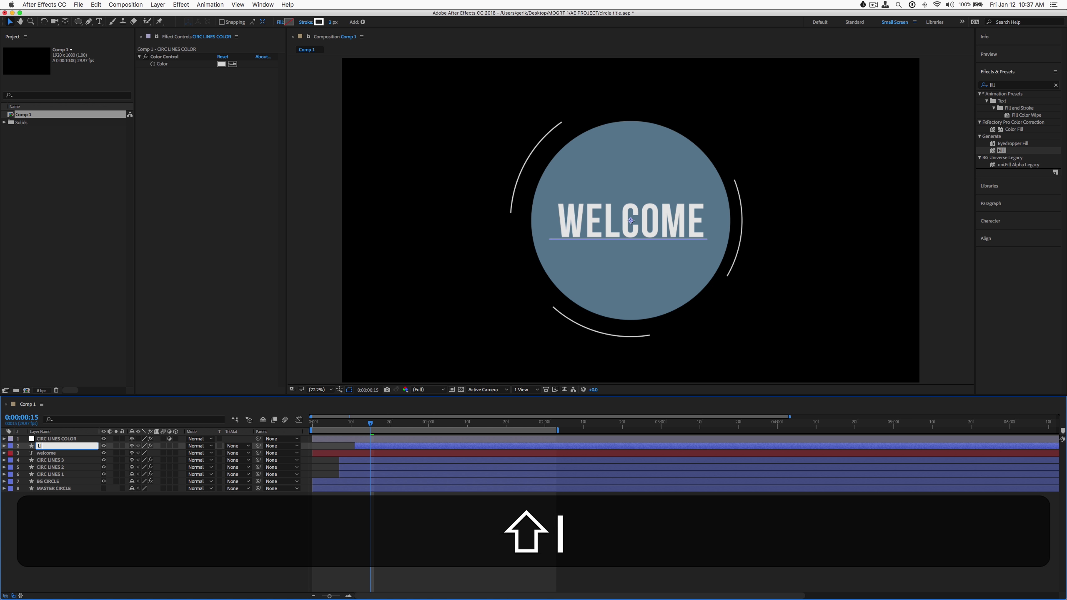
key(Return)
key(shift+super+space)
text(1)
key(Escape)
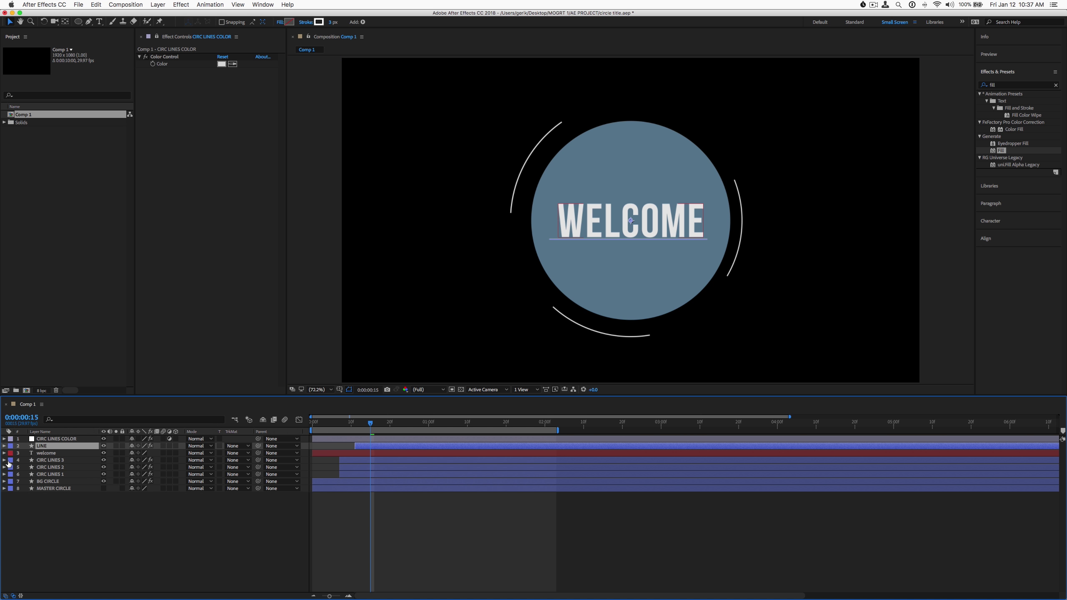
key(Return)
key(Right)
text(1)
key(Return)
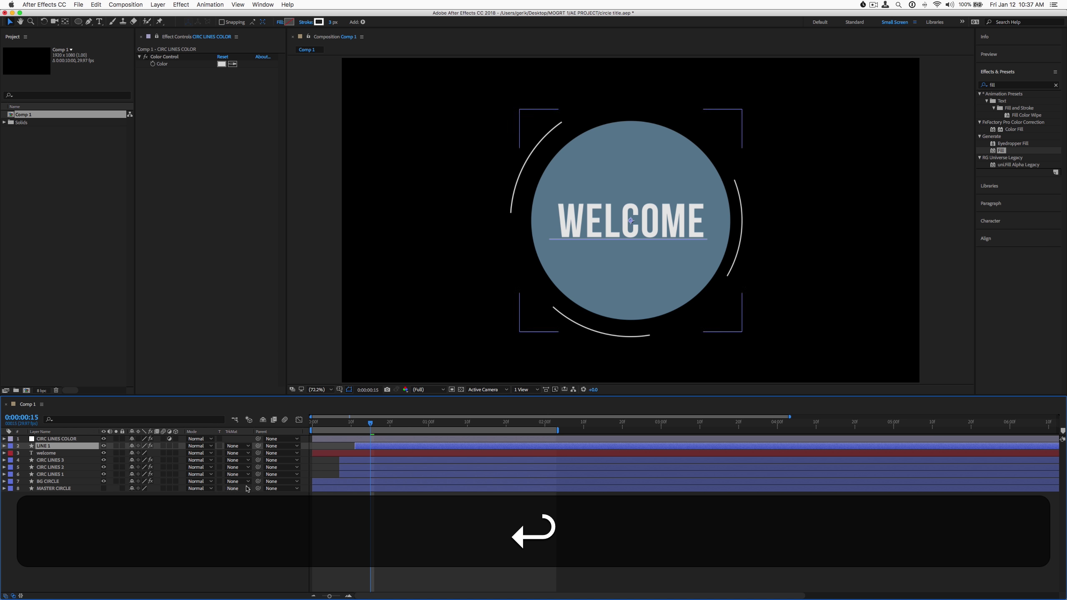
Step: At 0:00:00:18, try to align LINE 1 to the horizontal center of the composition
click(249, 511)
drag(372, 423, 382, 423)
click(395, 448)
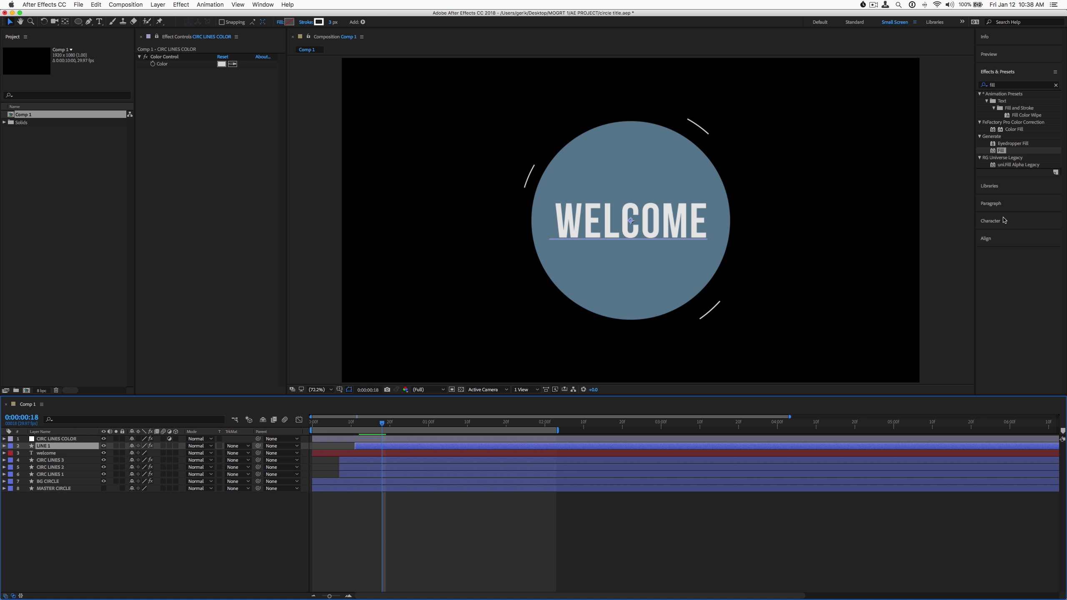
click(991, 240)
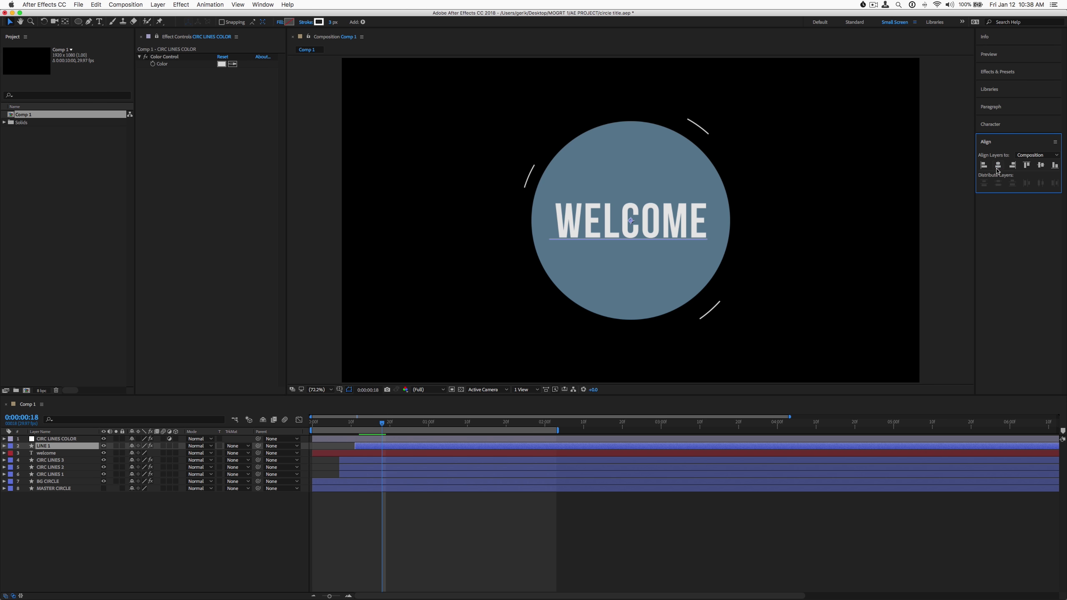
click(438, 531)
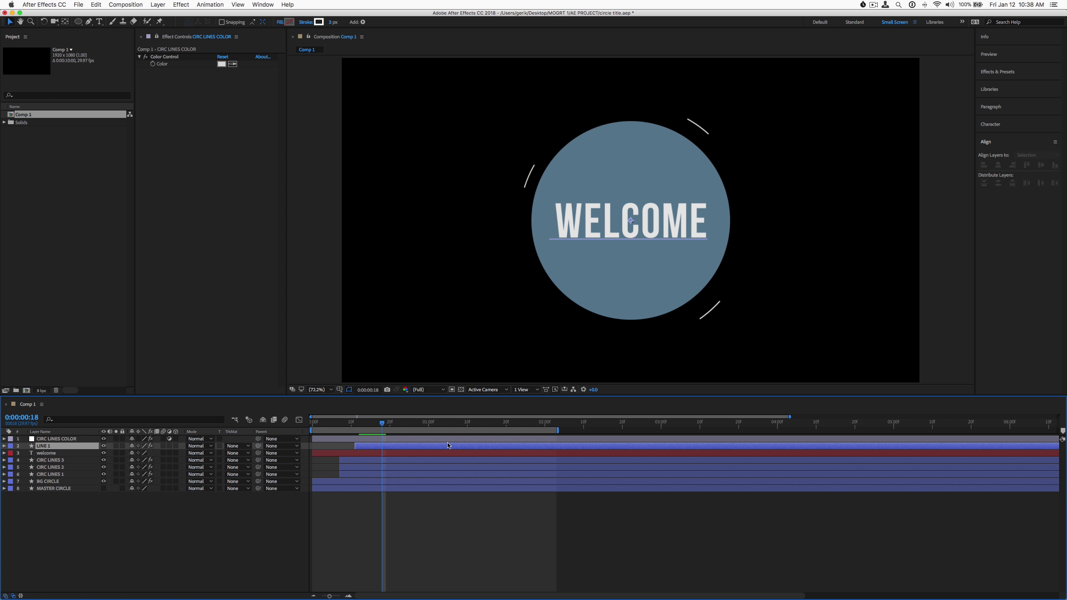
click(999, 166)
click(521, 519)
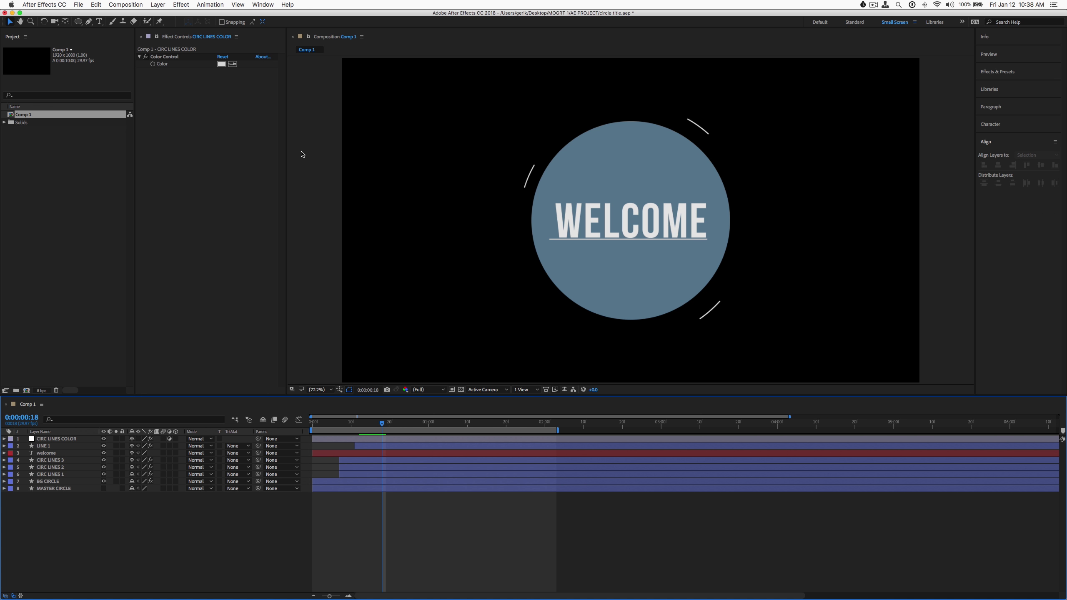
Step: Nudge LINE 1 slightly to the right to center it by eye under the WELCOME text
key(Right)
click(375, 448)
key(shift+Right)
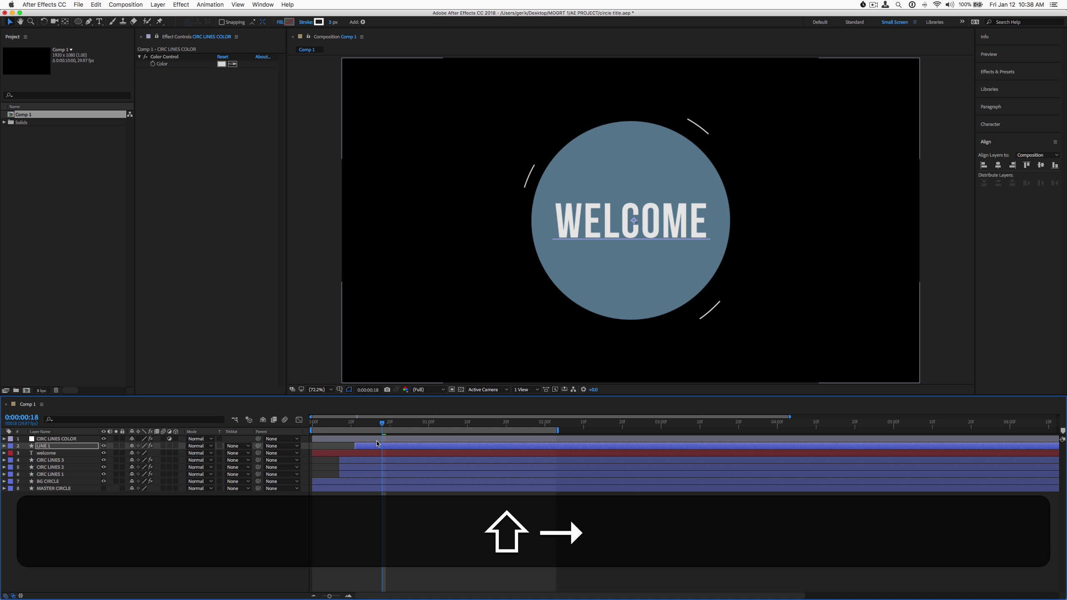
key(Left)
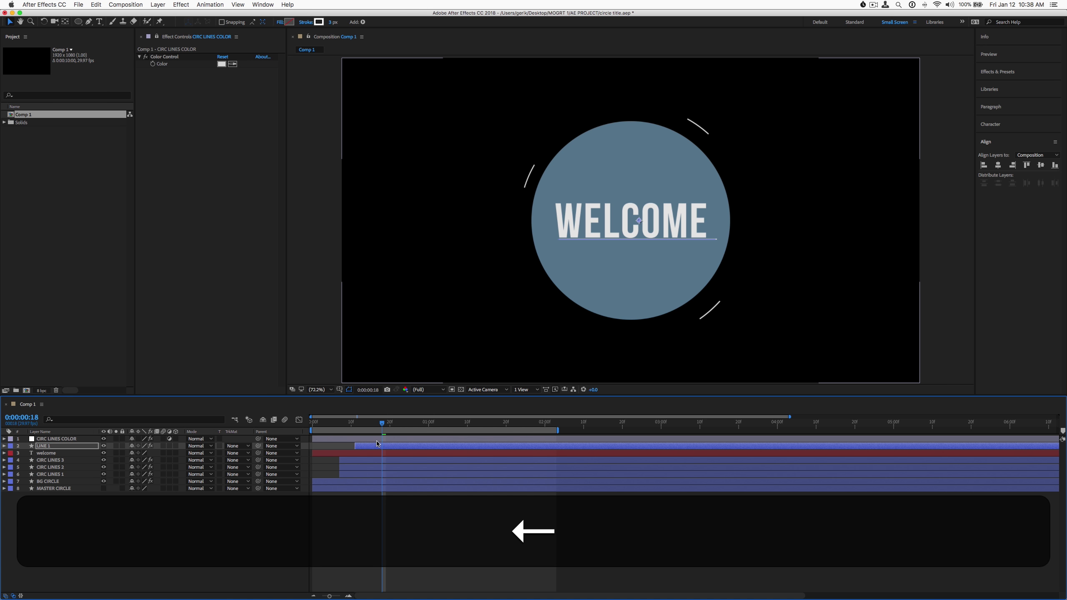
key(Left)
click(353, 531)
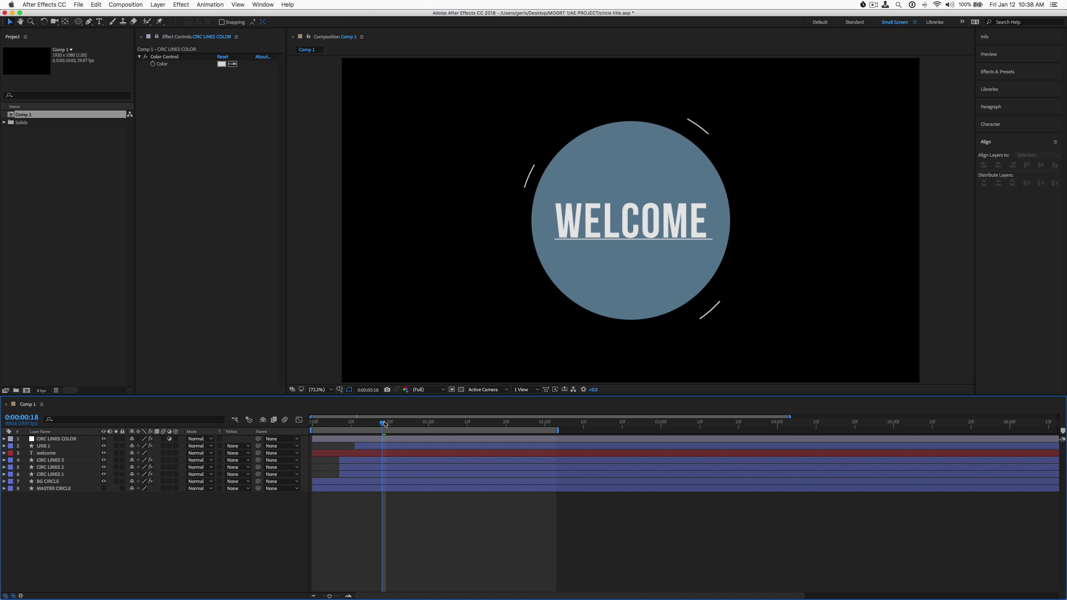
Step: Return to 0:00:00:11, nudge LINE 1 slightly down to widen the gap below WELCOME, and deselect it
drag(385, 424, 352, 432)
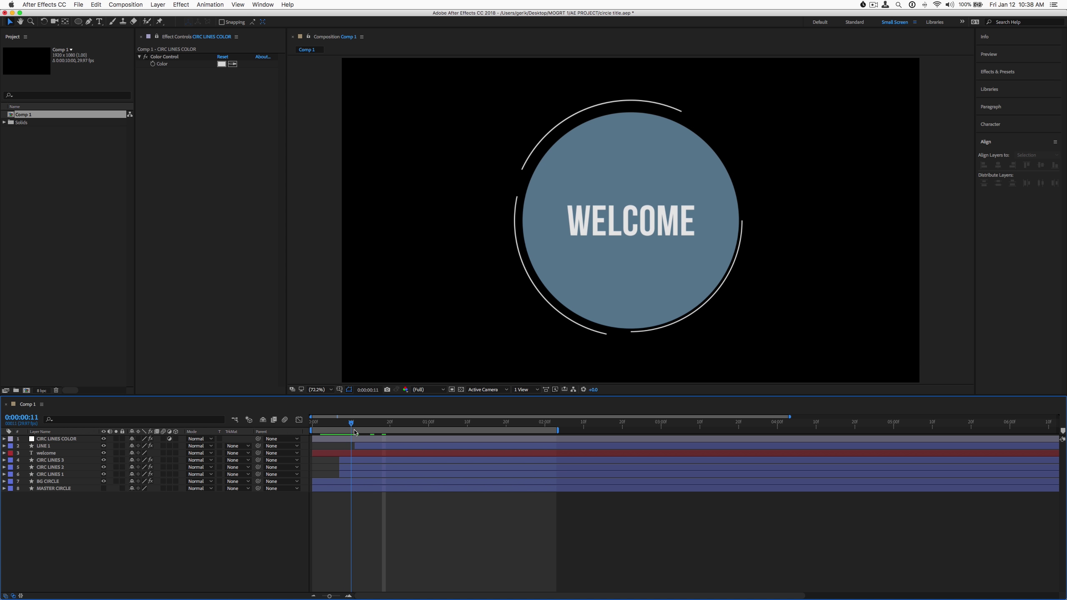
click(20, 447)
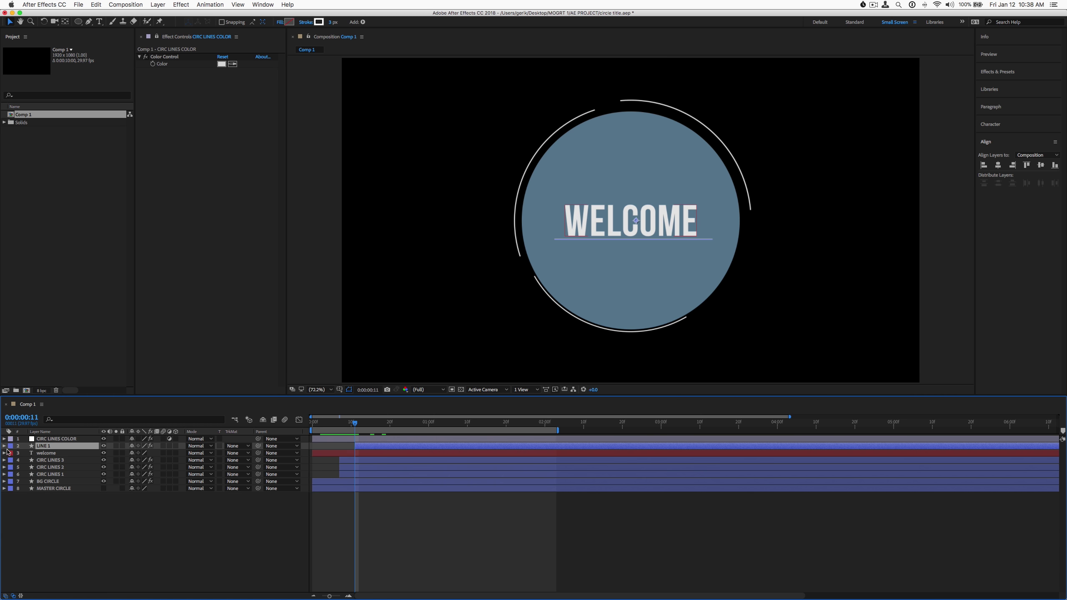
click(4, 446)
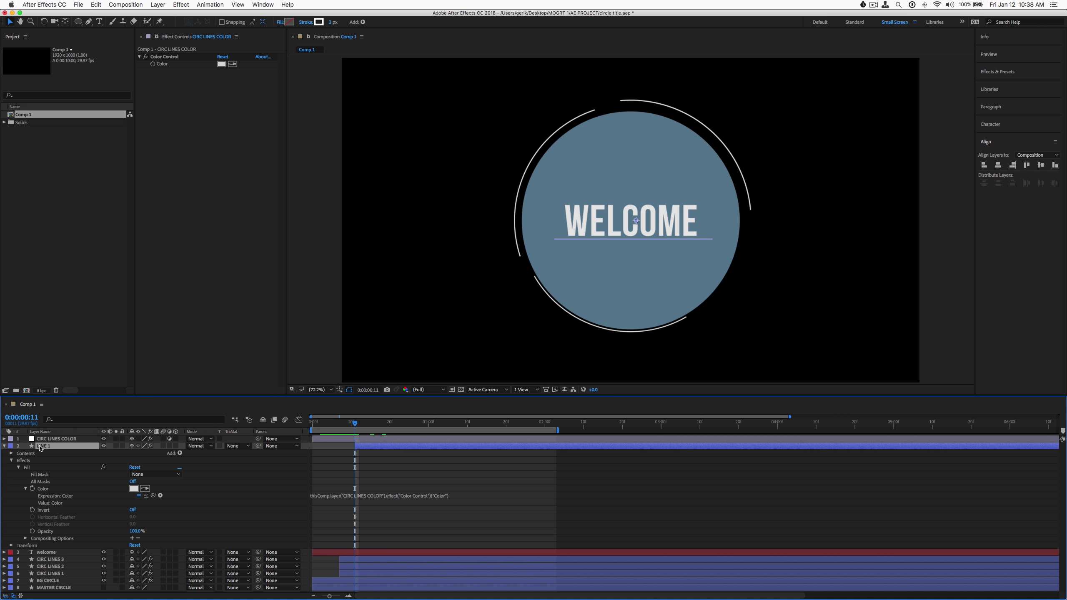
click(4, 446)
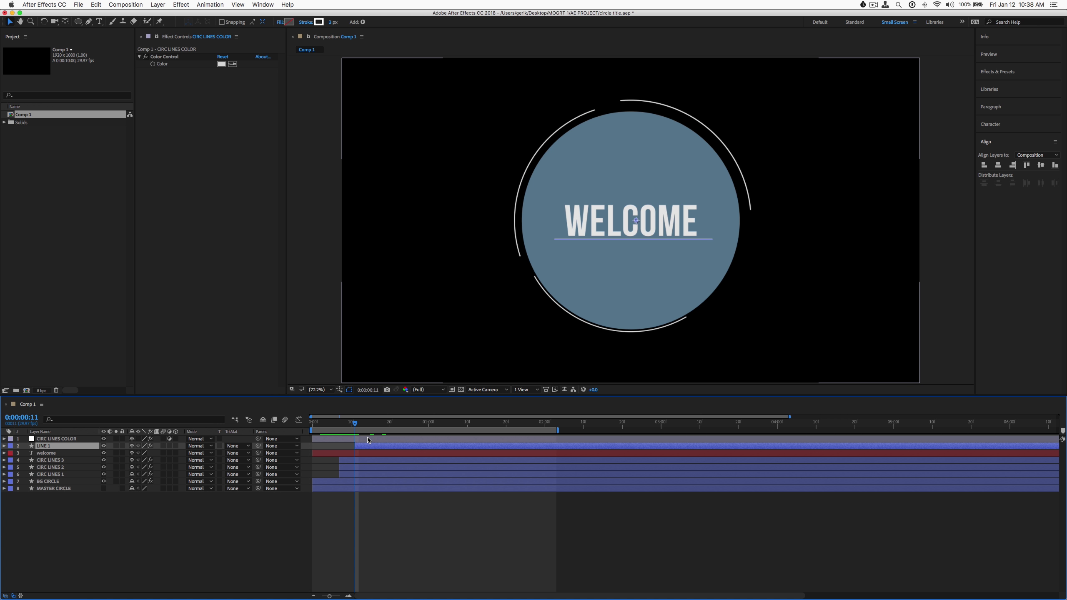
key(shift+Down)
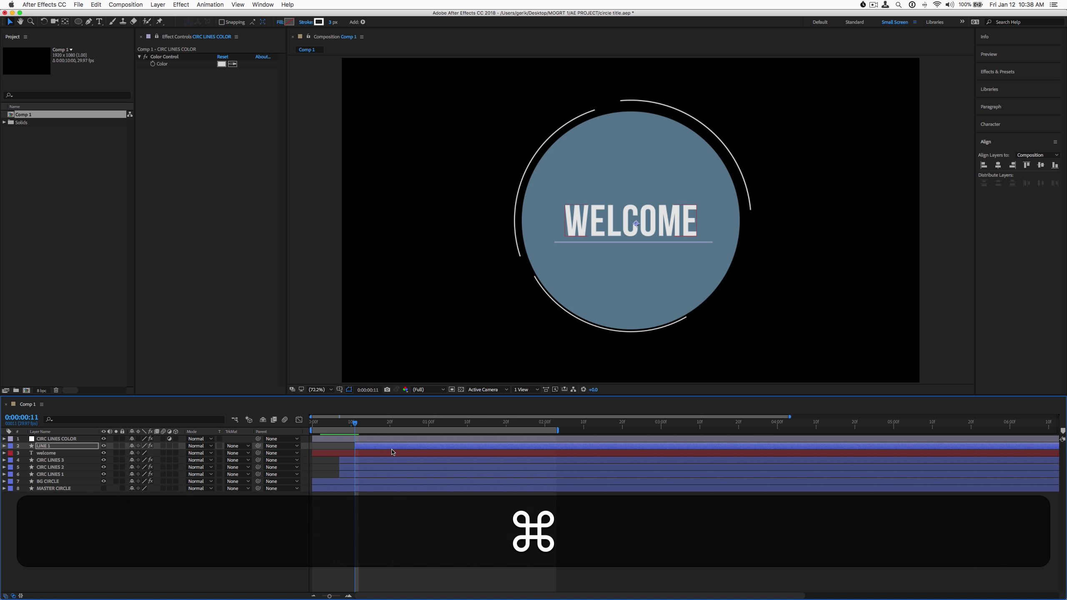
click(384, 454)
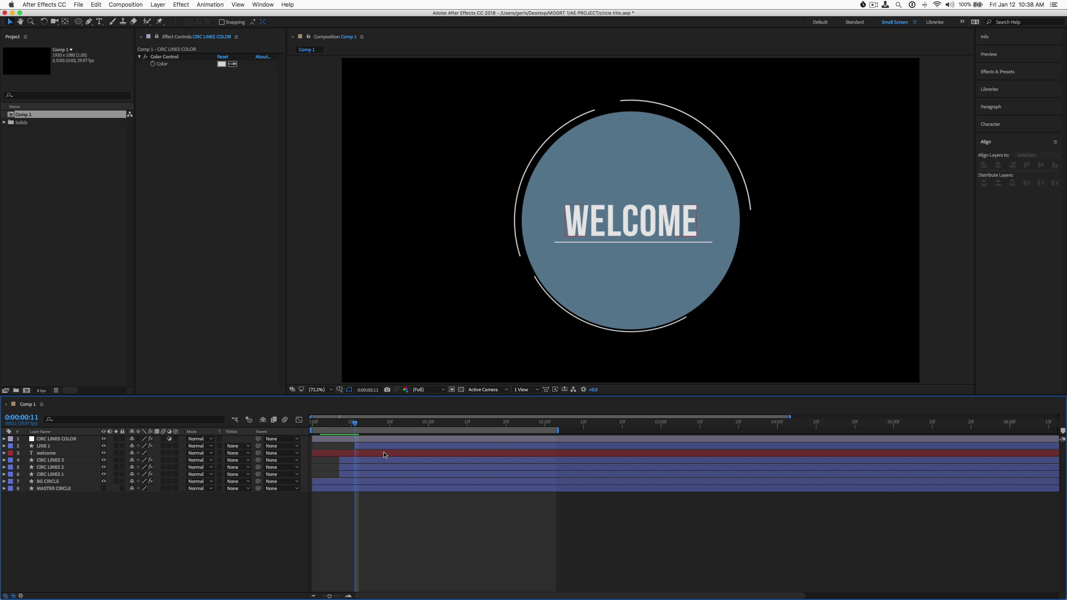
Step: Duplicate the LINE 1 layer and move the current time to the copy's in point at 0:00:00:11
mouse_move(353, 424)
mouse_down()
mouse_move(409, 423)
mouse_move(363, 422)
mouse_up()
click(374, 446)
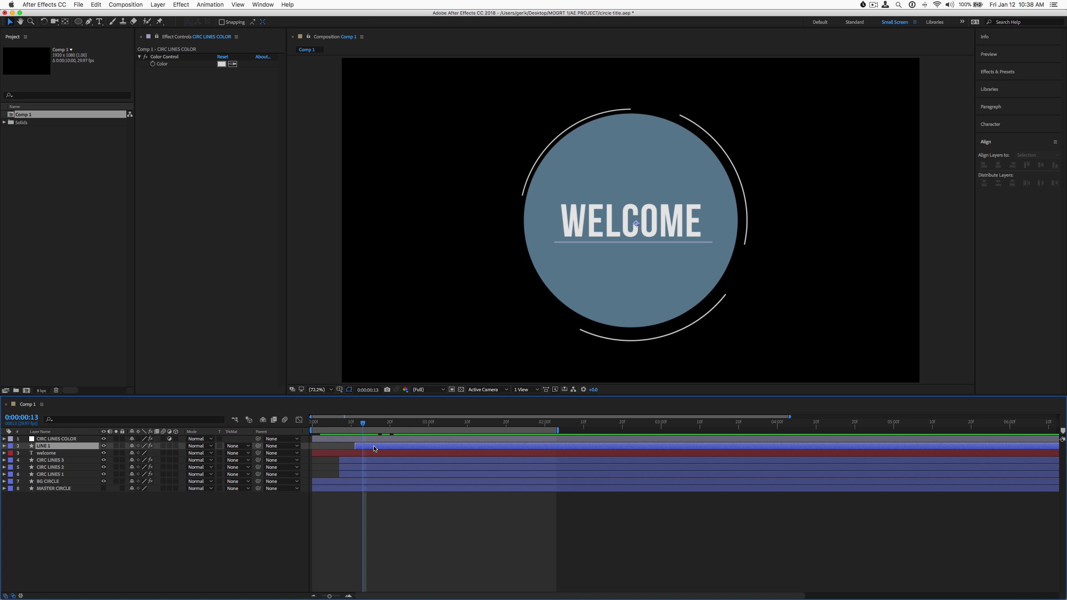
key(super+d)
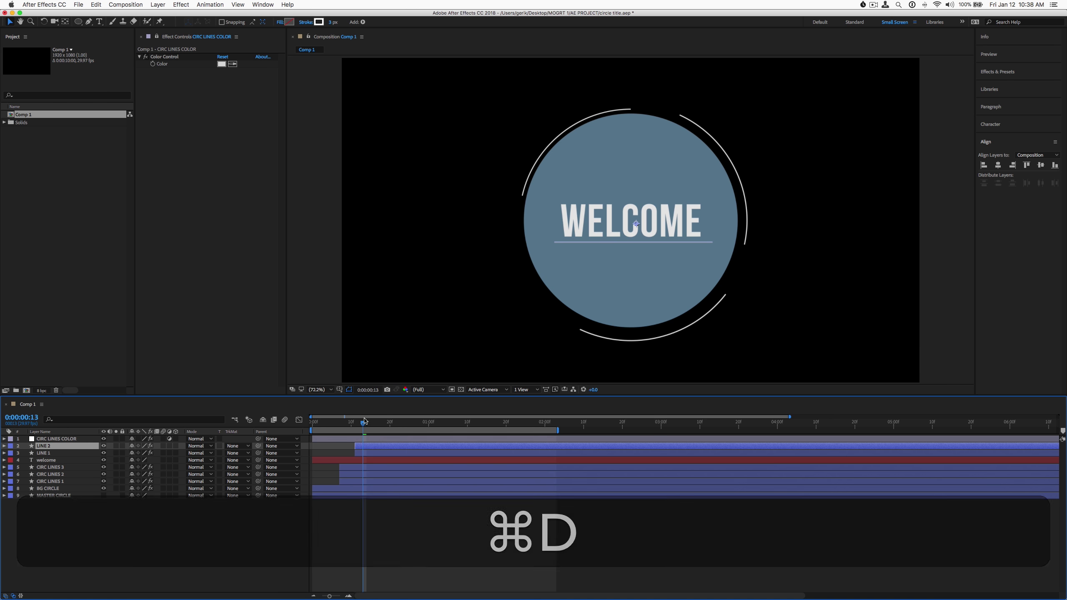
key(i)
key(shift)
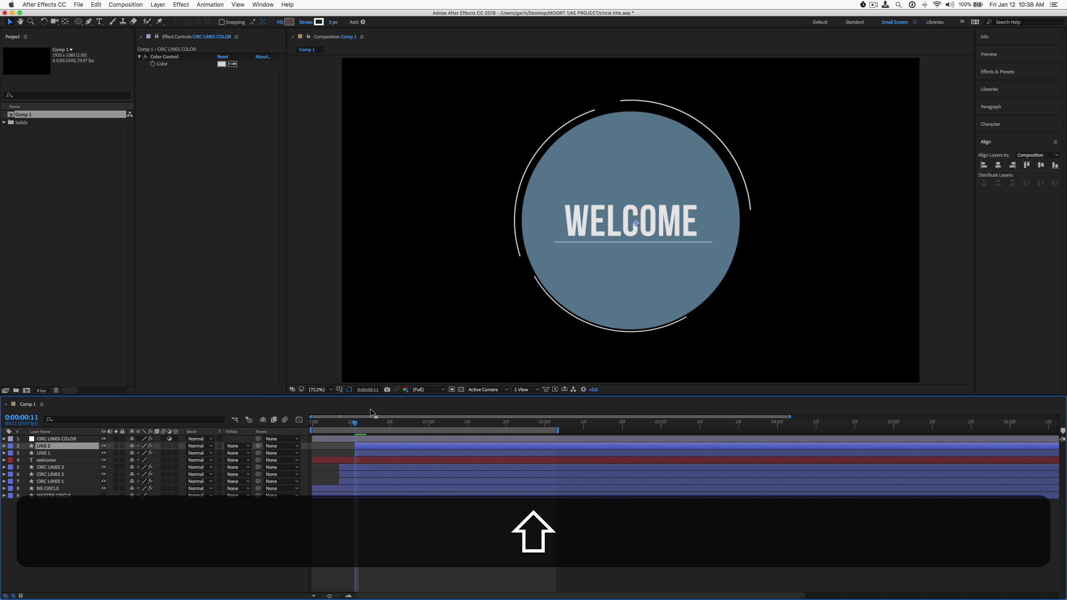
Step: Move the duplicated line up above the WELCOME text, fine-tune its gap to match the underline's, and deselect it
key(shift+Up)
key(shift+Up)
key(shift+Up)
key(shift+Up)
key(shift+Up)
key(shift+Up)
key(shift+Up)
key(shift+Up)
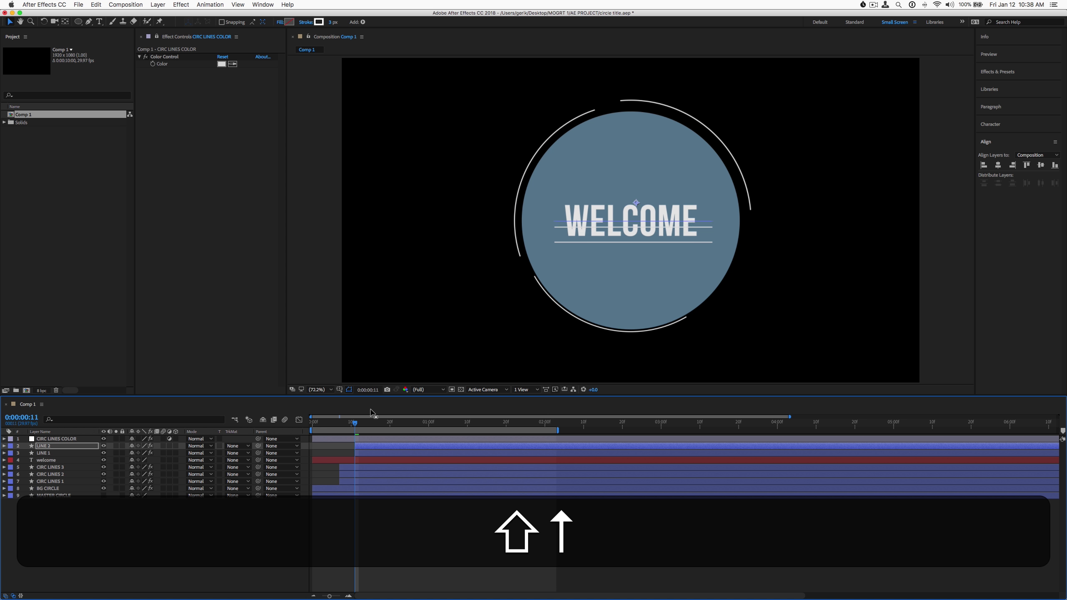
key(shift+Up)
key(shift+Up)
key(shift+Up)
key(shift+Up)
key(shift+Up)
key(shift+Up)
key(shift+Up)
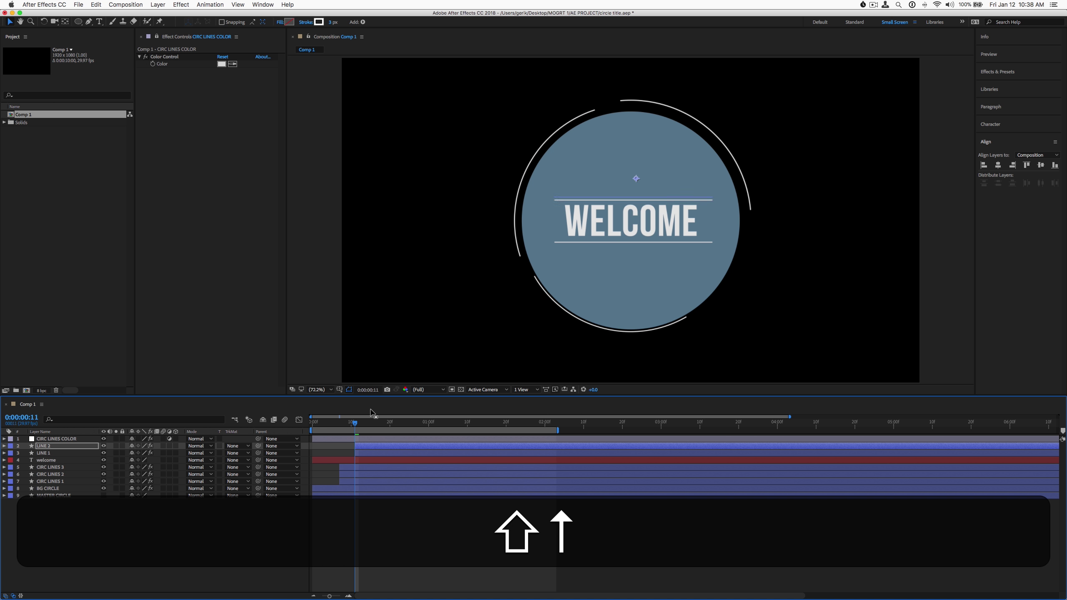
key(shift+Down)
key(shift+Up)
key(Down)
key(Down)
key(Down)
key(Down)
key(Down)
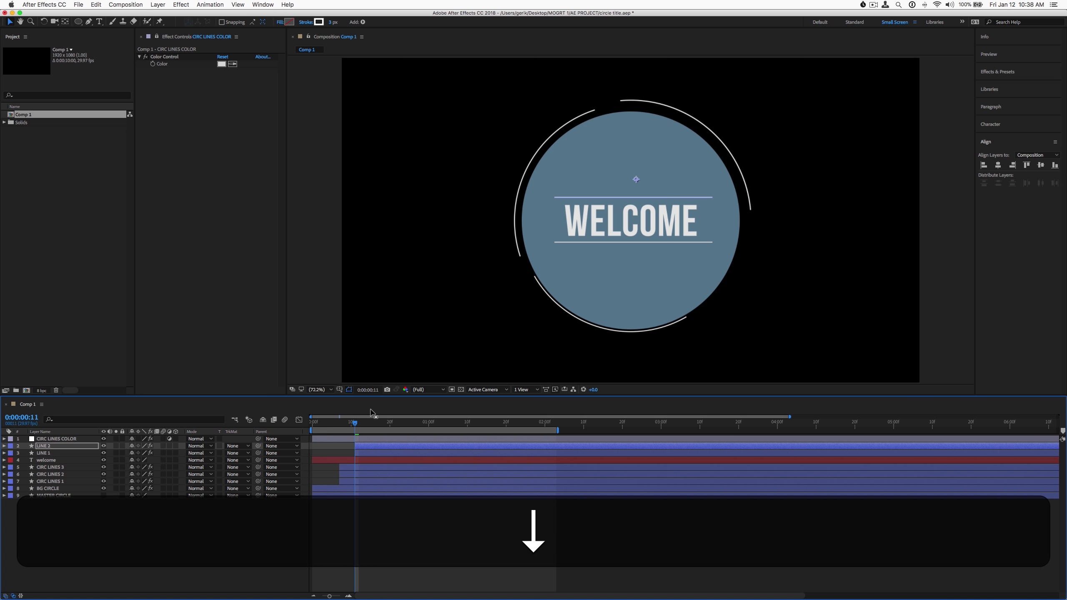
click(181, 557)
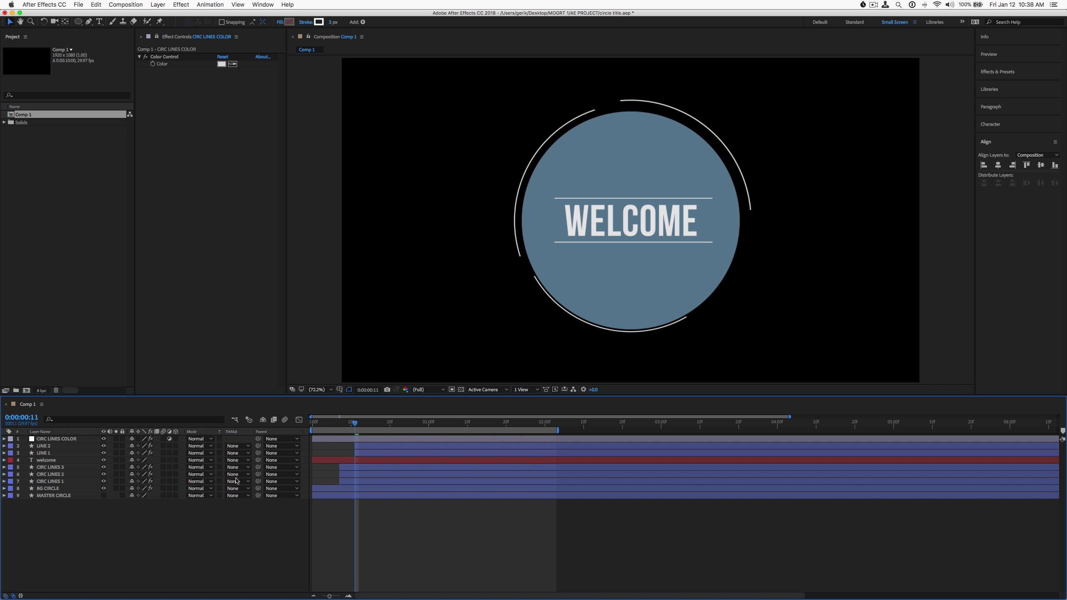
Step: Add Trim Paths to the LINE 1 layer and expand its trim properties
click(369, 454)
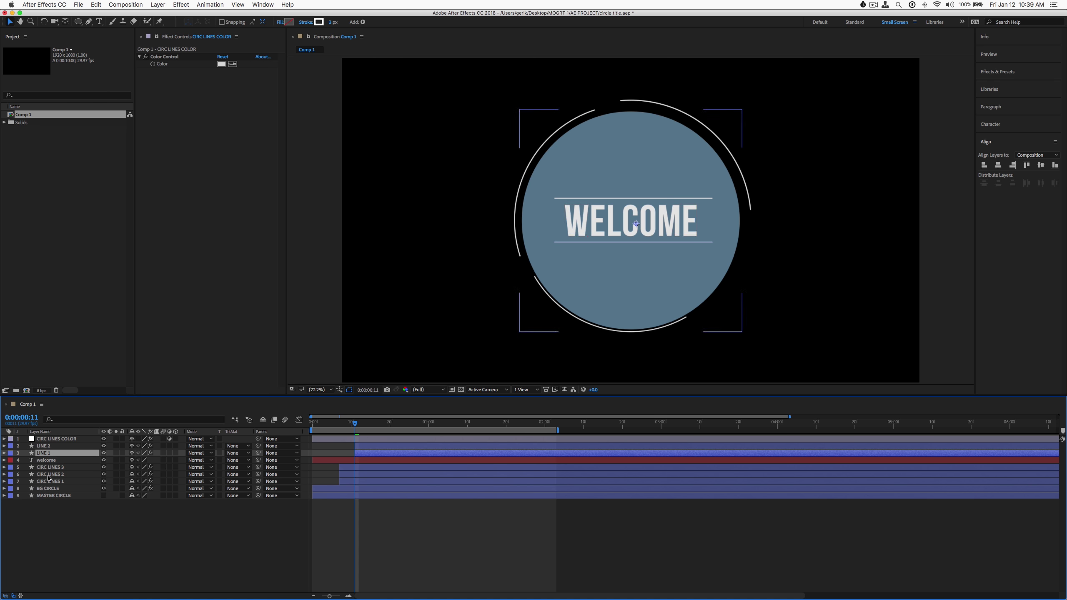
click(4, 453)
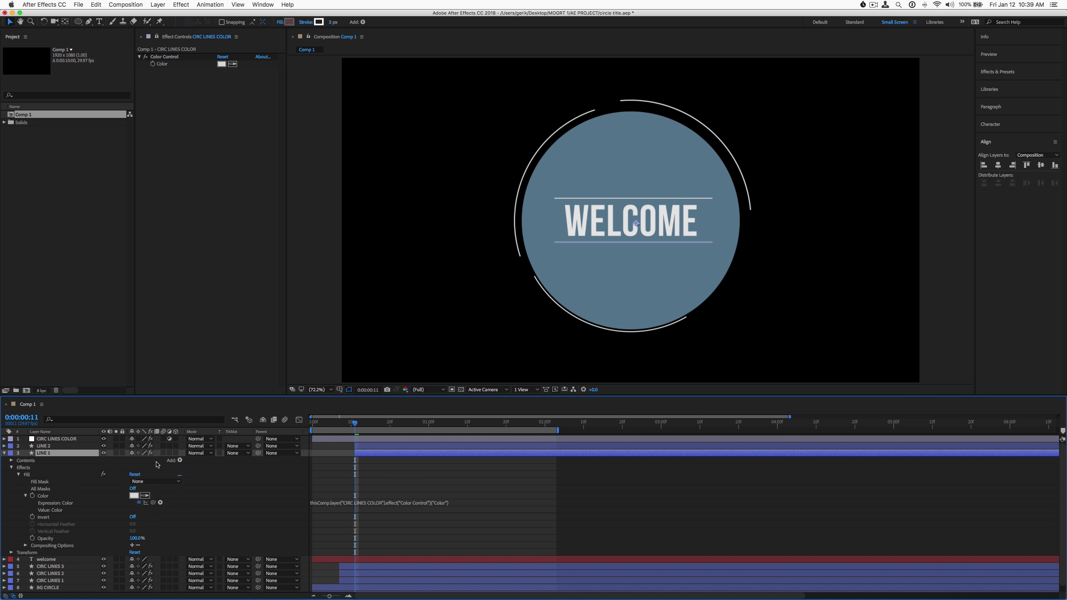
click(181, 461)
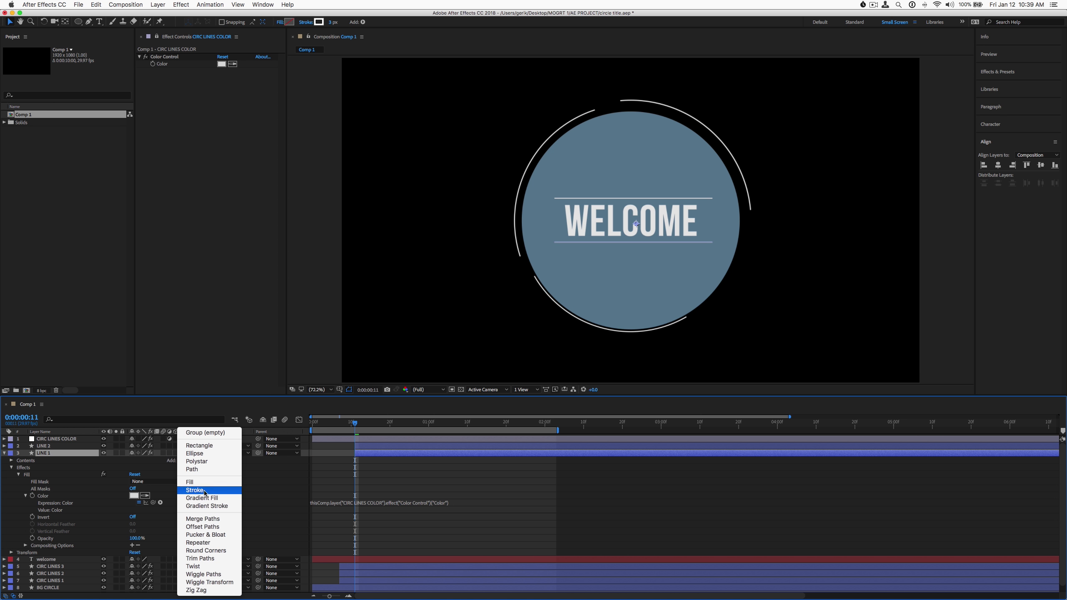
click(215, 559)
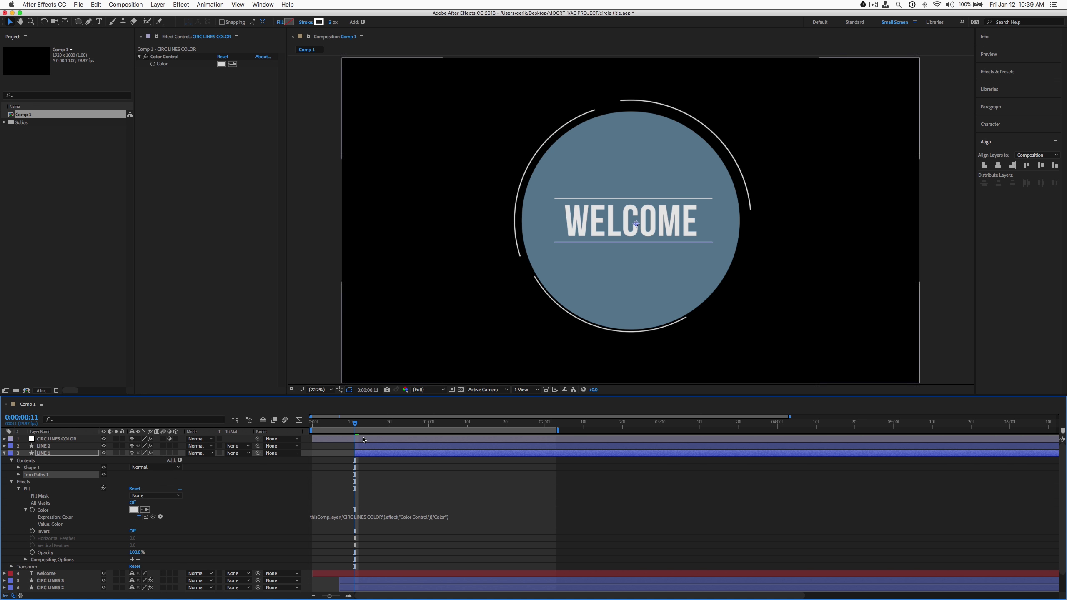
click(12, 482)
click(18, 474)
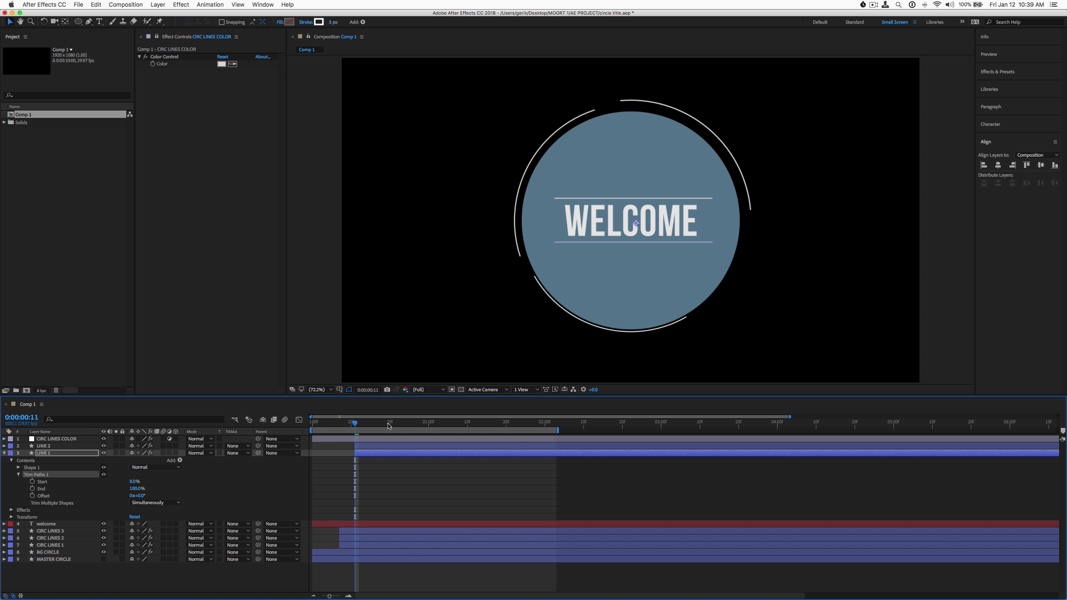
Step: Keyframe LINE 1's Trim Paths End from 0% at 0:00:00:11 to 100% at 0:00:00:15
drag(358, 427, 367, 424)
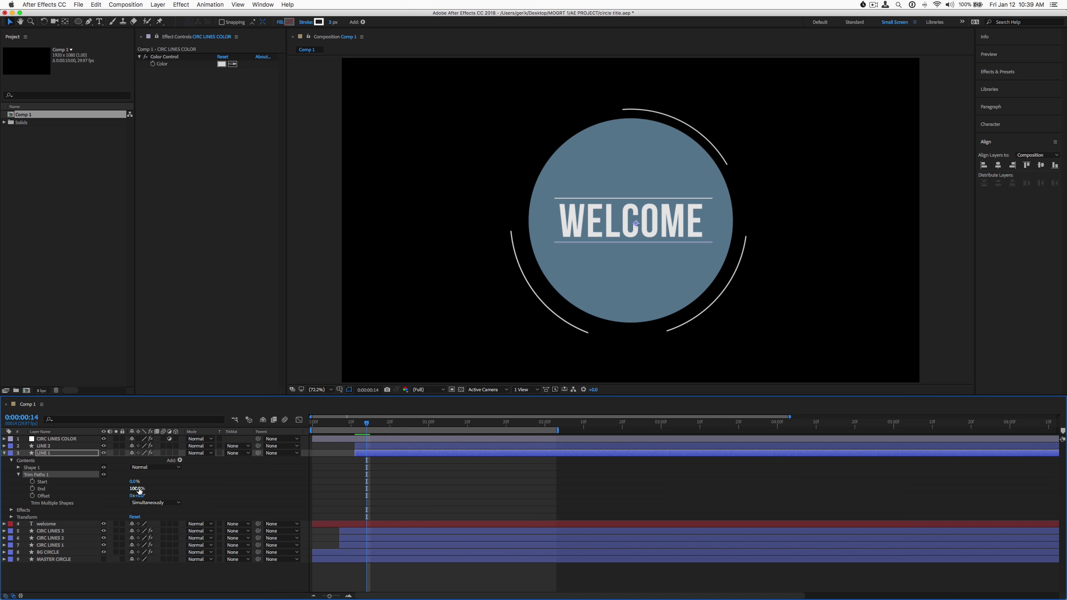
mouse_move(137, 489)
mouse_down()
mouse_move(95, 482)
mouse_move(190, 485)
mouse_move(136, 490)
mouse_up()
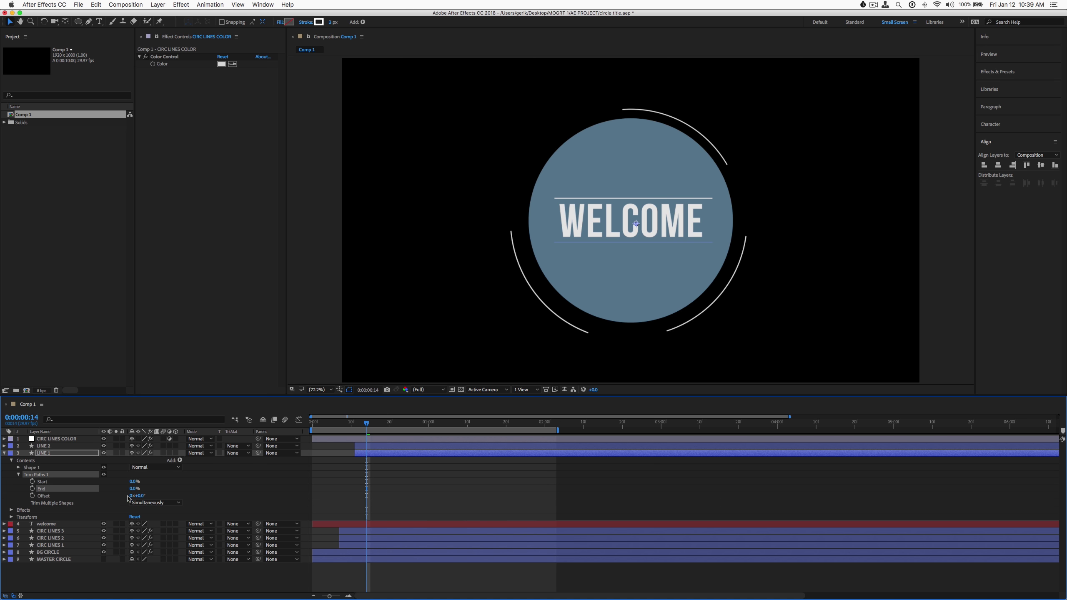
drag(366, 423, 355, 424)
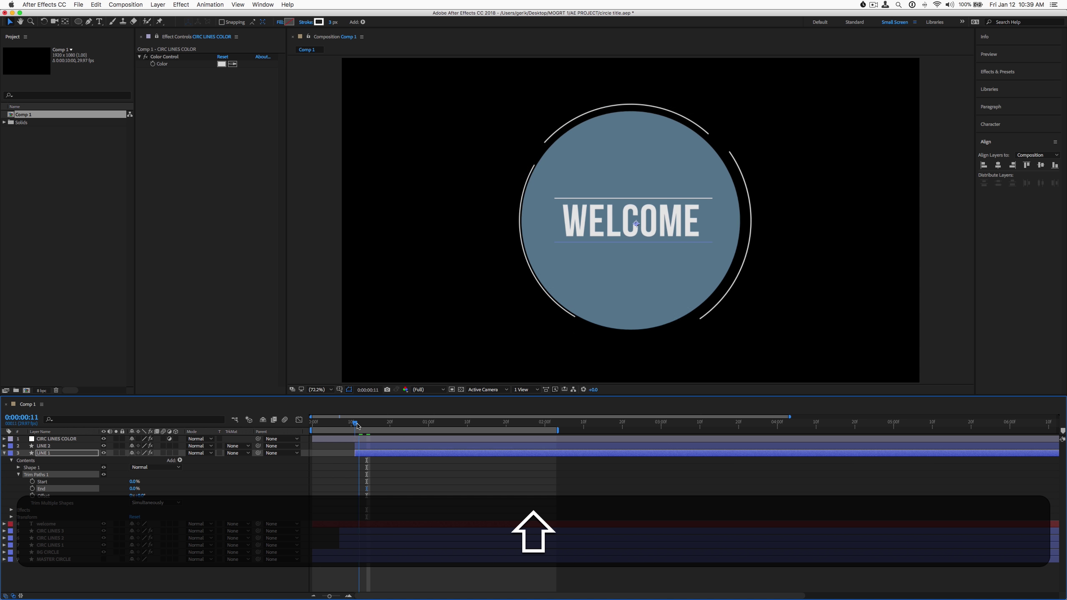
click(32, 489)
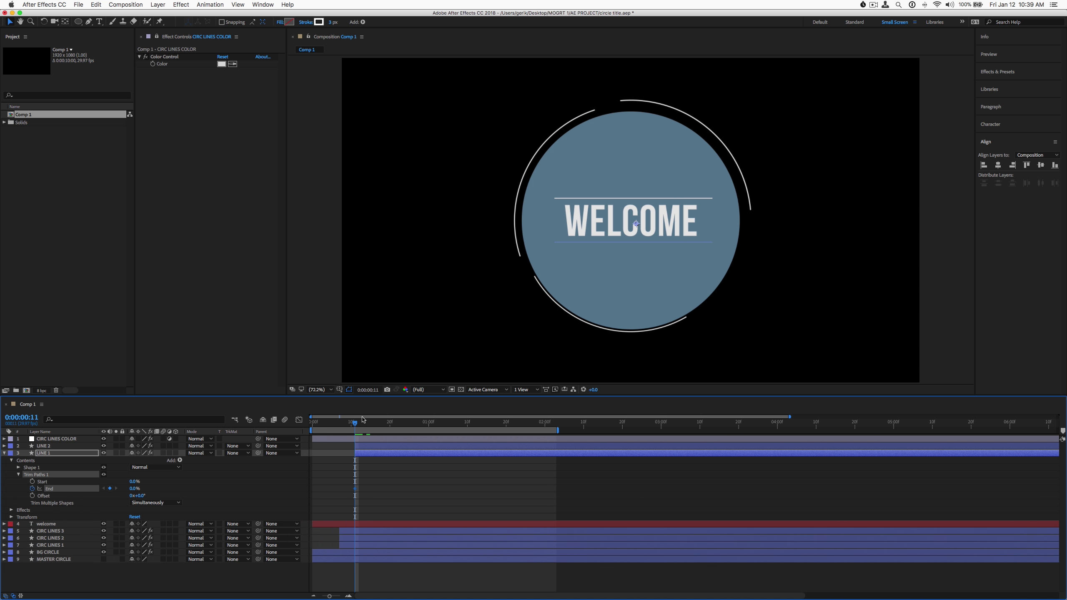
key(super+Right)
key(super+Right)
key(super+Right)
key(super+Right)
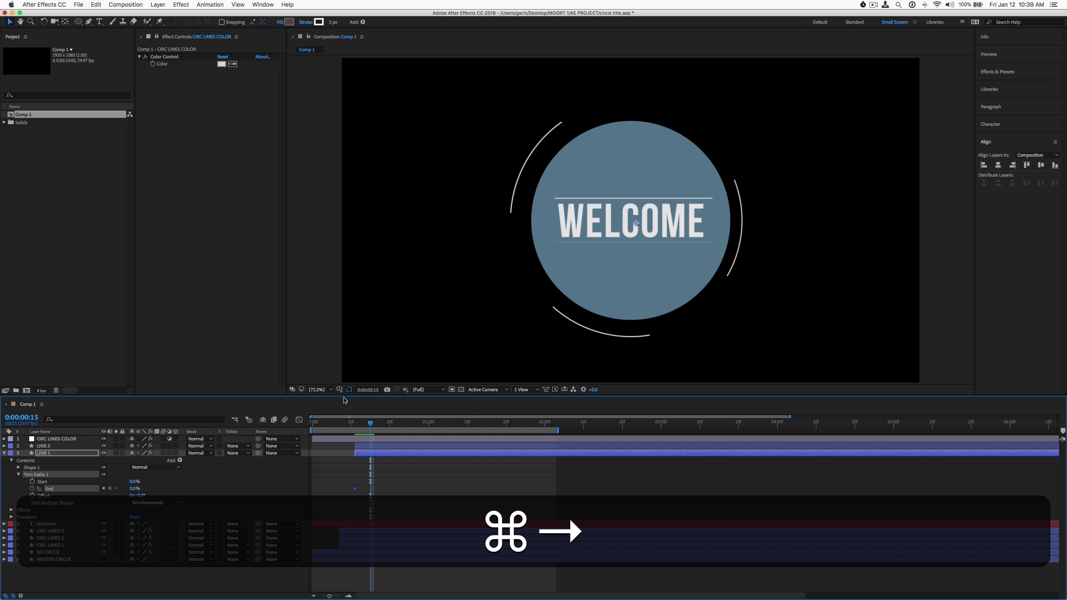
drag(131, 489, 225, 487)
Step: Keyframe LINE 1's Trim Paths Start from 0% at 0:00:00:11 to 100% at 0:00:00:15
mouse_move(369, 427)
mouse_down()
mouse_move(355, 427)
mouse_move(394, 428)
mouse_move(354, 434)
mouse_up()
click(386, 427)
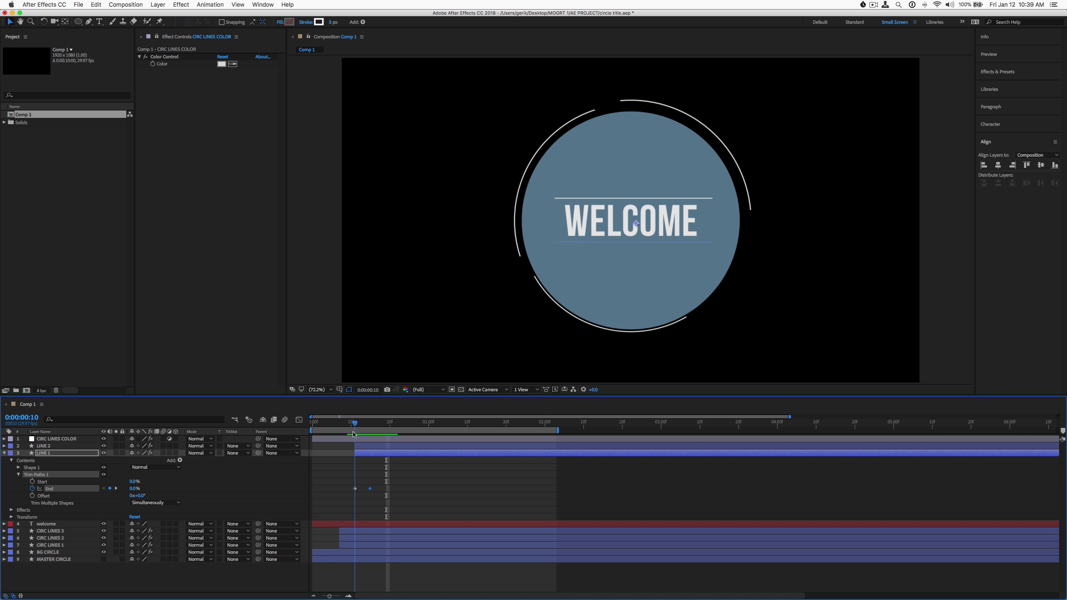
click(33, 482)
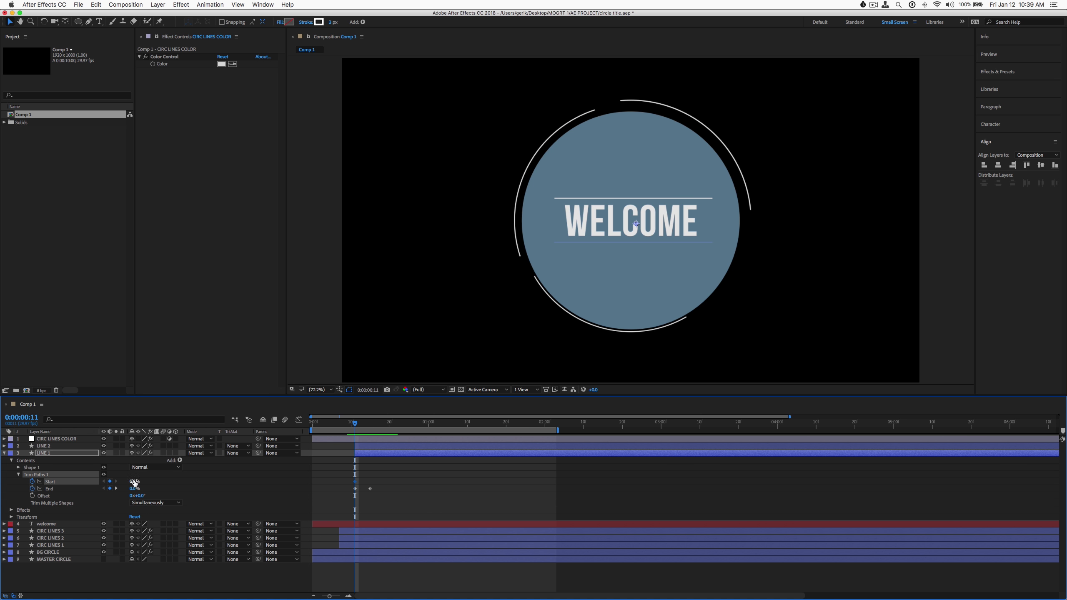
drag(357, 425, 370, 426)
drag(135, 481, 191, 487)
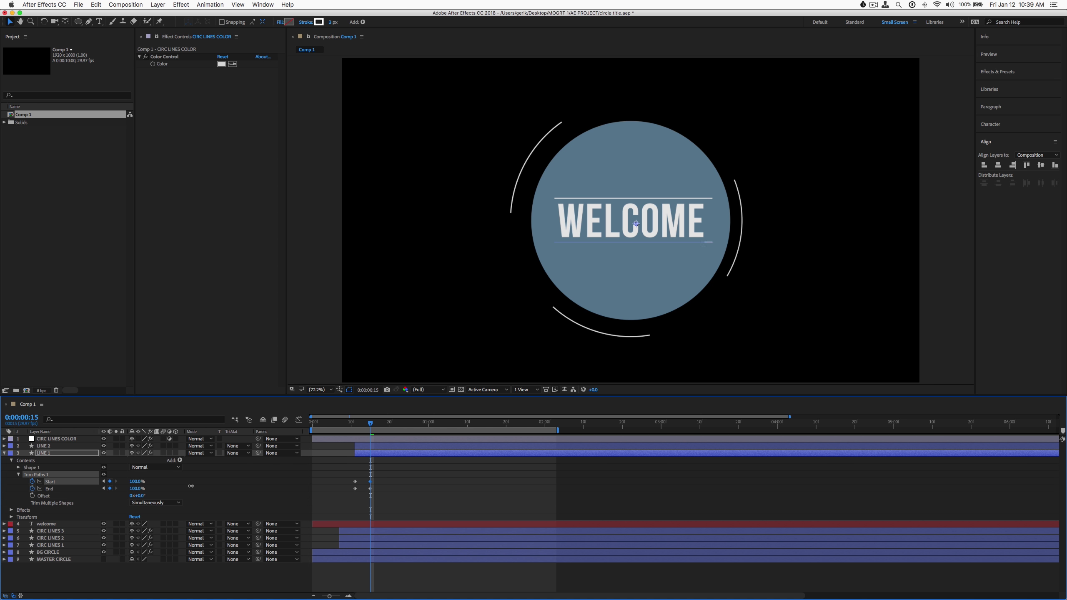
Step: Shift both LINE 1 Start keyframes two frames later and preview the line's wipe animation
mouse_move(350, 477)
mouse_down()
mouse_move(376, 483)
mouse_move(364, 483)
mouse_up()
drag(371, 422, 348, 422)
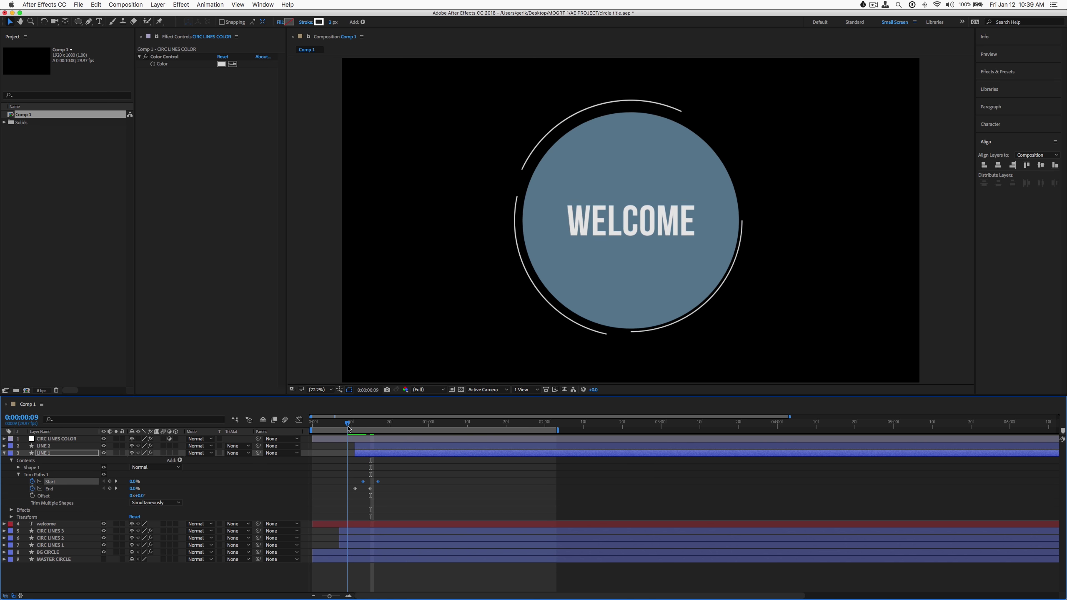
click(419, 500)
key(space)
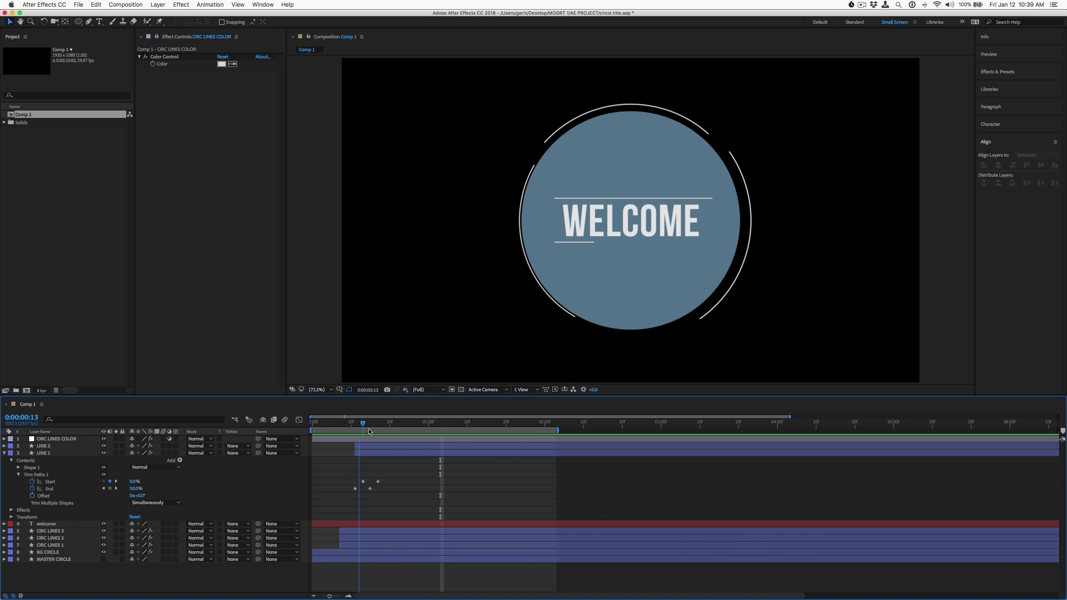
Step: Return to 0:00:00:11, add Trim Paths to the LINE 2 layer and expand its trim properties
mouse_move(352, 429)
mouse_down()
mouse_move(393, 434)
mouse_move(355, 426)
mouse_up()
click(388, 447)
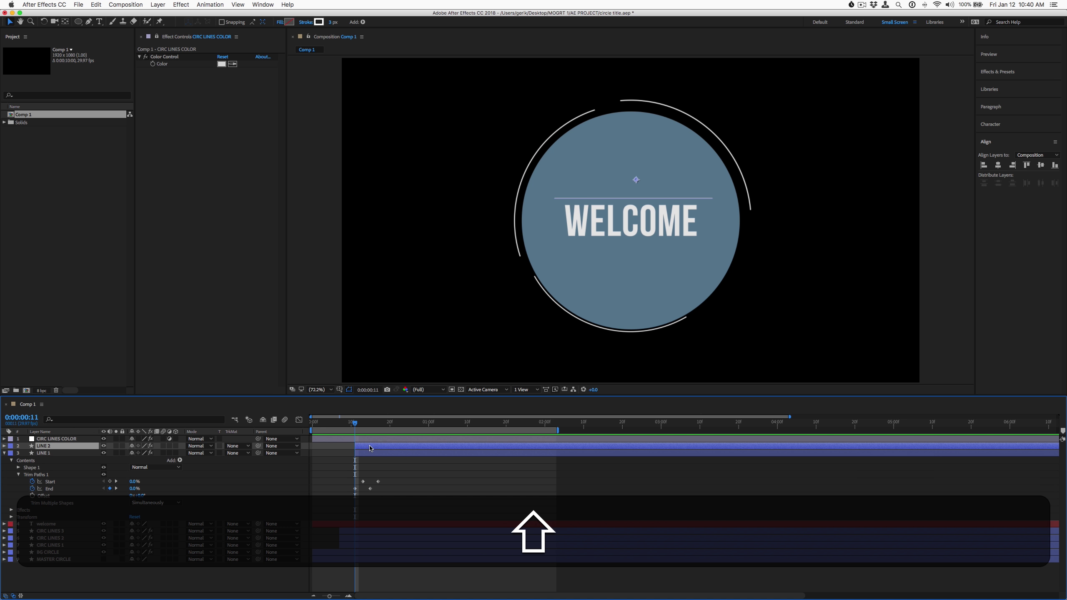
click(5, 453)
click(4, 446)
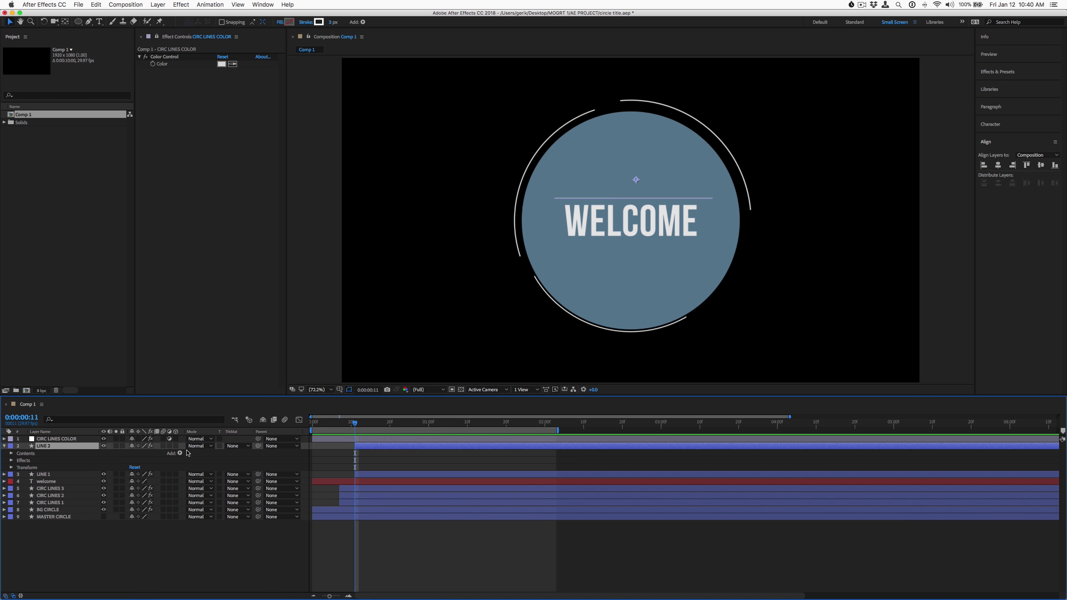
click(180, 453)
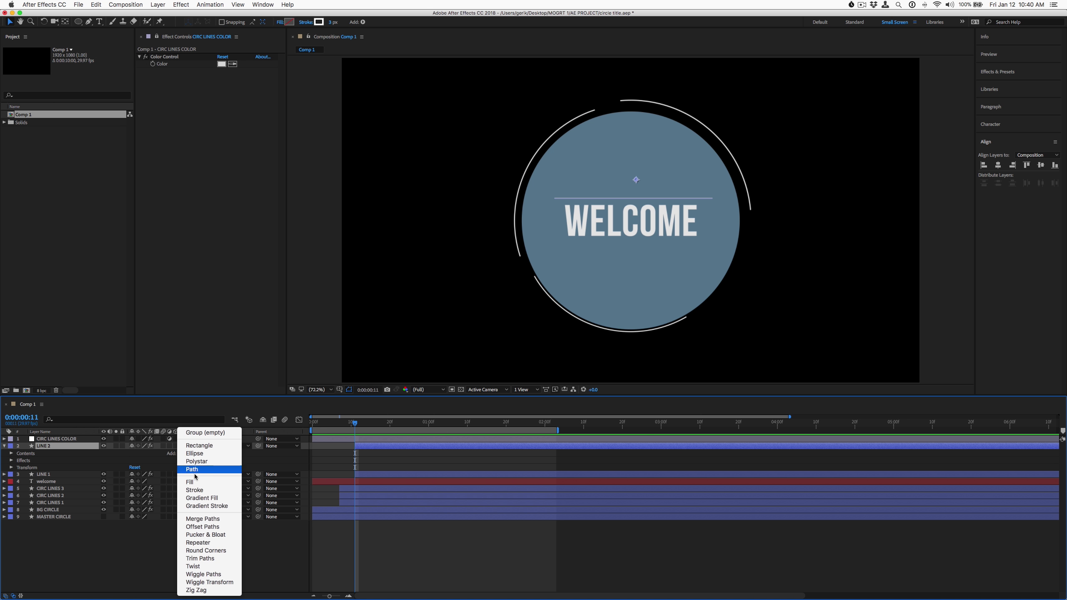
click(201, 558)
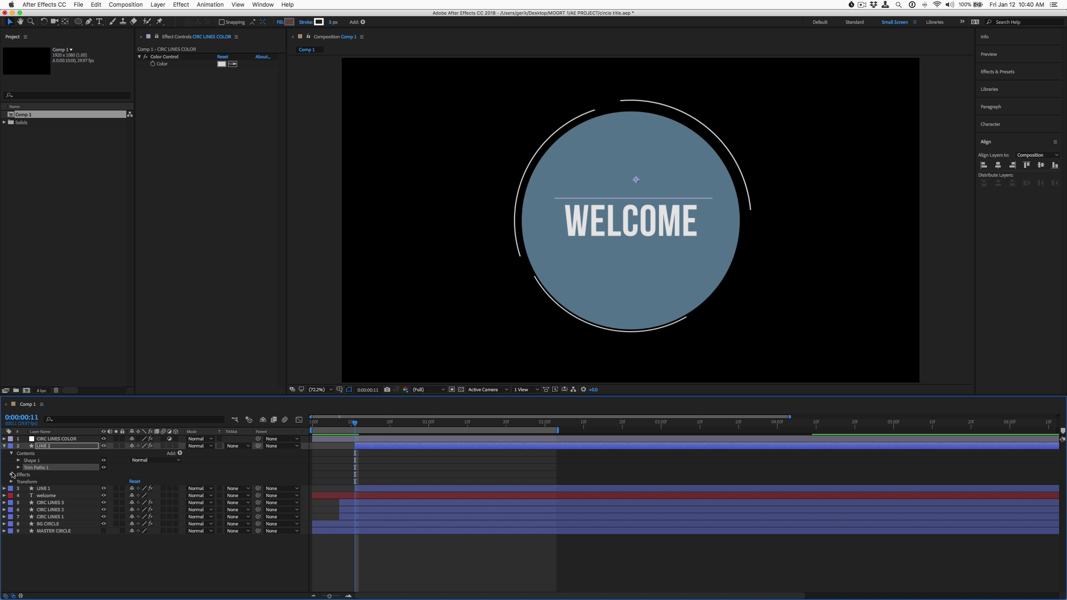
click(18, 467)
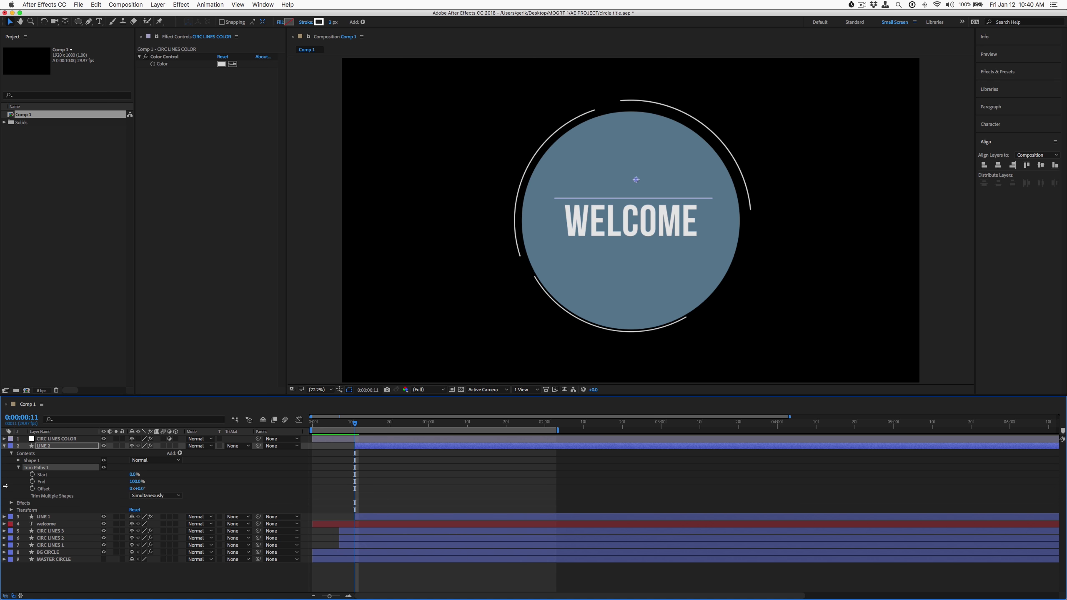
click(143, 482)
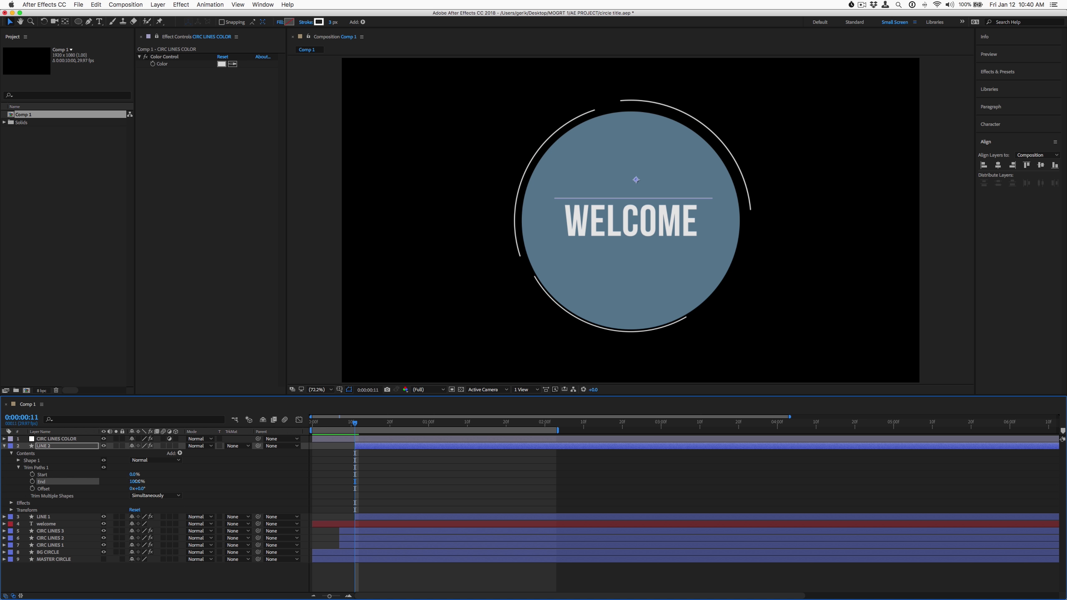
drag(125, 481, 87, 481)
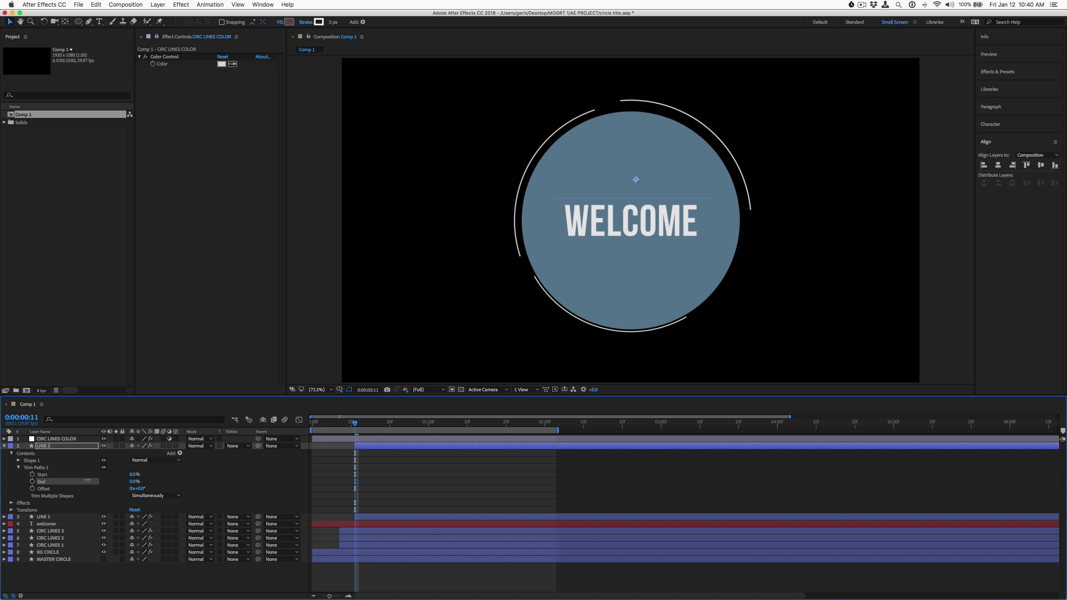
shift+click(113, 474)
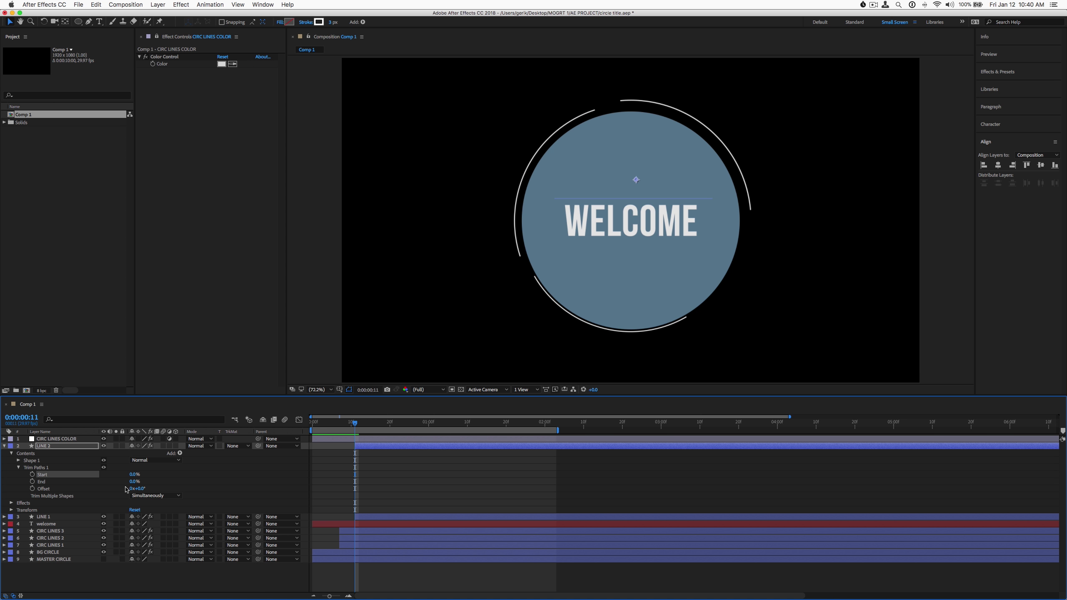
drag(134, 481, 248, 481)
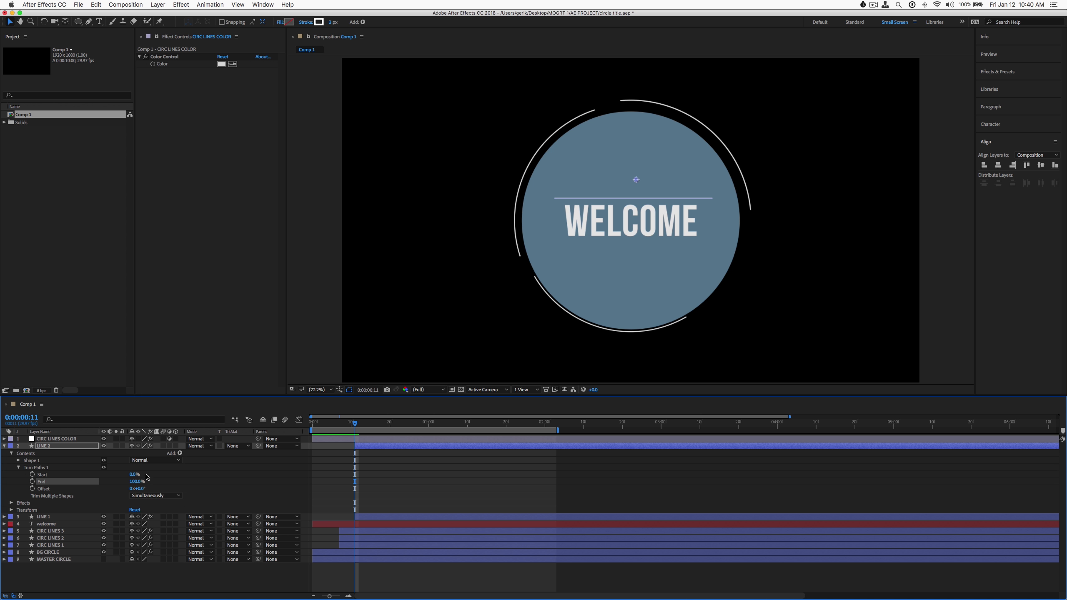
Step: Set LINE 2's Trim Paths Start to 100% and add Start and End keyframes at 0:00:00:11
drag(135, 474, 189, 474)
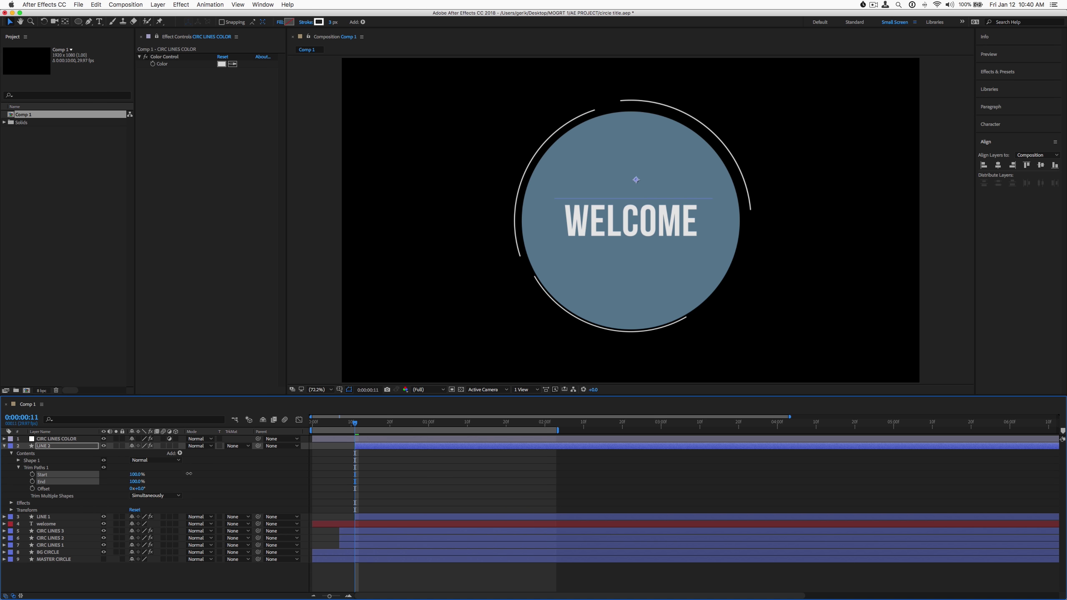
click(32, 474)
click(32, 481)
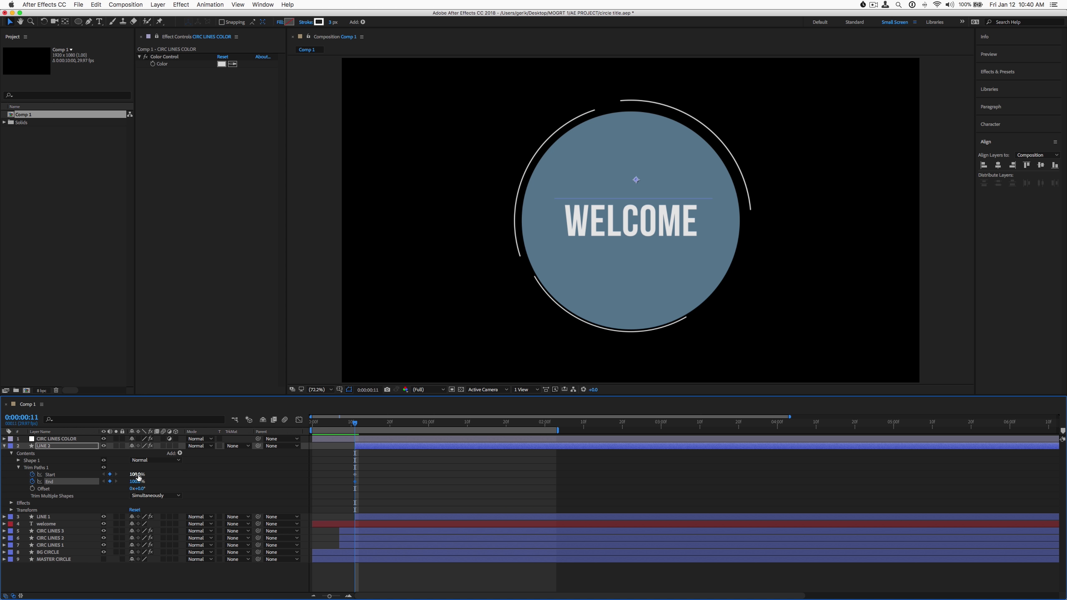
drag(140, 474, 135, 476)
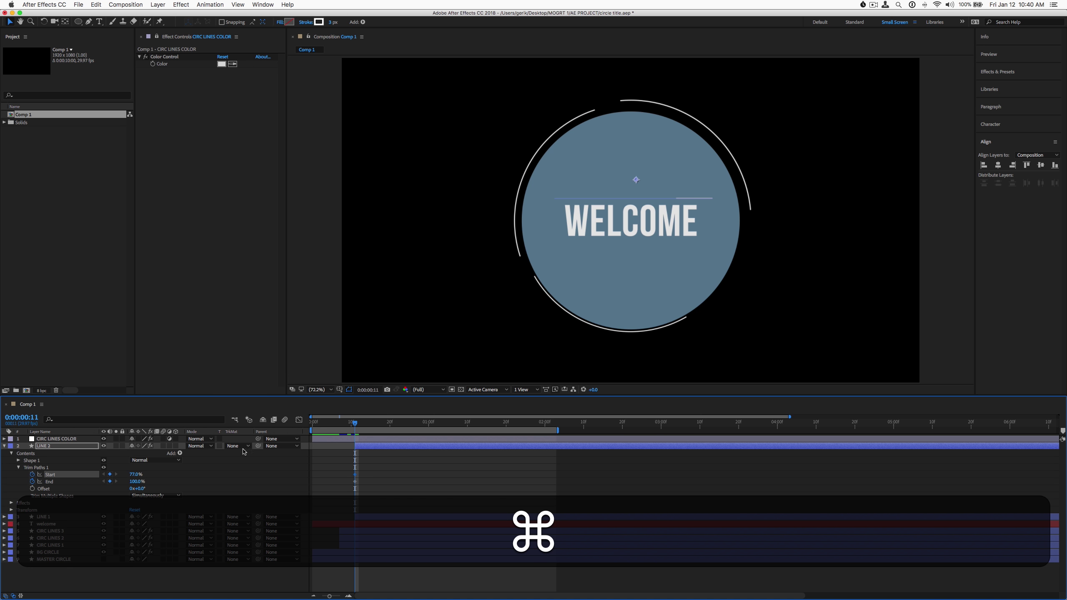
key(super+z)
Step: Move to 0:00:00:15 and set LINE 2's Trim Paths Start and End to 0%
key(super+Right)
key(super+Right)
key(super+Right)
key(super+Right)
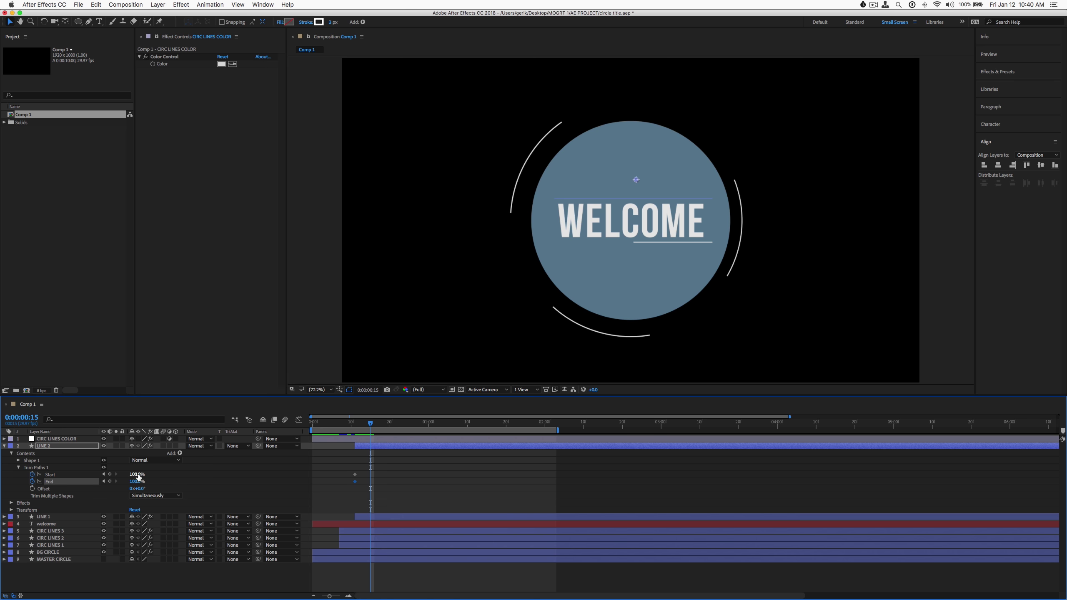
drag(138, 474, 132, 474)
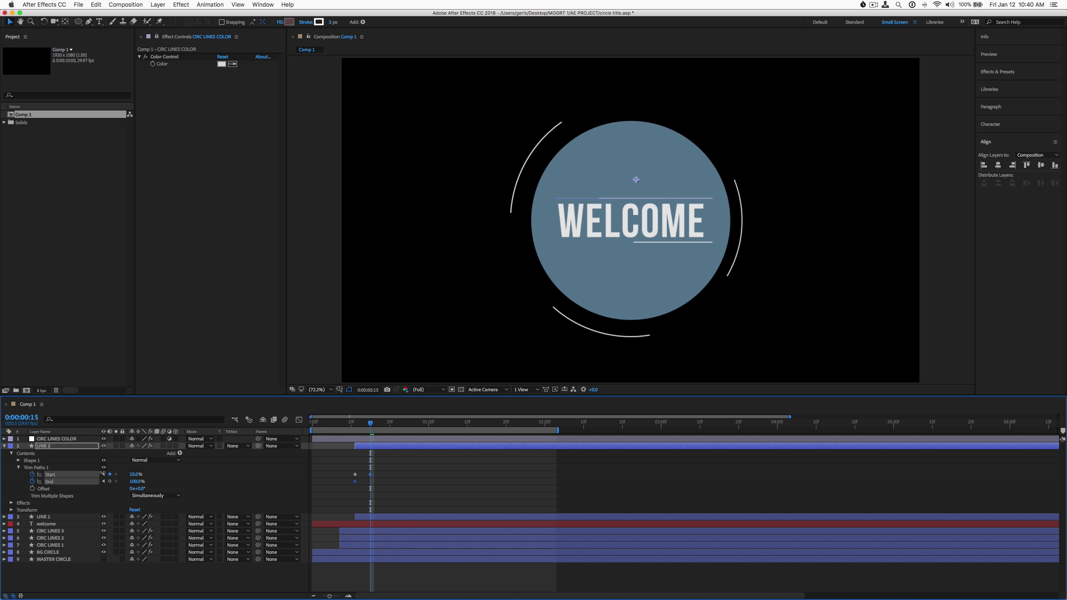
click(73, 472)
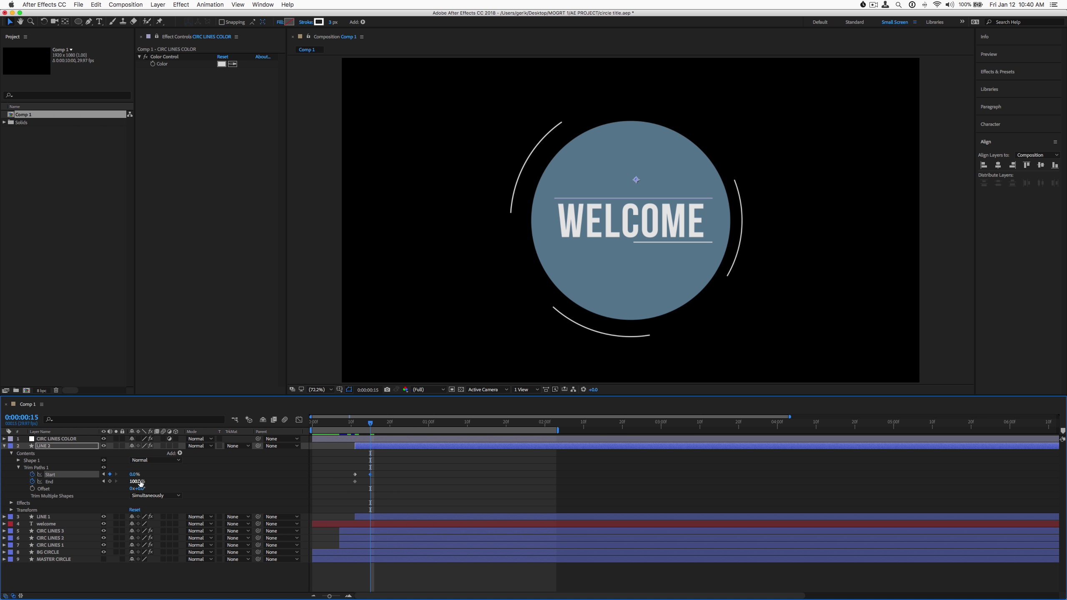
click(141, 483)
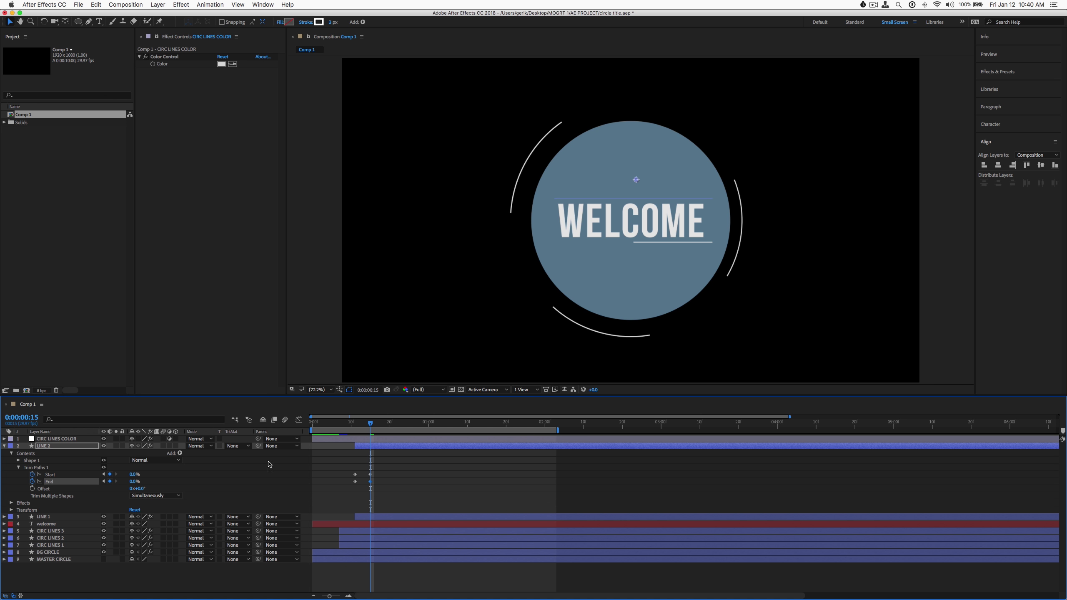
Step: Shift both LINE 2 End keyframes two frames later and preview the composition from the beginning
mouse_move(349, 479)
mouse_down()
mouse_move(382, 487)
mouse_move(362, 482)
mouse_up()
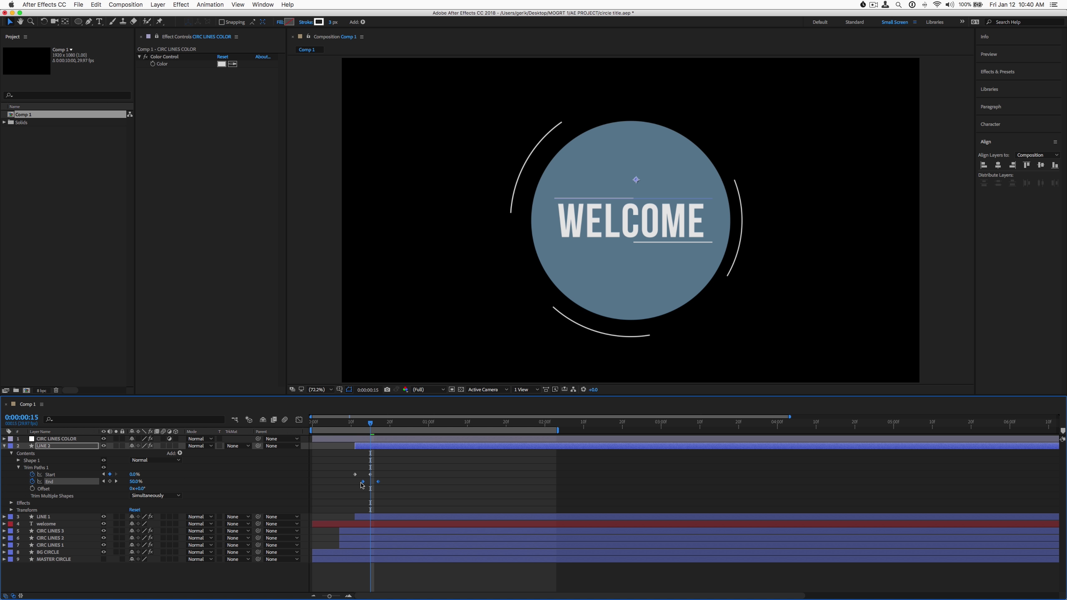
click(352, 428)
drag(352, 429, 311, 428)
click(264, 574)
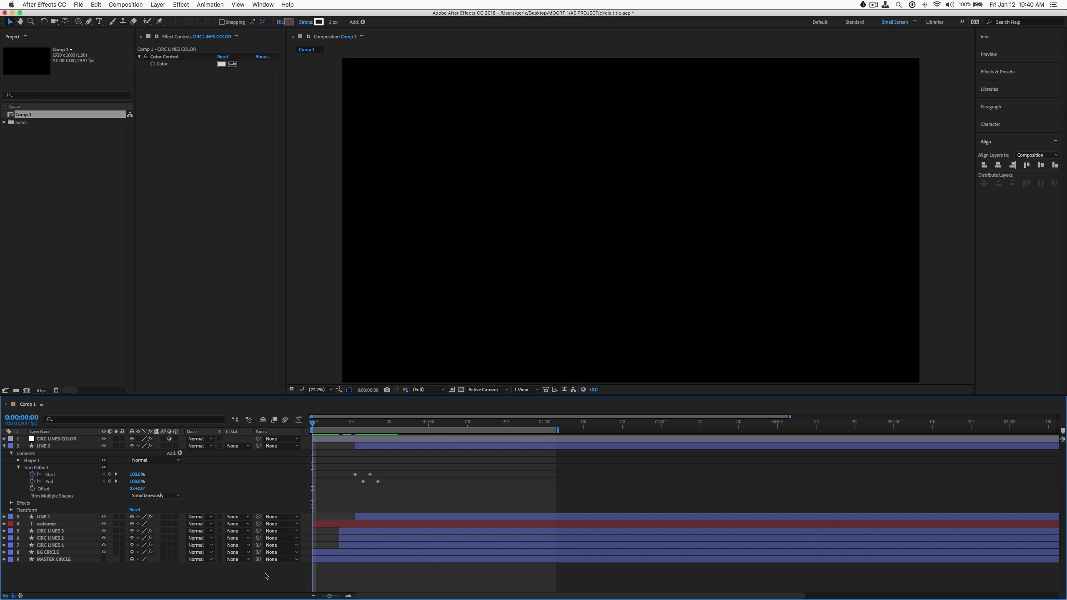
key(space)
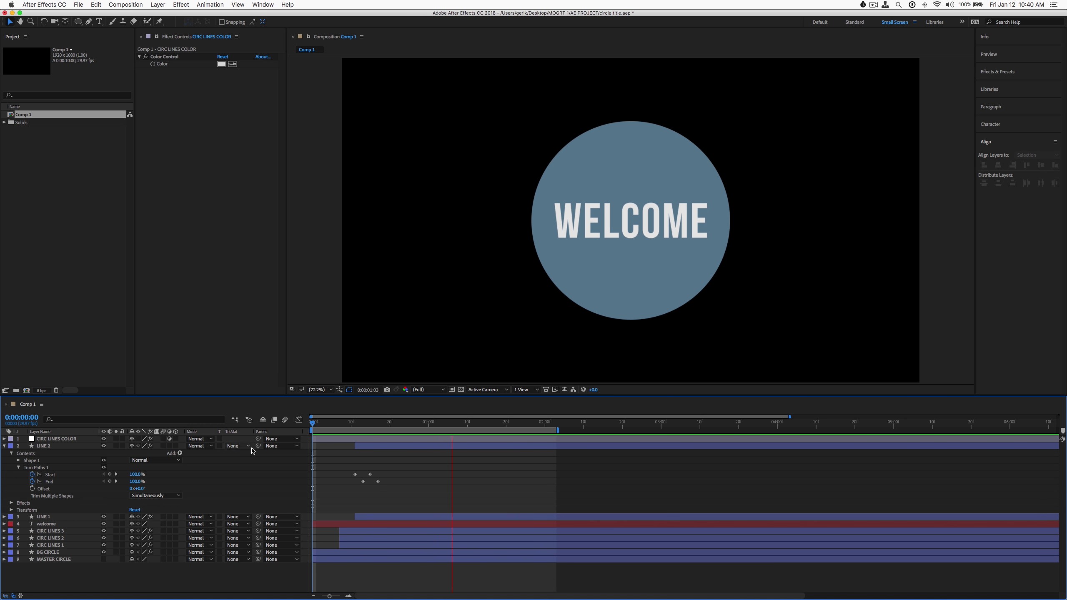
key(space)
key(space)
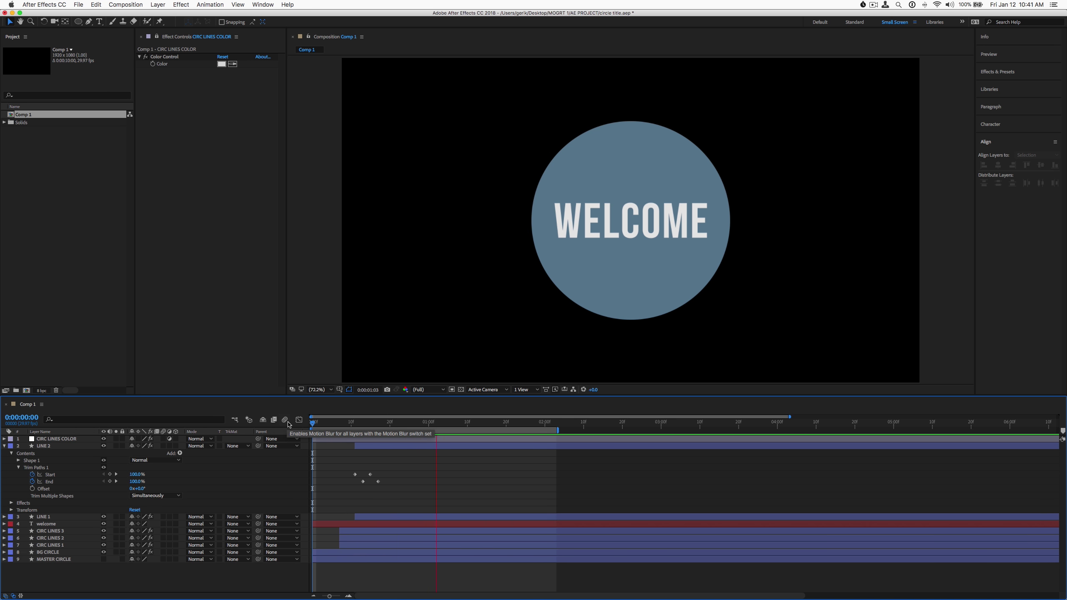
Step: Select the LINE 1 and LINE 2 layers and reveal only their keyframed Start and End properties
key(space)
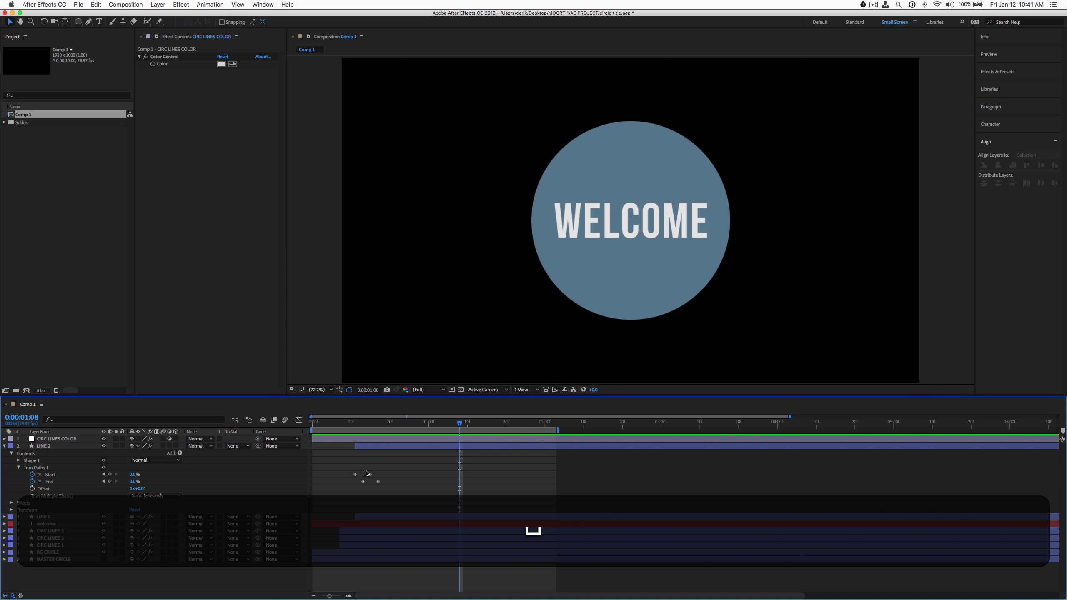
drag(367, 473, 382, 486)
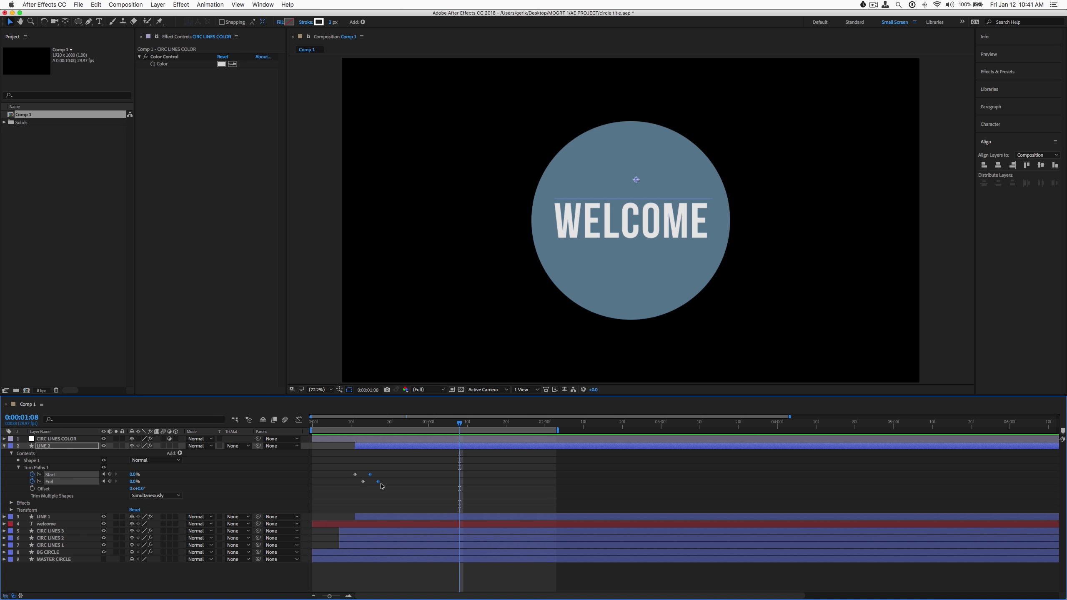
click(376, 518)
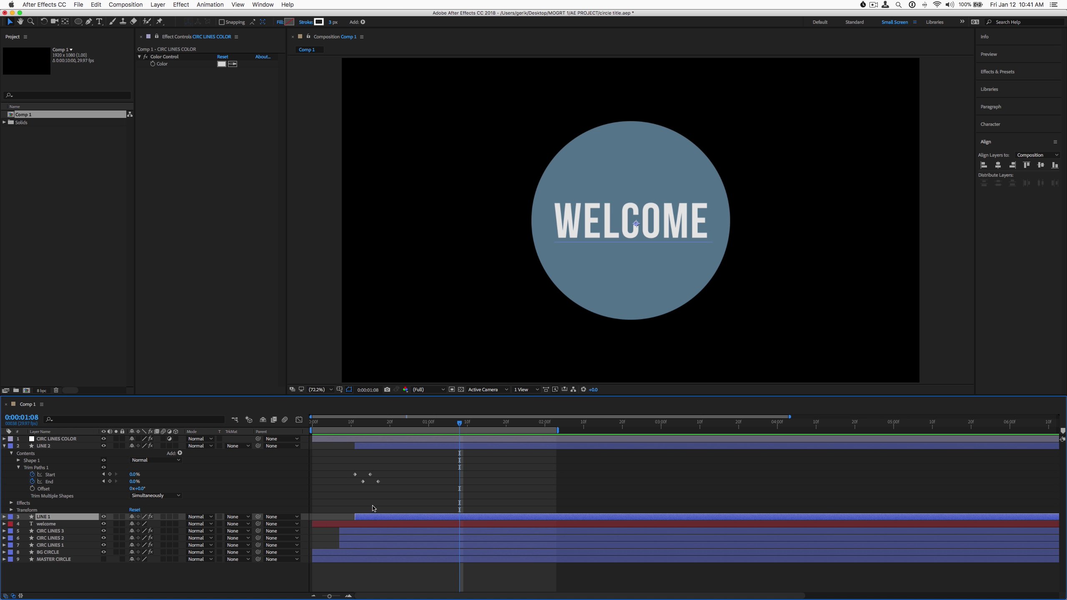
shift+click(383, 446)
key(shift+u)
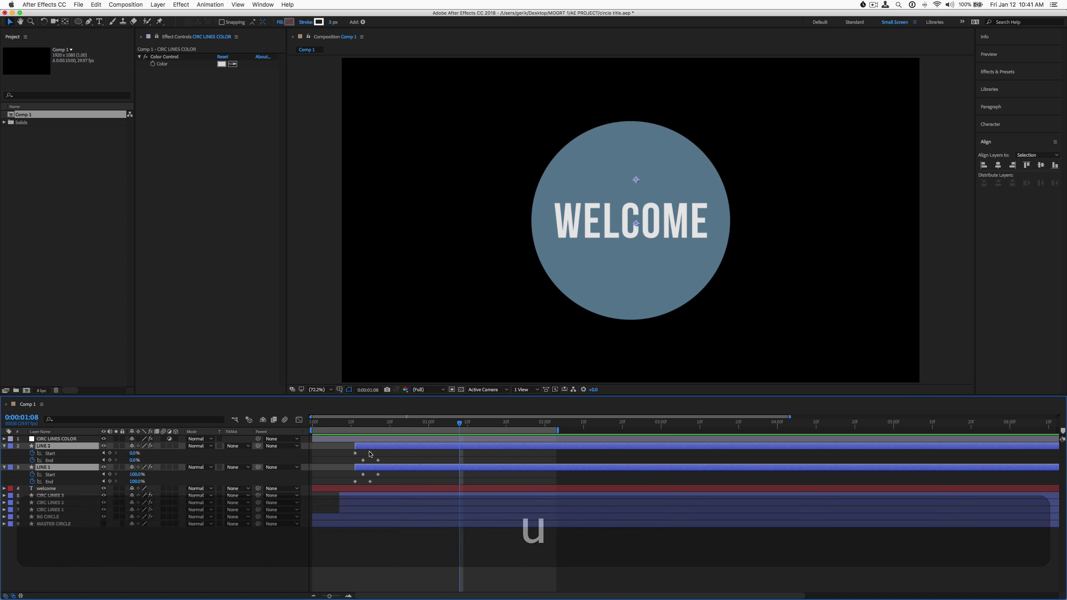
Step: Move the final Start and End keyframes of LINE 1 and LINE 2 two frames later and preview from the beginning
drag(370, 453, 381, 462)
key(super+z)
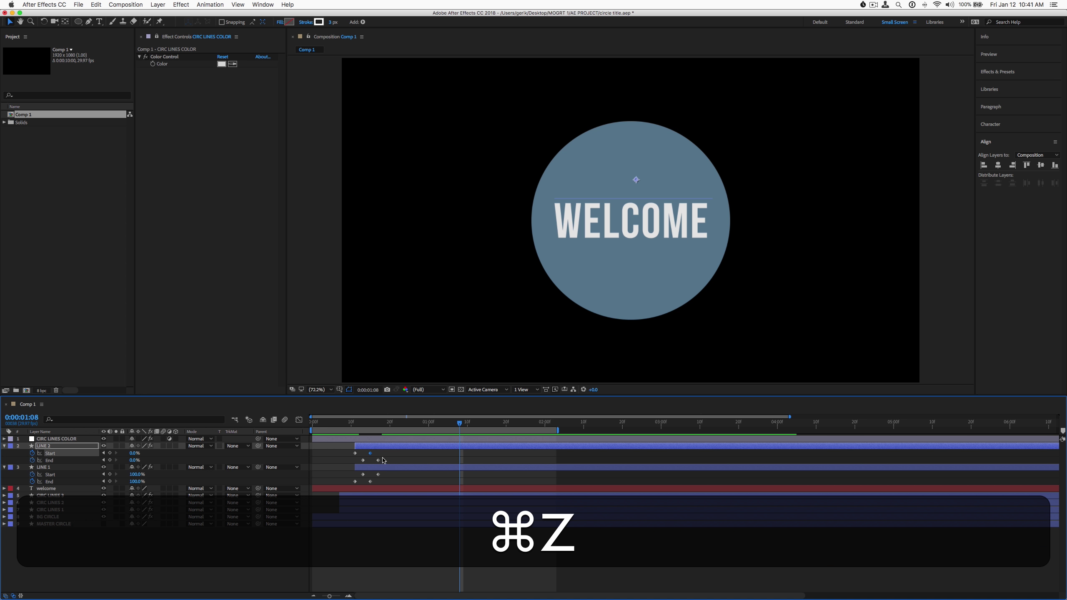
shift+click(378, 460)
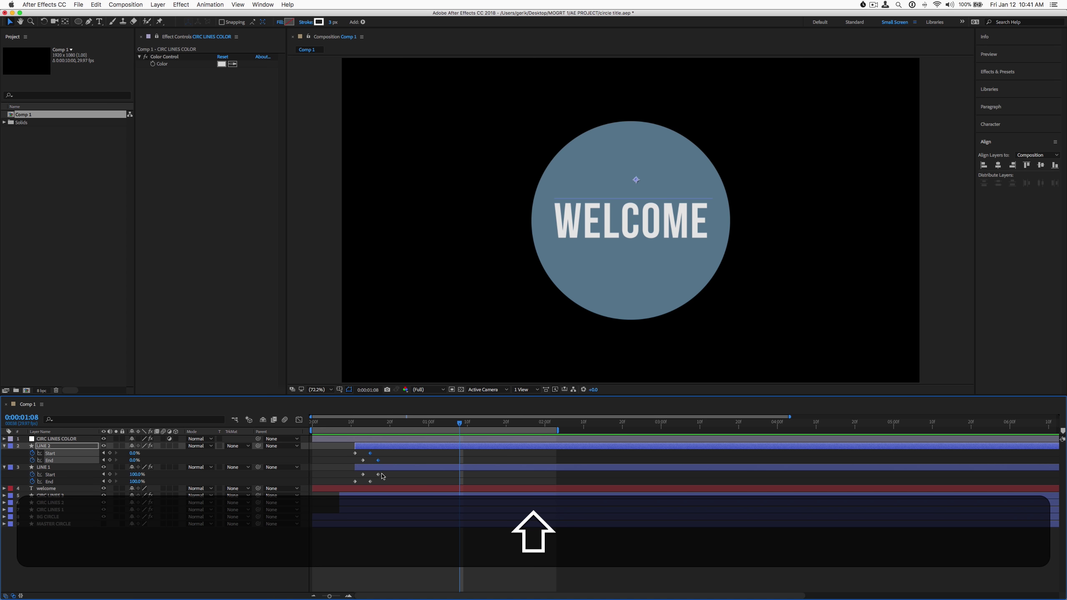
shift+click(378, 474)
shift+click(371, 482)
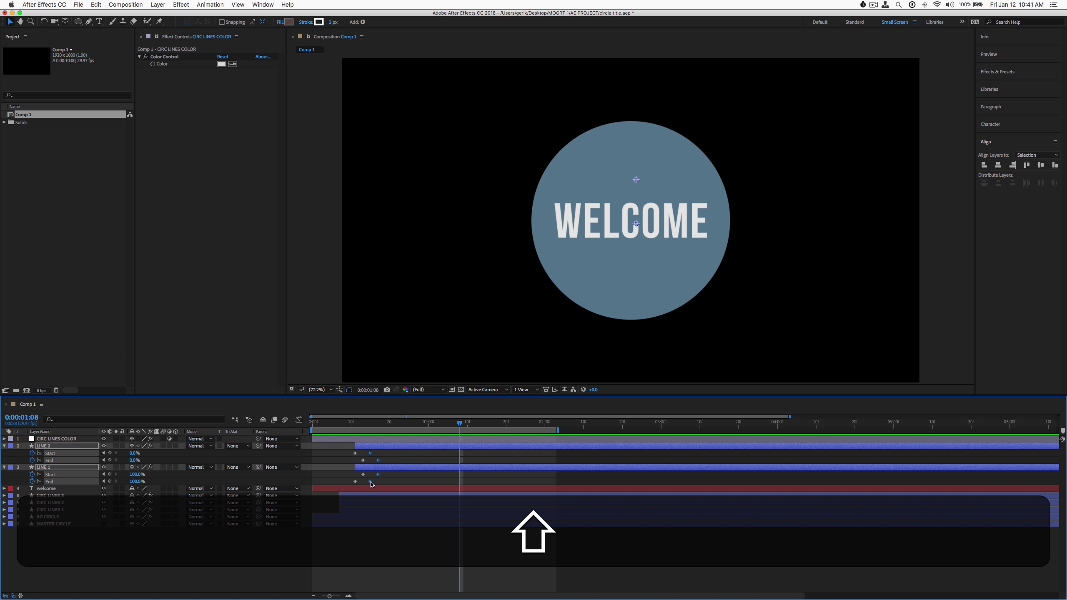
drag(372, 484, 380, 484)
key(Home)
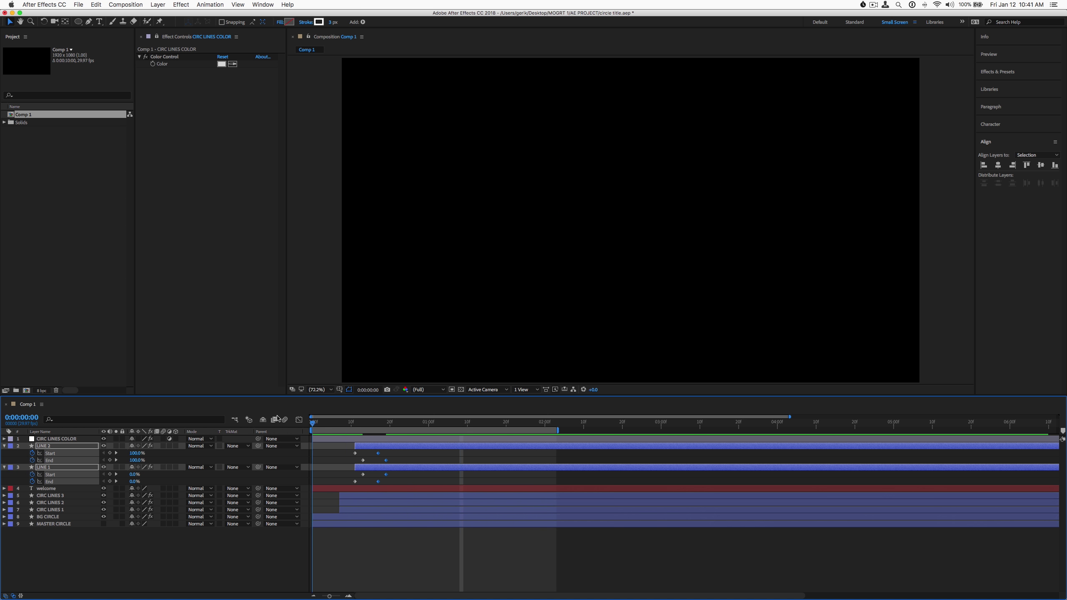
key(space)
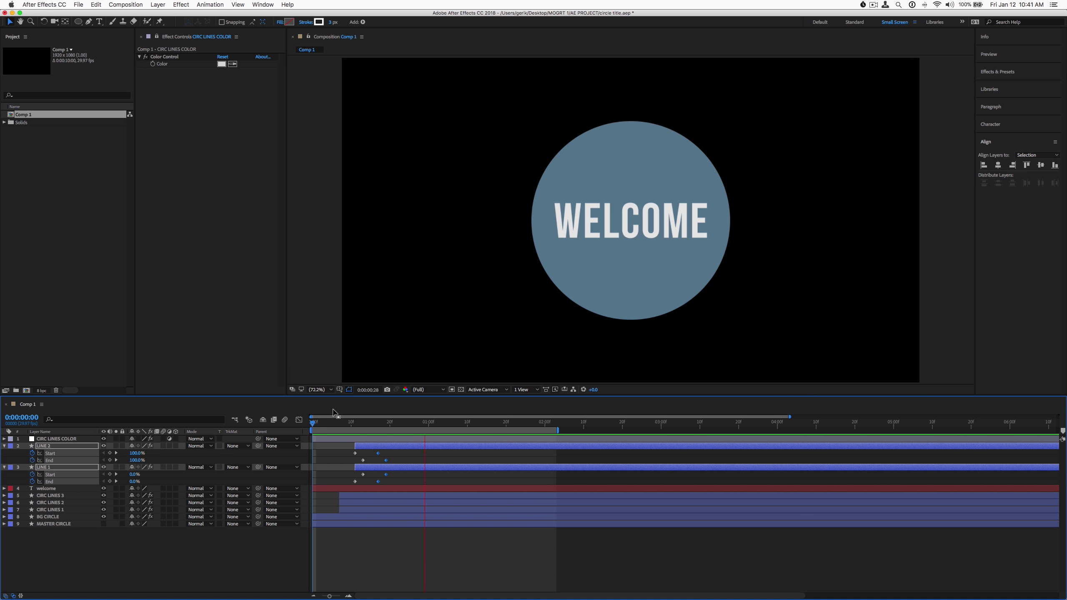
key(space)
Step: Try sliding the LINE 1 and LINE 2 layers to start at 0:00:00:19 and preview the timing
drag(320, 423, 360, 424)
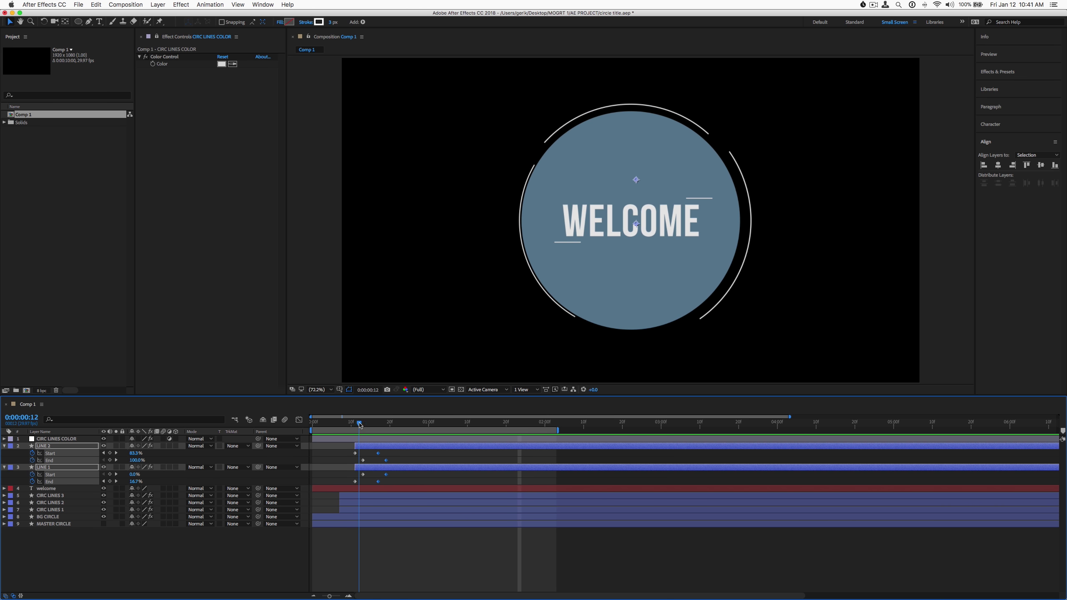
key(space)
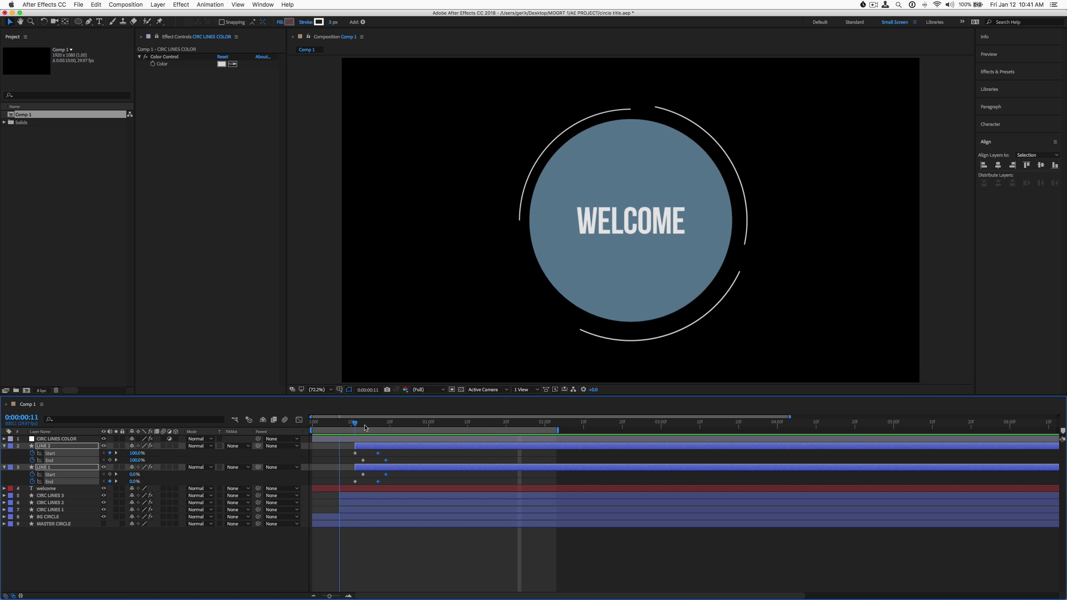
mouse_move(381, 428)
mouse_down()
mouse_move(355, 426)
mouse_move(386, 426)
mouse_up()
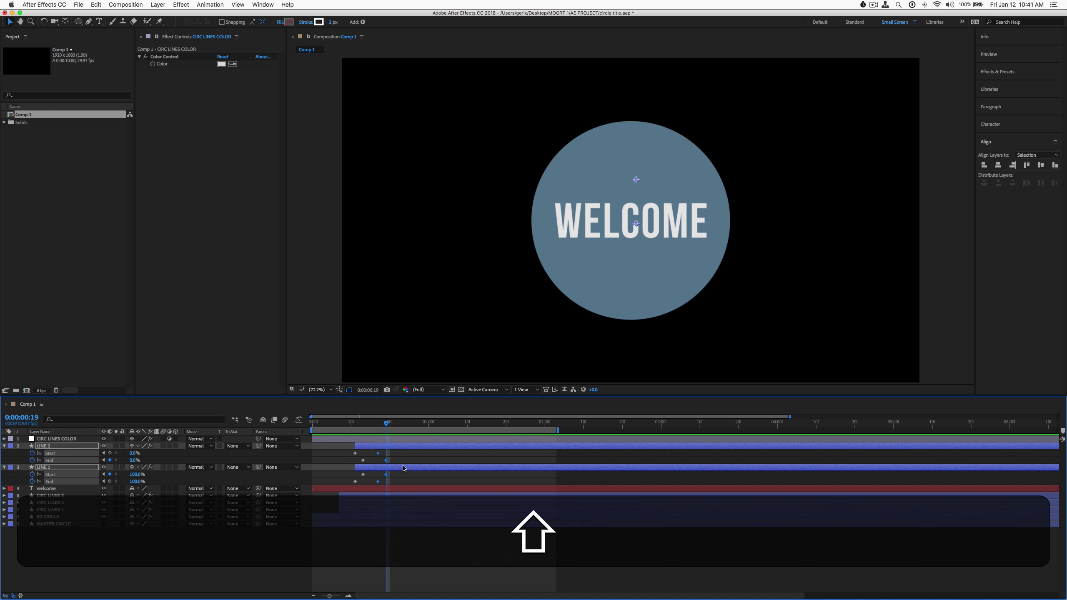
drag(404, 469, 434, 468)
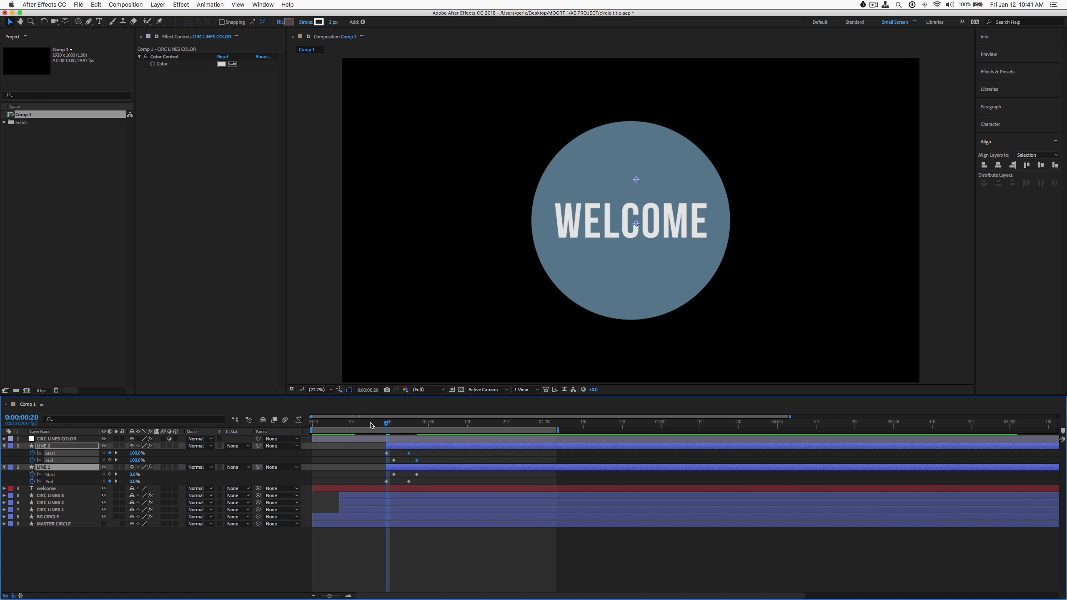
key(Home)
key(space)
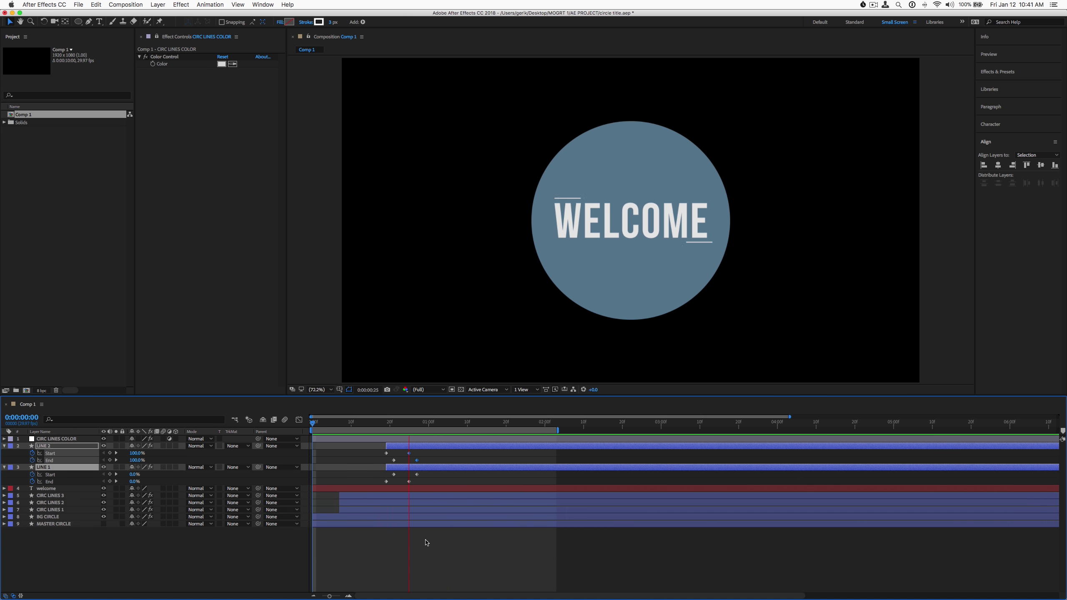
key(space)
Step: Slide the LINE 1 and LINE 2 layers to start at 0:00:00:09 and preview the animation
drag(401, 425, 348, 433)
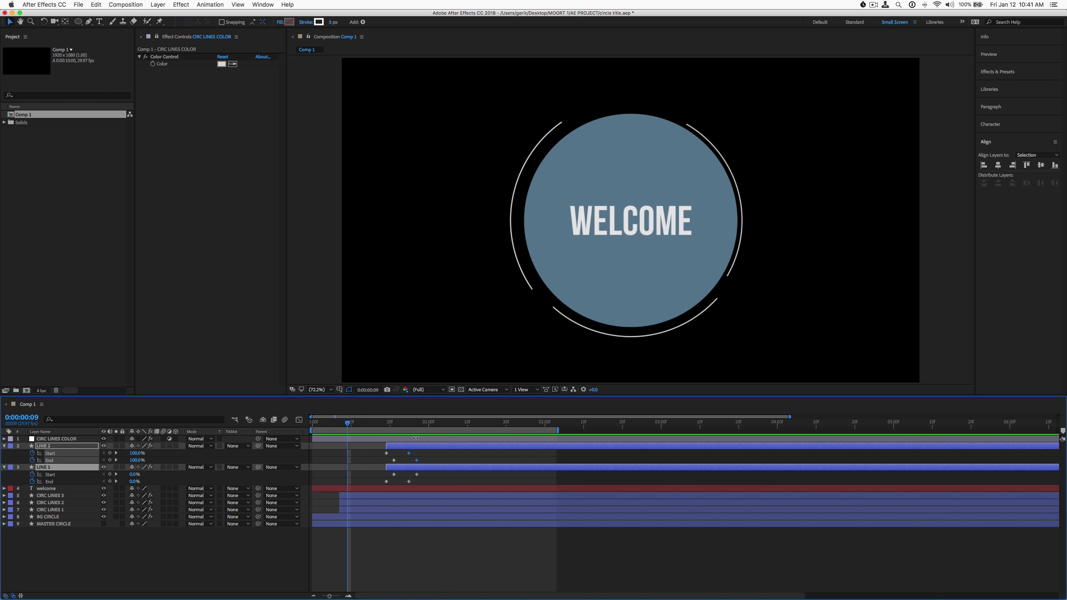
drag(432, 448, 398, 448)
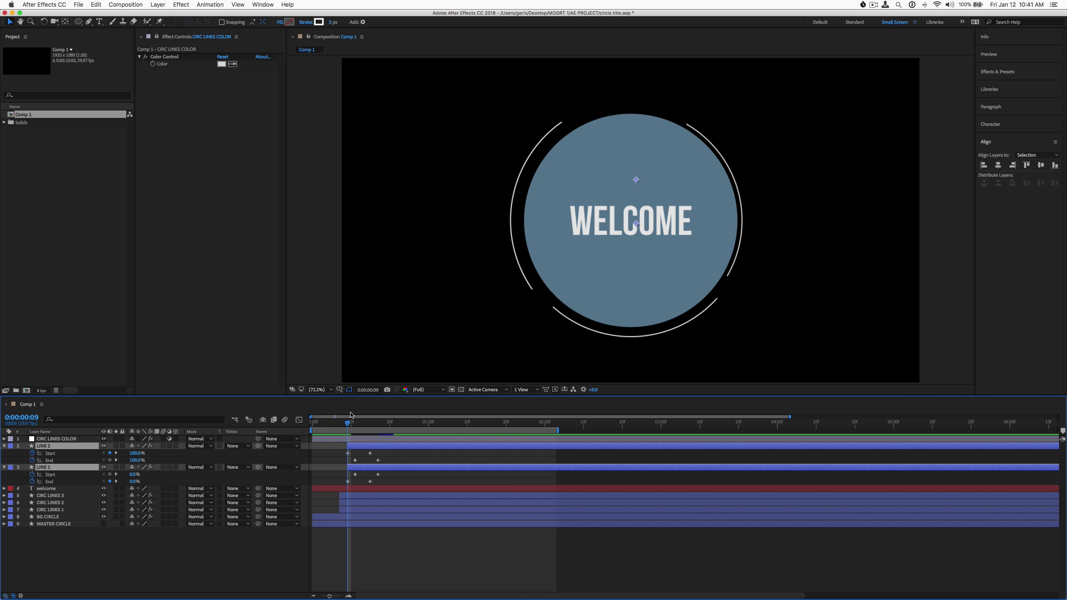
click(312, 427)
key(space)
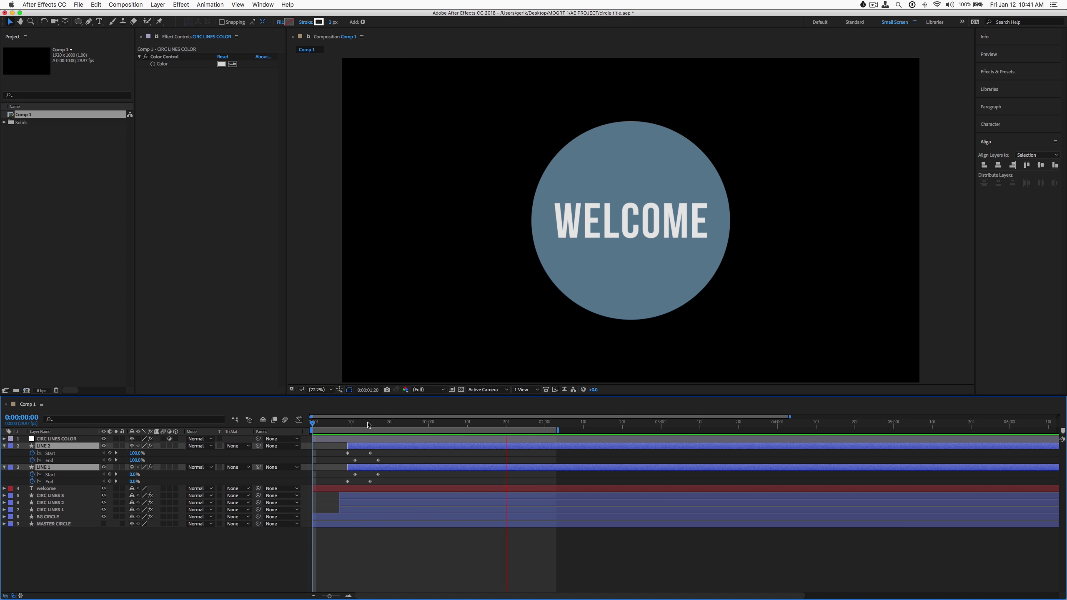
key(space)
click(332, 425)
key(space)
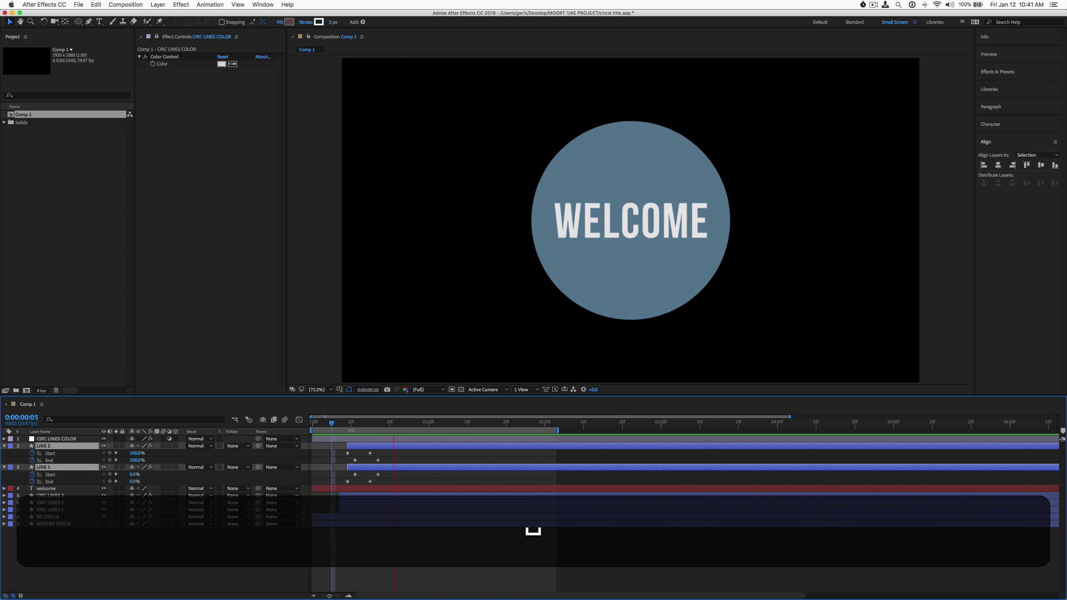
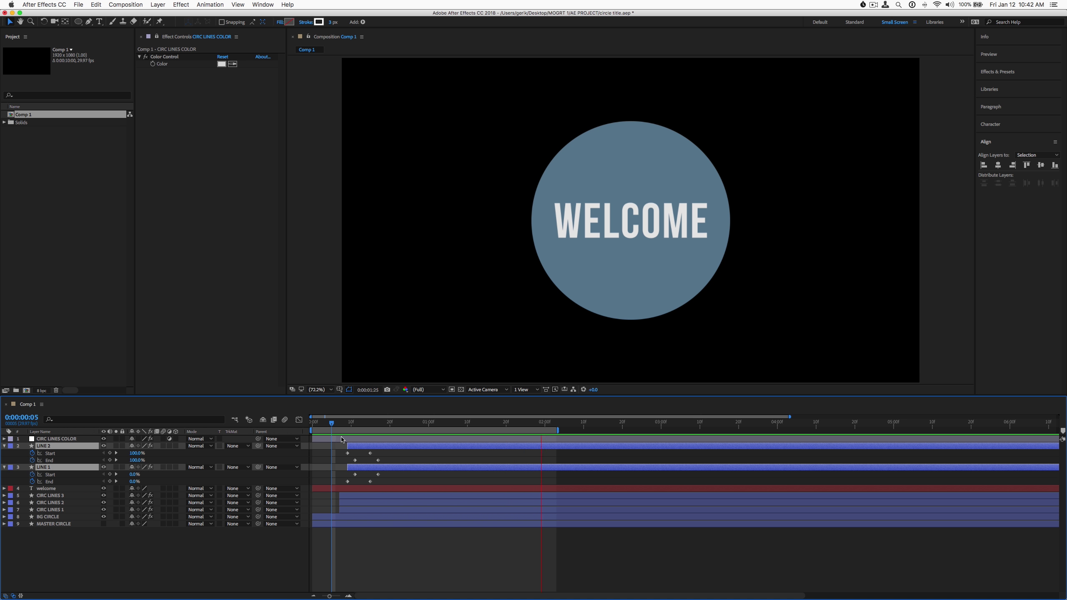
key(space)
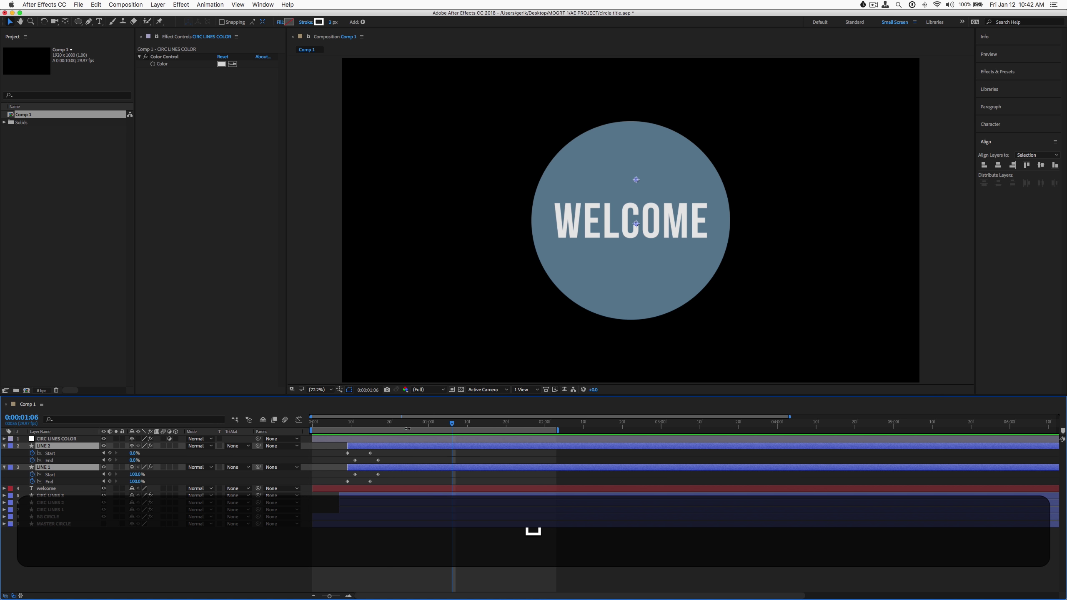
Step: Offset the LINE 2 layer to start three frames after LINE 1, at 0:00:00:12, and preview the composition
mouse_move(408, 429)
mouse_down()
mouse_move(332, 425)
mouse_move(412, 427)
mouse_move(365, 426)
mouse_move(401, 447)
mouse_up()
click(398, 480)
key(space)
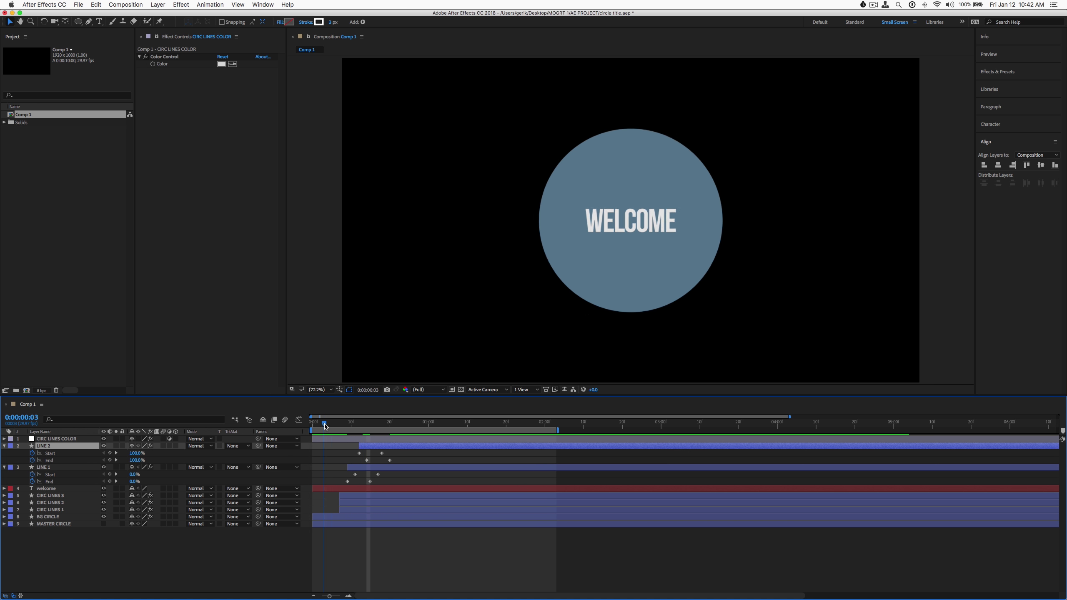
key(space)
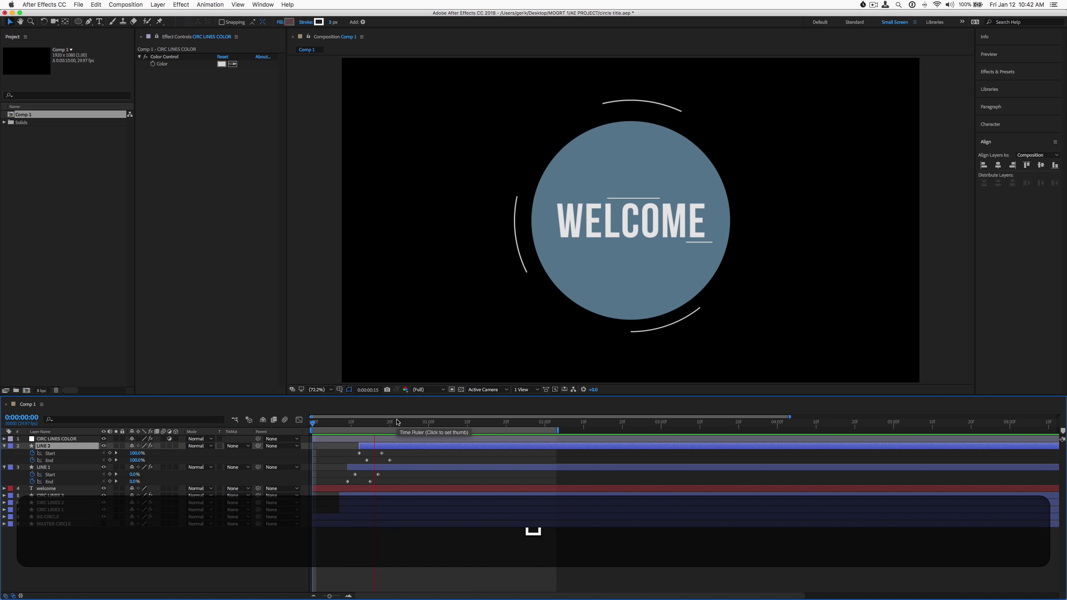
key(space)
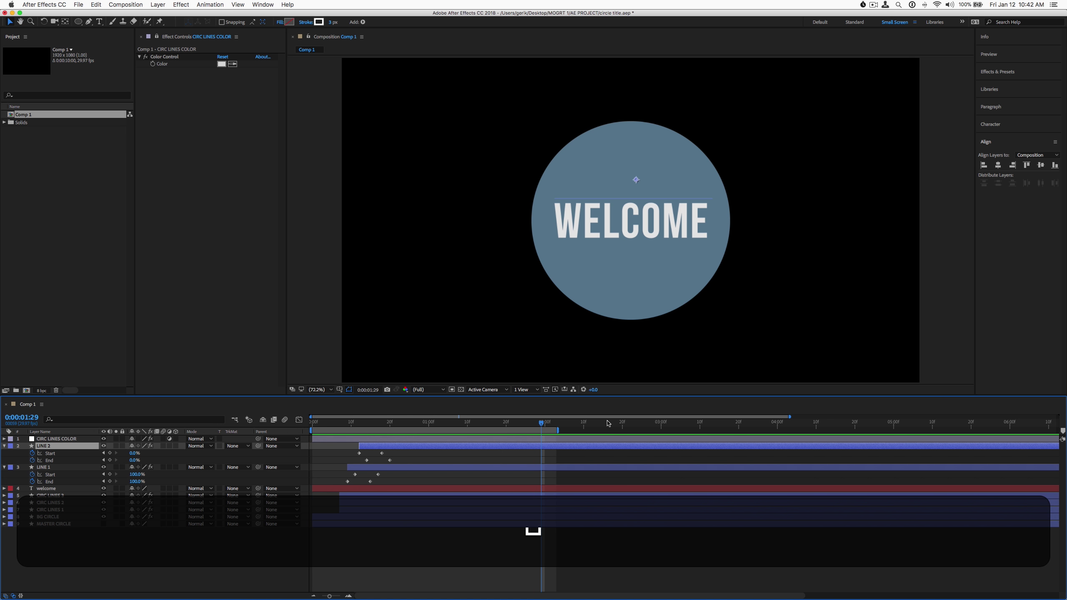
Step: Extend the work area's end to 0:00:04:00 and collapse the LINE 1 and LINE 2 layers
drag(559, 429, 777, 429)
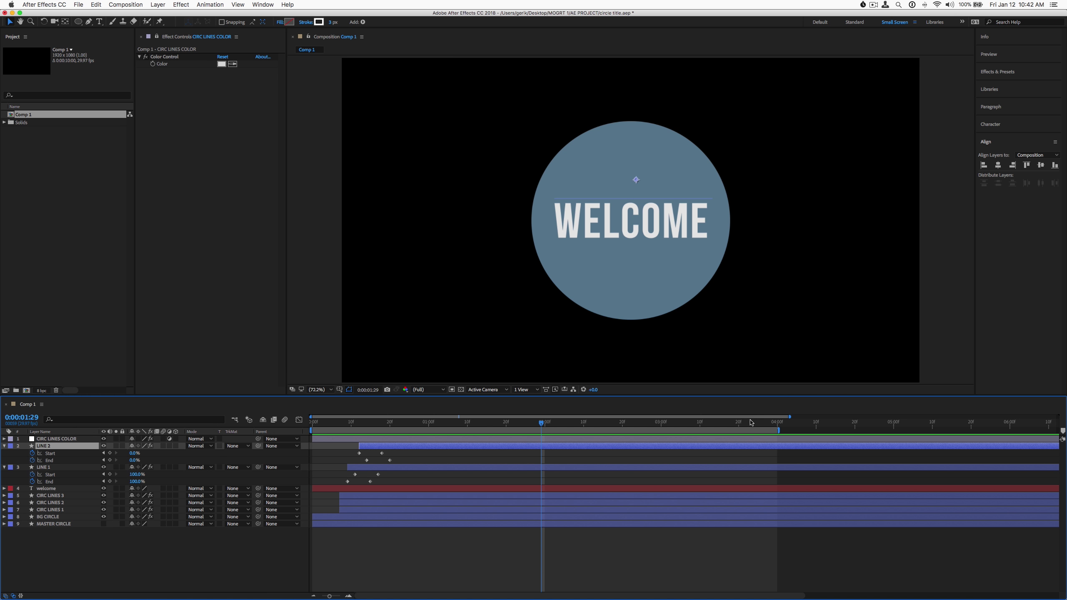
key(Home)
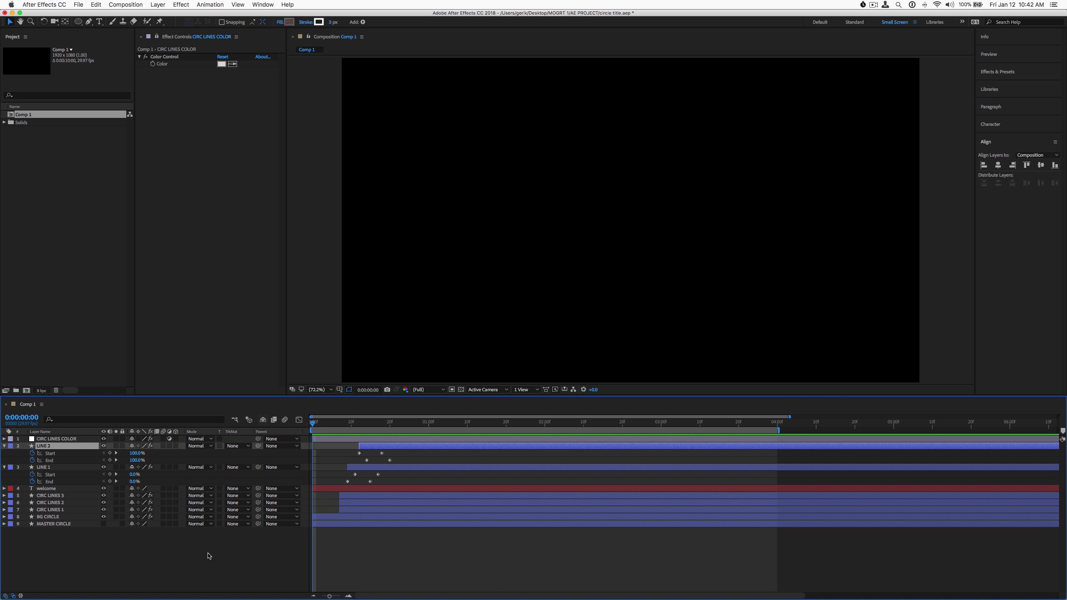
click(209, 557)
click(4, 446)
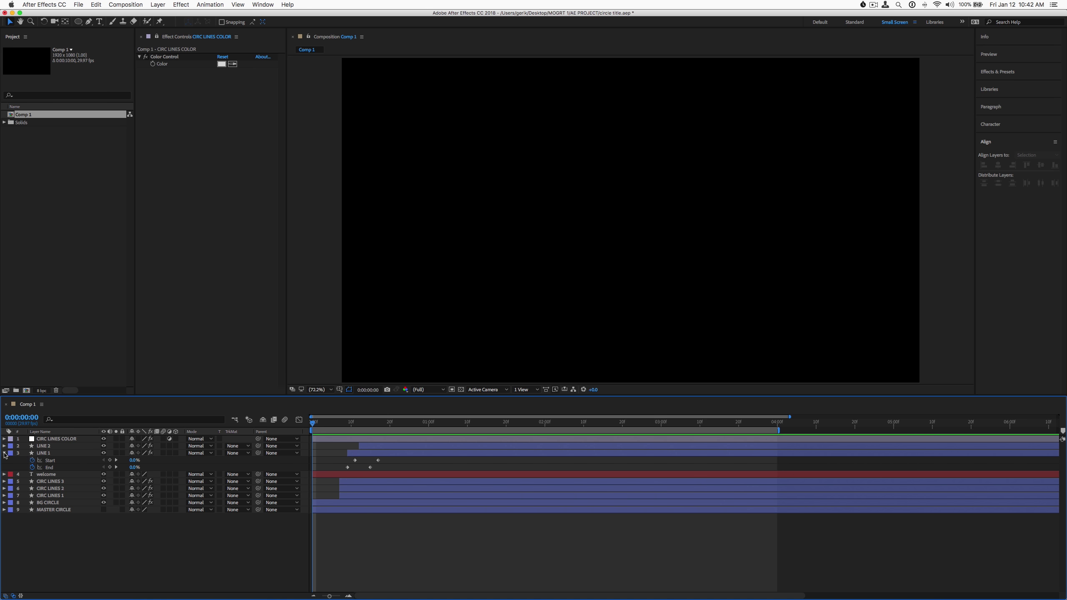
click(4, 453)
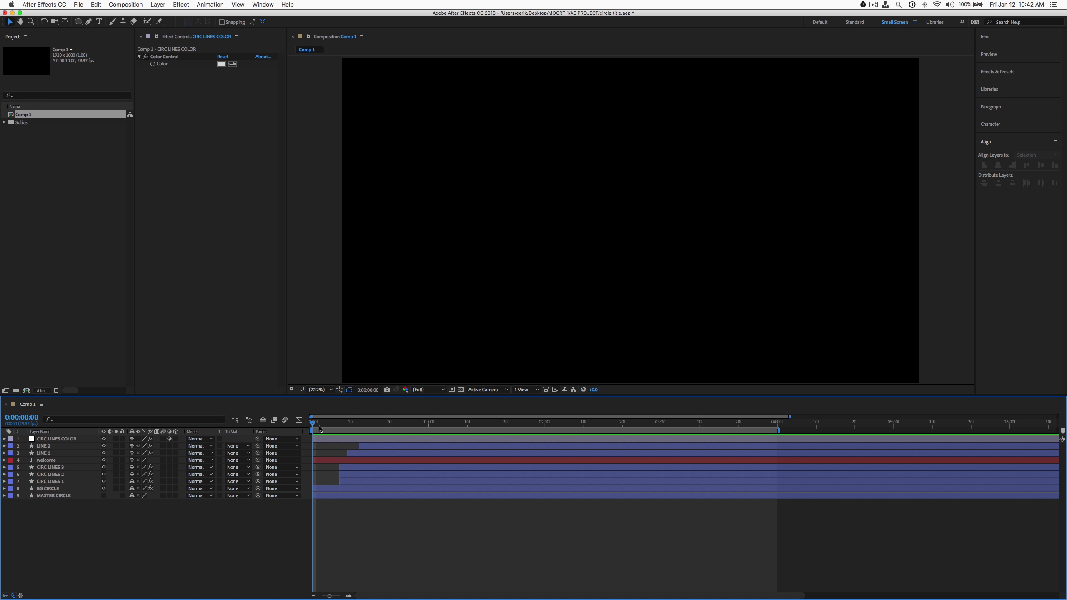
Step: Preview the composition, extend the work area's end to about 0:00:06:10 and preview again from the beginning
key(space)
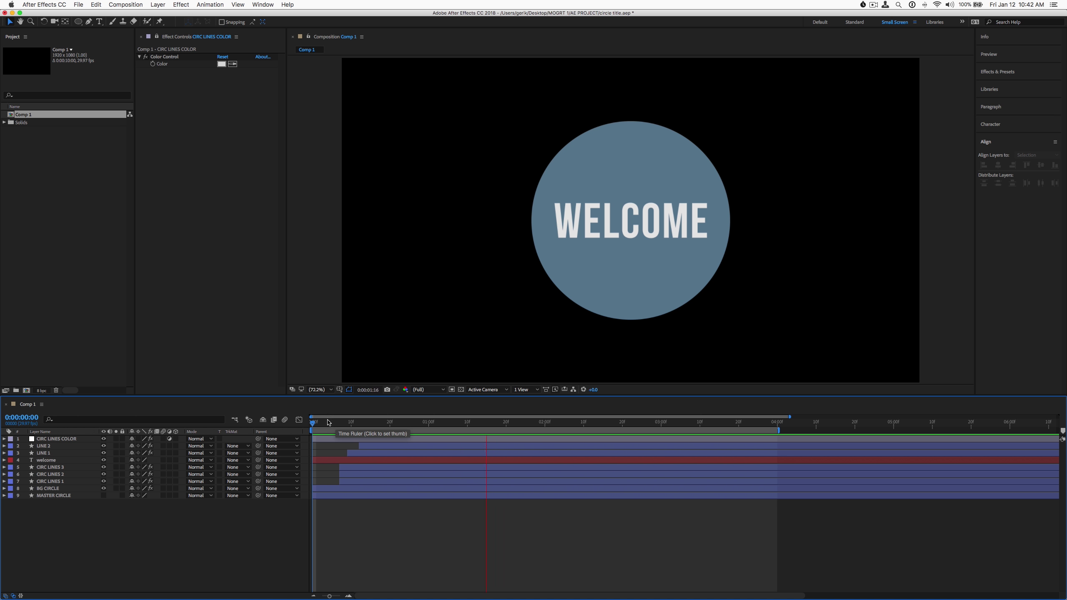
key(space)
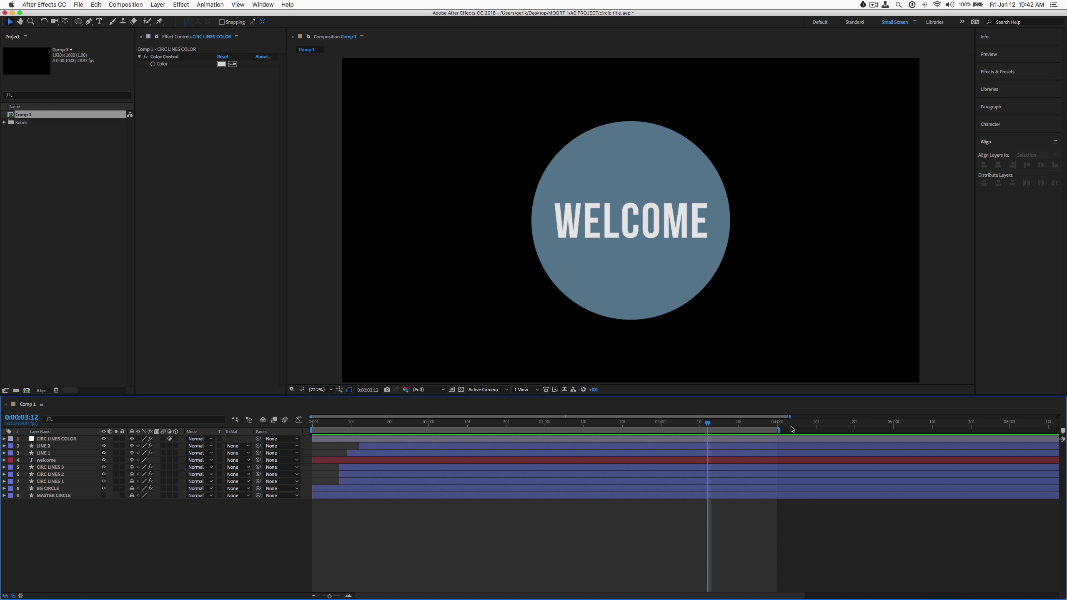
drag(777, 431, 1053, 422)
drag(712, 427, 261, 504)
key(space)
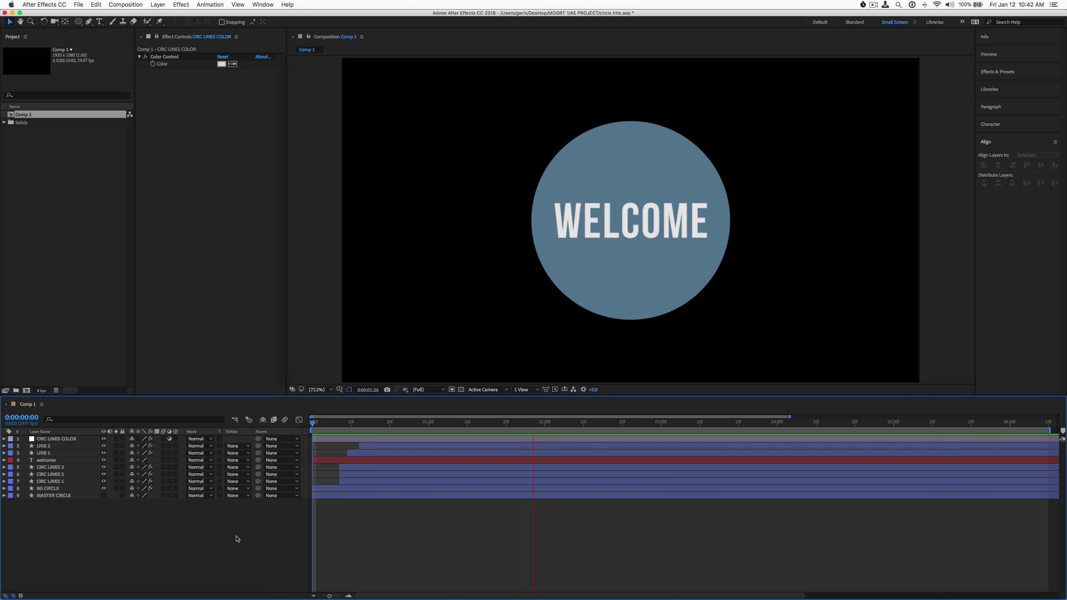
Step: Stop the preview and add a Scale keyframe to the welcome layer at 0:00:04:00
key(space)
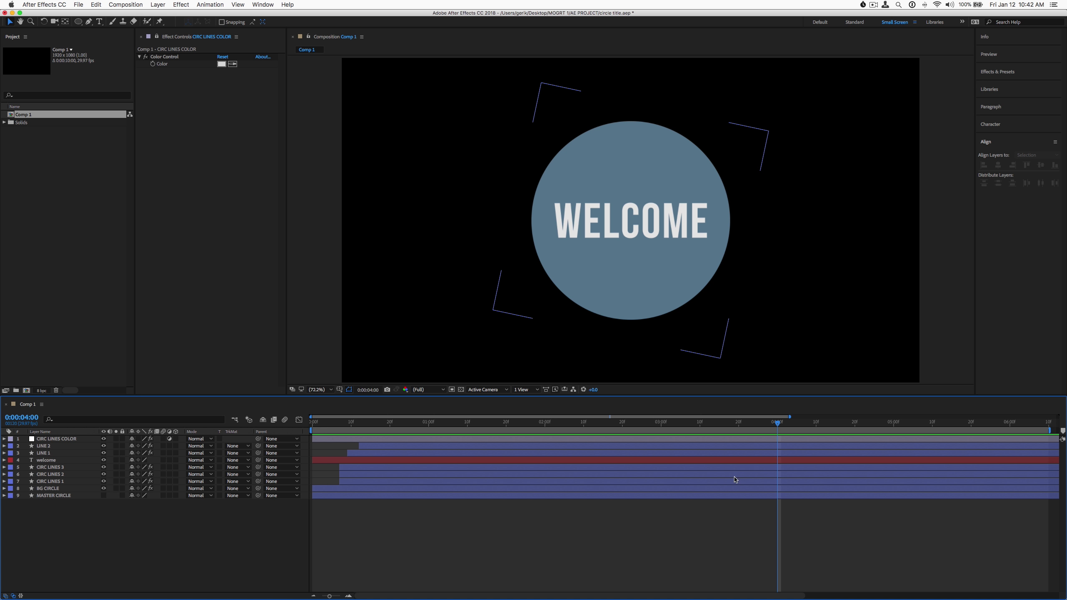
click(780, 462)
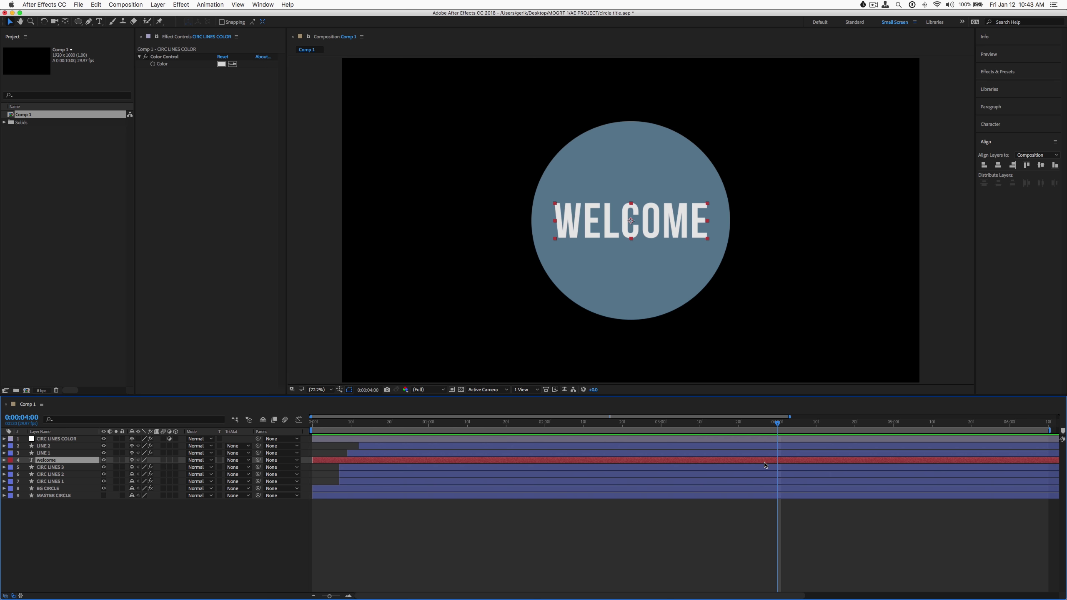
key(s)
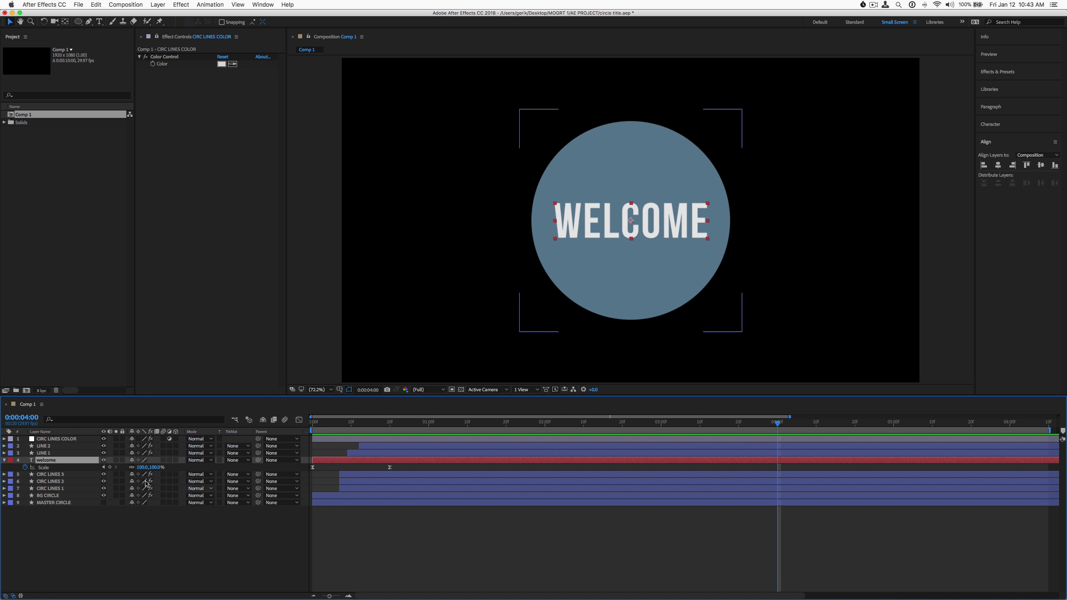
click(111, 467)
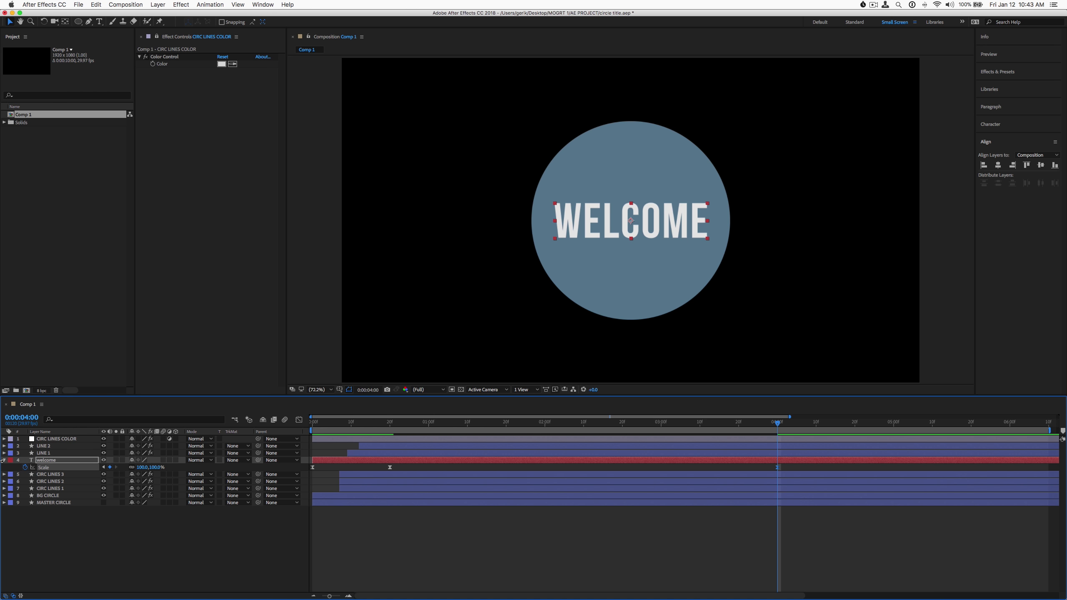
Step: Set the welcome layer's Scale to 105% two frames further on, at 0:00:04:02
key(super+Right)
key(super+Right)
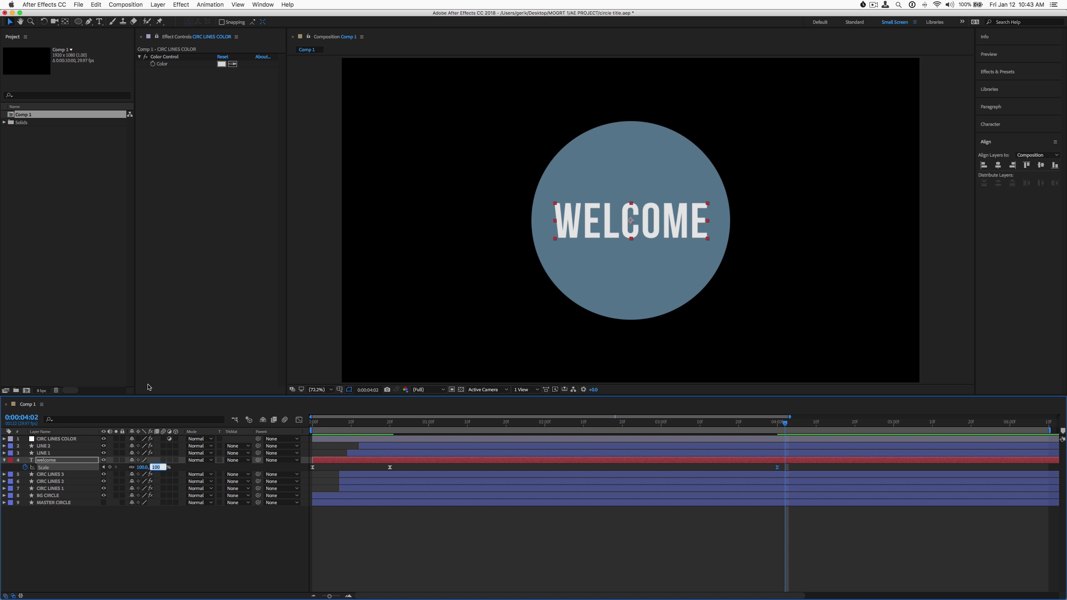
text(i)
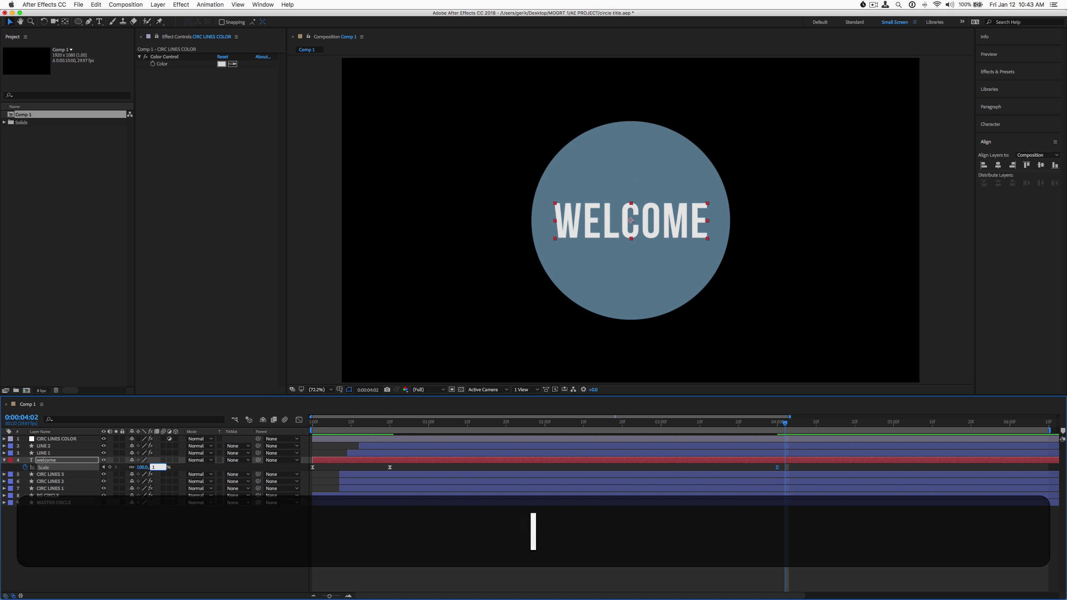
text(05)
key(Return)
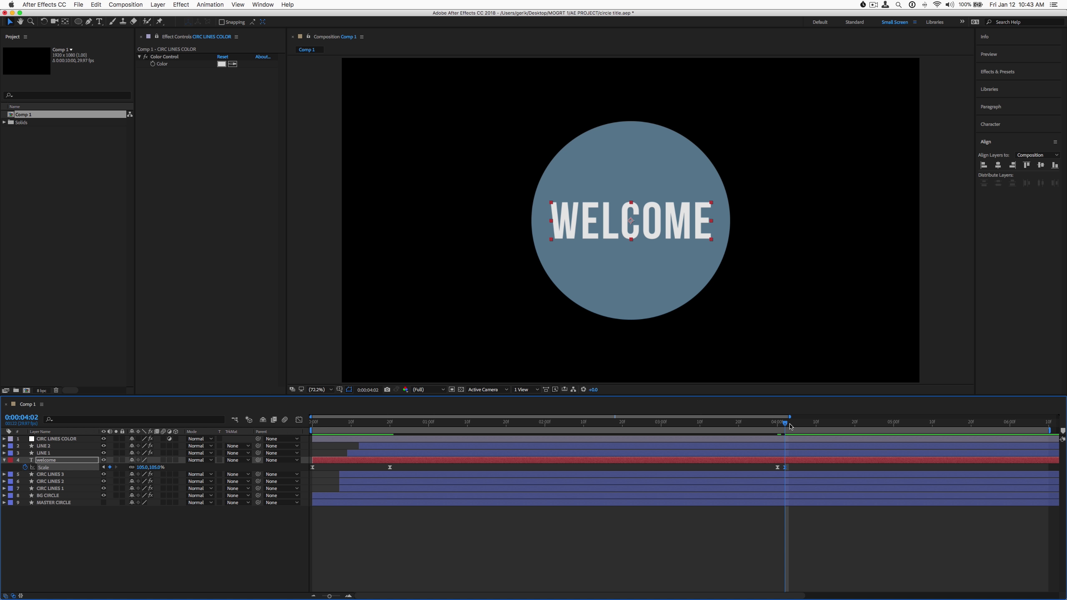
Step: Set the welcome layer's Scale to 100% at 0:00:04:10 and preview the text's exit
drag(790, 427, 816, 431)
text(100)
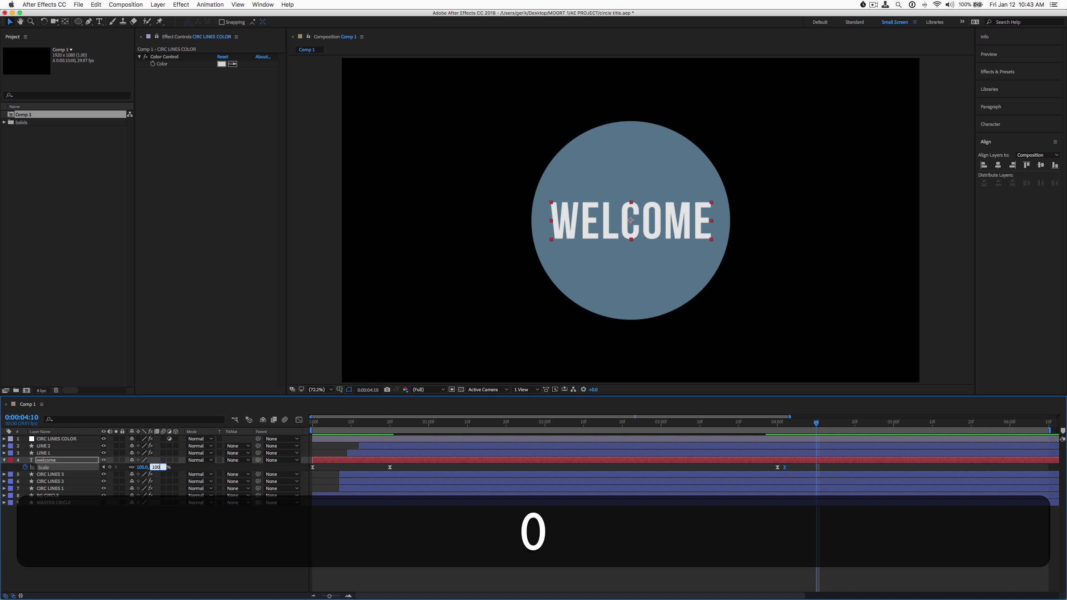
key(Return)
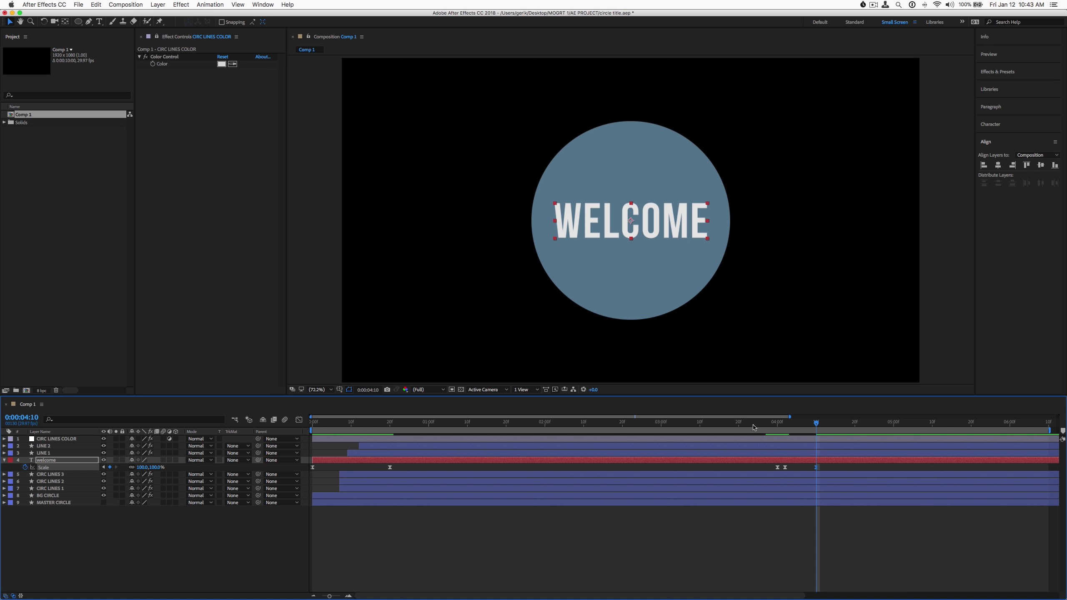
click(747, 423)
key(space)
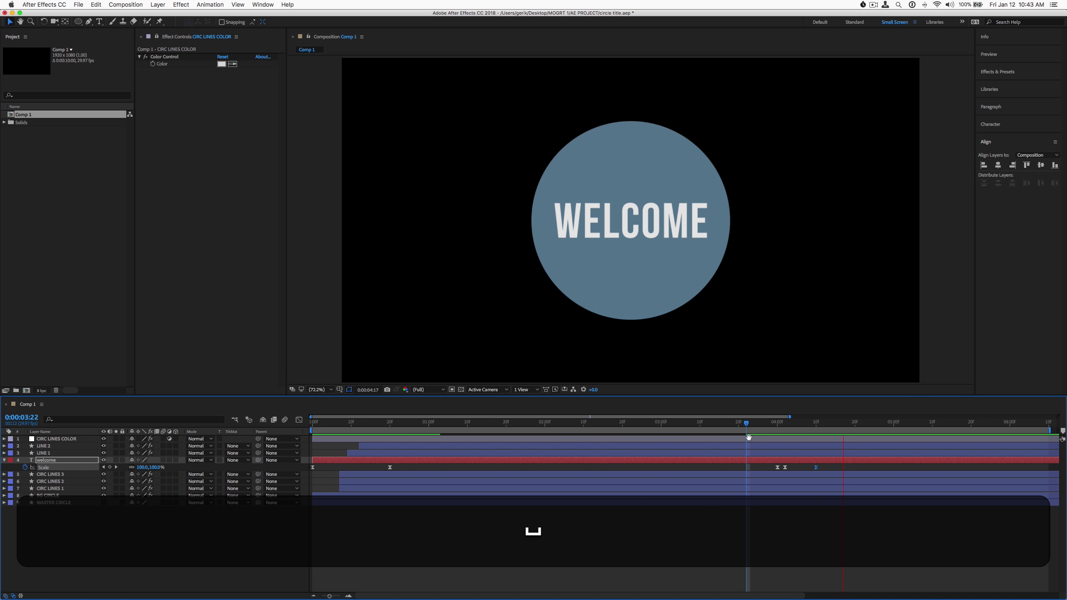
key(space)
Step: Set the welcome layer's Scale to 0% at 0:00:04:10 and preview the text's exit
key(shift)
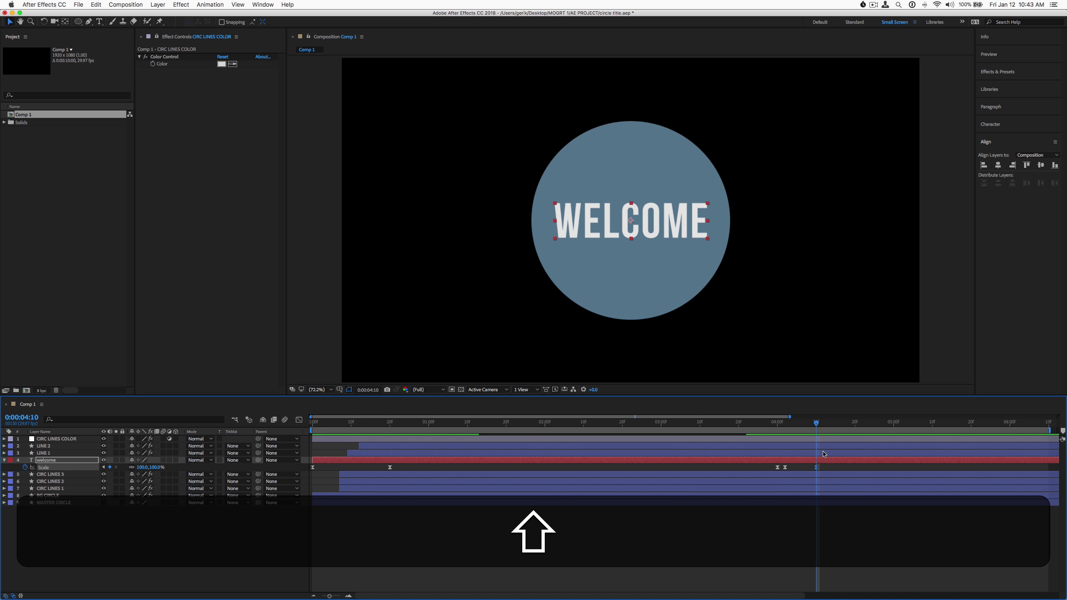
click(155, 468)
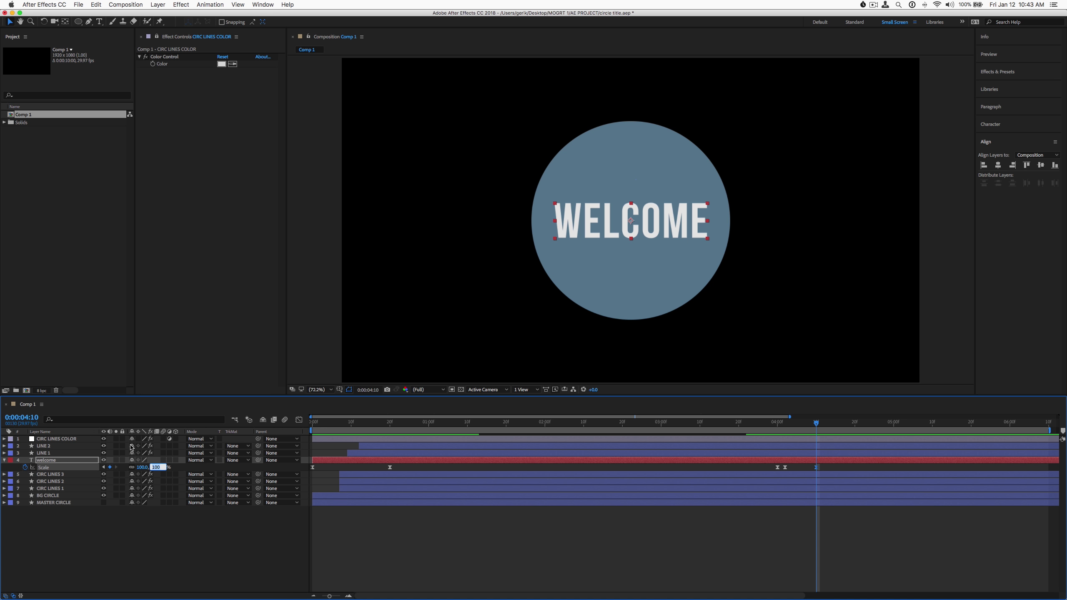
key(Return)
click(719, 424)
key(space)
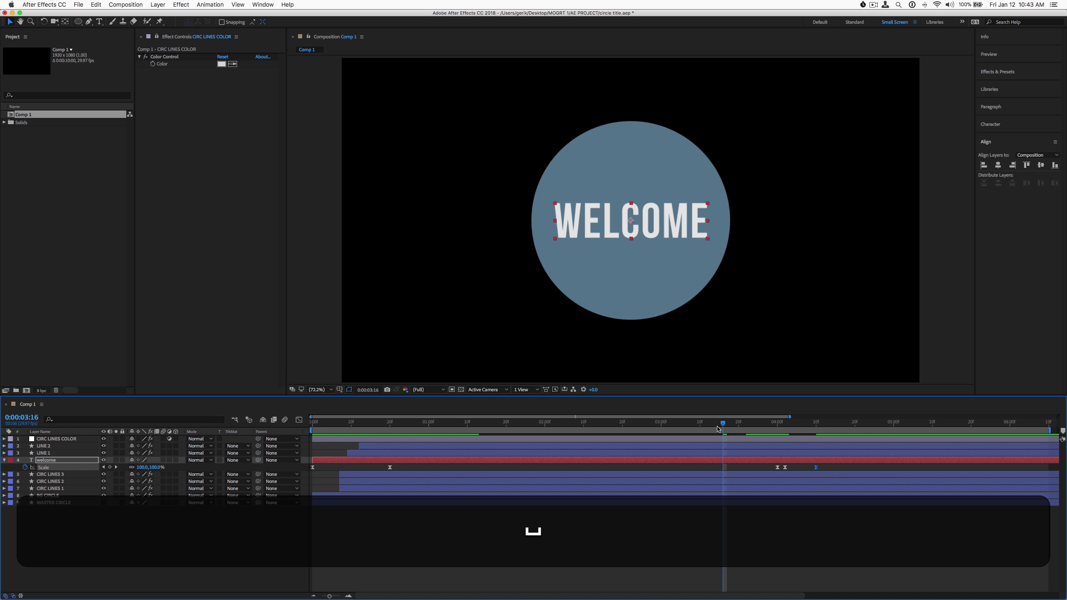
key(space)
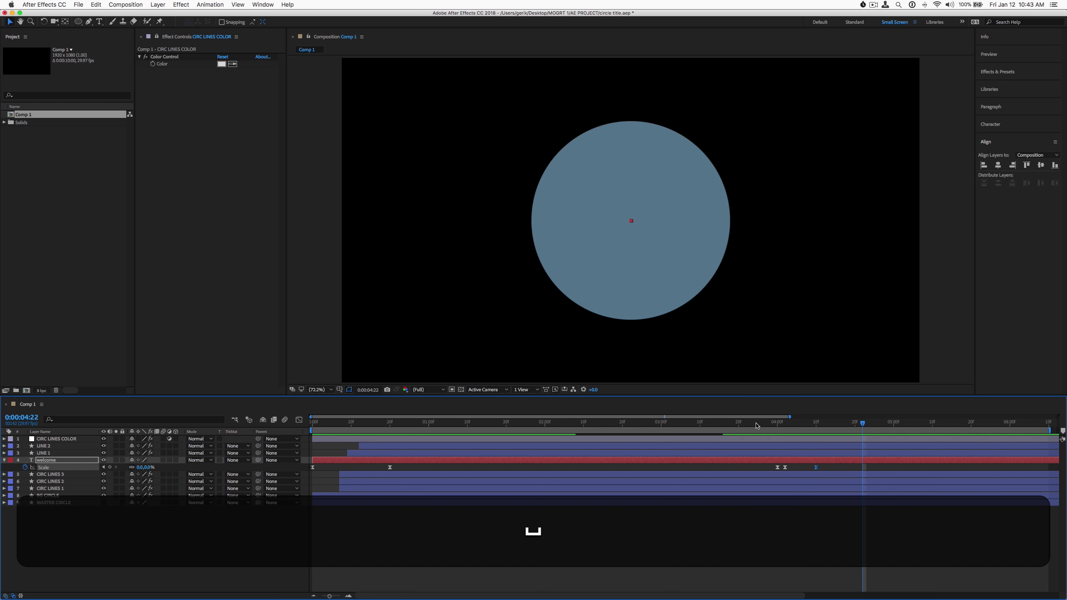
Step: Add a Scale keyframe to the BG CIRCLE layer at 0:00:04:02, in line with the welcome layer's 105% keyframe
mouse_move(794, 425)
mouse_down()
mouse_move(831, 426)
mouse_move(765, 423)
mouse_move(786, 426)
mouse_up()
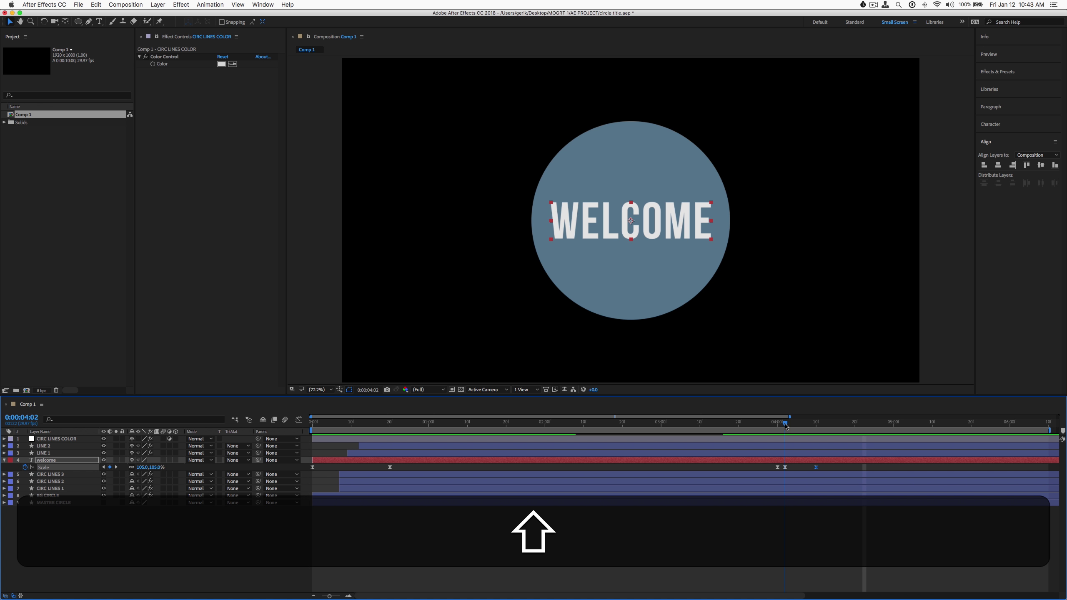
click(793, 497)
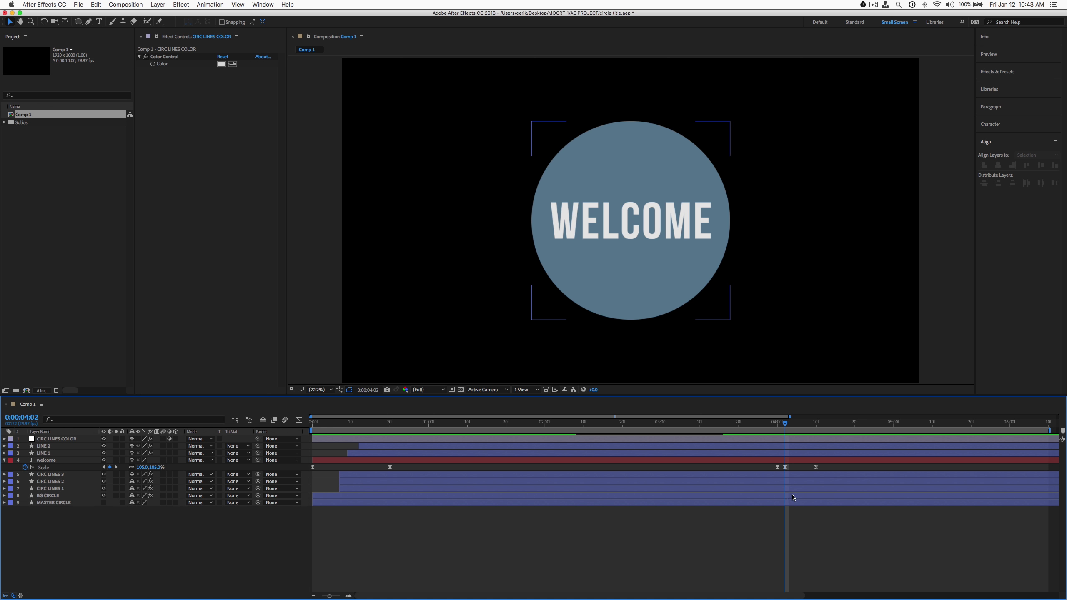
click(789, 499)
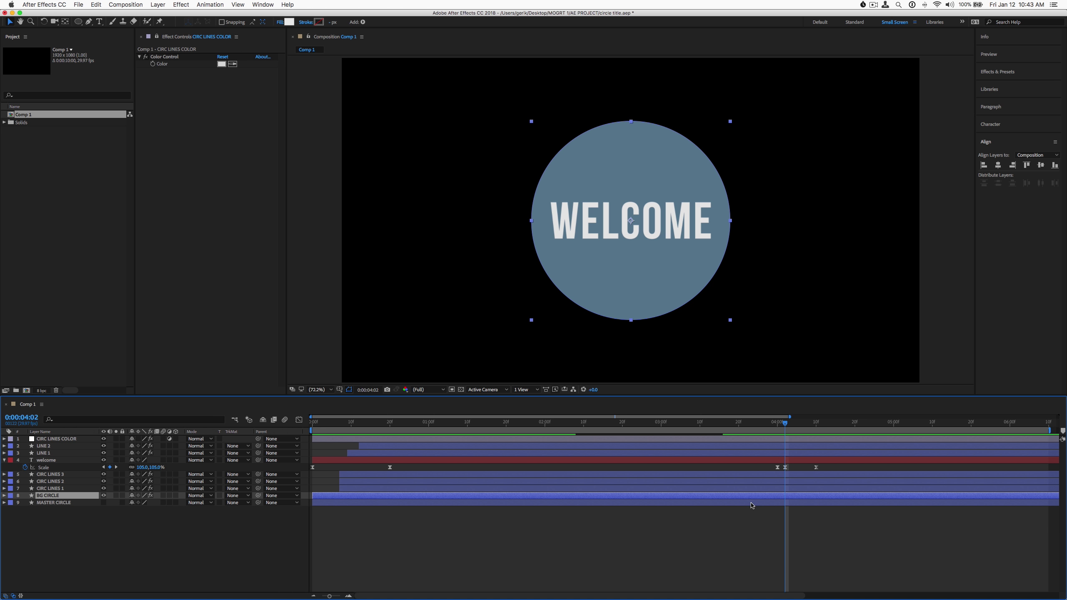
key(s)
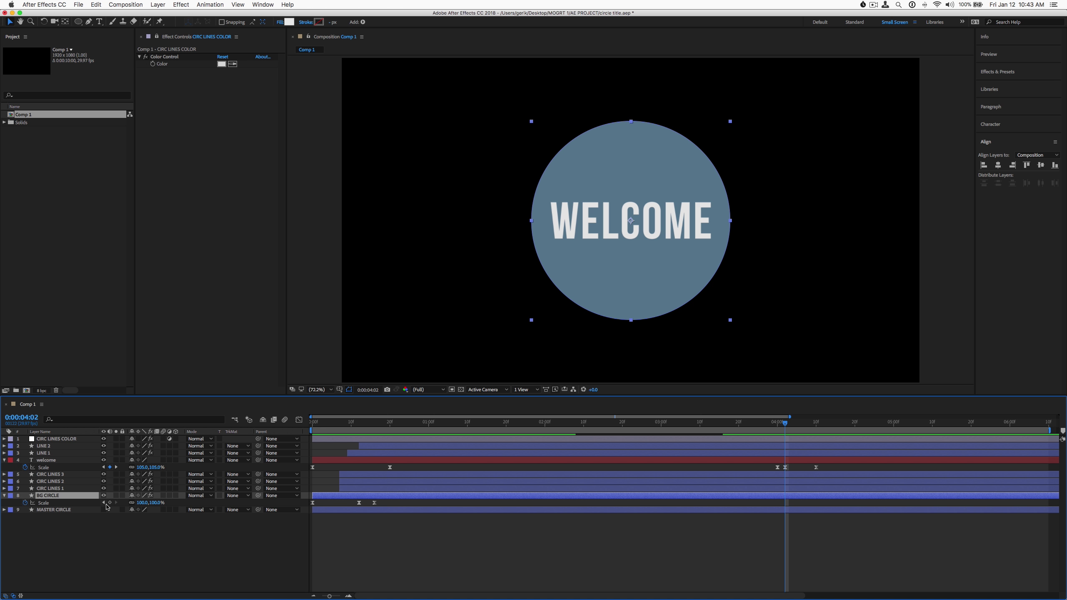
click(111, 503)
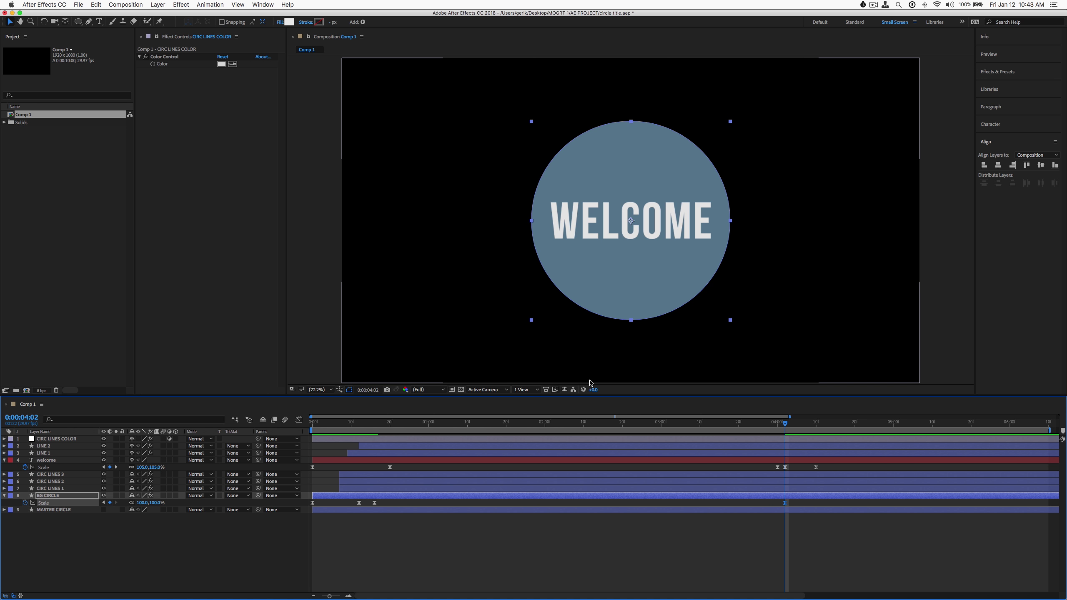
Step: Set the BG CIRCLE layer's Scale to 0% ten frames further on, at 0:00:04:12, and preview the exit
key(shift+super+Right)
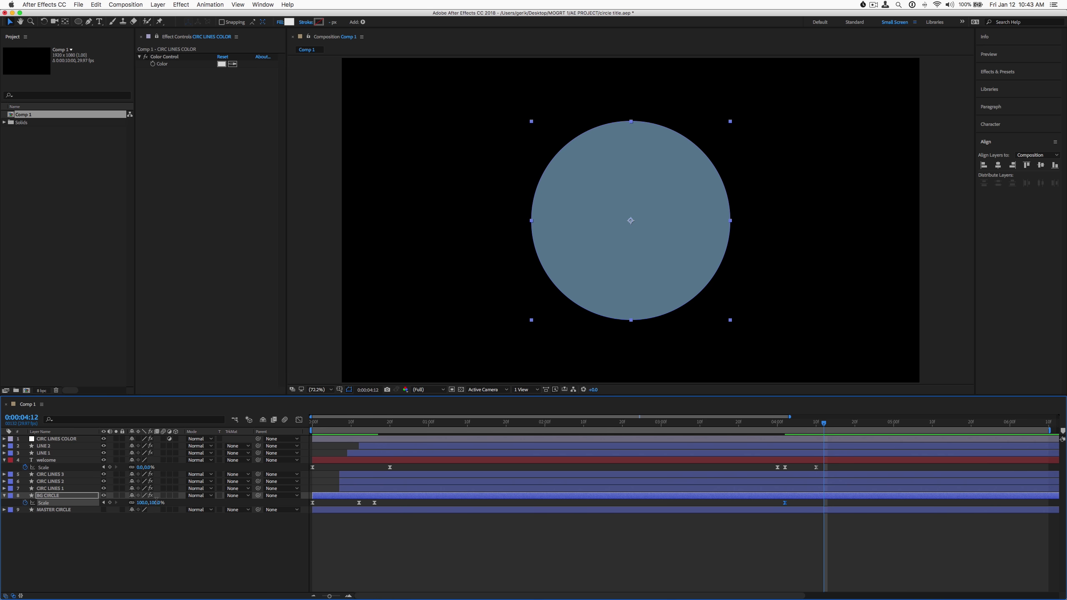
text(0)
key(Return)
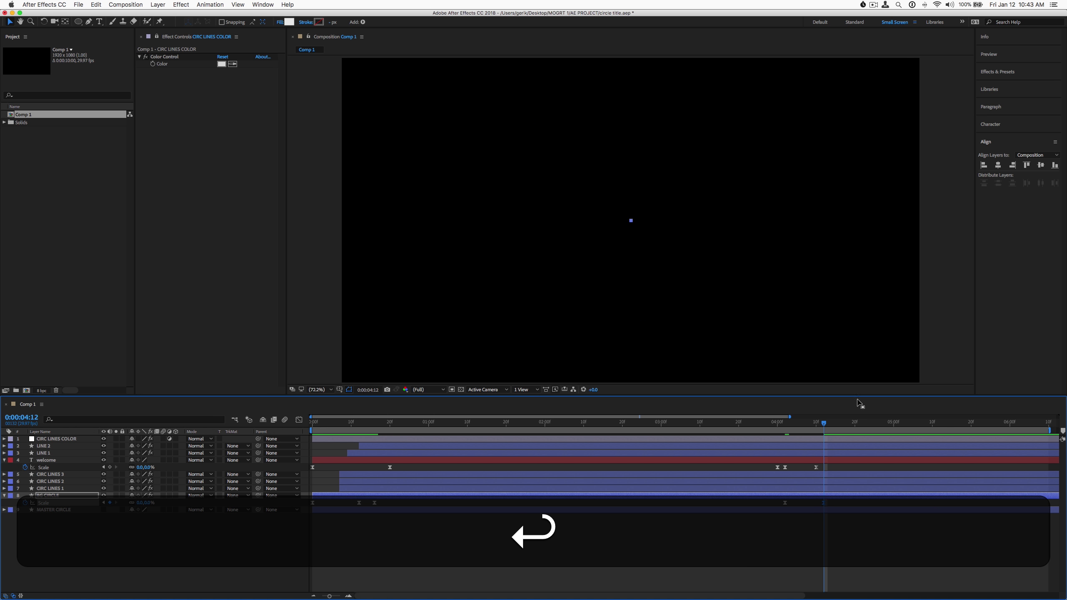
click(746, 422)
key(space)
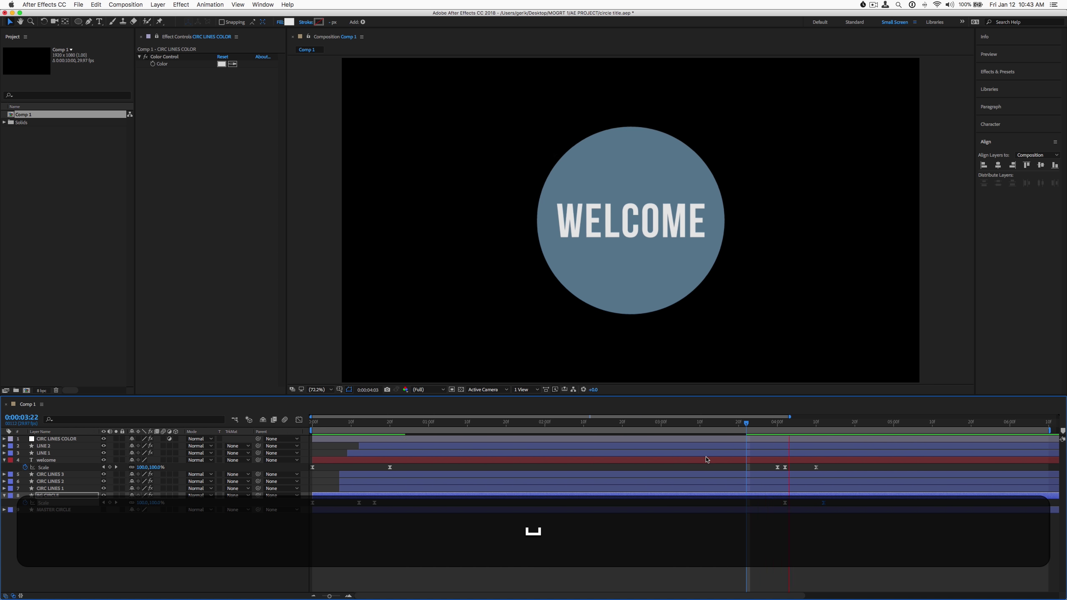
key(space)
Step: Move the BG CIRCLE layer's last two Scale keyframes to about 0:00:04:04 and 0:00:04:09, and preview the exit
drag(823, 503, 805, 504)
click(791, 506)
click(788, 505)
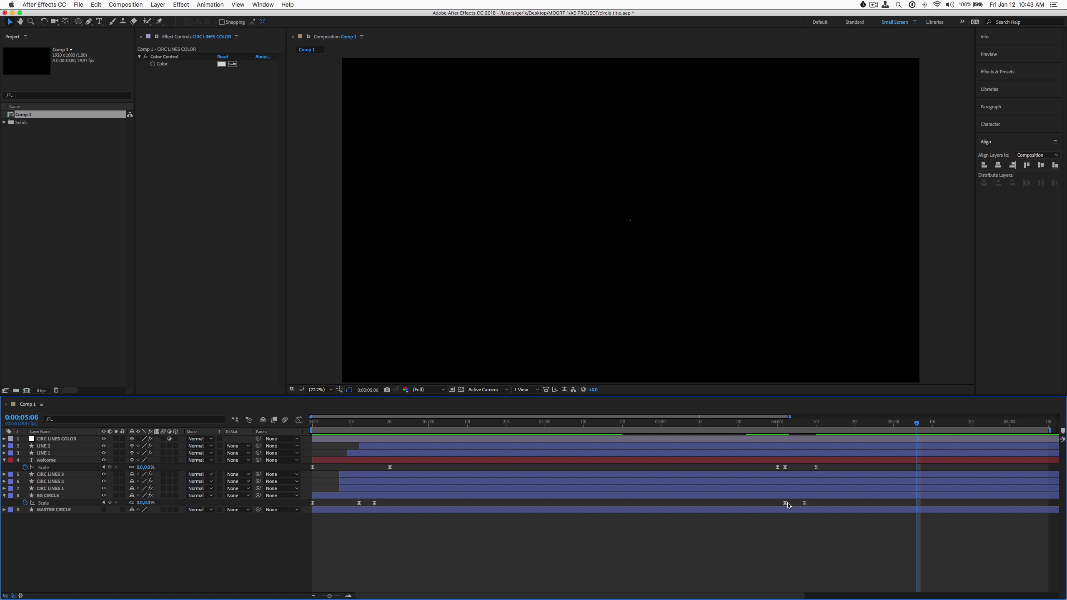
drag(777, 501, 811, 504)
click(788, 505)
click(785, 503)
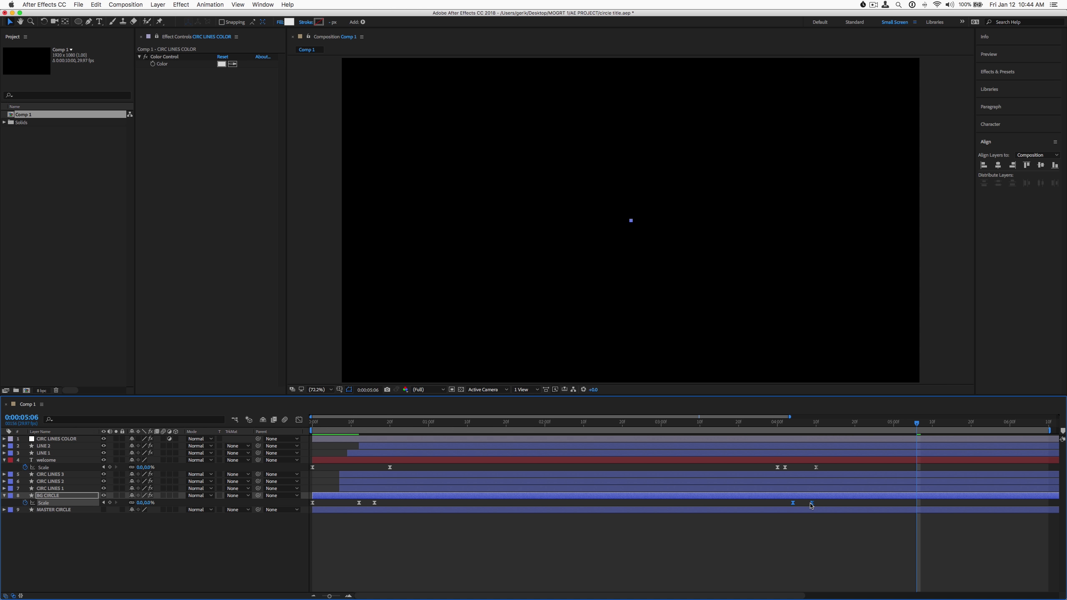
click(722, 424)
key(space)
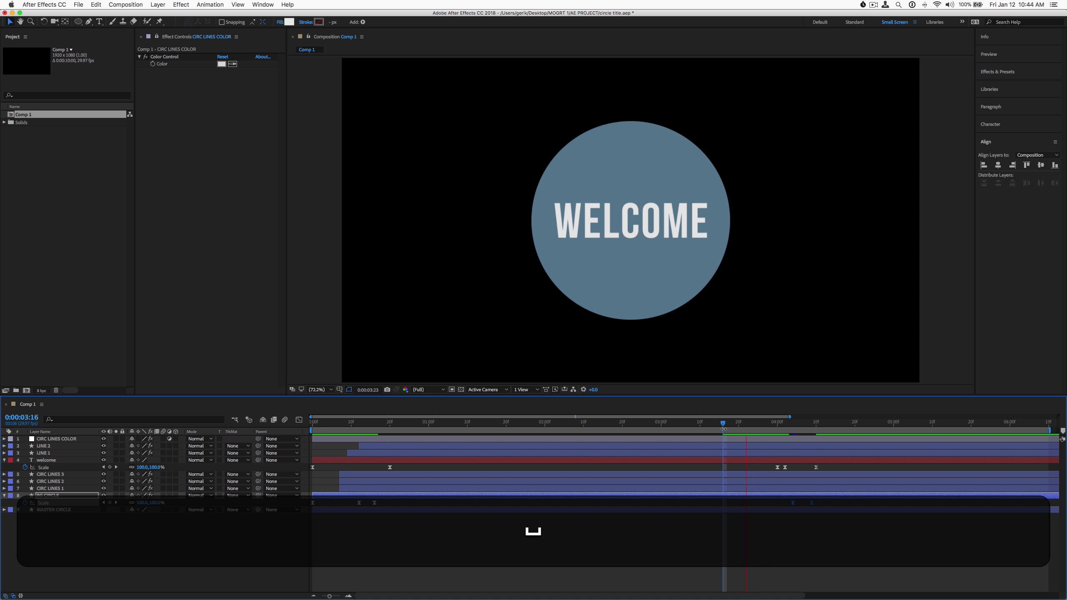
key(space)
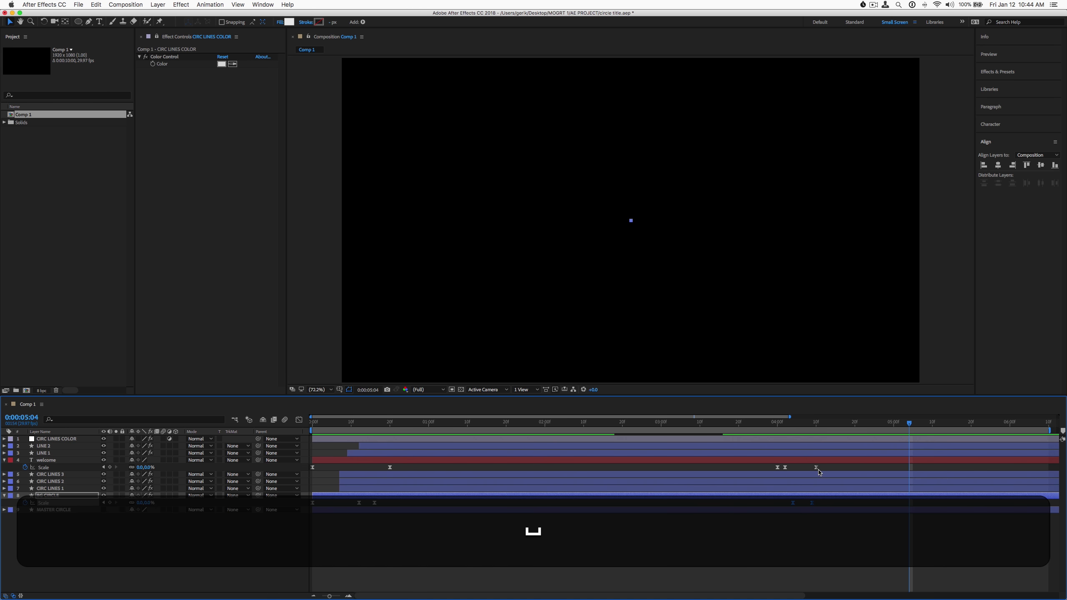
Step: Move the welcome layer's last Scale keyframe earlier, to about 0:00:04:08, previewing the exit
click(816, 468)
drag(816, 469, 812, 469)
click(743, 424)
key(space)
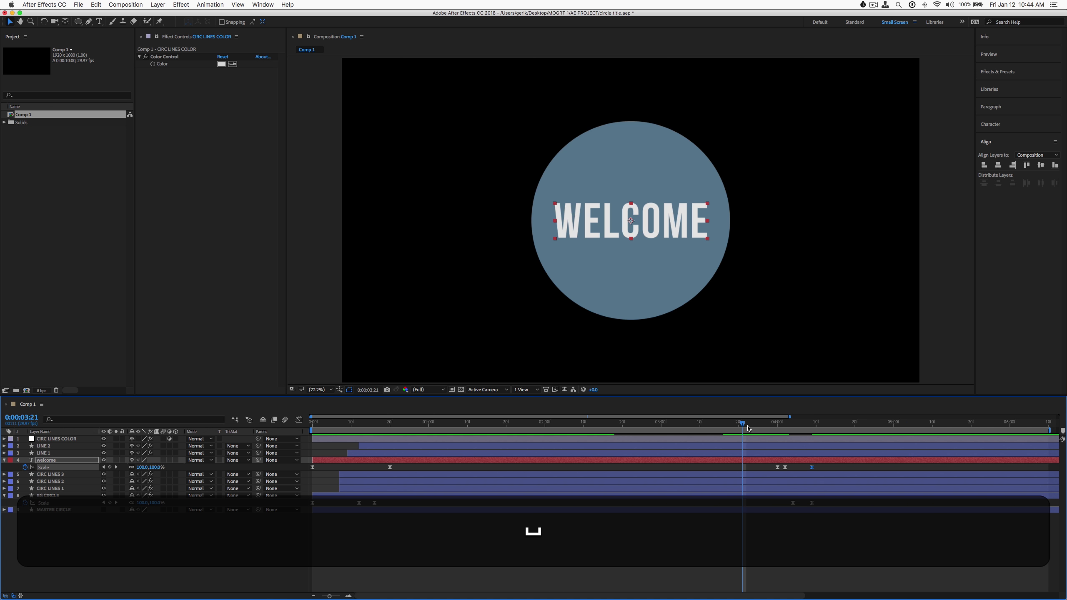
key(space)
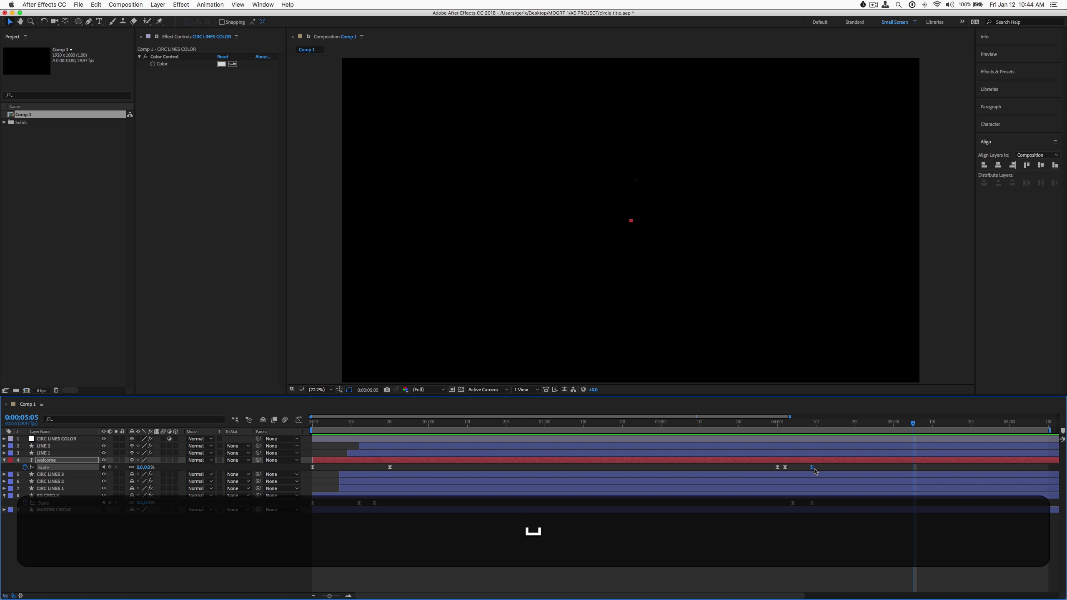
click(752, 424)
key(space)
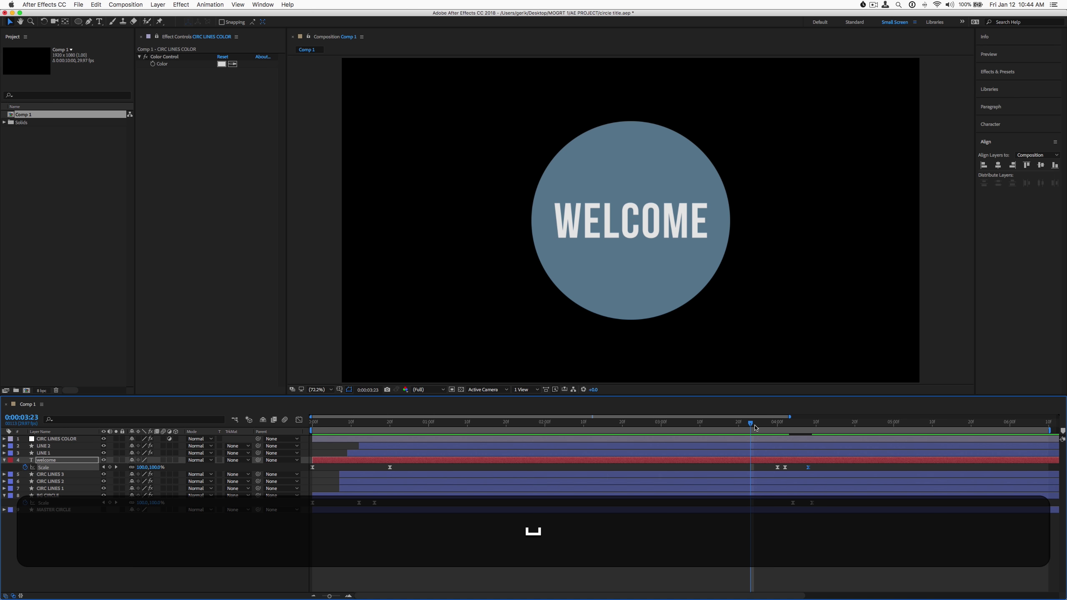
key(space)
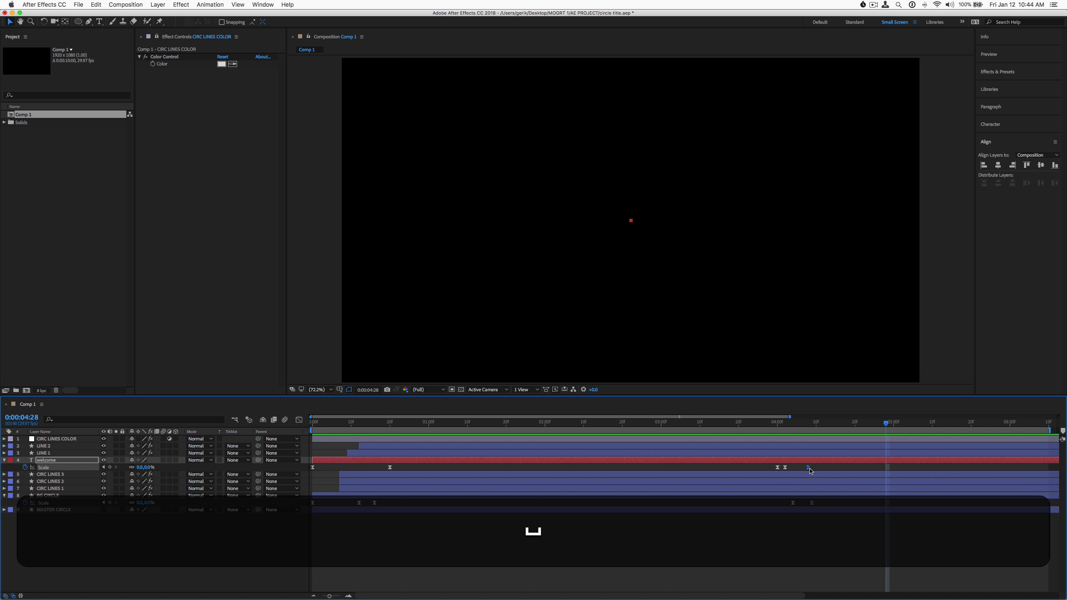
Step: Move the welcome layer's last Scale keyframe to 0:00:04:06 and preview the animation
click(801, 426)
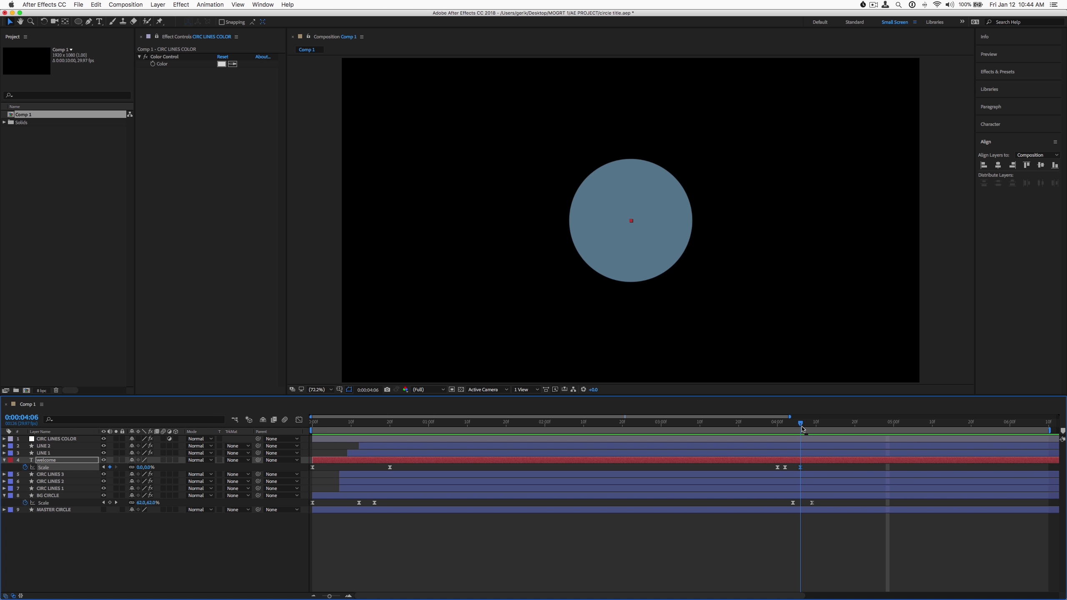
drag(801, 427, 719, 427)
key(space)
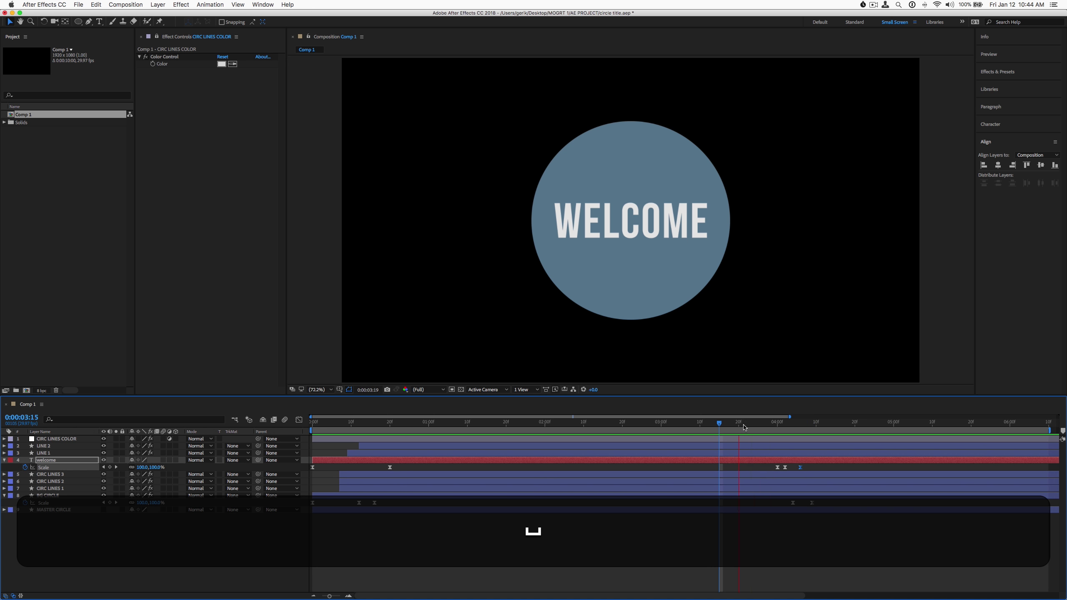
key(space)
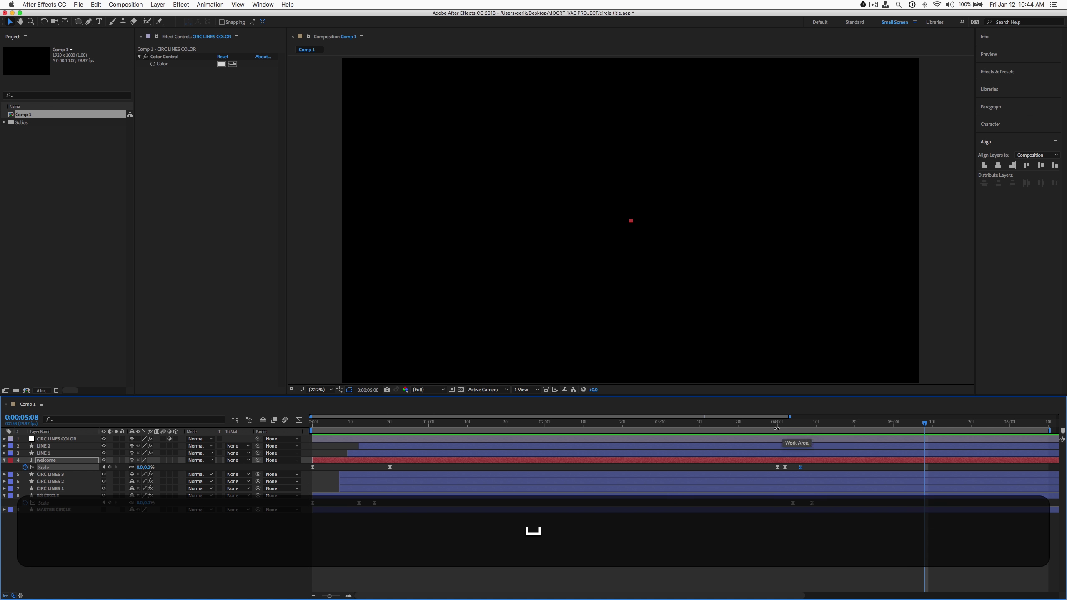
drag(924, 423, 772, 426)
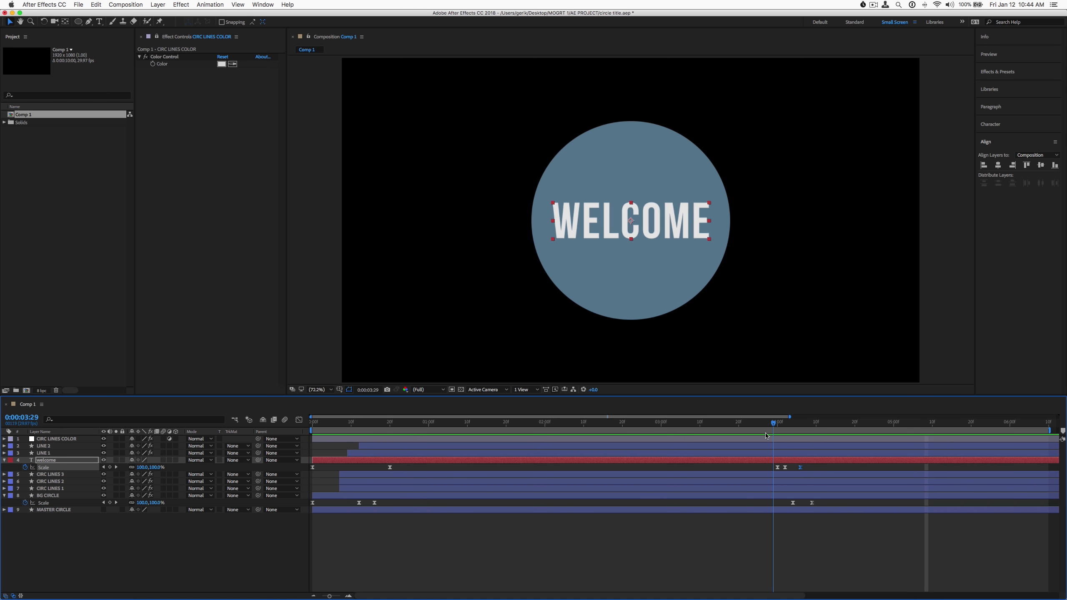
key(space)
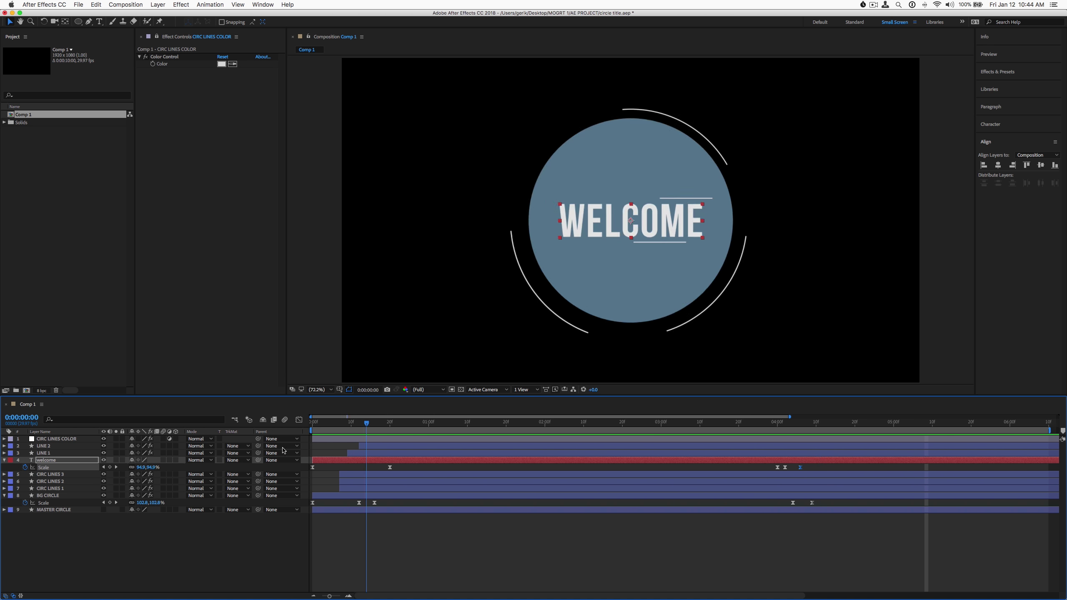
Step: Preview the exit animation, and collapse the welcome and BG CIRCLE layers' properties
key(space)
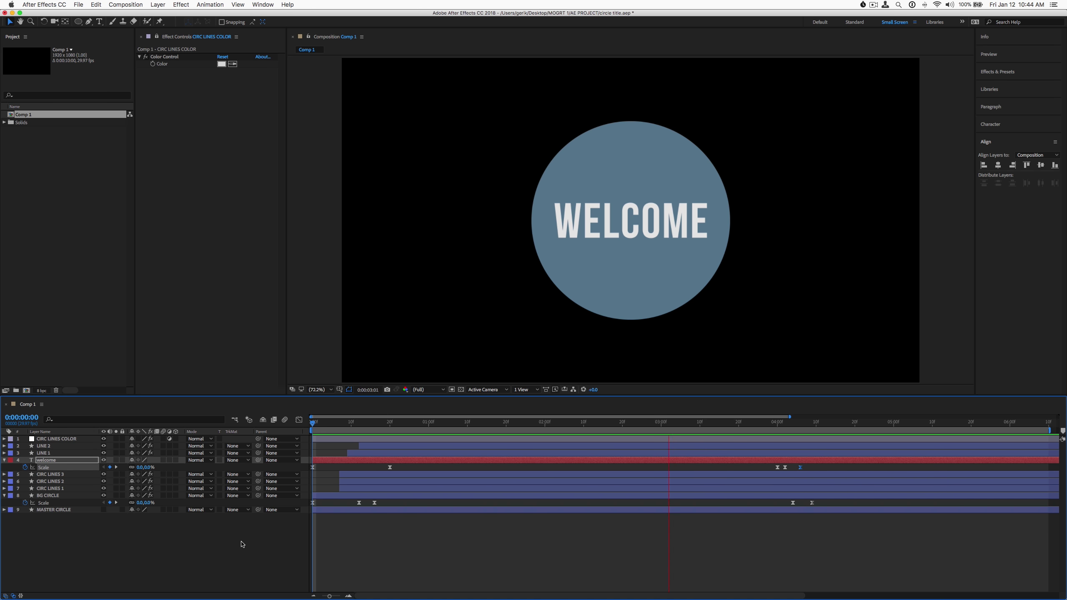
key(space)
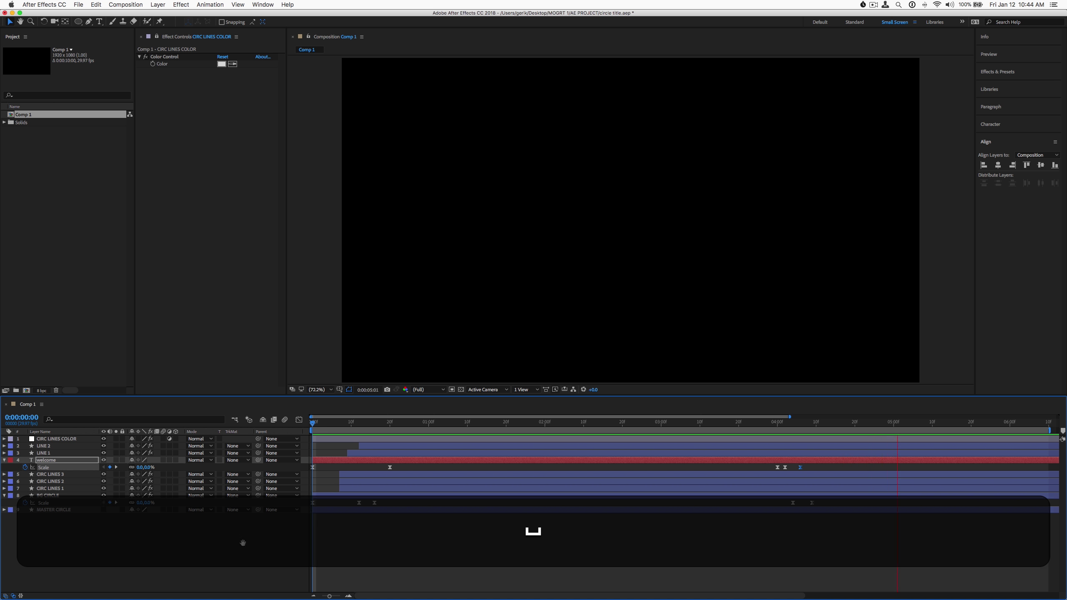
click(239, 555)
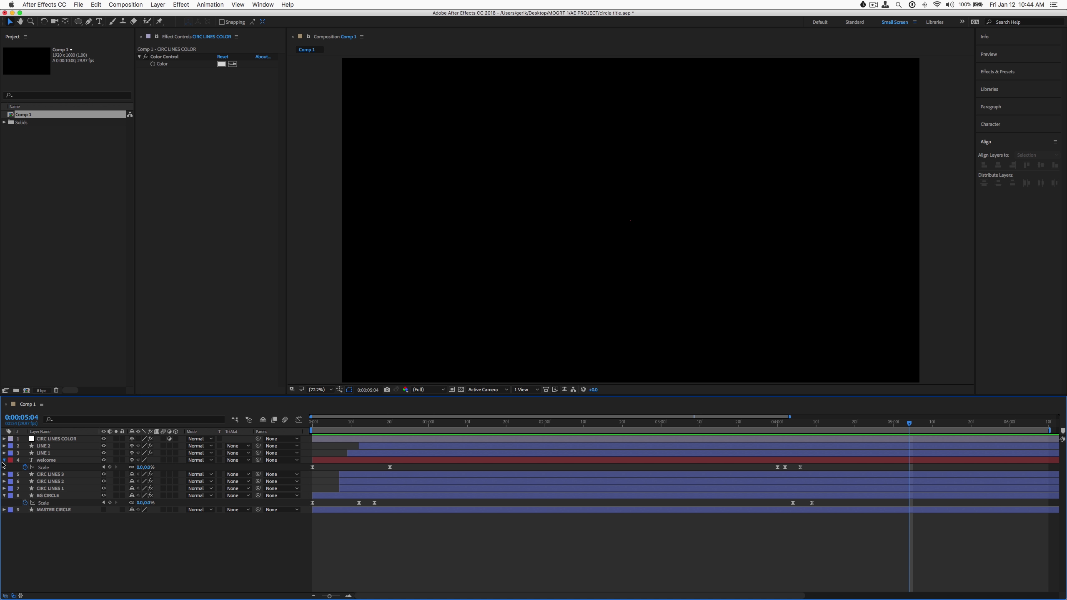
click(4, 461)
click(3, 489)
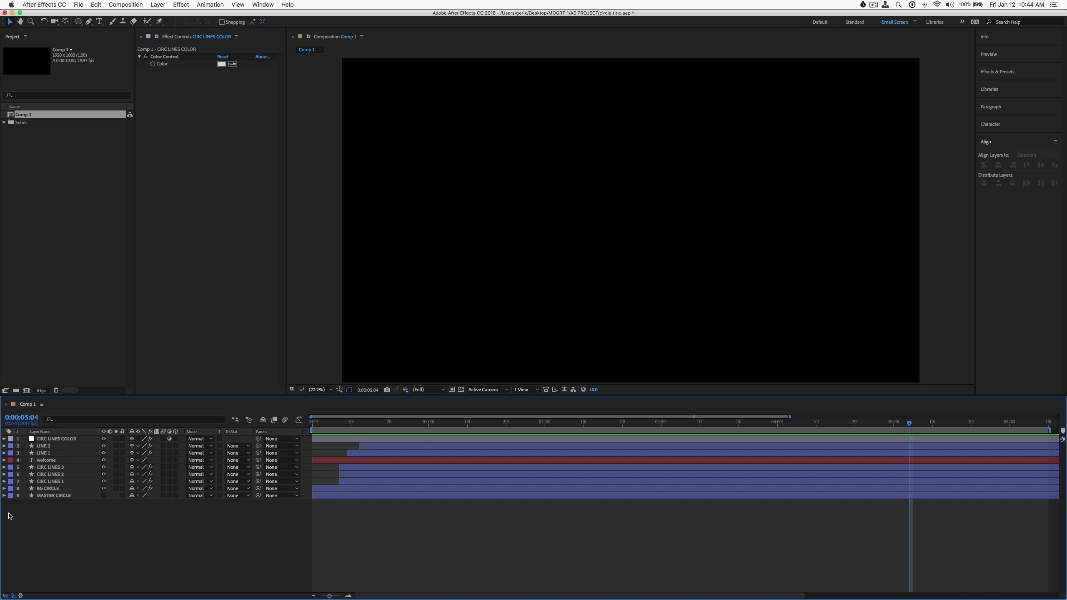
Step: Play the whole animation from the start, and collapse the Color Control effect's settings
drag(333, 425, 312, 425)
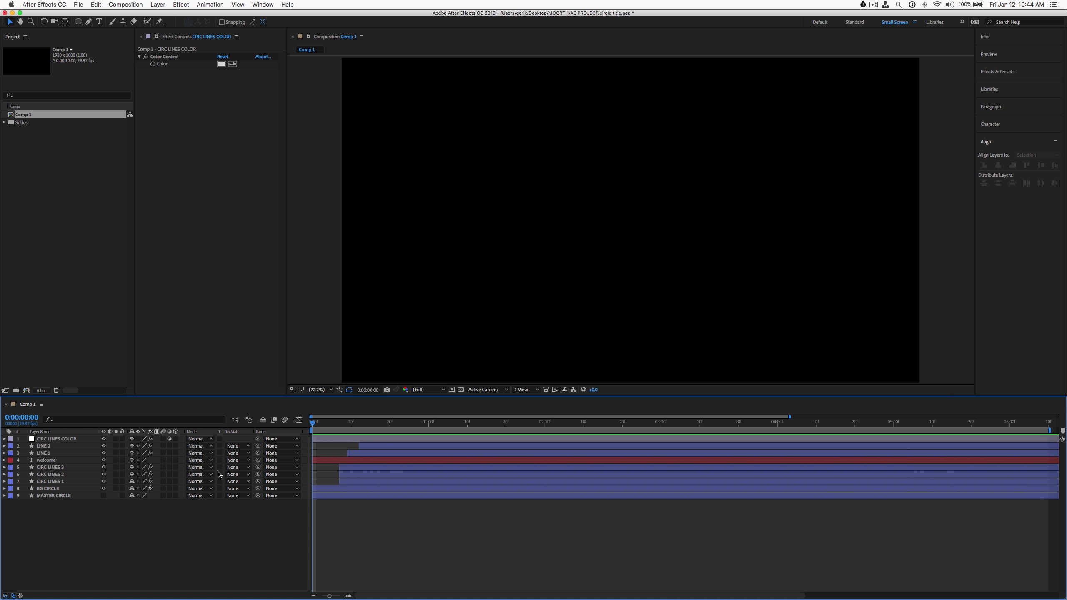
key(space)
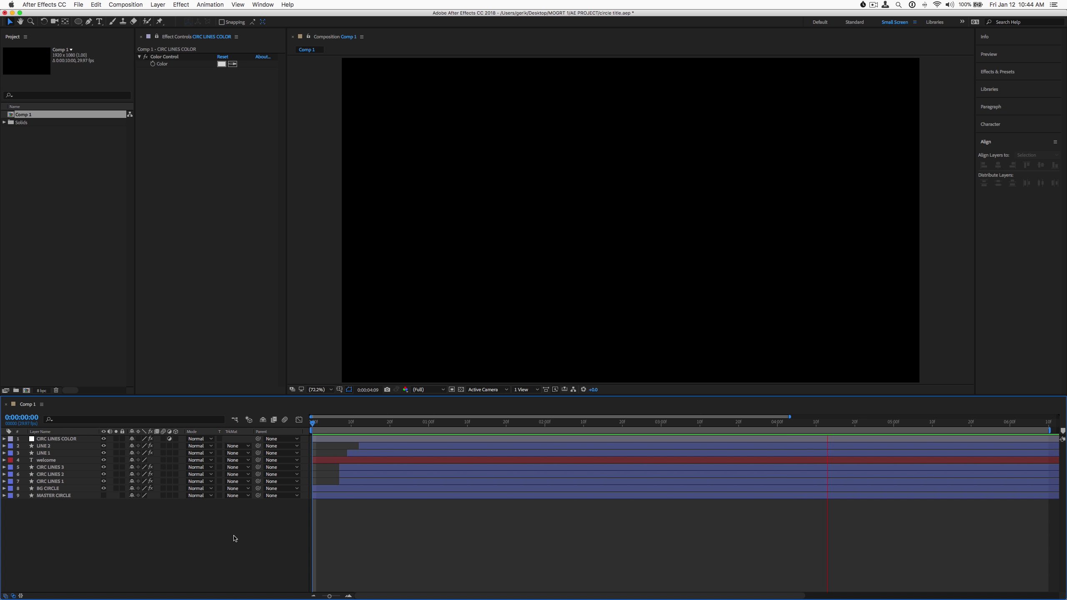
key(space)
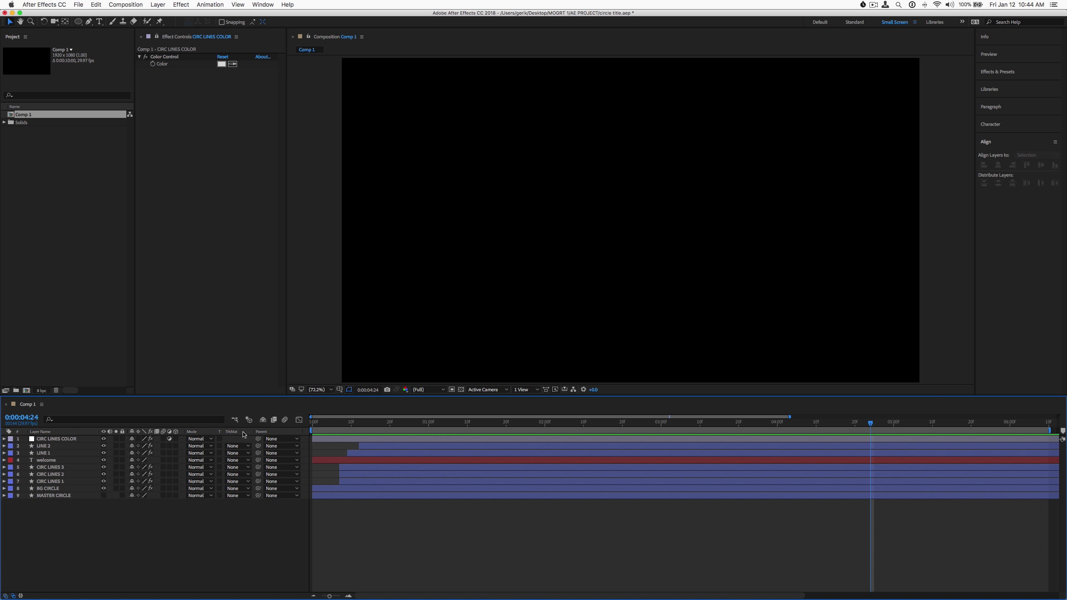
click(158, 41)
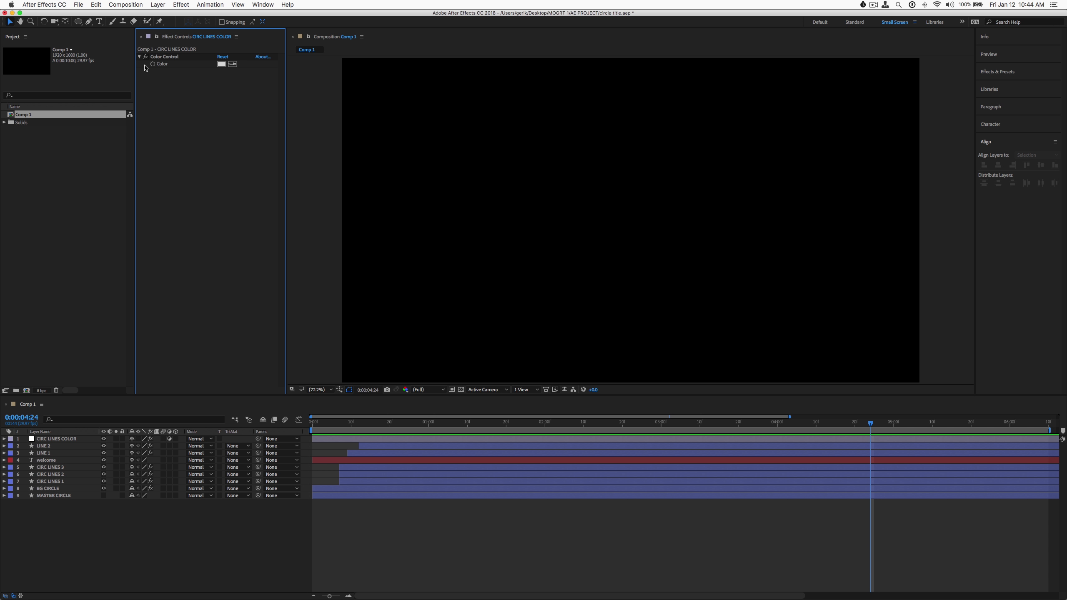
click(140, 56)
click(103, 553)
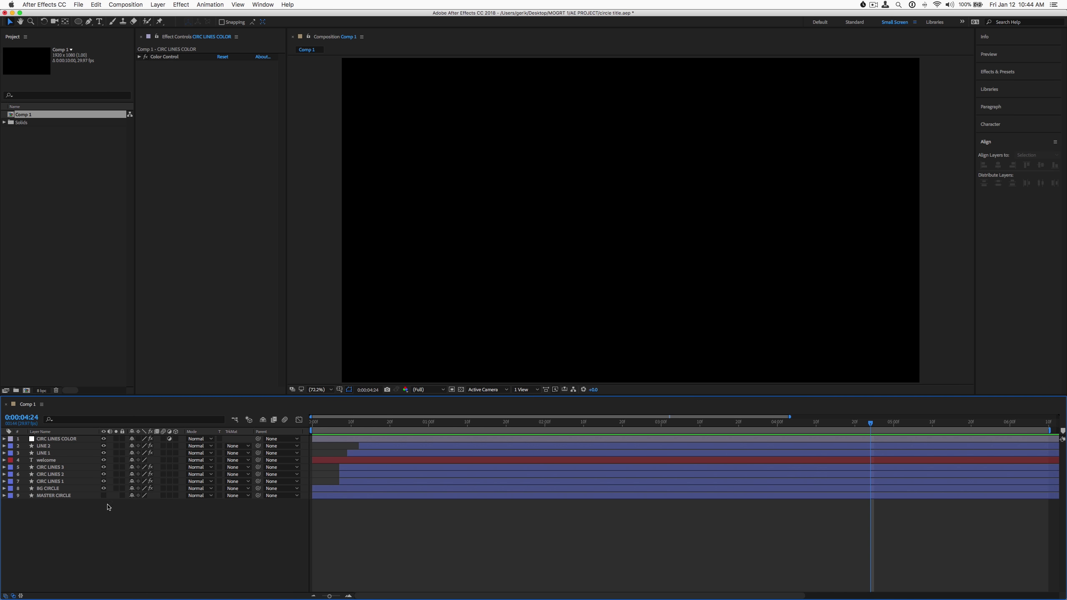
Step: Enable motion blur for the composition and for every layer from LINE 2 down to MASTER CIRCLE
mouse_move(343, 427)
mouse_down()
mouse_move(456, 423)
mouse_move(331, 424)
mouse_up()
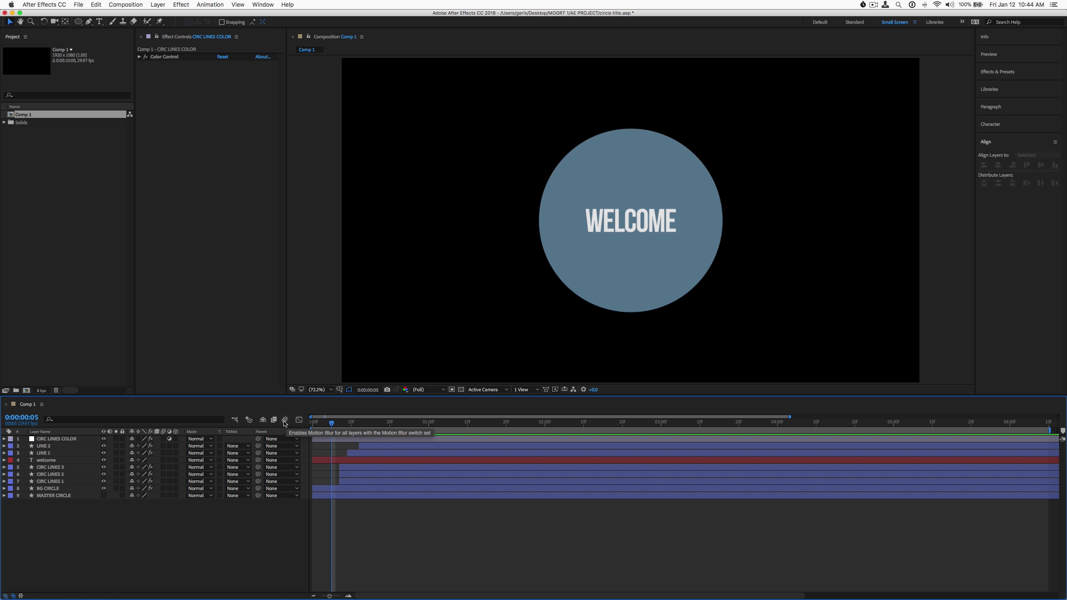
click(285, 421)
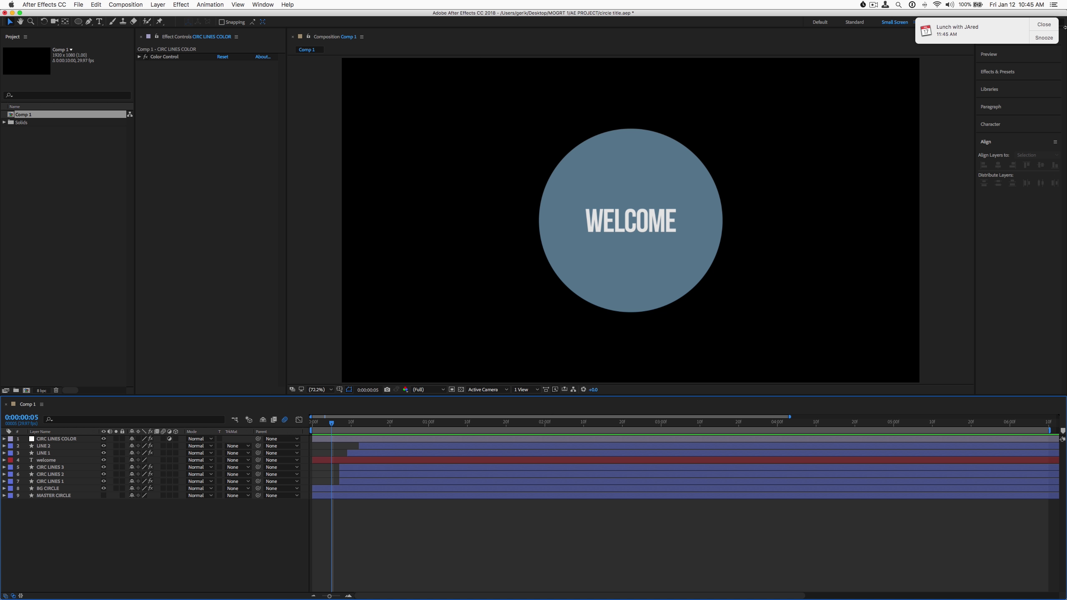
click(1046, 26)
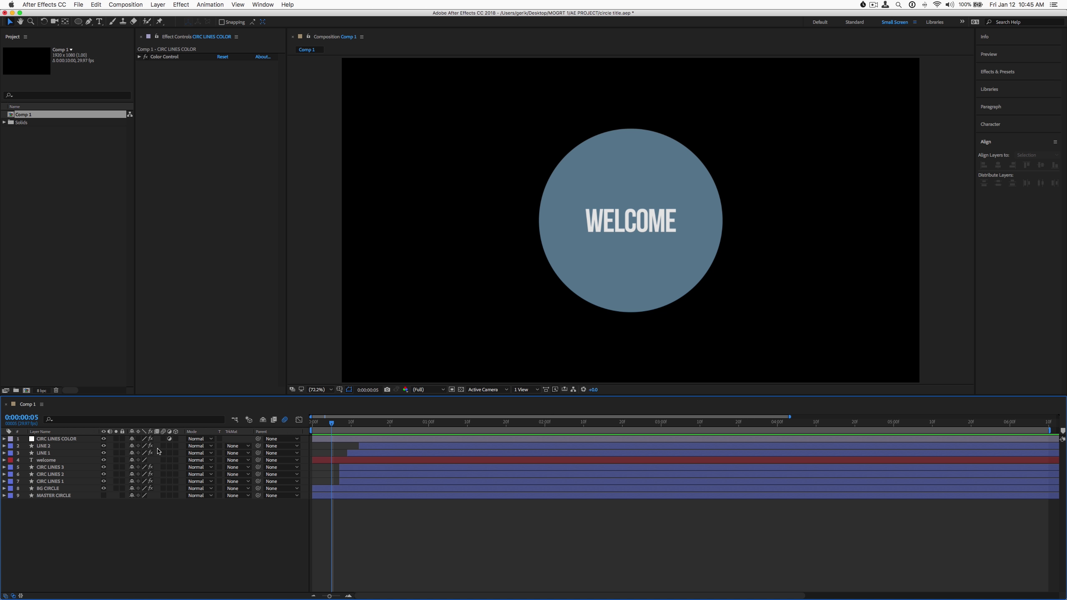
drag(165, 446, 162, 519)
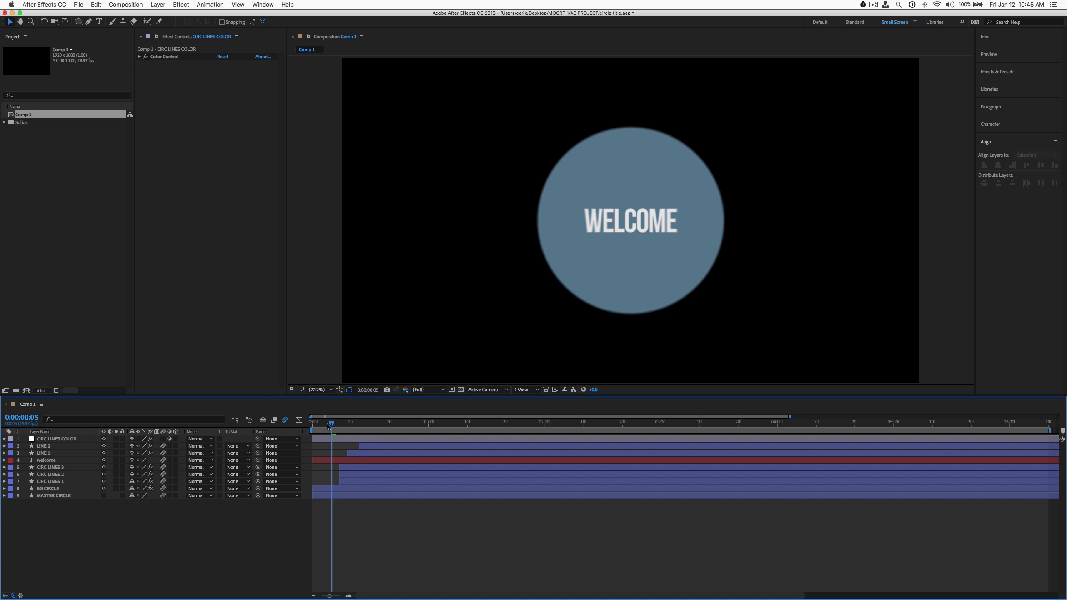
Step: Preview the motion-blurred animation from the first frame and save the project
drag(329, 427, 272, 435)
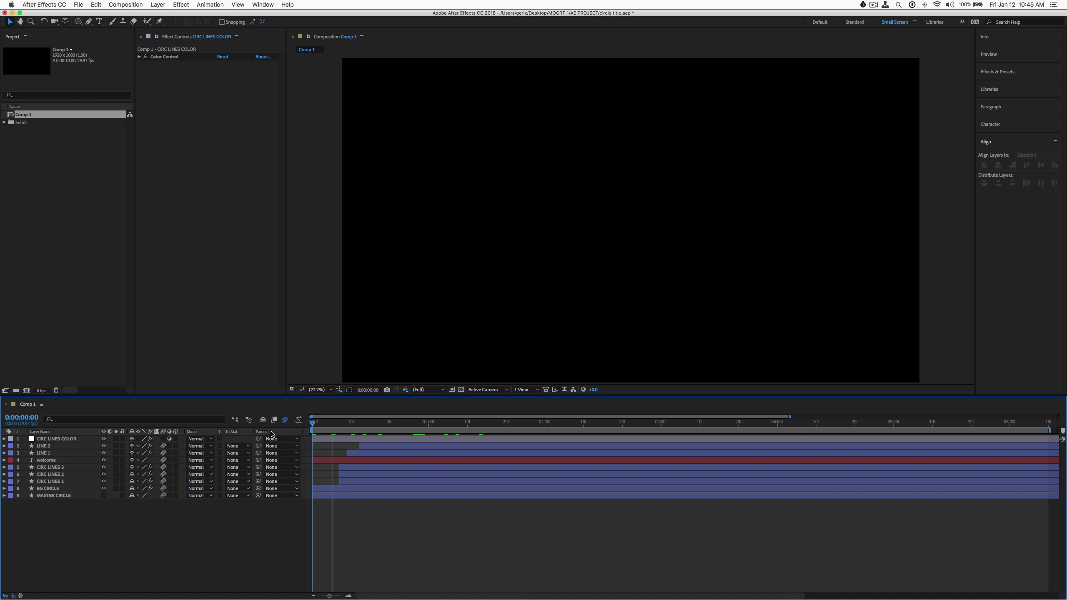
key(space)
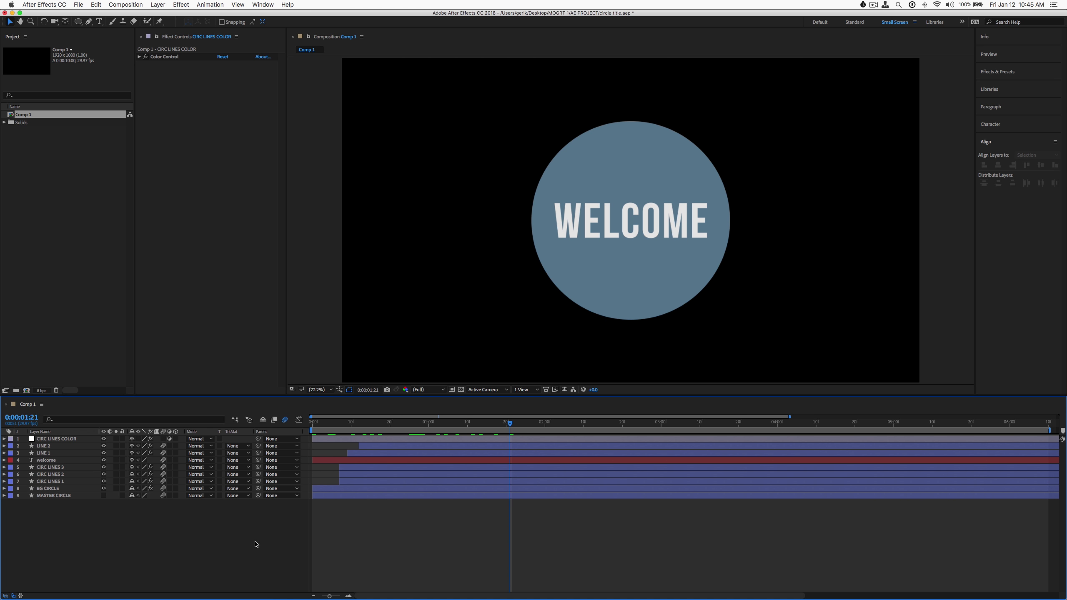
key(space)
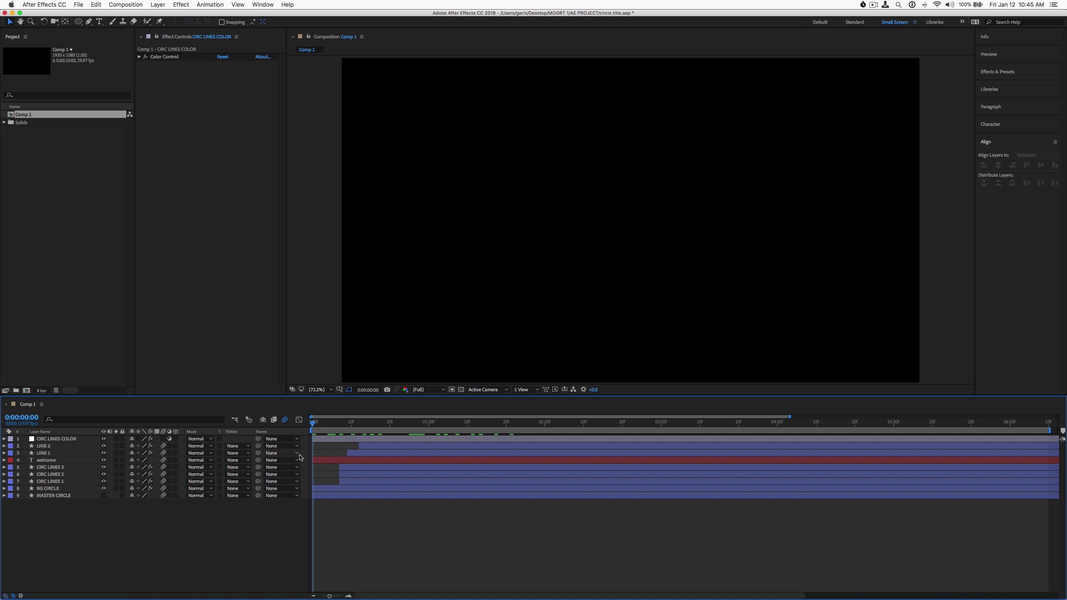
key(super+s)
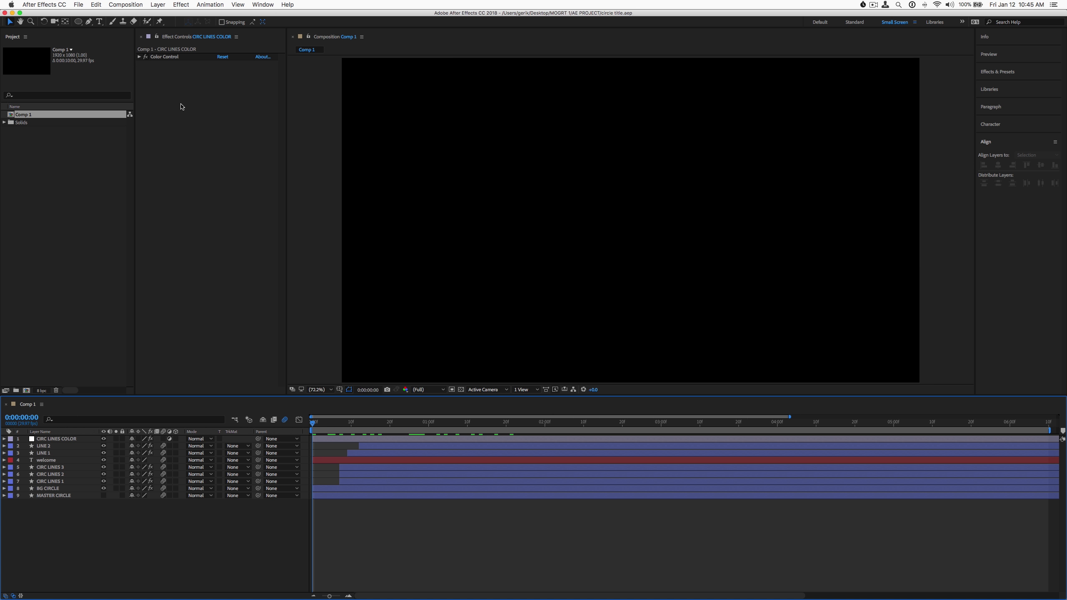
Step: Switch to the Essential Graphics workspace and rename the composition Comp 1 as CIRCLE TITLE
click(961, 22)
click(969, 53)
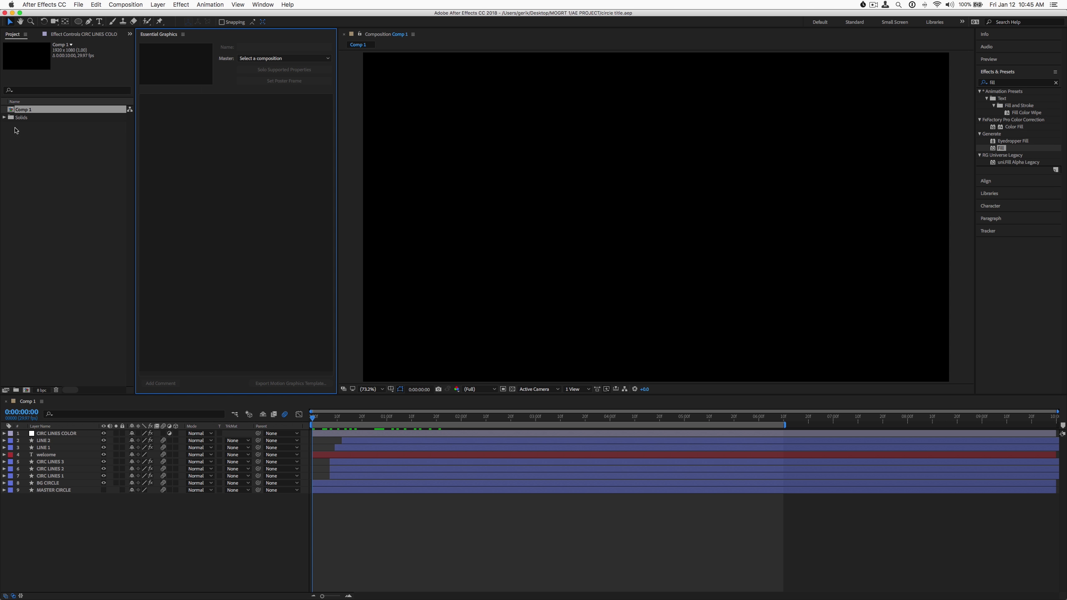
click(15, 149)
click(28, 111)
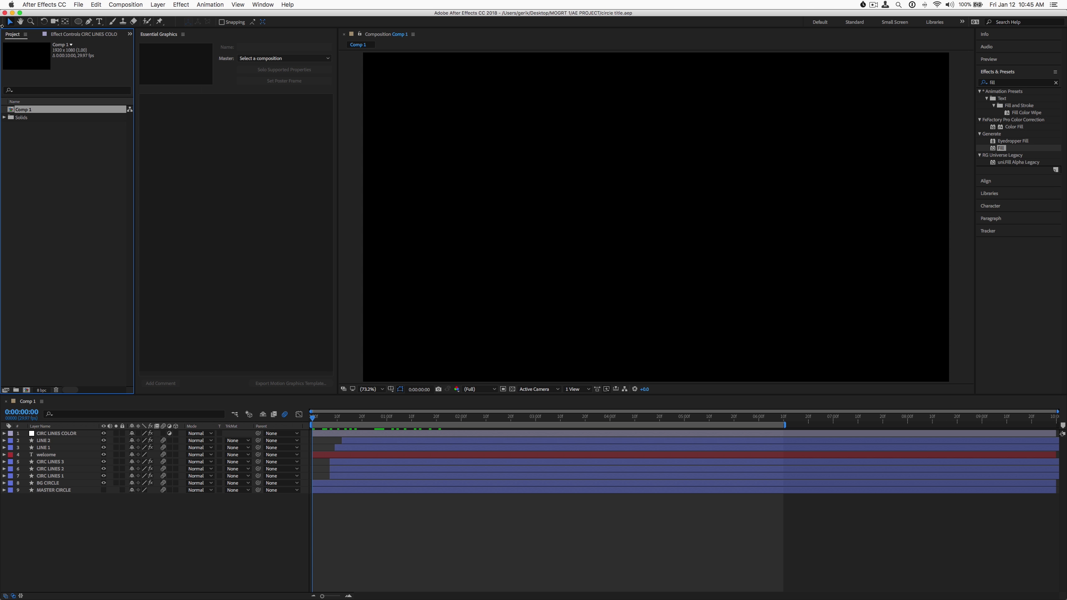
key(Return)
text(CIRCLE W)
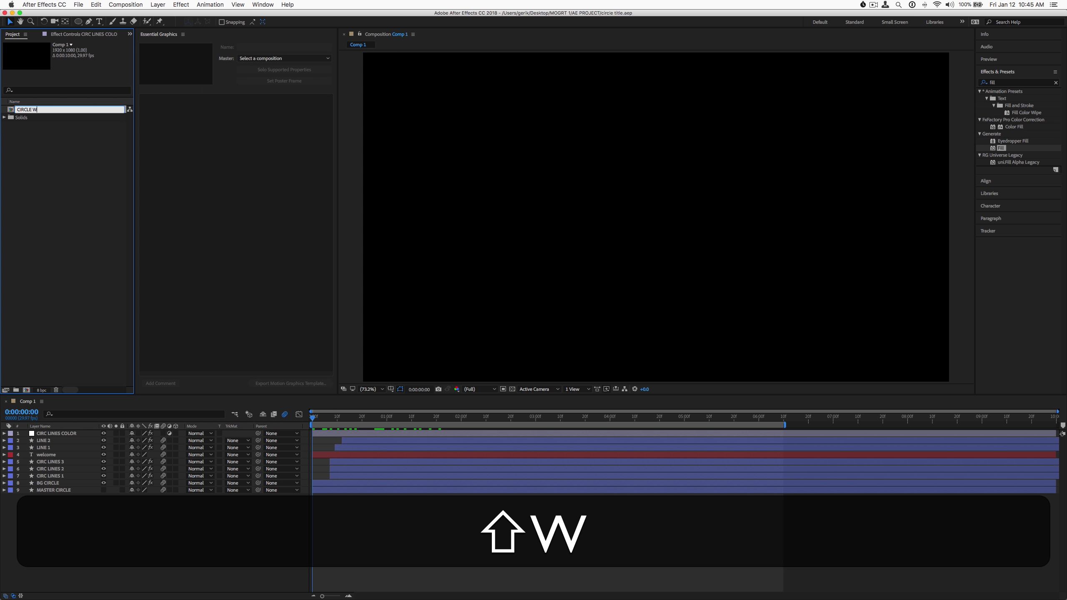
key(BackSpace)
text(TITLE)
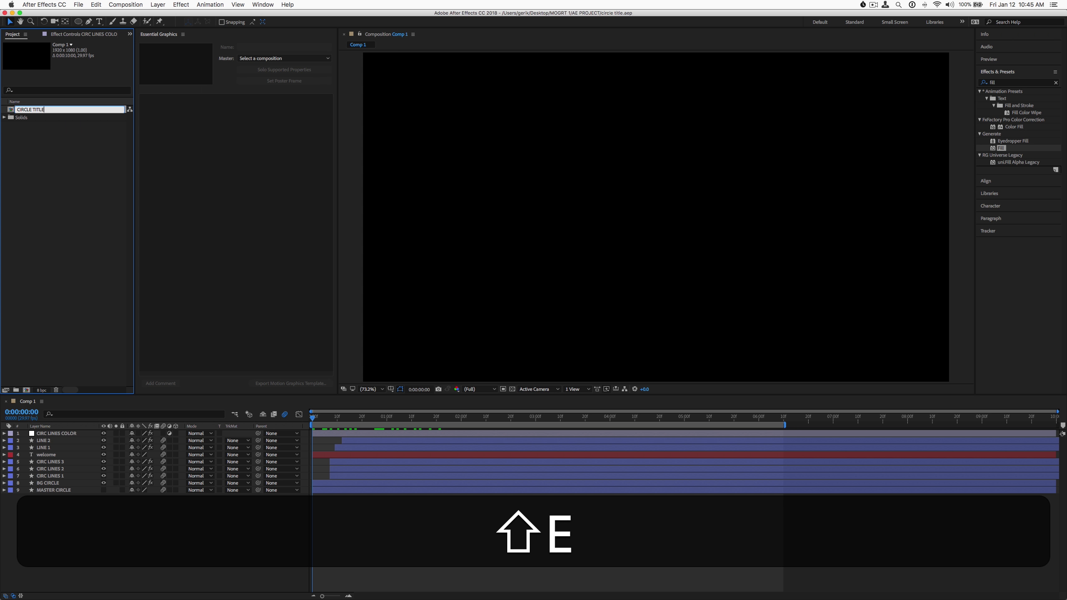
key(Return)
click(77, 228)
Step: Set CIRCLE TITLE as the Essential Graphics master composition and name the template Circle Title 01
click(259, 141)
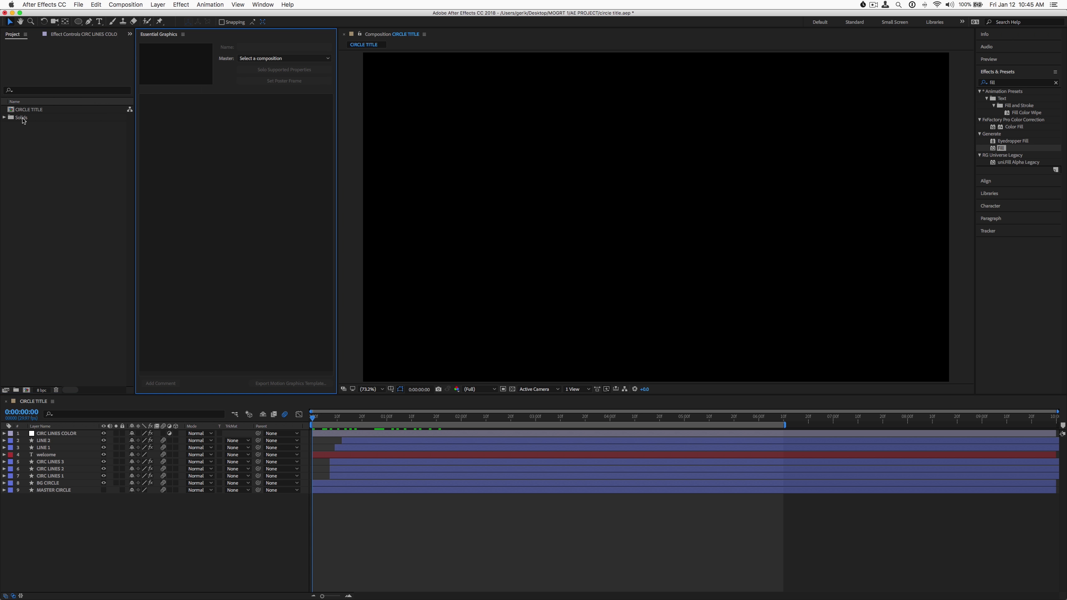
click(273, 58)
click(265, 78)
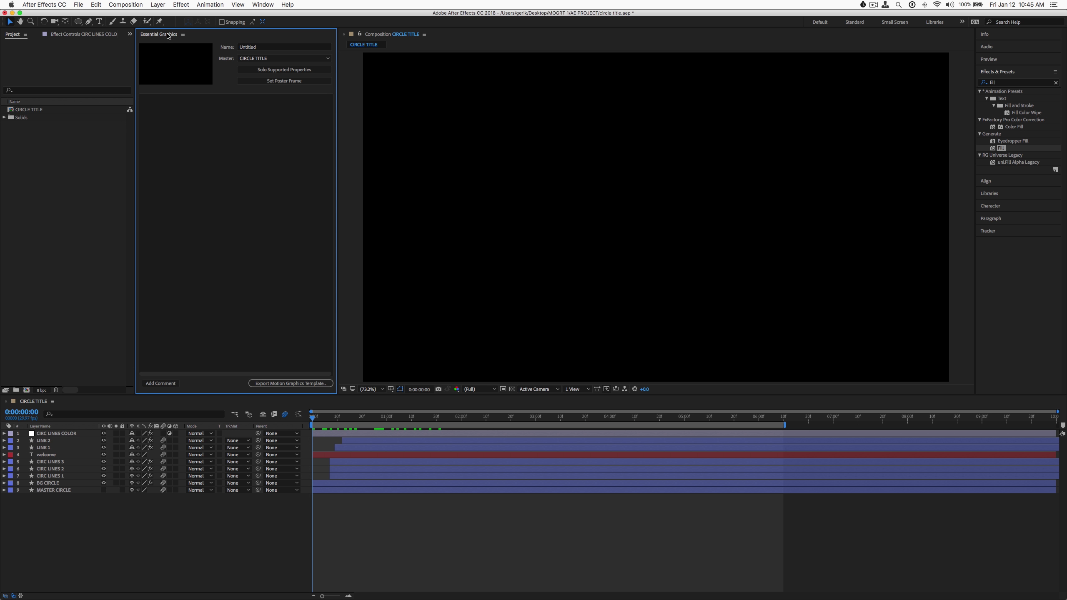
click(261, 46)
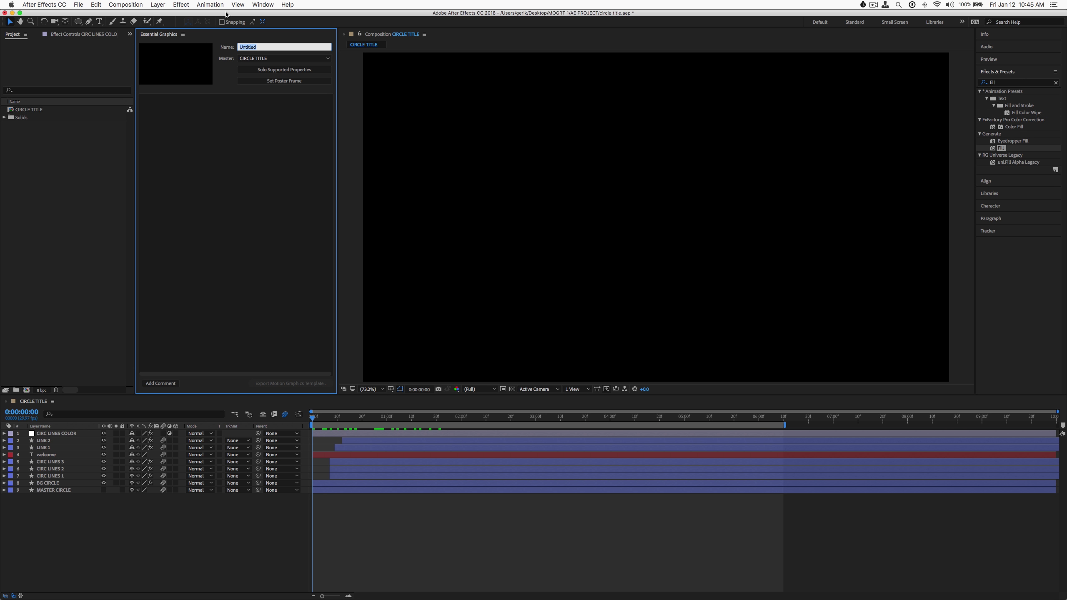
text(Circle W)
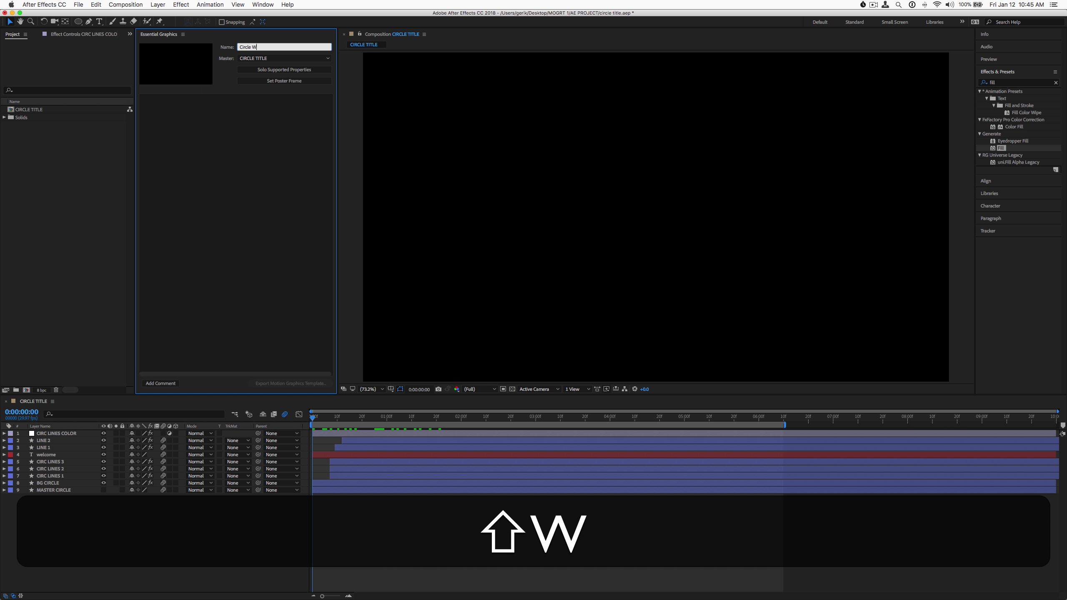
key(BackSpace)
text(Title )
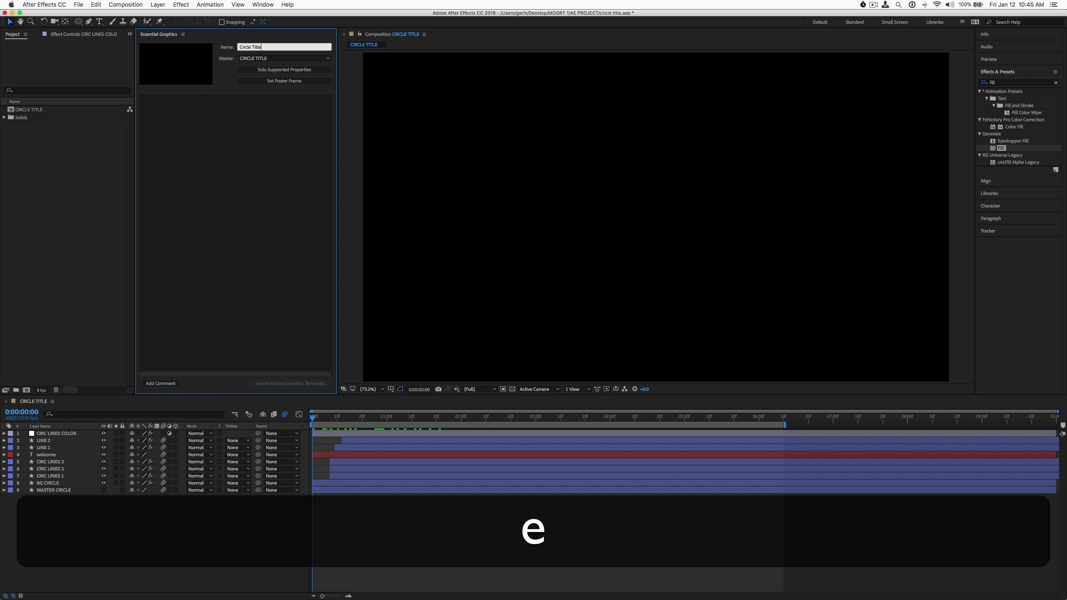
text(01)
key(Return)
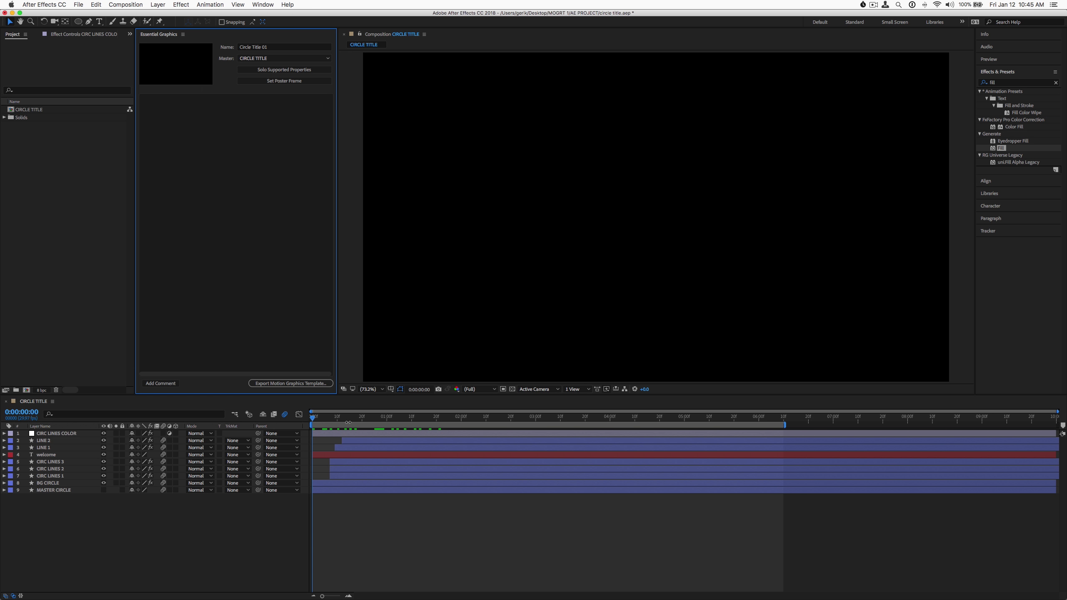
Step: Add the Color property of the BG CIRCLE layer's Fill effect to the Essential Graphics template
key(space)
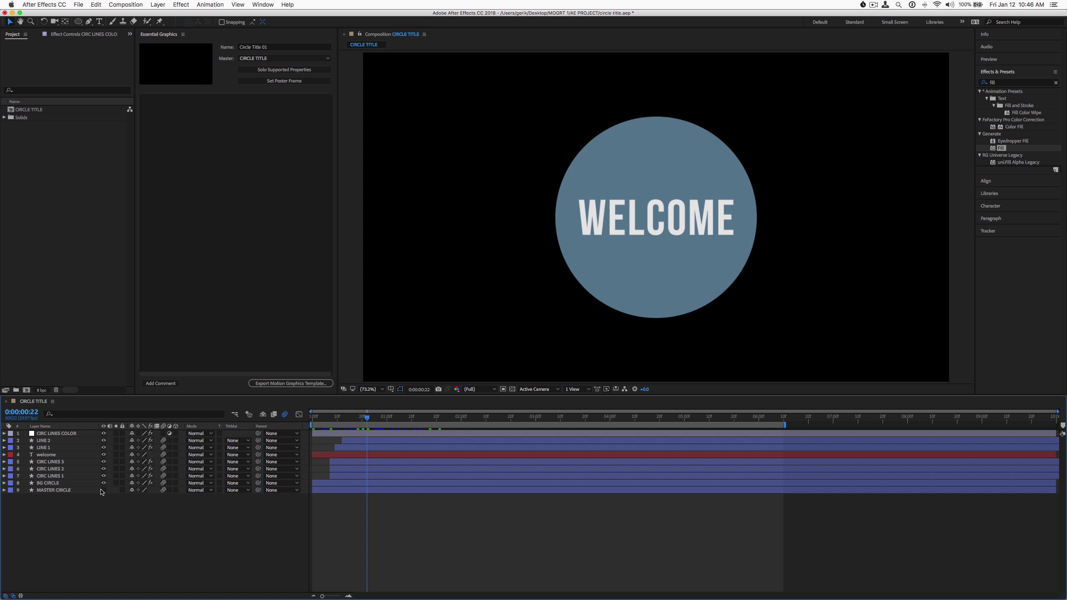
click(48, 484)
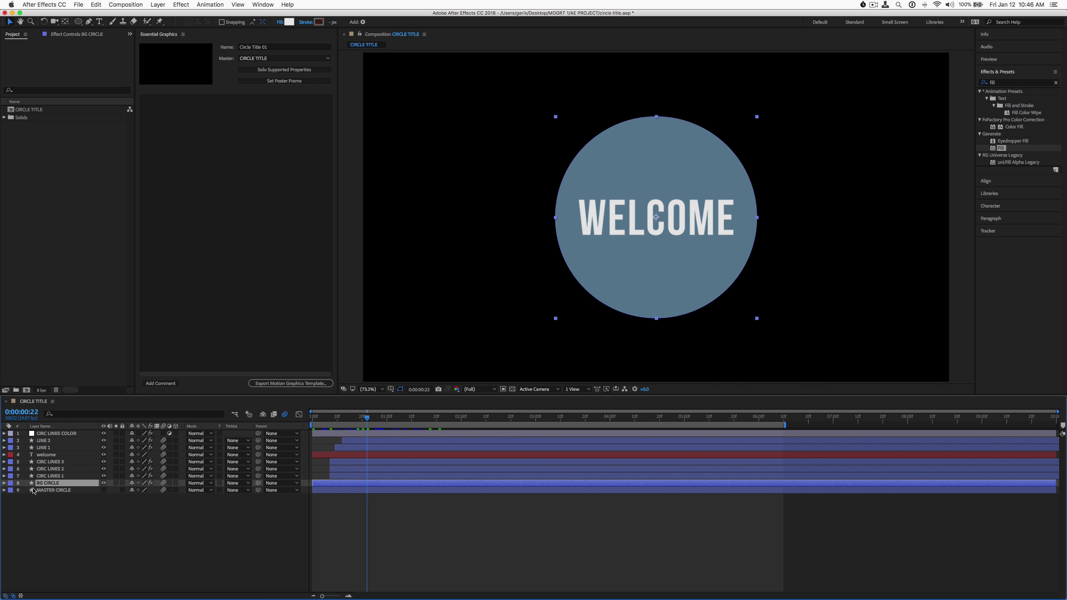
click(4, 483)
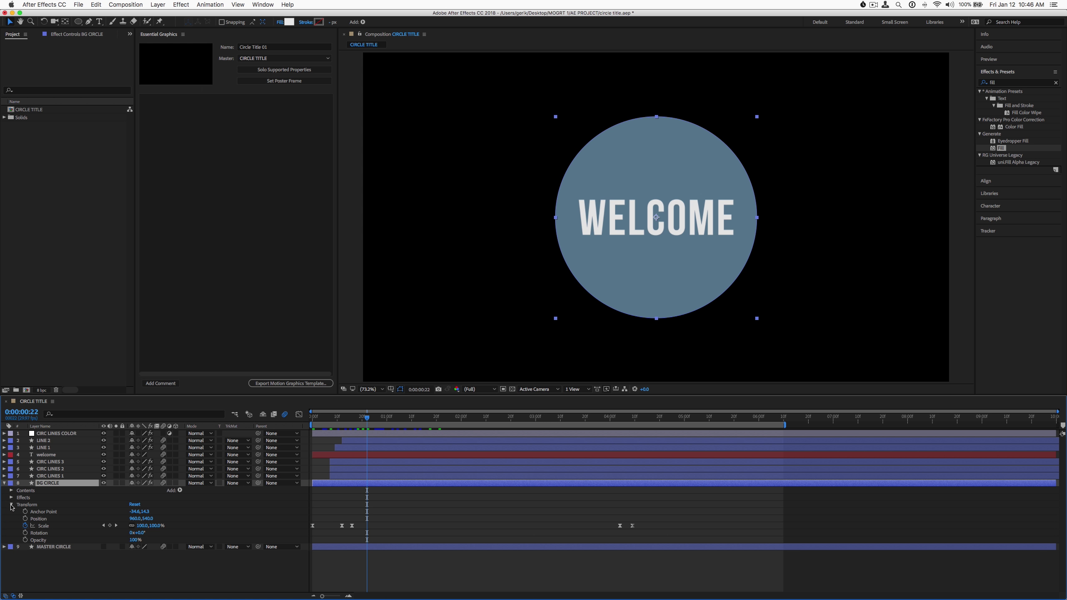
click(11, 505)
click(19, 529)
click(11, 498)
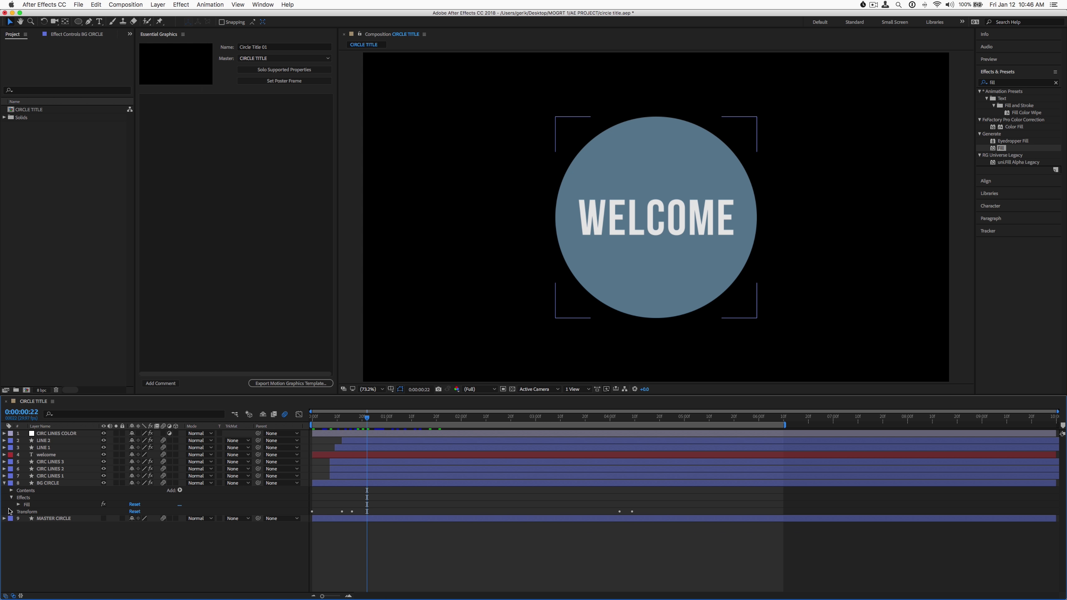
click(18, 504)
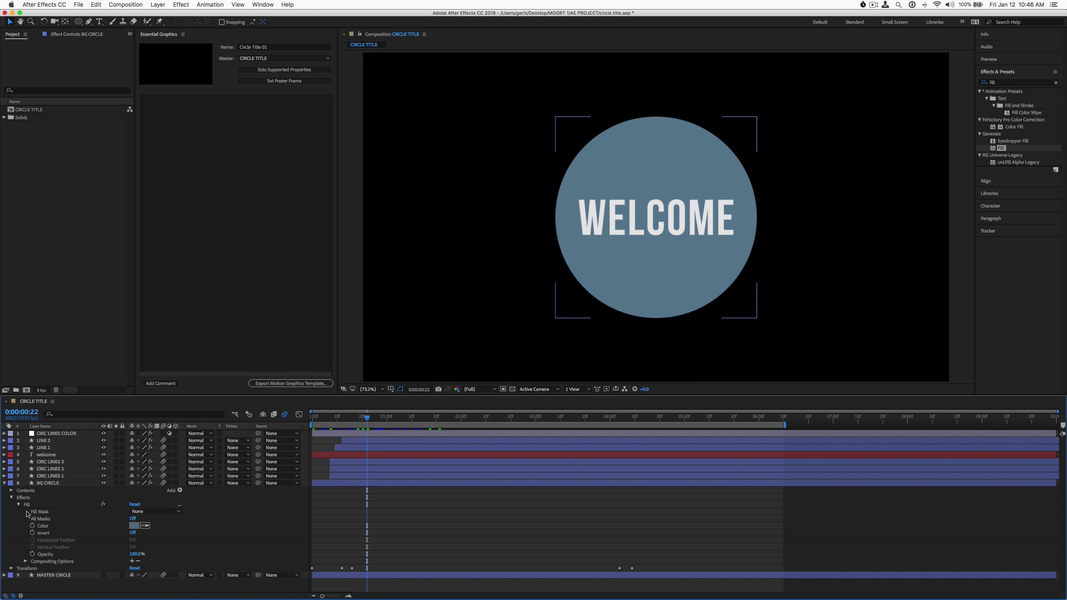
drag(47, 527, 217, 216)
Step: Rename the template's Color property as CIRCLE COLOR and collapse the BG CIRCLE layer
click(147, 101)
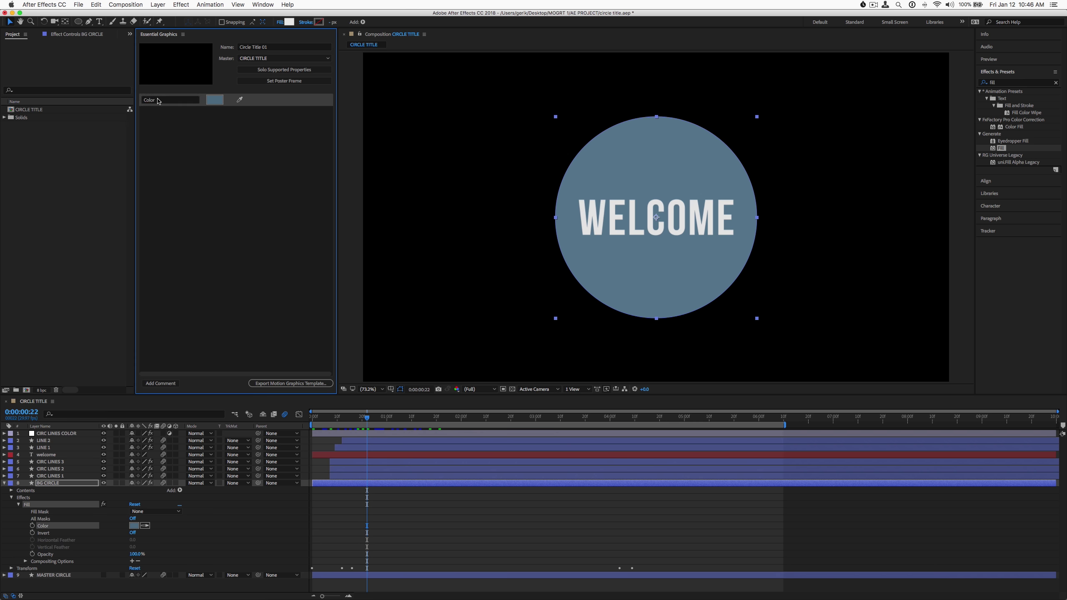
click(158, 99)
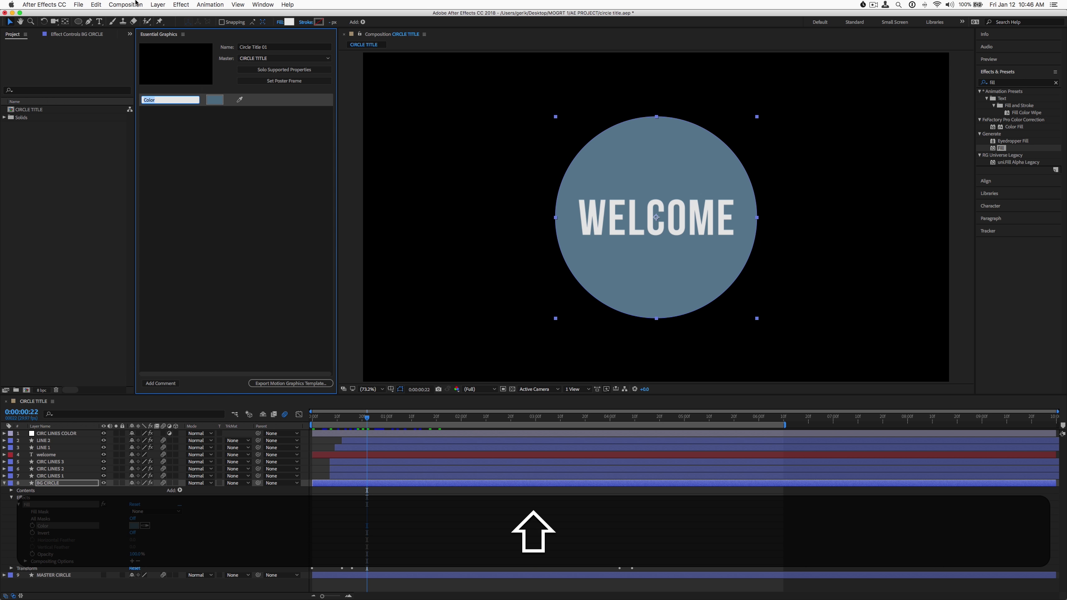
text(CIRCLE C)
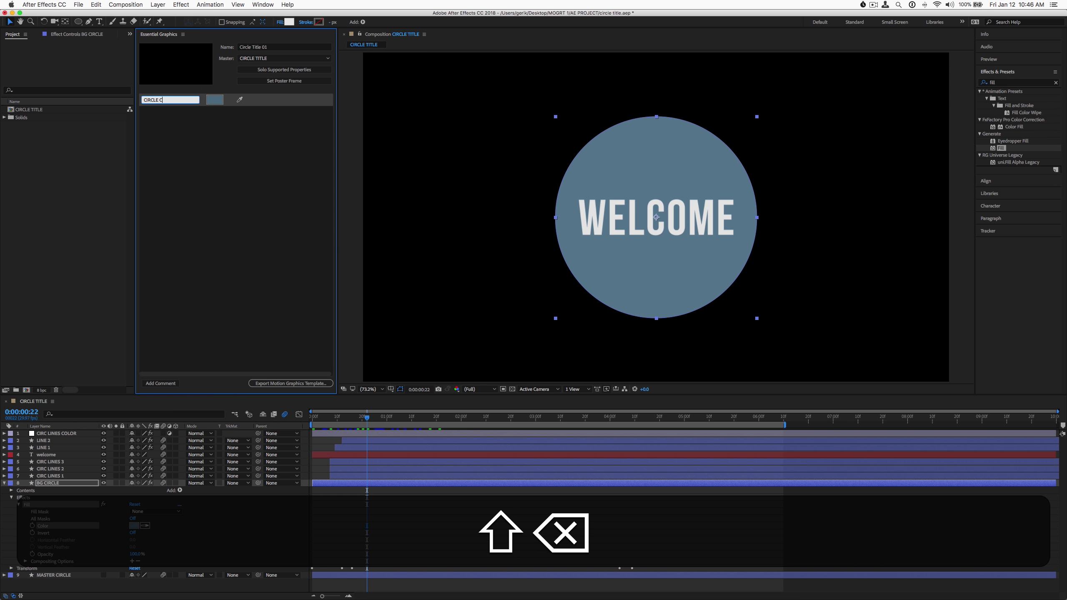
text(OLOR)
key(shift+Return)
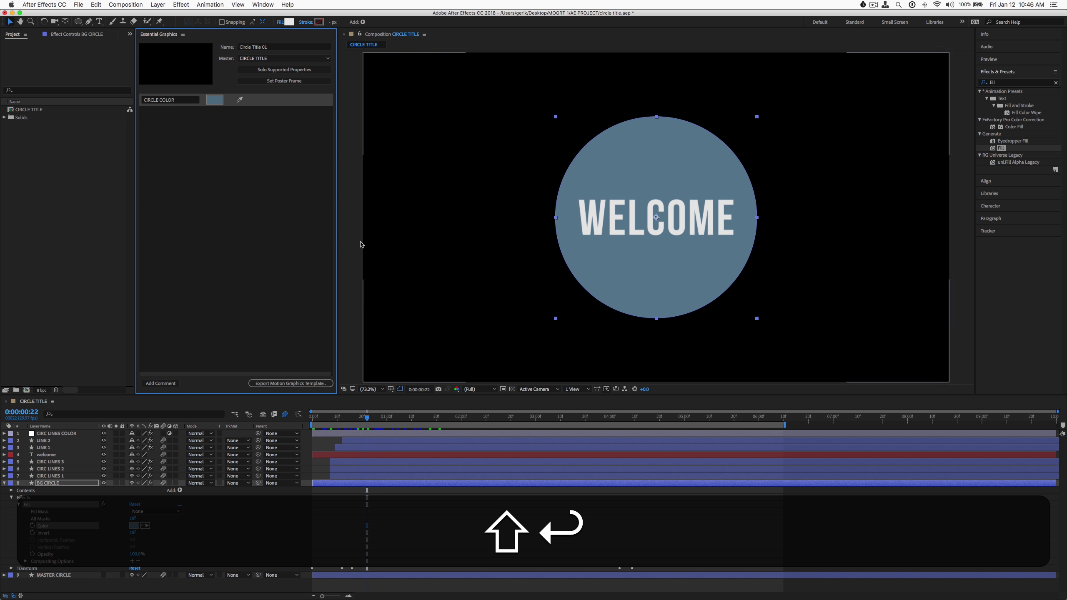
click(5, 484)
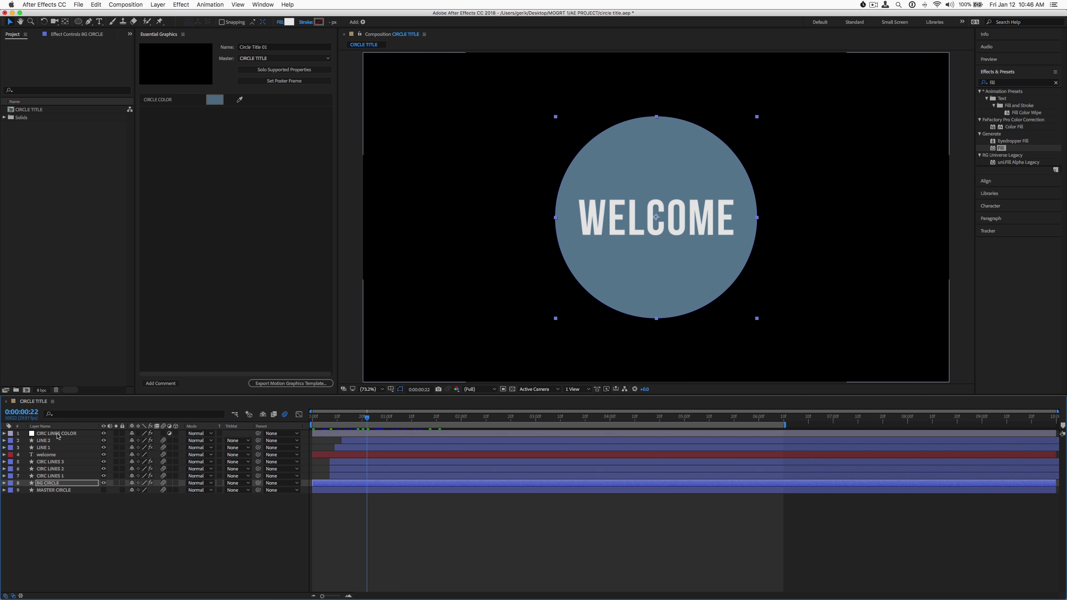
Step: Add the Color property of the CIRC LINES COLOR layer's Color Control effect to the Essential Graphics template
click(56, 434)
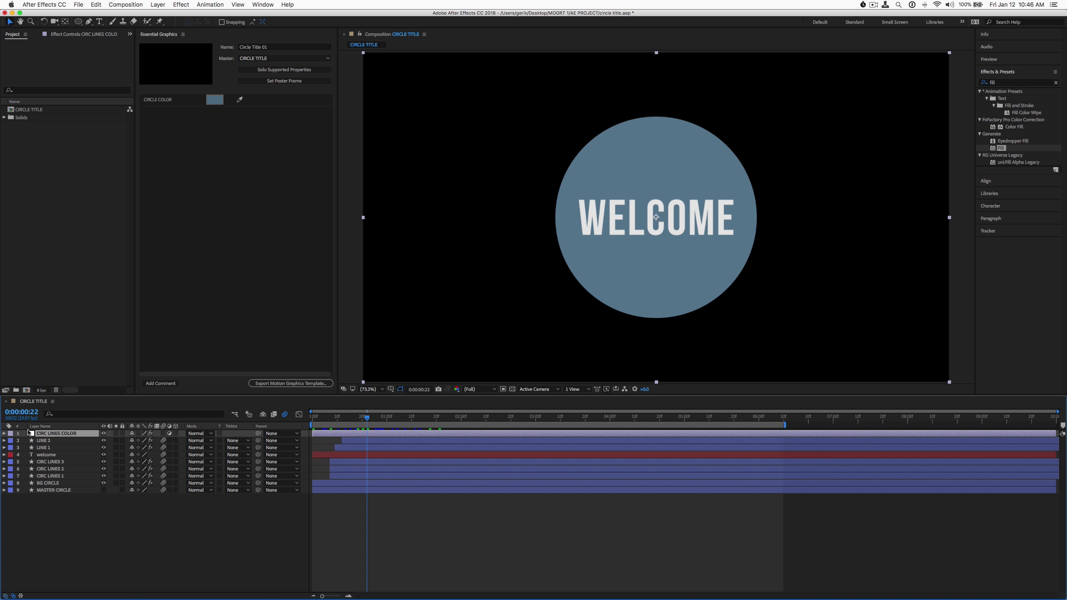
click(4, 434)
click(11, 449)
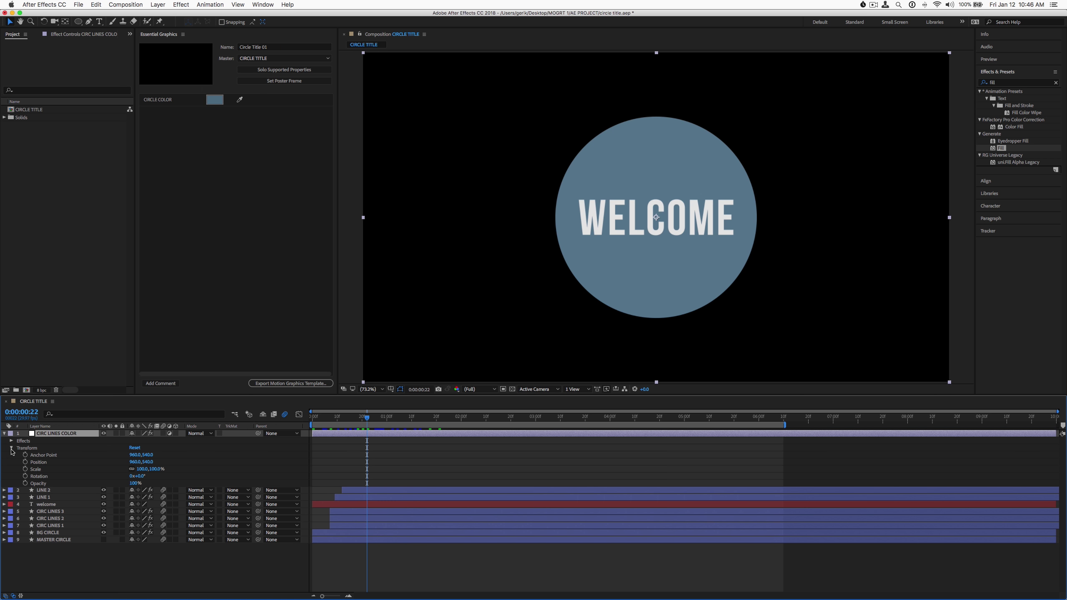
click(10, 448)
click(11, 441)
click(18, 448)
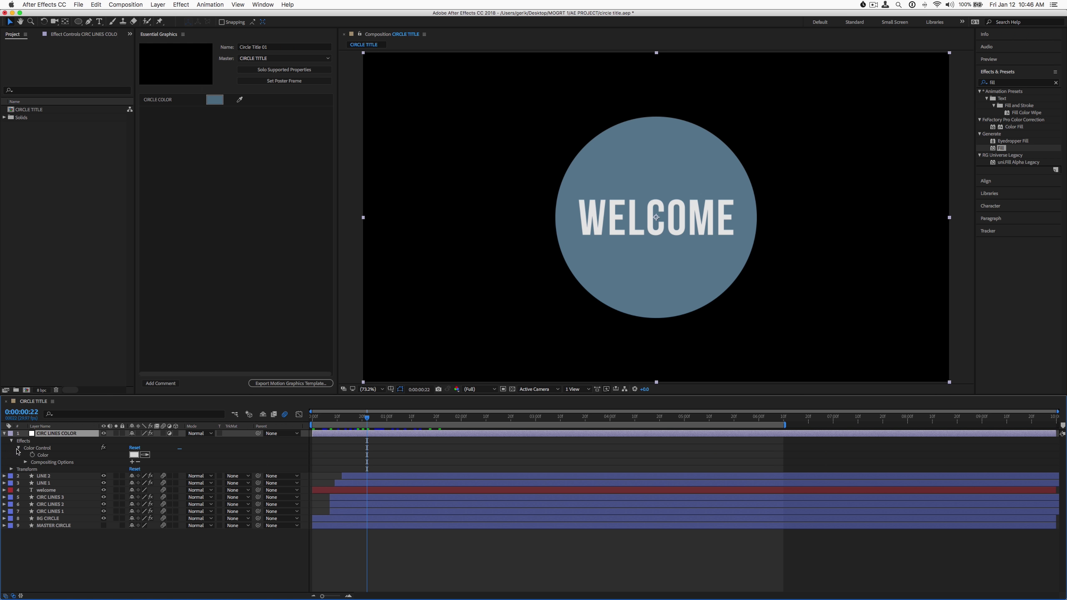
click(43, 455)
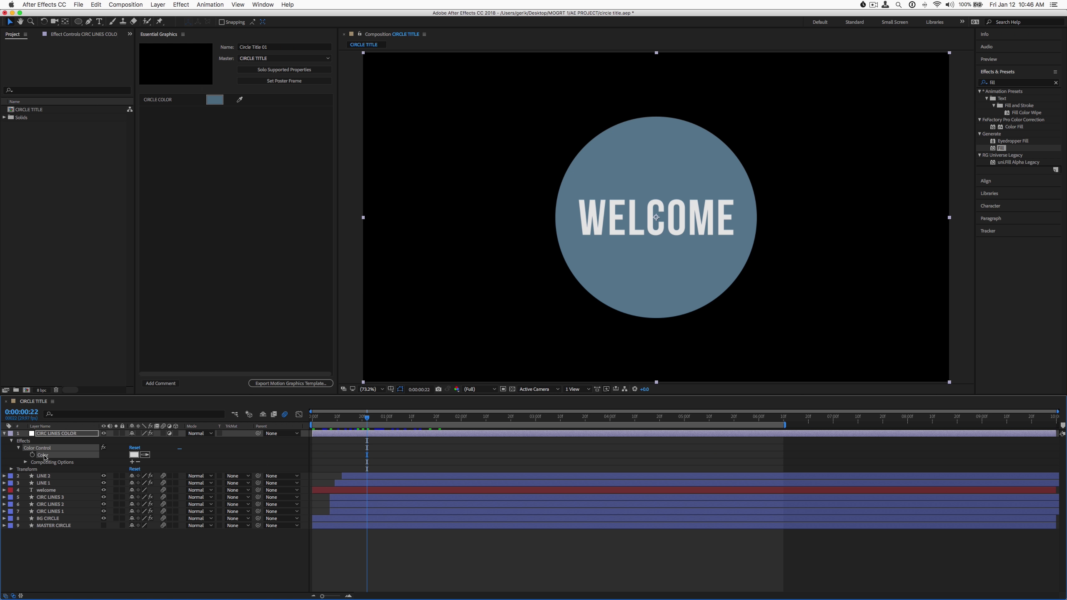
drag(88, 433, 192, 161)
Step: Rename the newly added Color property in the template as LINES COLOR
click(164, 114)
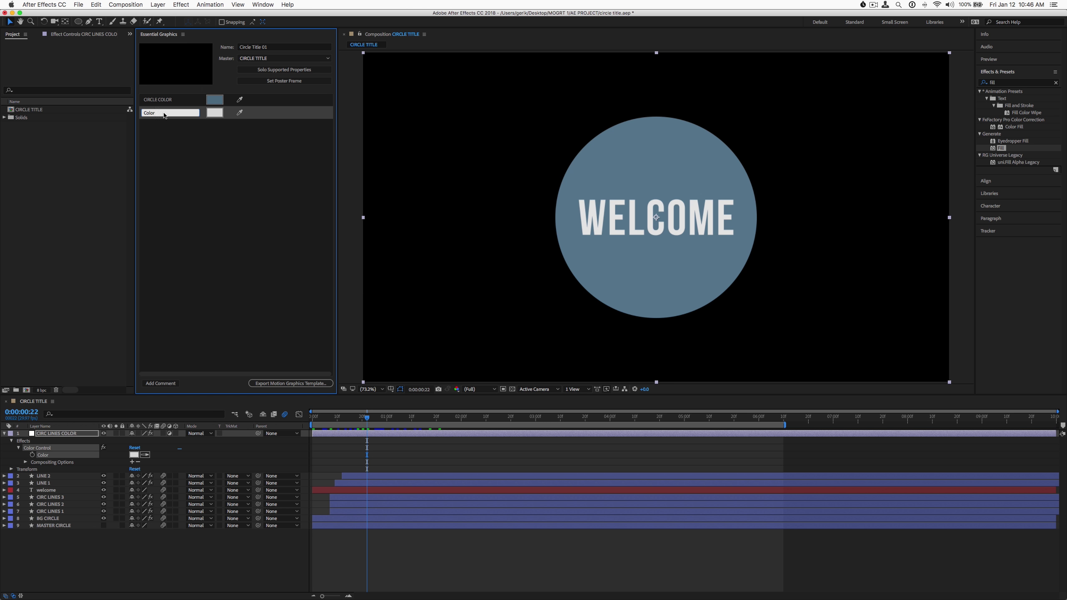
text(LINCE)
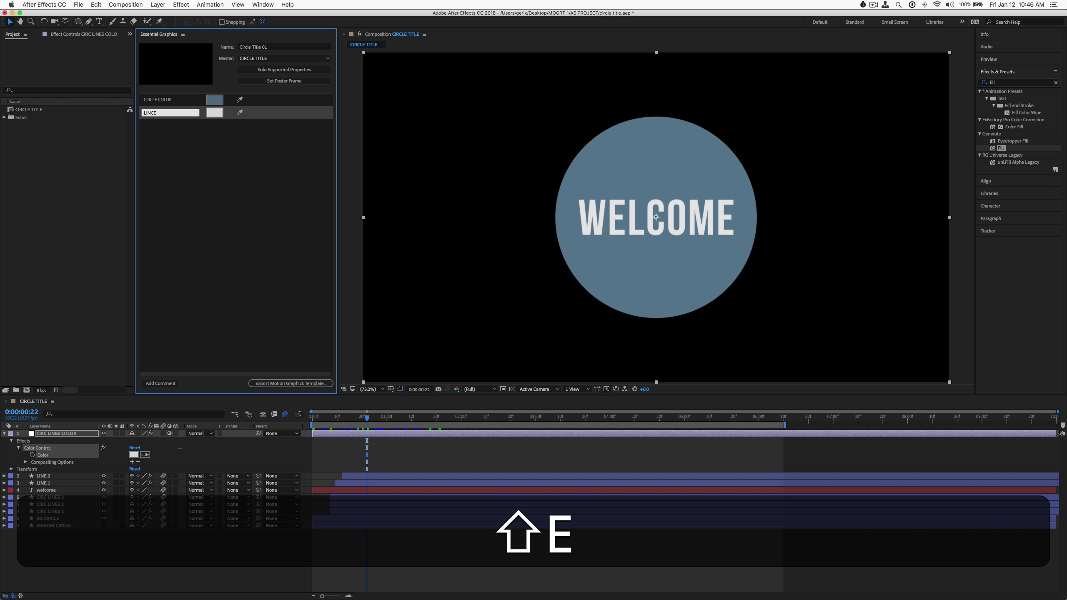
text(S CO)
key(BackSpace)
key(BackSpace)
key(BackSpace)
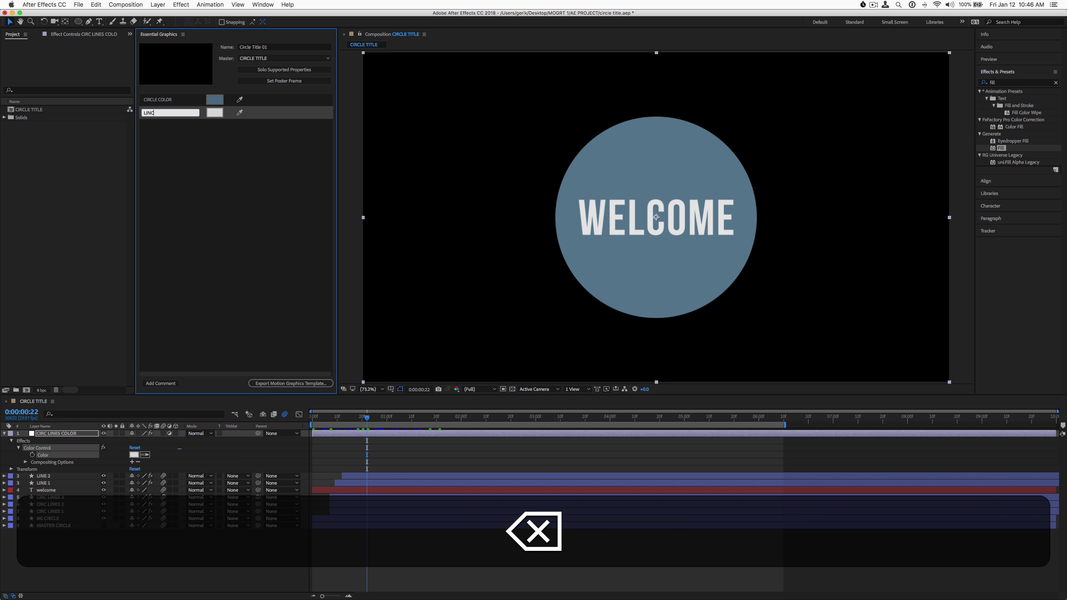
key(BackSpace)
text(ES COLOR)
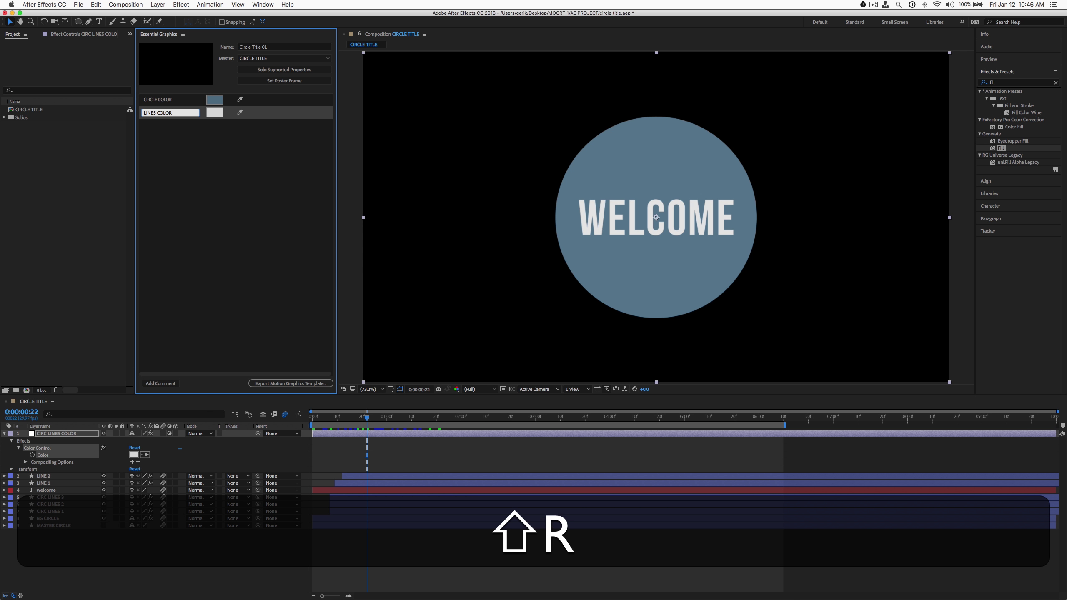
key(shift+Return)
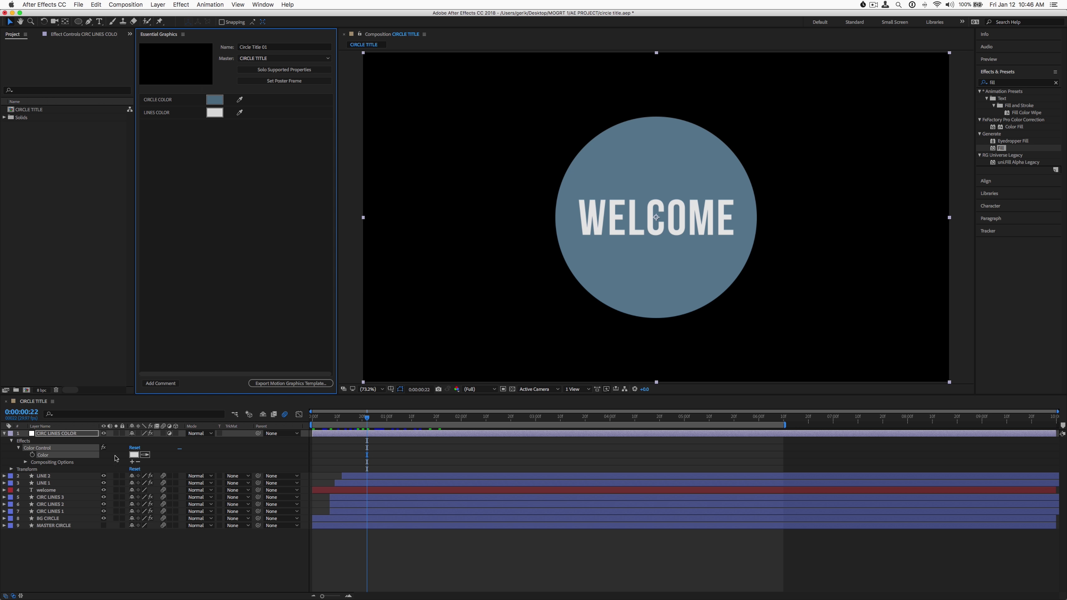
Step: Add the Source Text property of the welcome text layer to the Essential Graphics template
click(42, 491)
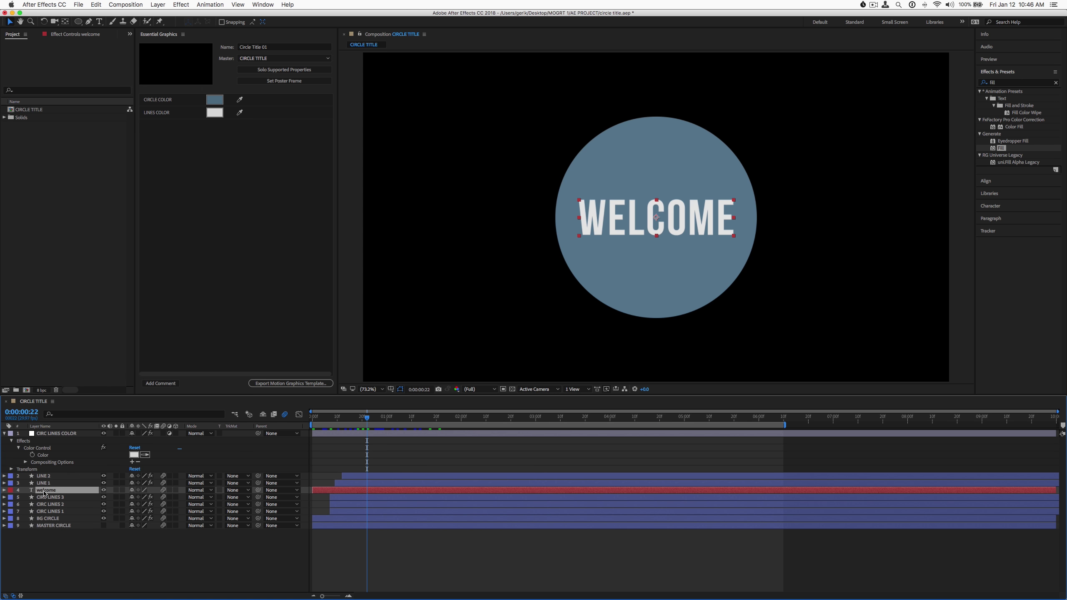
drag(44, 492, 176, 176)
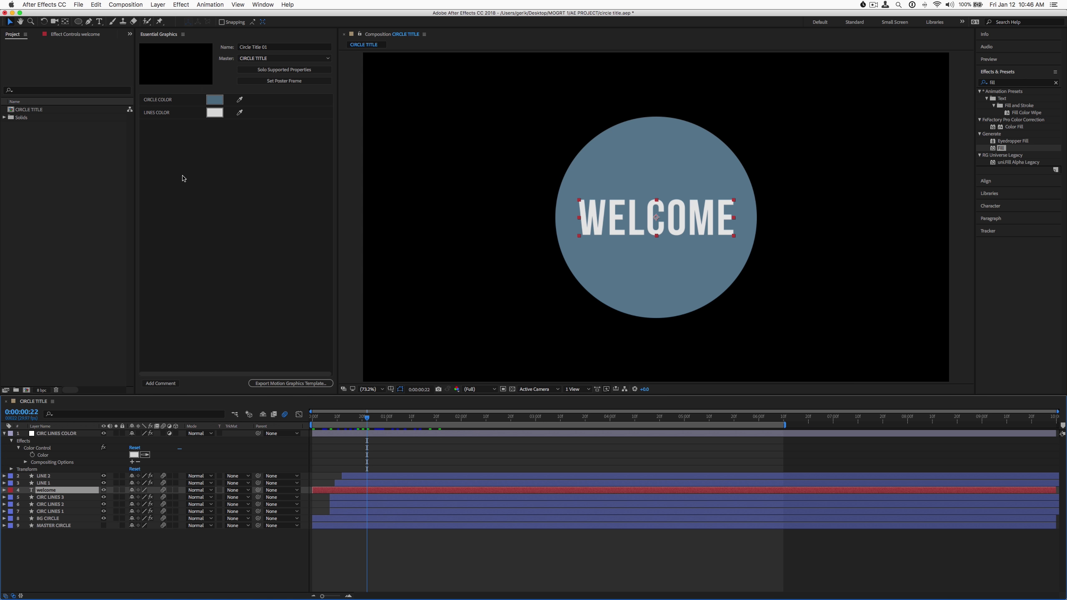
click(4, 490)
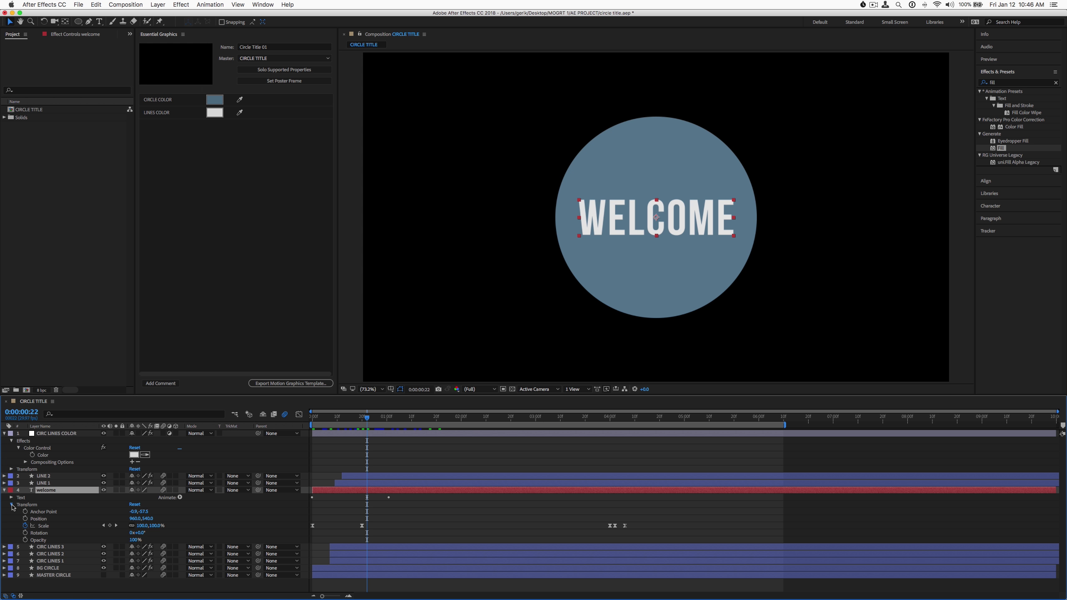
click(11, 504)
click(17, 499)
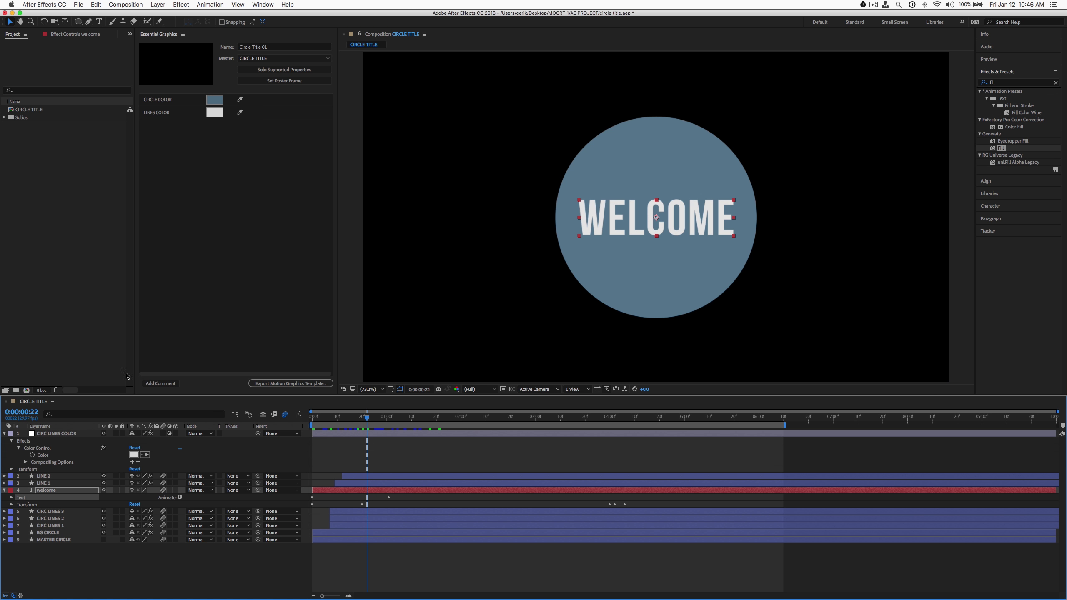
click(11, 497)
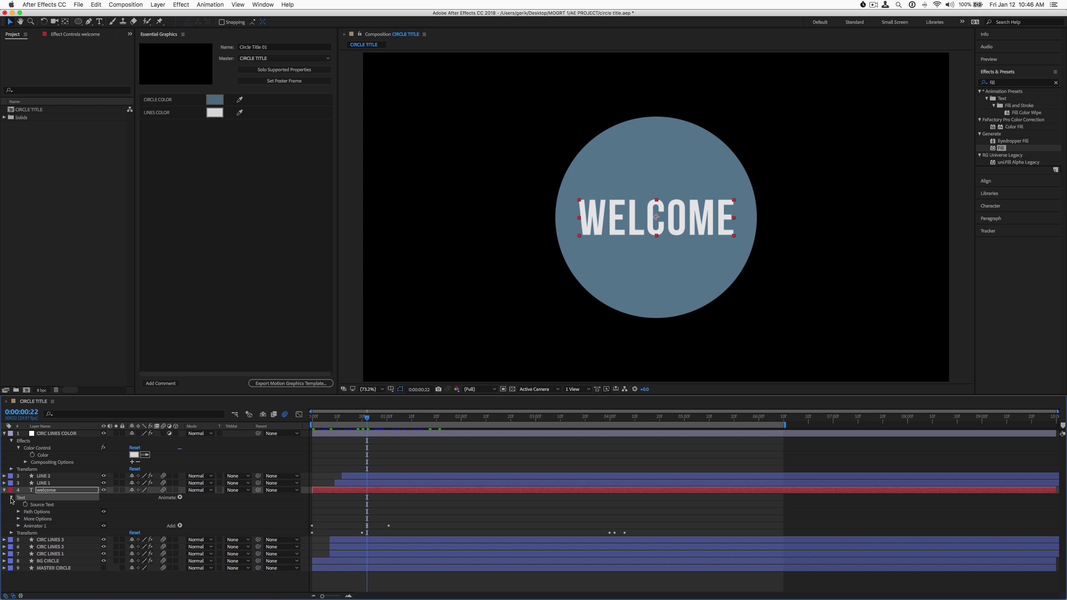
click(38, 506)
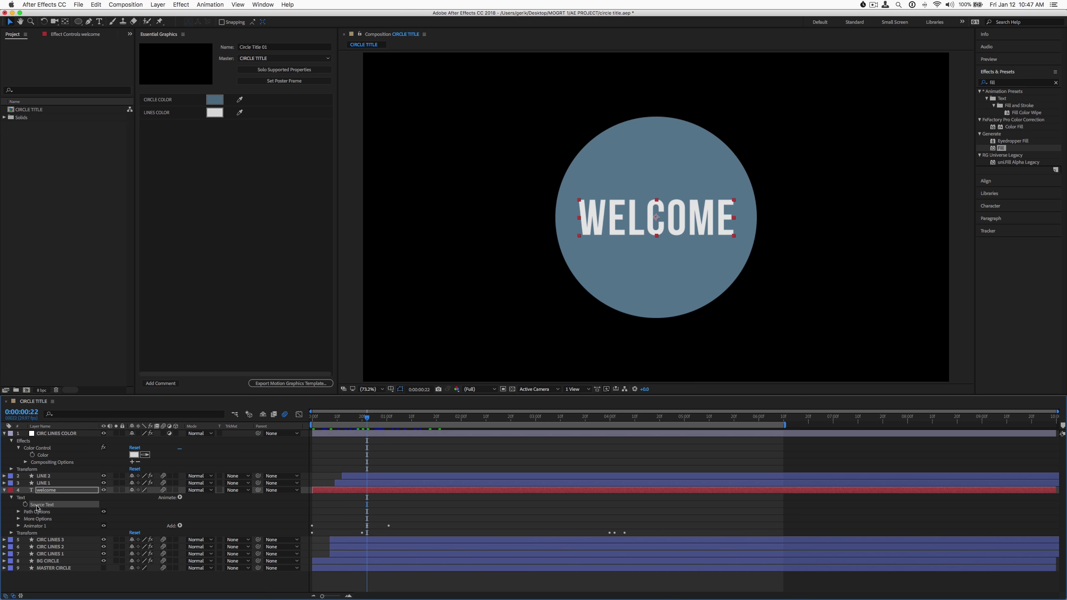
drag(37, 506, 178, 200)
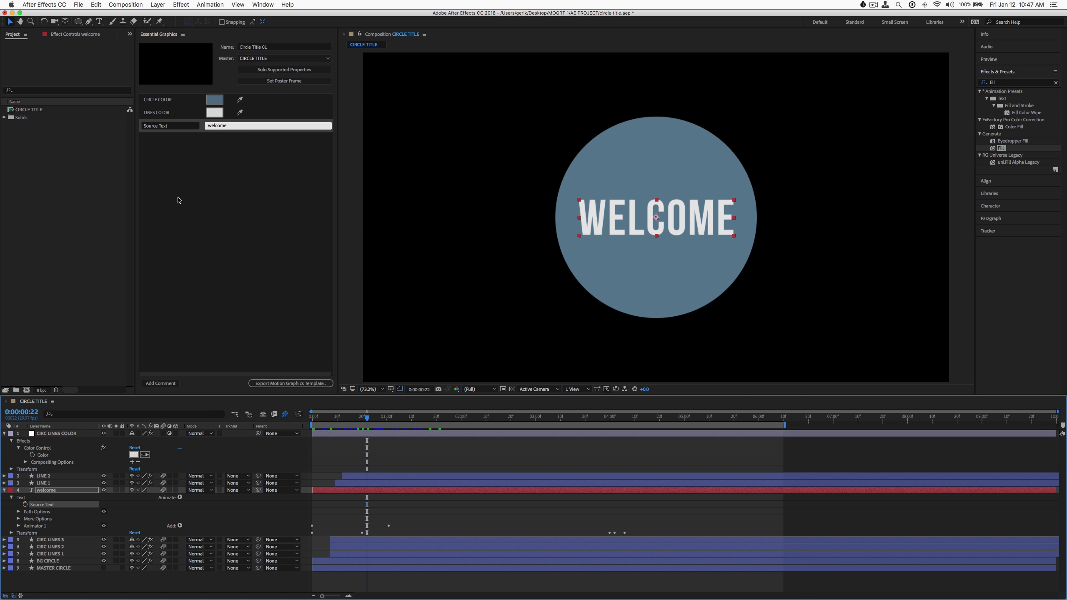
Step: Rename the Source Text property in the template as TITLE TEXT
click(168, 126)
text(TITLE TEXT)
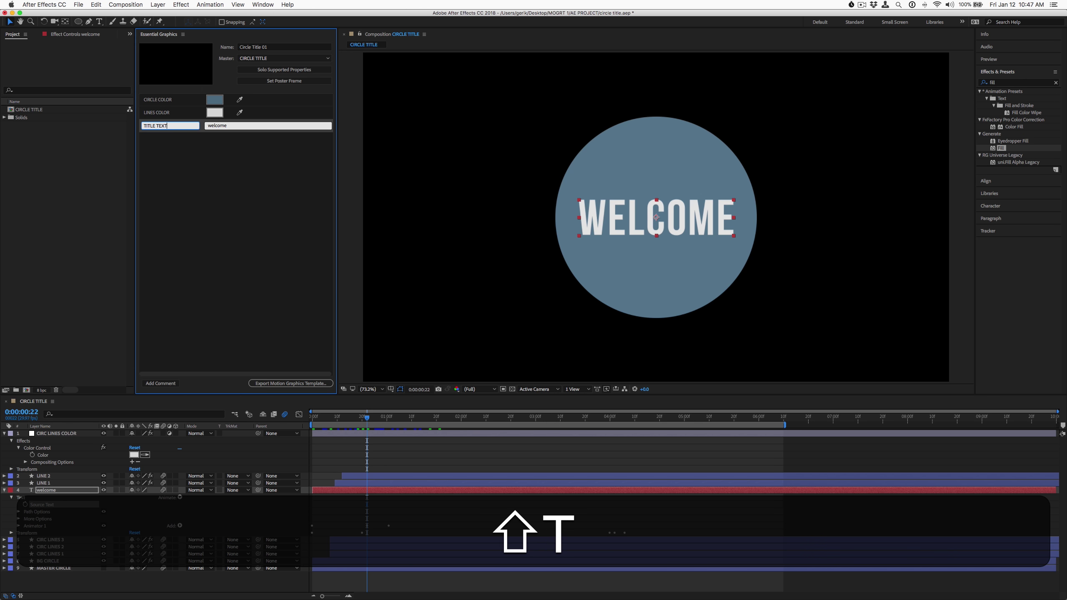
key(Return)
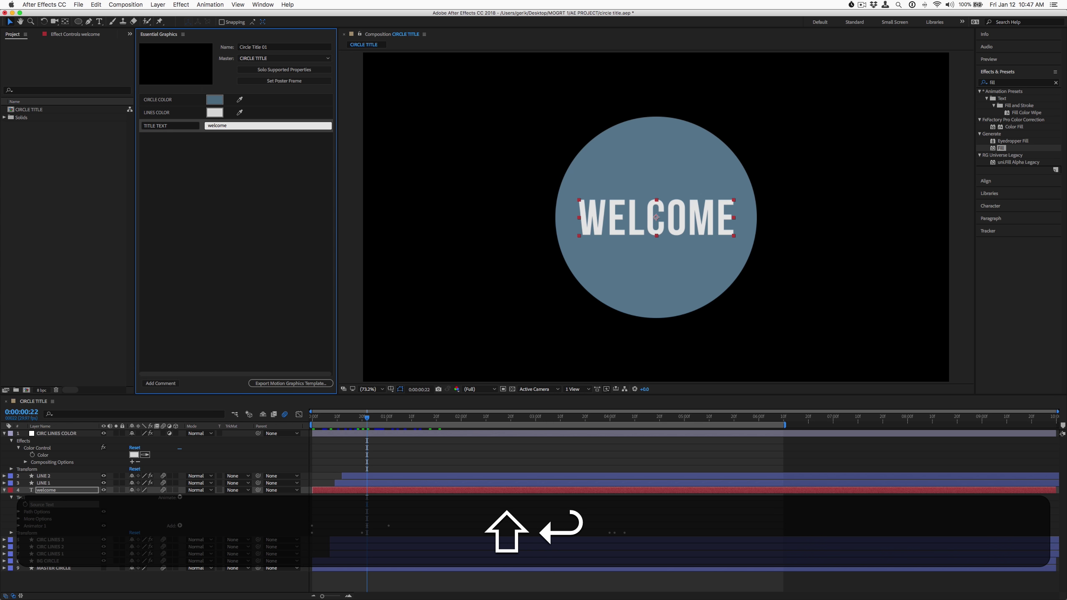
Step: Play the title animation from the first frame and scrub through it to check its full duration
drag(370, 422, 312, 421)
key(space)
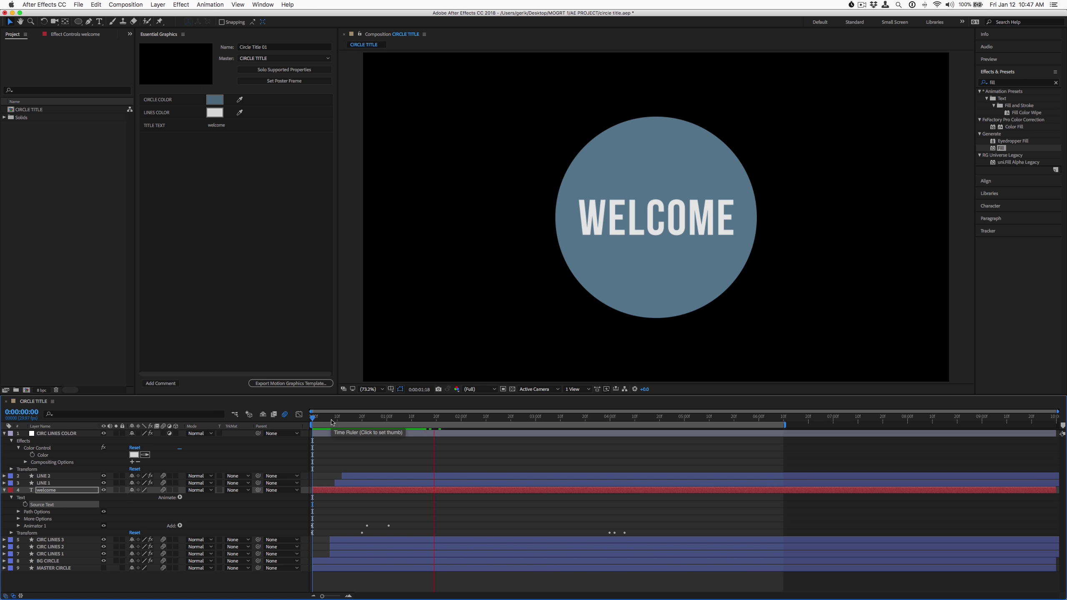
key(space)
drag(369, 420, 347, 414)
drag(350, 414, 352, 413)
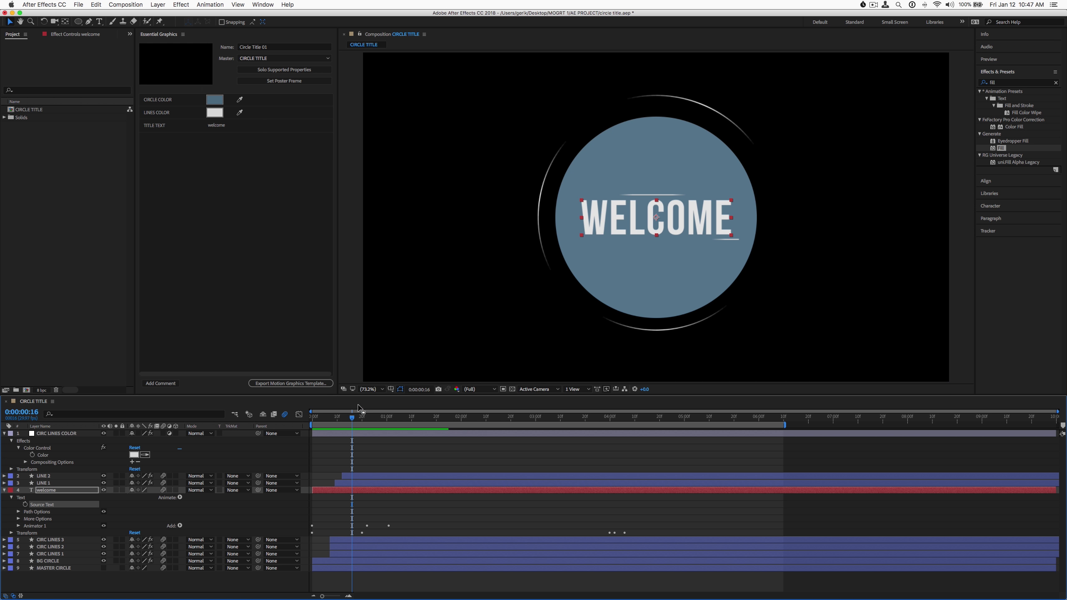
drag(352, 417, 523, 417)
key(space)
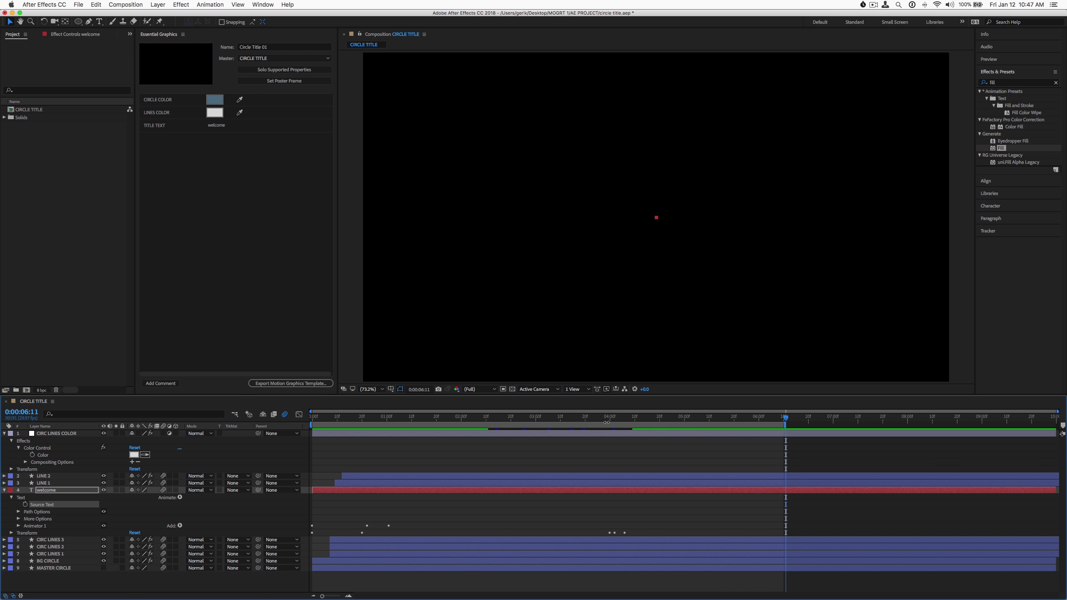
Step: Shorten the work area to end at 0:00:05:00, trim the composition to it, and preview the result
drag(607, 419, 654, 419)
drag(776, 419, 684, 429)
drag(786, 426, 683, 424)
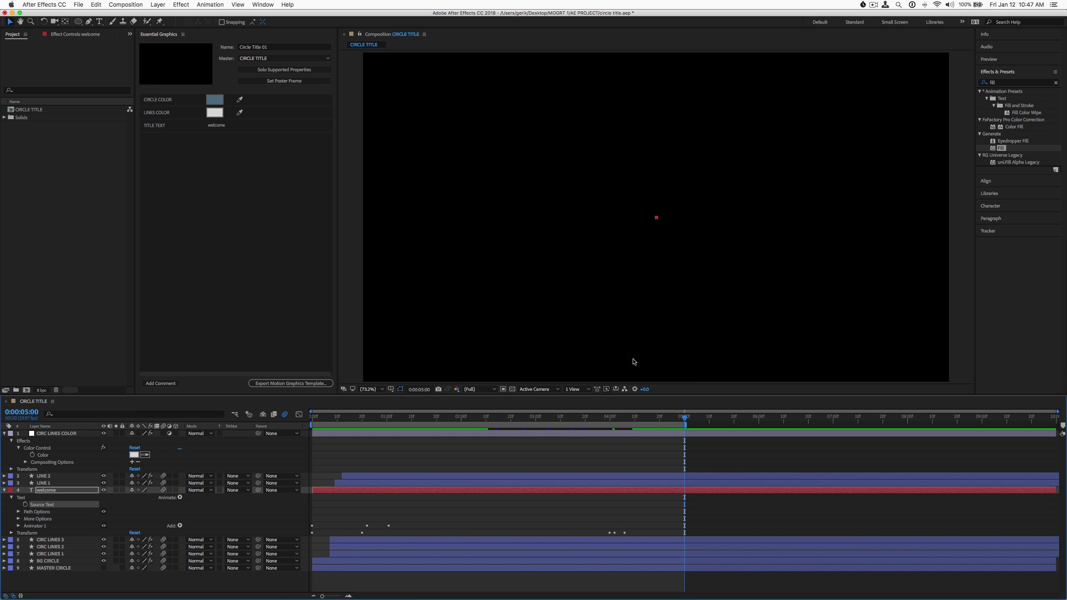
click(551, 417)
drag(546, 417, 559, 428)
right_click(559, 428)
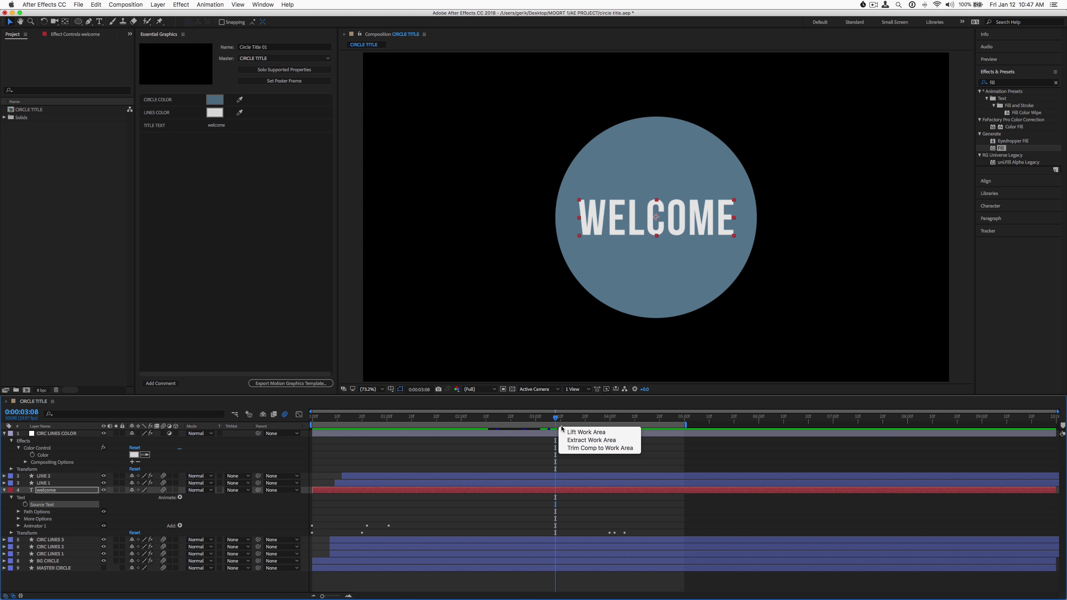
click(582, 448)
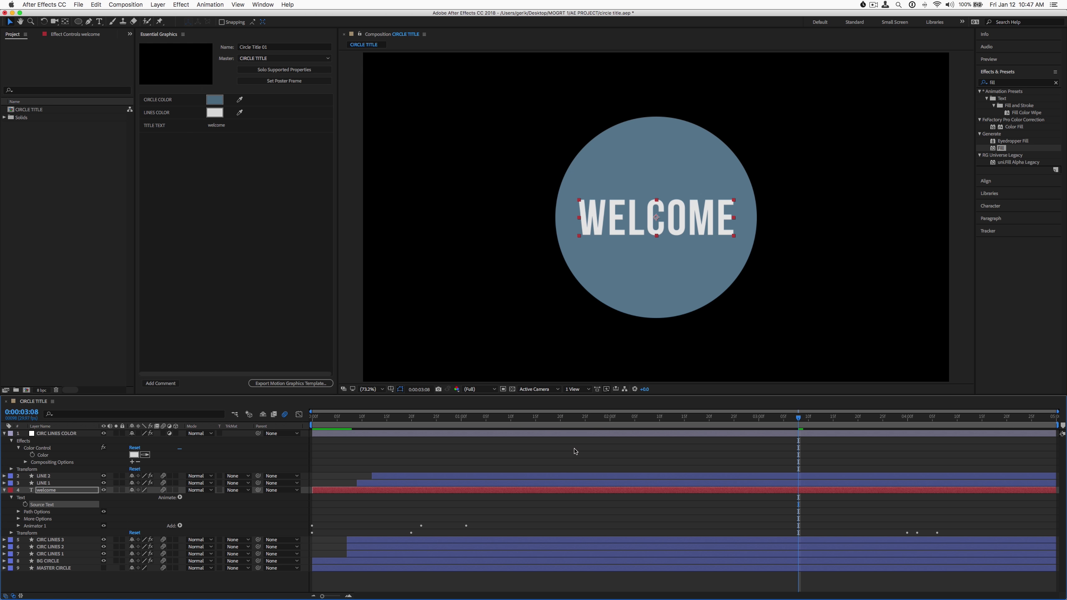
key(space)
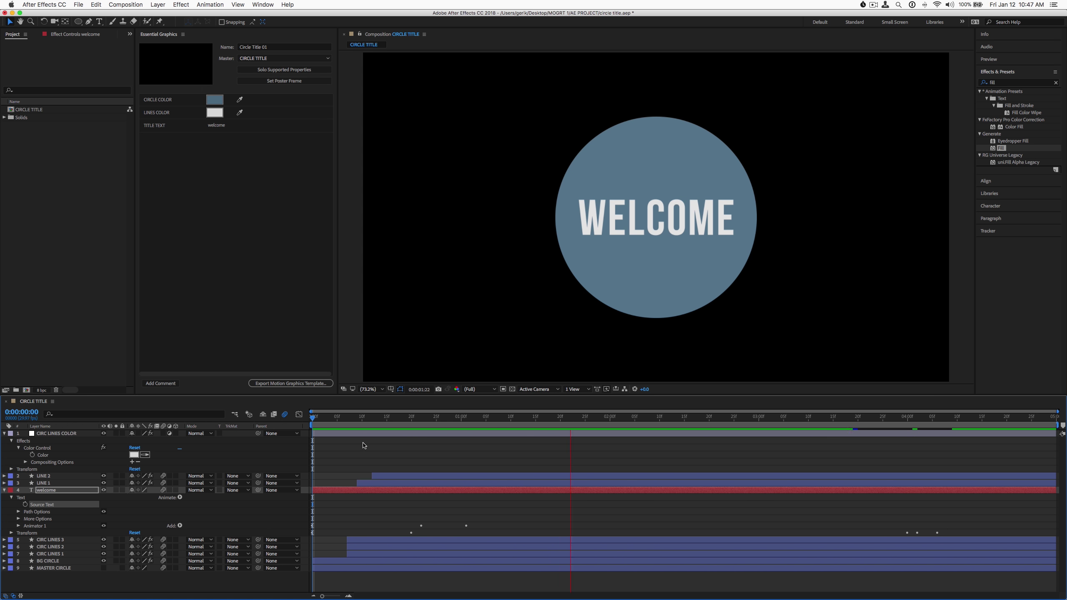
click(235, 254)
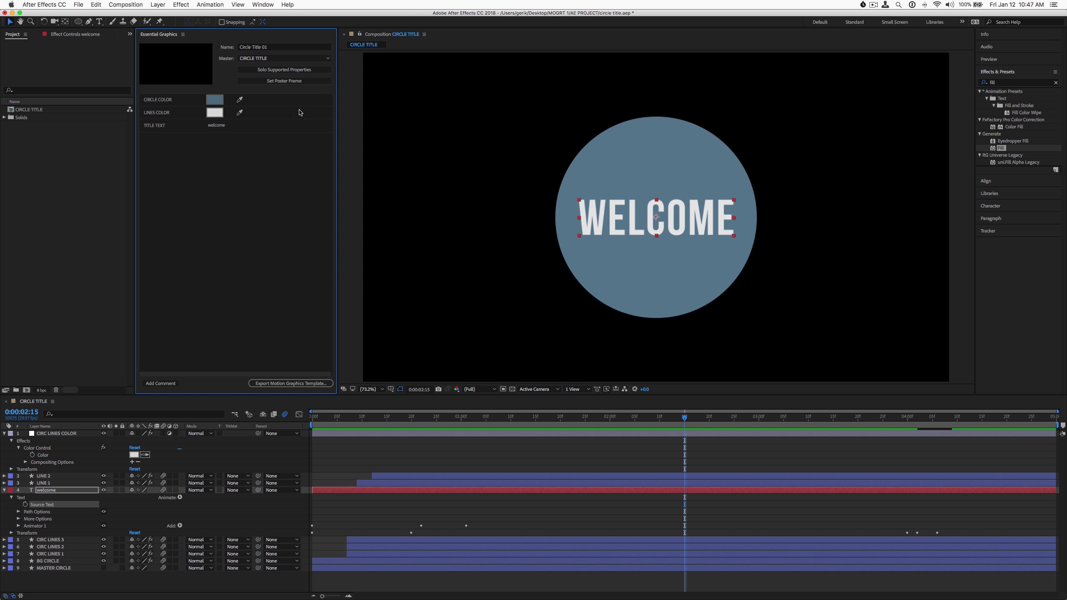
Step: Set the frame at 0:00:00:13 as the template's poster frame and collapse the expanded layers
drag(684, 417, 376, 429)
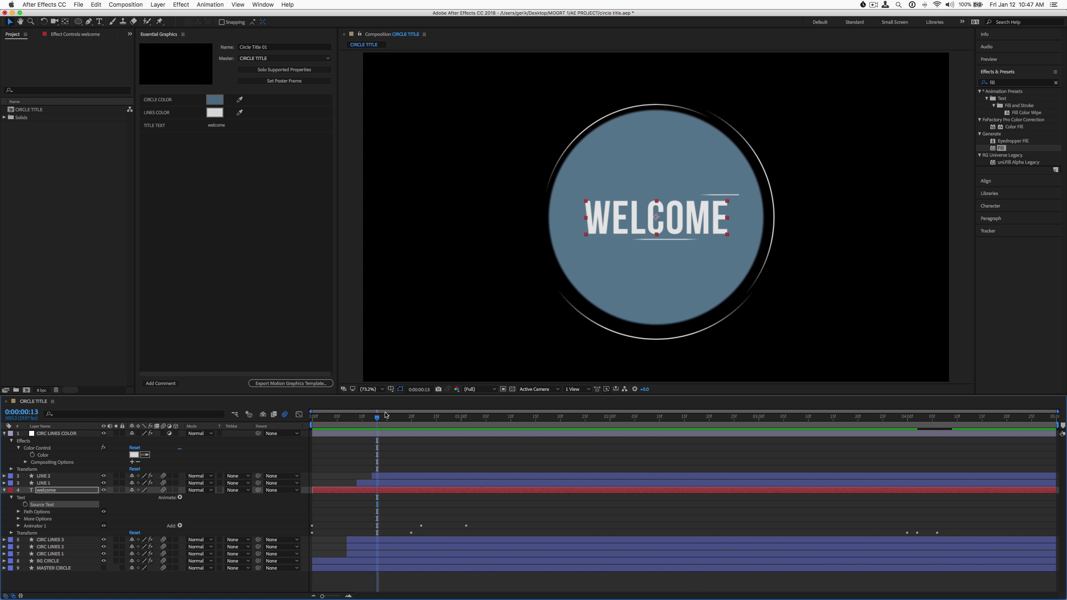
click(281, 81)
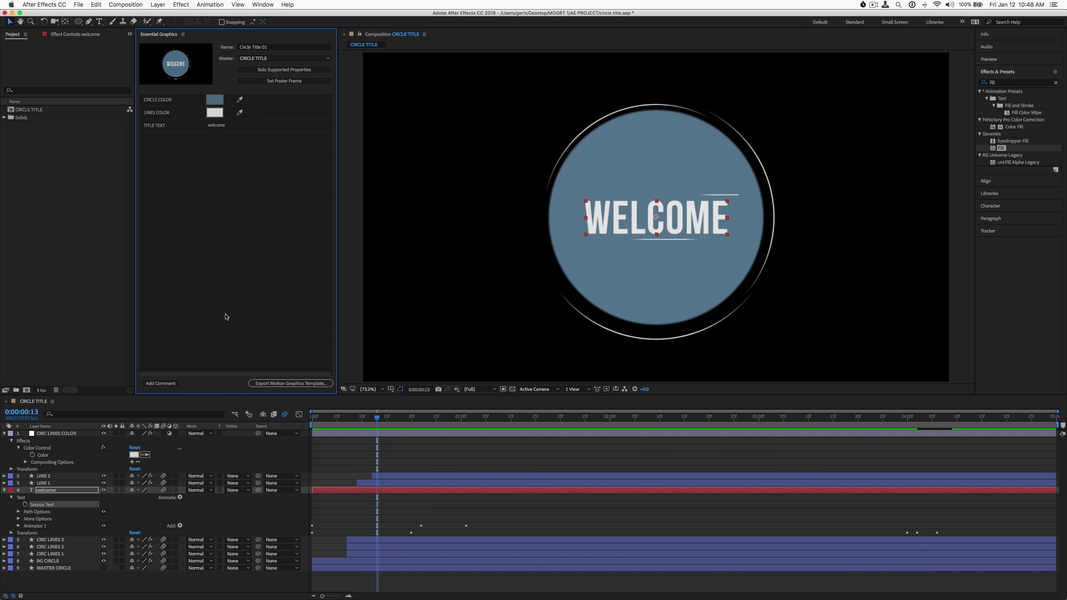
click(4, 433)
click(5, 454)
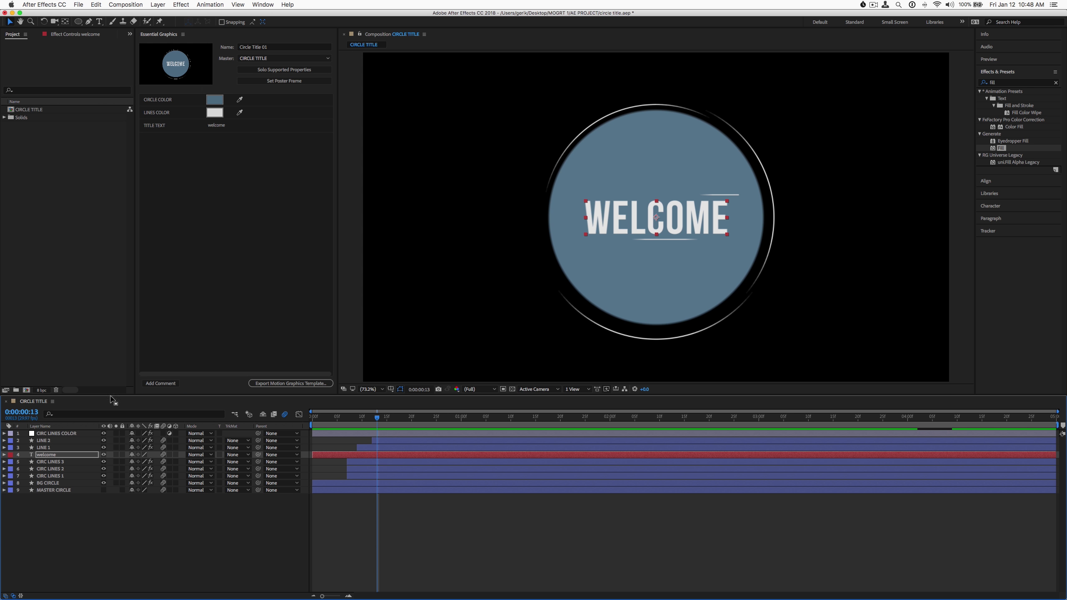
click(212, 302)
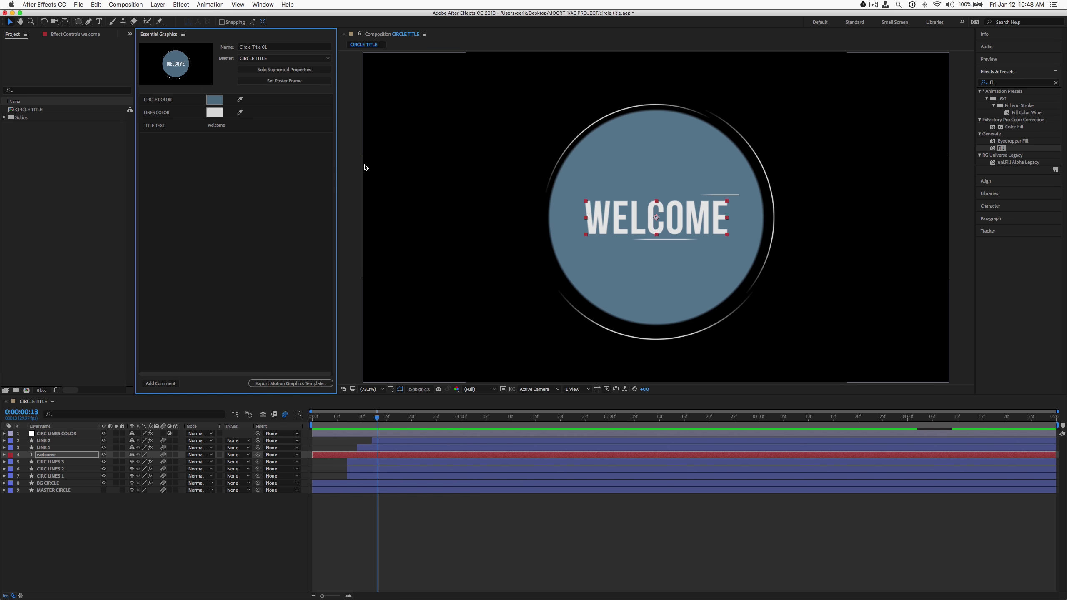
Step: Export the motion graphics template to the local drive as Circle Title 01.mogrt in the MOGRT FILE folder inside MOGRT 1, saving the project
click(284, 384)
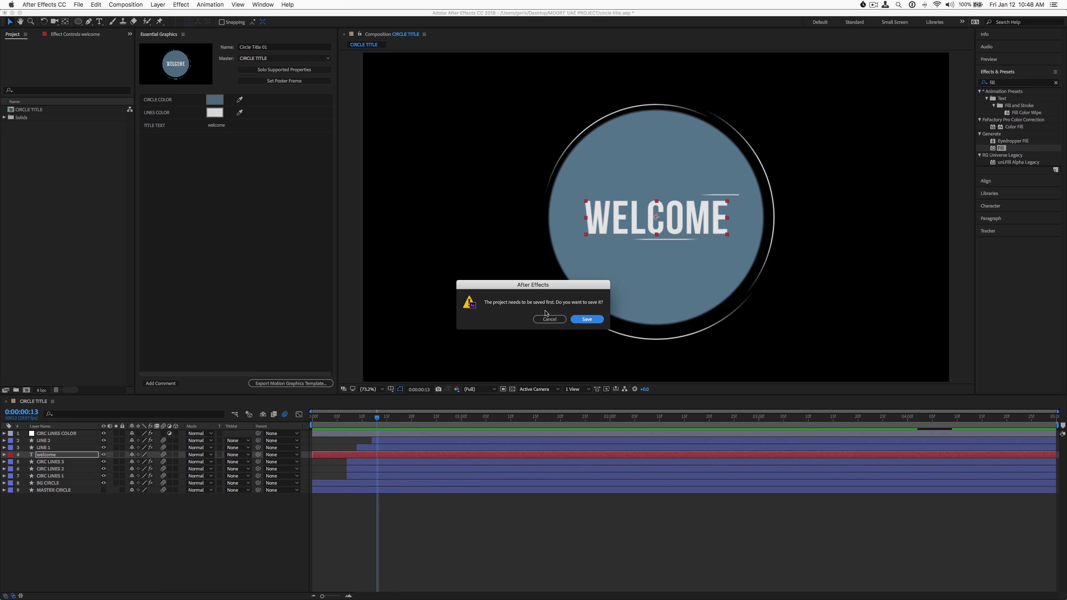
click(588, 319)
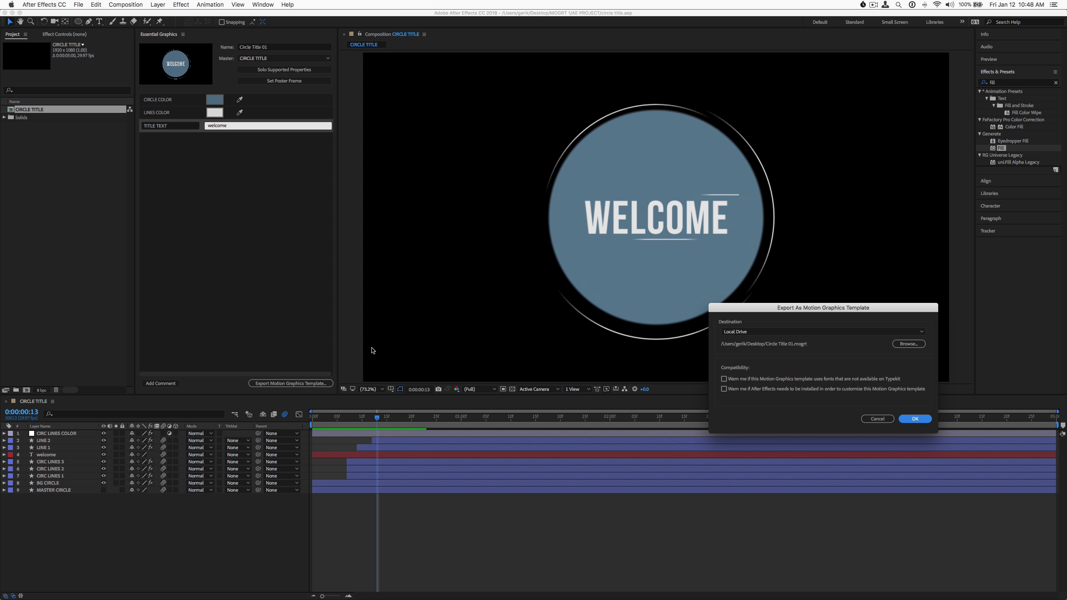
click(907, 344)
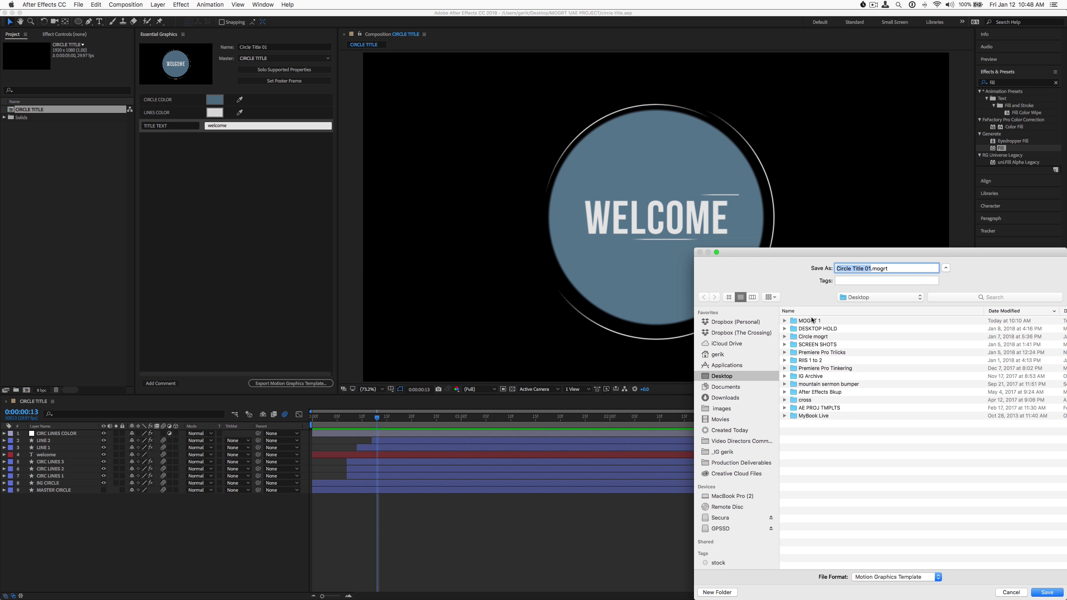
click(813, 320)
double_click(800, 322)
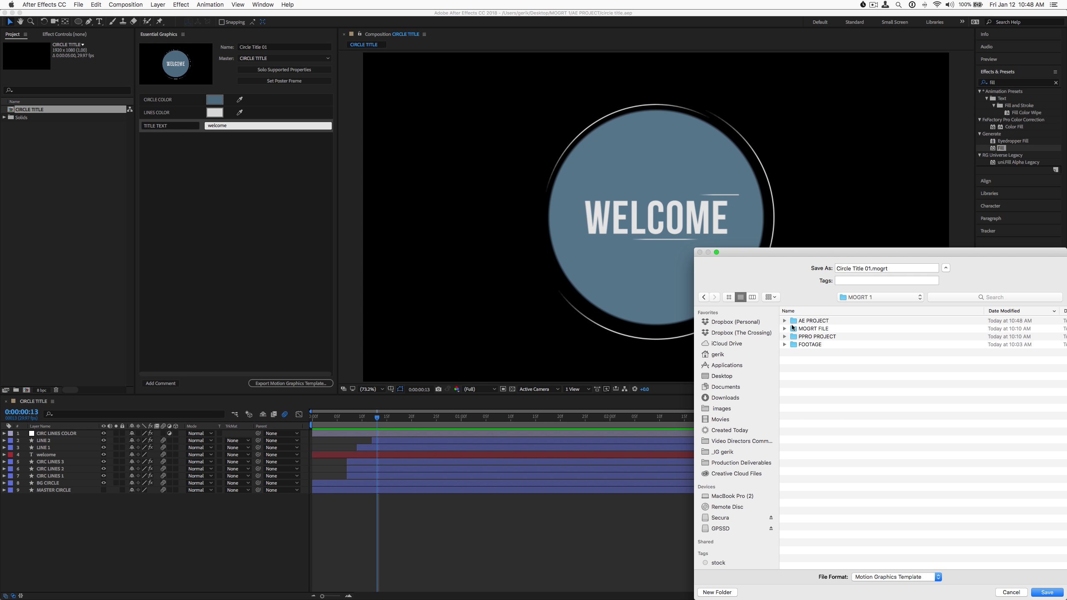
double_click(795, 329)
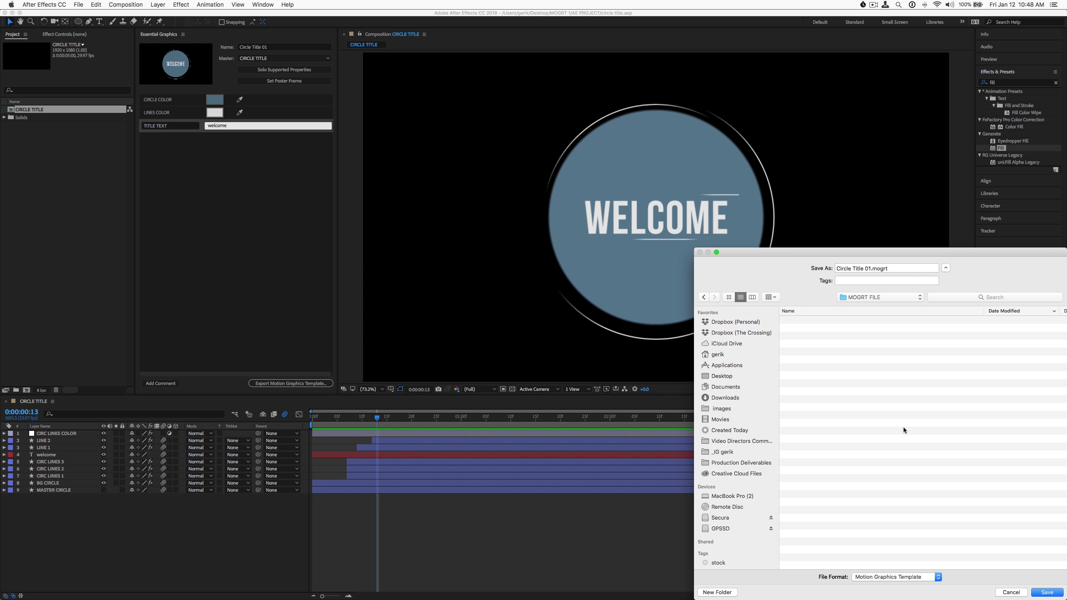
click(1047, 593)
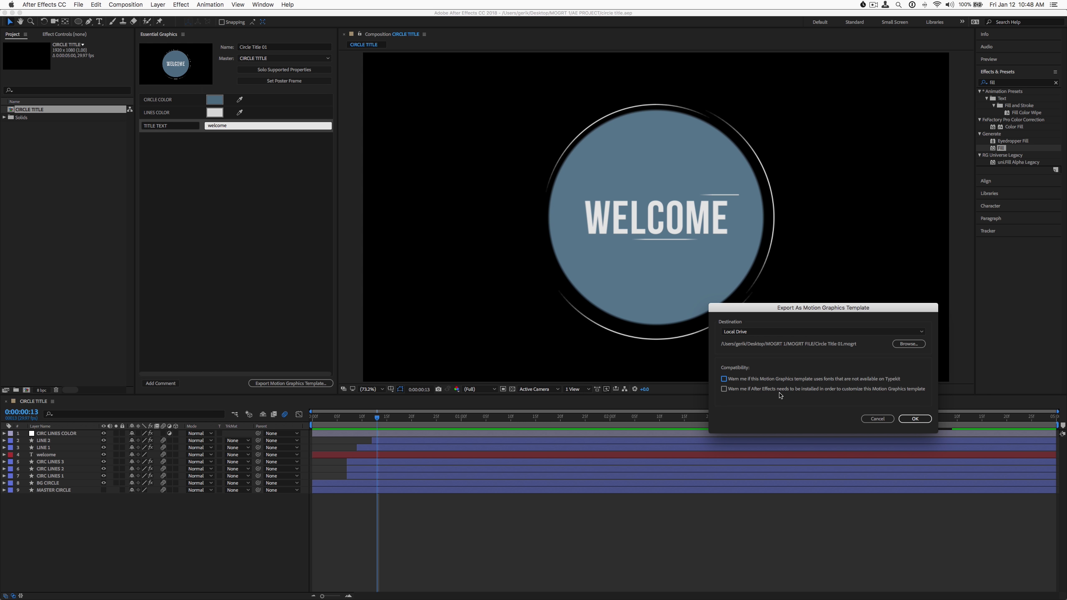
click(918, 420)
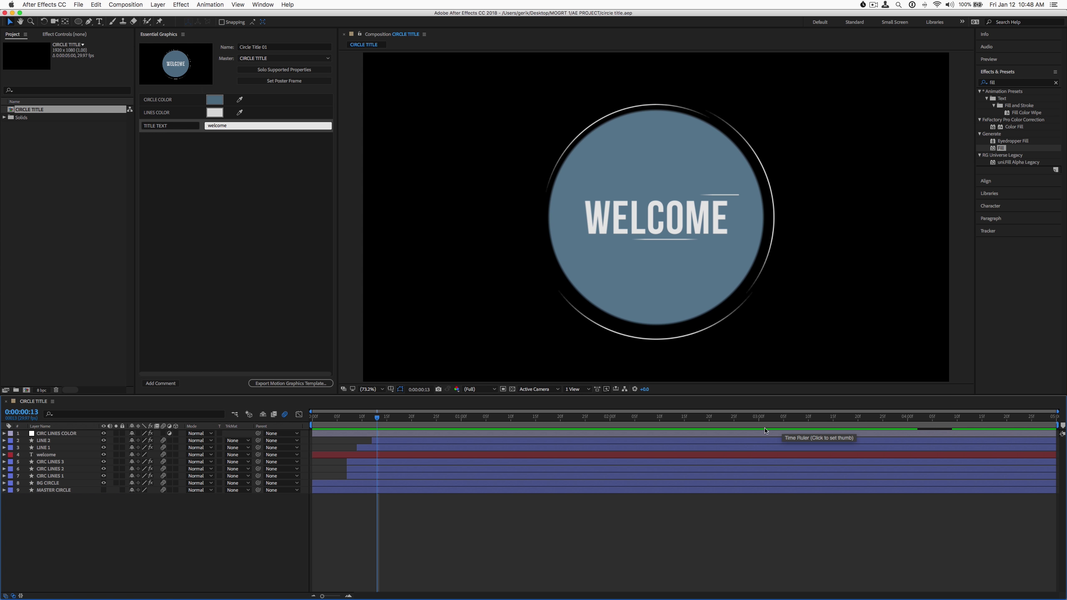
key(super+s)
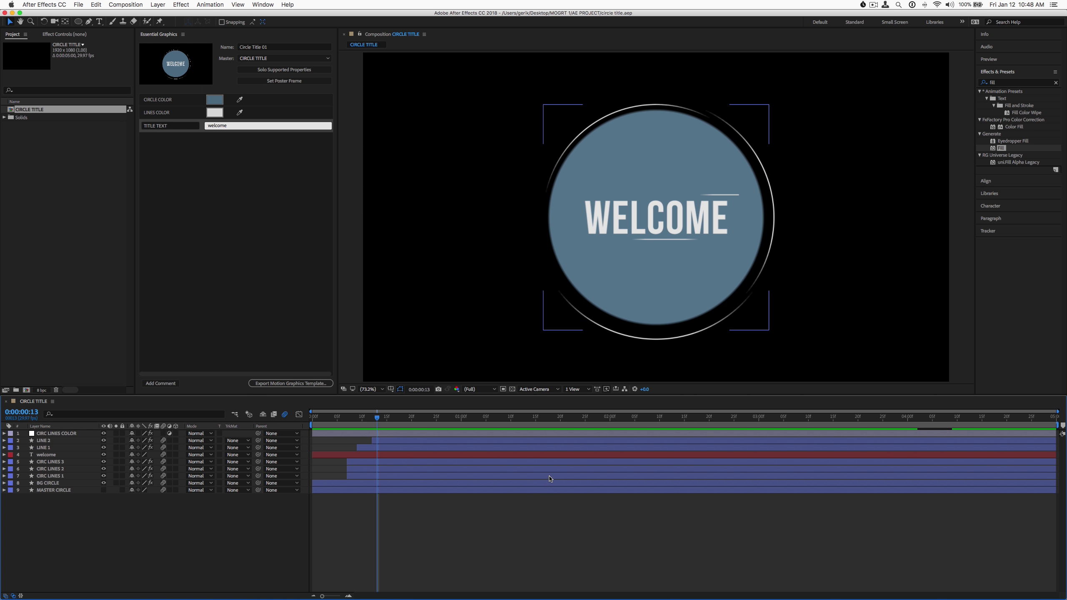
Step: Switch to Premiere Pro and create a new sequence named Sequence 01 with the DSLR 1080p24 preset
key(super)
key(super+h)
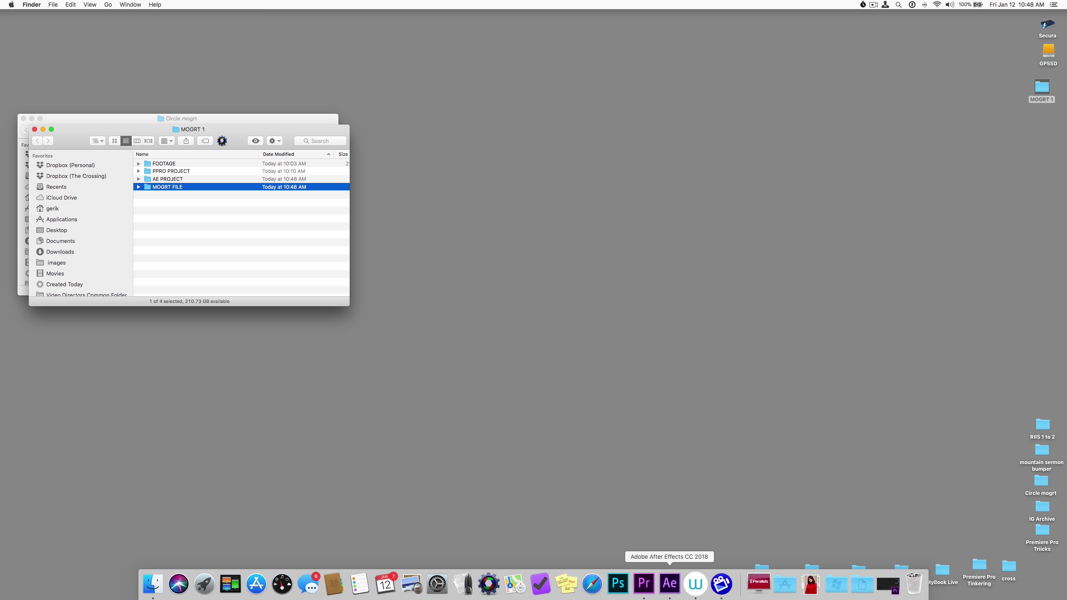
click(645, 583)
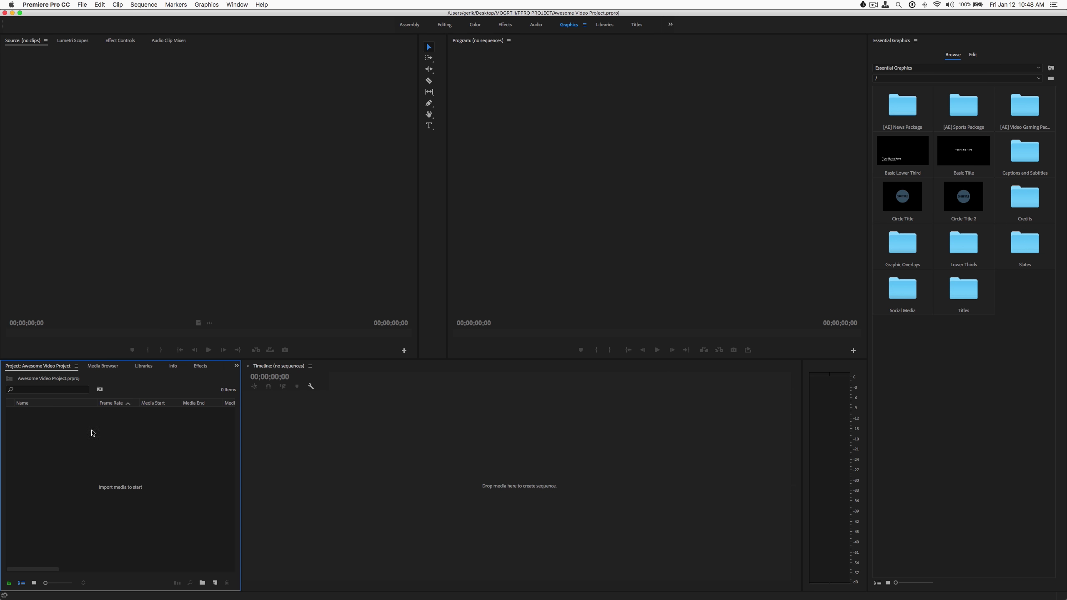
click(215, 584)
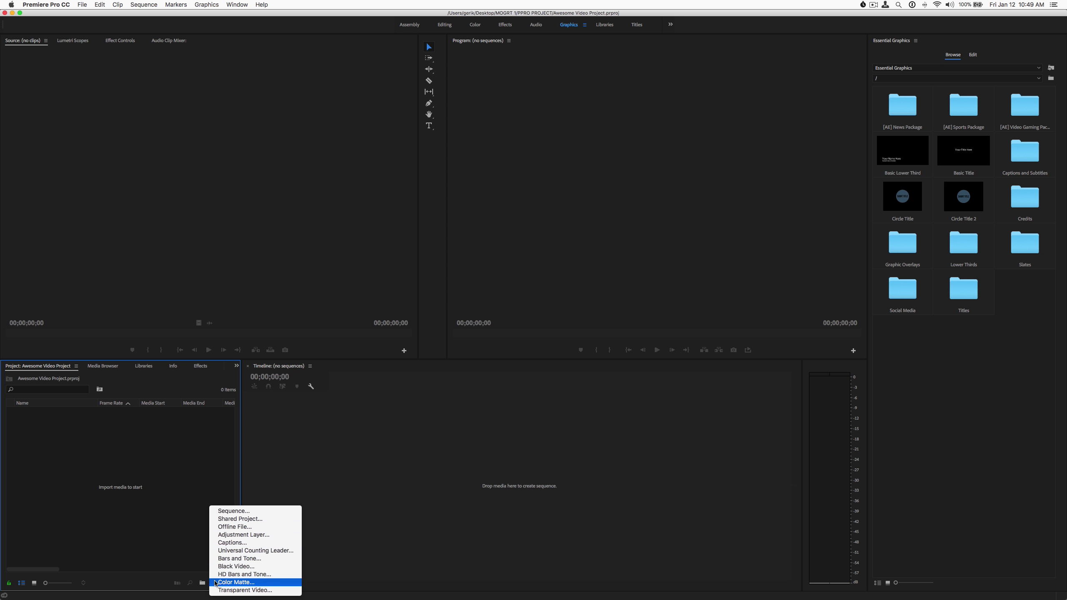
click(237, 511)
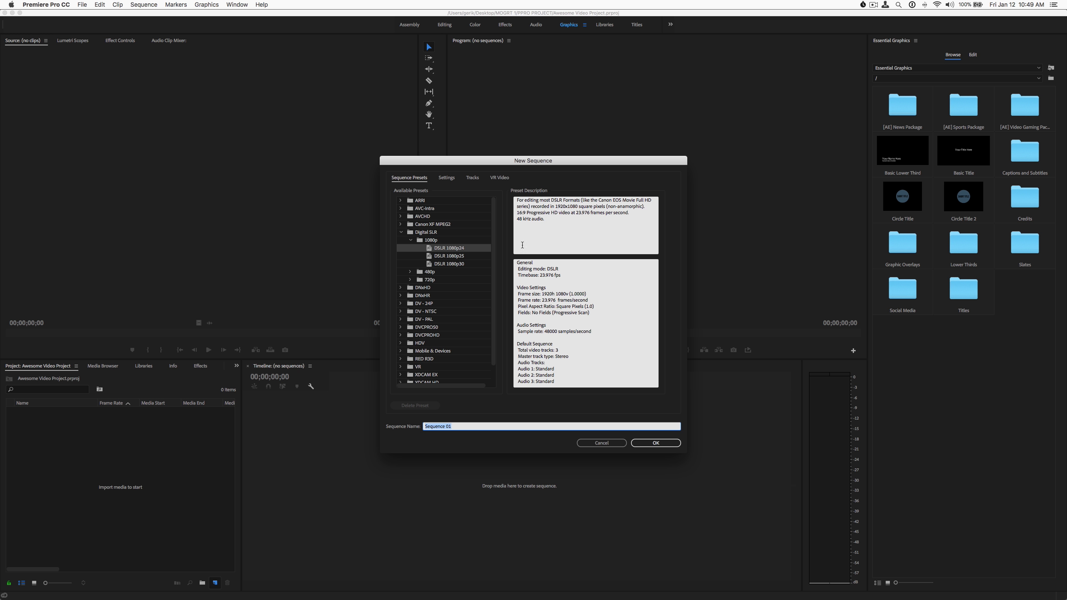
click(654, 444)
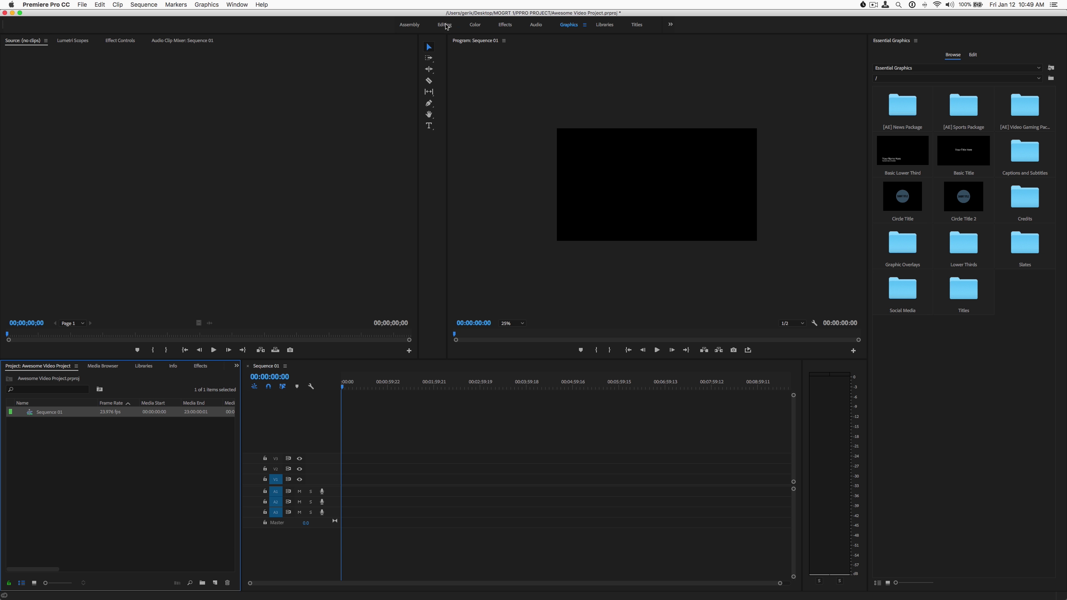
Step: In the Editing workspace, import the FOOTAGE folder from MOGRT 1 into the project and expand its bin
click(186, 507)
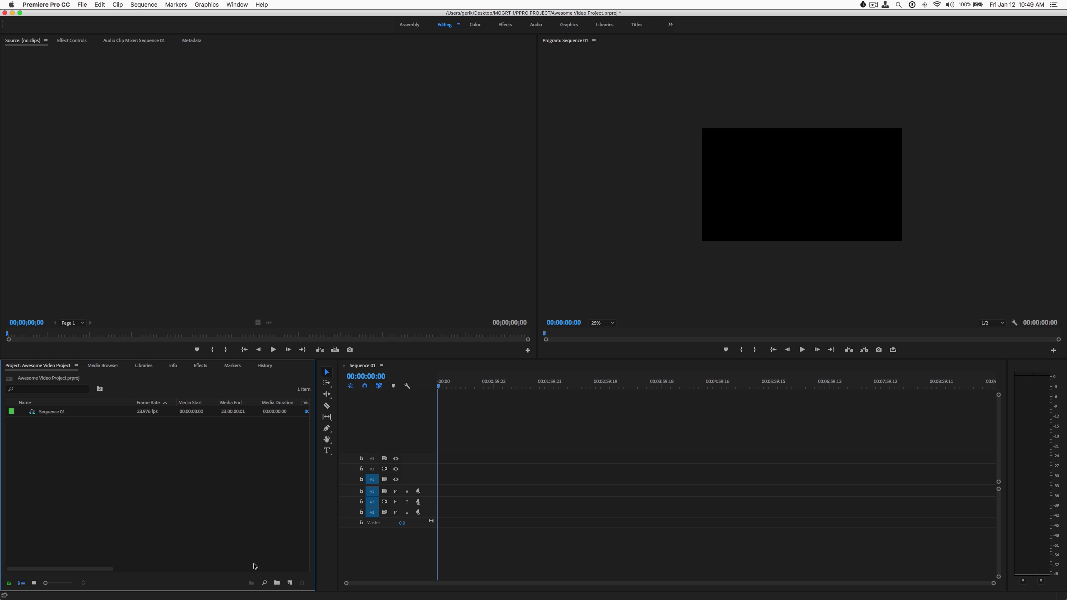
key(super+i)
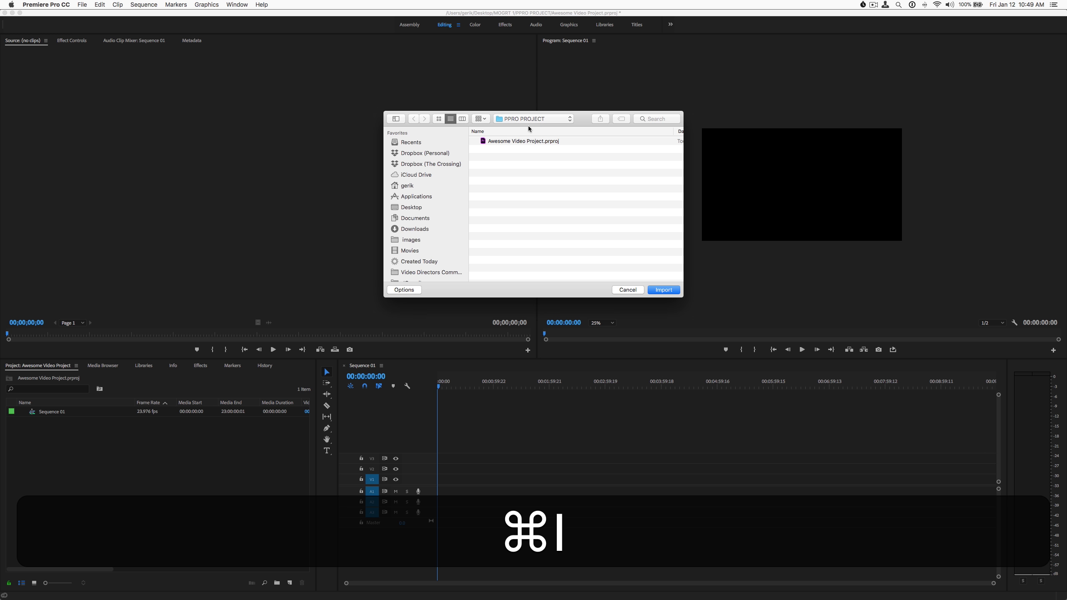
click(525, 119)
click(527, 128)
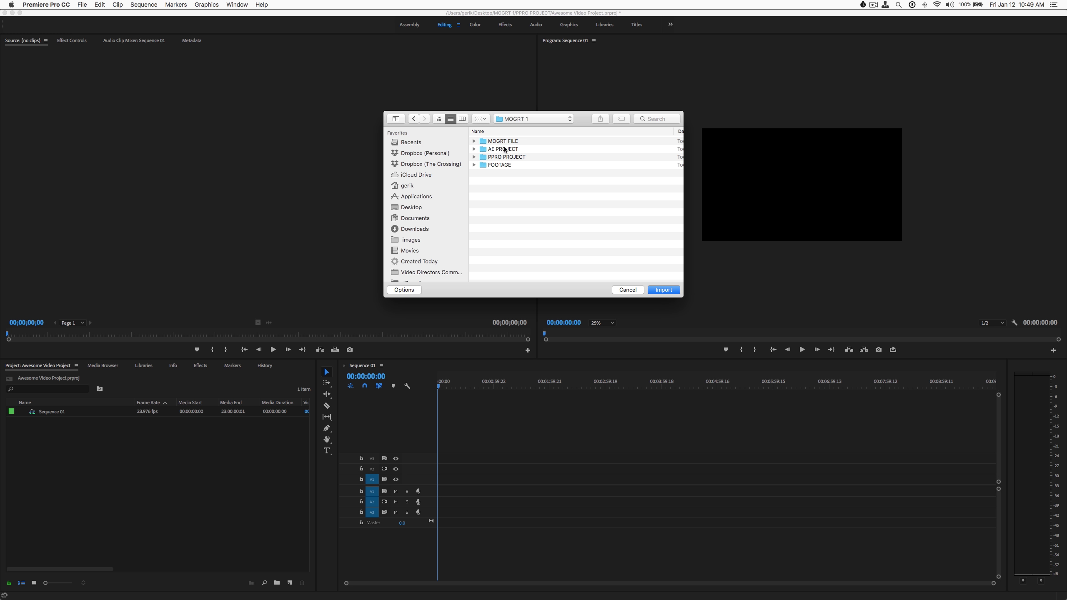
click(482, 166)
click(669, 293)
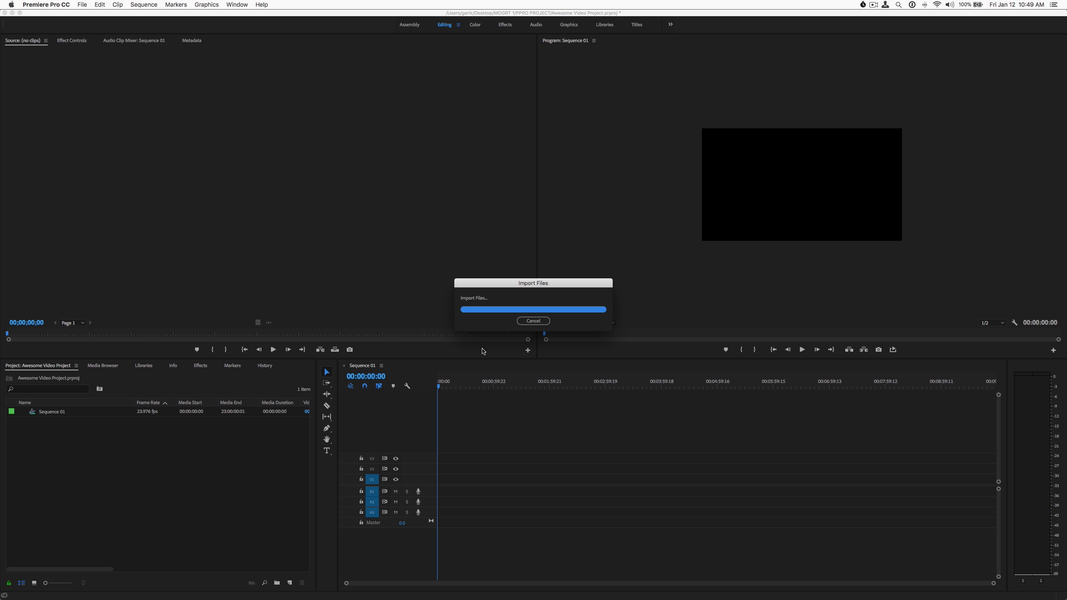
click(170, 473)
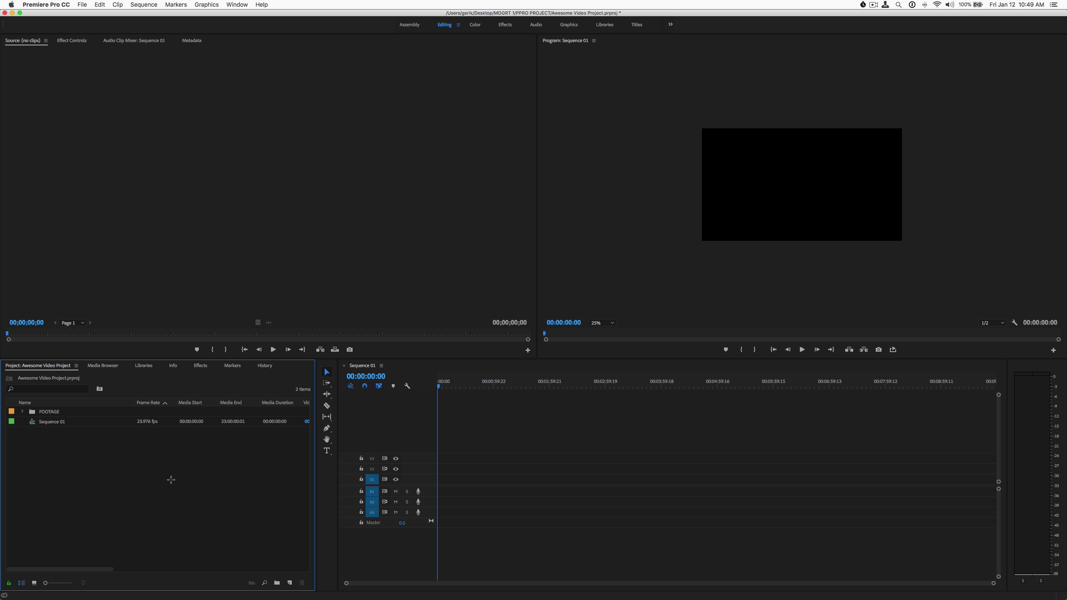
click(21, 412)
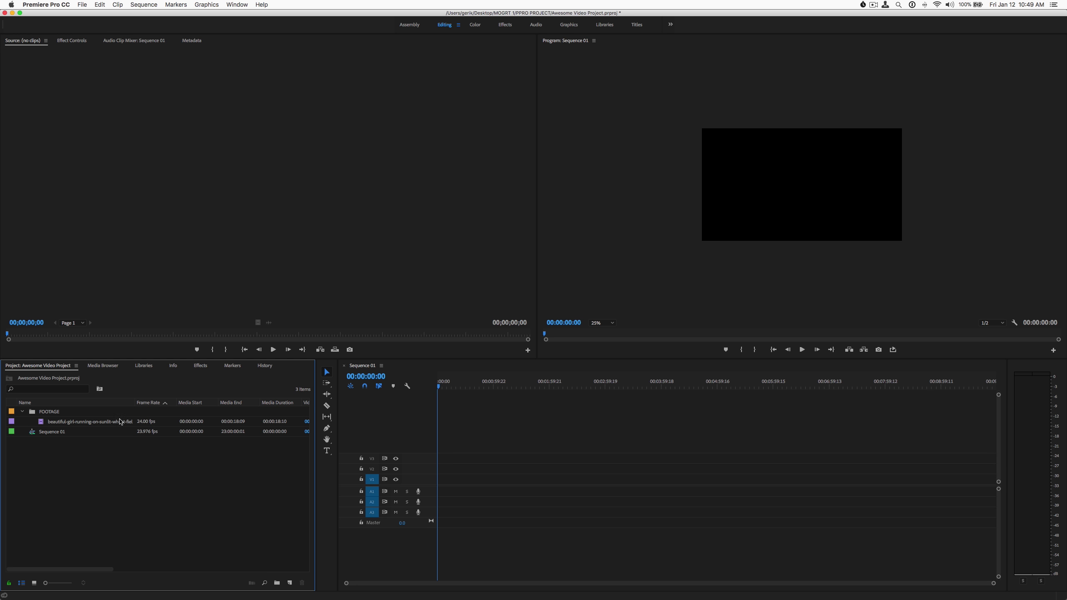
Step: Place the running-girl clip at the start of track V1, keeping the existing sequence settings, and set the program preview zoom to Fit
click(43, 423)
drag(44, 422, 457, 476)
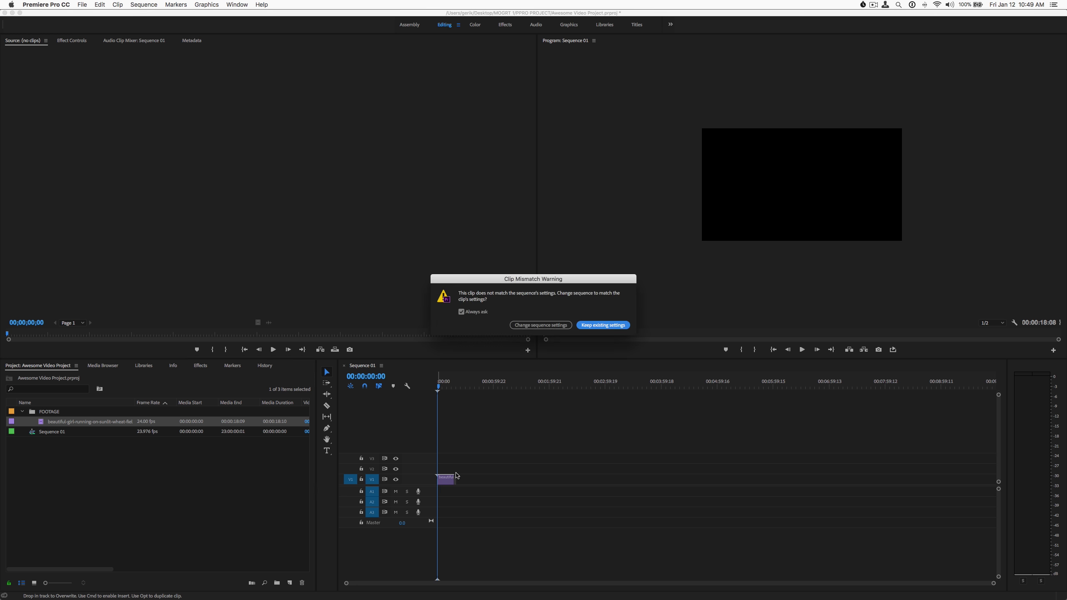
click(595, 328)
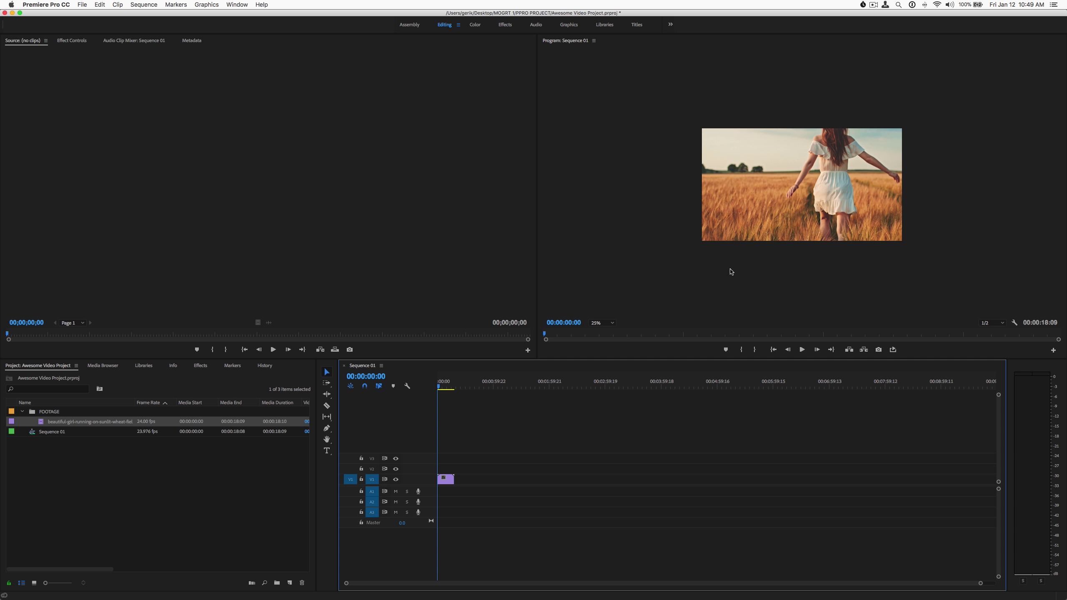
click(607, 325)
click(601, 330)
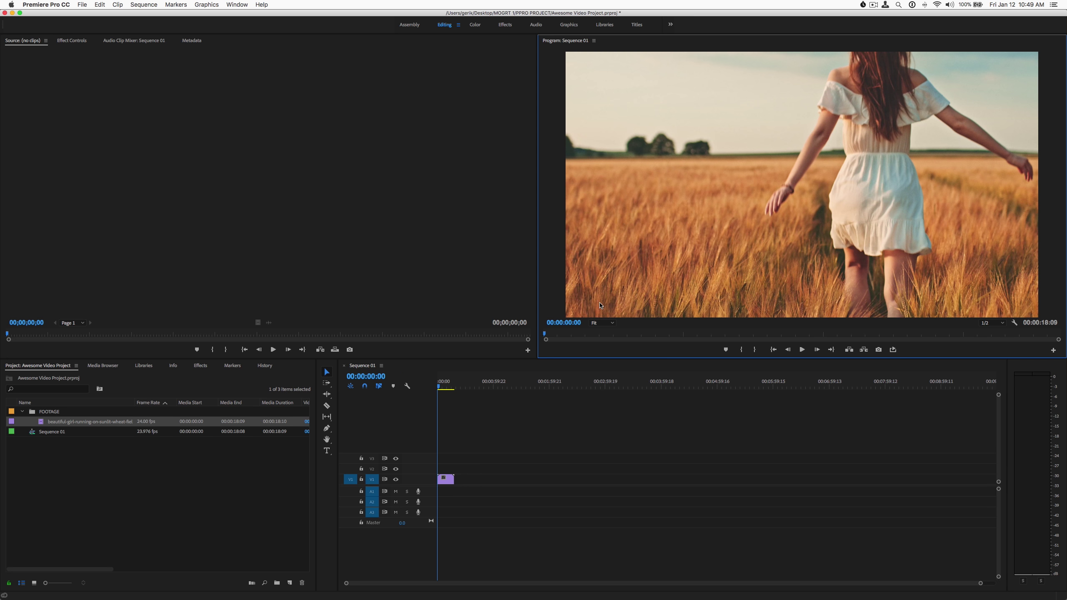
Step: Play the opening seconds of the footage in the sequence and return the playhead to the start
drag(440, 387, 444, 388)
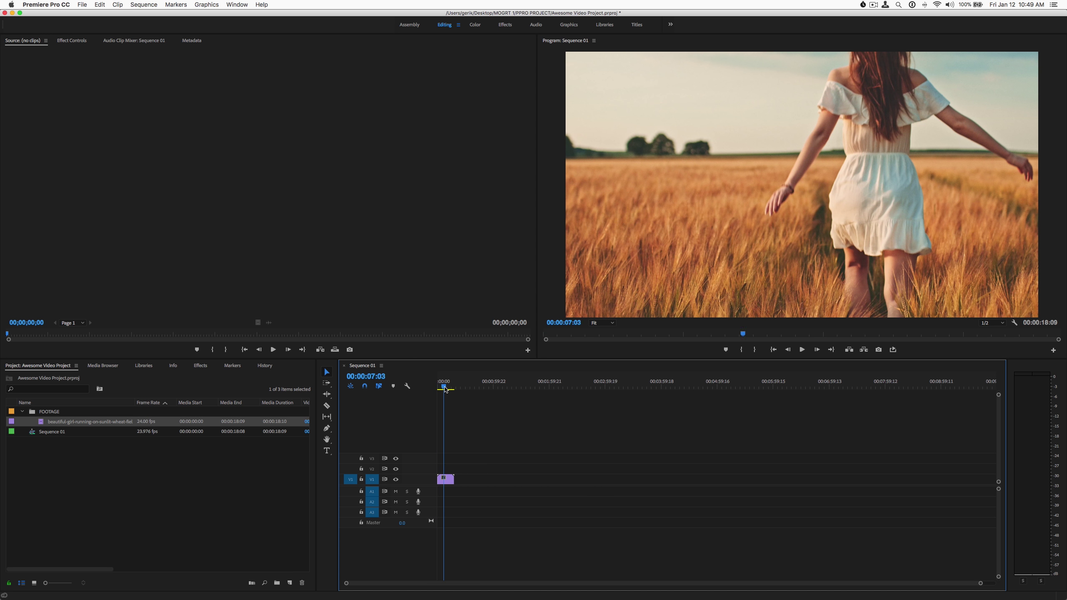
key(Home)
key(space)
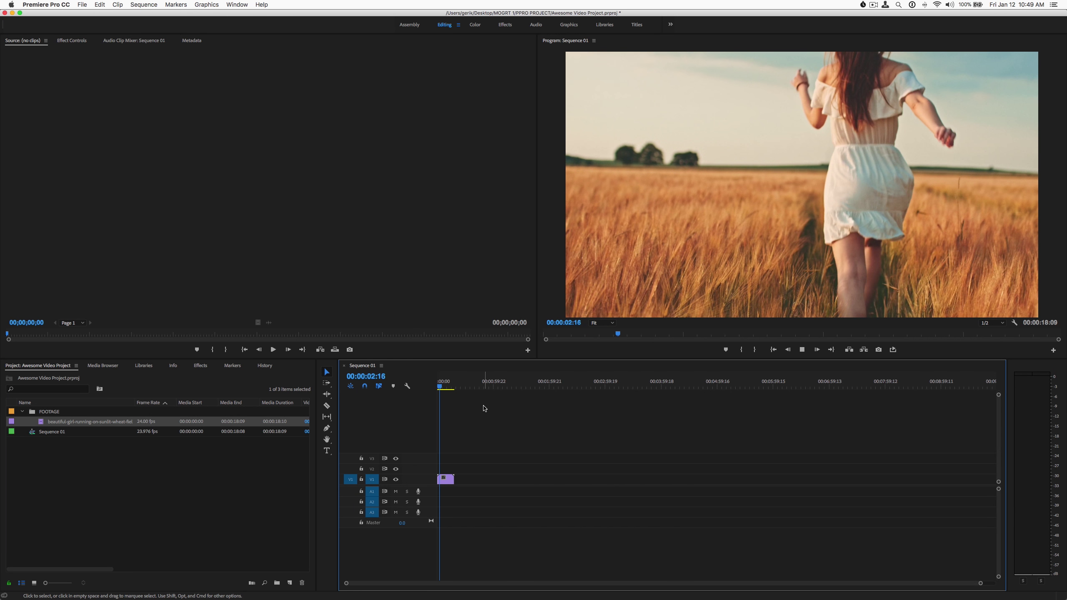
key(space)
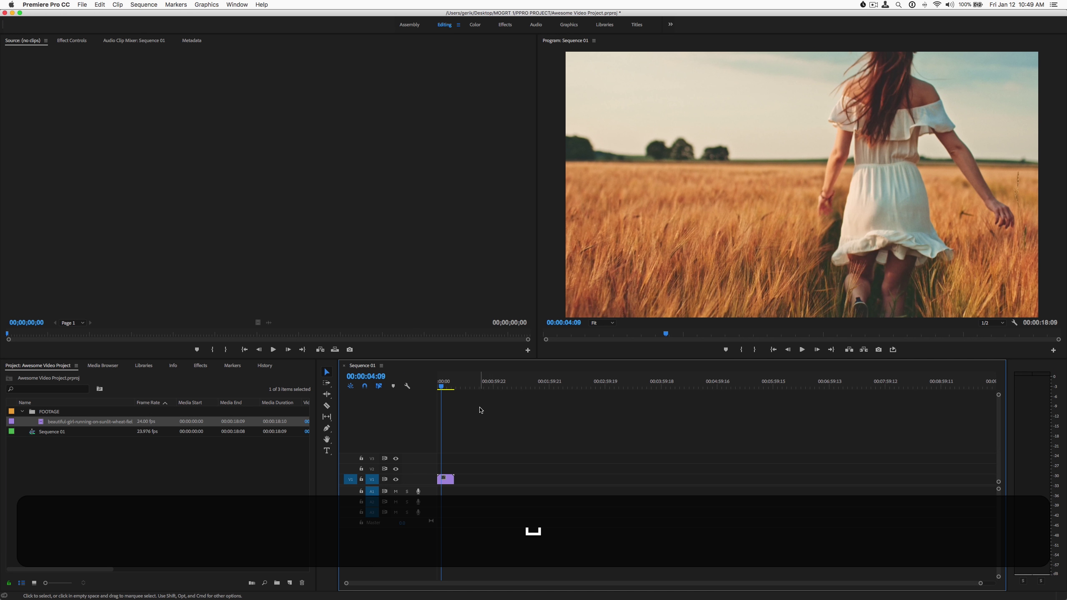
drag(446, 389, 438, 388)
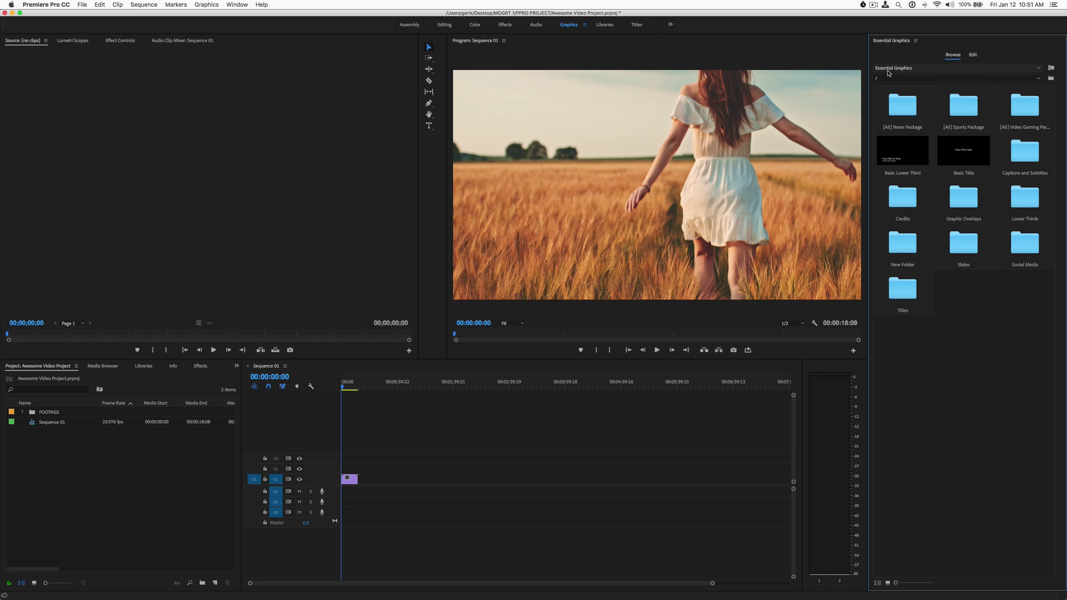
Step: In the Graphics workspace, install the Circle Title 01.mogrt template into the Essential Graphics library and select it
click(1050, 70)
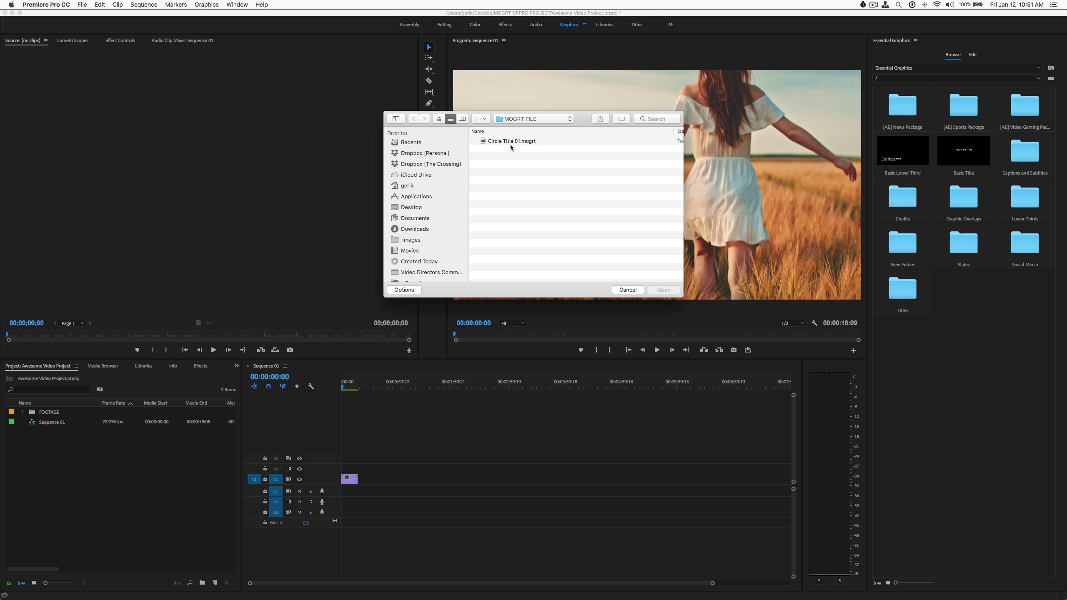
click(506, 140)
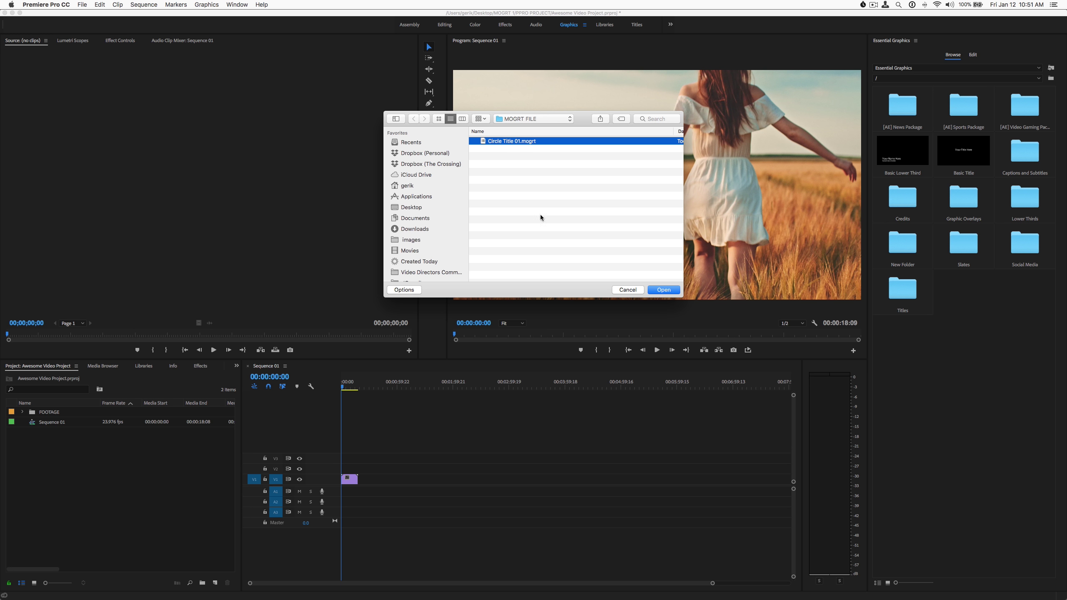
click(663, 290)
click(907, 204)
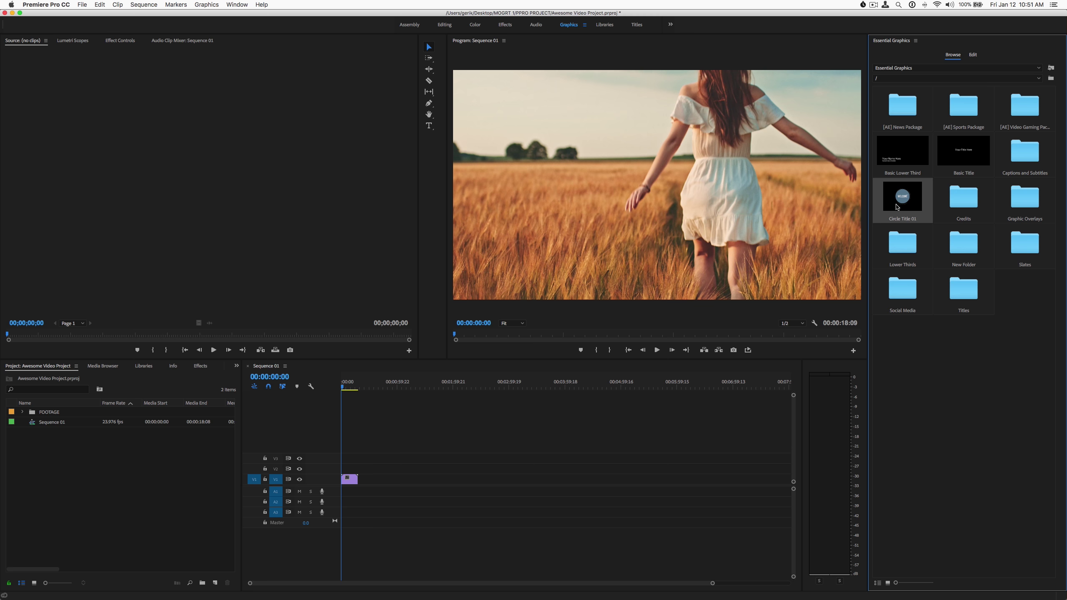
Step: Add the Circle Title 01 template to track V2 at the start of the sequence, above the footage clip
drag(900, 210, 349, 478)
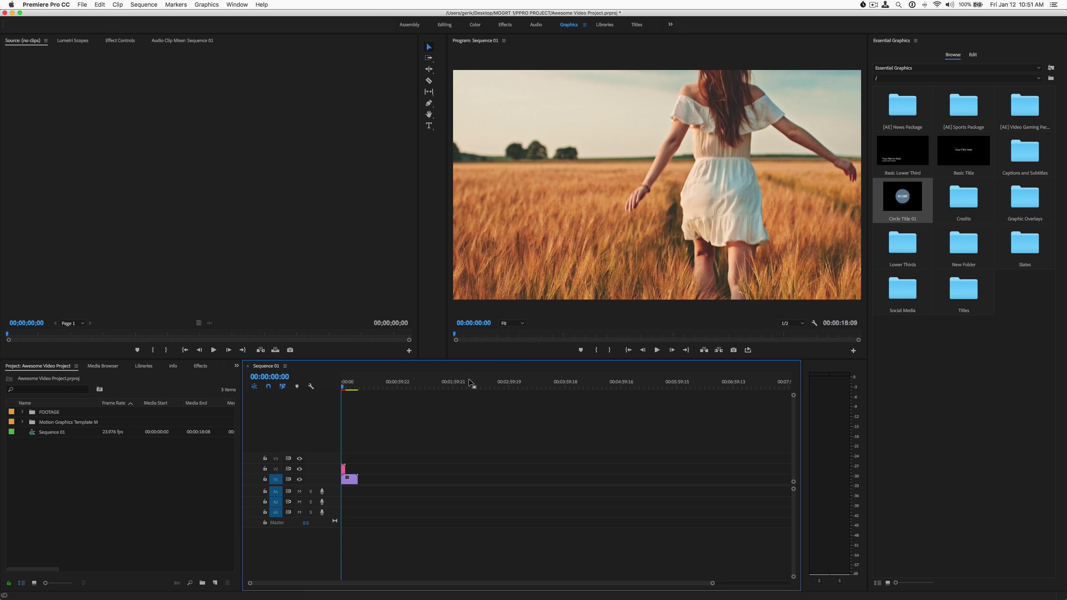
key(equal)
key(equal)
key(equal)
key(equal)
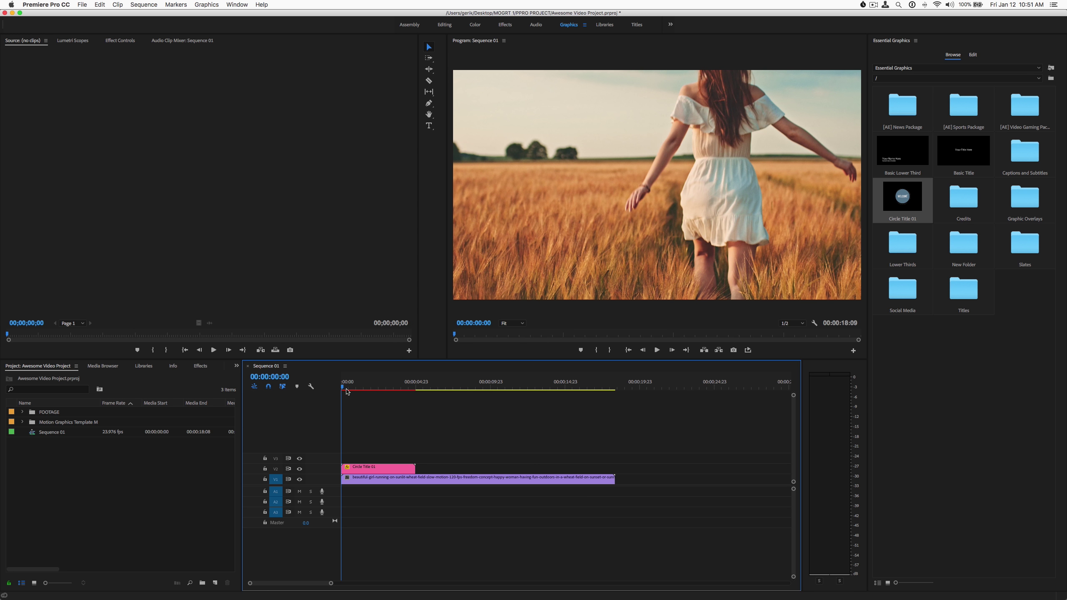
Step: Scrub through the sequence, shift the Circle Title 01 clip about one second later on V2, and check the title over the footage
mouse_move(346, 391)
mouse_down()
mouse_move(358, 394)
mouse_move(332, 395)
mouse_move(355, 397)
mouse_up()
drag(372, 400, 410, 410)
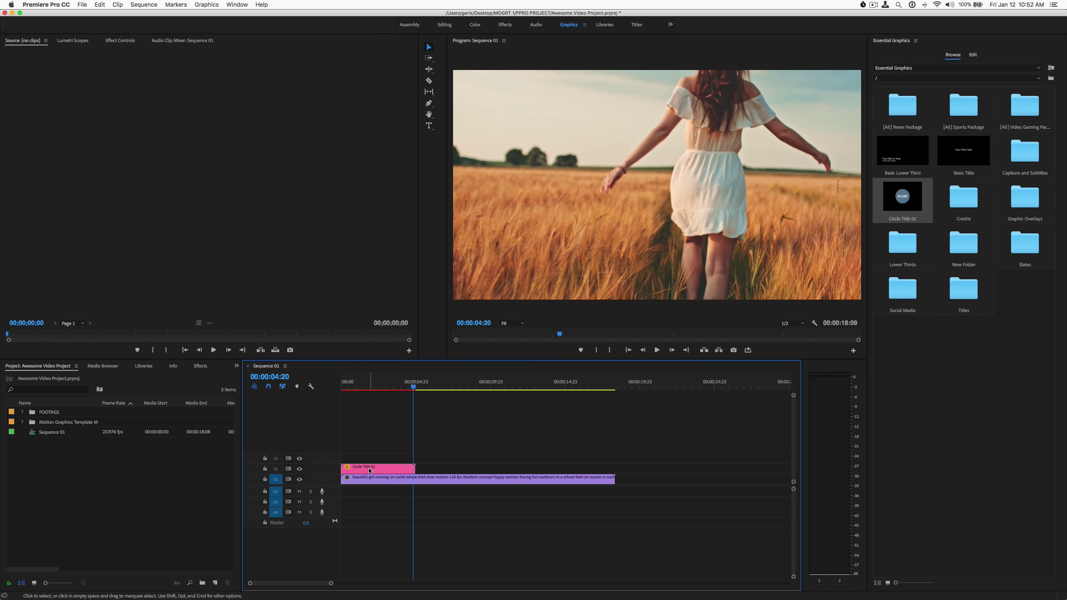
drag(371, 469, 386, 469)
drag(353, 377, 383, 396)
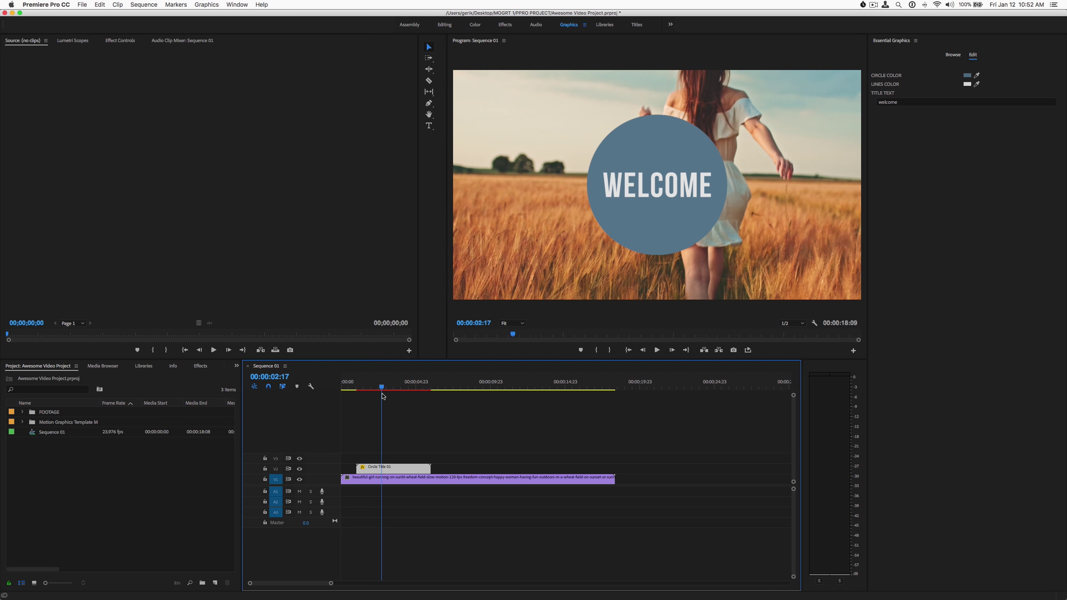
Step: Find the Gaussian Blur video effect and apply it to the footage clip on track V1
click(378, 482)
click(112, 41)
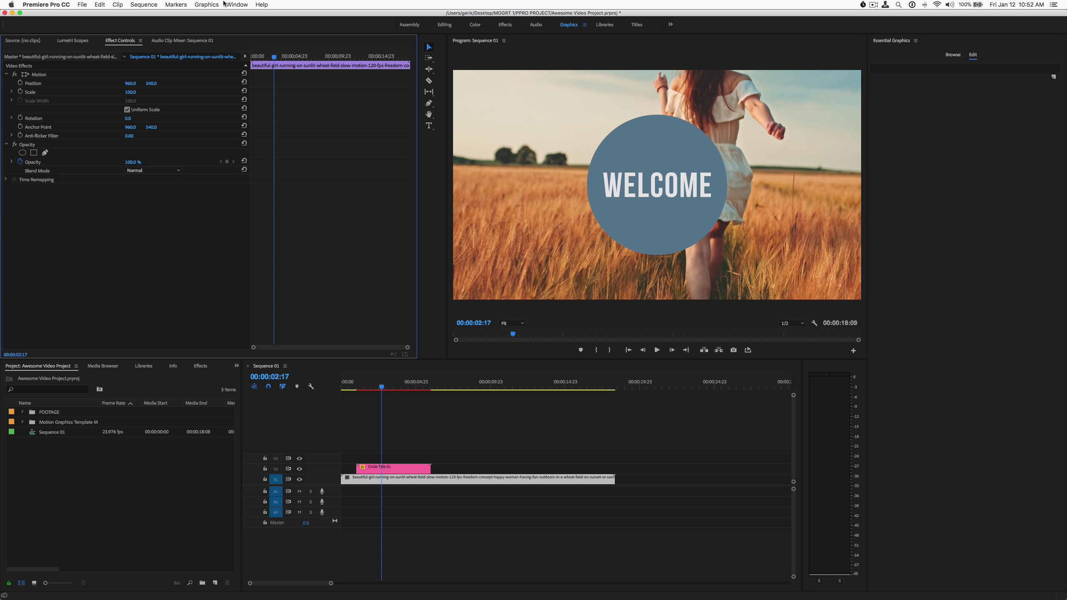
click(202, 5)
click(205, 5)
click(200, 366)
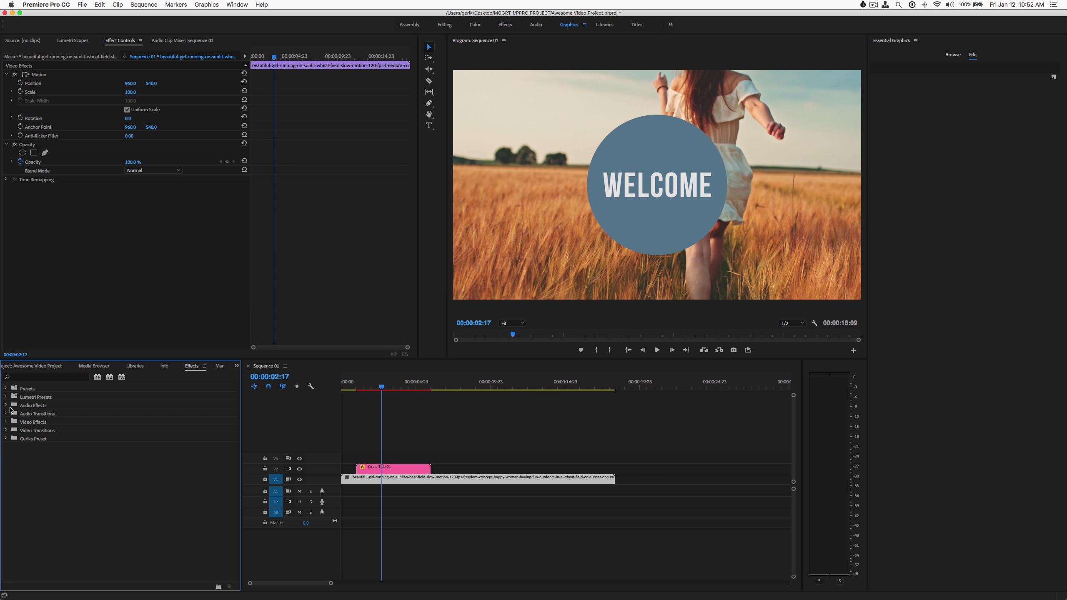
click(29, 378)
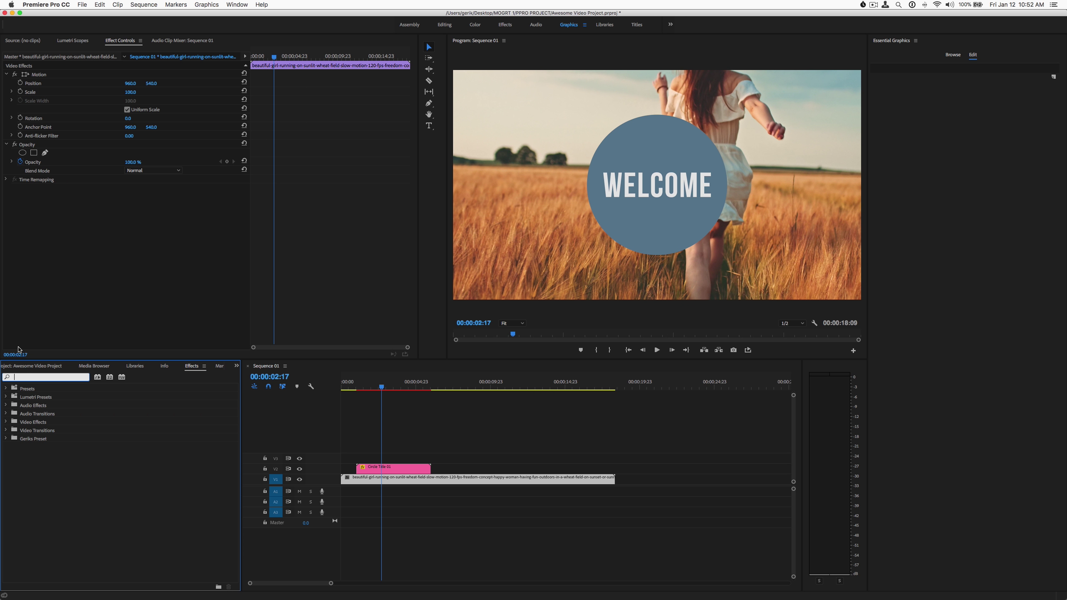
text(gau)
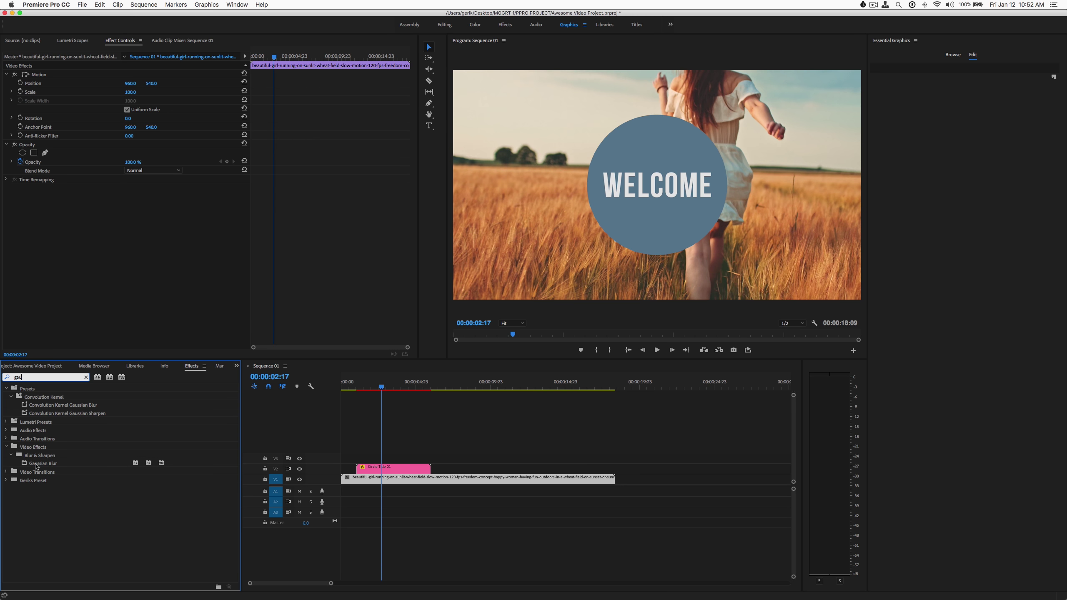
drag(36, 465, 397, 480)
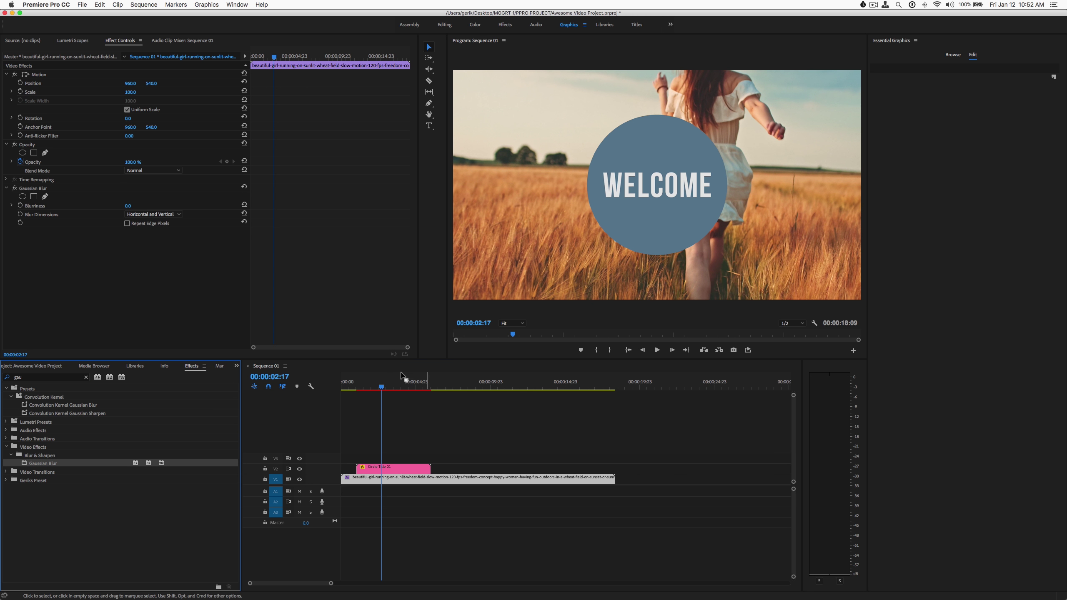
Step: Set the first Blurriness keyframe on the footage clip's Gaussian Blur at 00:00:06:03, with a value of 0
drag(383, 385, 433, 398)
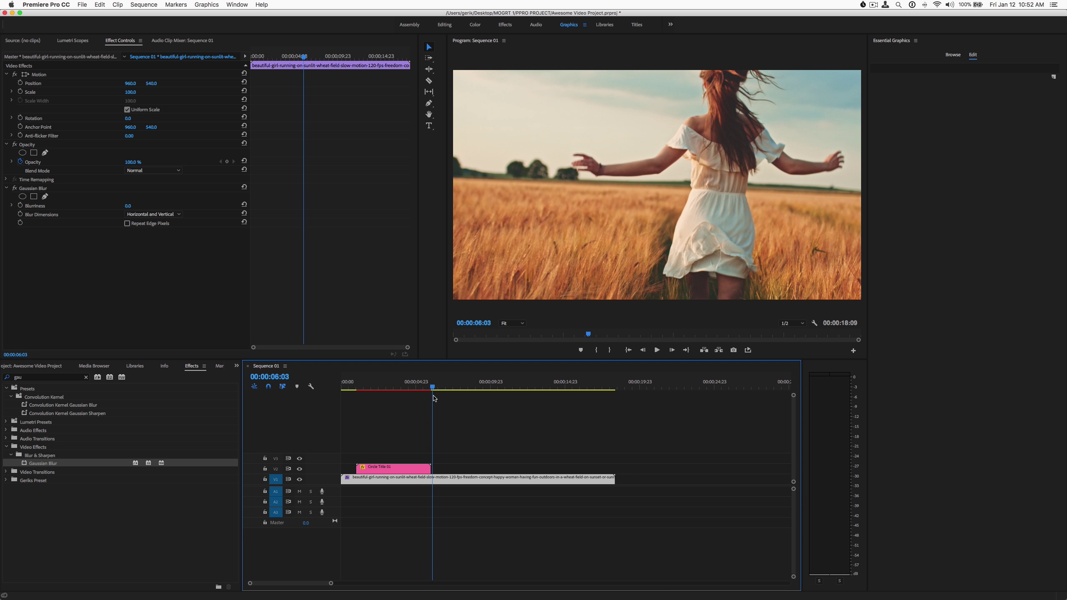
click(56, 262)
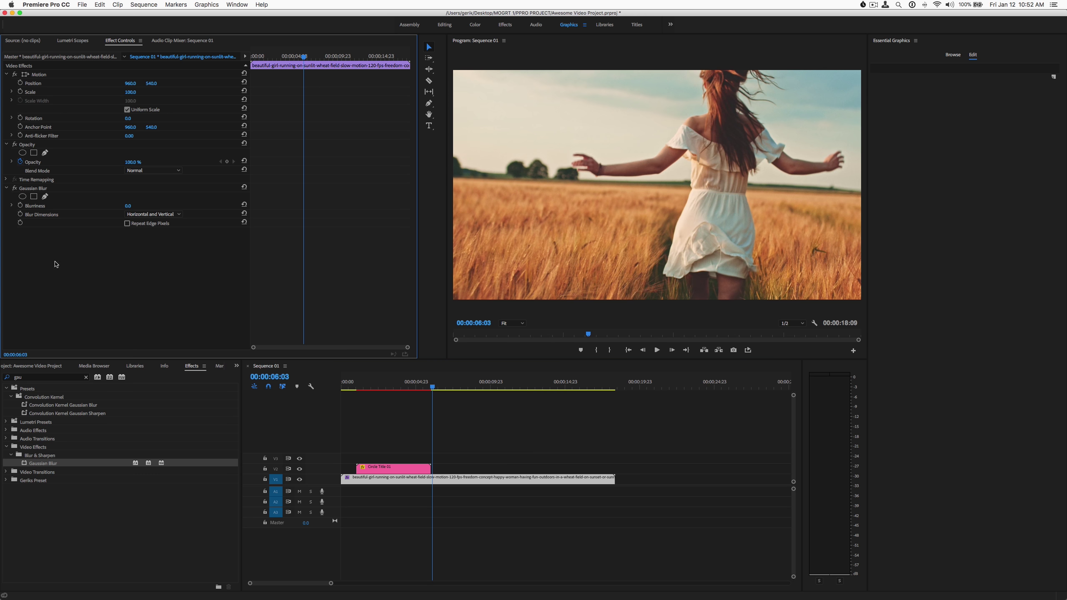
click(20, 205)
Step: At the sequence start, set the footage clip's Gaussian Blur Blurriness to about 82 and enable Repeat Edge Pixels
click(382, 386)
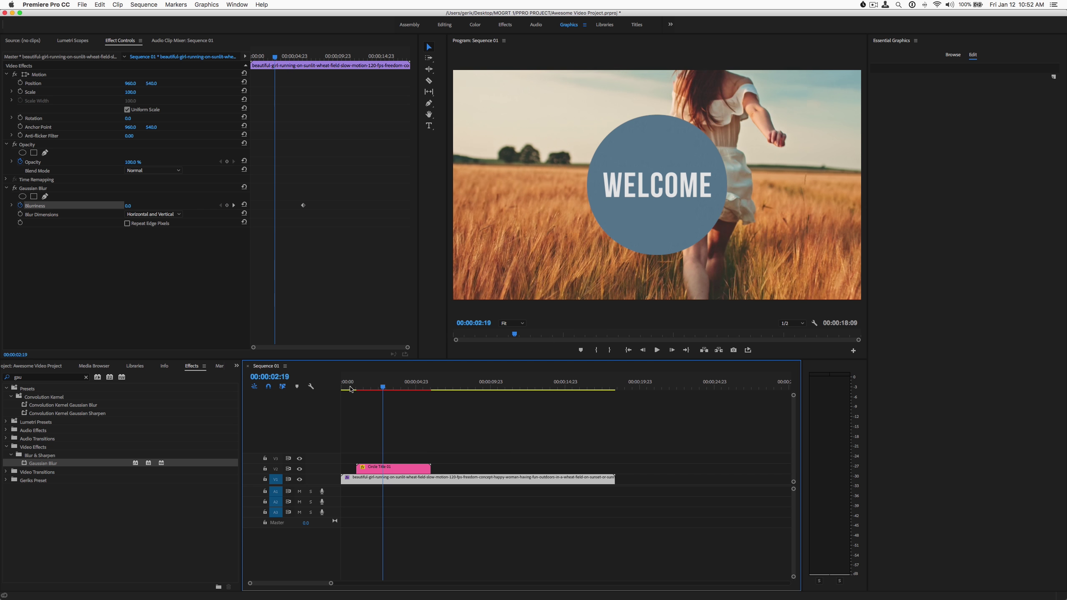
key(Home)
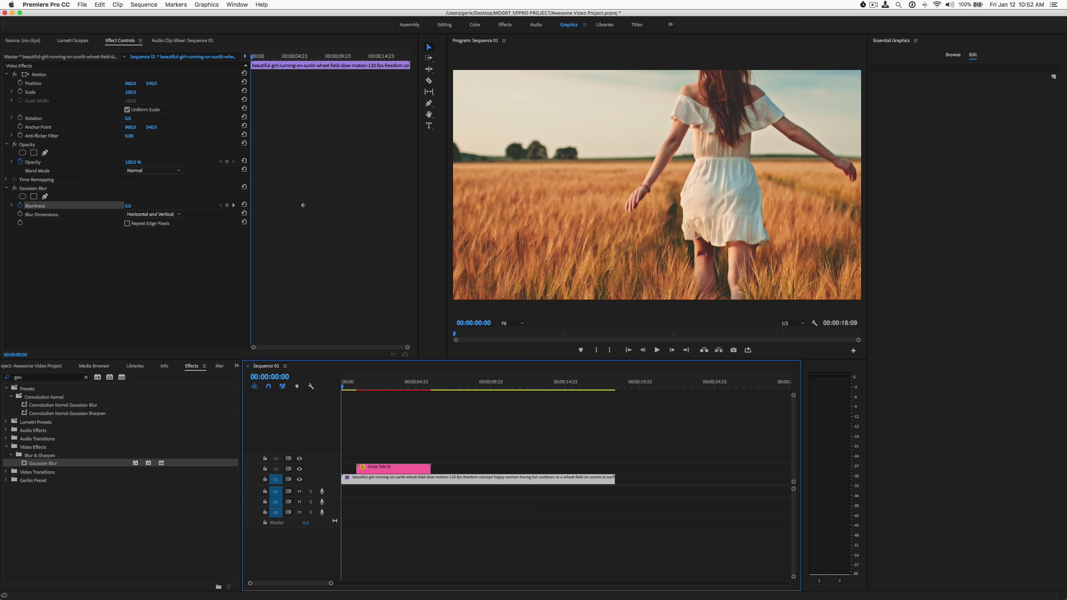
drag(128, 205, 159, 206)
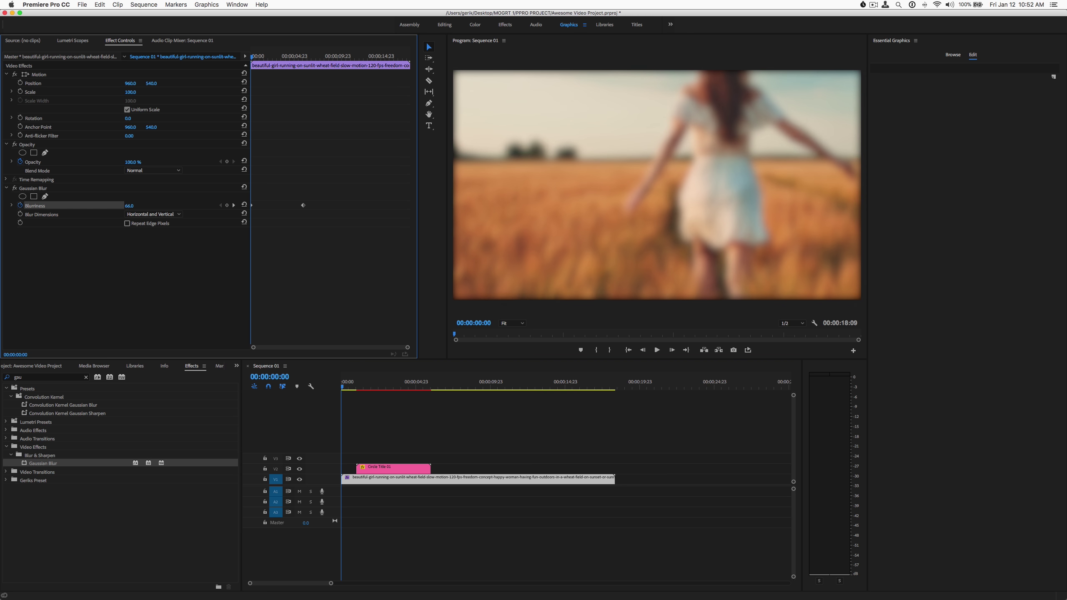
click(127, 224)
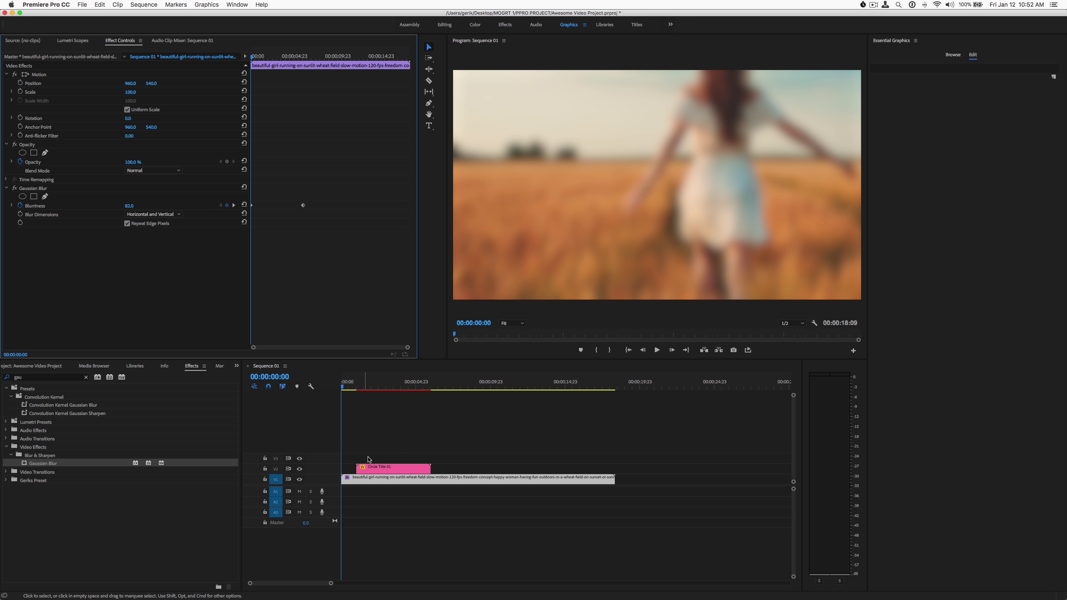
Step: Shift the Circle Title 01 clip about half a second earlier on V2 and play the sequence from the start
click(372, 473)
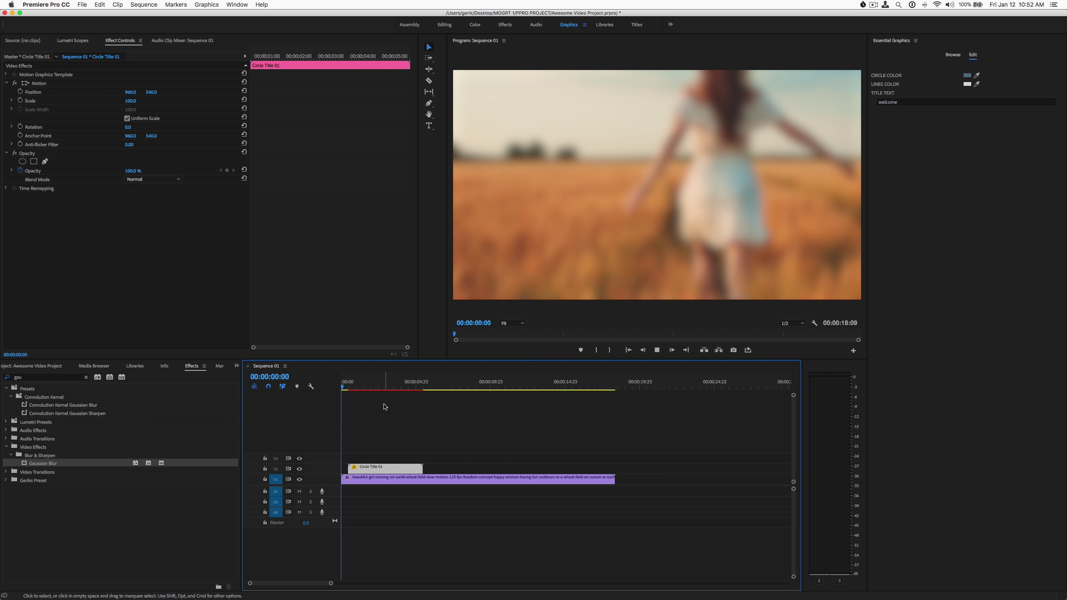
key(space)
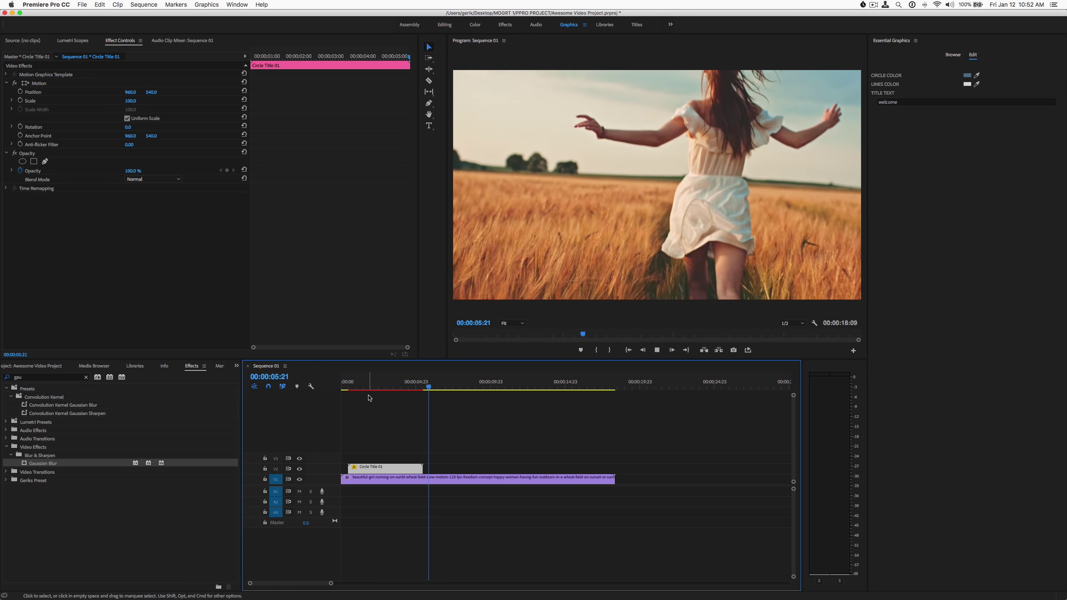
key(space)
Step: With the playhead at 00:00:03:19, change the Circle Title 01 clip's title text to HELLO
drag(445, 388, 397, 393)
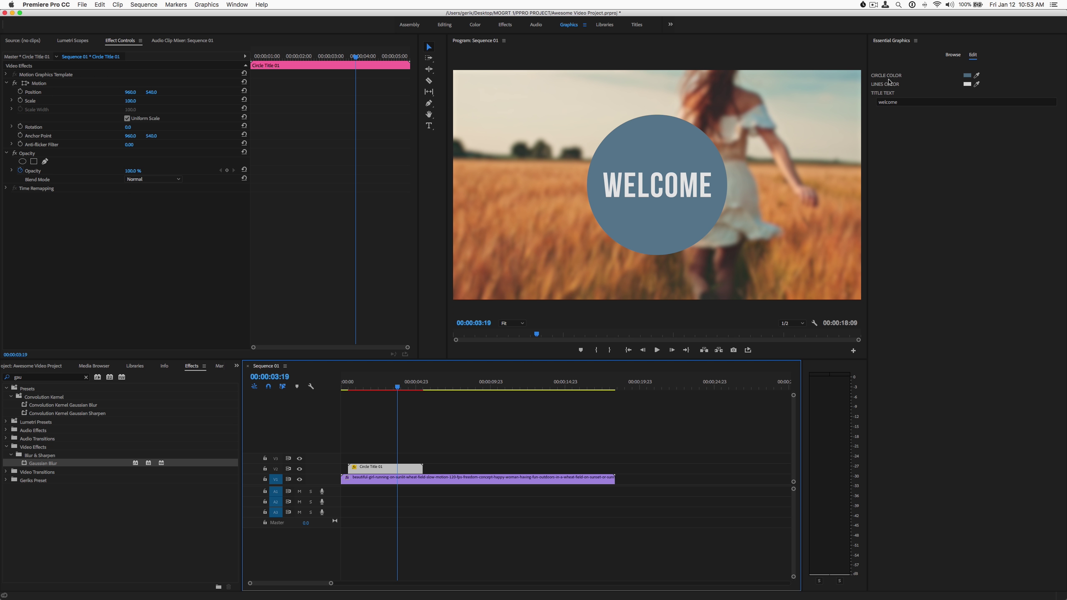
click(908, 104)
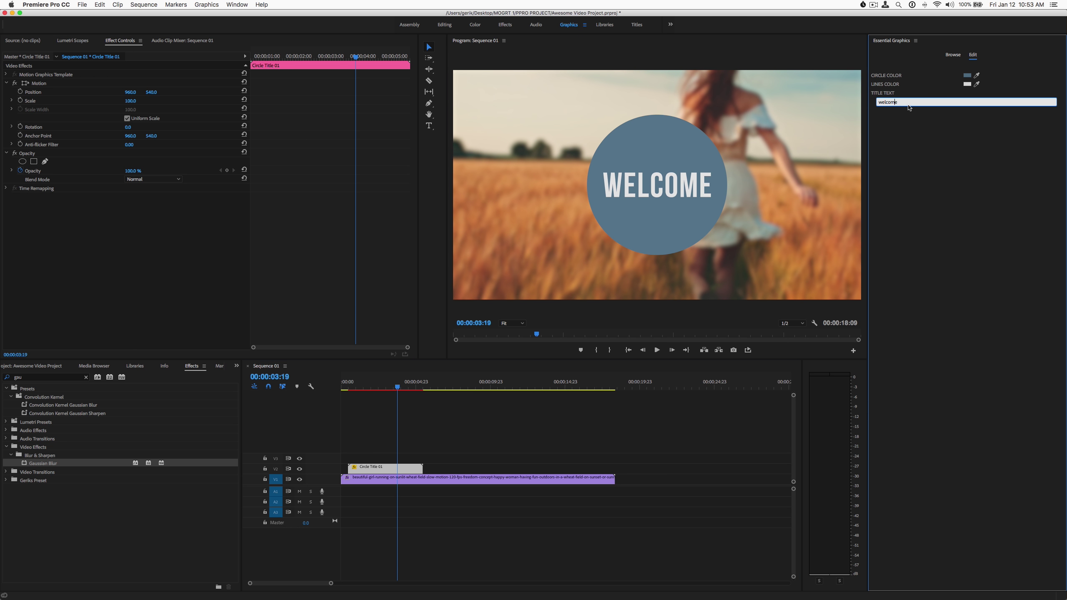
double_click(904, 102)
text(HELLO)
click(995, 196)
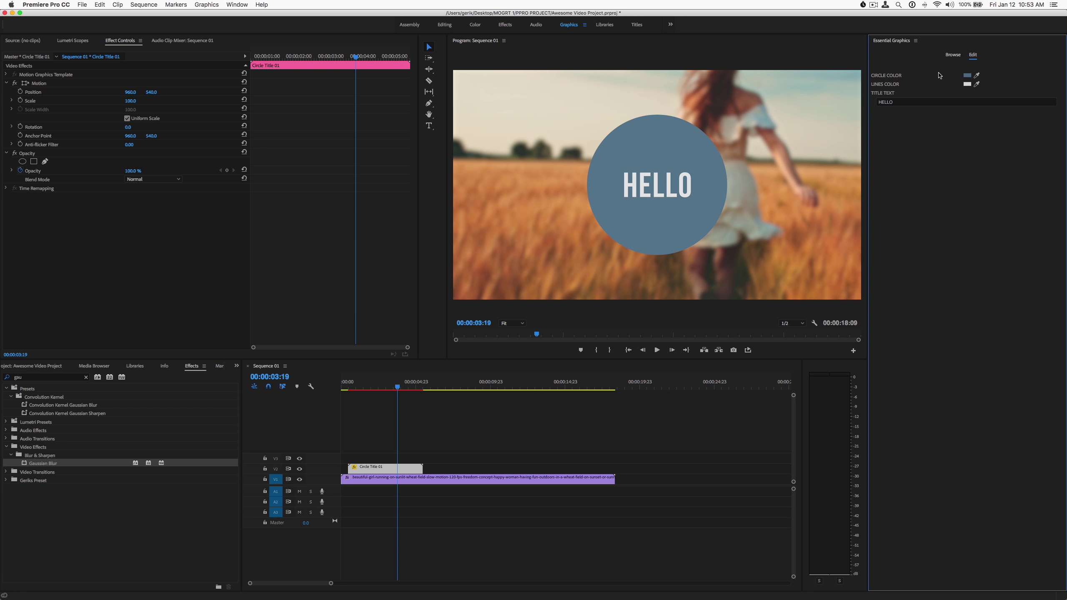
Step: Set the title template's circle color to a bright pinkish red
click(967, 76)
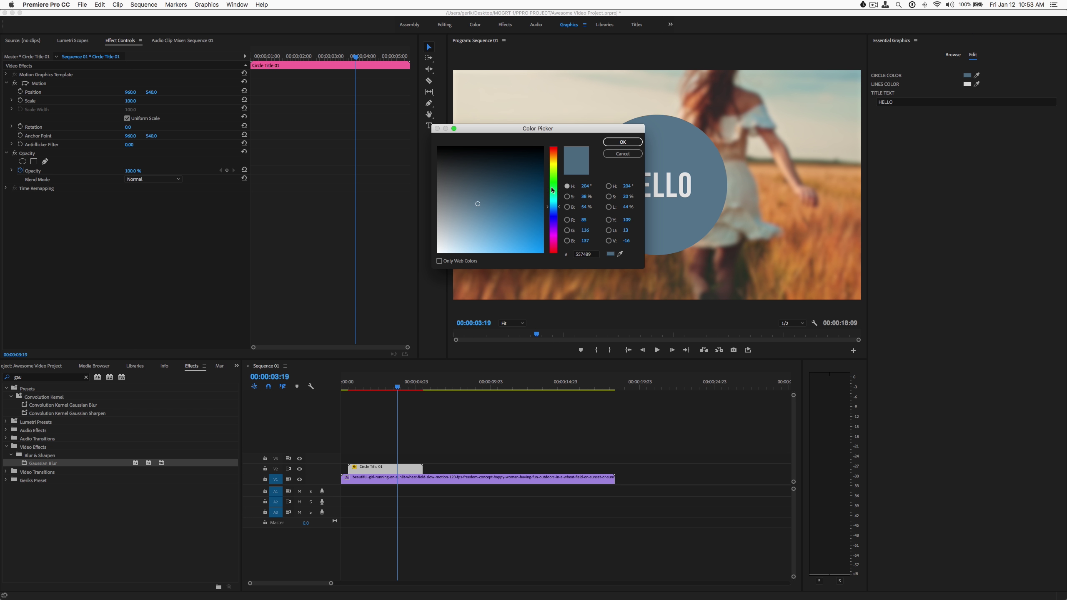
click(552, 252)
mouse_move(527, 217)
mouse_down()
mouse_move(518, 212)
mouse_move(518, 223)
mouse_move(537, 256)
mouse_up()
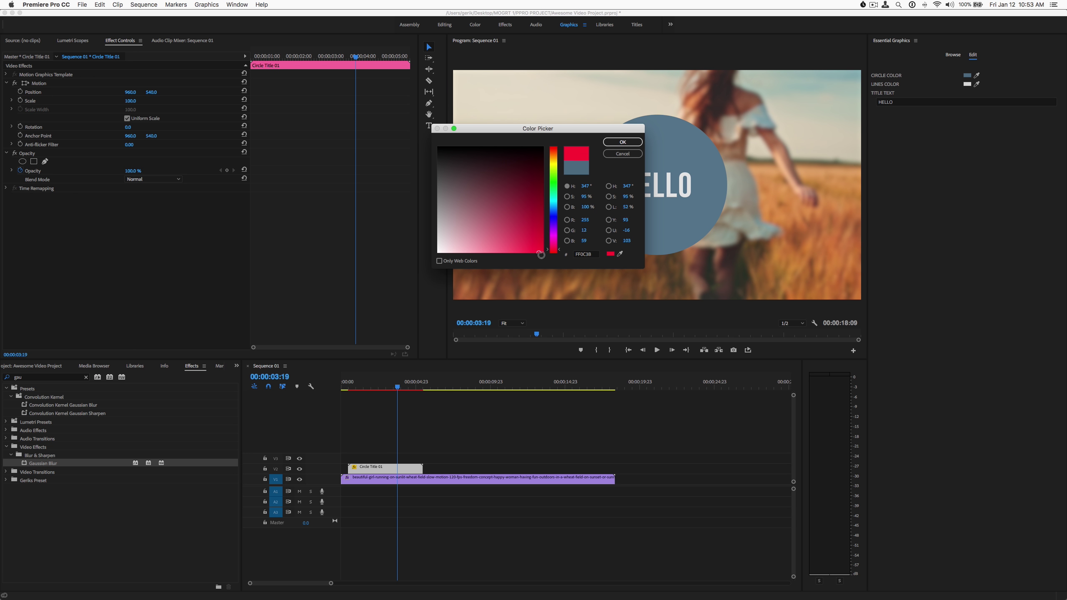
click(621, 143)
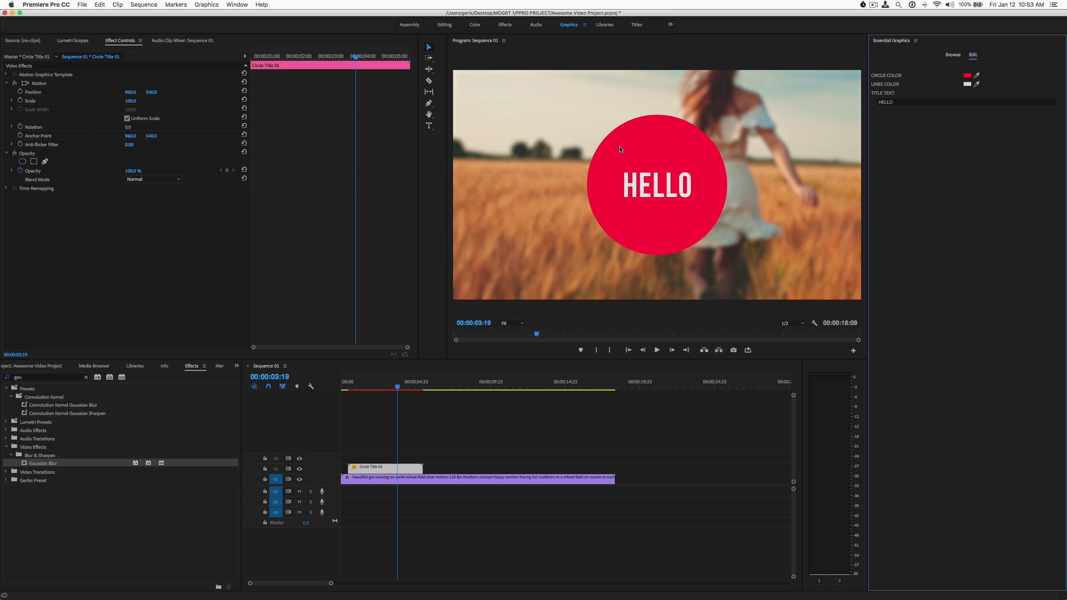
Step: Set the title template's lines color to black
click(967, 84)
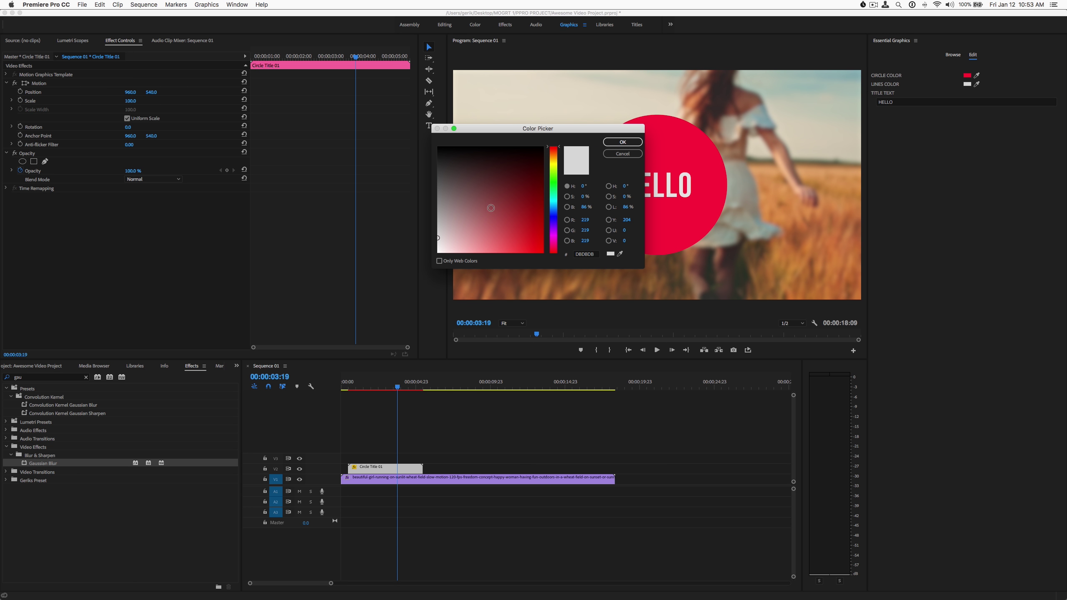
click(441, 149)
click(616, 143)
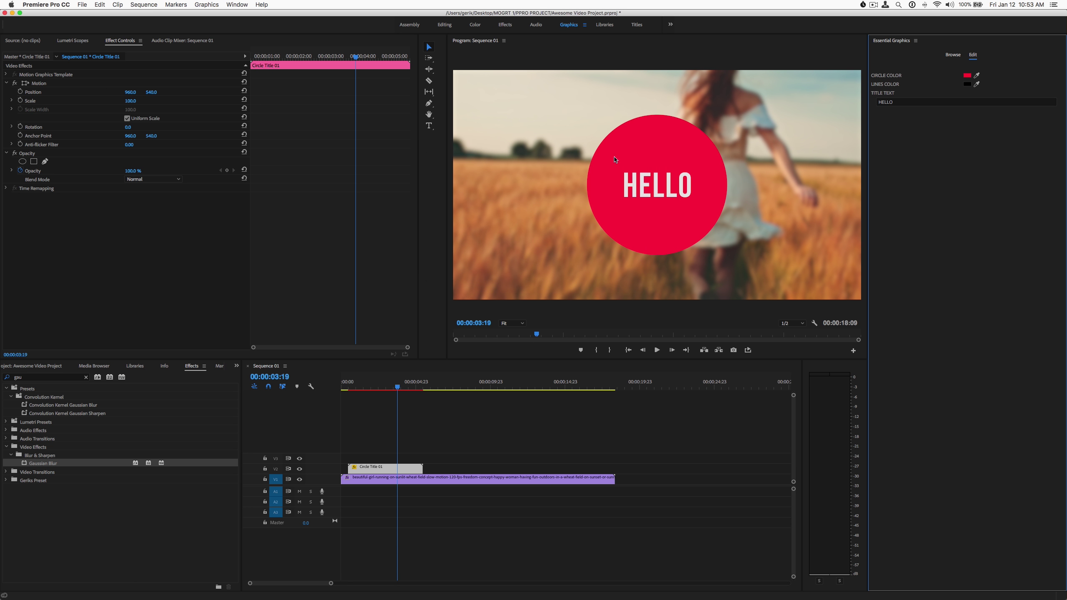
Step: Play the sequence from the start to check the customized title over the blurred footage
drag(398, 387, 333, 396)
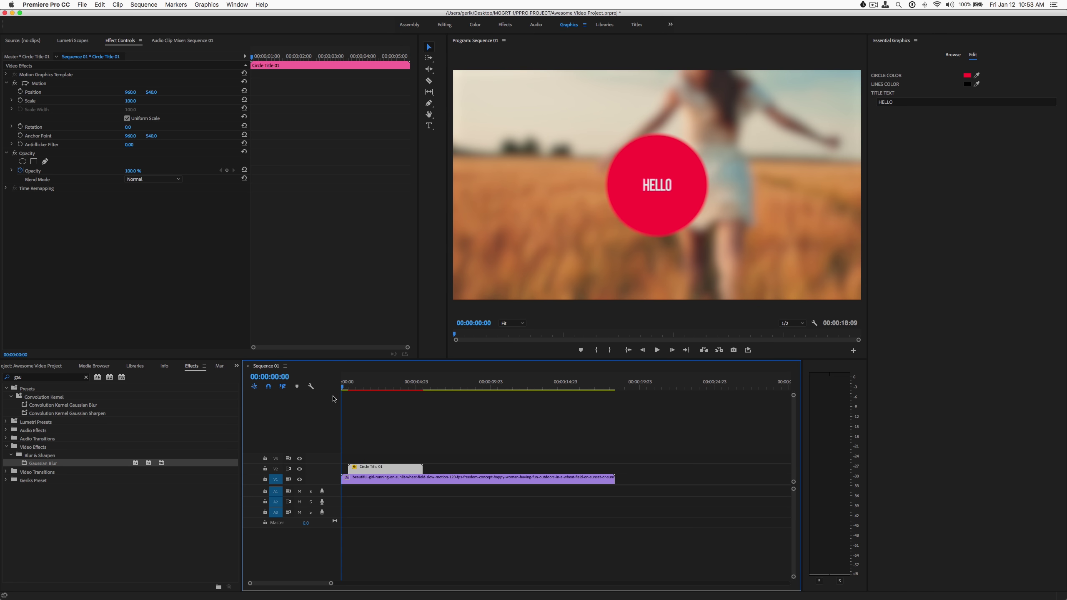
key(space)
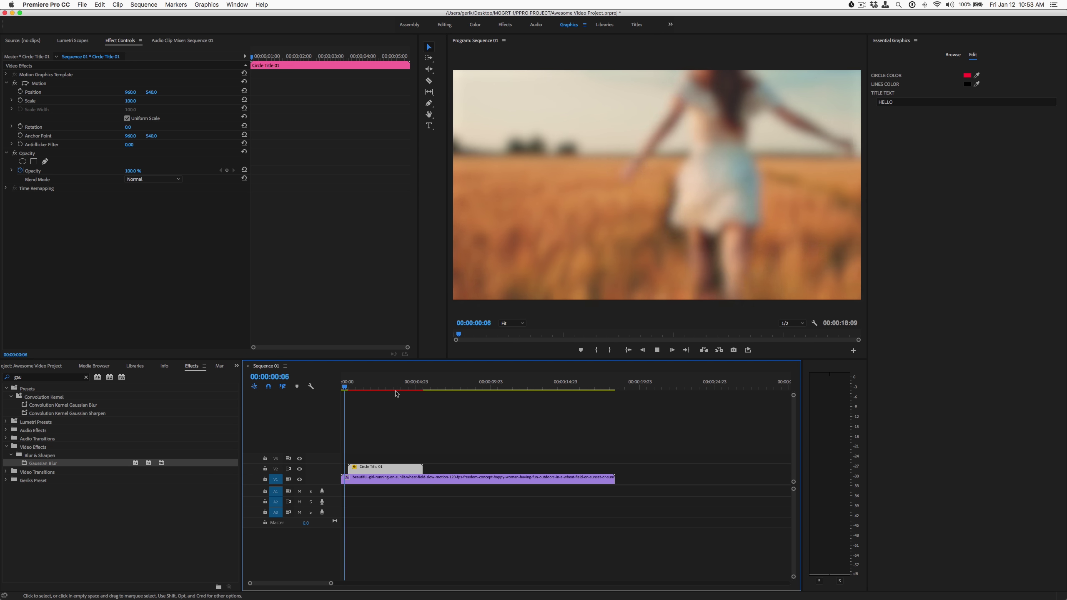
key(space)
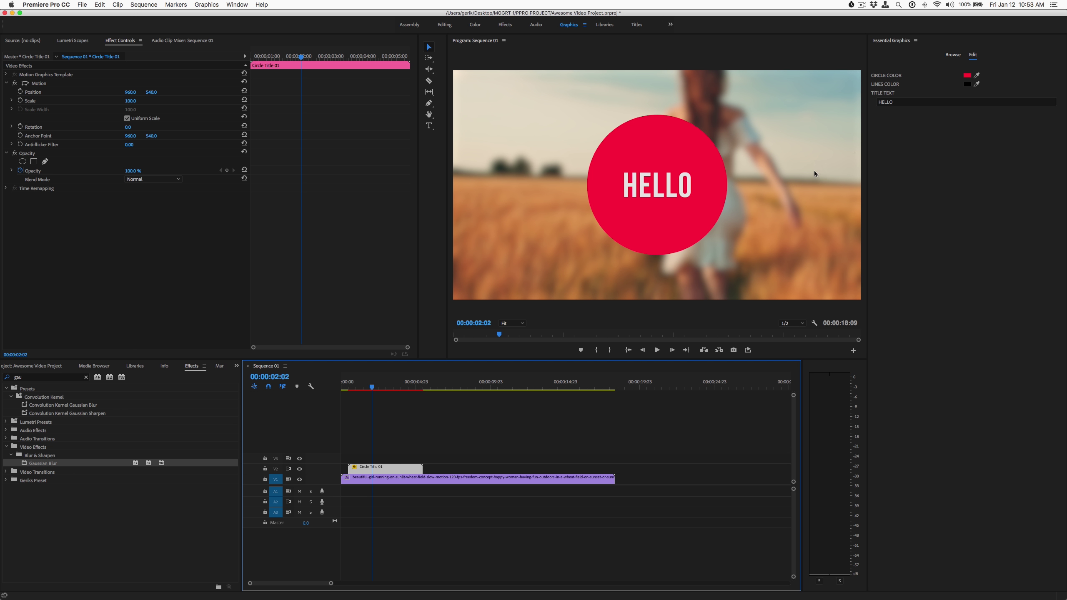
Step: Switch to After Effects and apply the Fill effect to the welcome text layer in the CIRCLE TITLE composition
key(super+Tab)
key(super+Tab)
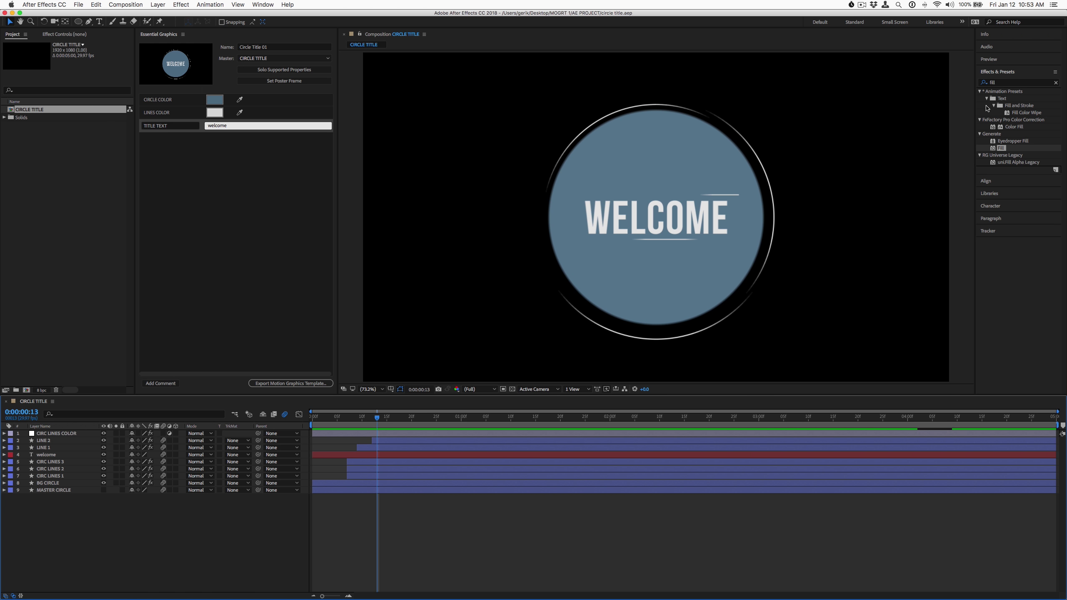
click(45, 455)
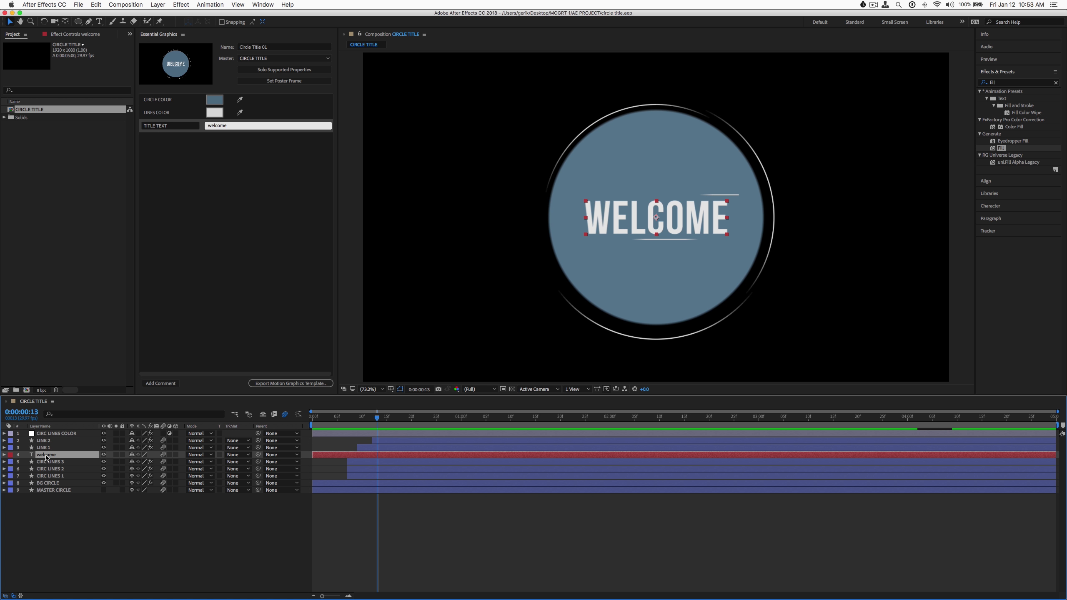
click(4, 455)
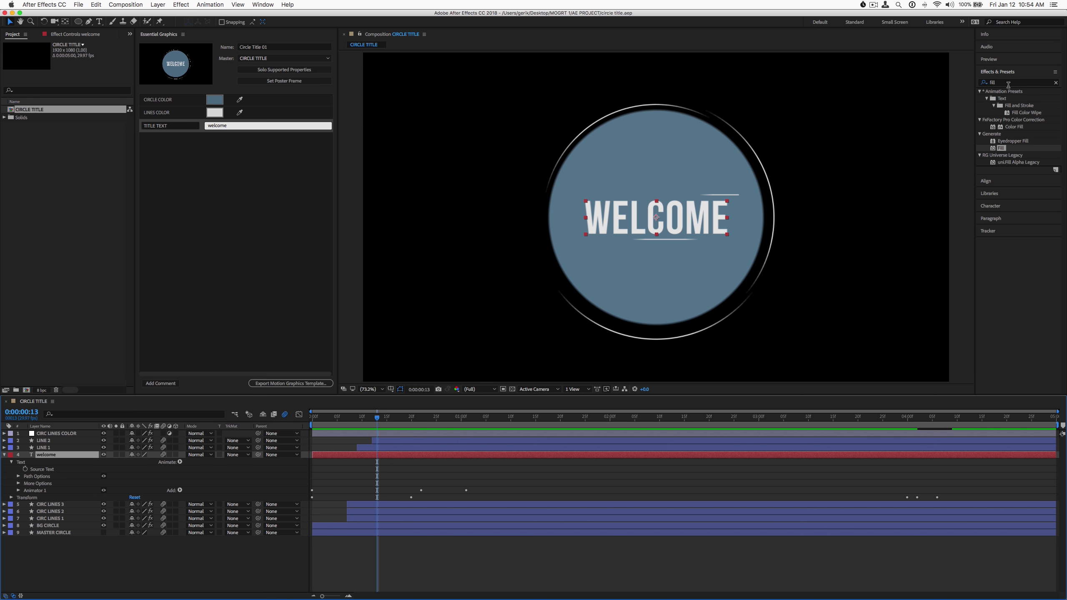
click(1025, 83)
drag(919, 211, 47, 461)
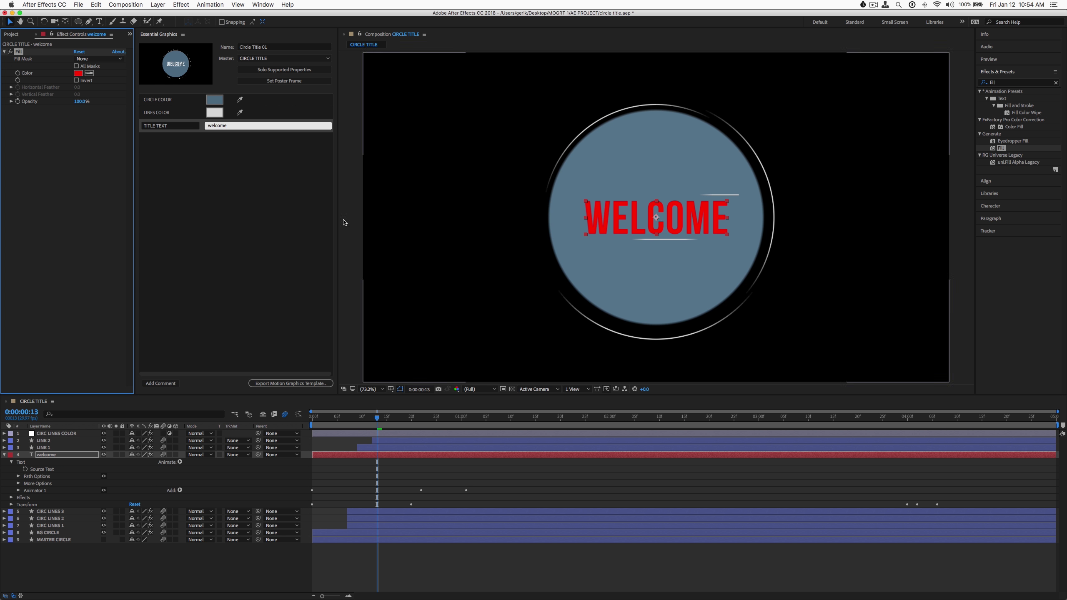
Step: Expand the Fill effect on the welcome layer and set its color to white (FFFFFF)
click(11, 498)
click(19, 505)
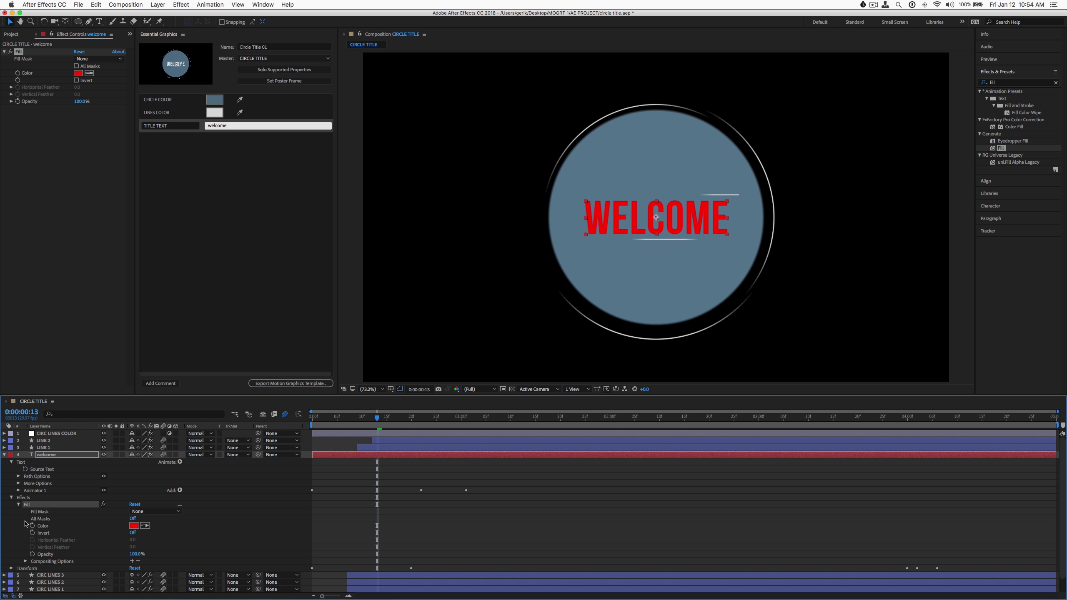
click(134, 525)
drag(245, 428, 167, 400)
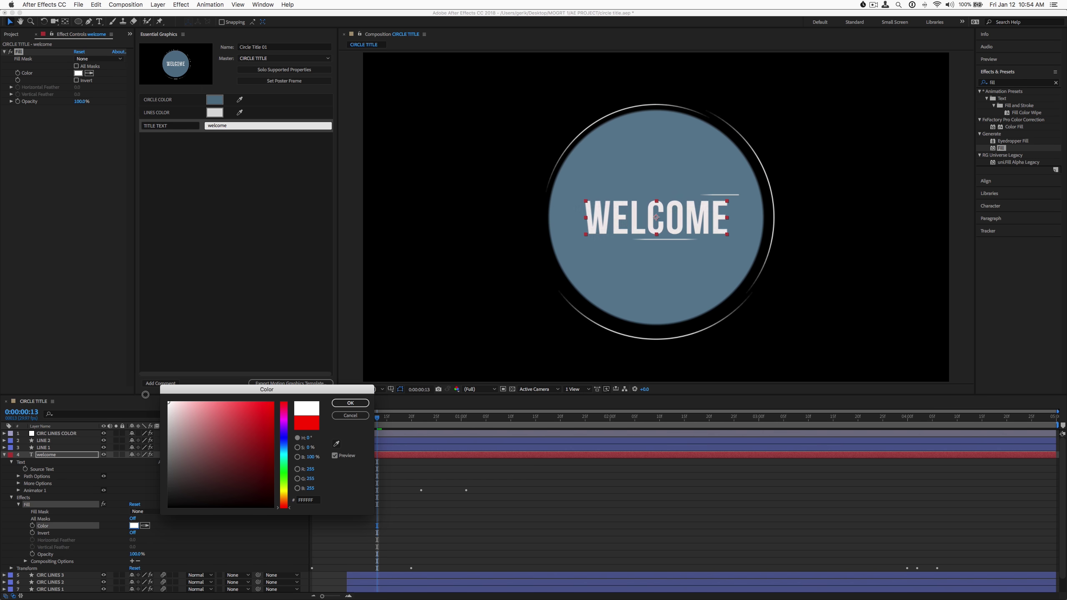
click(352, 403)
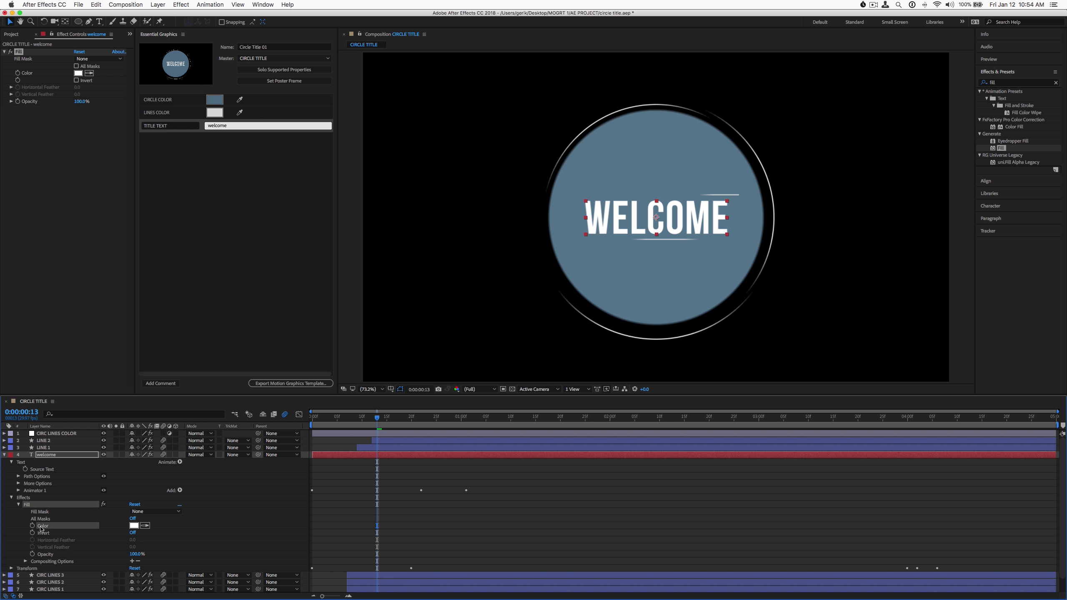
Step: Add the welcome layer's Fill color to the Essential Graphics properties and rename it TEXT COLOR
drag(43, 530, 187, 177)
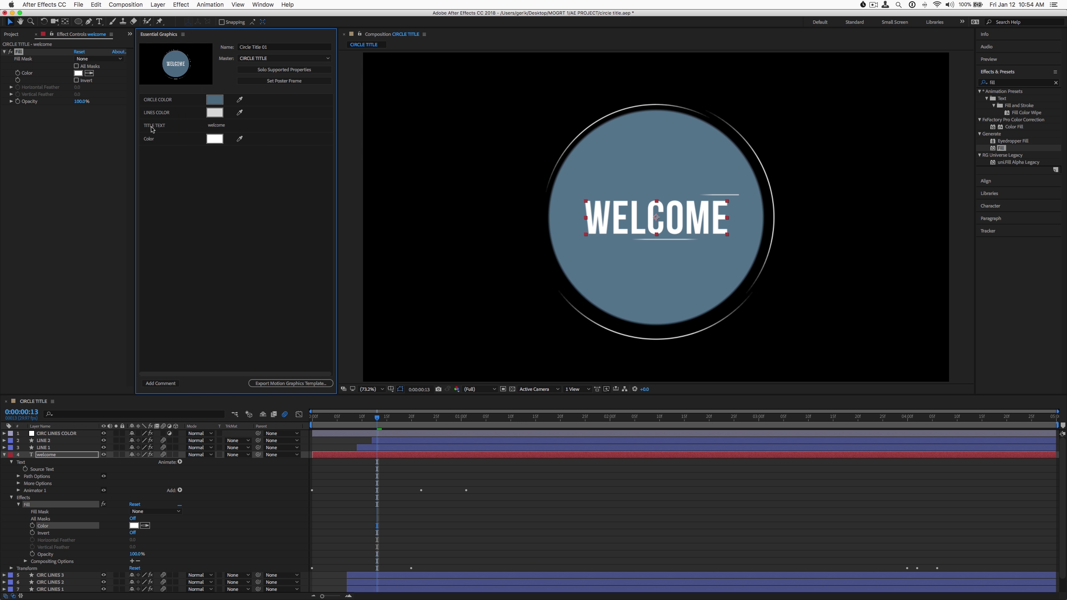
double_click(155, 143)
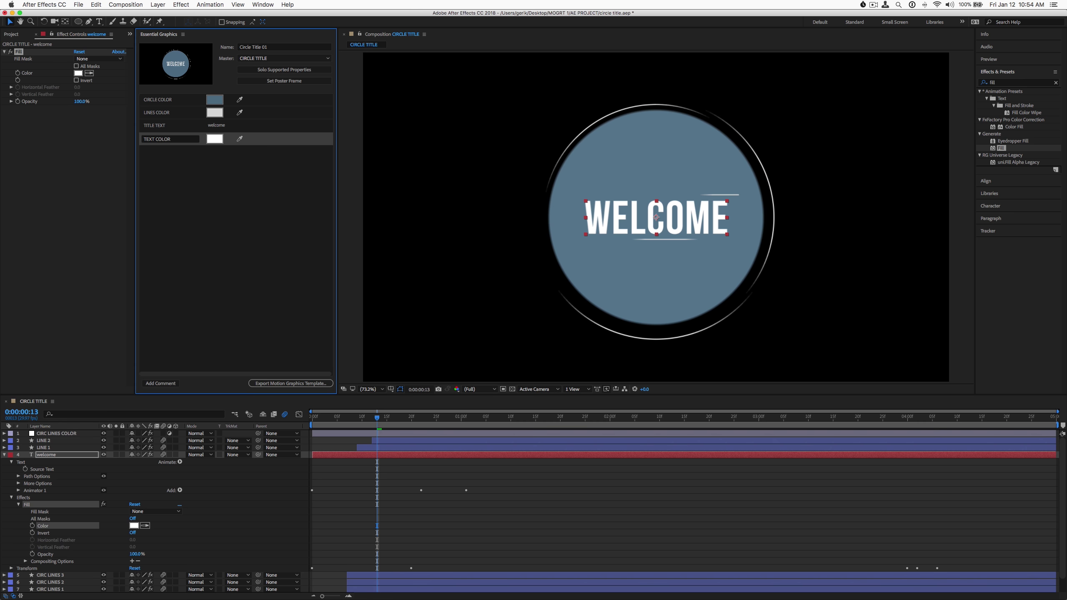
click(290, 223)
Step: Save the project and export the motion graphics template as Circle Title 02.mogrt in the MOGRT FILE folder on the local drive
key(super+s)
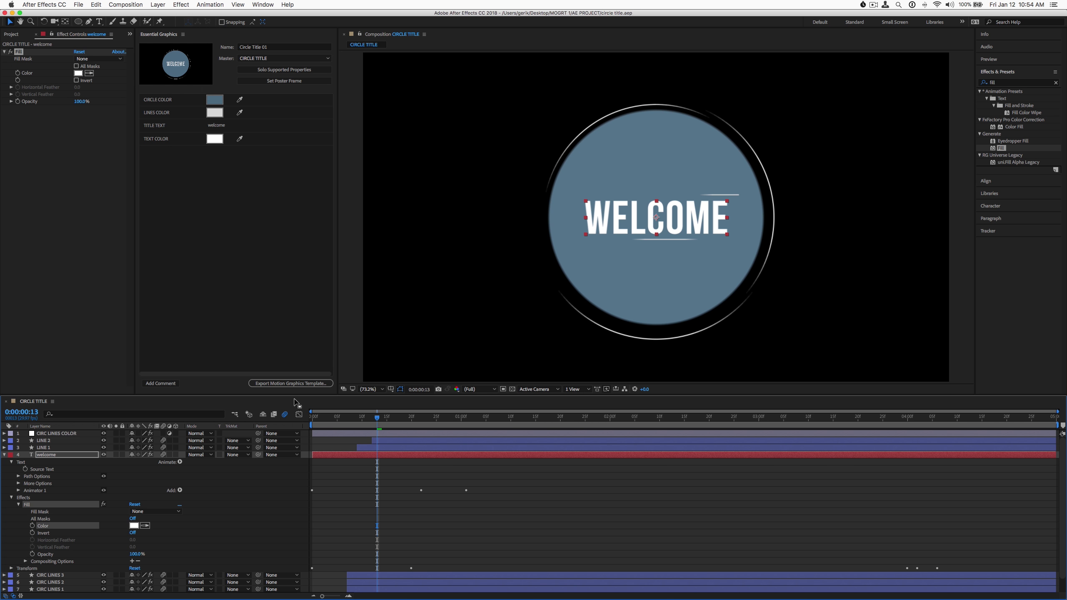
click(290, 383)
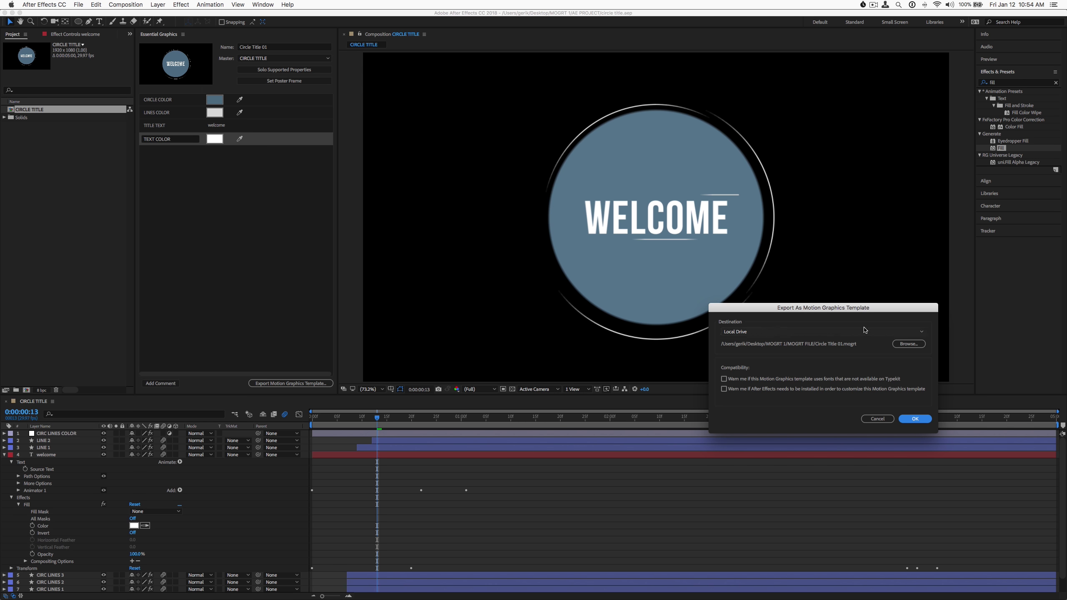
click(908, 344)
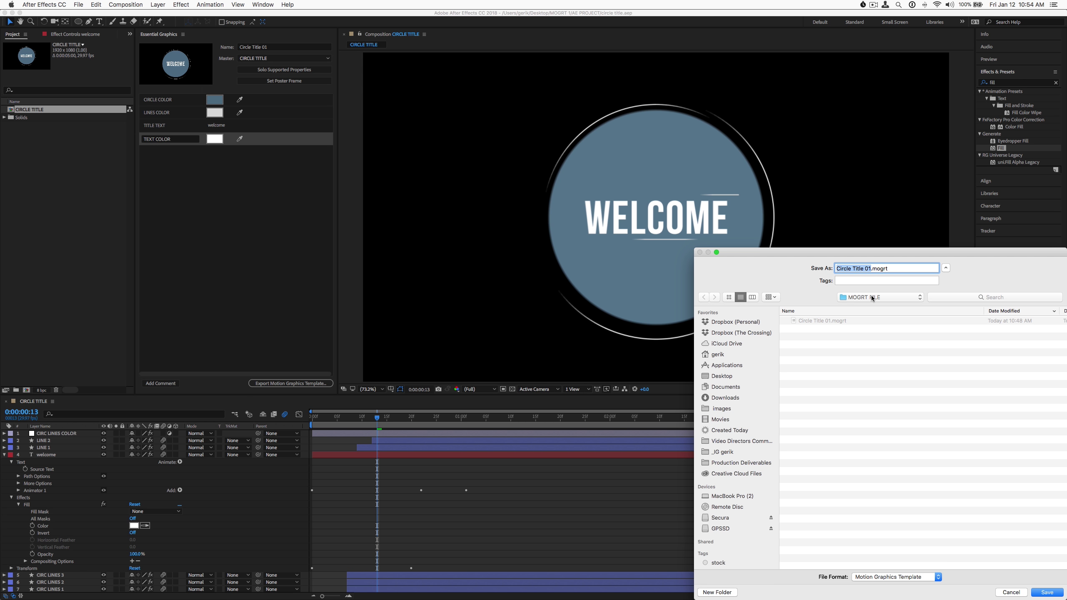
key(Right)
key(BackSpace)
text(2)
key(Return)
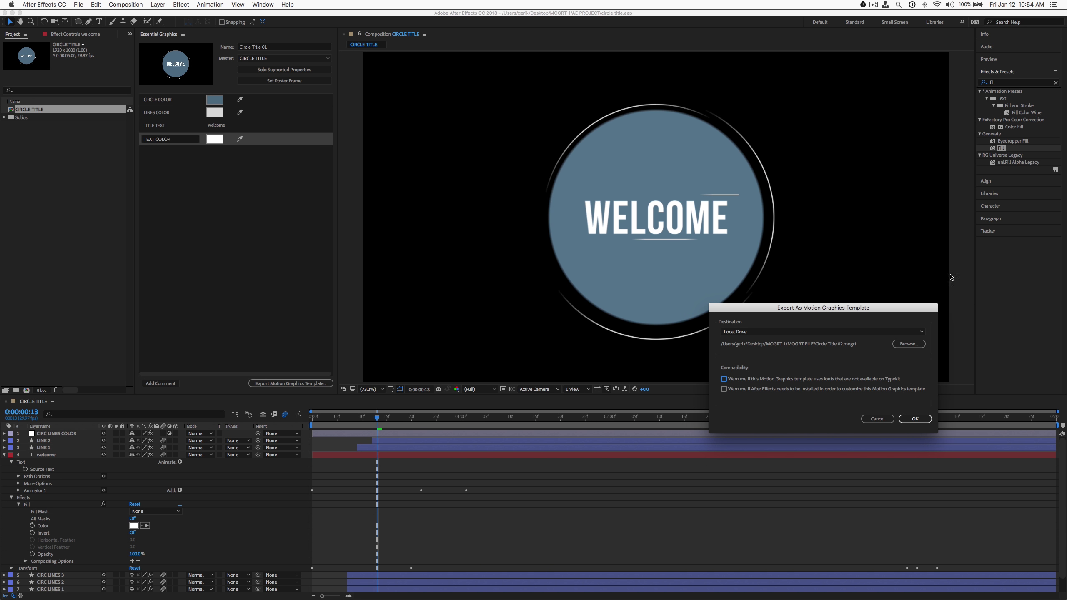
click(915, 418)
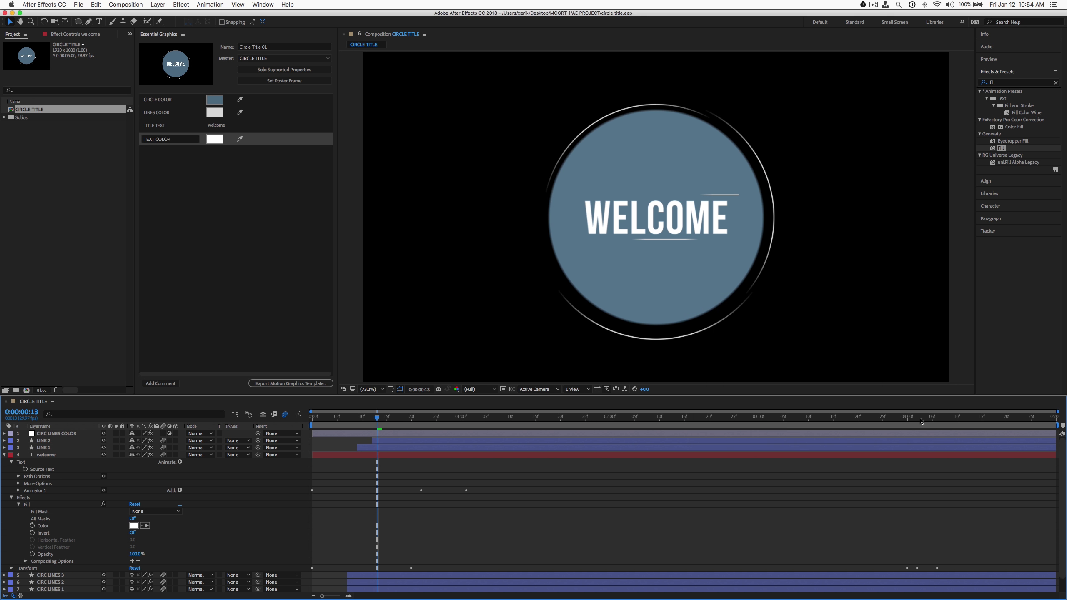
Step: Switch to Premiere Pro and install Circle Title 02.mogrt into the Essential Graphics template library
key(super+Tab)
key(super+Tab)
key(super+Tab)
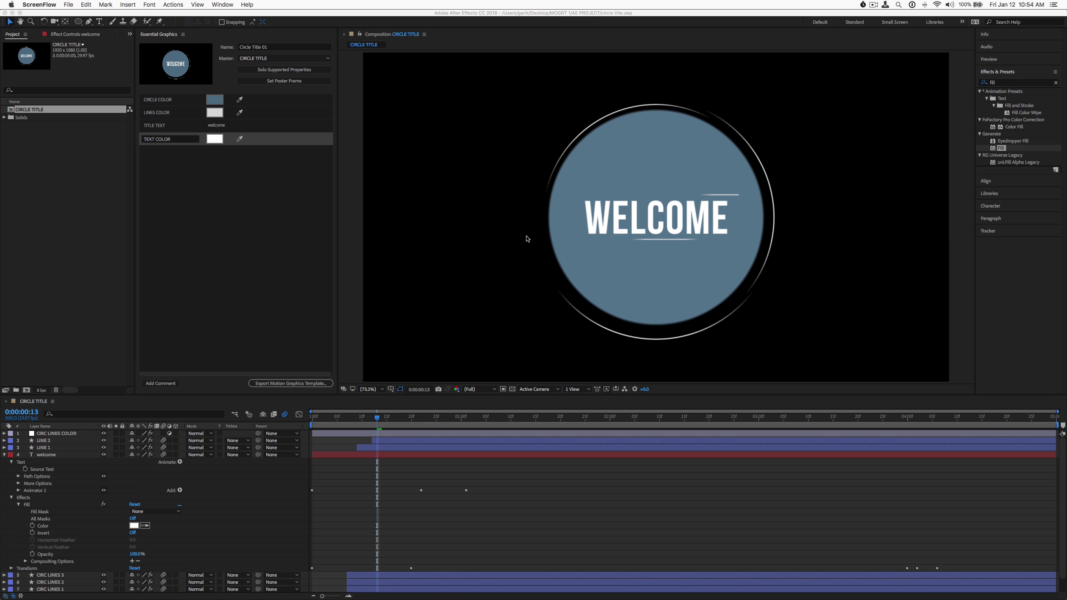
mouse_move(477, 597)
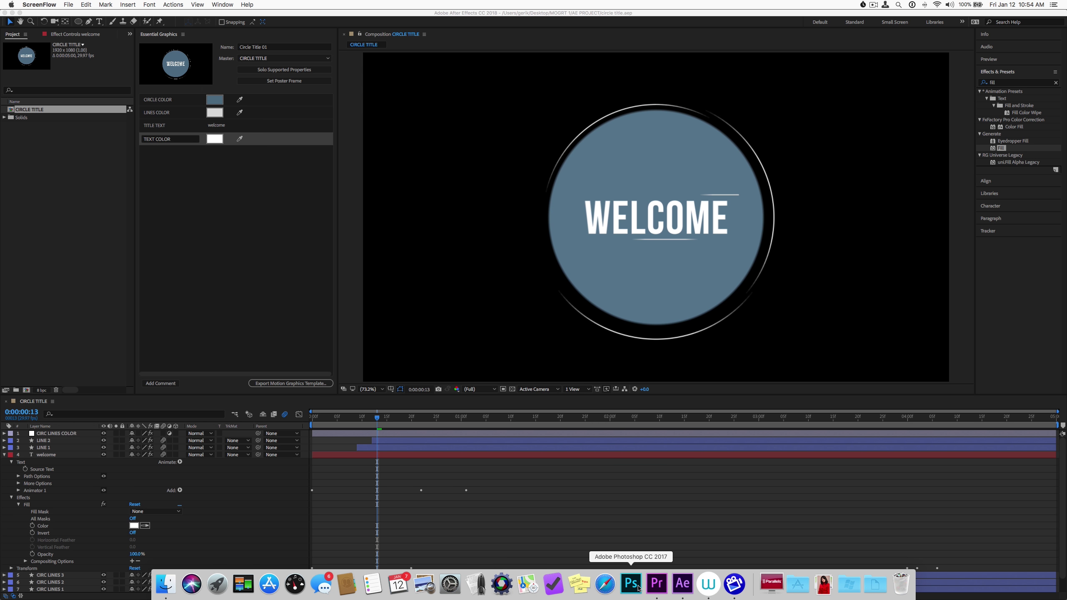
click(657, 584)
click(983, 130)
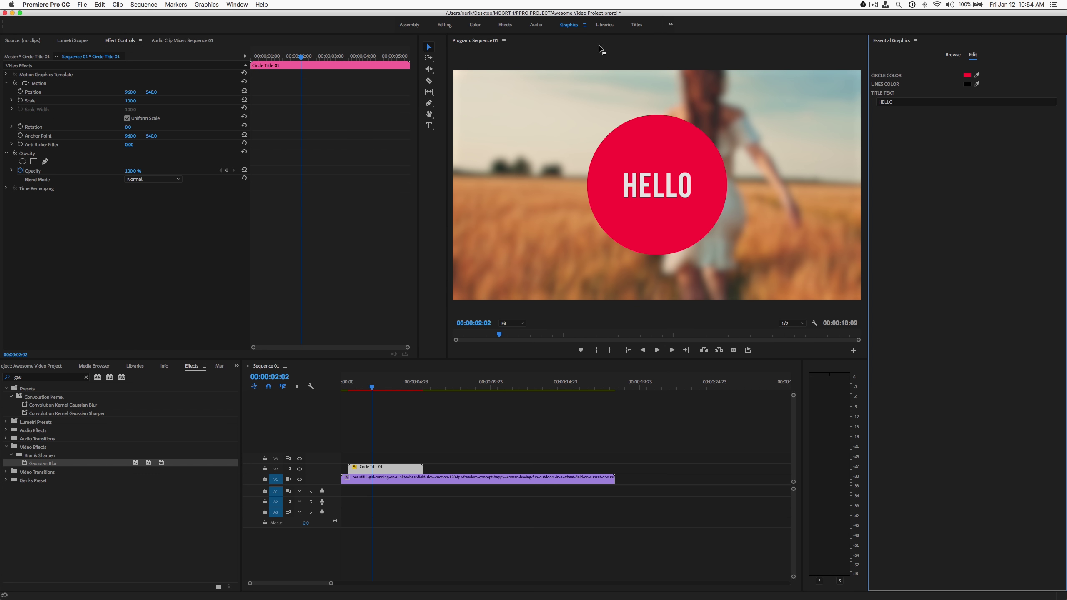
click(953, 55)
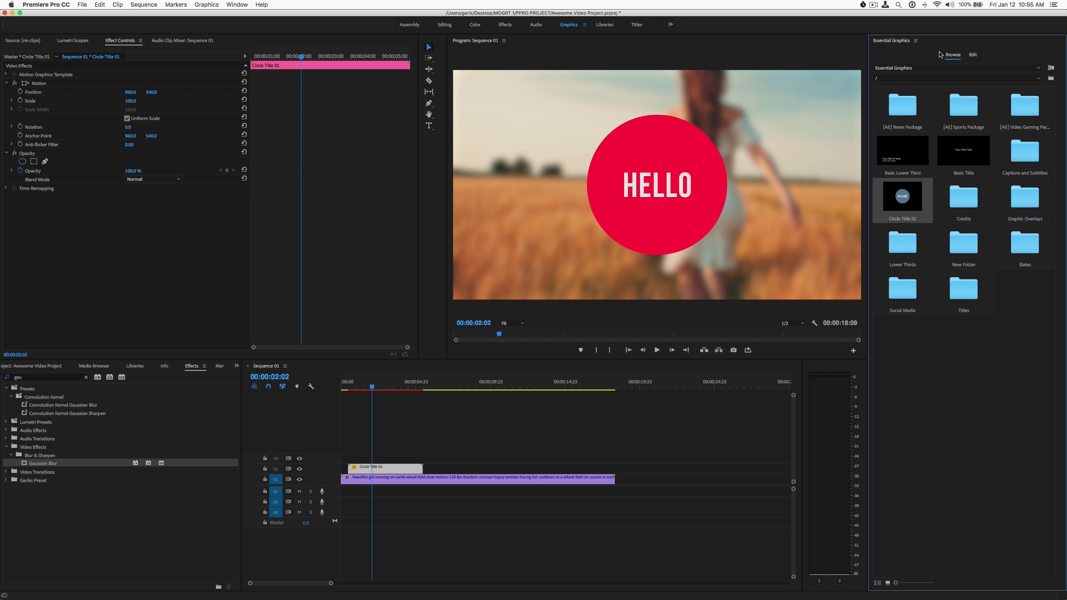
click(936, 411)
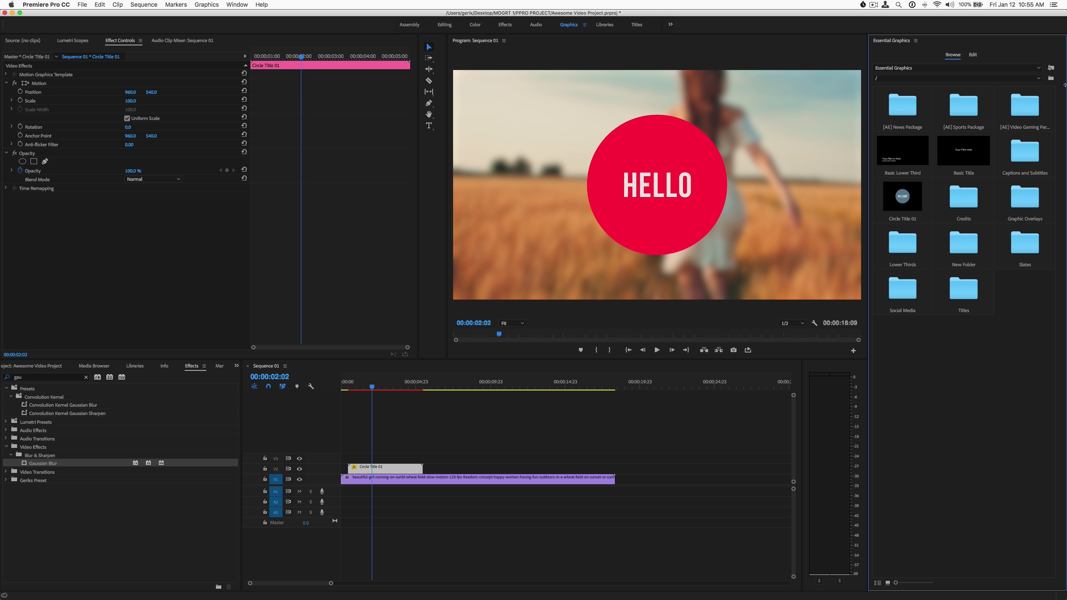
click(1051, 68)
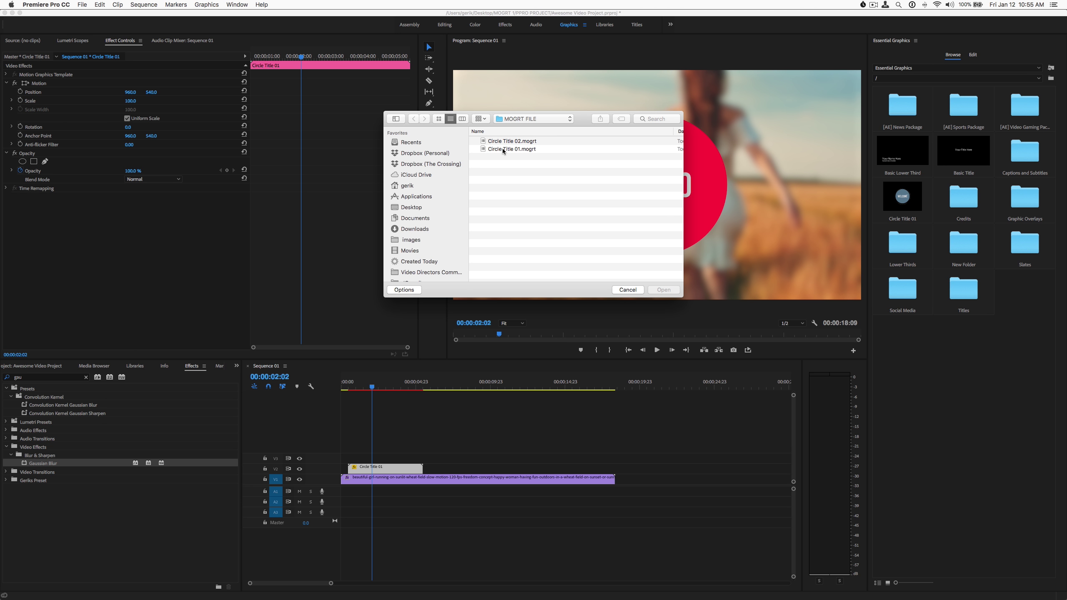
click(504, 142)
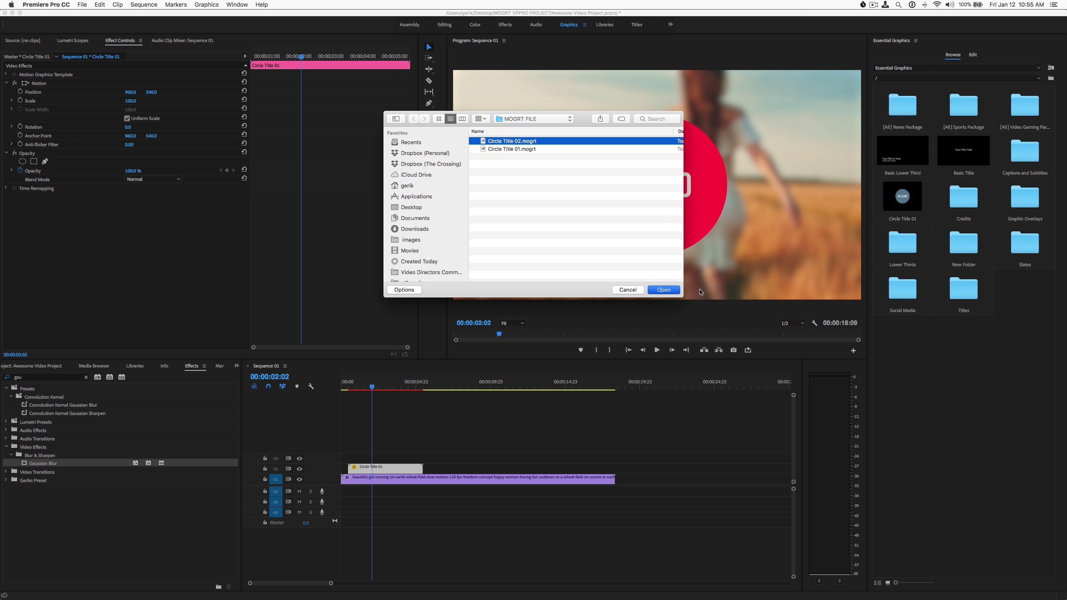
key(Return)
click(976, 212)
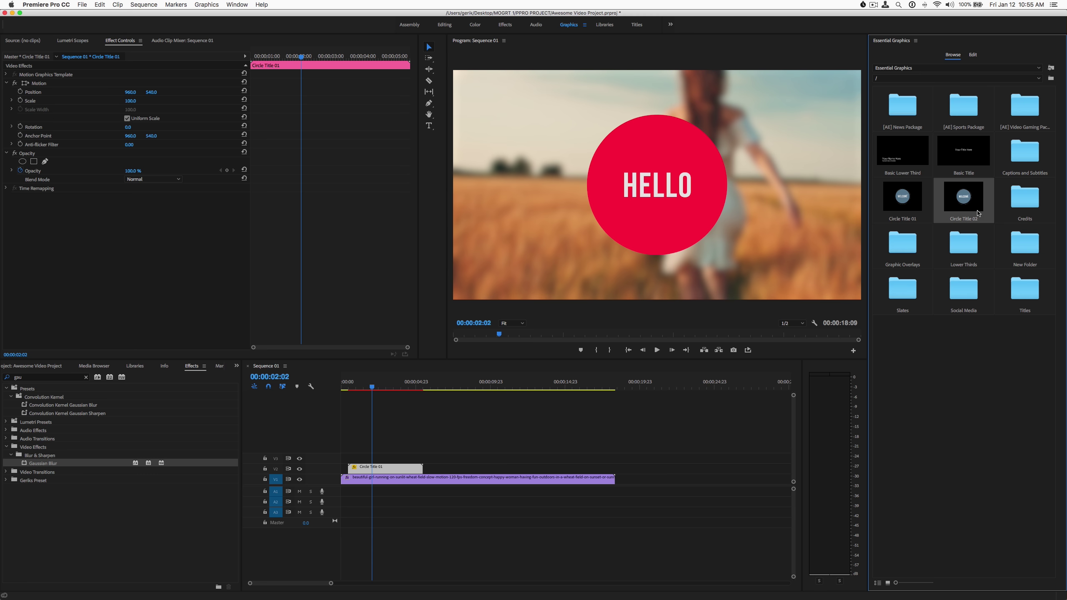
Step: Delete the old circle title clip from Sequence 01 and place the Circle Title 02 template on track V2 above the footage
click(387, 464)
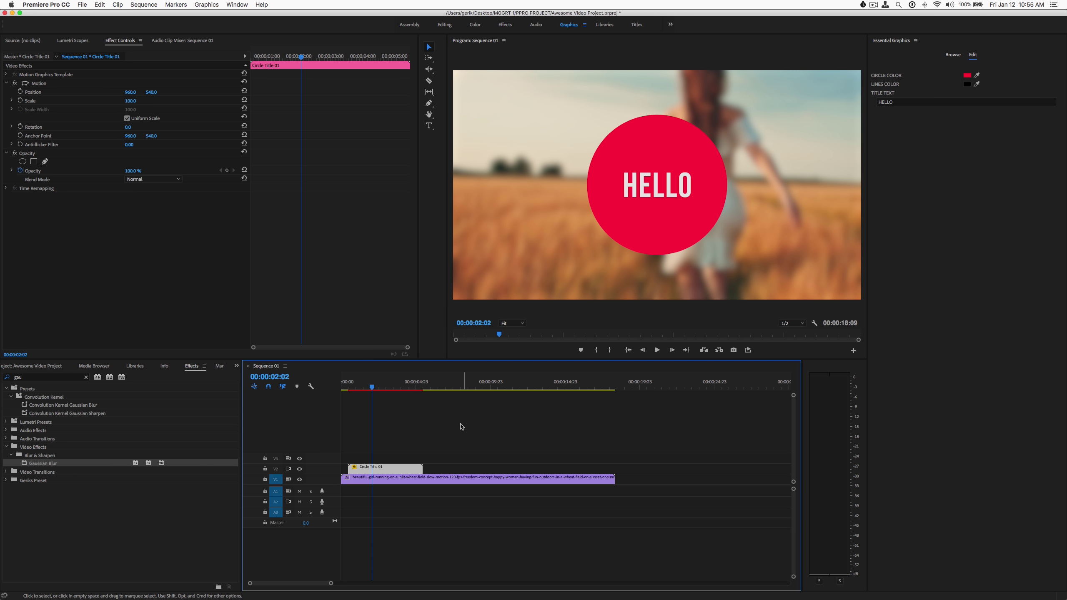
key(Delete)
click(953, 55)
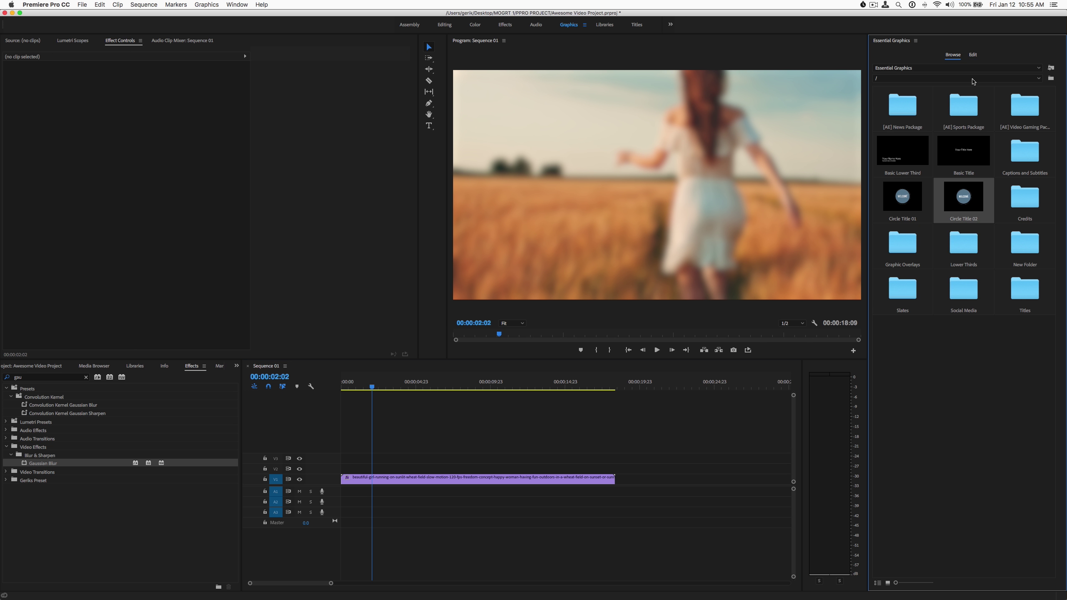
drag(962, 206, 377, 473)
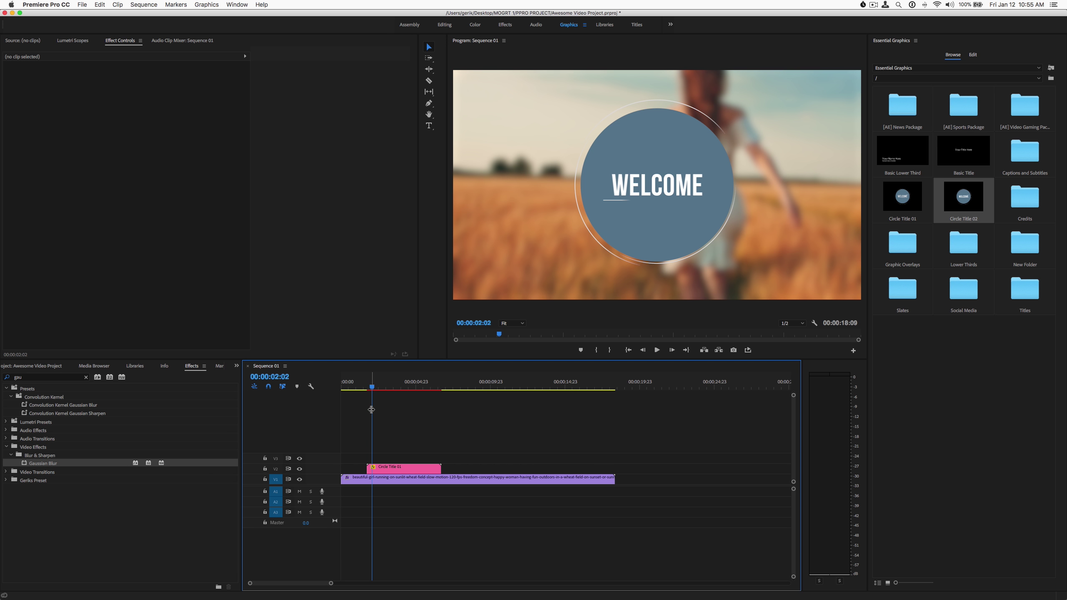
Step: Move the new title clip earlier so it begins just after the sequence start, playing back its opening animation
drag(373, 387, 345, 388)
drag(389, 469, 376, 468)
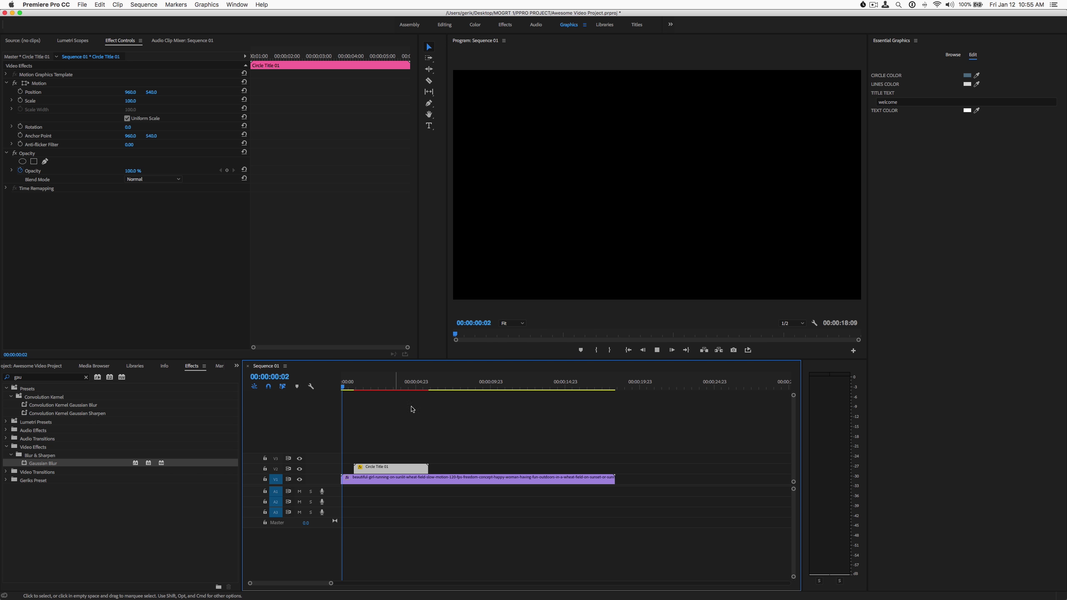
key(space)
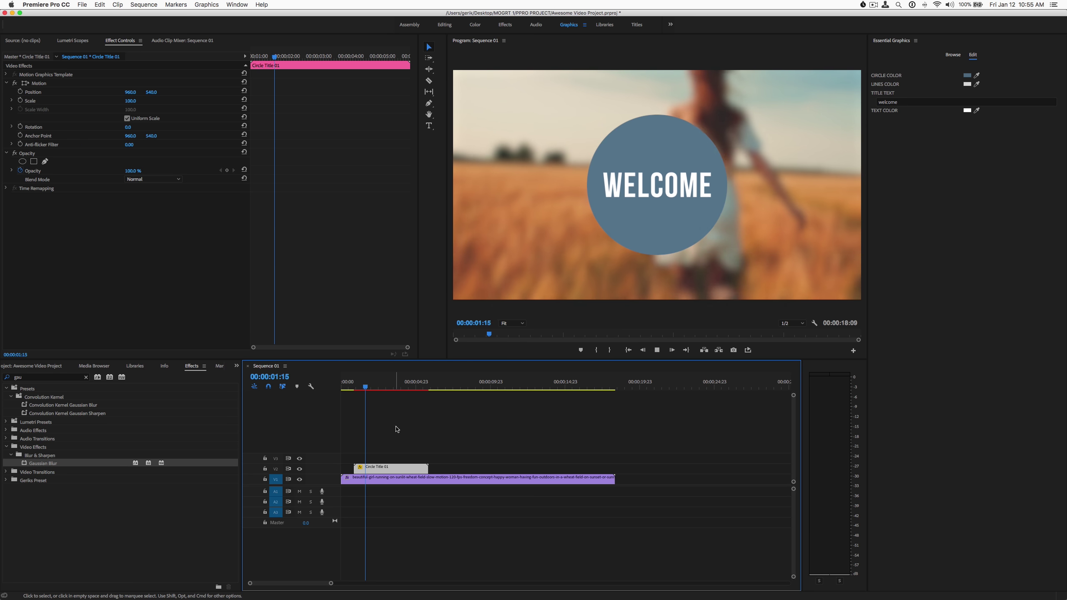
key(space)
drag(384, 471, 375, 480)
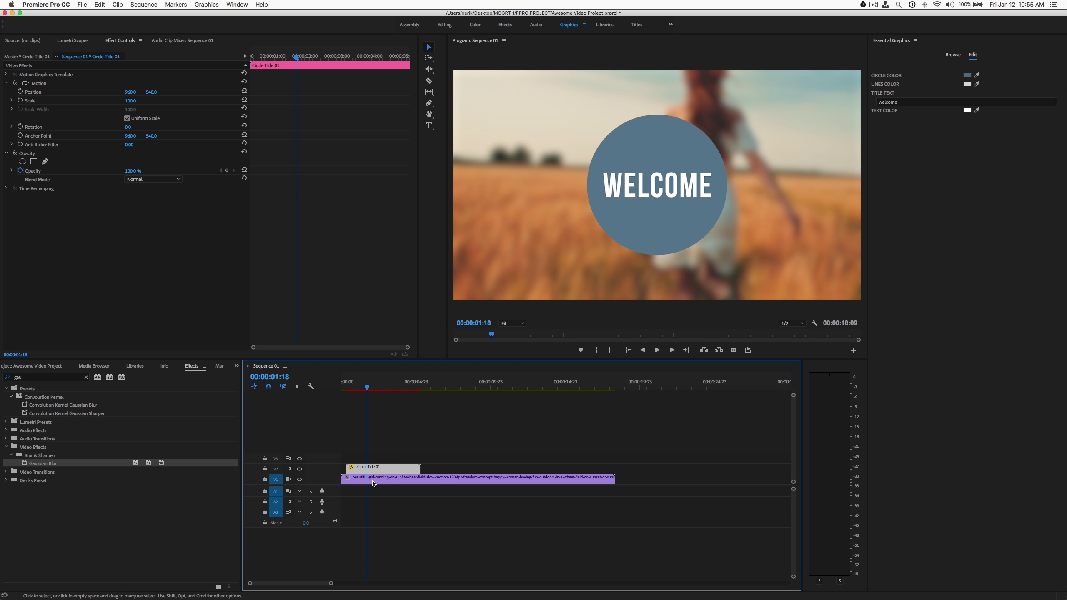
Step: Move the footage clip's second Gaussian Blur Blurriness keyframe earlier and play the end of the title to check the timing
click(390, 484)
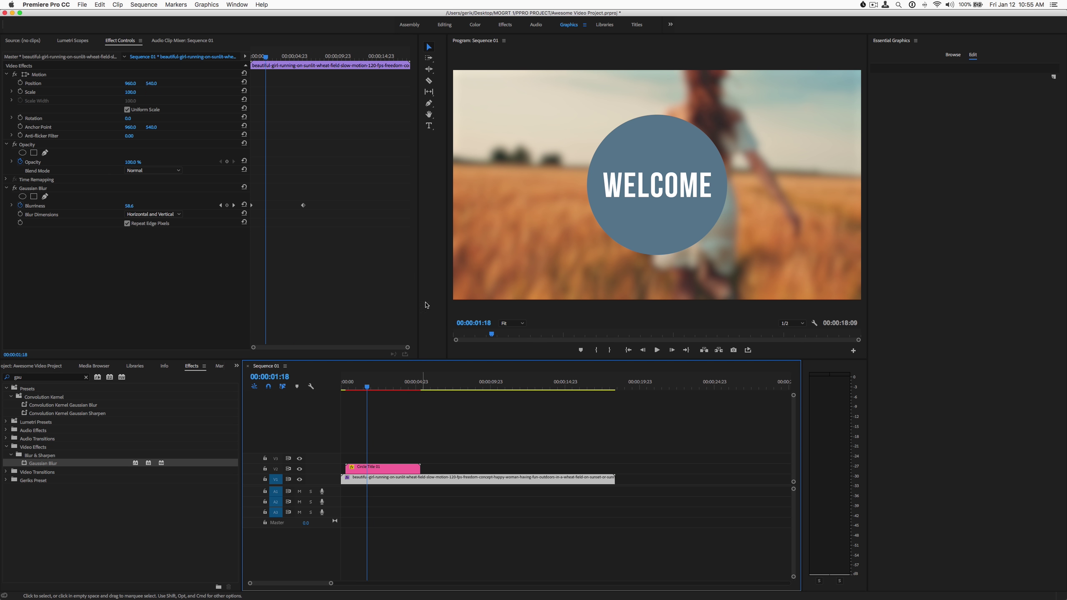
click(299, 203)
drag(263, 61, 286, 63)
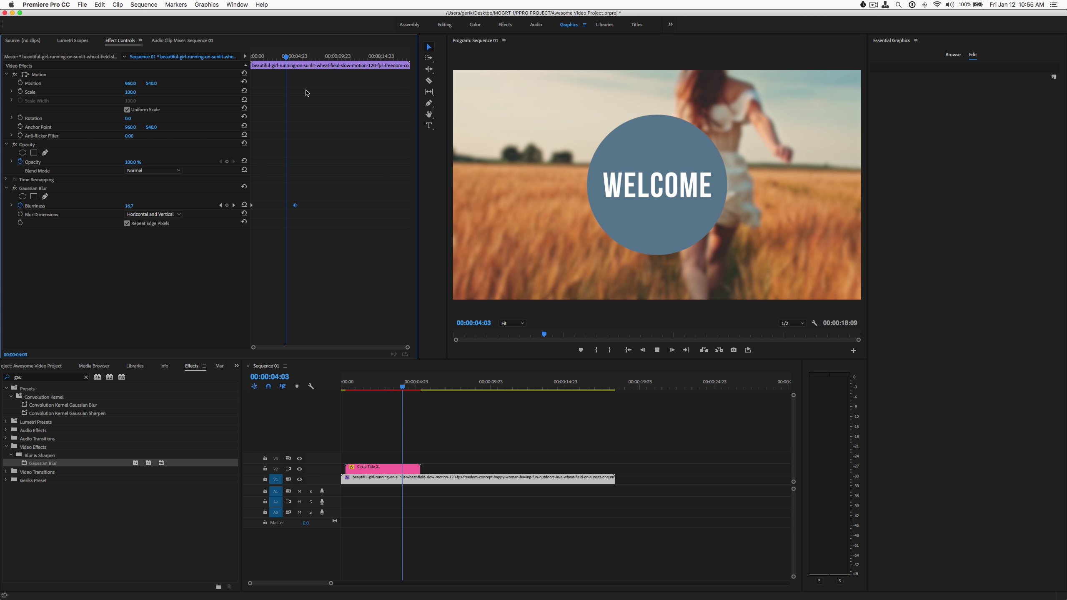
key(space)
key(space)
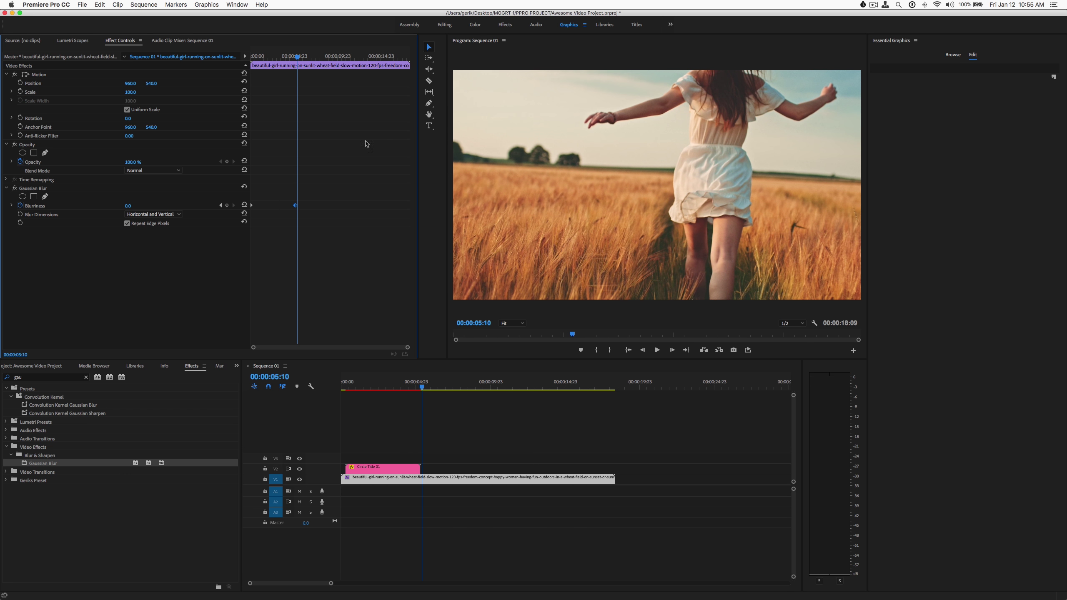
Step: Replace the circle title's TITLE TEXT with HELLO
click(376, 383)
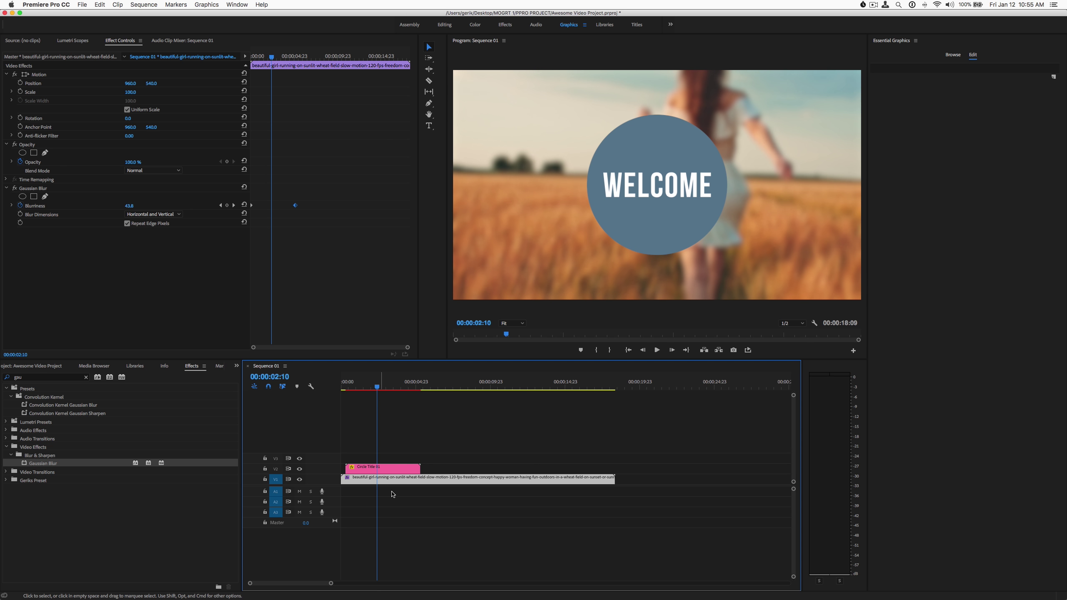
click(393, 470)
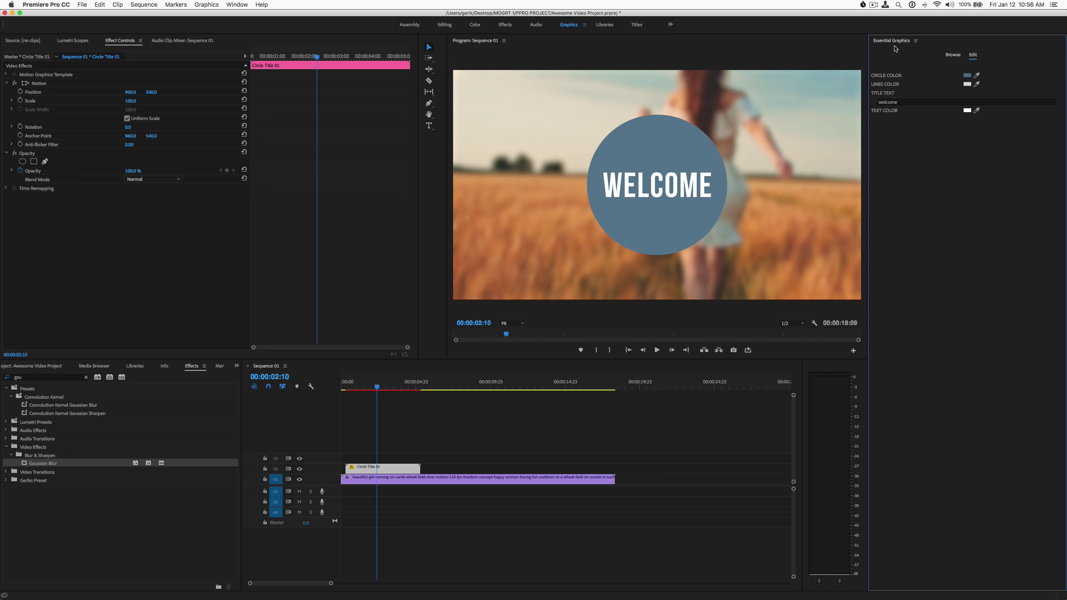
click(908, 103)
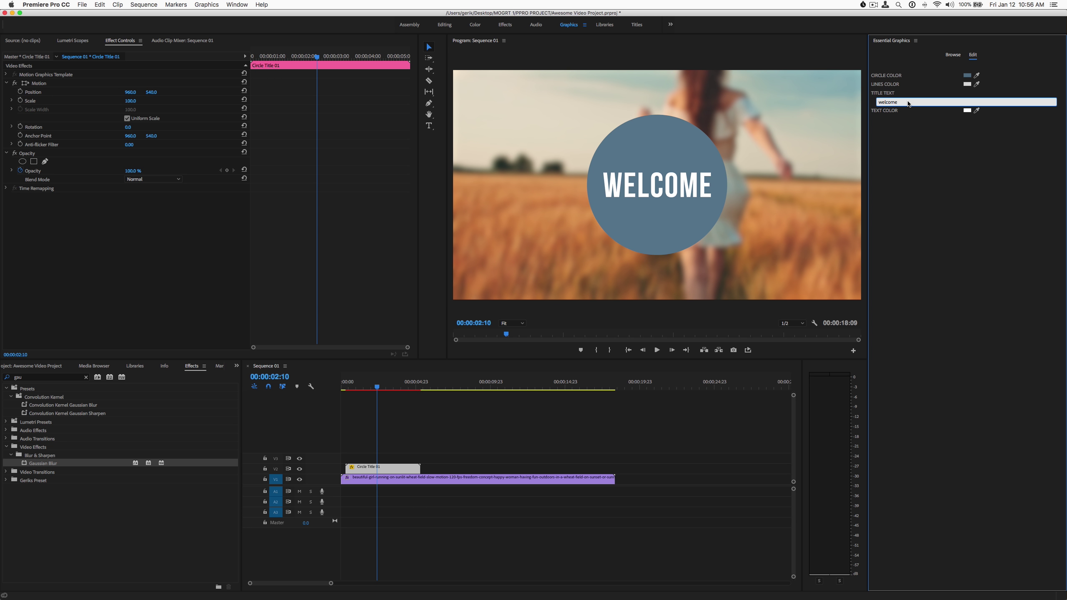
double_click(896, 101)
text(HELLO)
key(Return)
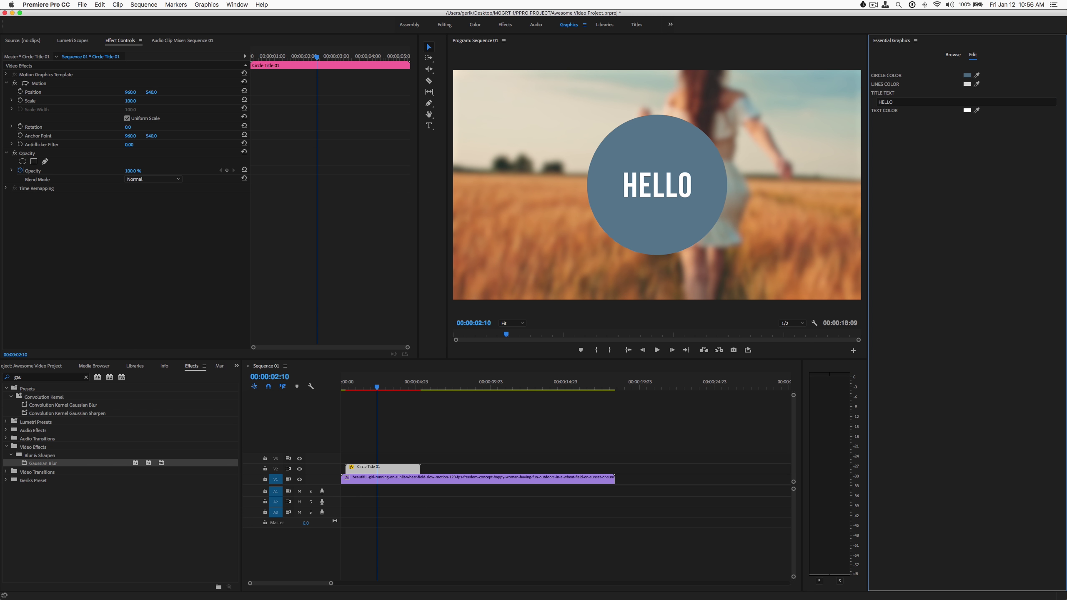
Step: Set the title's CIRCLE COLOR to an orange sampled from the wheat field in the footage
click(966, 76)
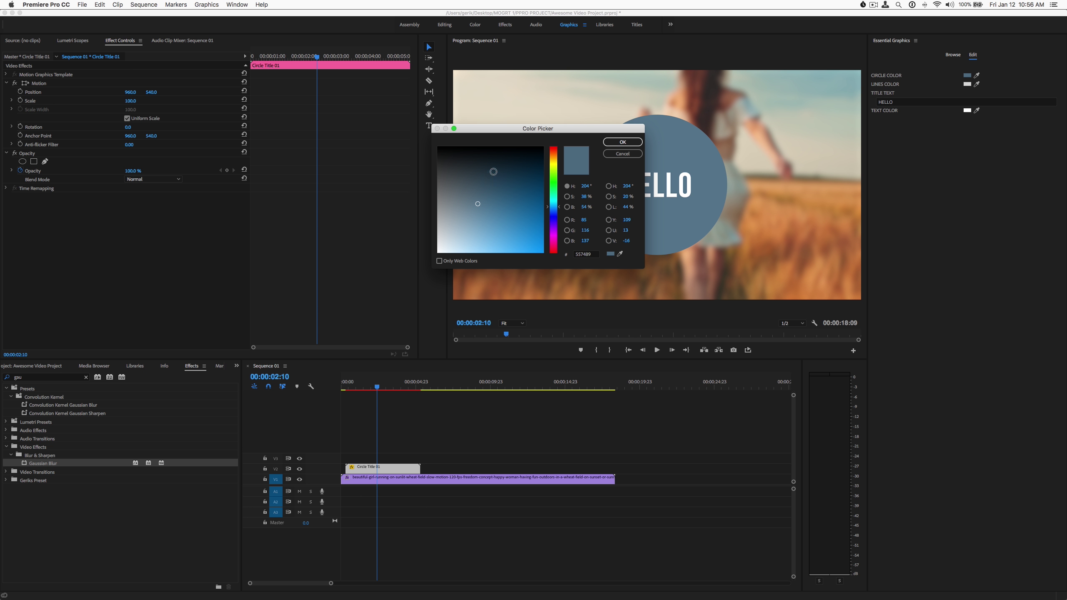
drag(556, 206, 559, 165)
drag(509, 232, 514, 220)
click(620, 254)
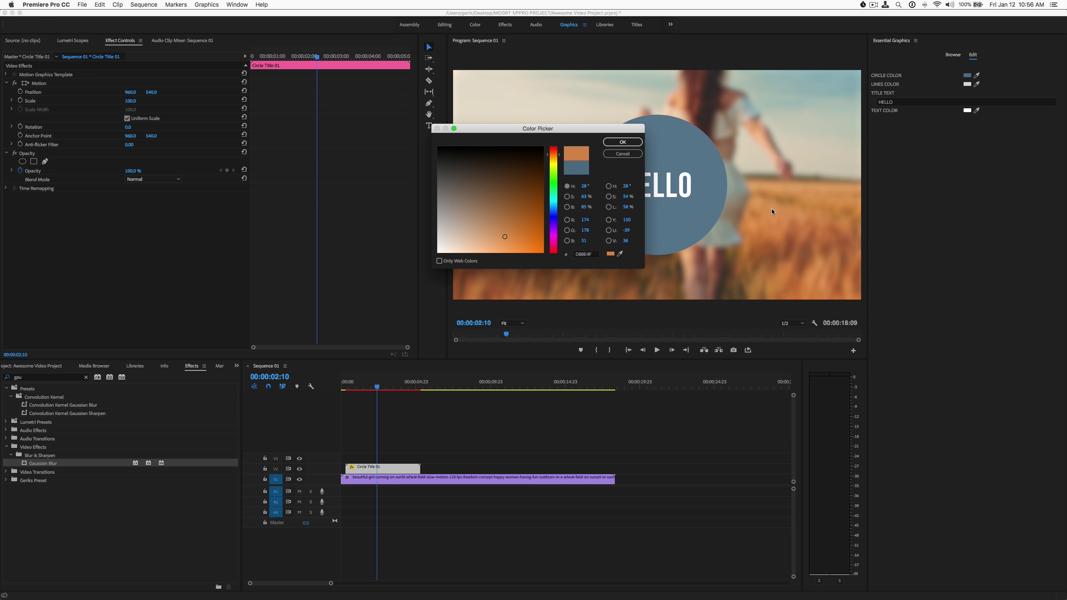
click(627, 142)
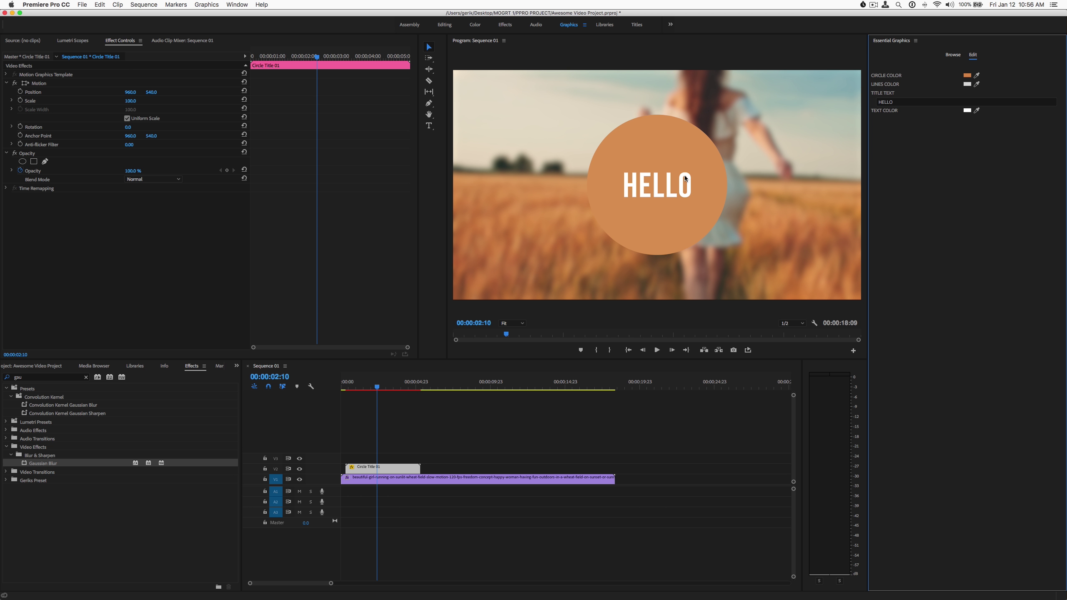
Step: Sample the CIRCLE COLOR from the teal sky and the LINES COLOR from the dark trees in the footage
click(976, 76)
click(822, 85)
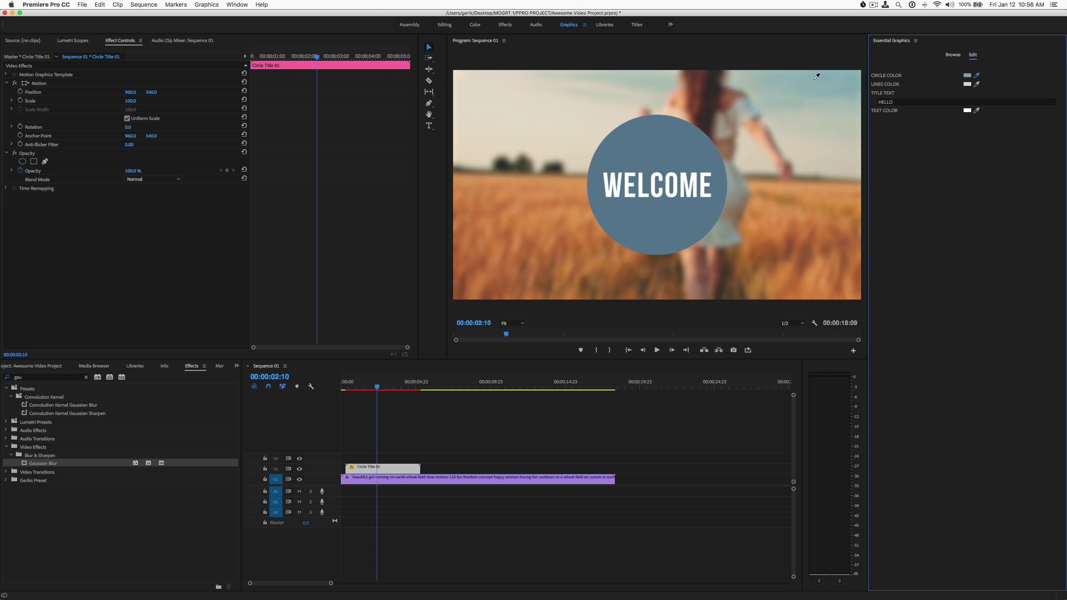
click(814, 79)
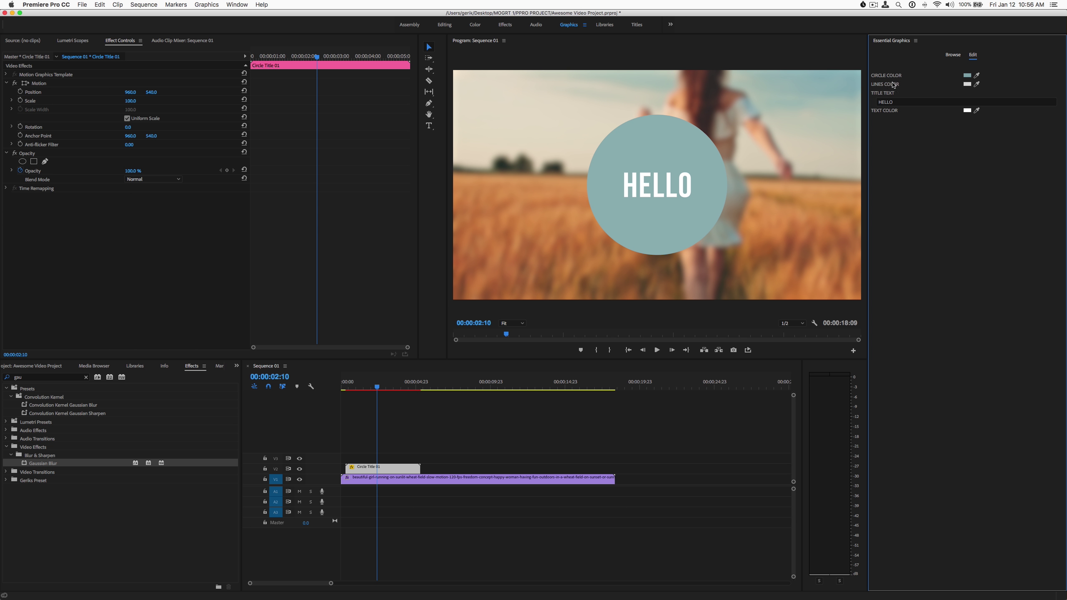
click(977, 76)
click(976, 85)
click(520, 166)
Step: Set the title's TEXT COLOR to an orange sampled from the wheat field in the footage
click(967, 110)
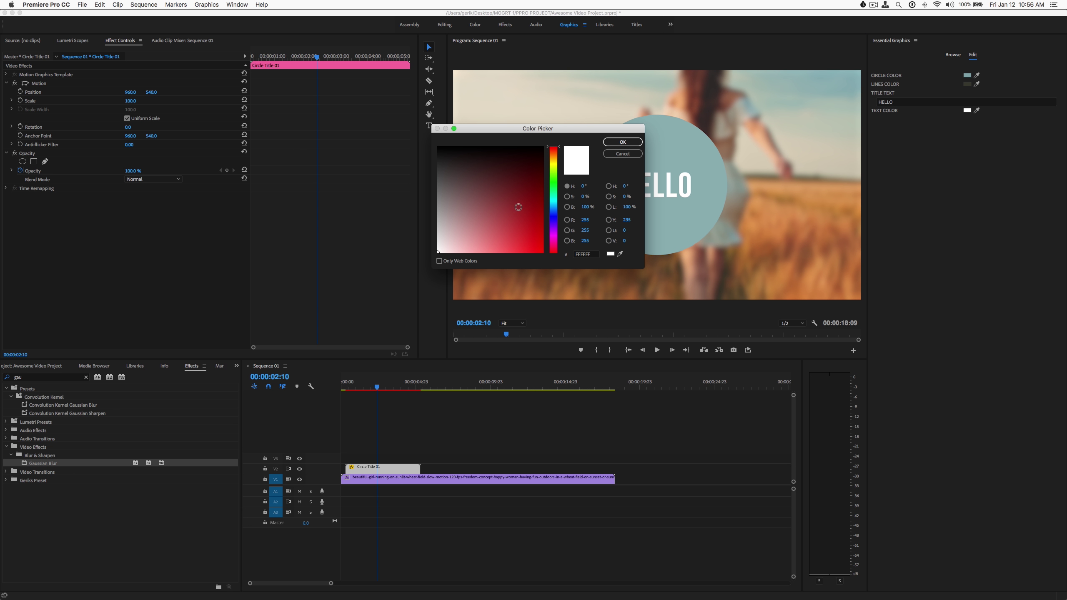
drag(553, 161, 552, 166)
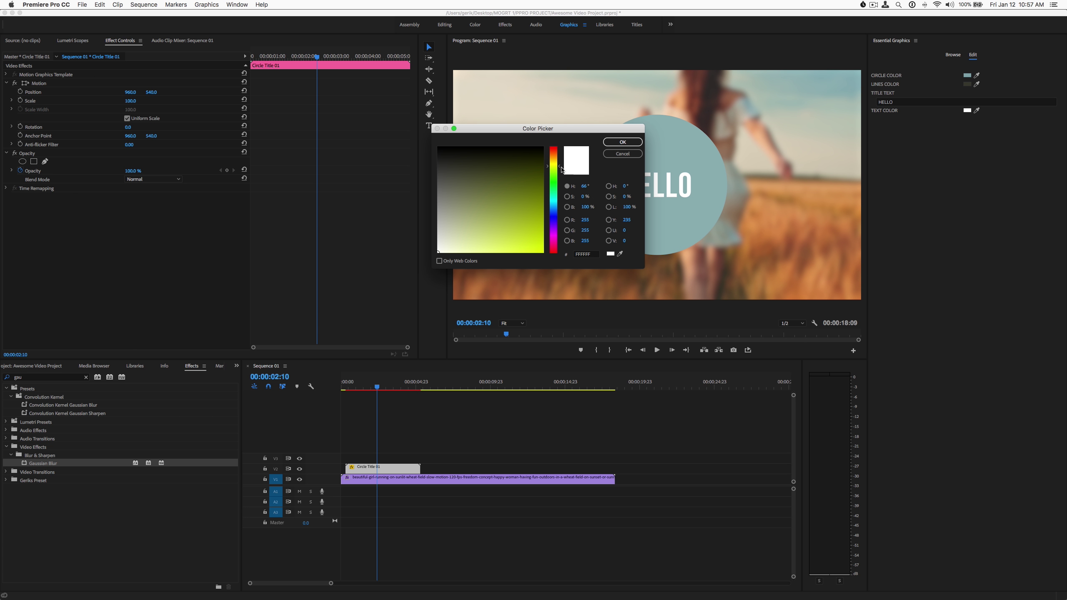
click(621, 254)
click(620, 255)
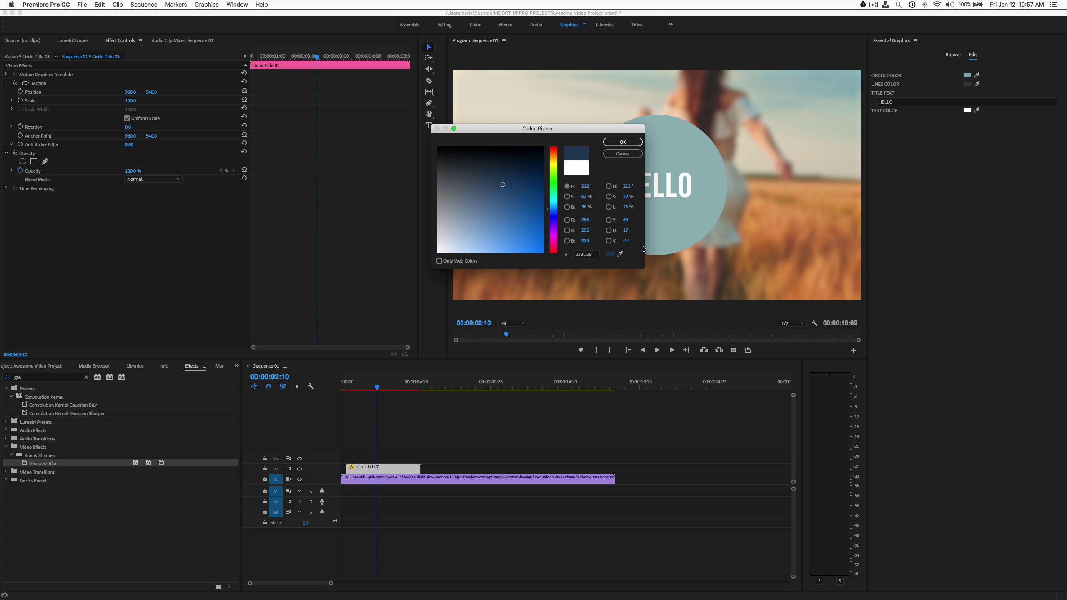
click(620, 254)
click(777, 214)
click(639, 144)
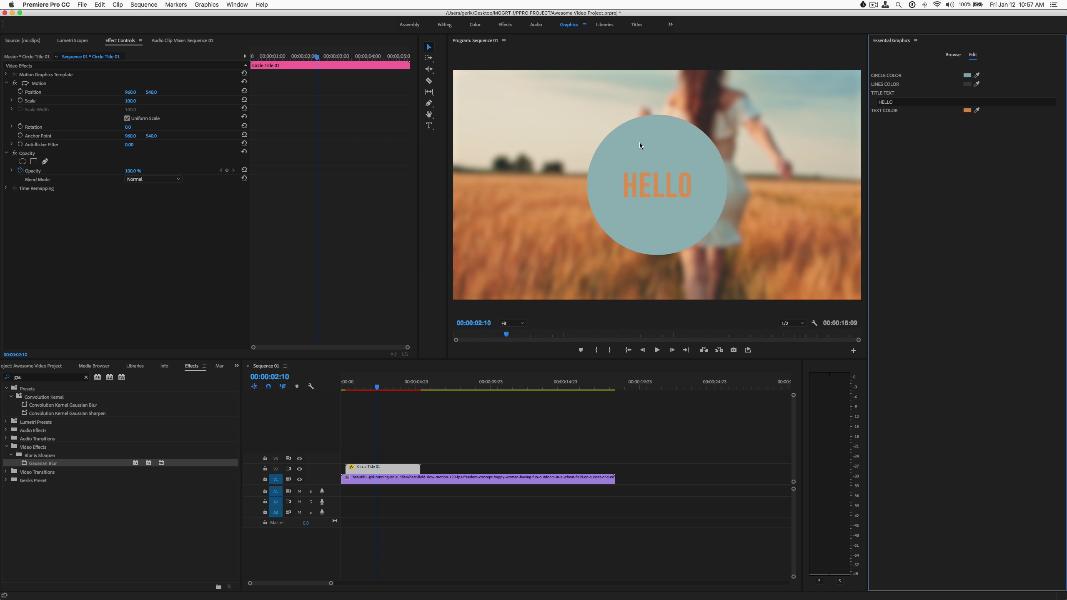
Step: Darken the title's TEXT COLOR to a deep brown
click(967, 110)
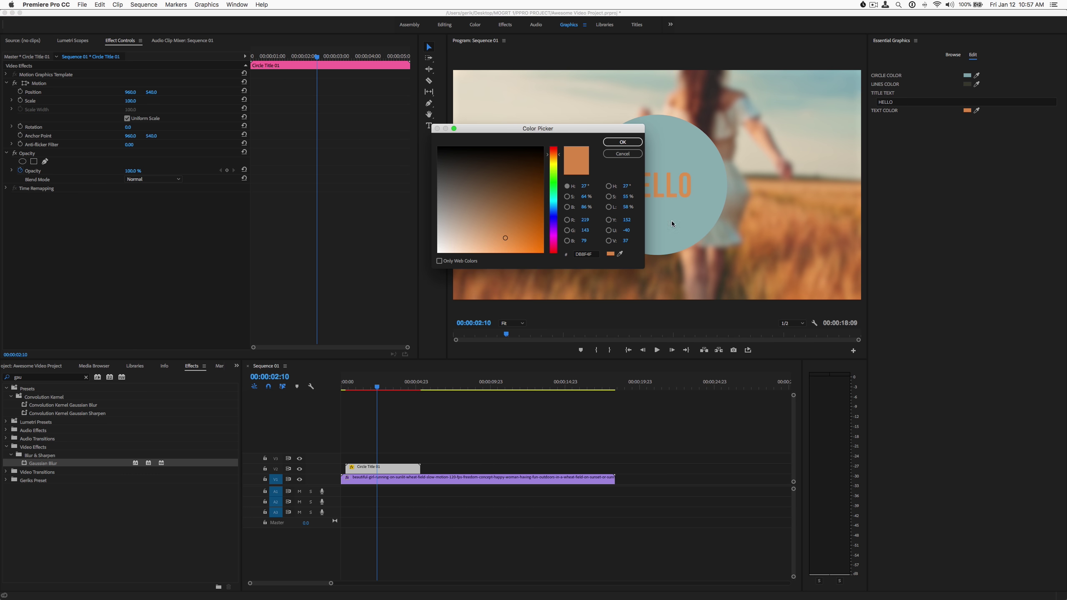
drag(504, 239, 500, 171)
click(624, 143)
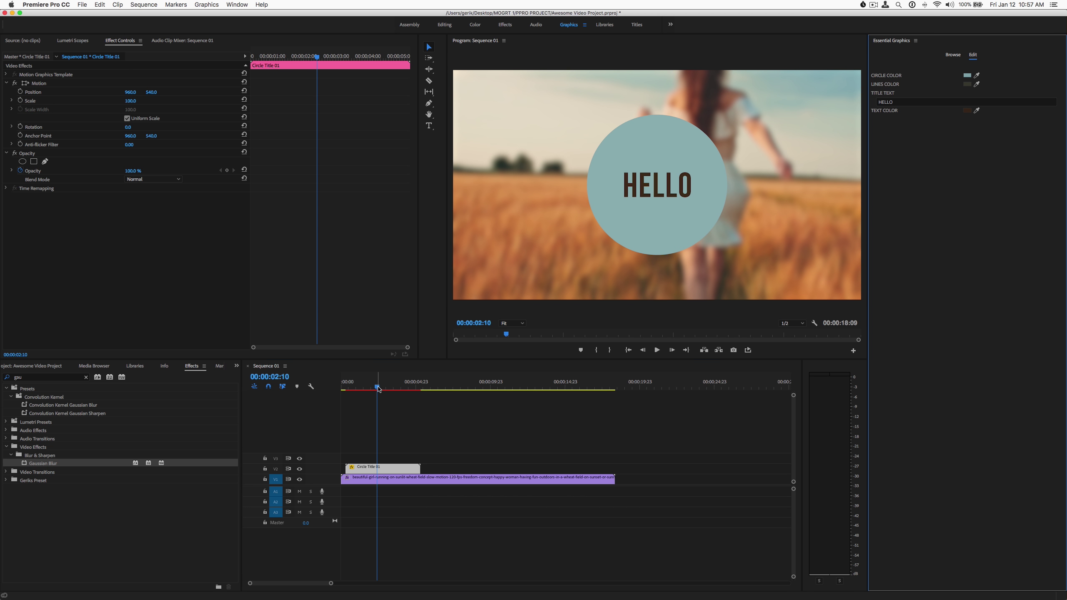
Step: Play the sequence from near its start to check the recolored HELLO title over the blurred footage
click(359, 387)
drag(359, 388, 346, 388)
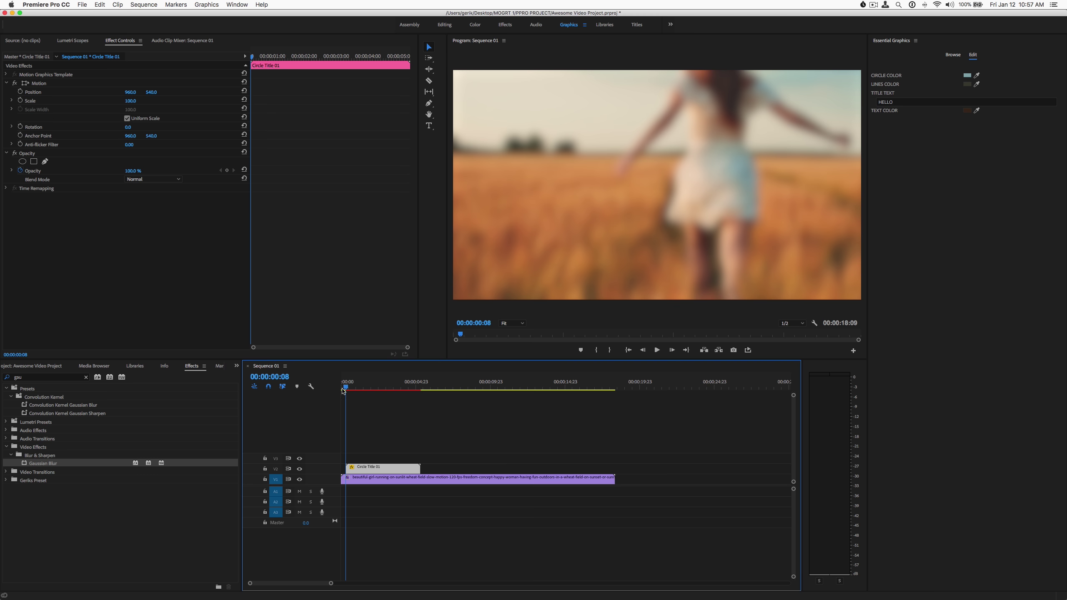
key(space)
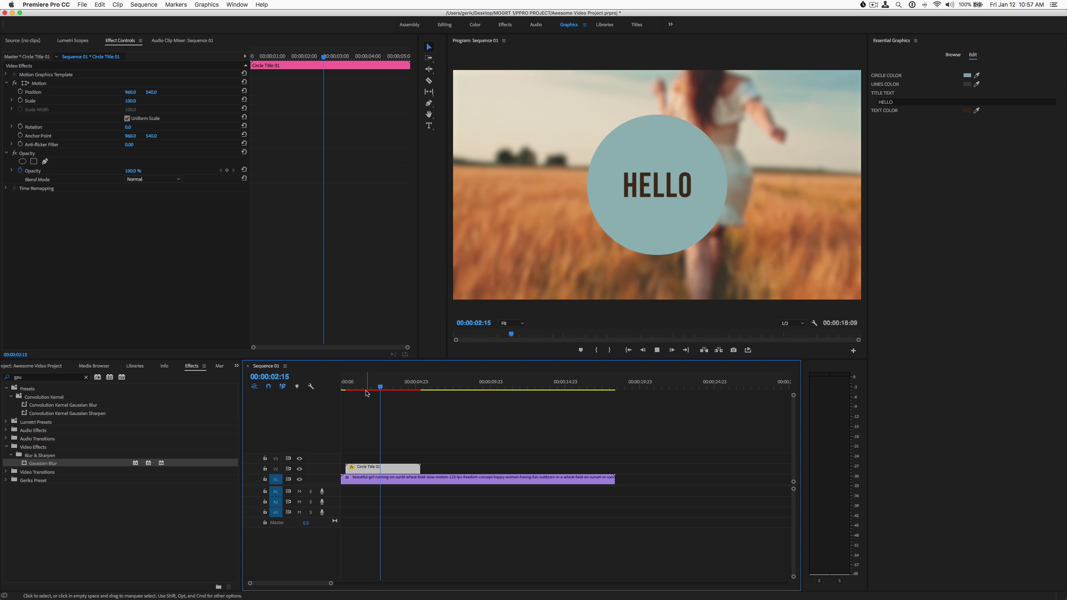
key(space)
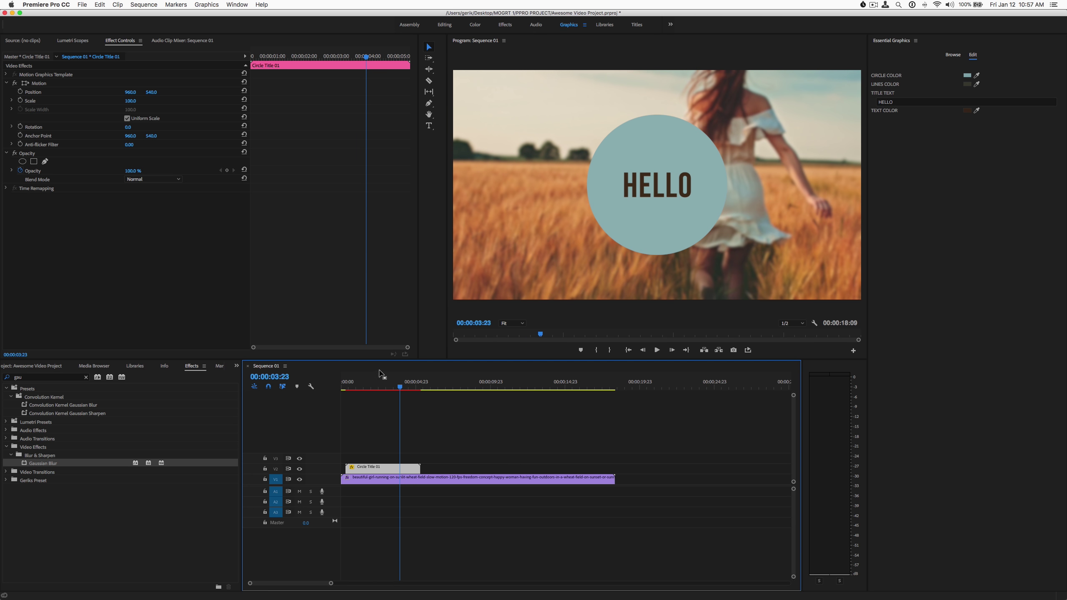